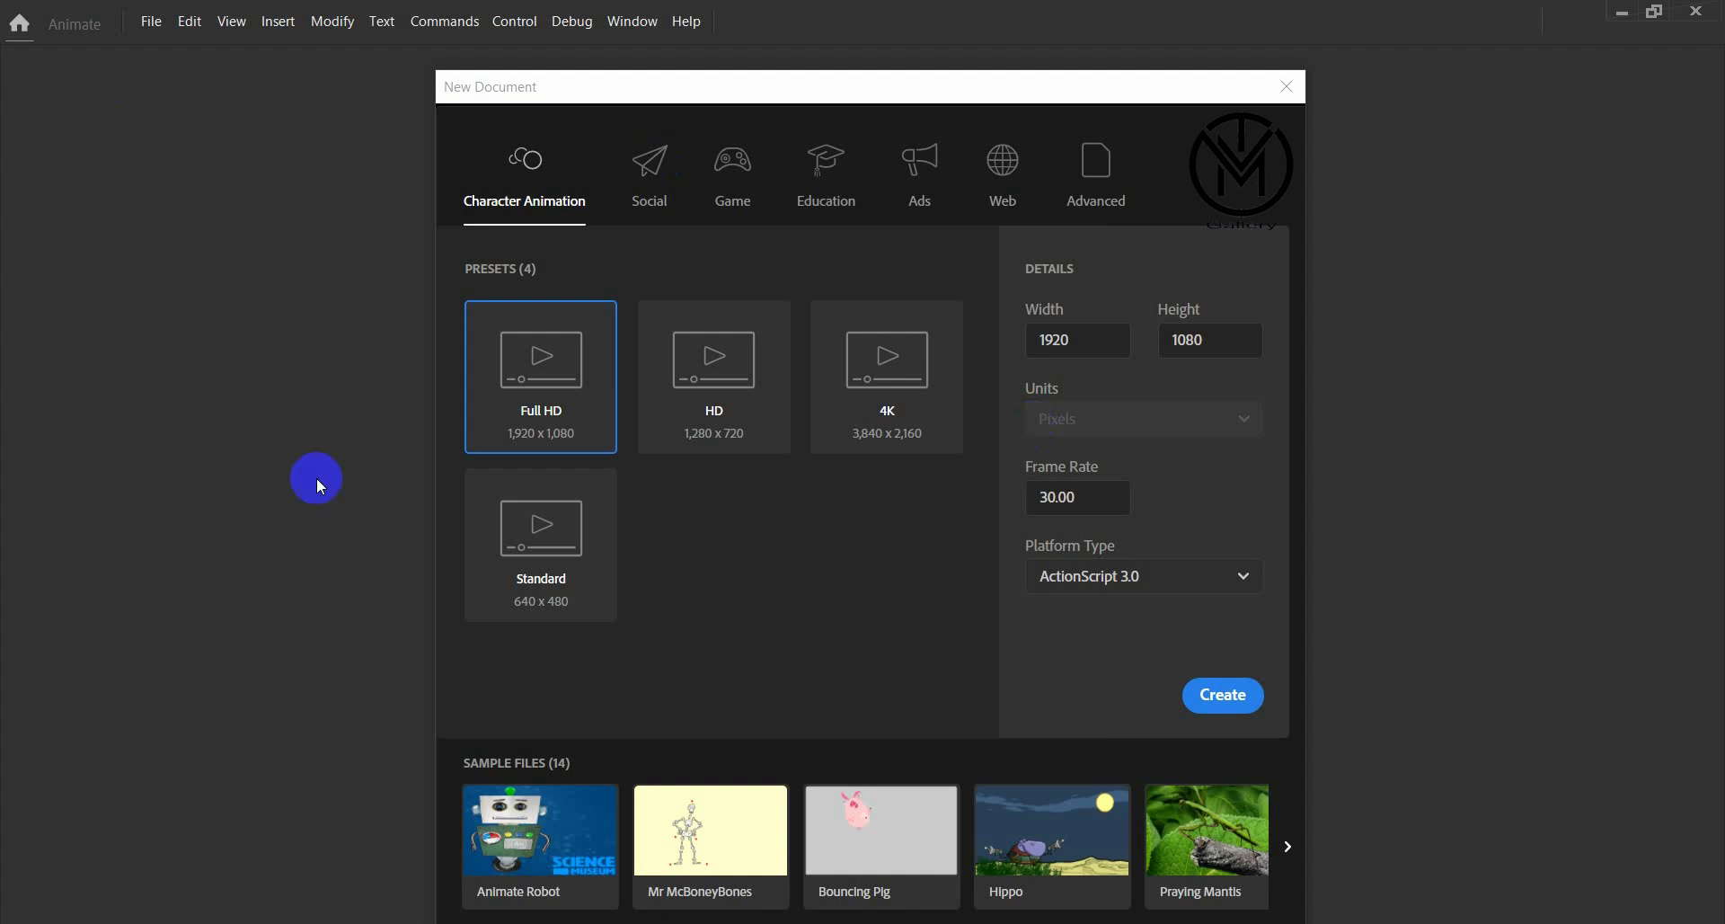
Create a Full HD 1920 x 1080 document at 30 fps for ActionScript 3.0 and fit the stage in the window
key("Return")
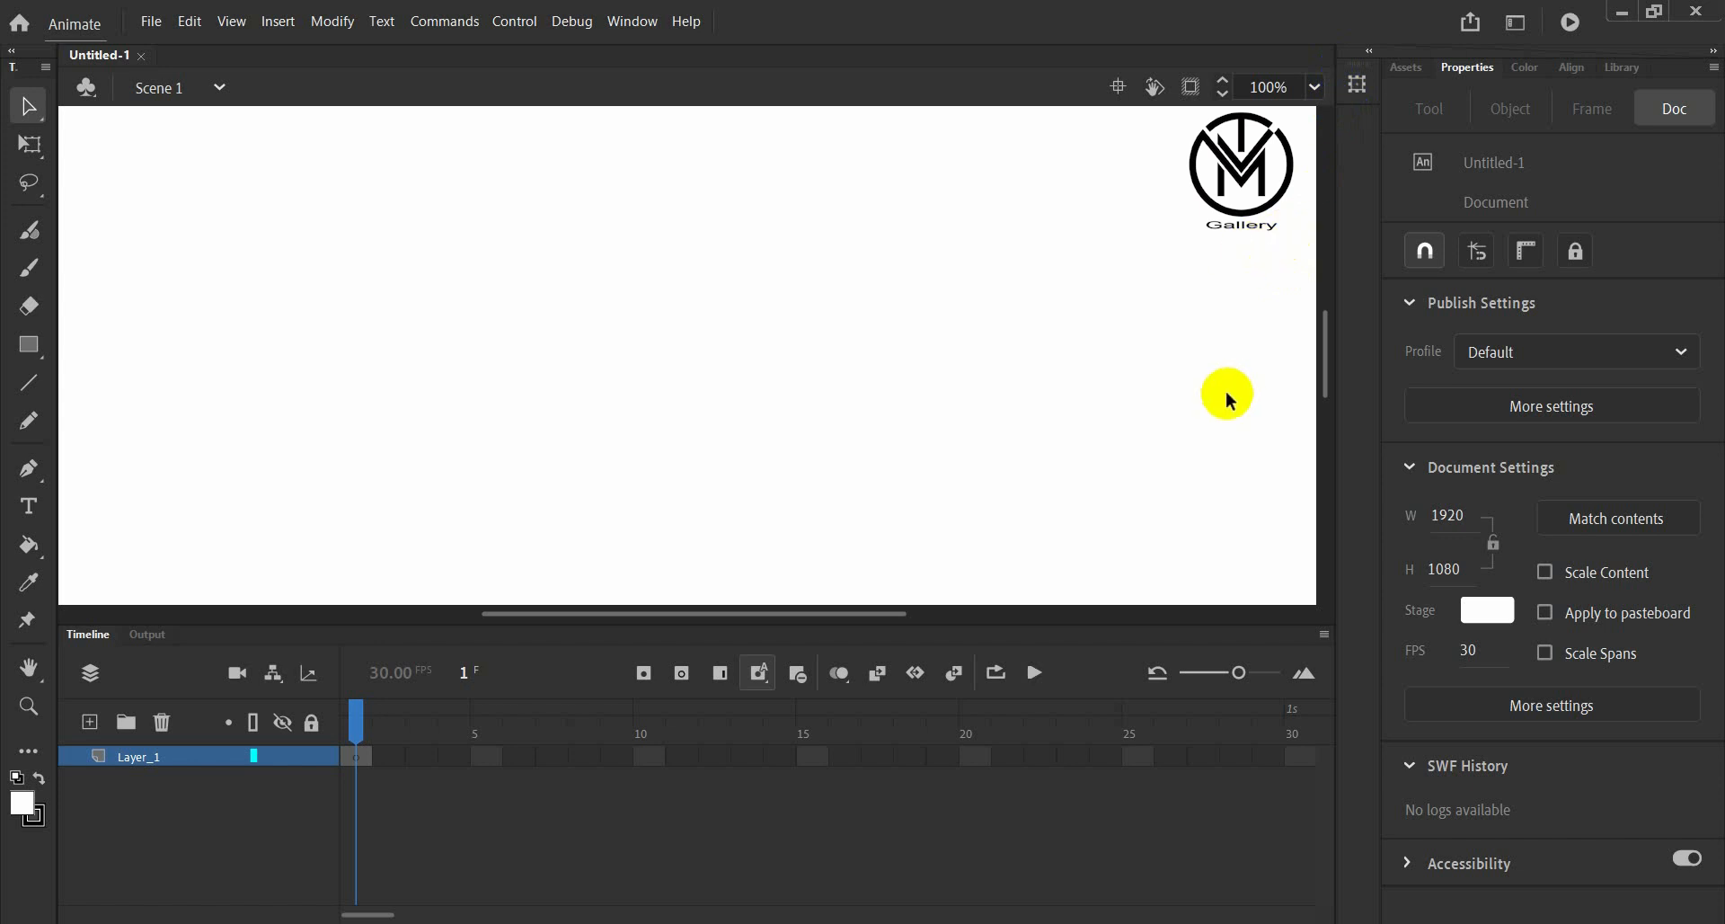
left_click(1314, 87)
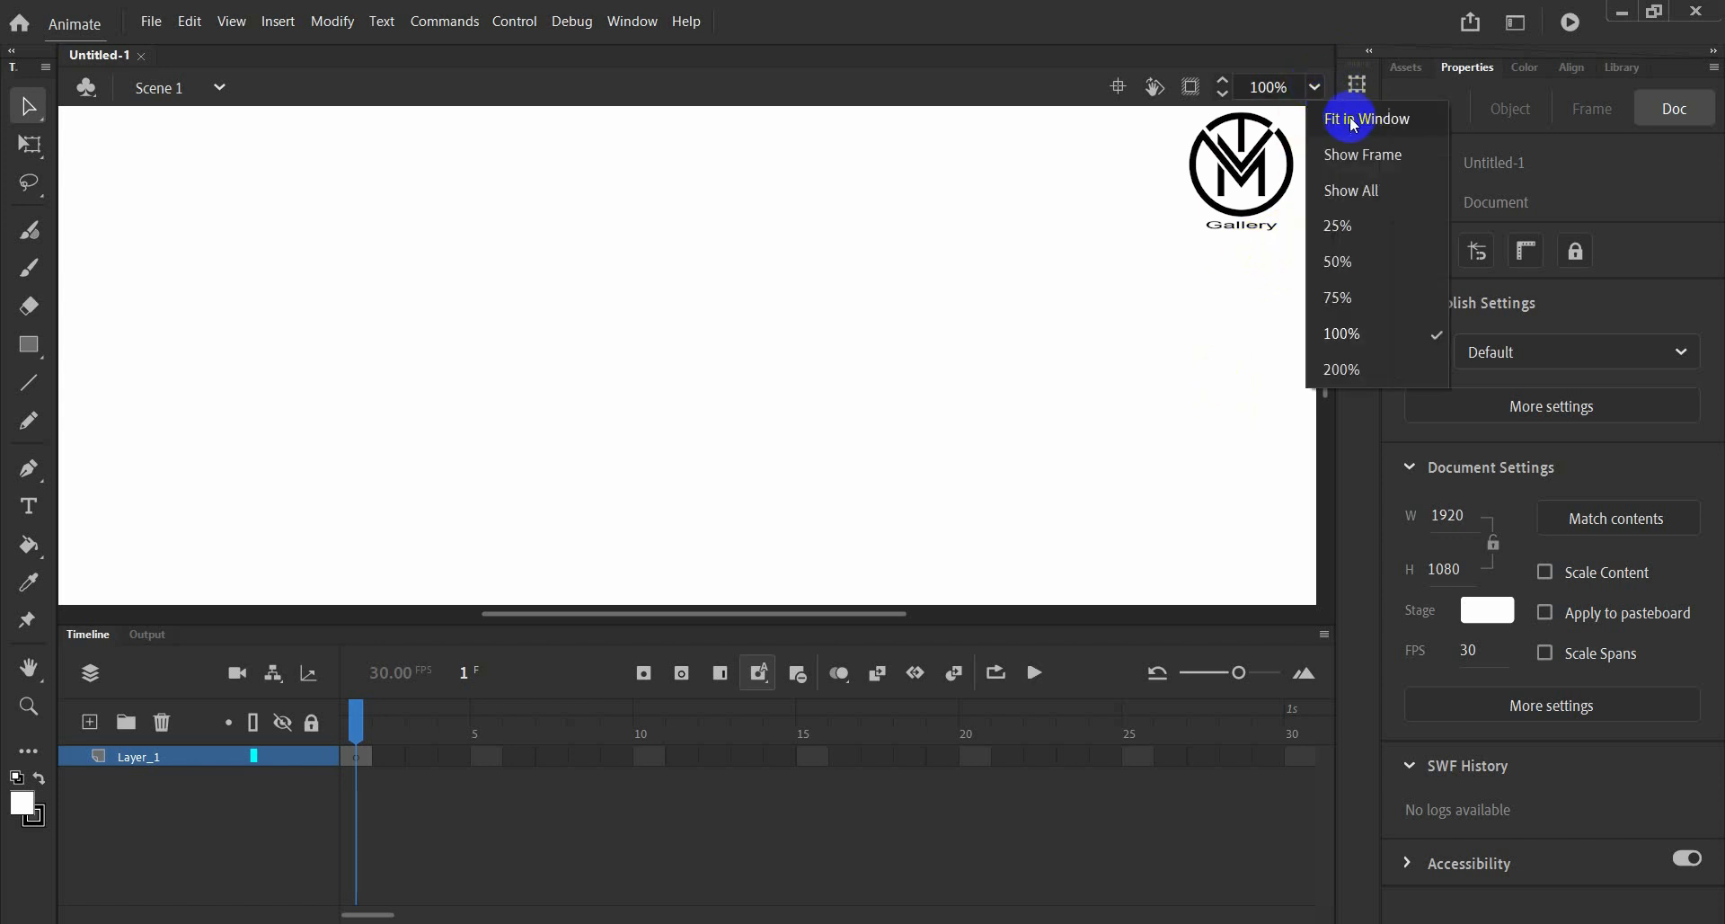
left_click(1354, 121)
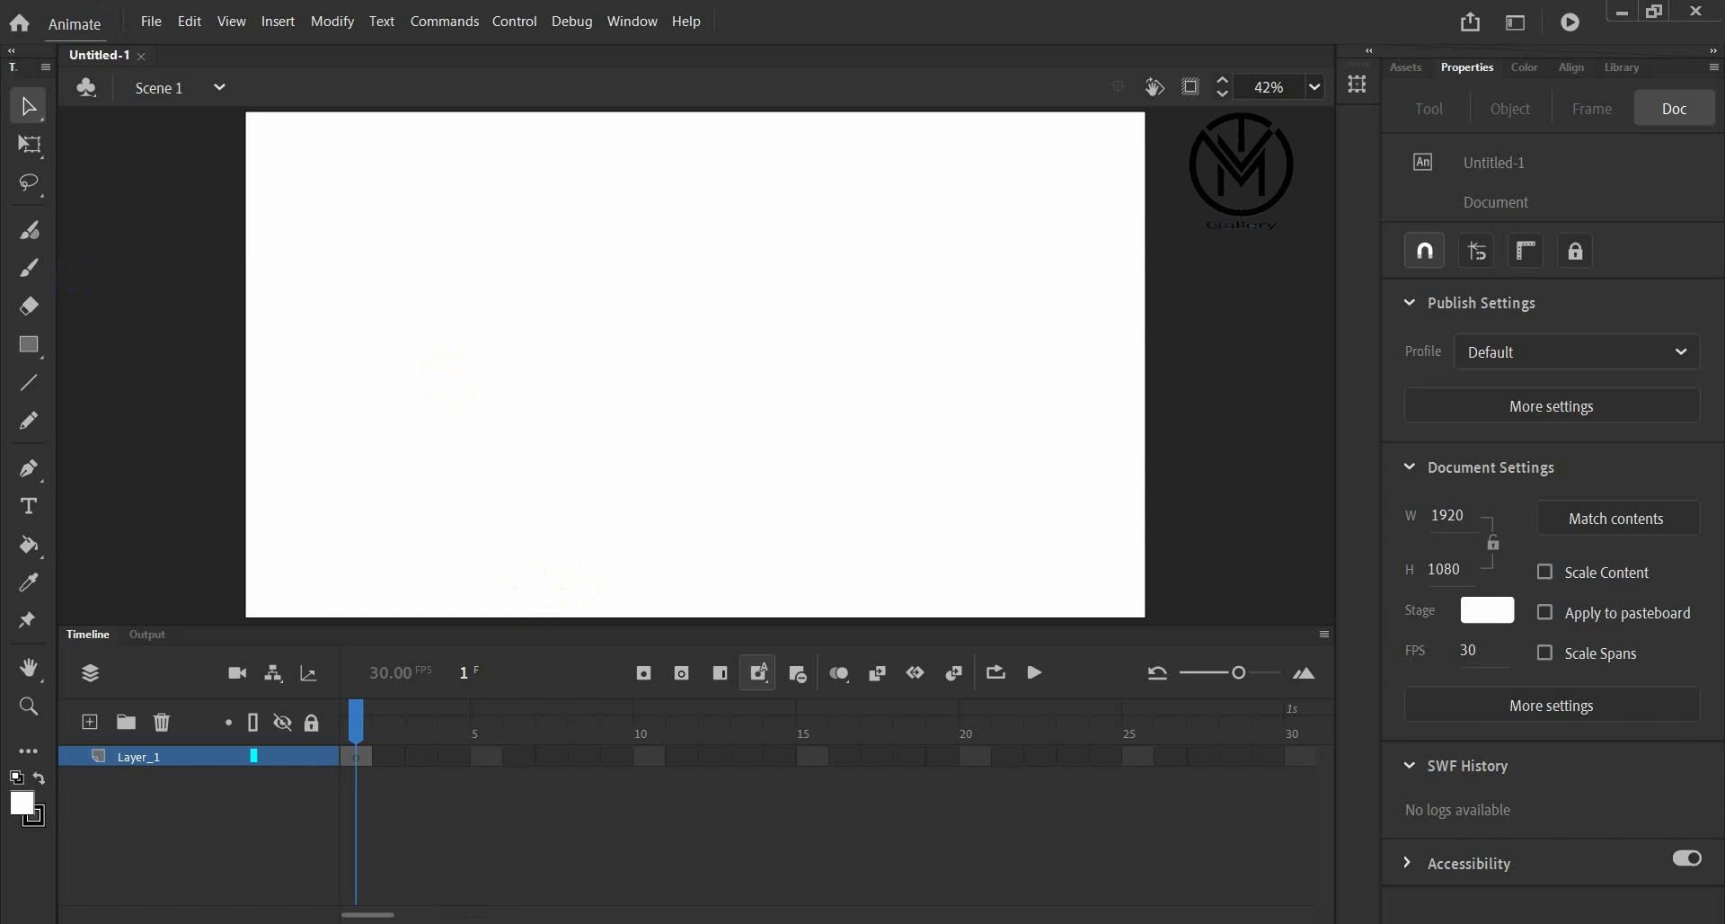
Draw a white circle with a black outline, about 225 px in diameter, near the centre of the stage
left_click(29, 345)
left_click(130, 416)
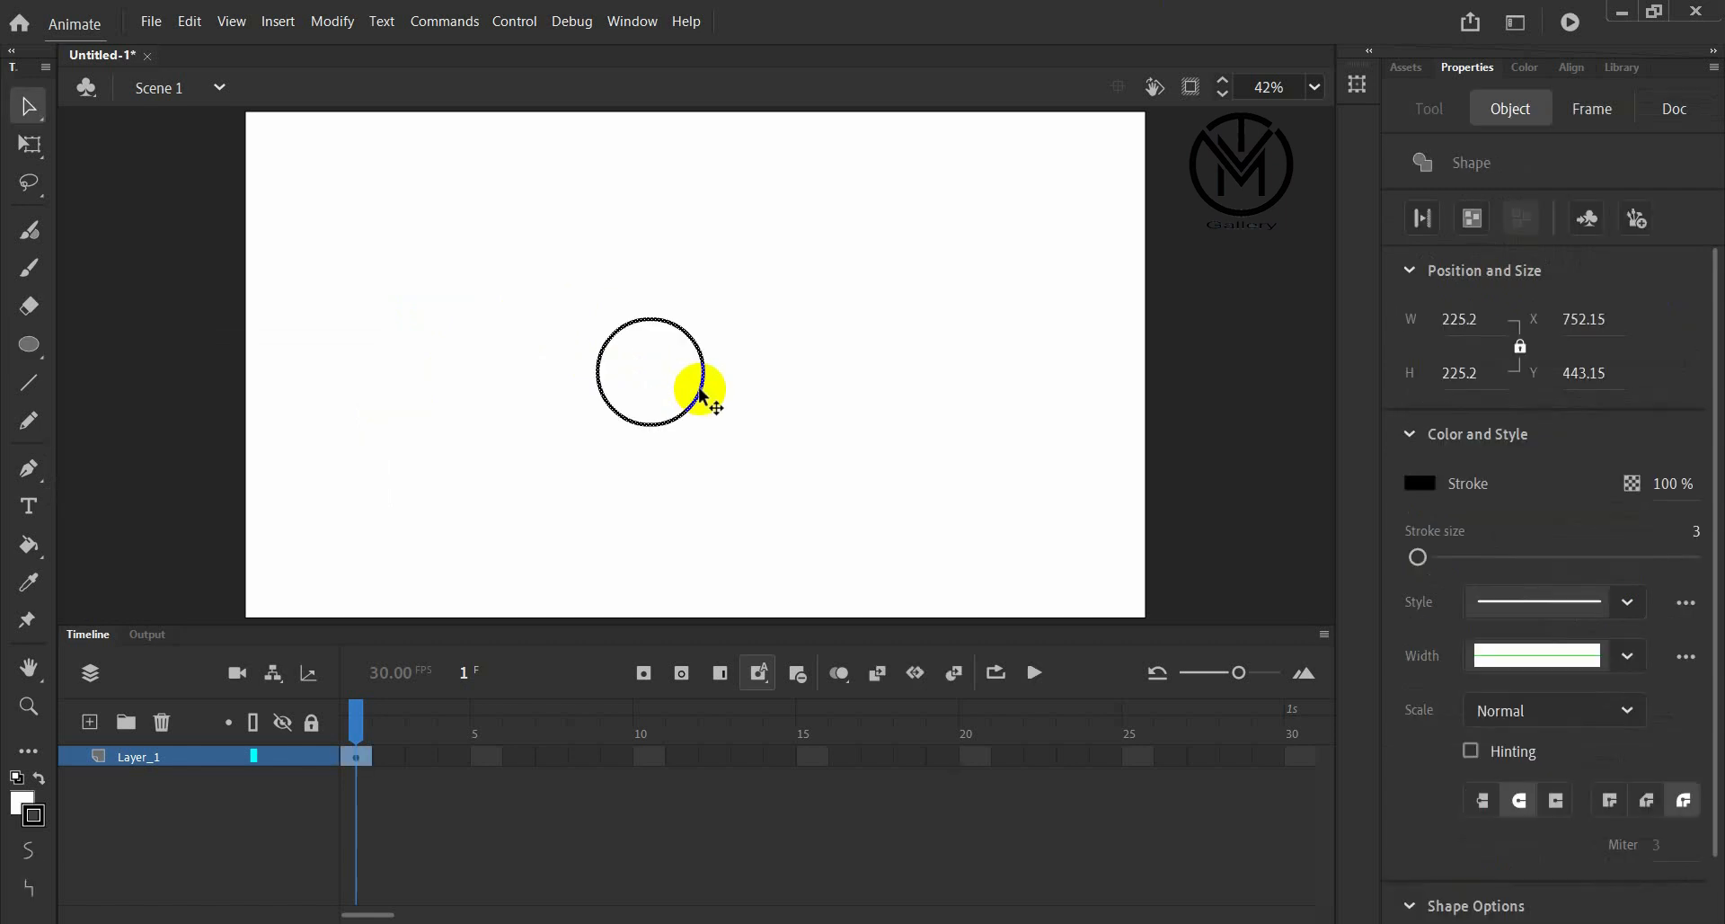
left_click(762, 416)
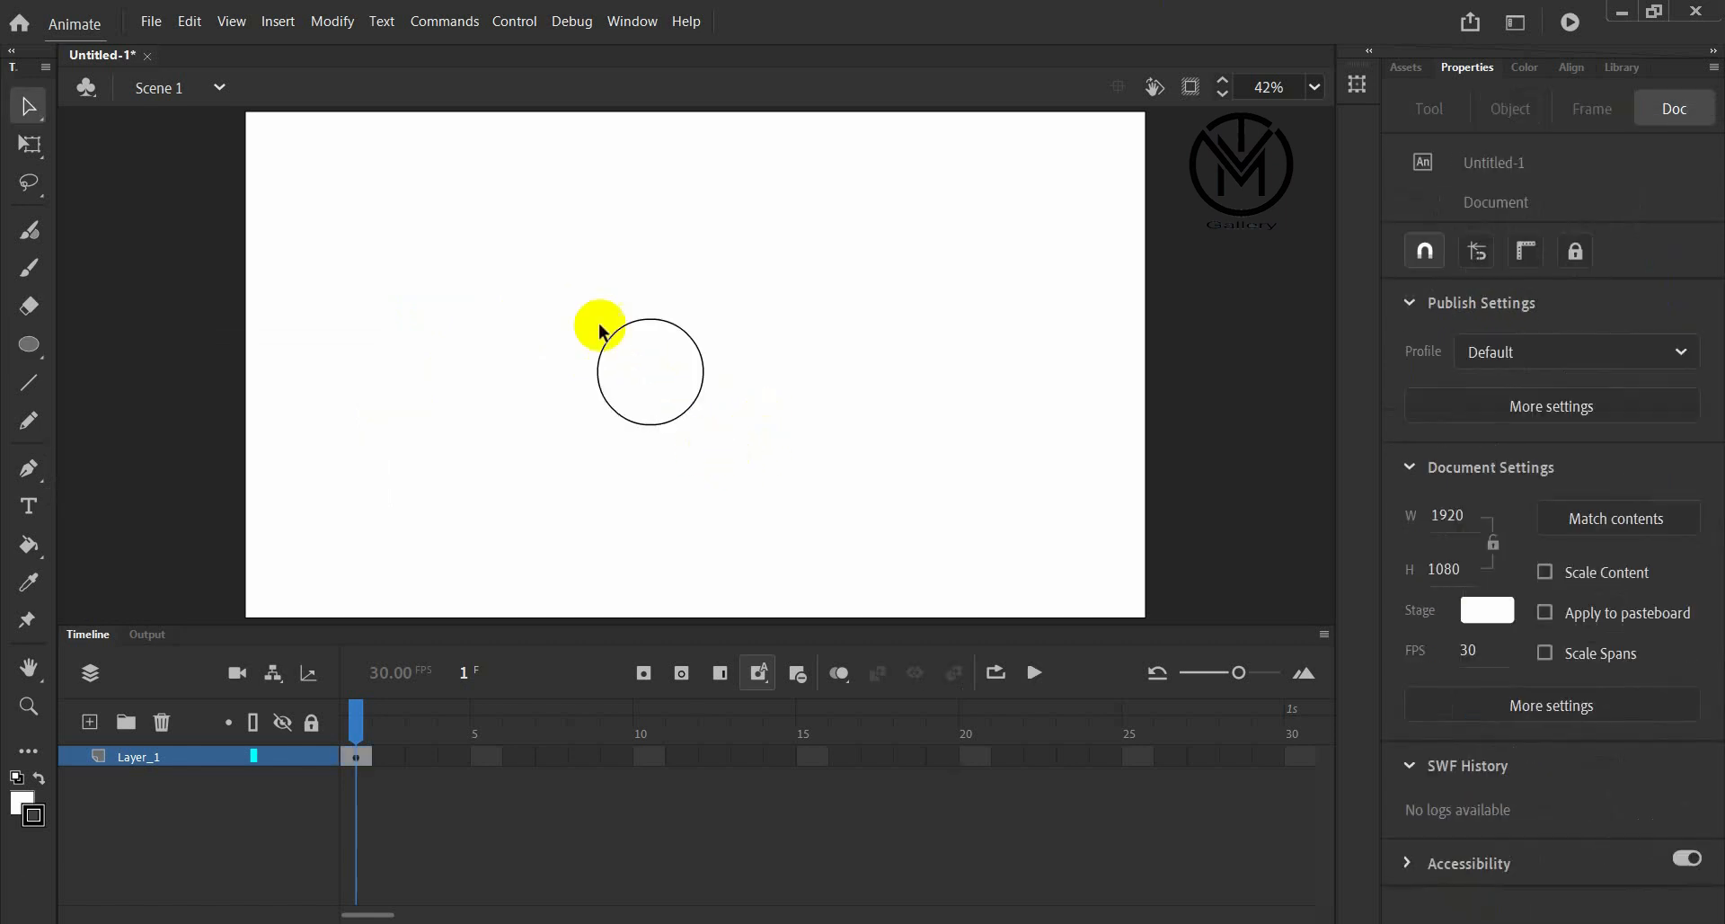
mouse_move(535, 285)
left_mouse_down()
mouse_move(770, 468)
mouse_move(916, 497)
left_mouse_up()
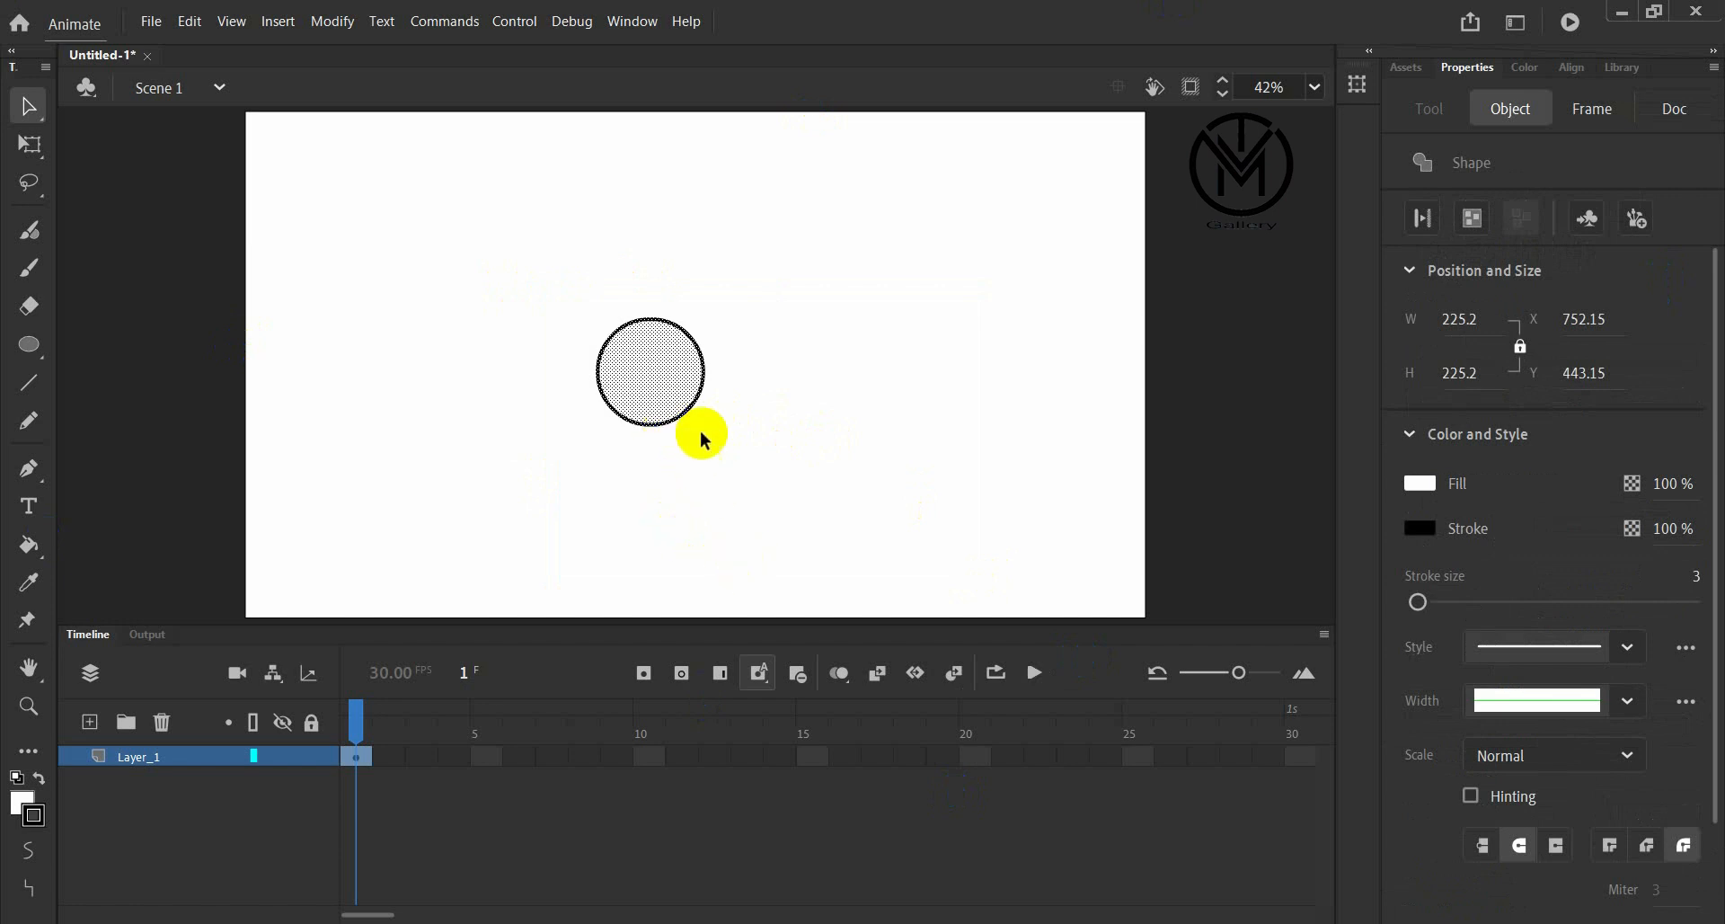
left_click(729, 438)
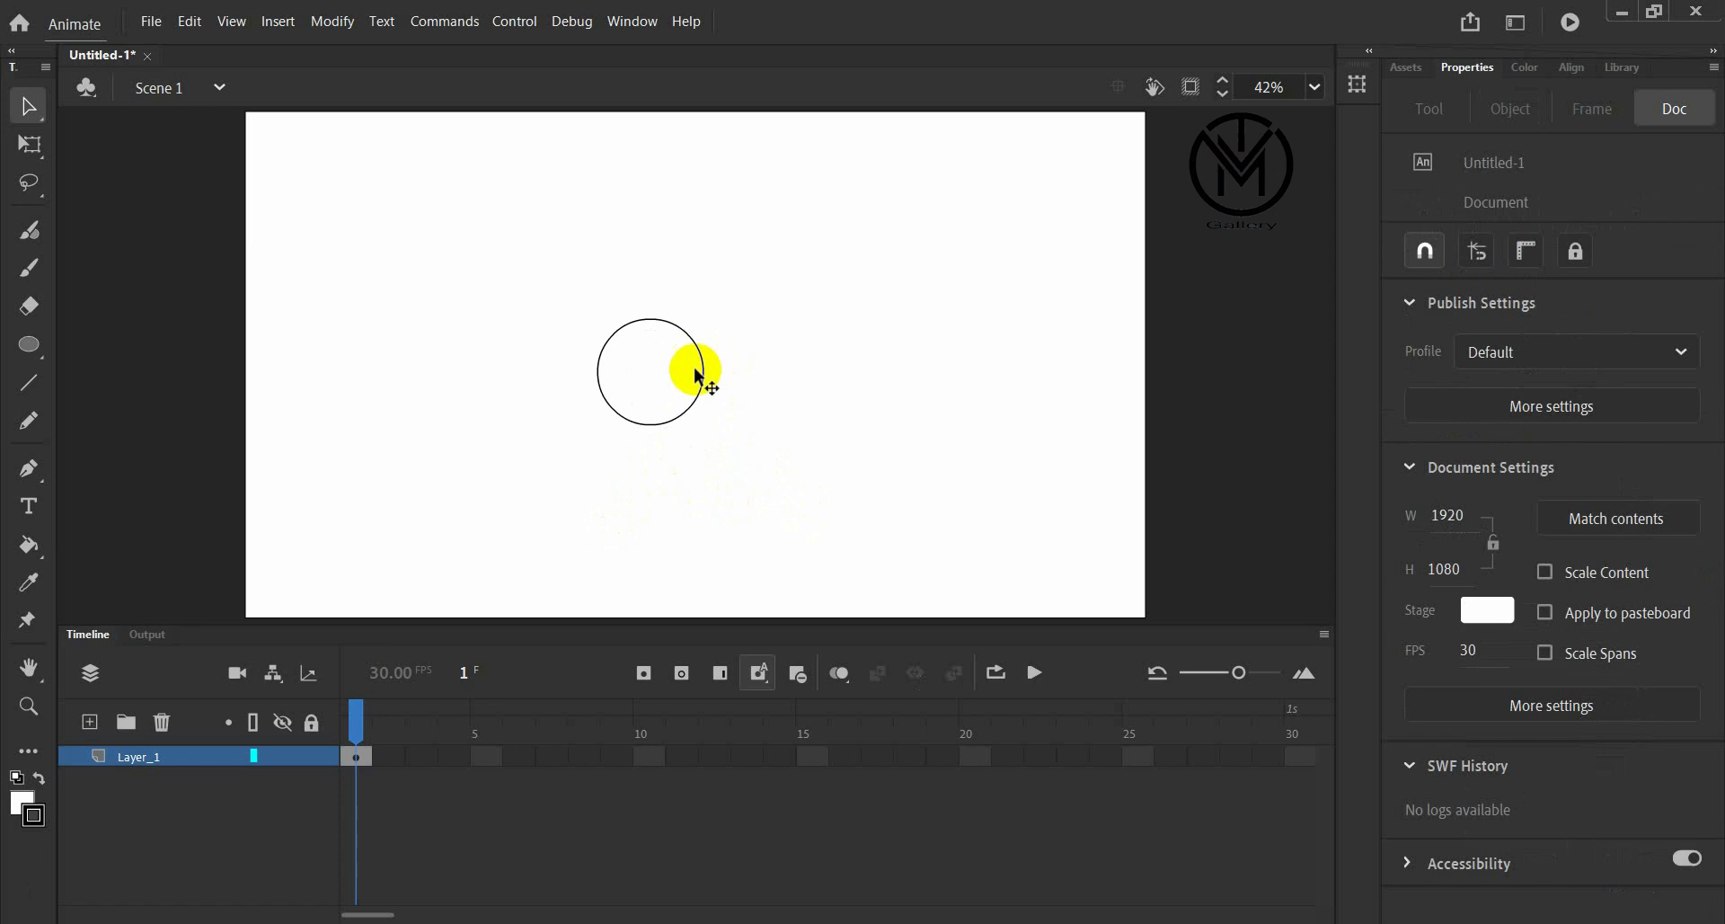
left_click_drag(537, 297, 789, 486)
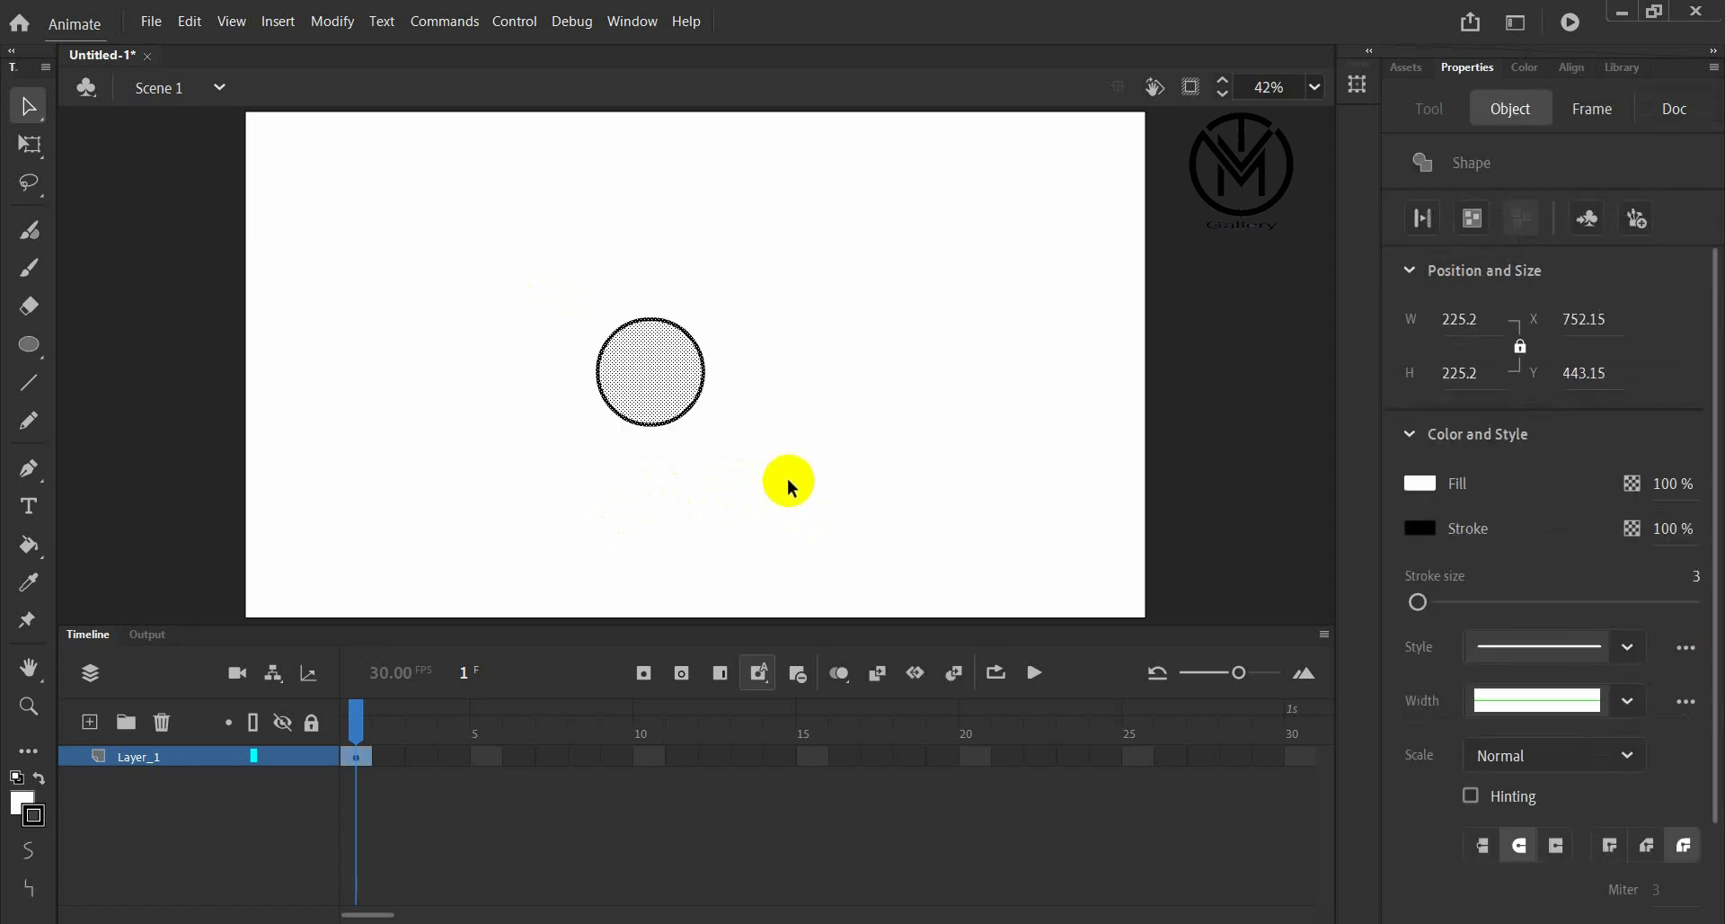
left_click(778, 479)
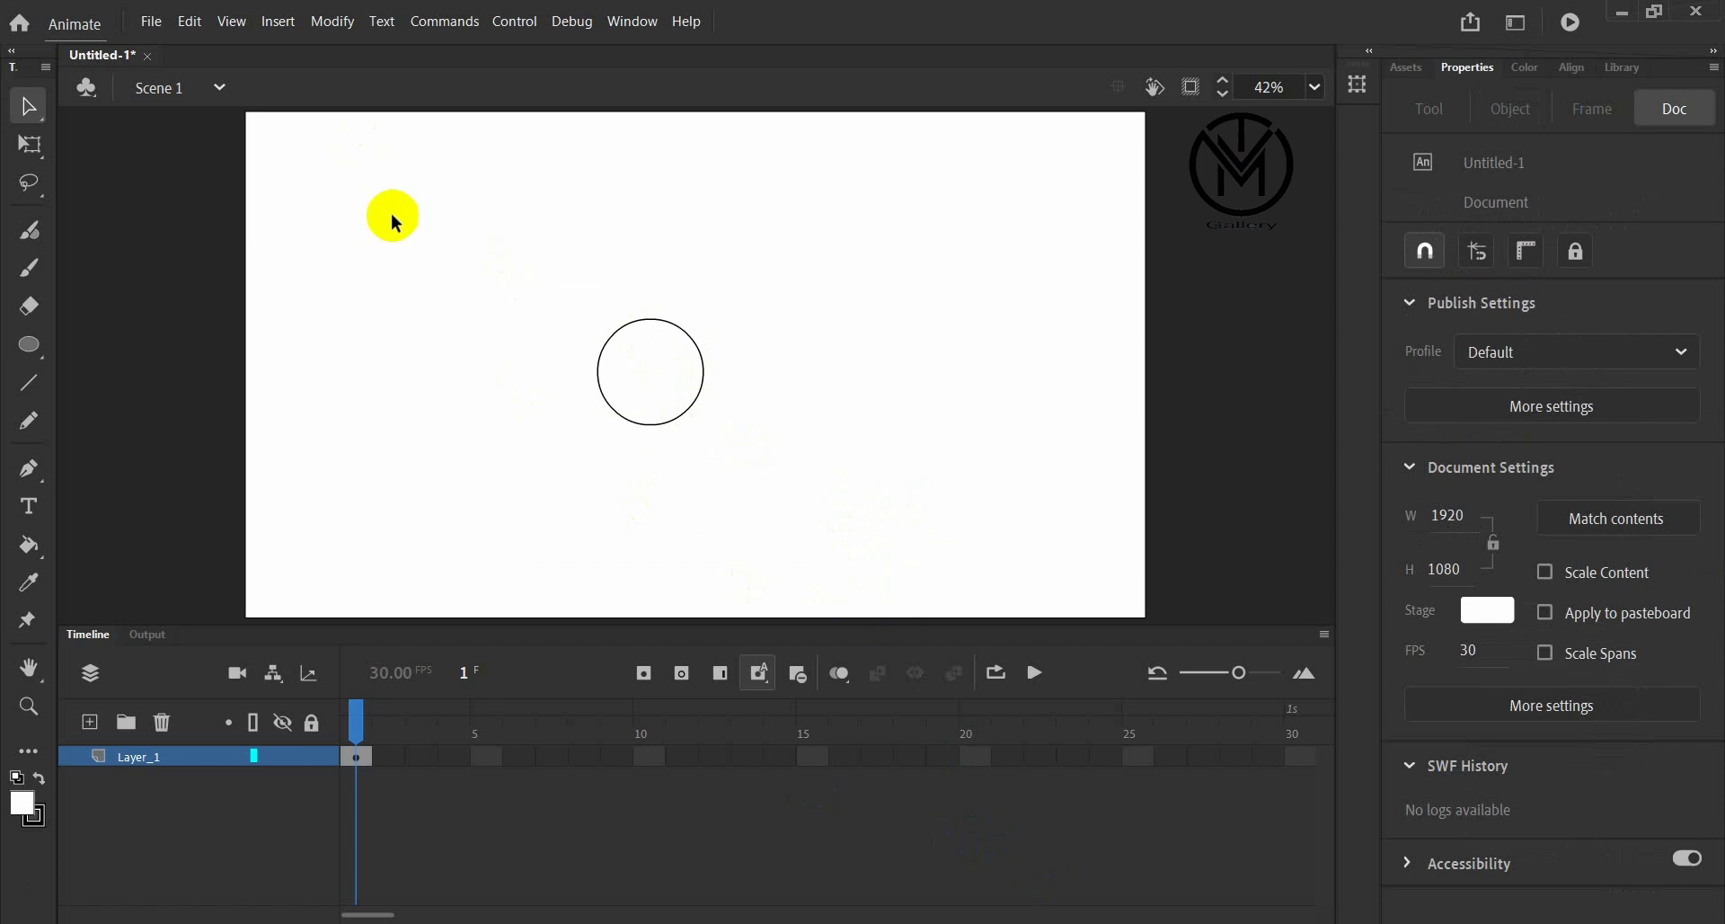
left_click_drag(494, 244, 833, 512)
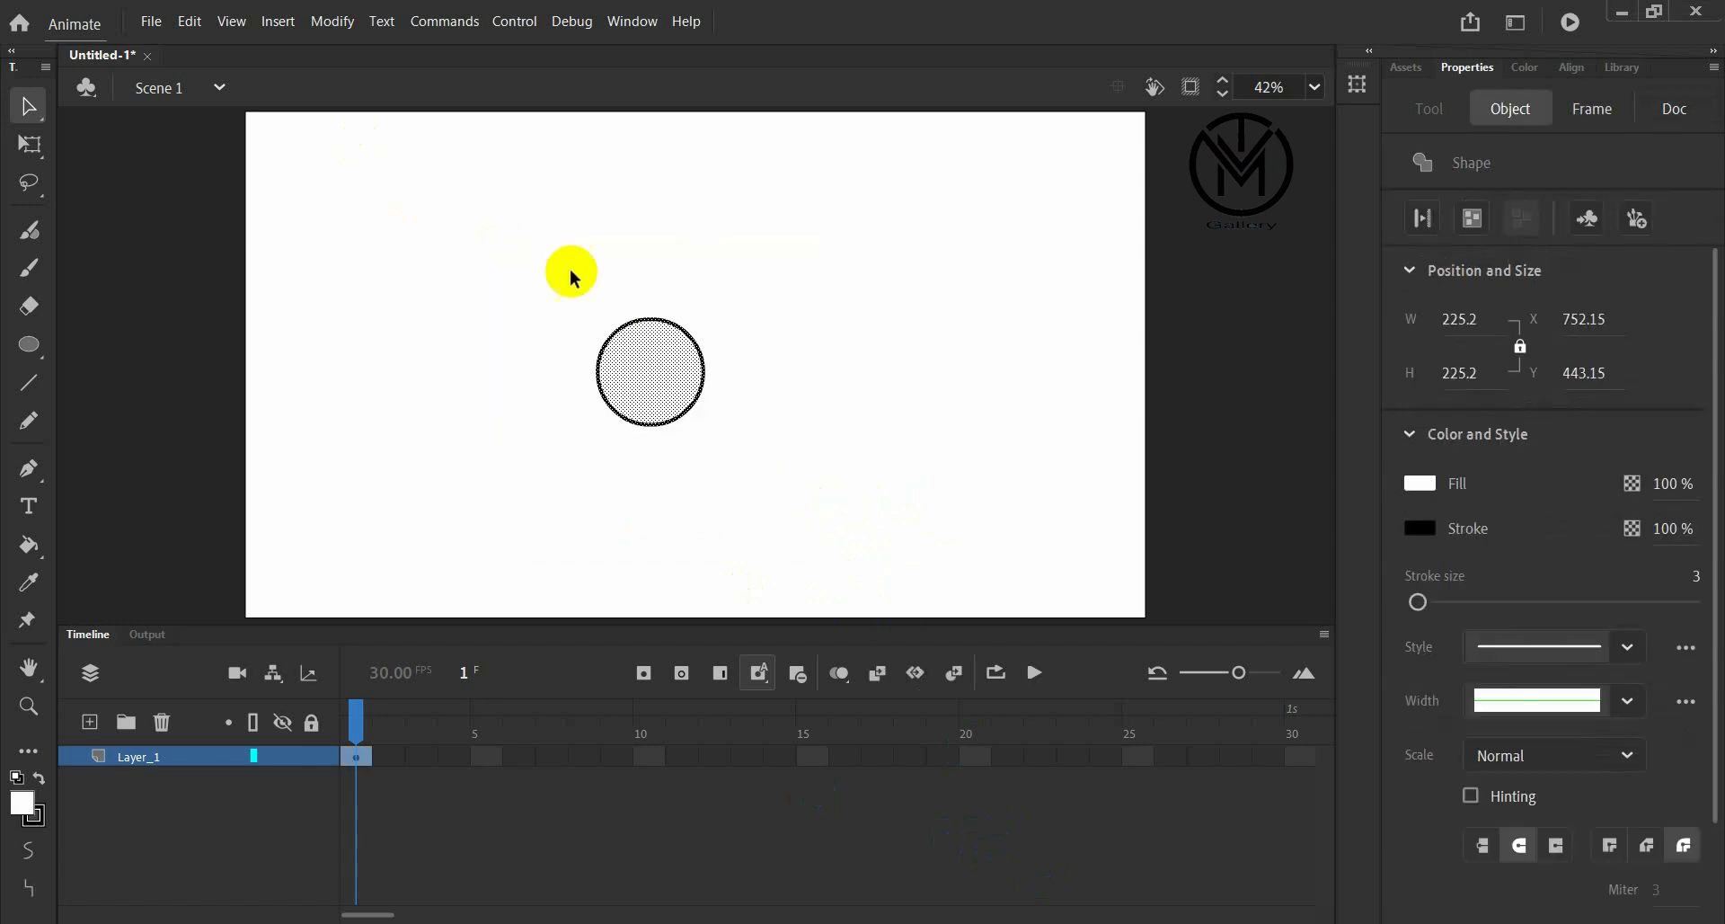
left_click(748, 401)
double_click(639, 379)
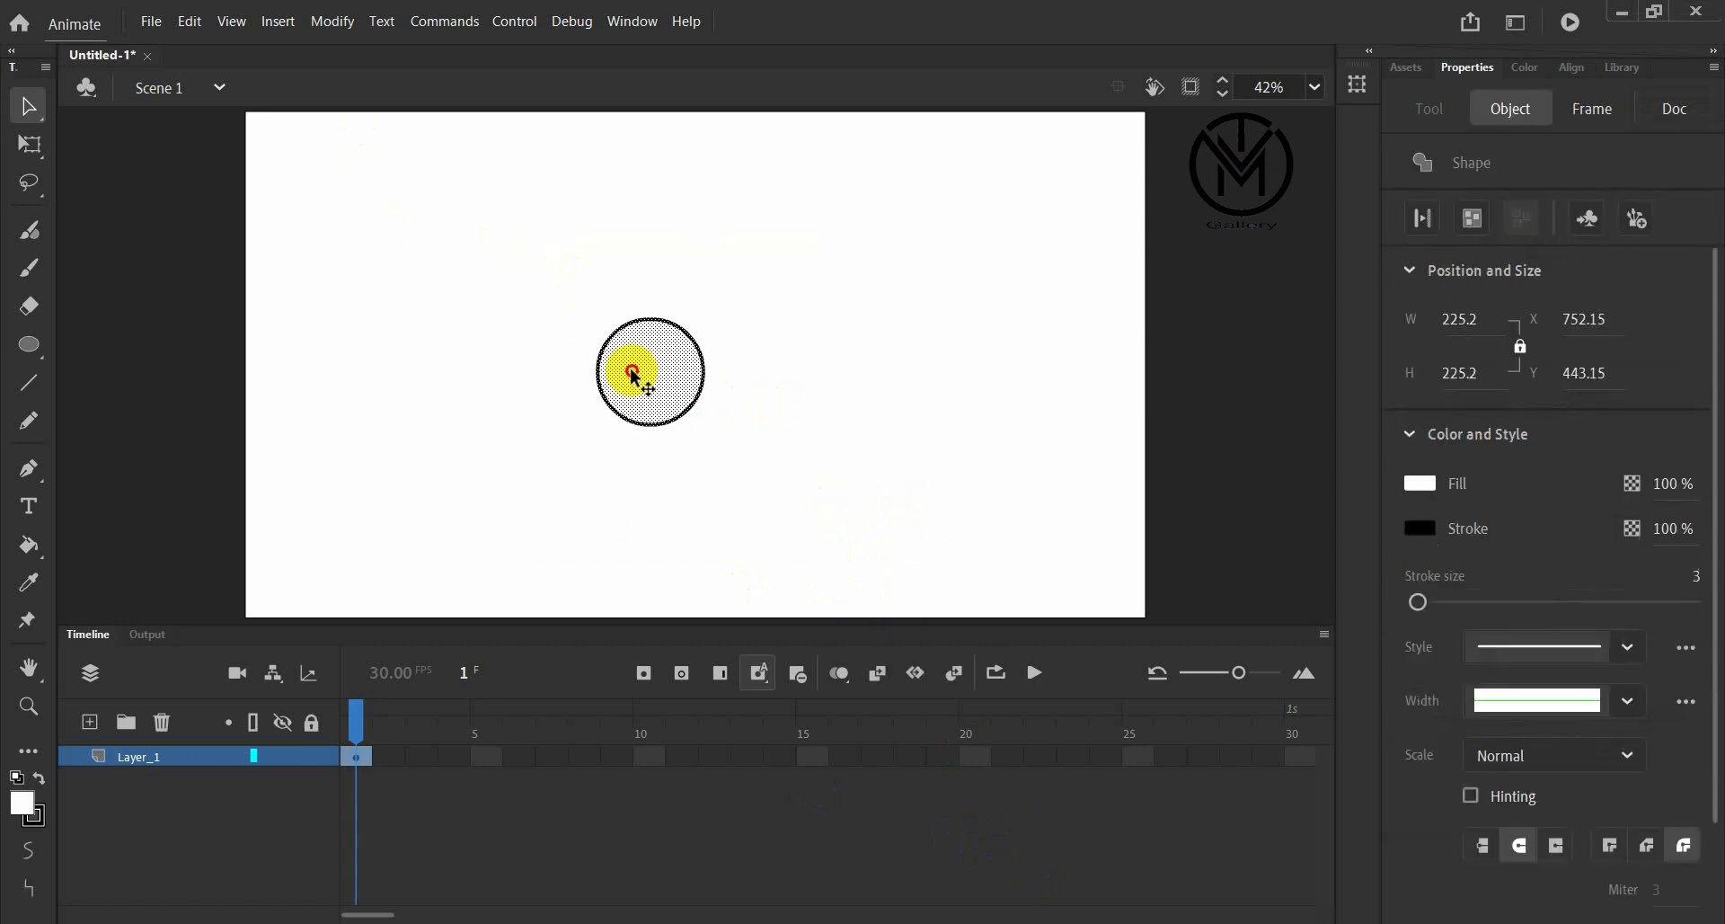
left_click(766, 446)
Convert the circle's fill and outline together into a Graphic symbol, keeping the default name
left_click_drag(510, 266, 800, 498)
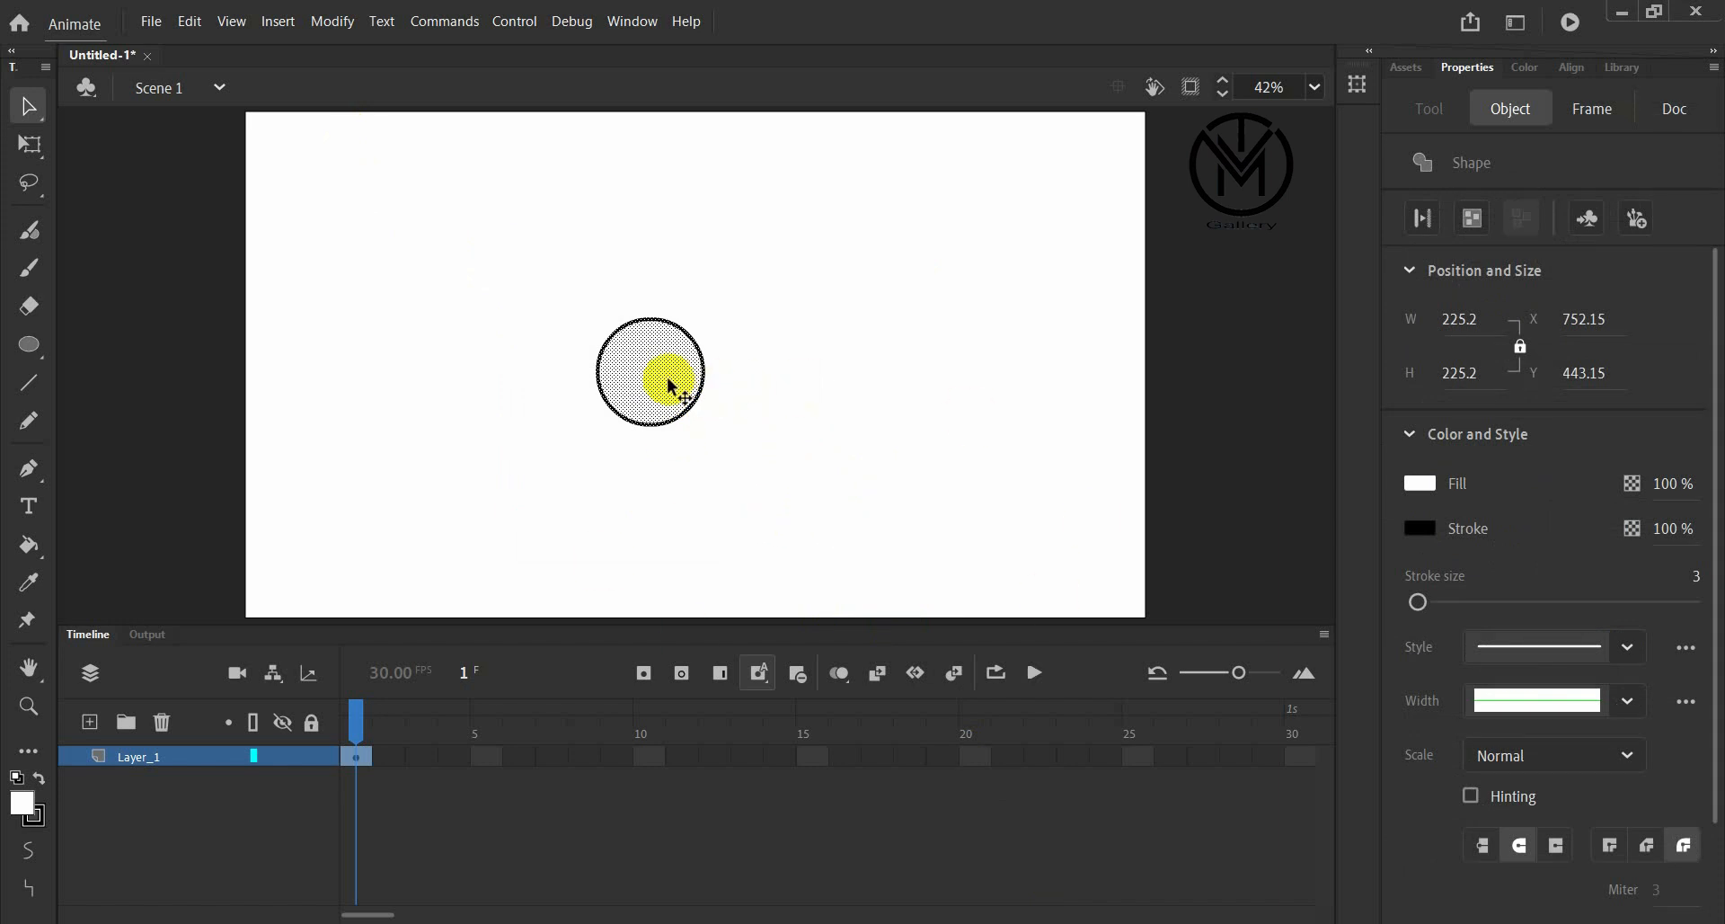
key("F8")
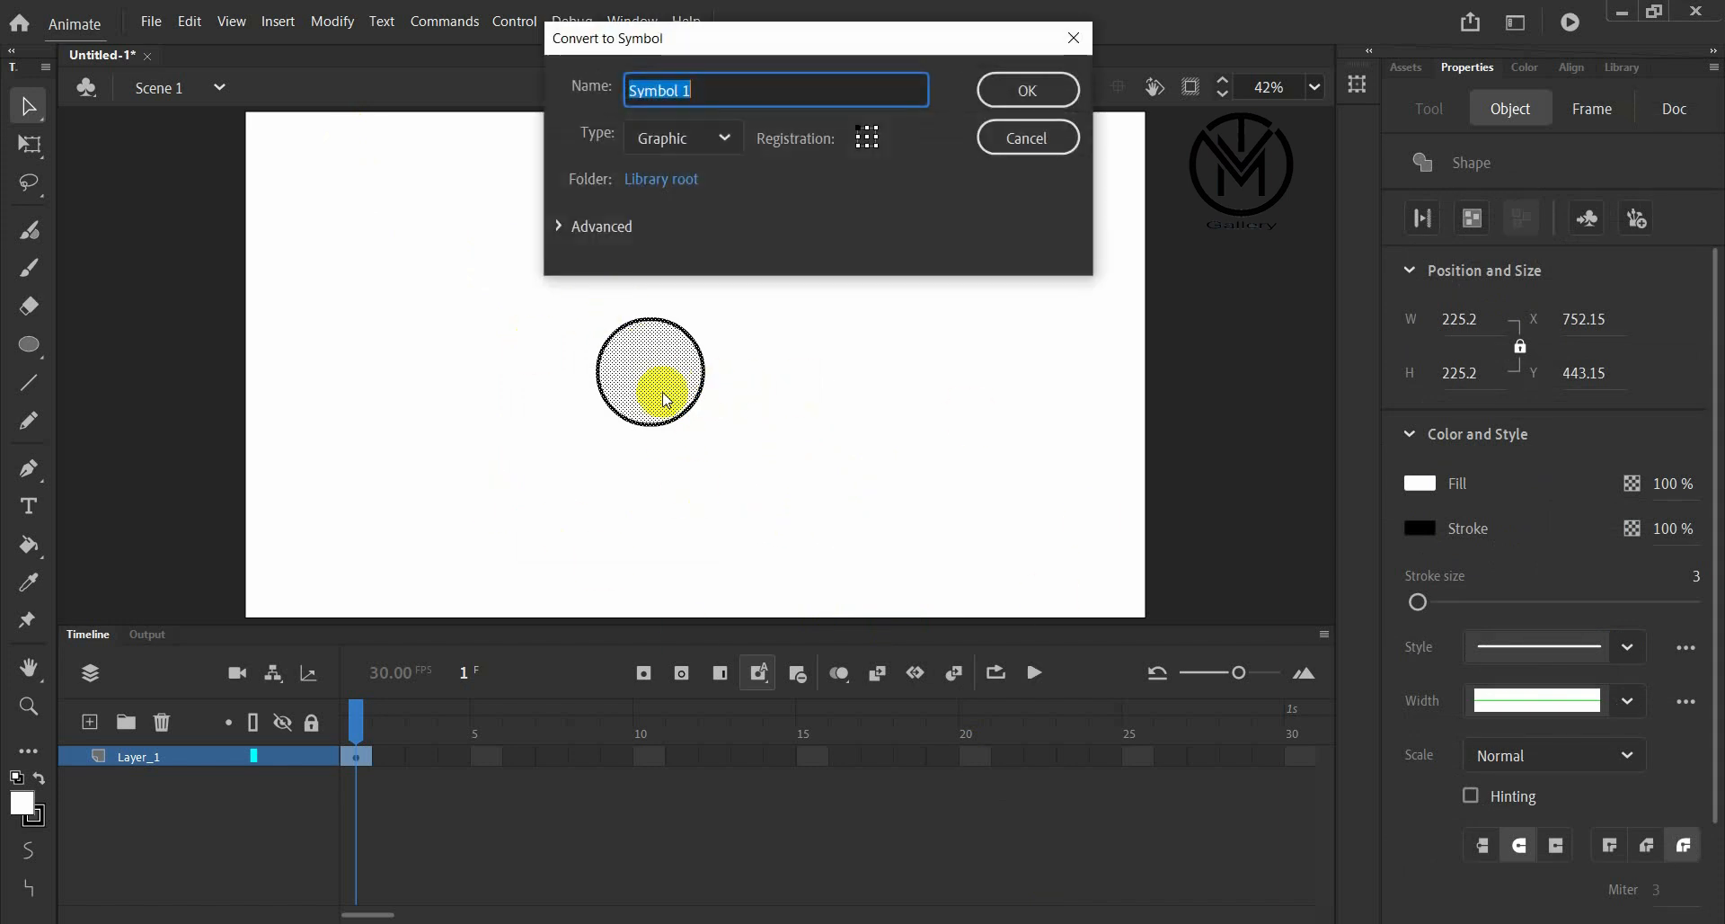
left_click(1020, 138)
right_click(631, 390)
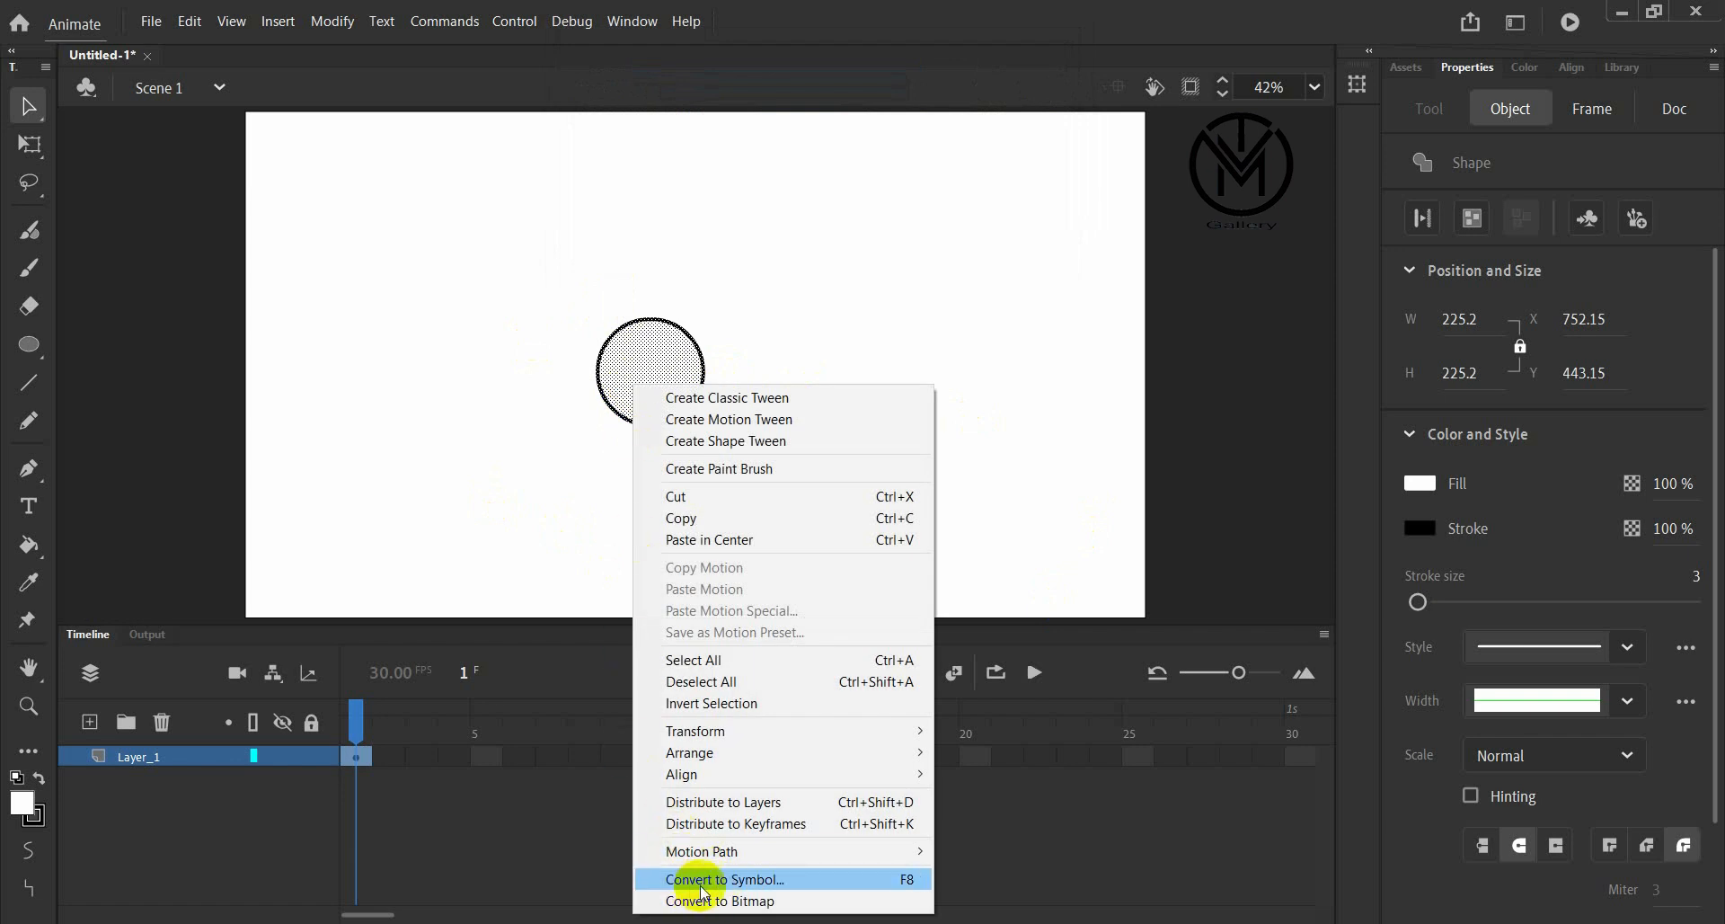
left_click(785, 881)
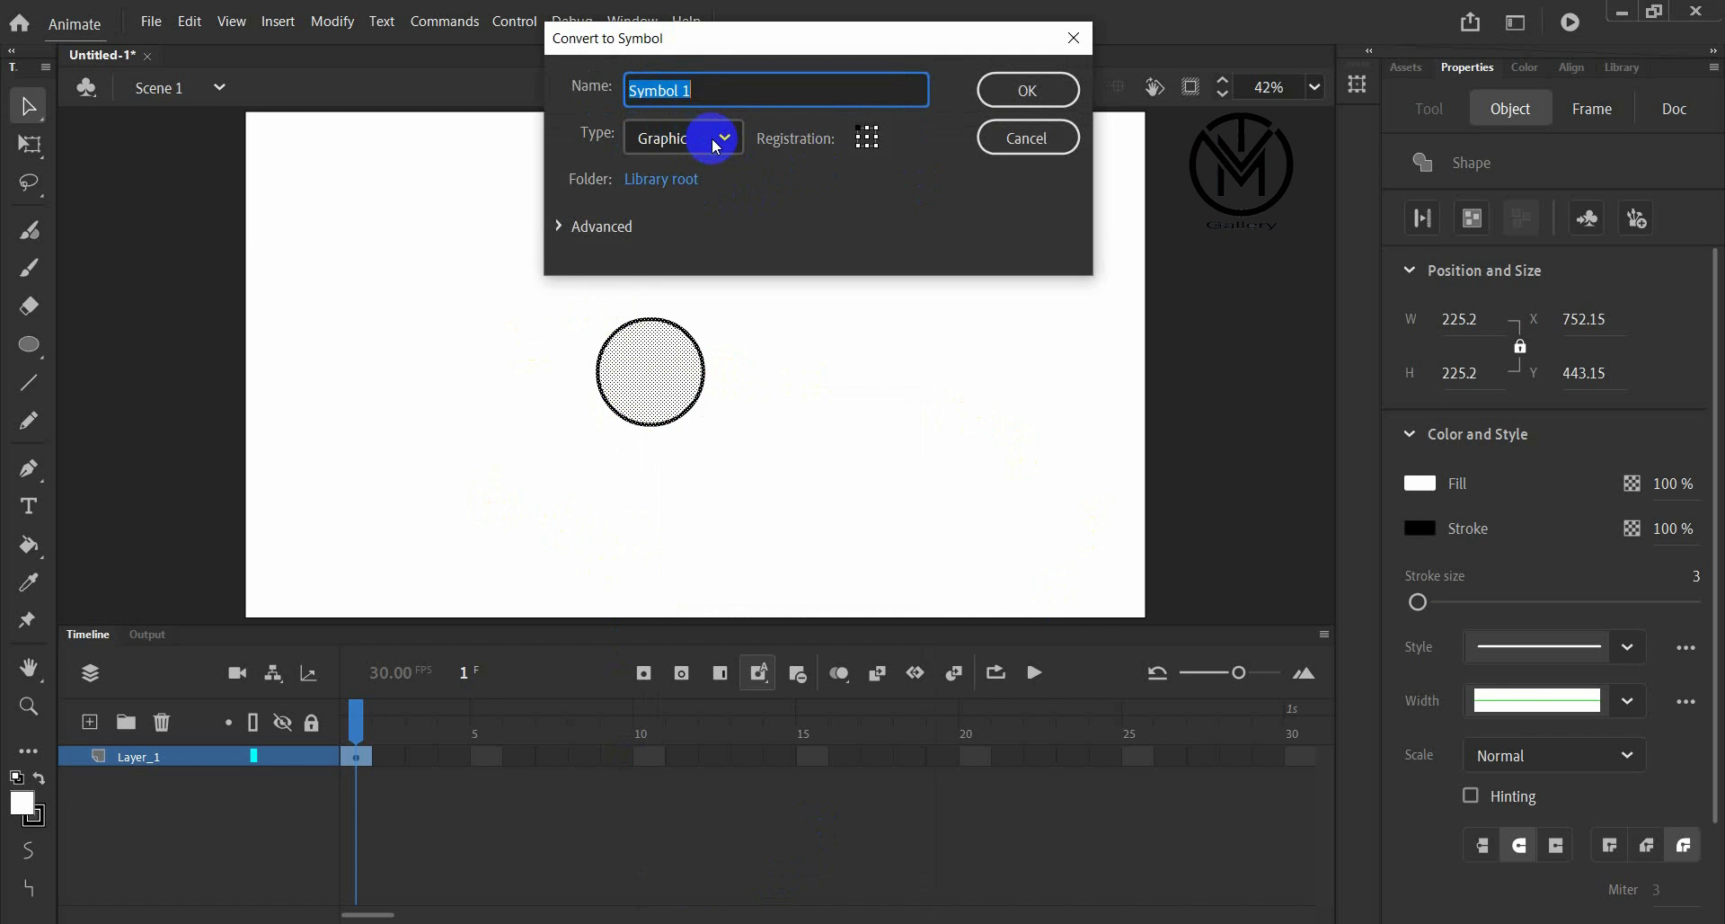
left_click(1028, 90)
left_click(693, 423)
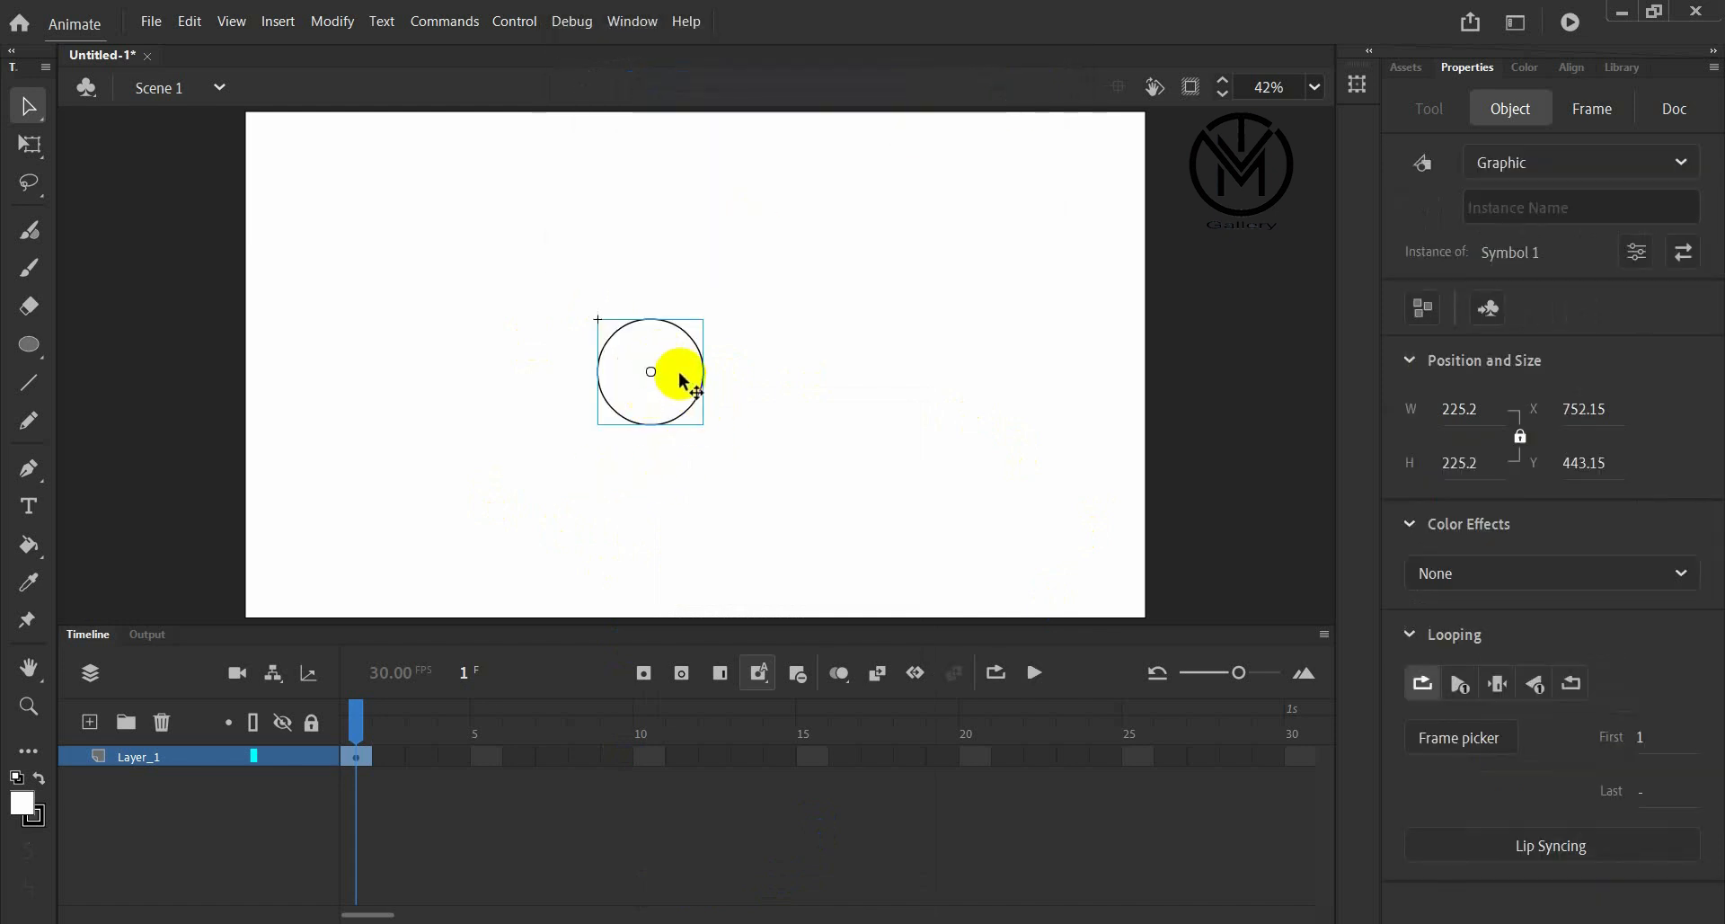
Rename the circle's layer as Eye_Right
double_click(158, 757)
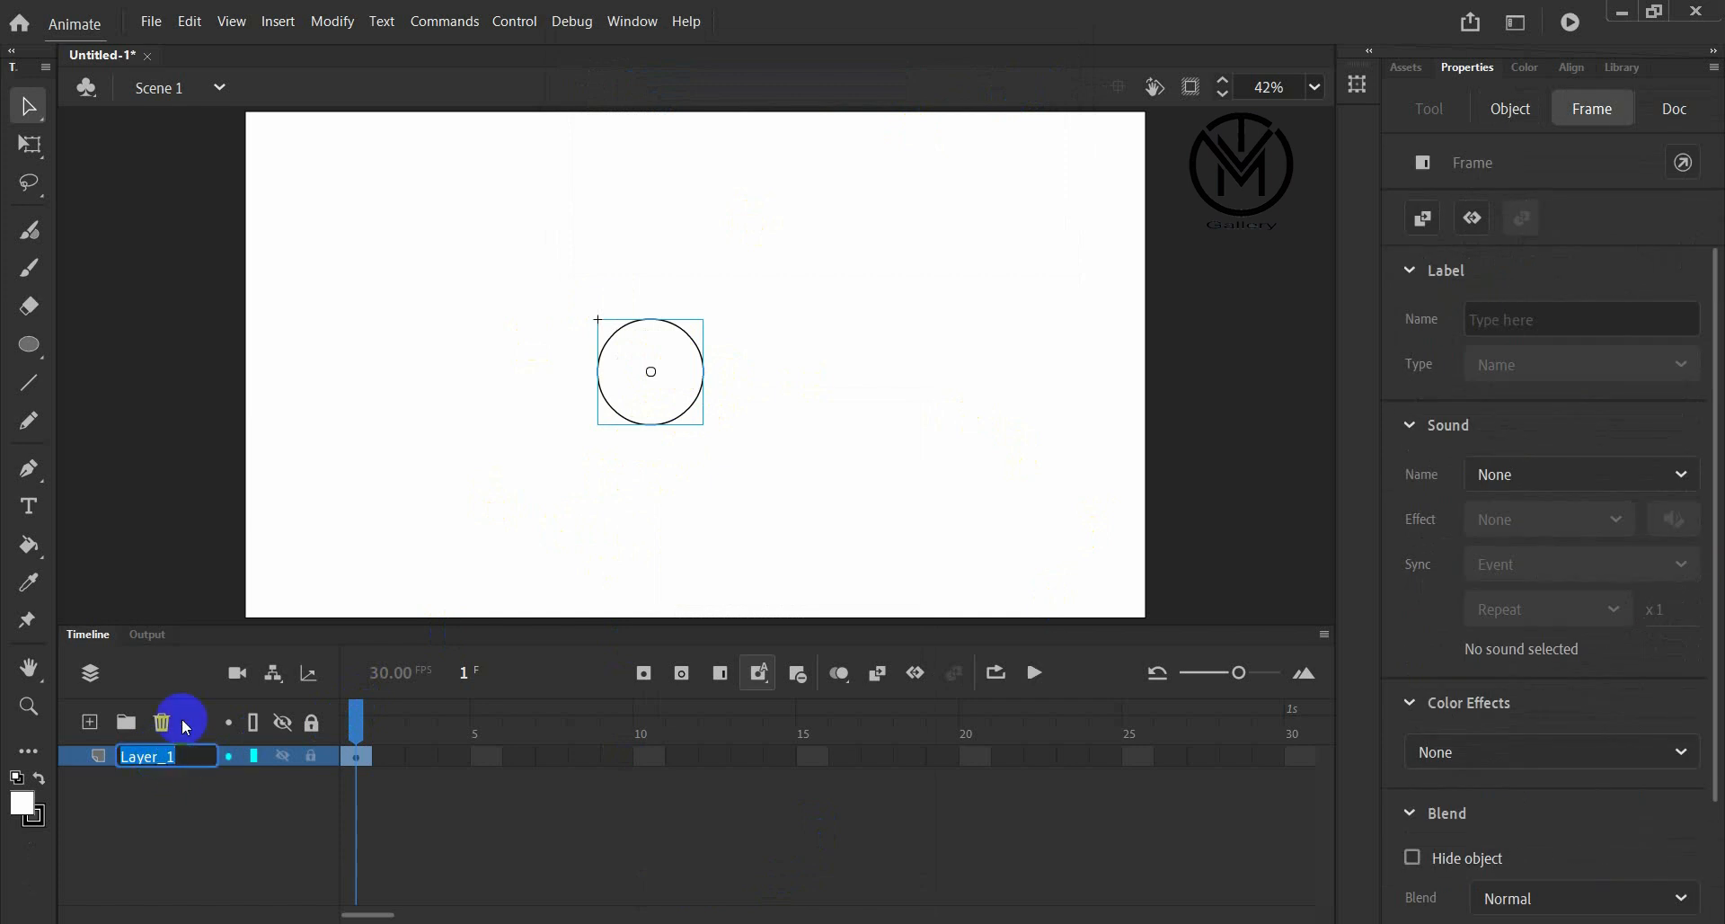
type("Eye Rih")
key("BackSpace")
type("gk")
key("BackSpace")
type("ht")
left_click(320, 584)
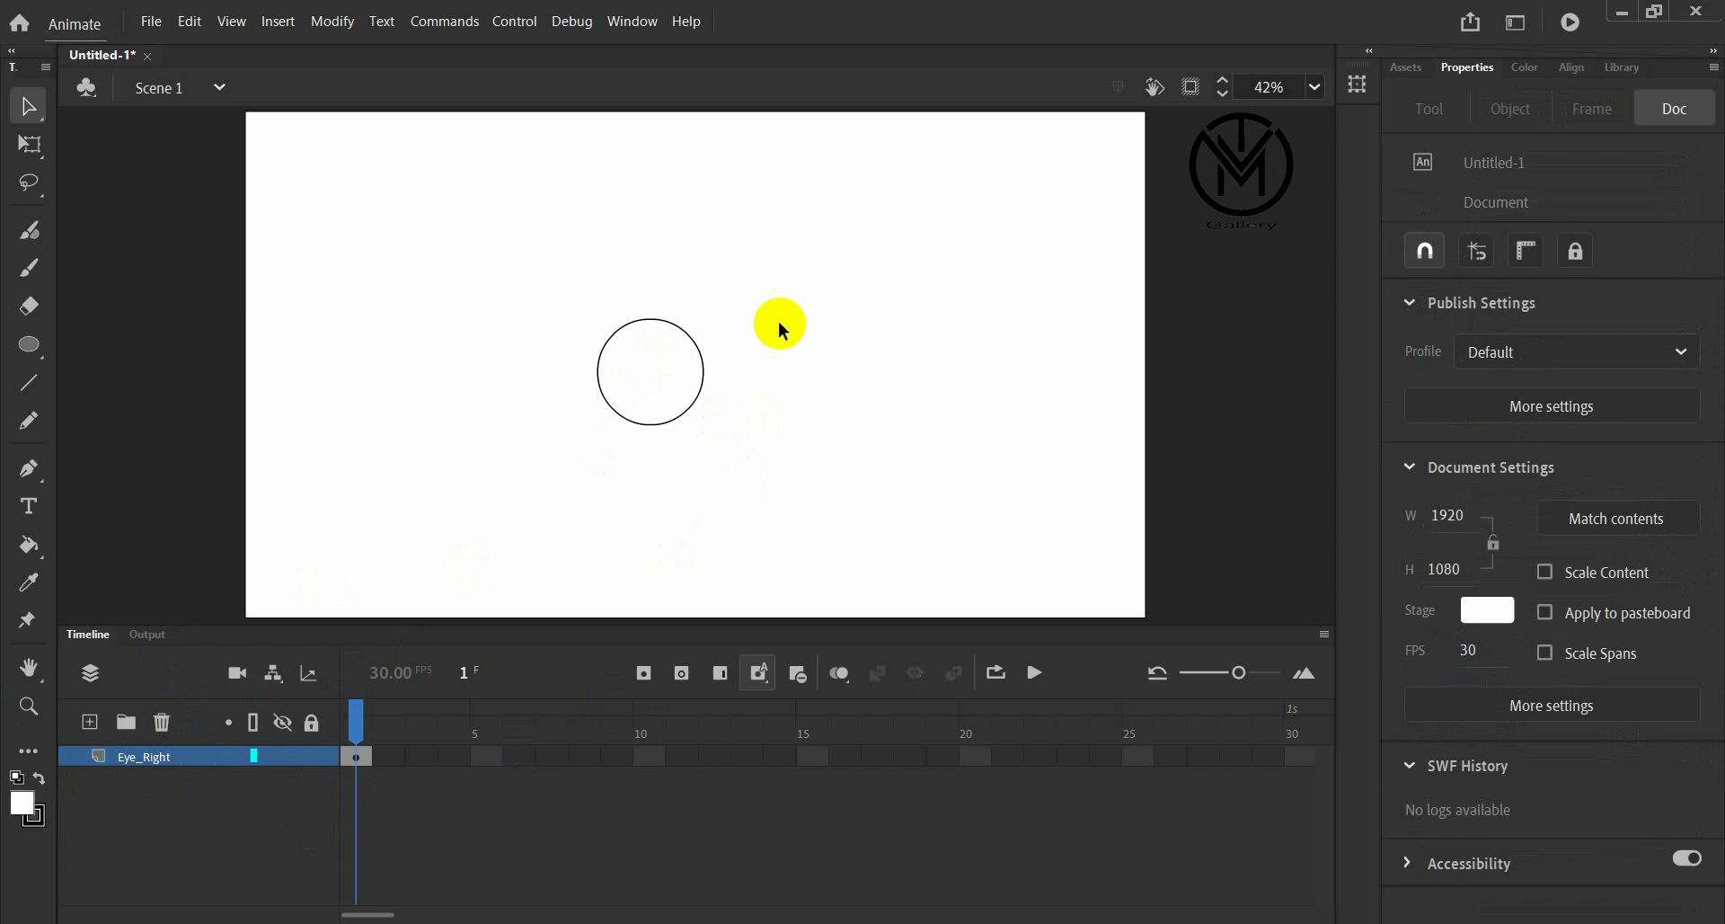
Extend the Eye_Right layer with frames up to frame 20 and return the playhead to frame 1
left_click(973, 763)
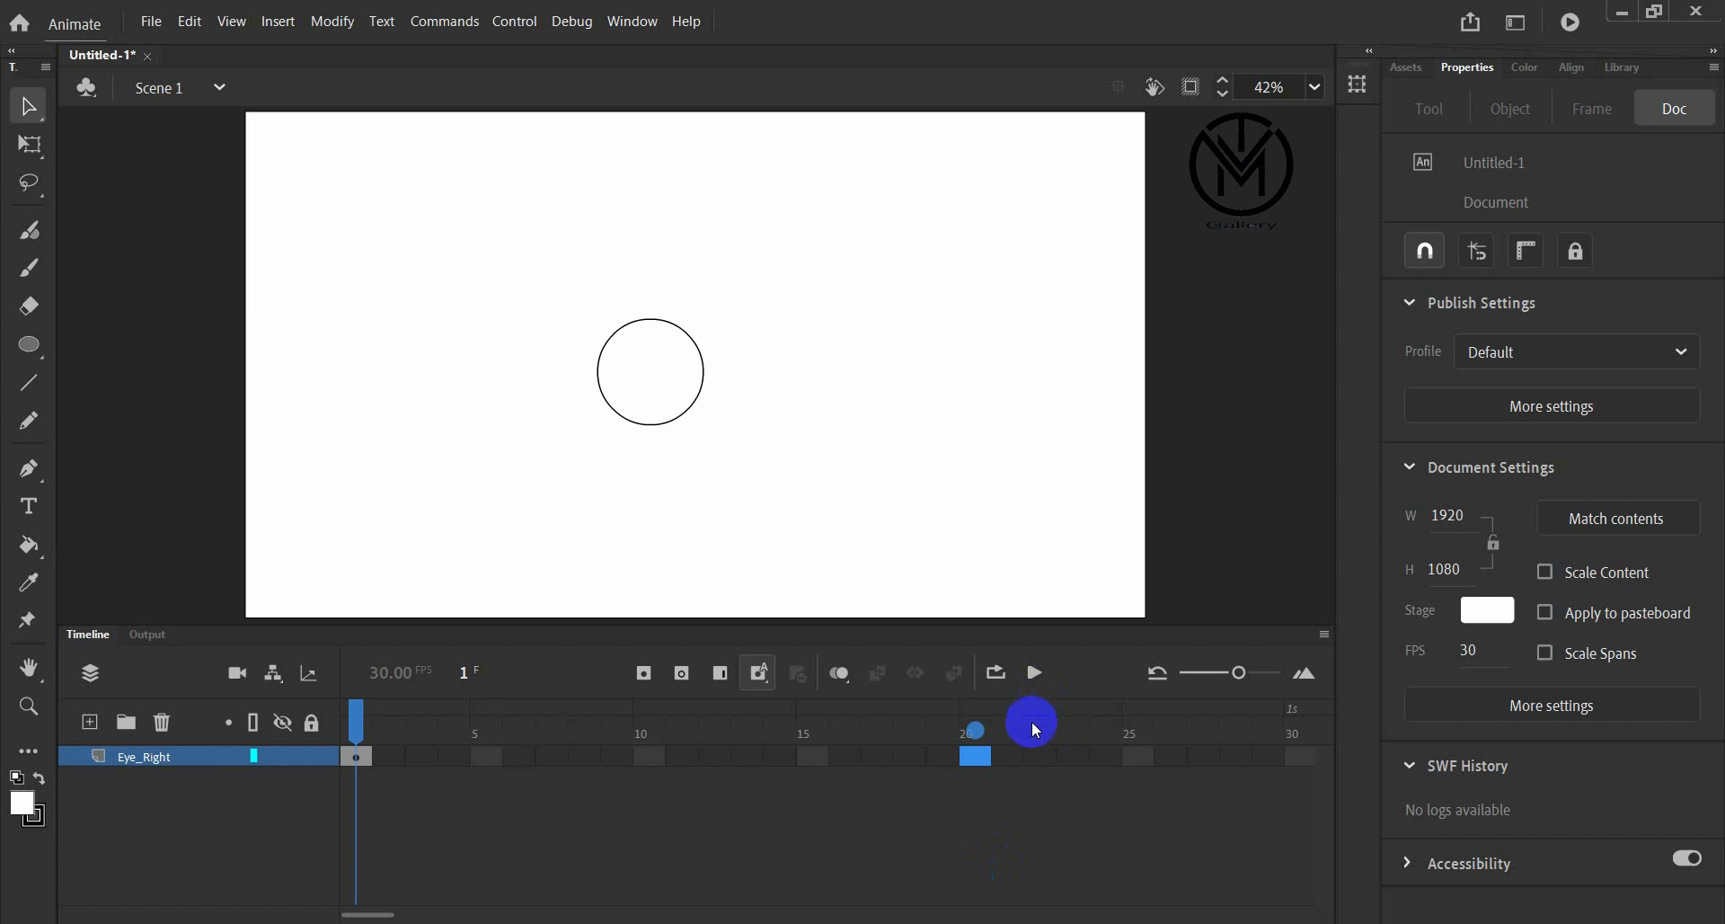
right_click(977, 764)
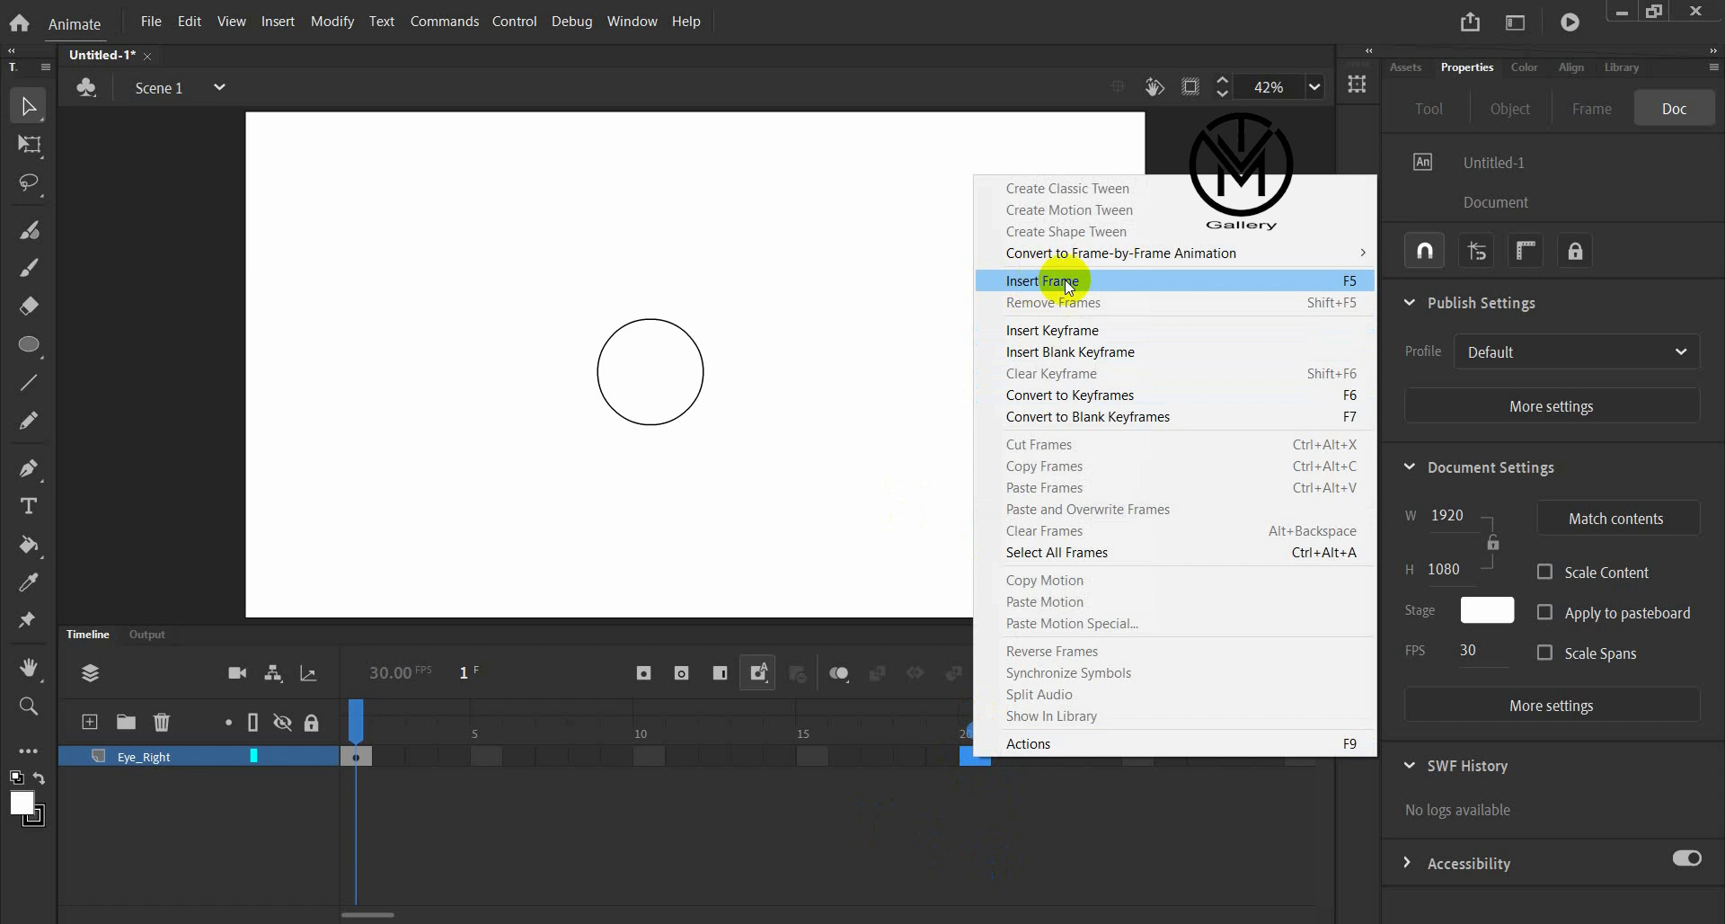
left_click(1318, 281)
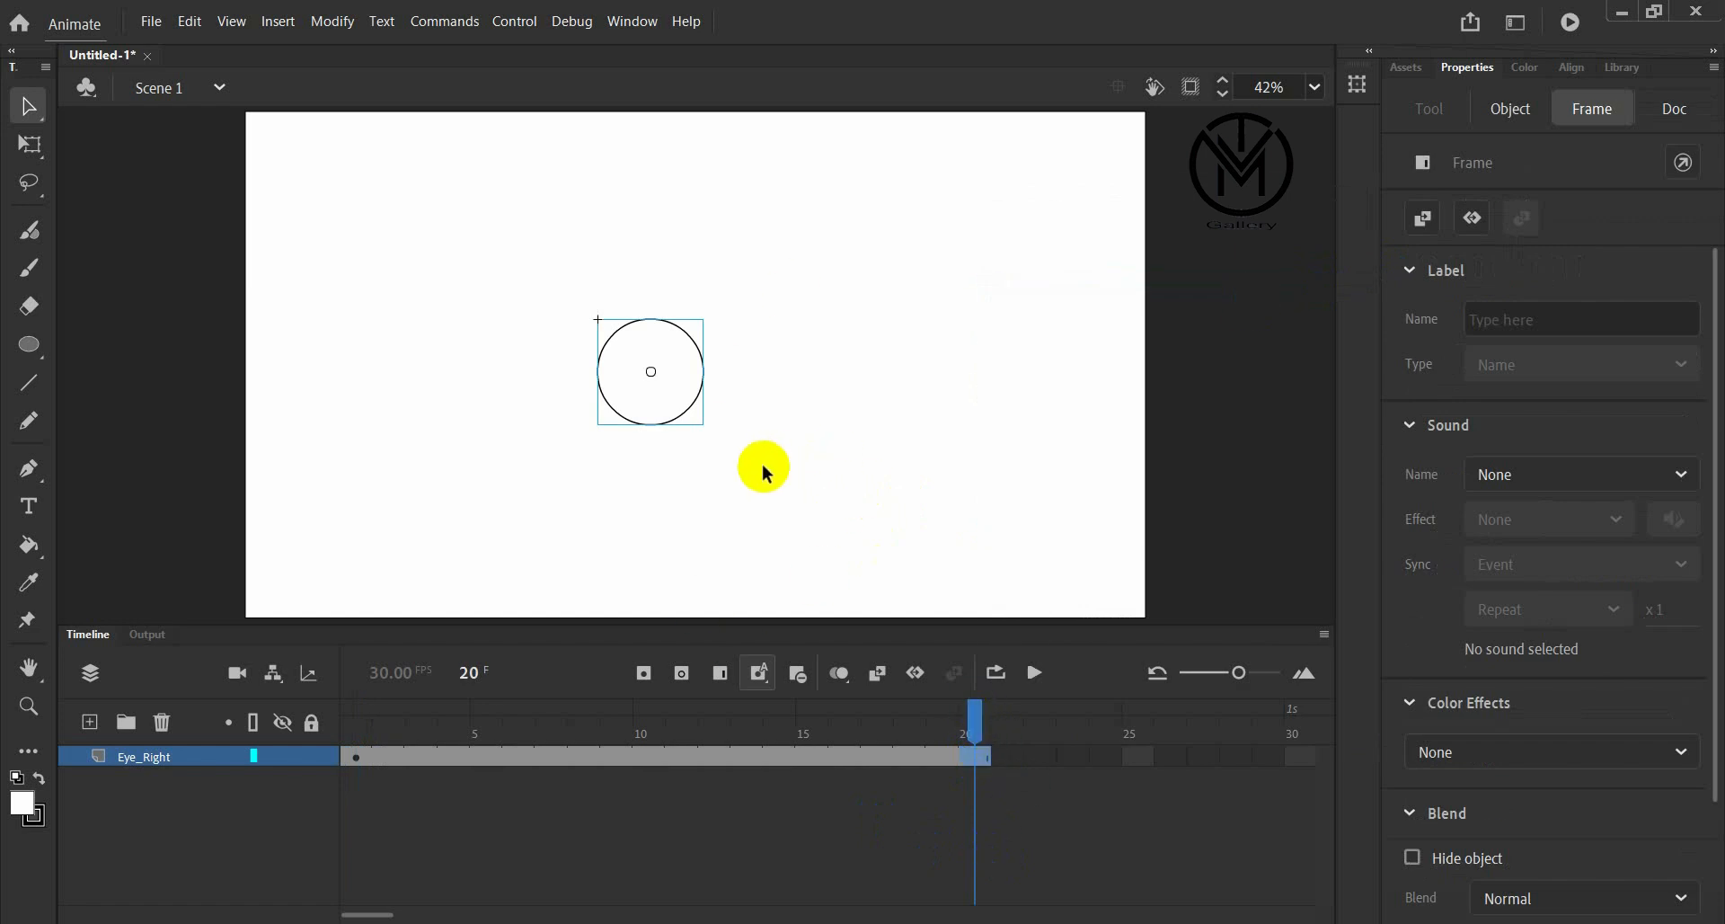
mouse_move(975, 719)
left_mouse_down()
mouse_move(339, 719)
mouse_move(778, 689)
mouse_move(979, 701)
mouse_move(970, 716)
mouse_move(254, 709)
mouse_move(978, 697)
mouse_move(977, 719)
left_mouse_up()
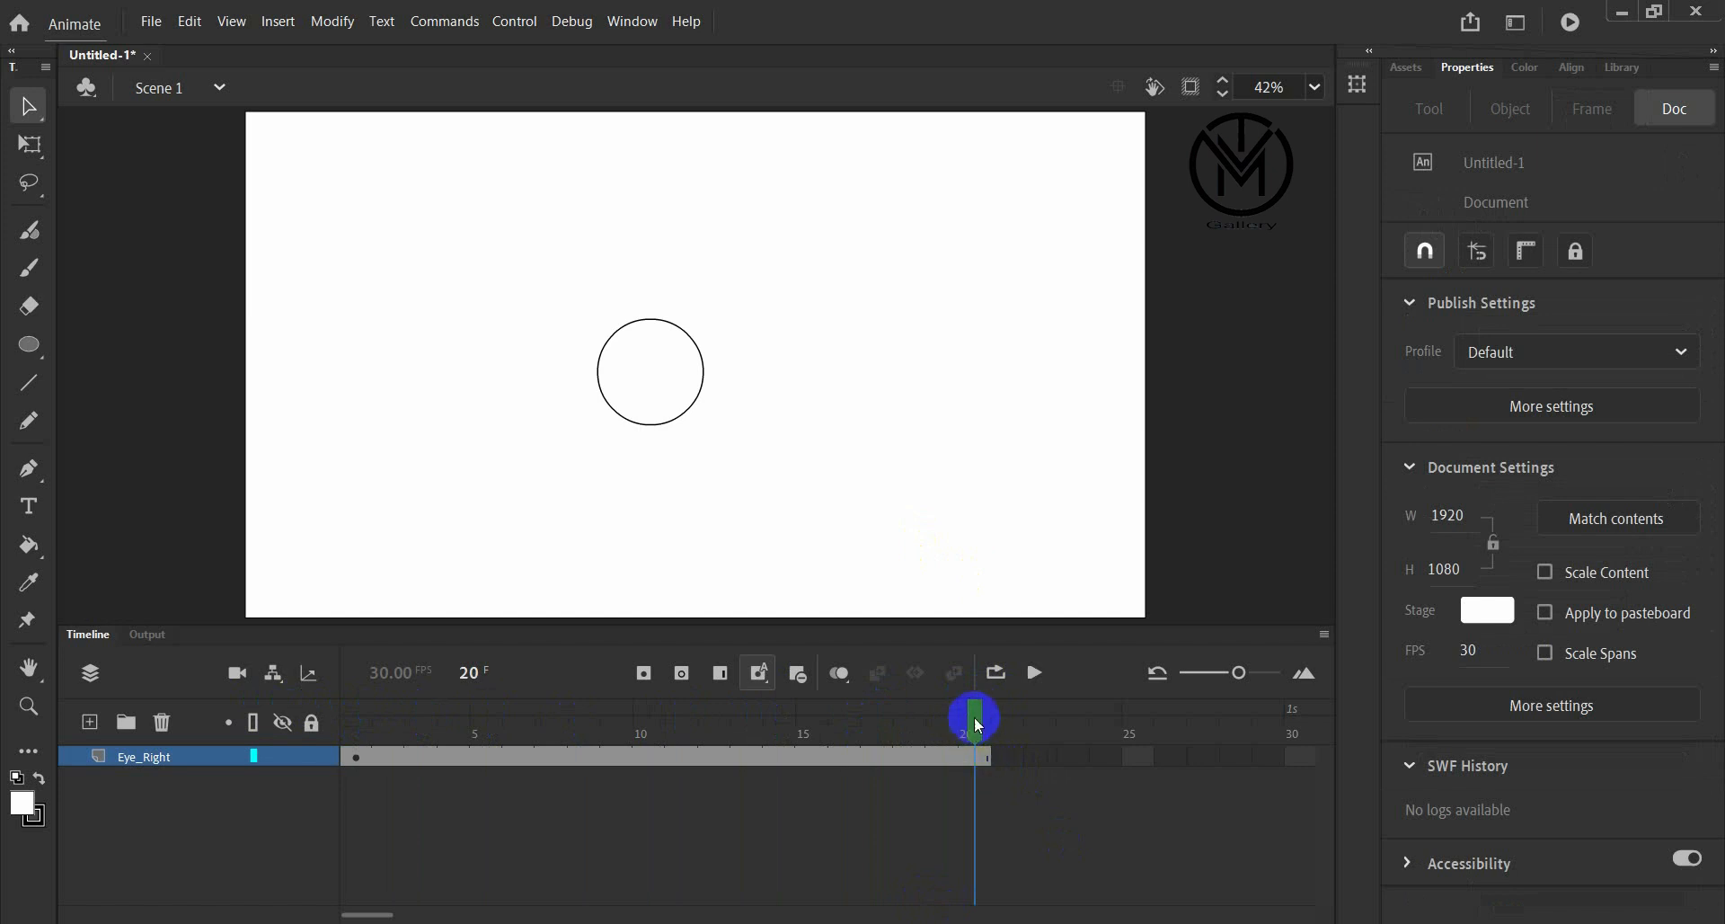
left_click_drag(977, 716, 340, 697)
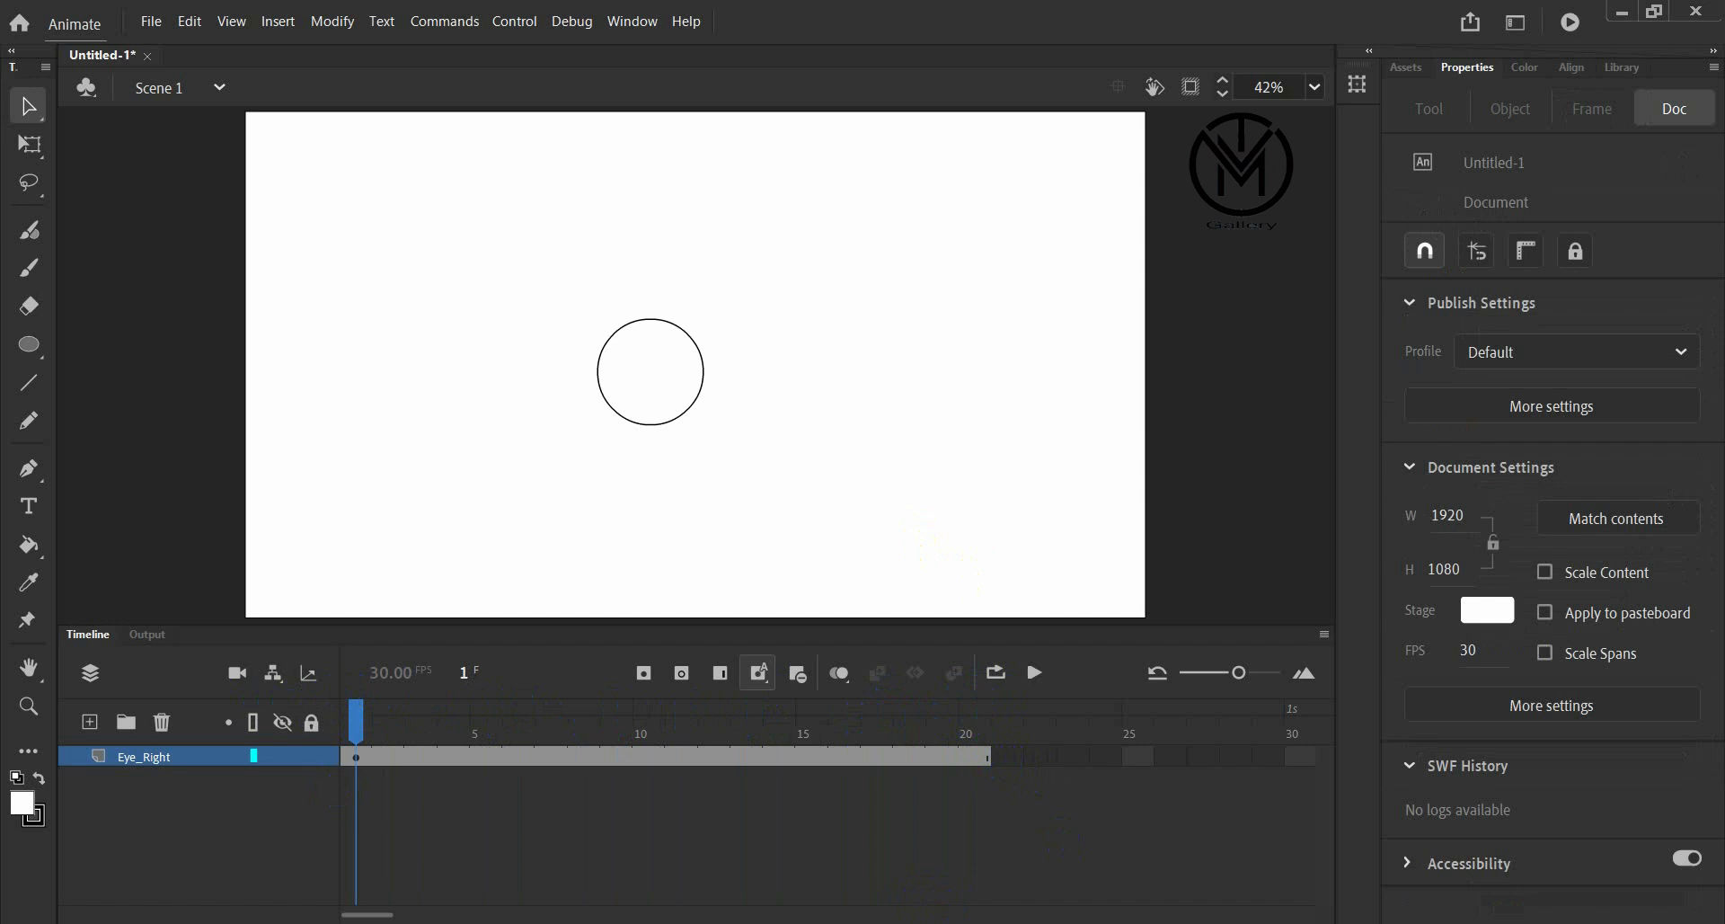
Open the circle symbol for editing and add a new layer above the circle's layer
double_click(655, 375)
left_click(950, 420)
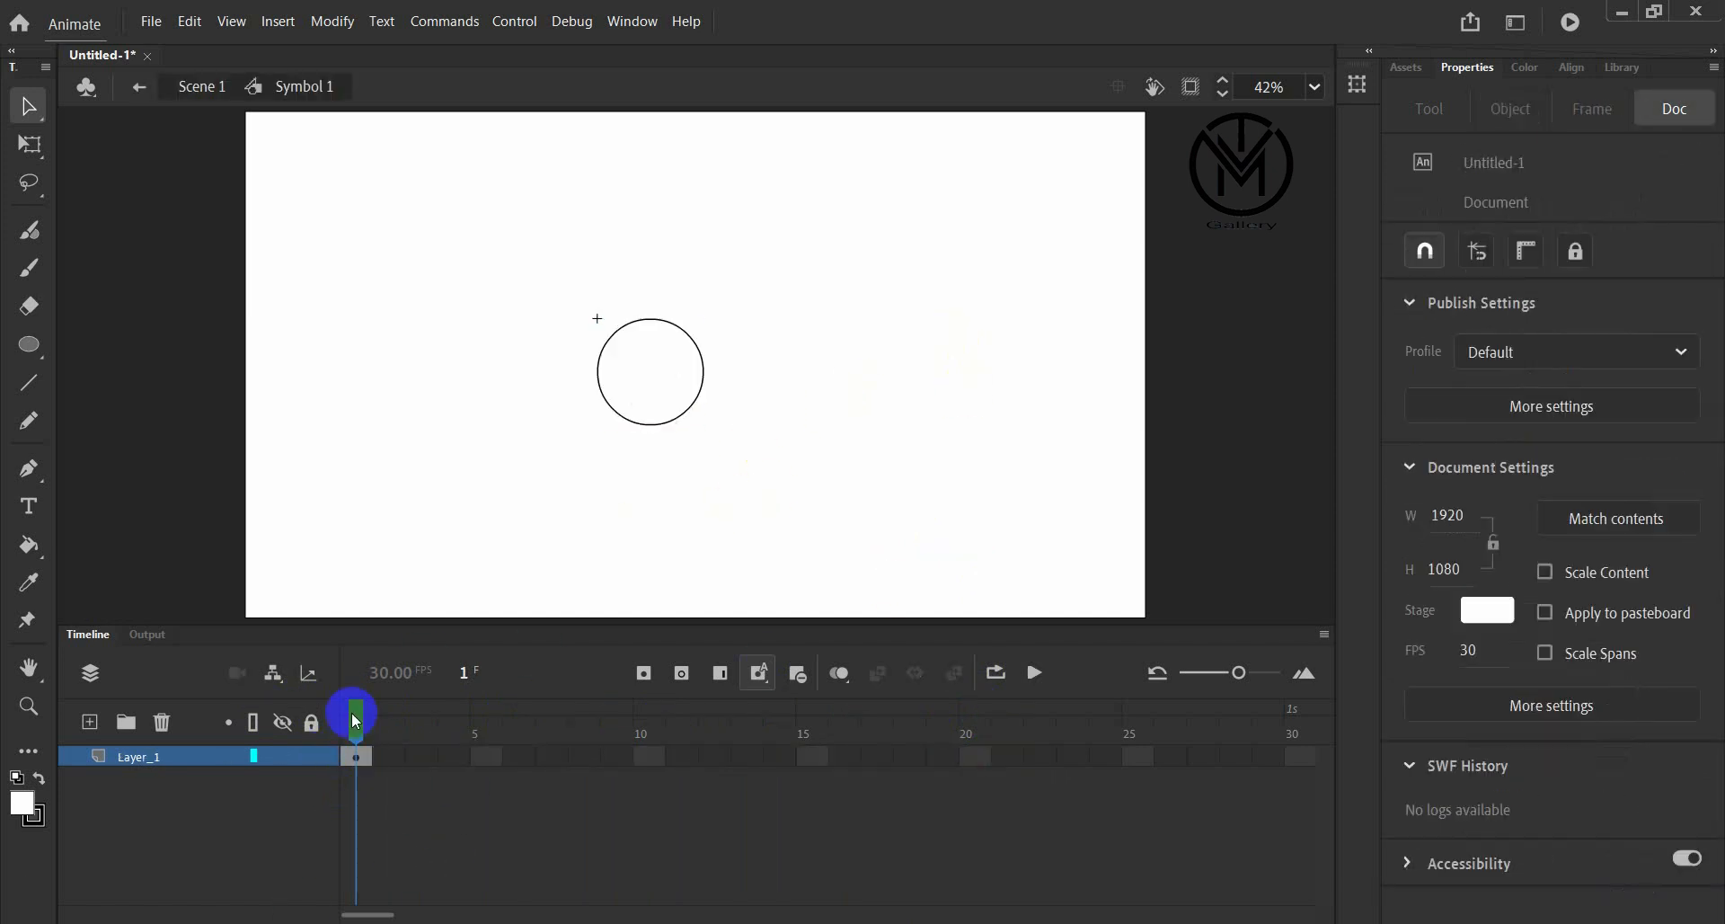
left_click(89, 721)
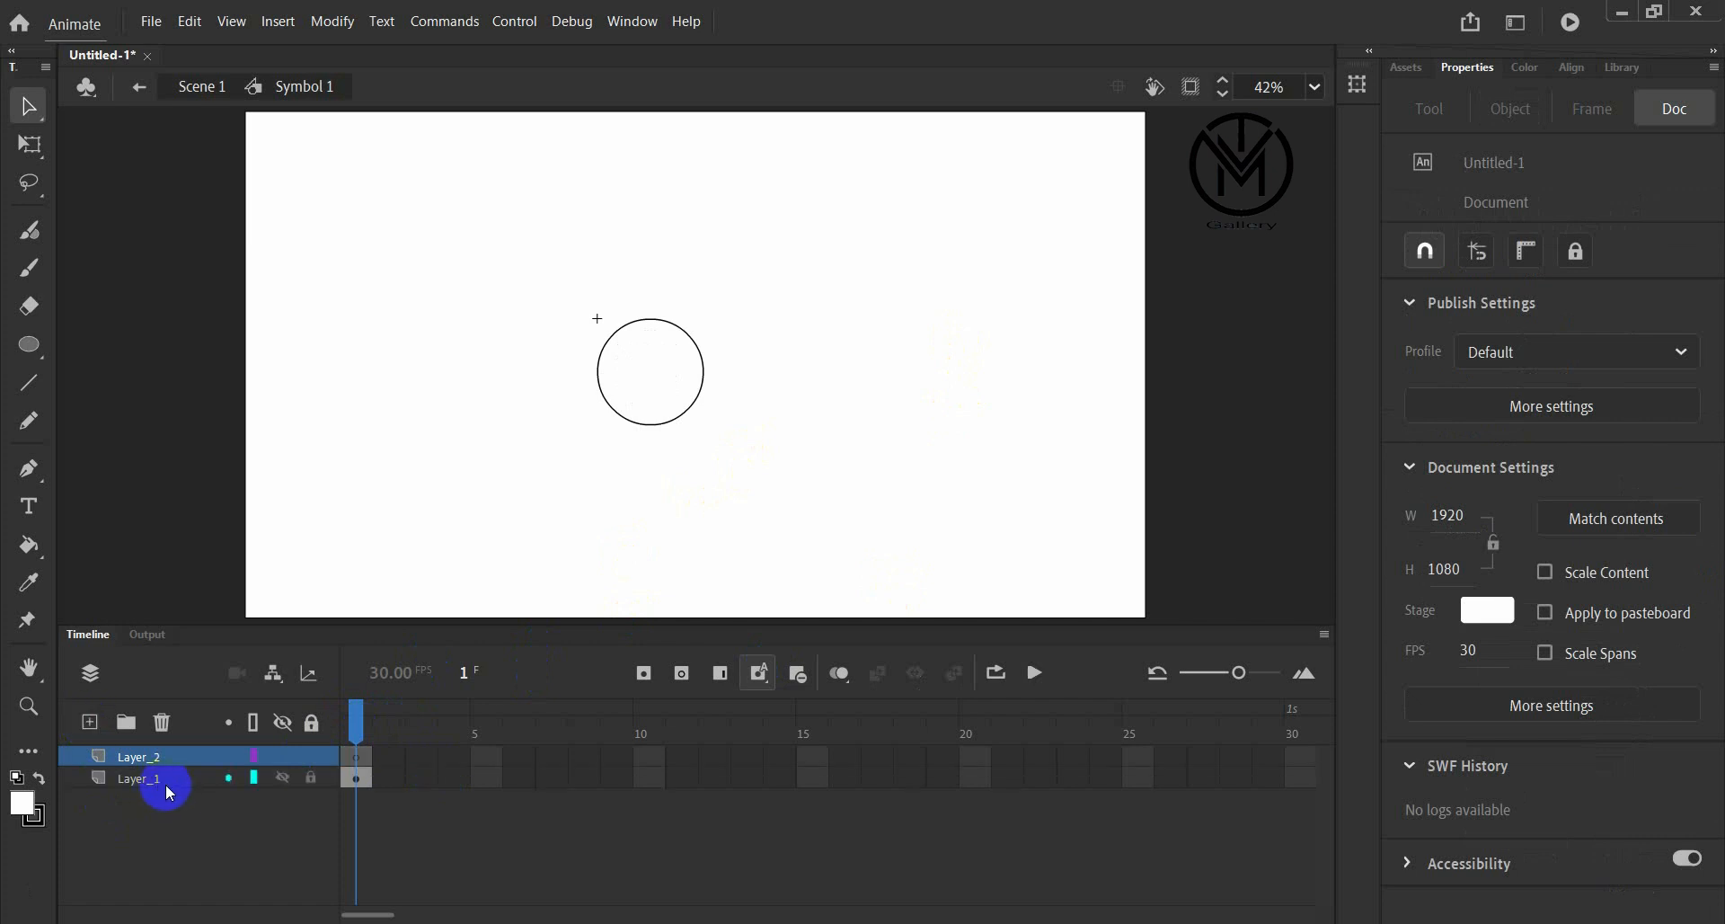
Rename the layer holding the circle inside the symbol as Eye
left_click(172, 780)
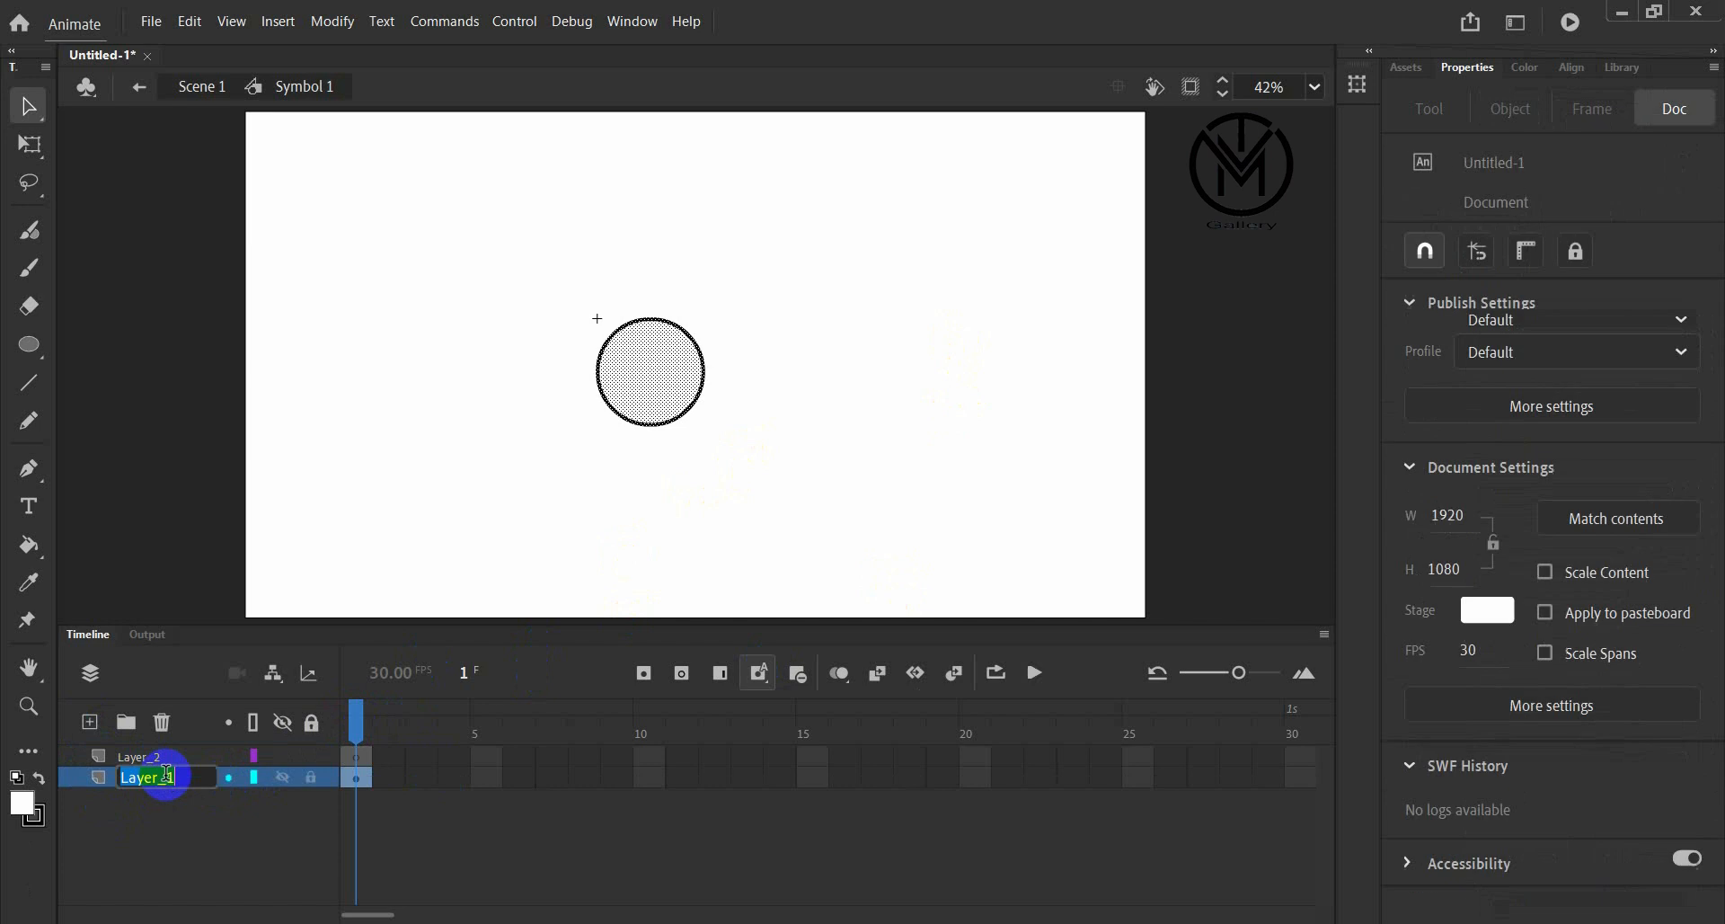
double_click(192, 778)
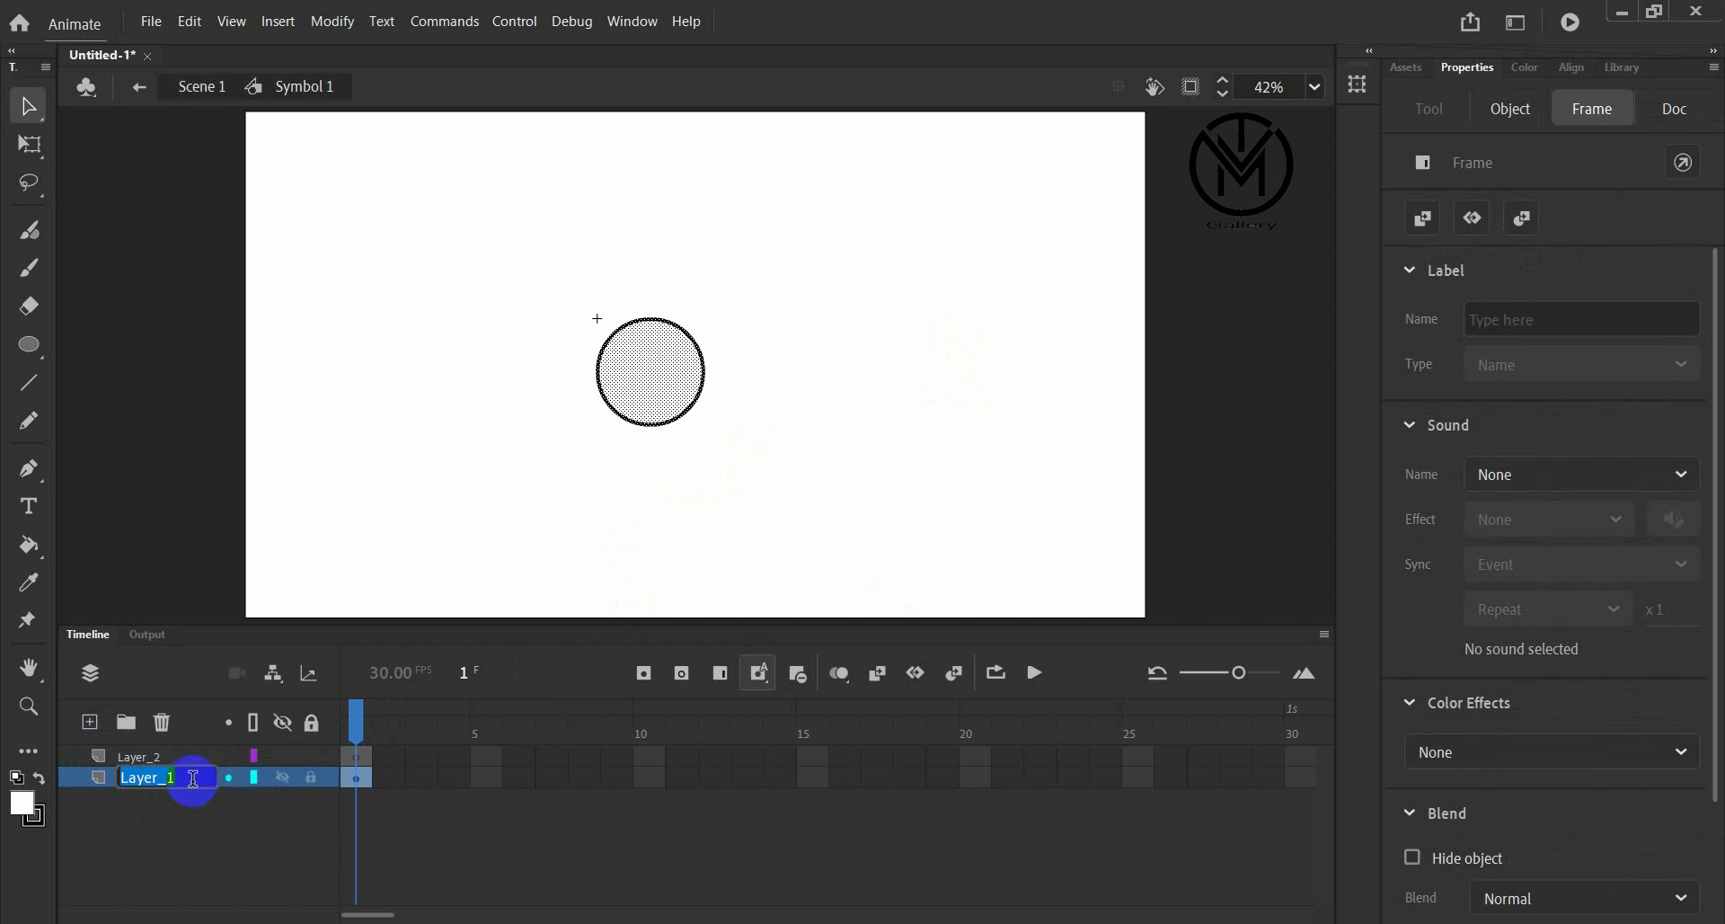
type("Eye")
left_click(312, 509)
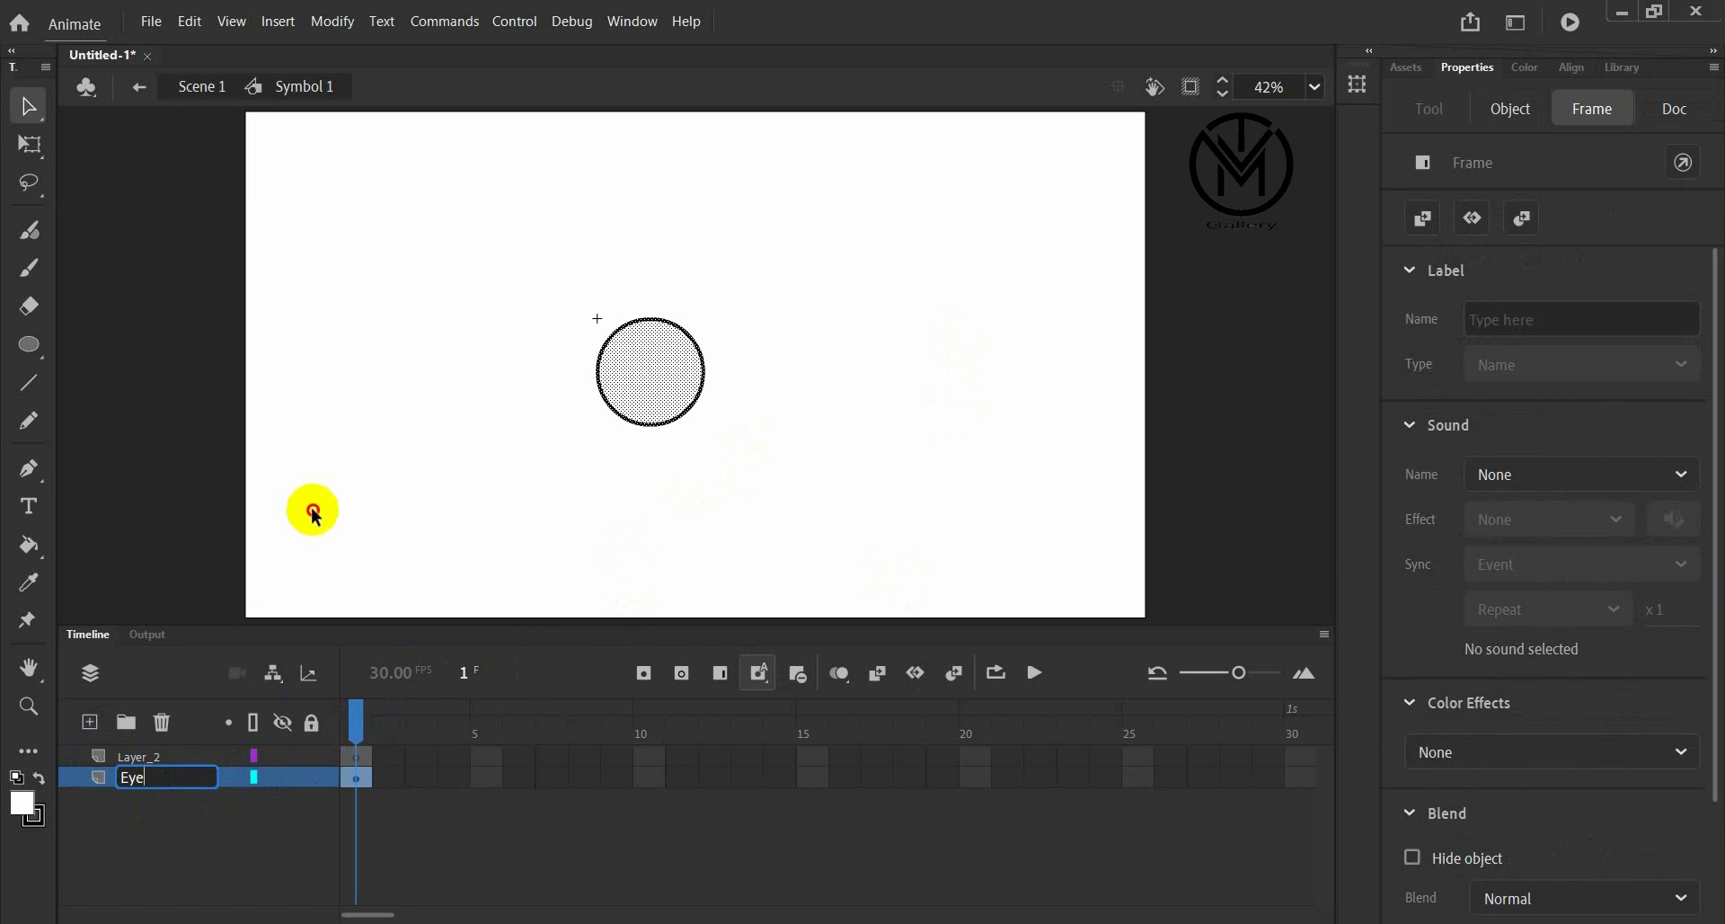
Rename the new empty layer above Eye as eye_moni
double_click(139, 760)
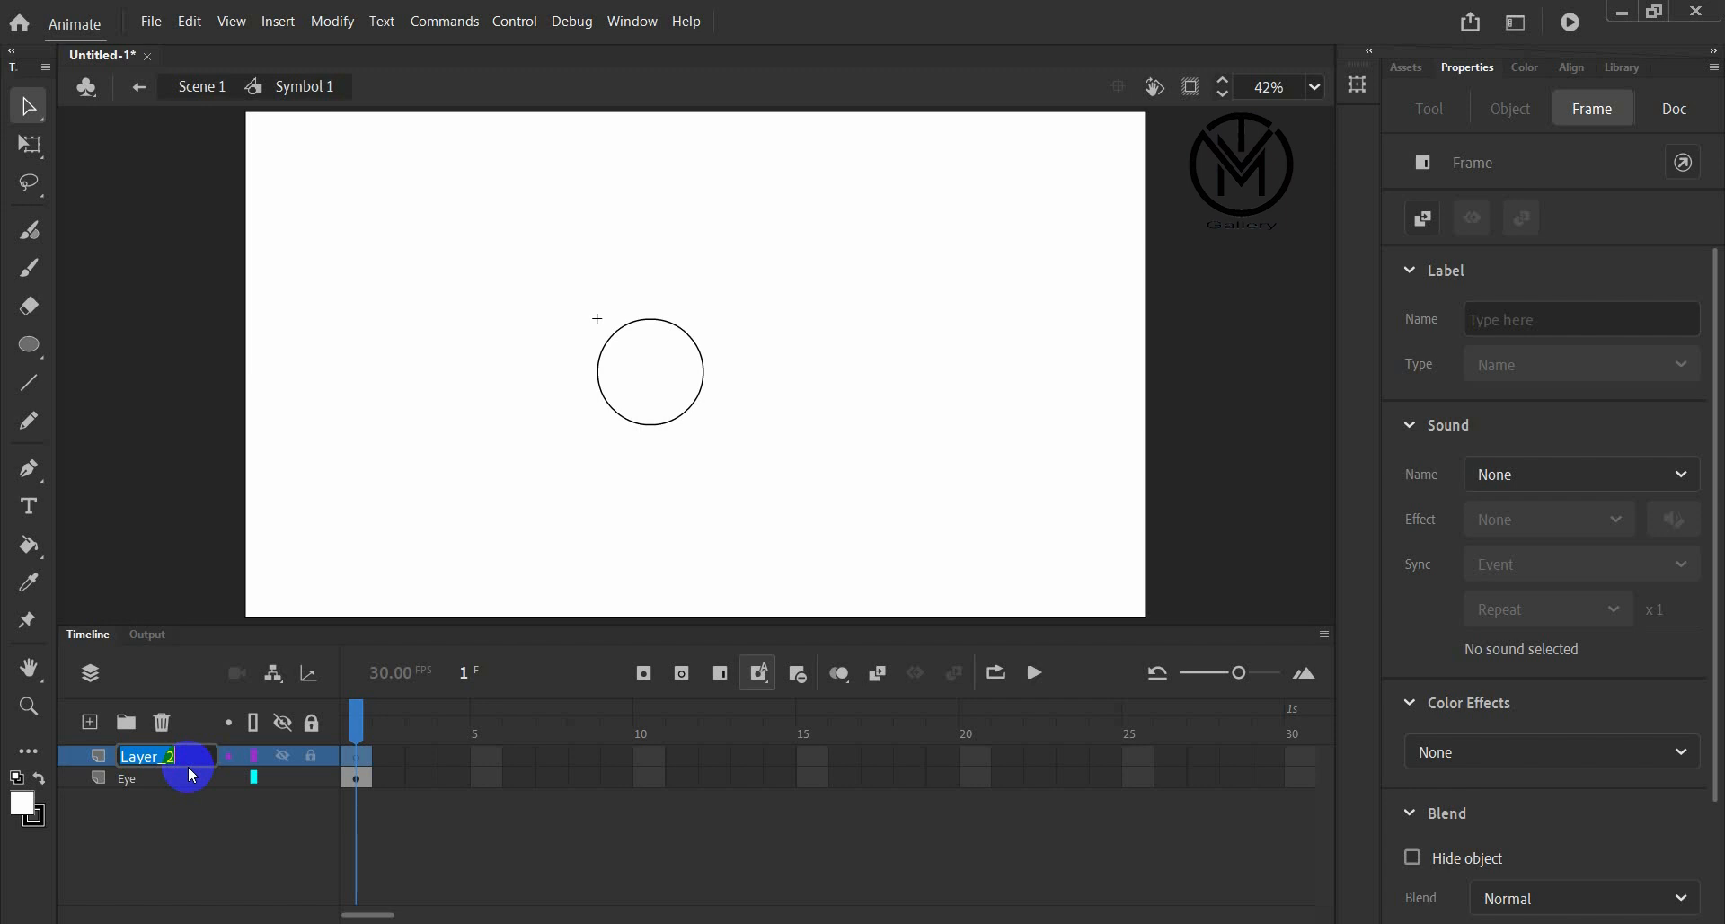
type("eye_moni")
key("Return")
left_click(460, 515)
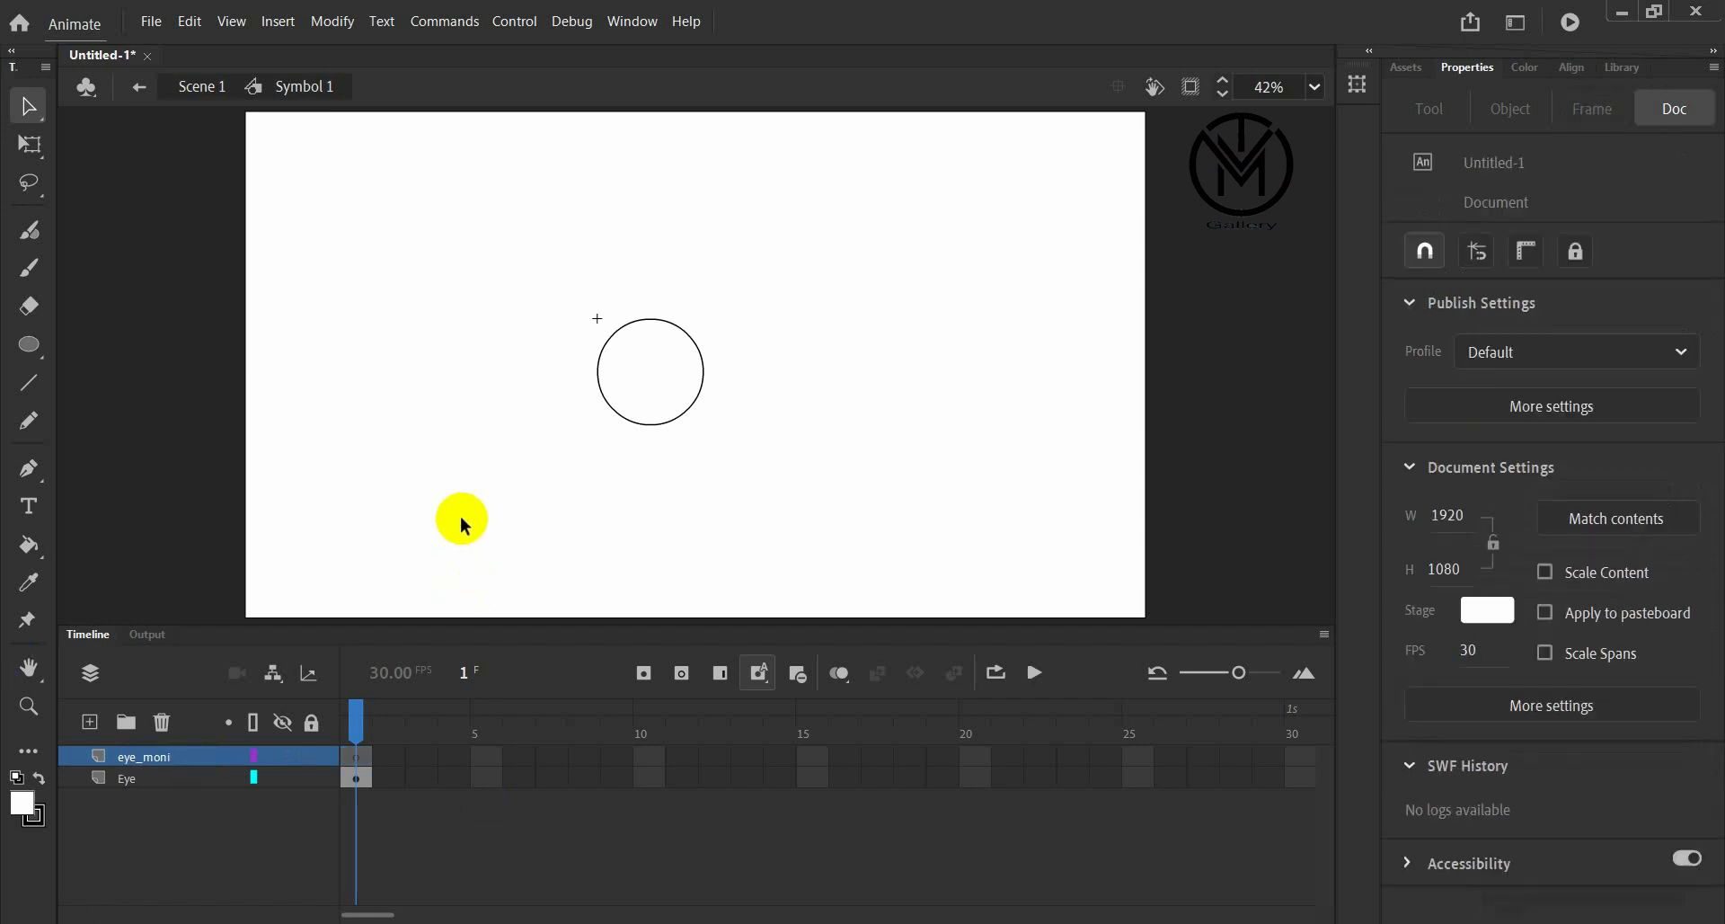
Lock the Eye layer and draw an oval about 157.5 px across with fill #333333 inside the eye outline on eye_moni
left_click(177, 759)
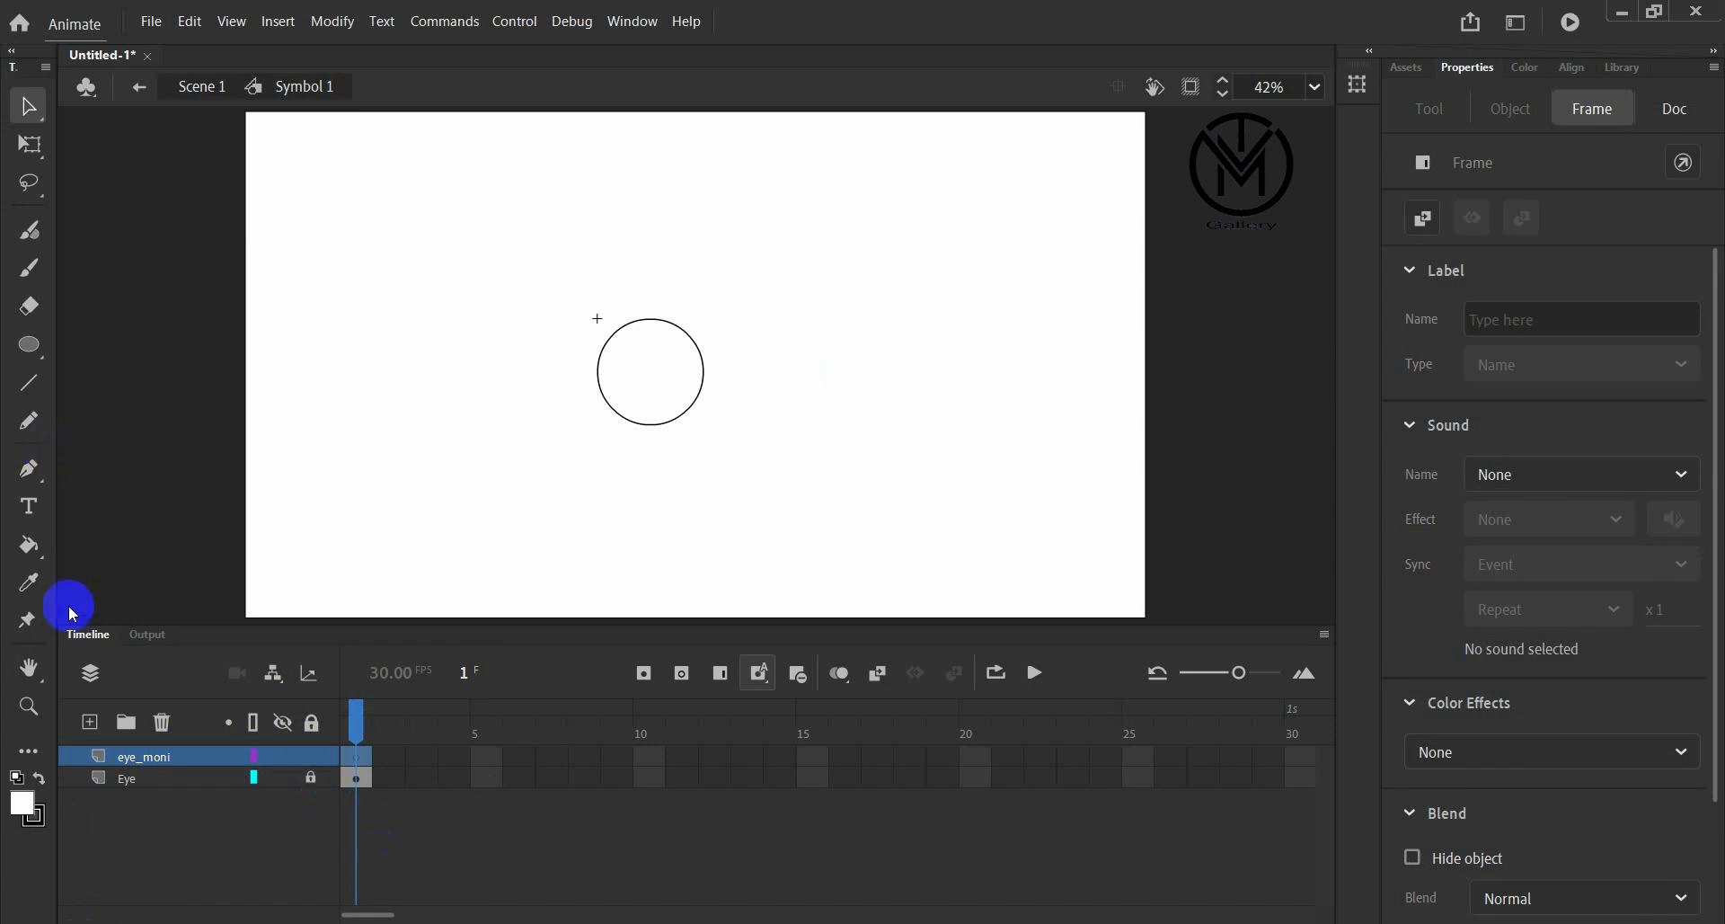
left_click(52, 358)
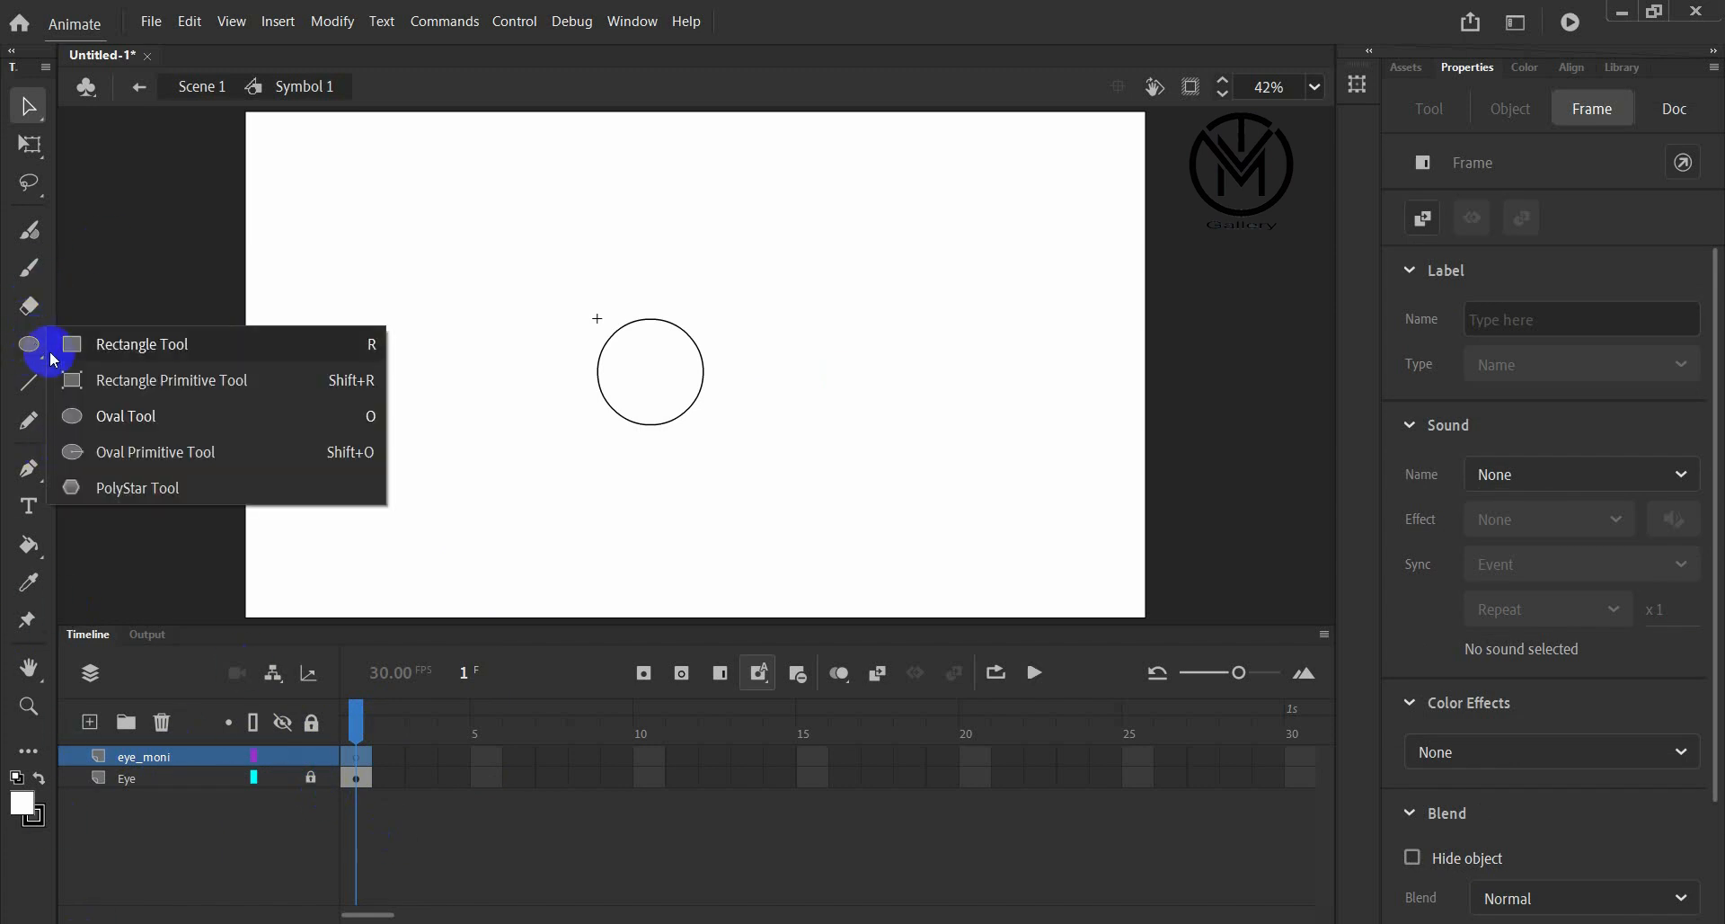
left_click(94, 418)
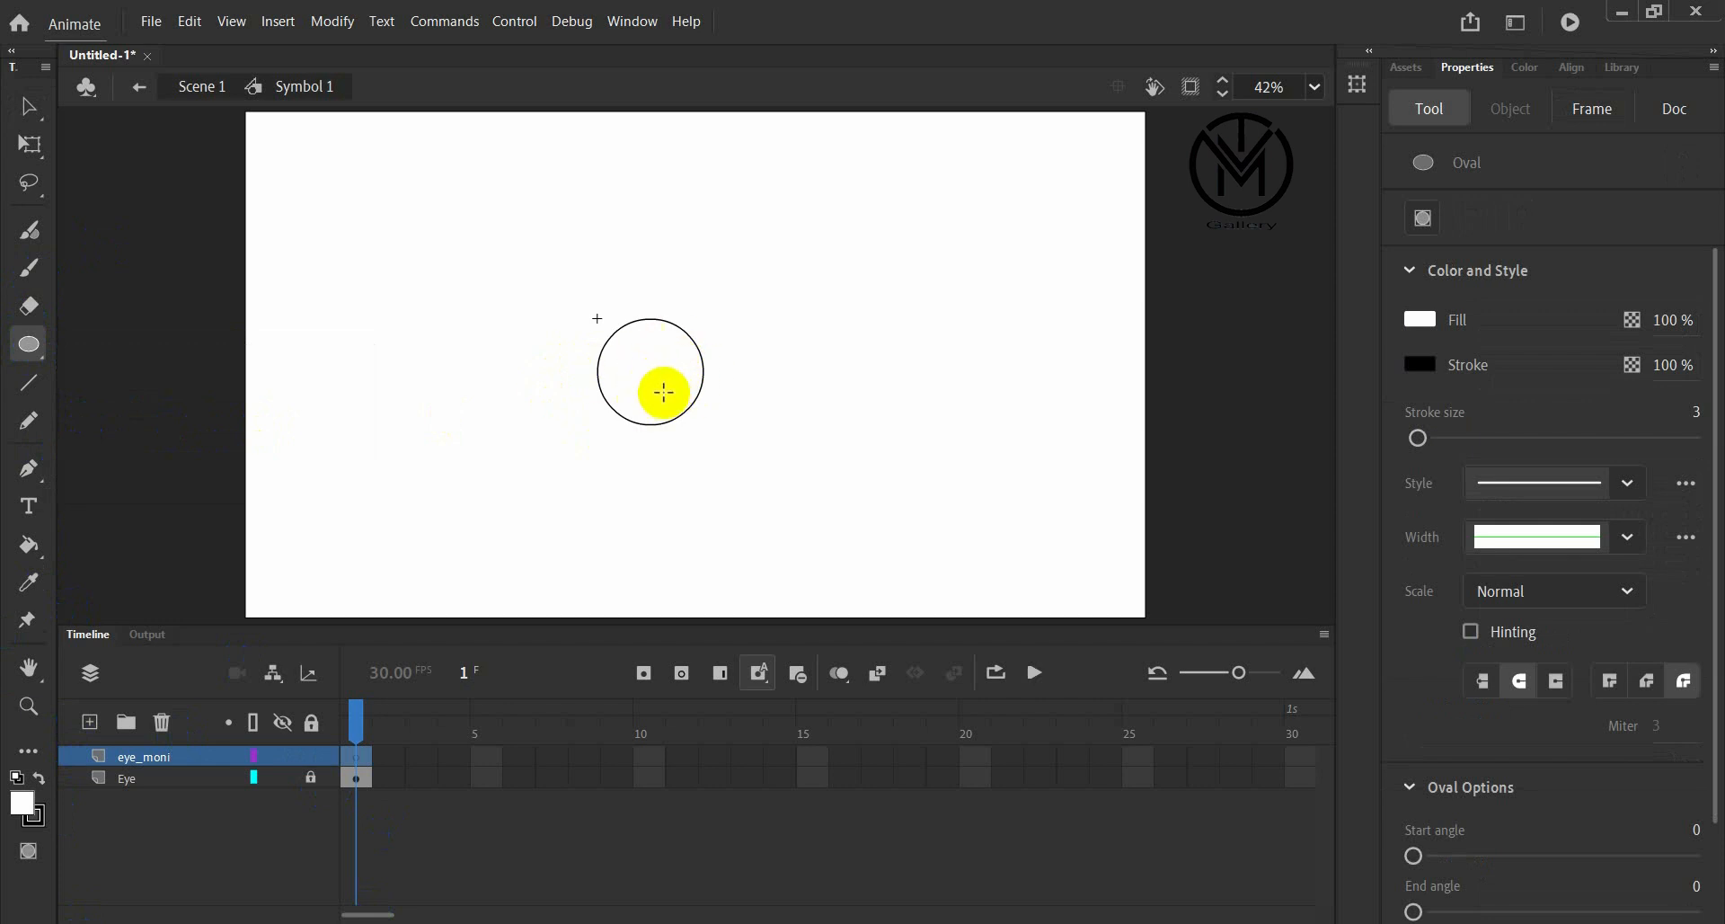
left_click(26, 807)
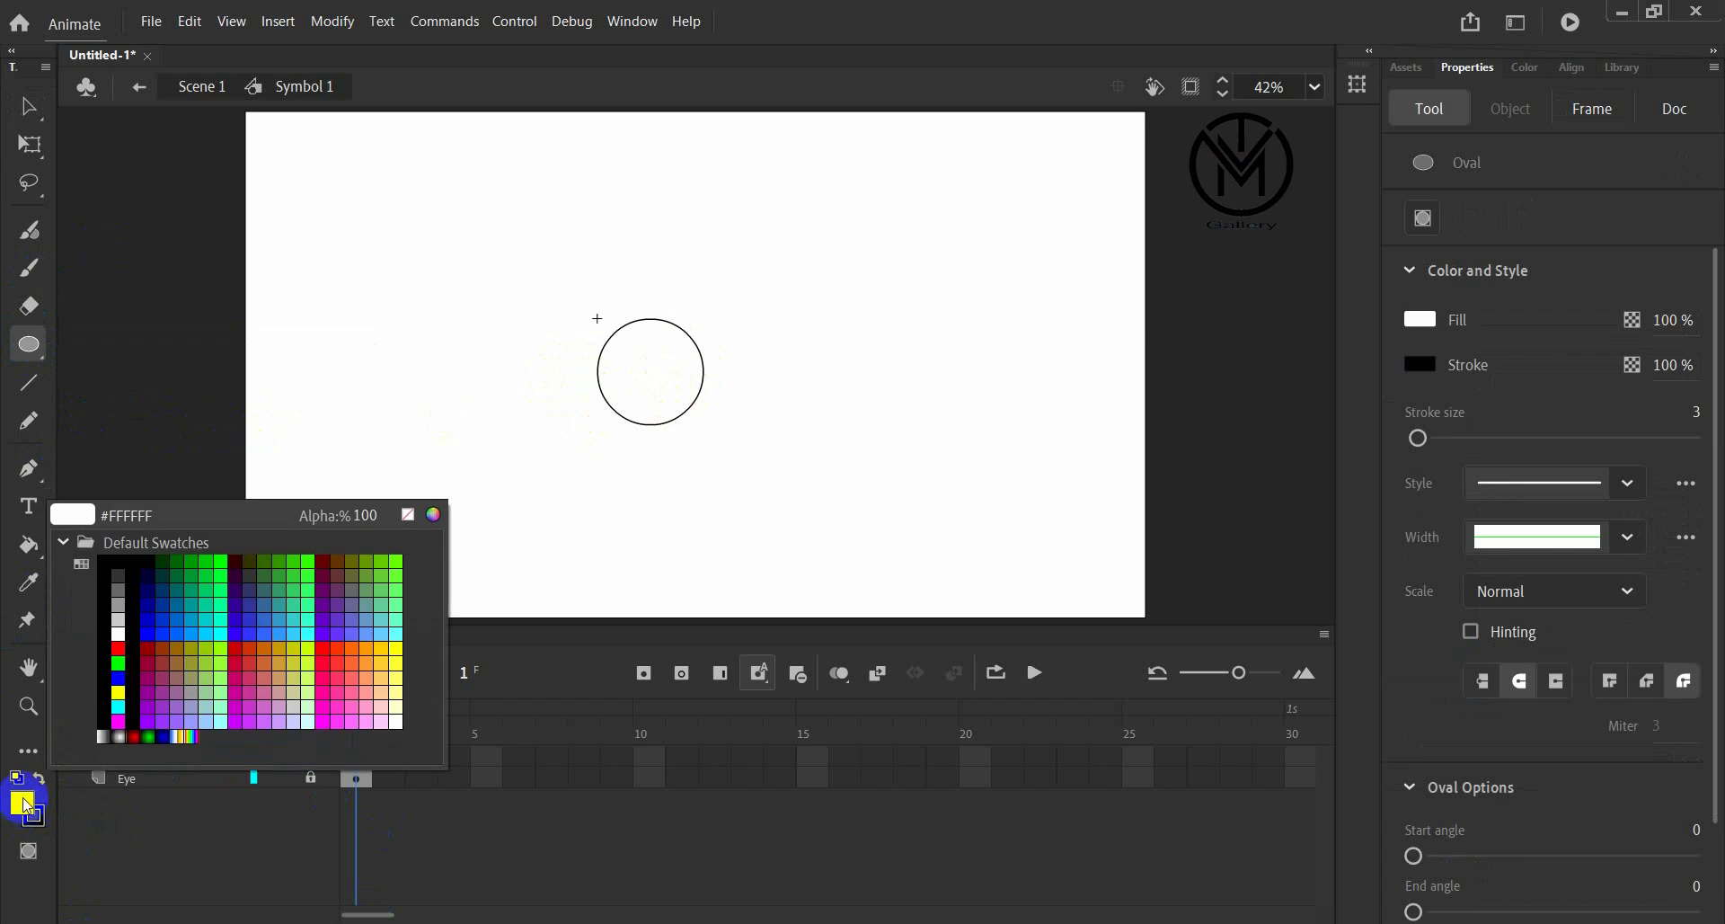
left_click(26, 807)
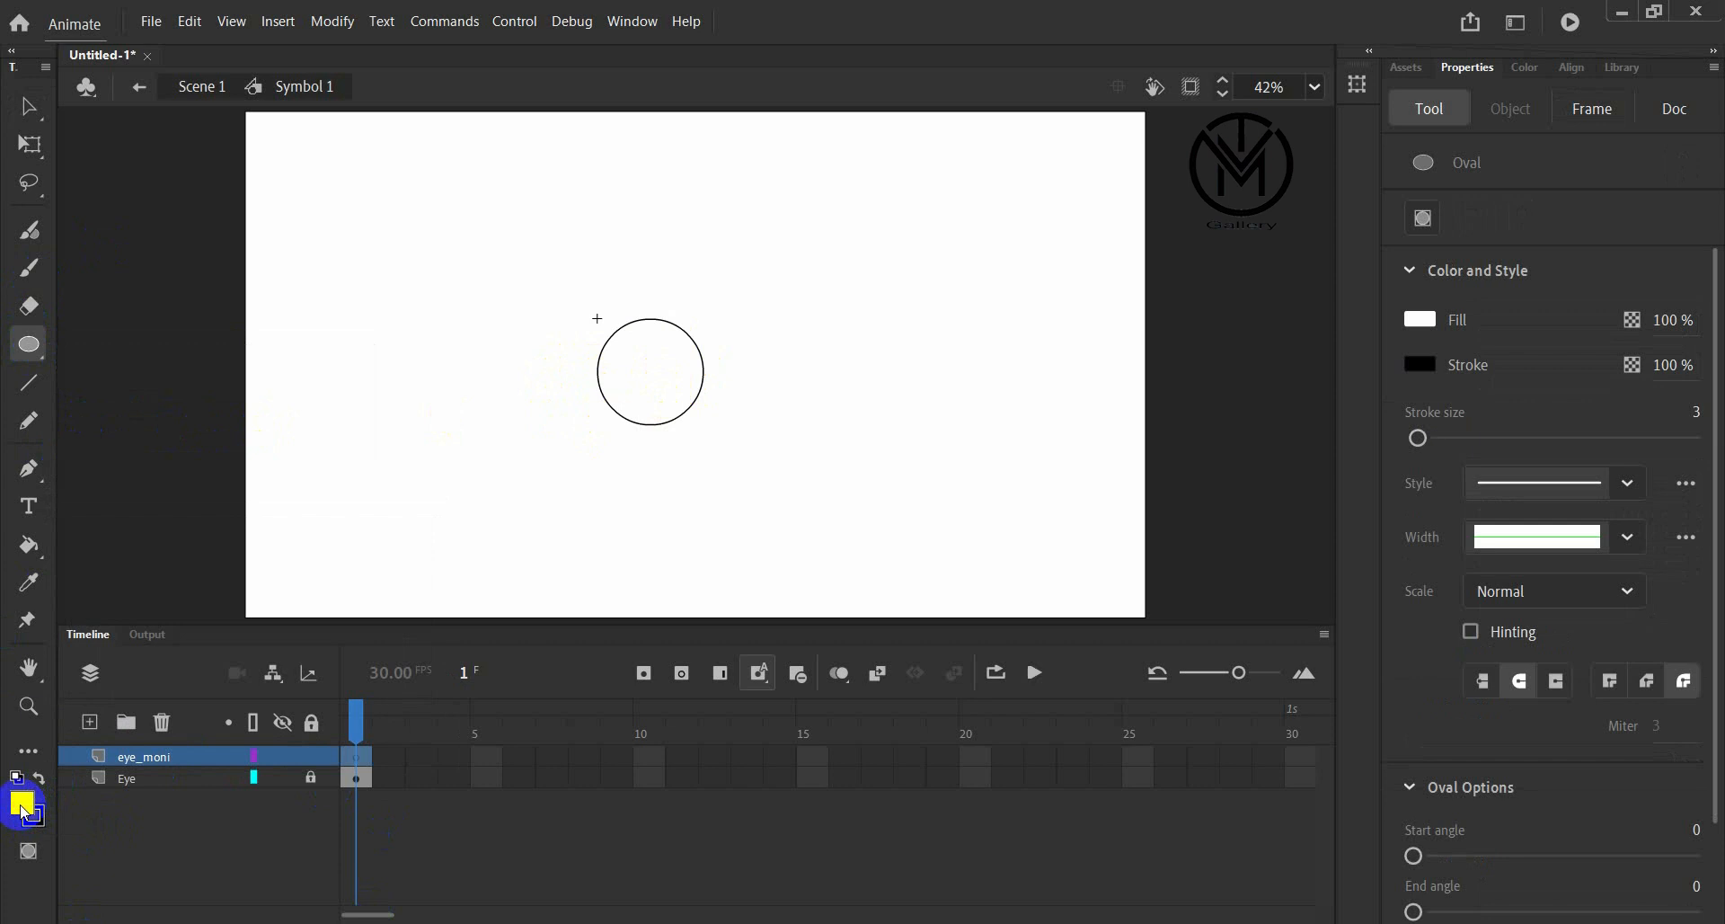
left_click(24, 806)
left_click(135, 566)
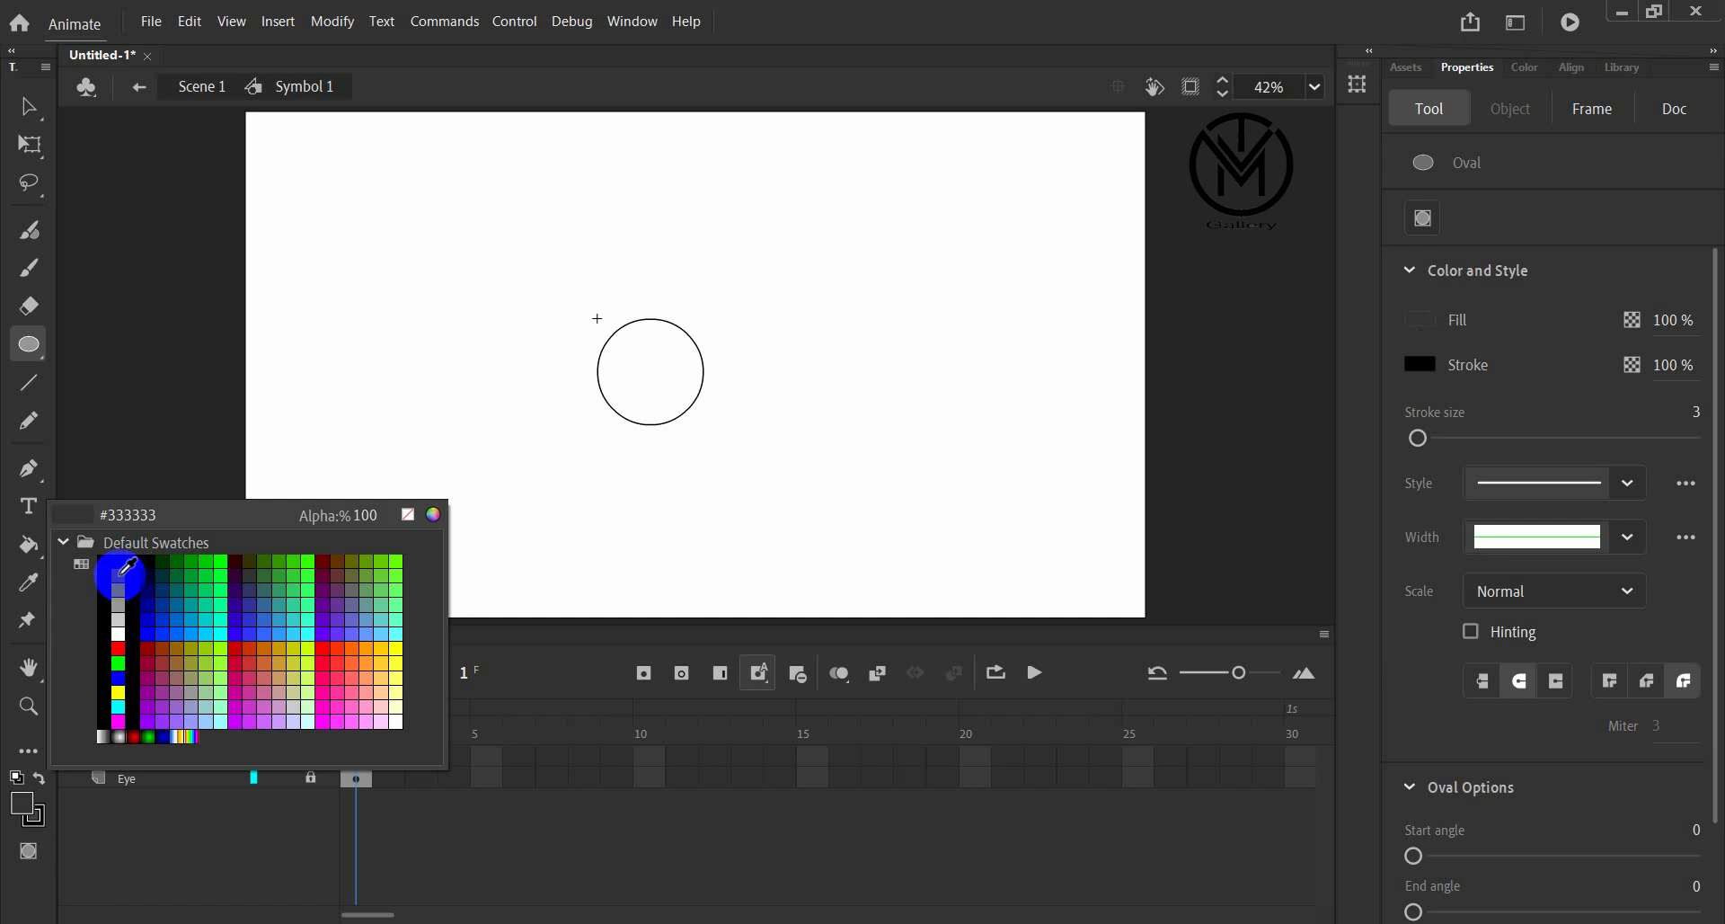
left_click(121, 572)
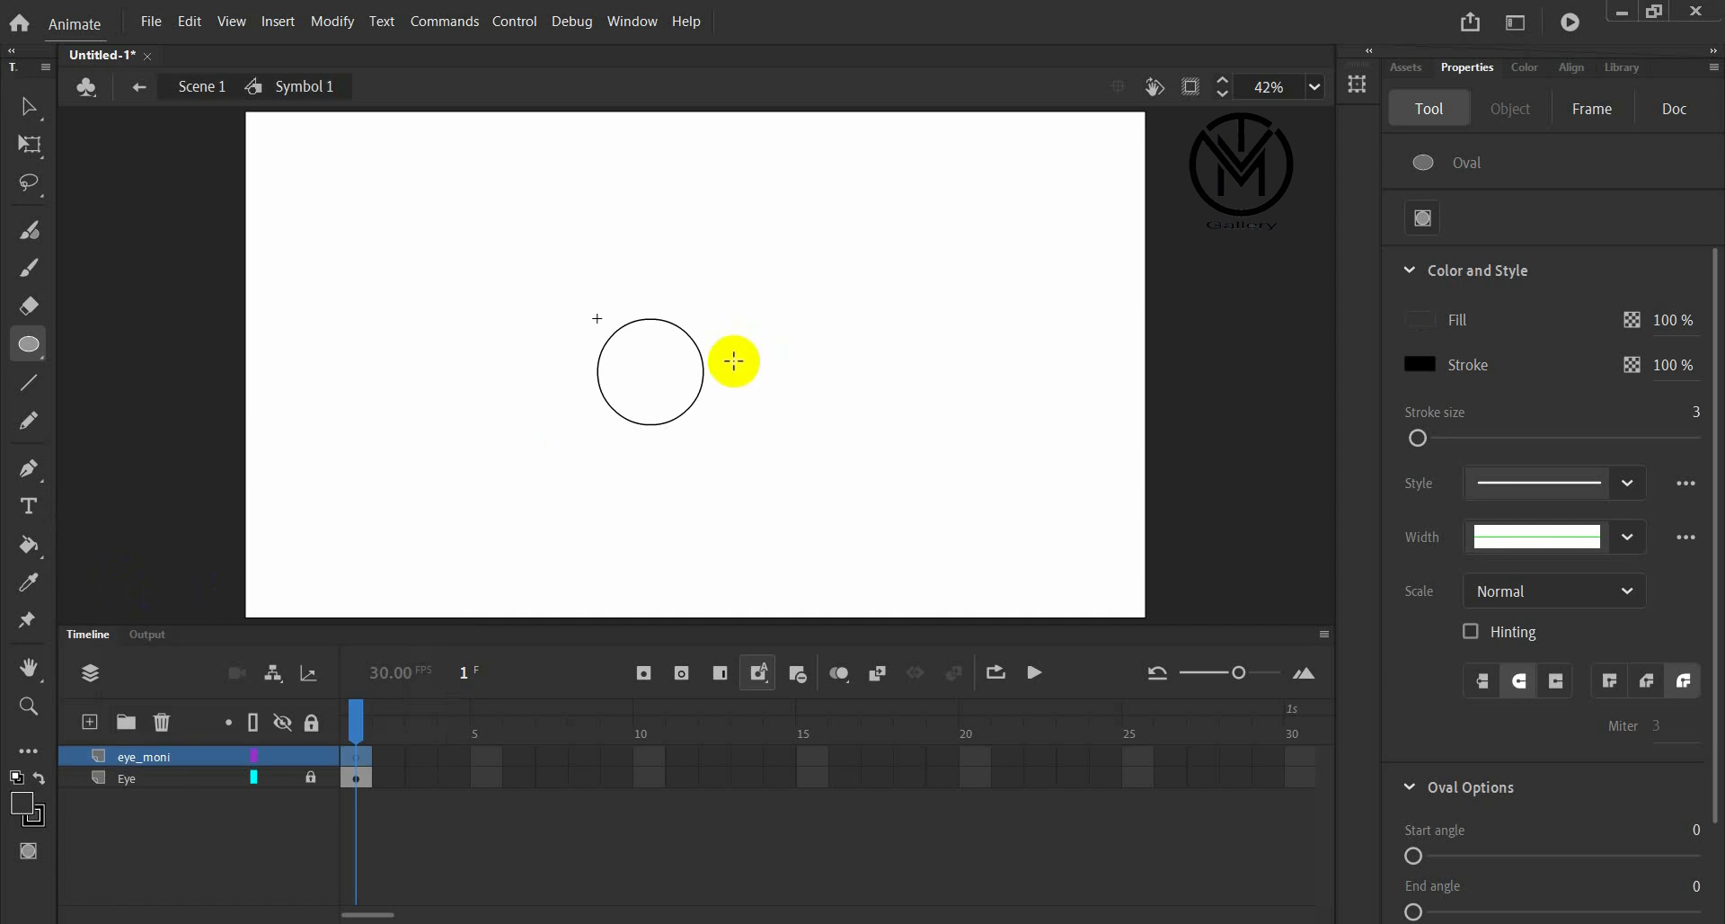
left_click_drag(620, 341, 689, 395)
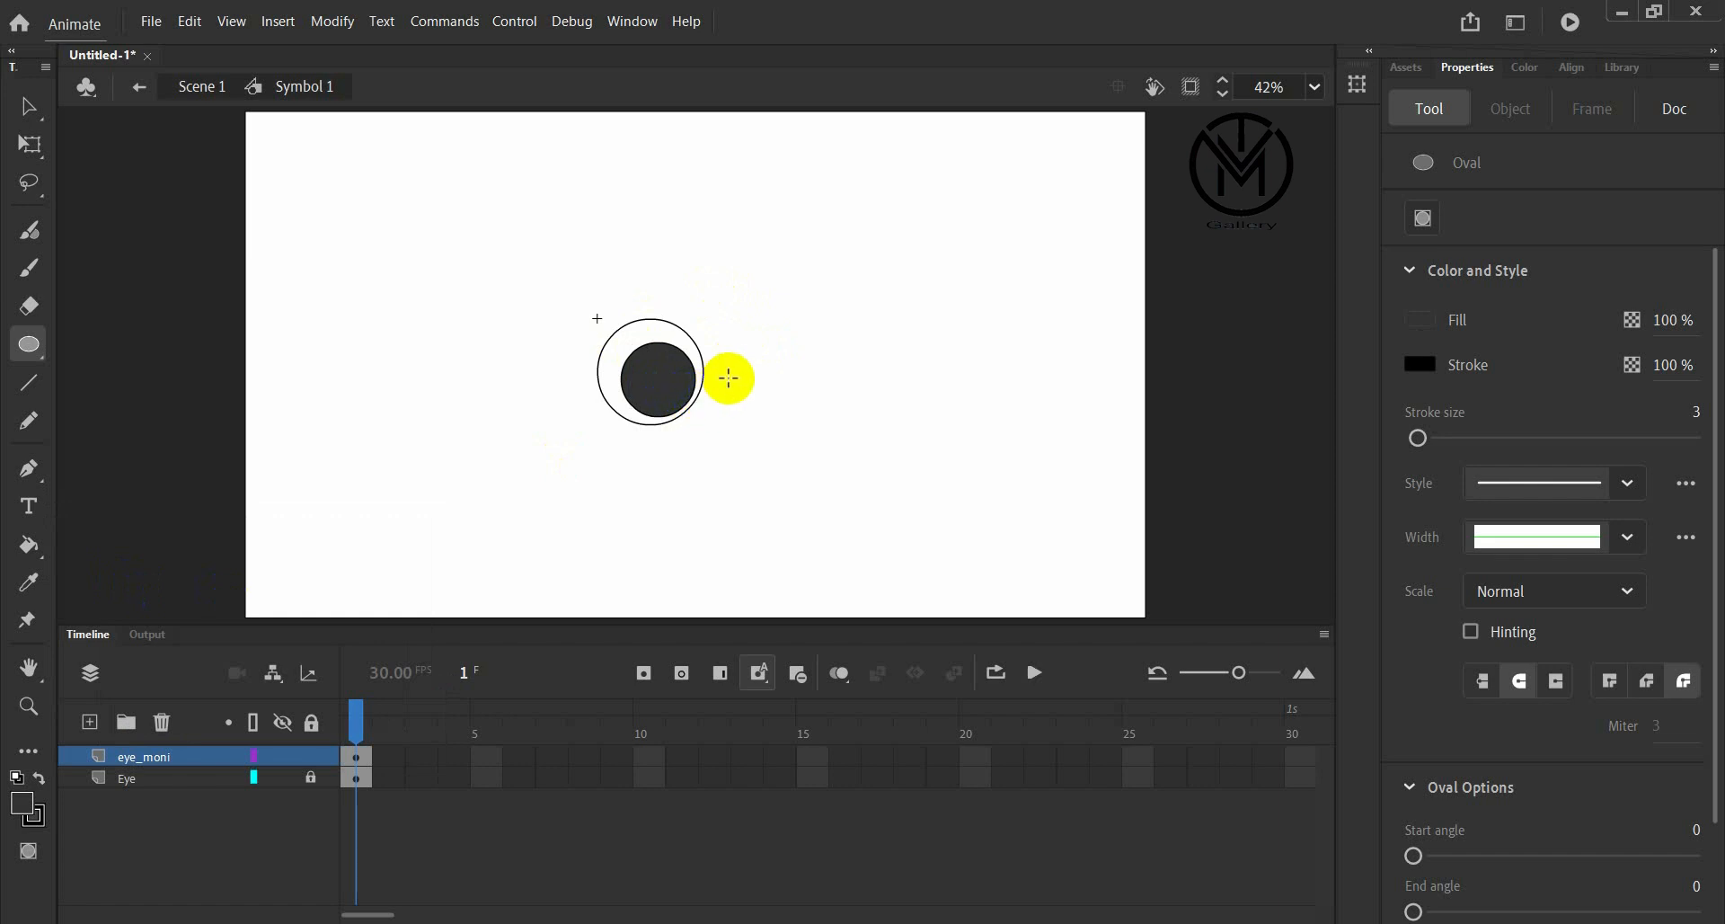
Centre the dark circle, including its fill and stroke, inside the eye outline
left_click(26, 104)
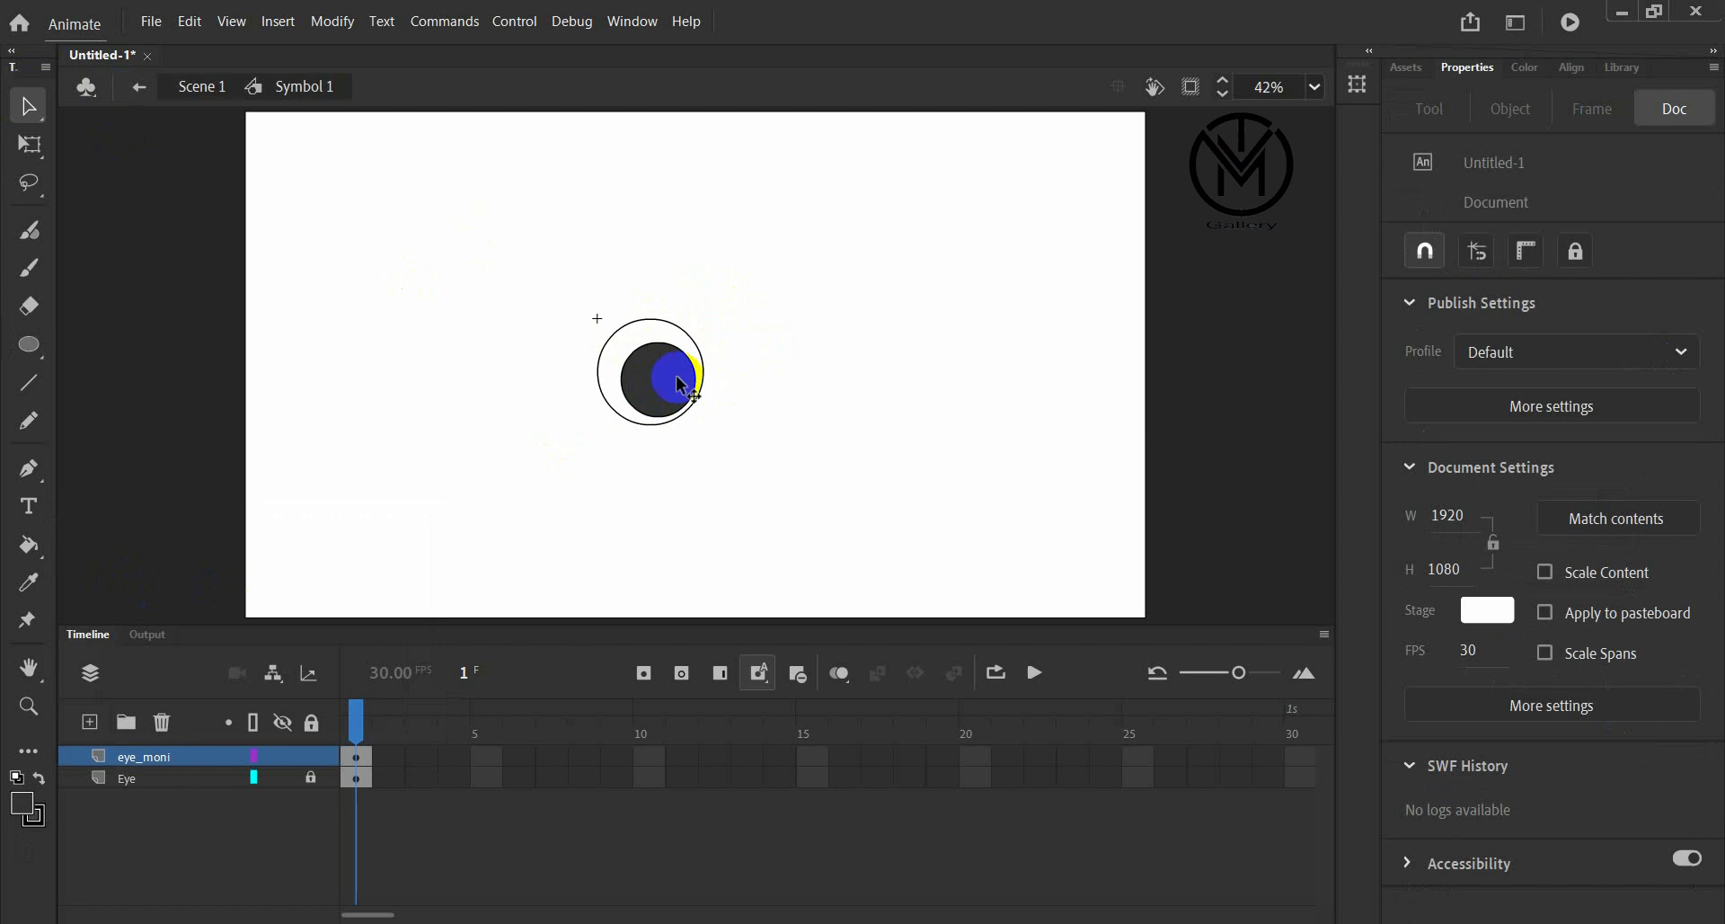
left_click_drag(681, 386, 654, 379)
scroll(674, 396, "up", 5)
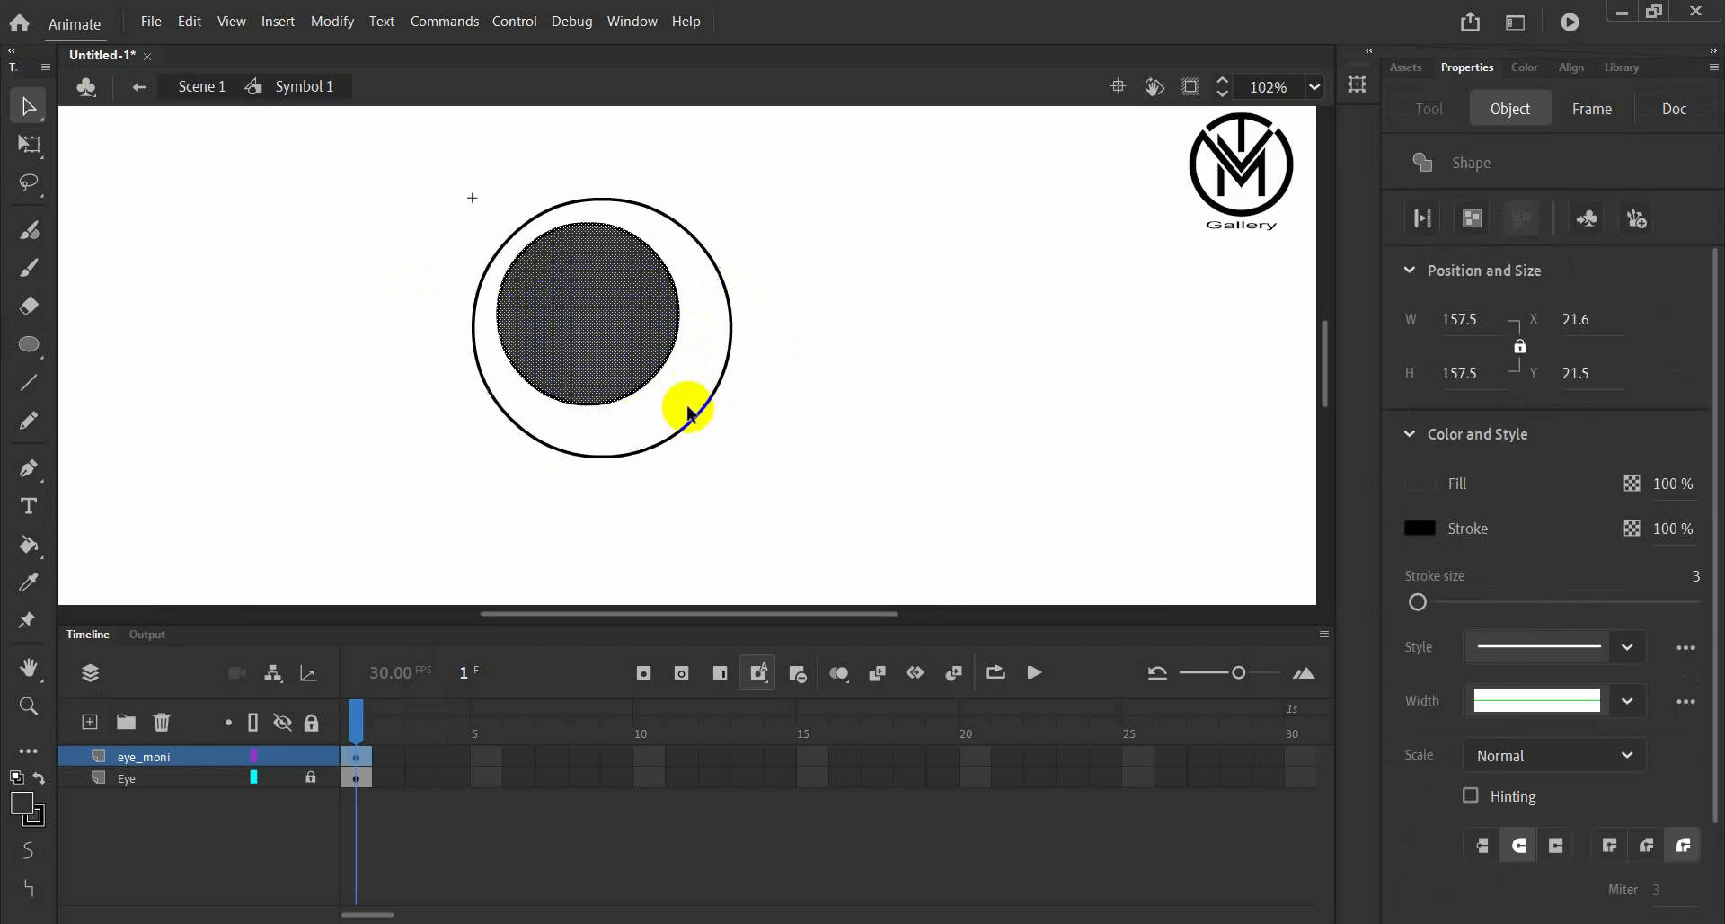
left_click_drag(604, 302, 660, 362)
left_click(802, 404)
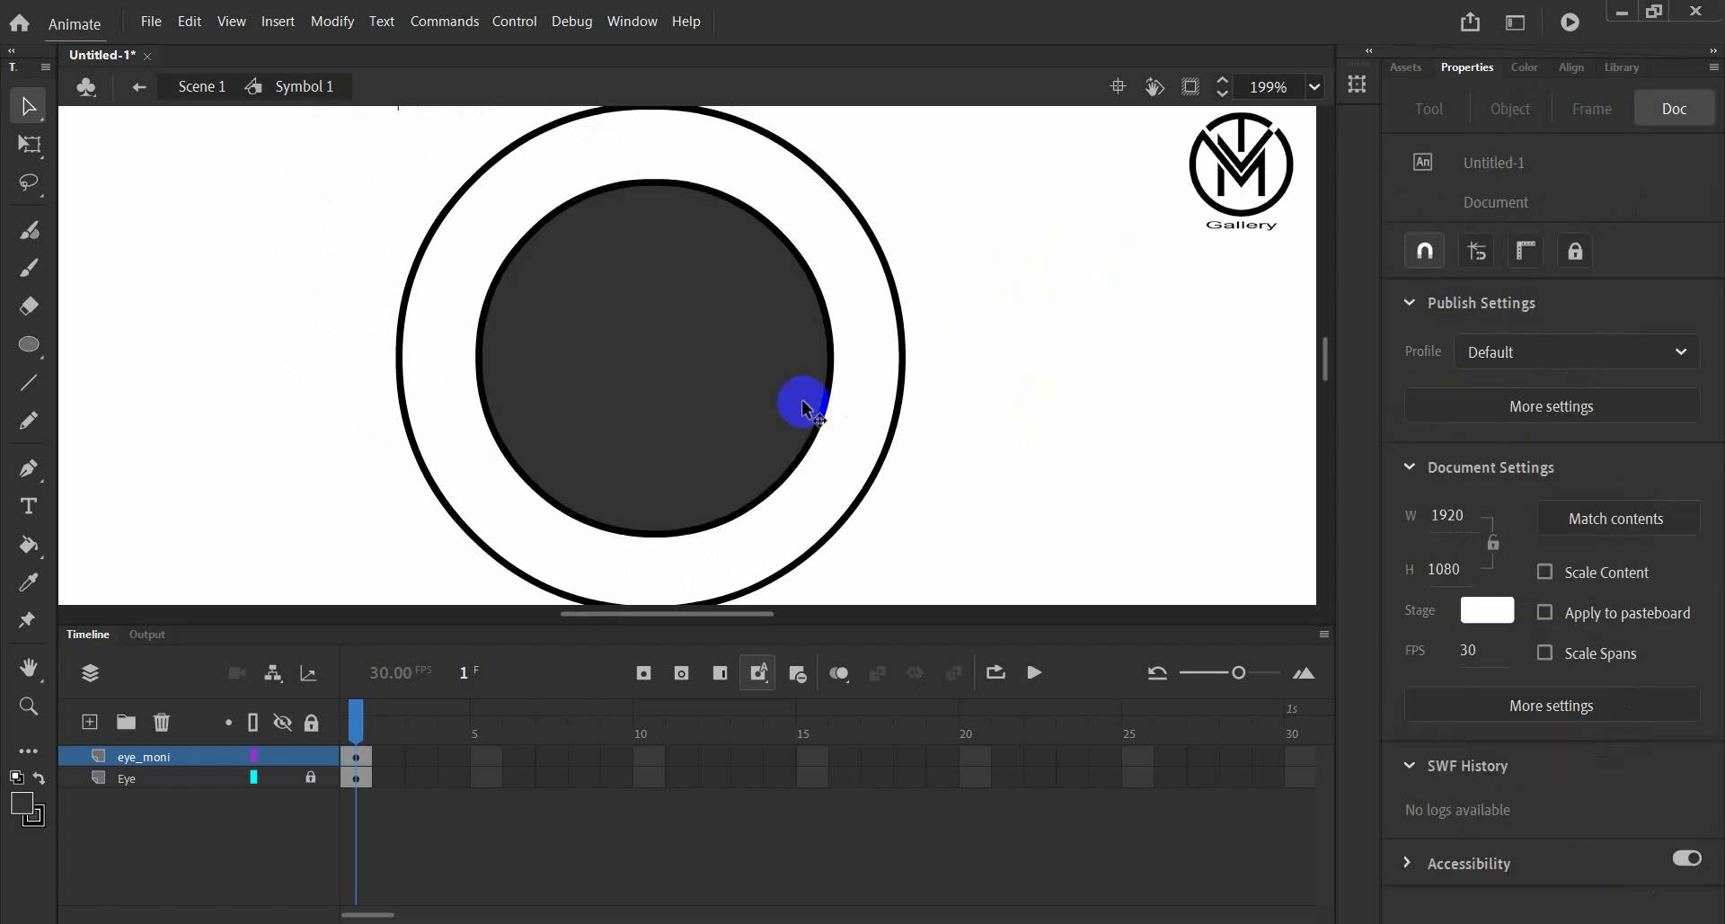
Delete the black stroke around the dark pupil circle, leaving only its fill
left_click(827, 310)
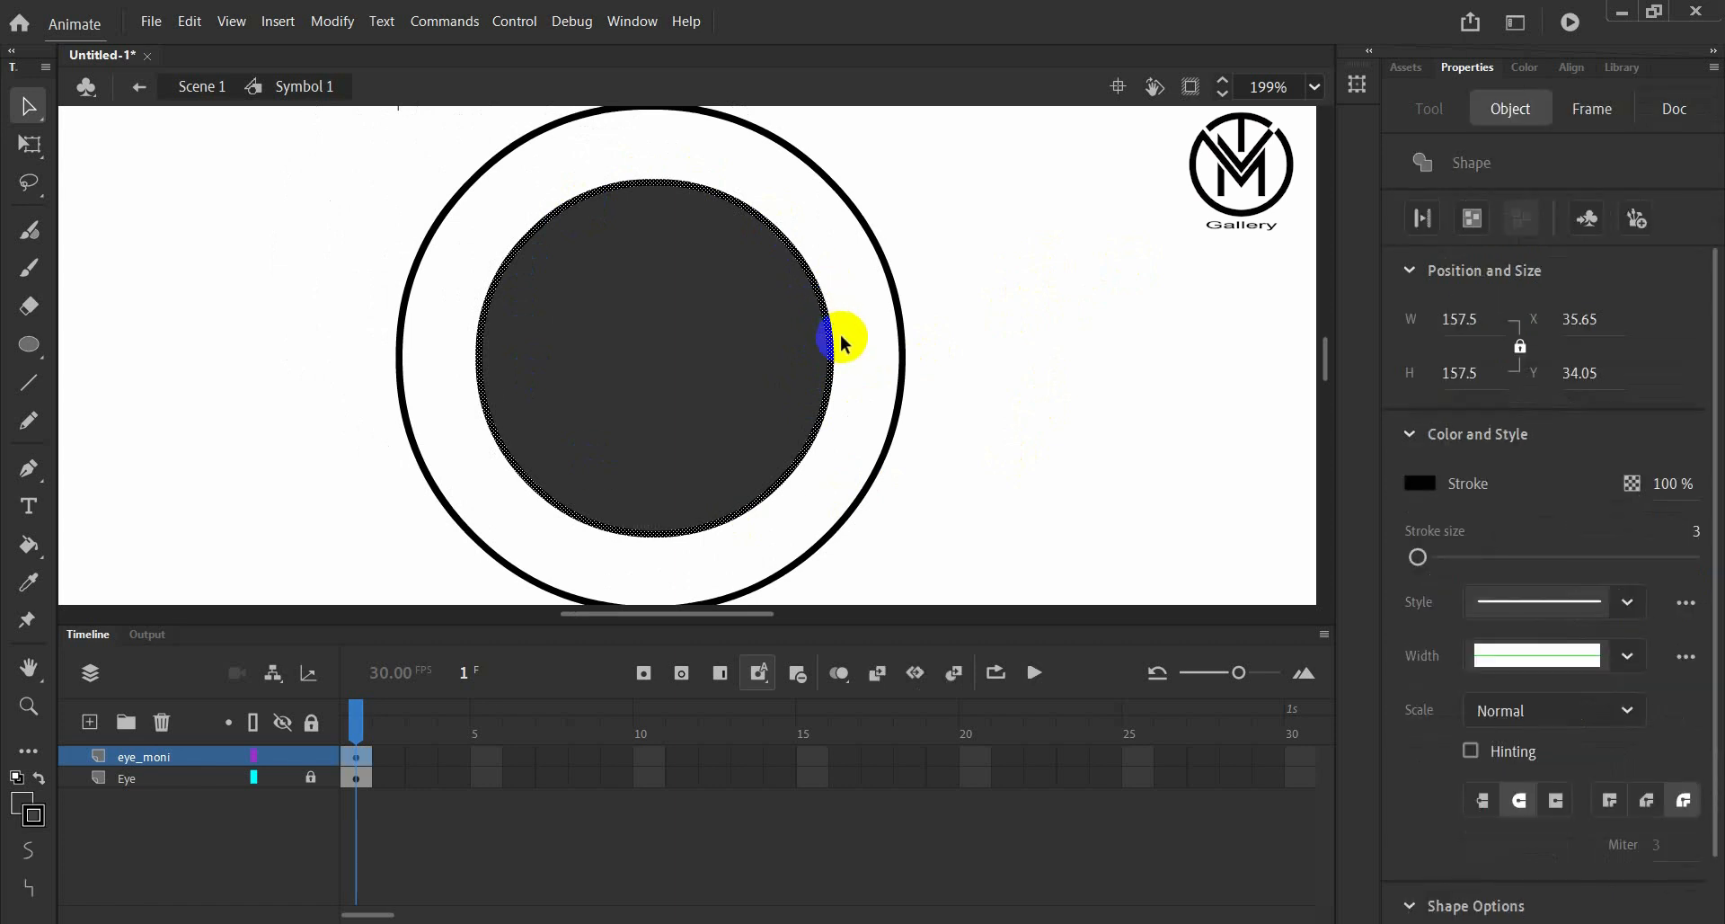
left_click(842, 341)
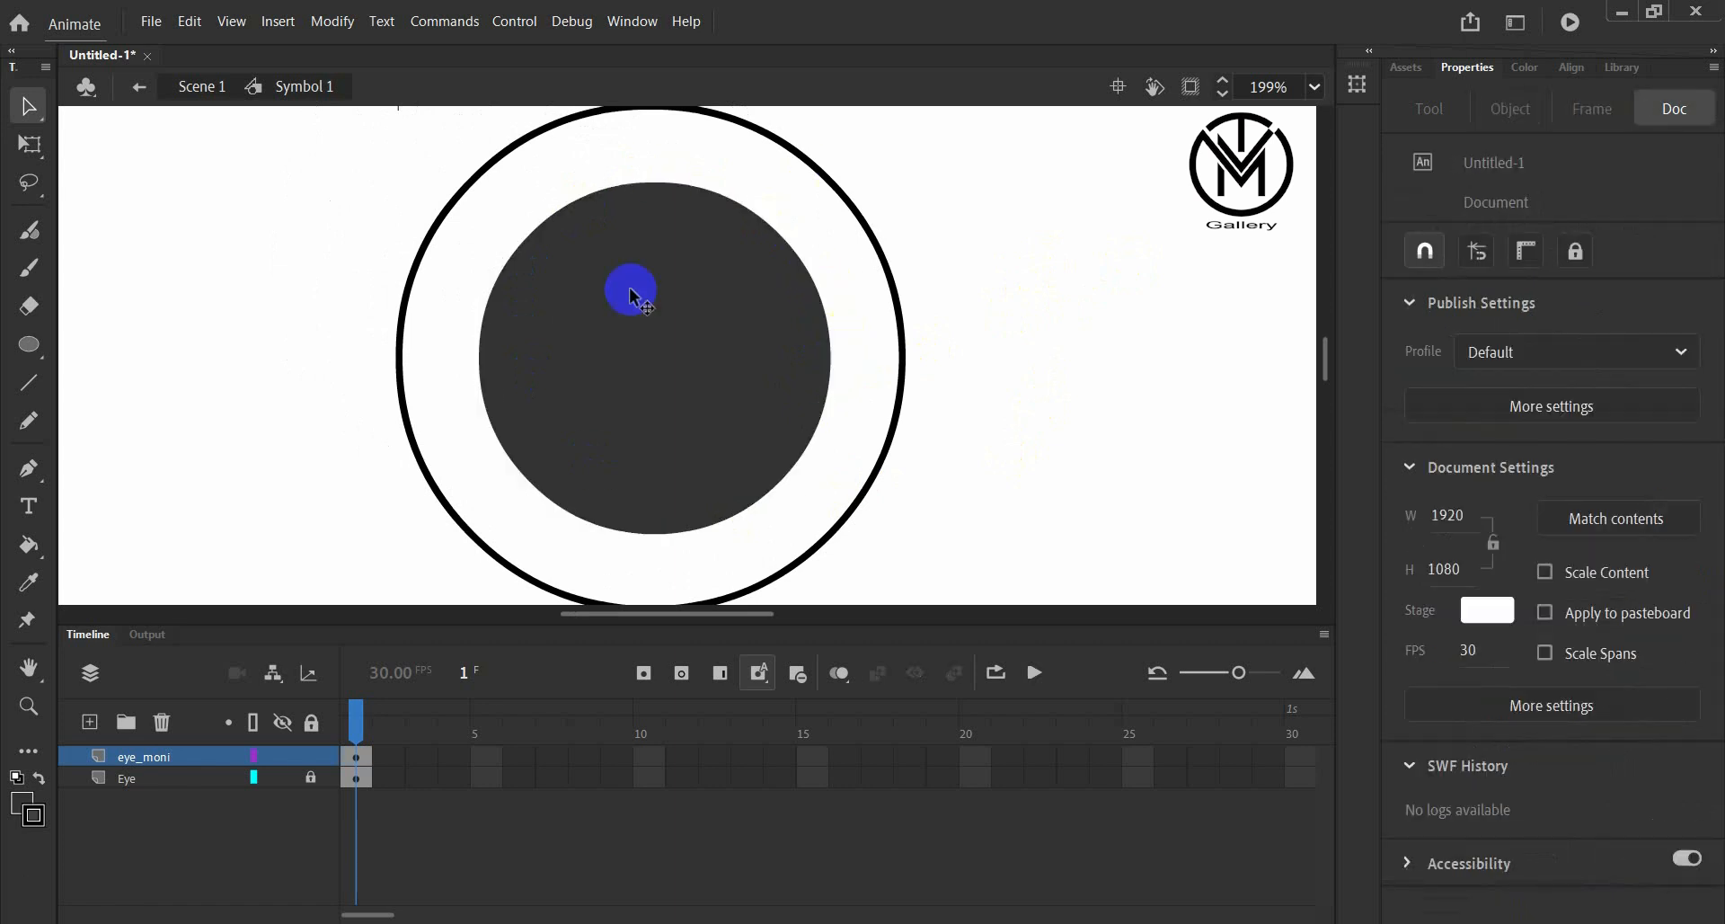
scroll(733, 346, "down", 5)
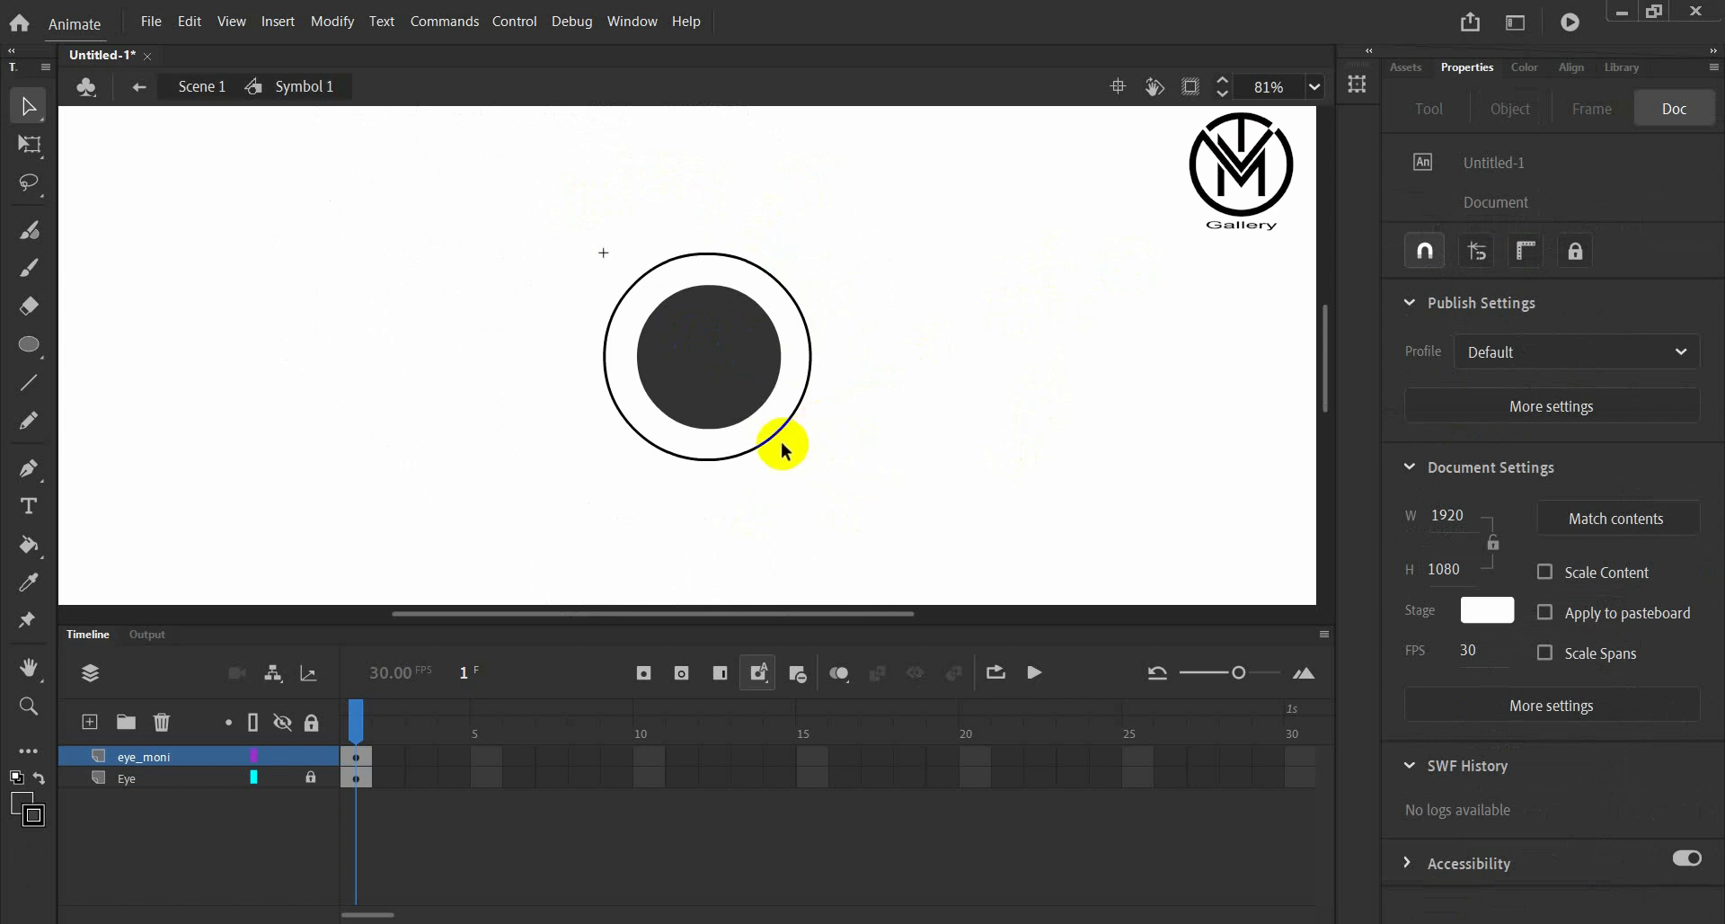
Duplicate the dark pupil circle onto the empty stage area to the right of the eye
left_click(713, 362)
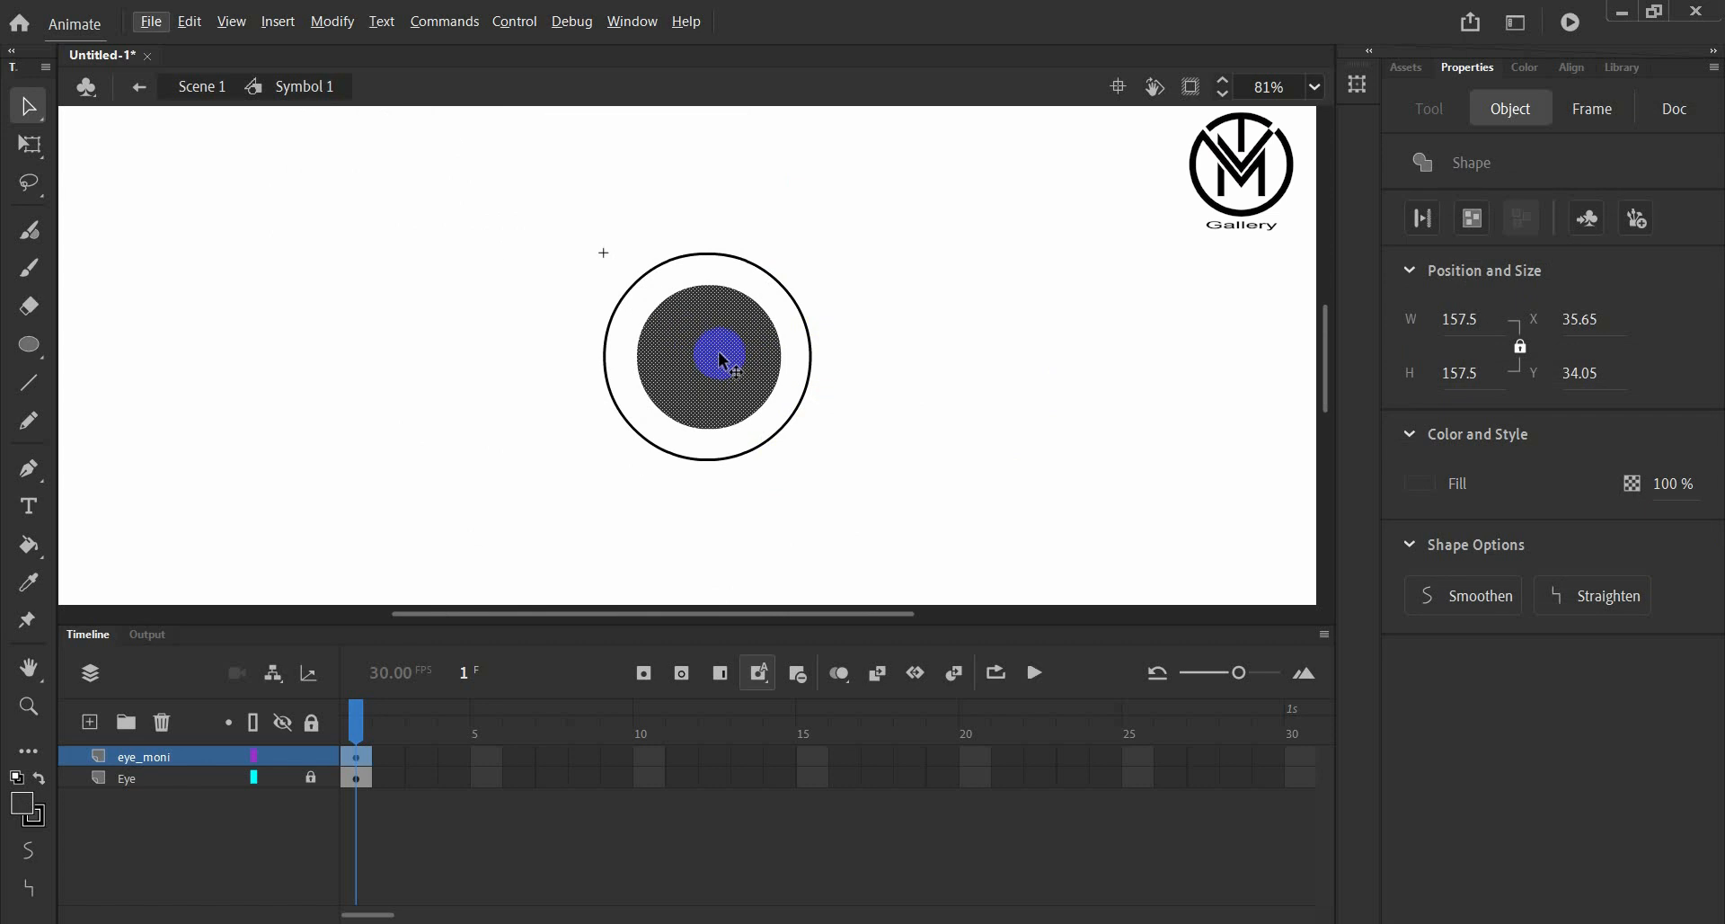
left_click_drag(719, 353, 1093, 278)
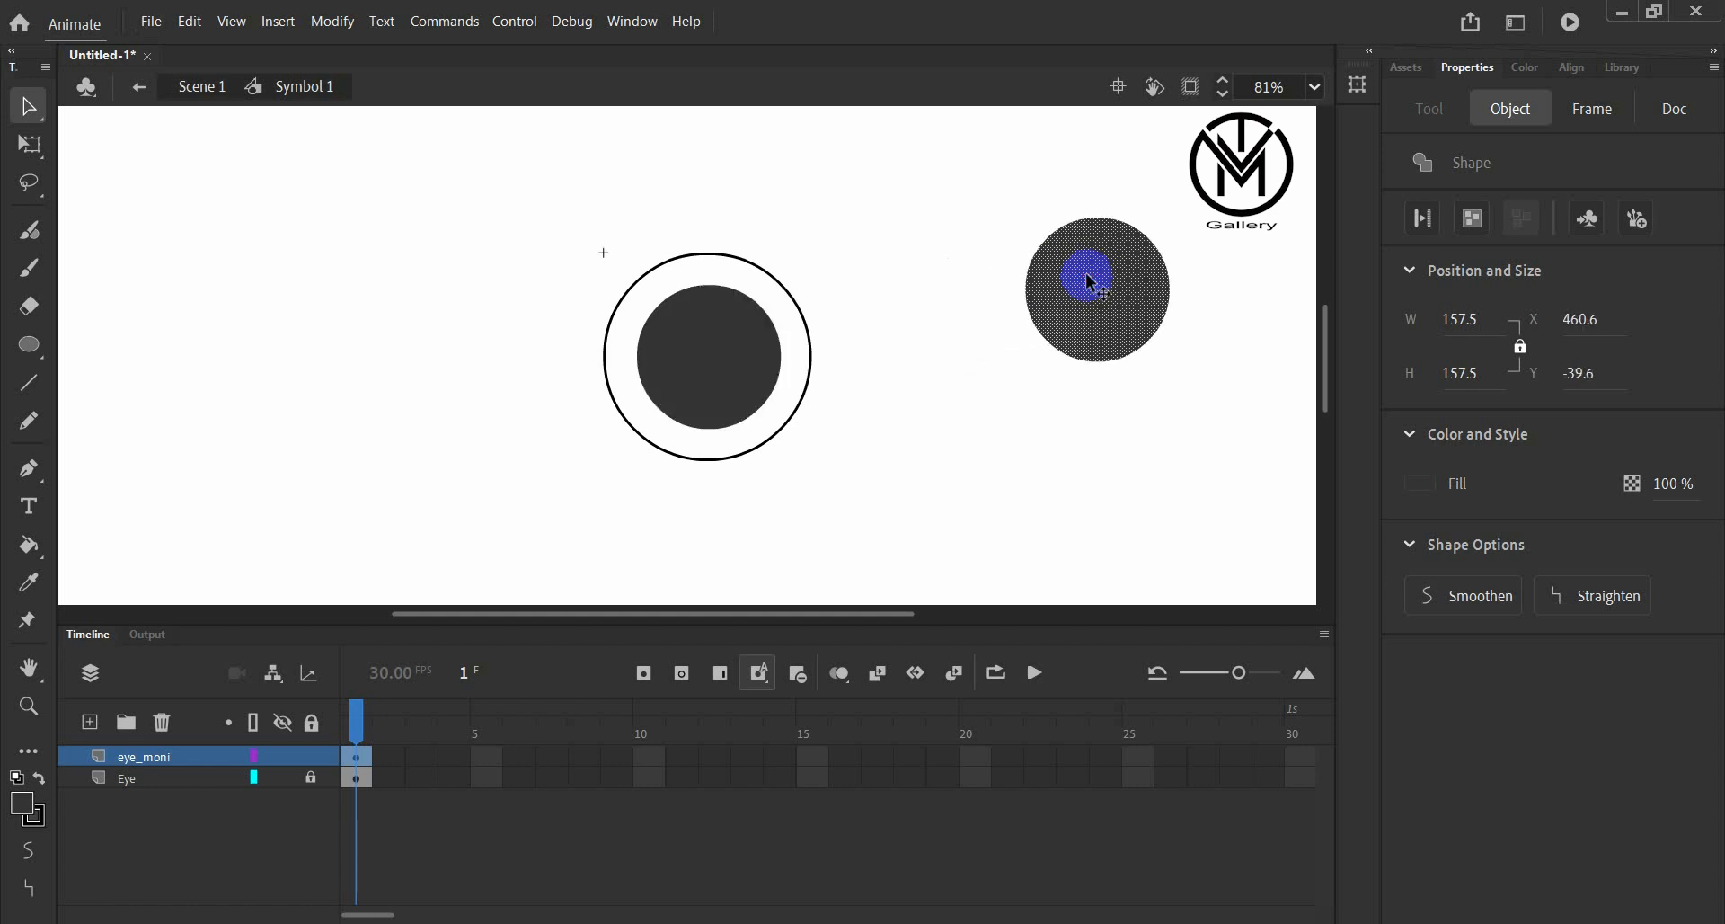
left_click(725, 365)
Fill the duplicated circle with black and move it closer to the eye outline
left_click(1155, 261)
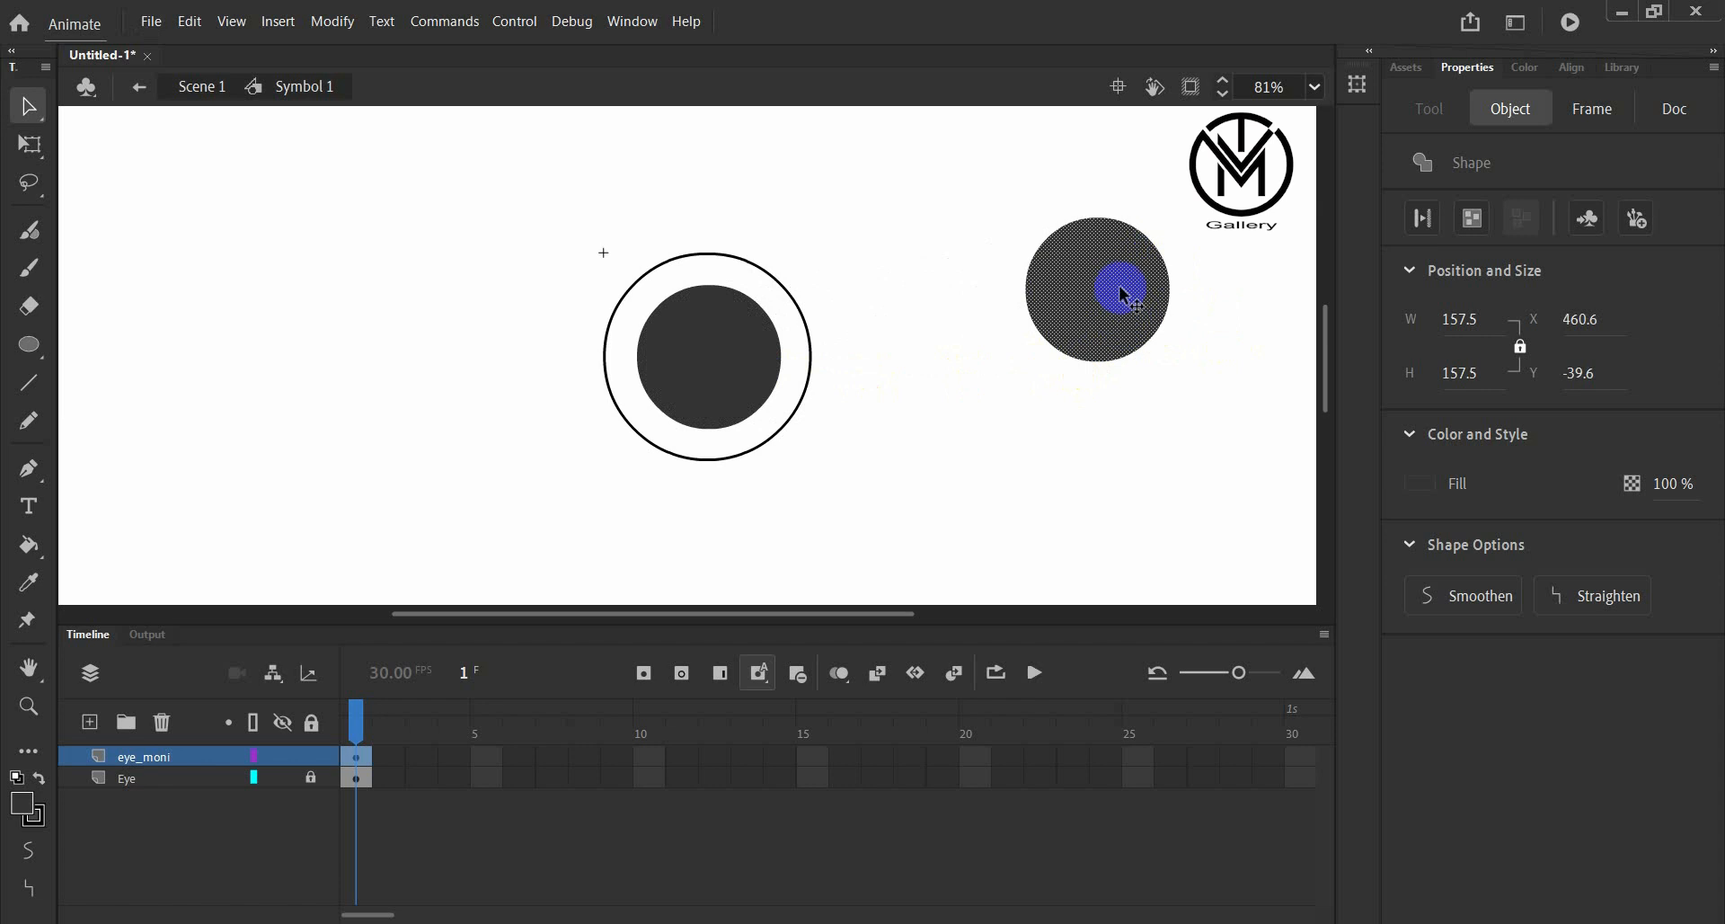
left_click(25, 809)
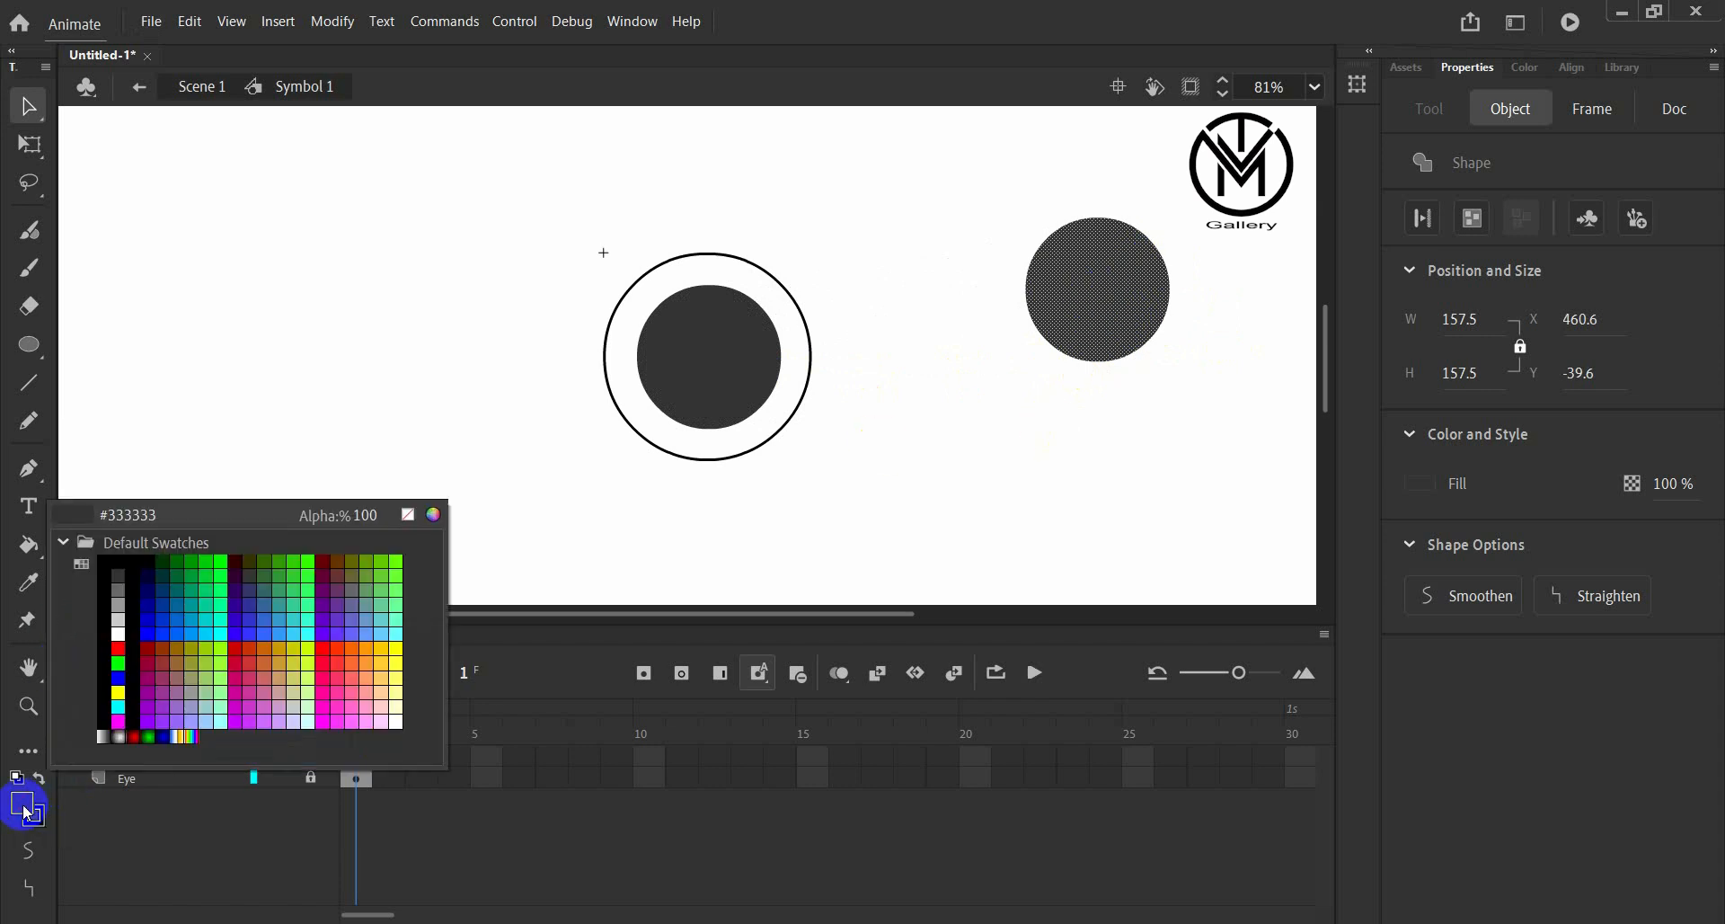
left_click(106, 561)
left_click(1083, 405)
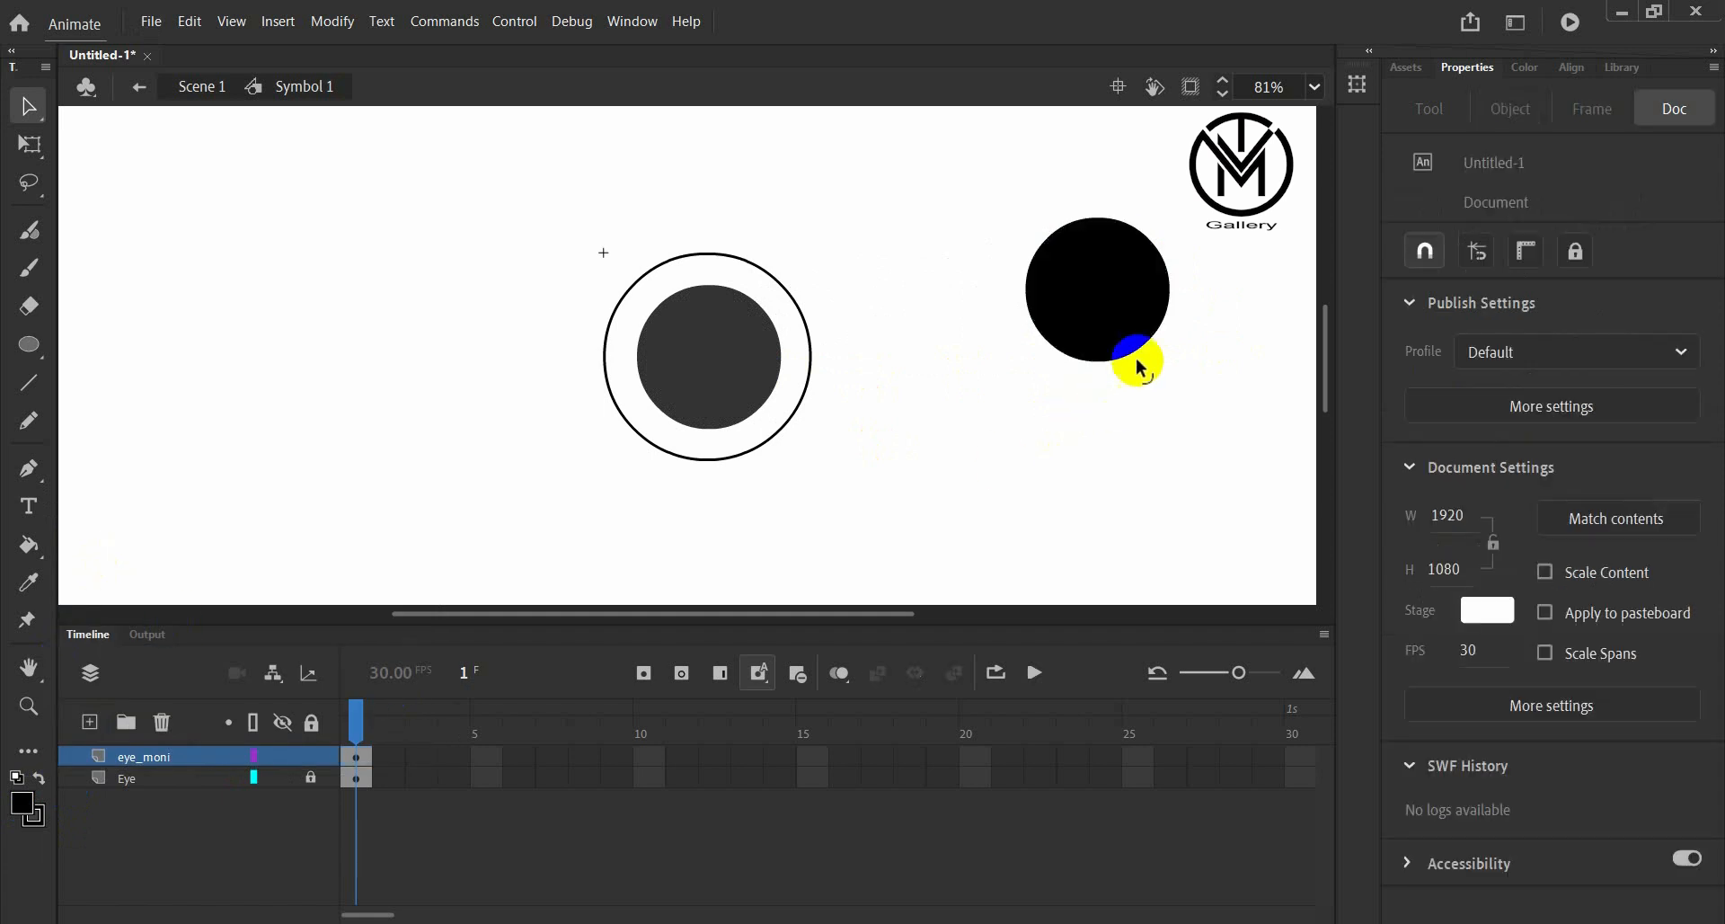
left_click_drag(1111, 319, 953, 372)
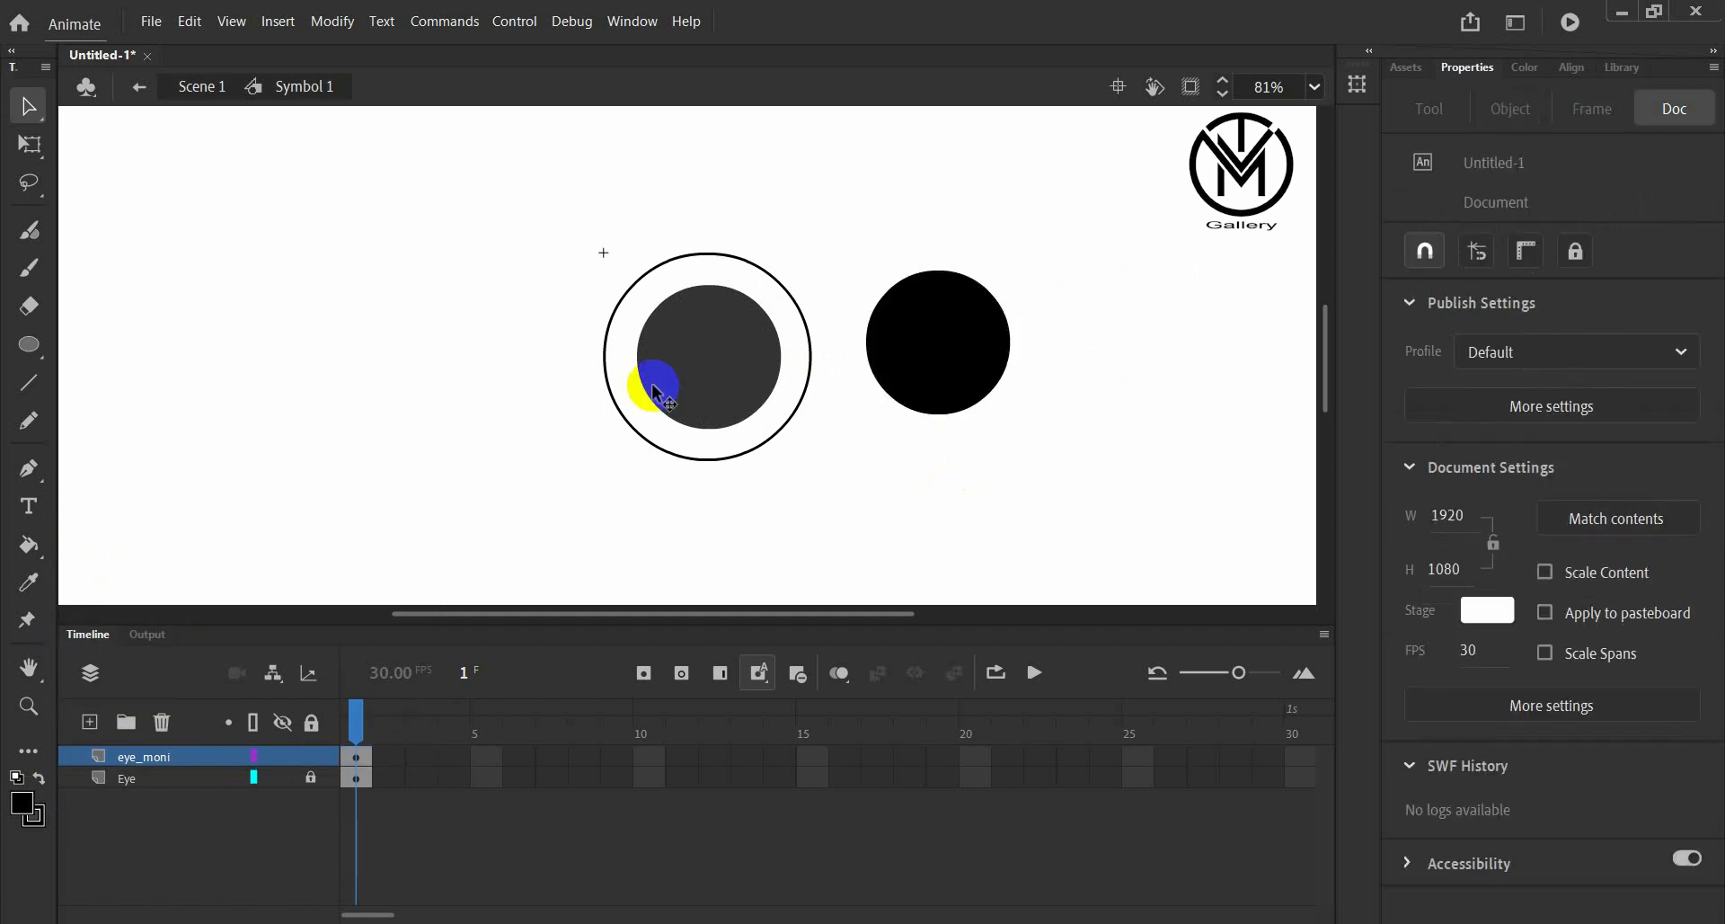
Scale the black circle beside the eye down proportionally about its centre to about 110.8 px
left_click(978, 340)
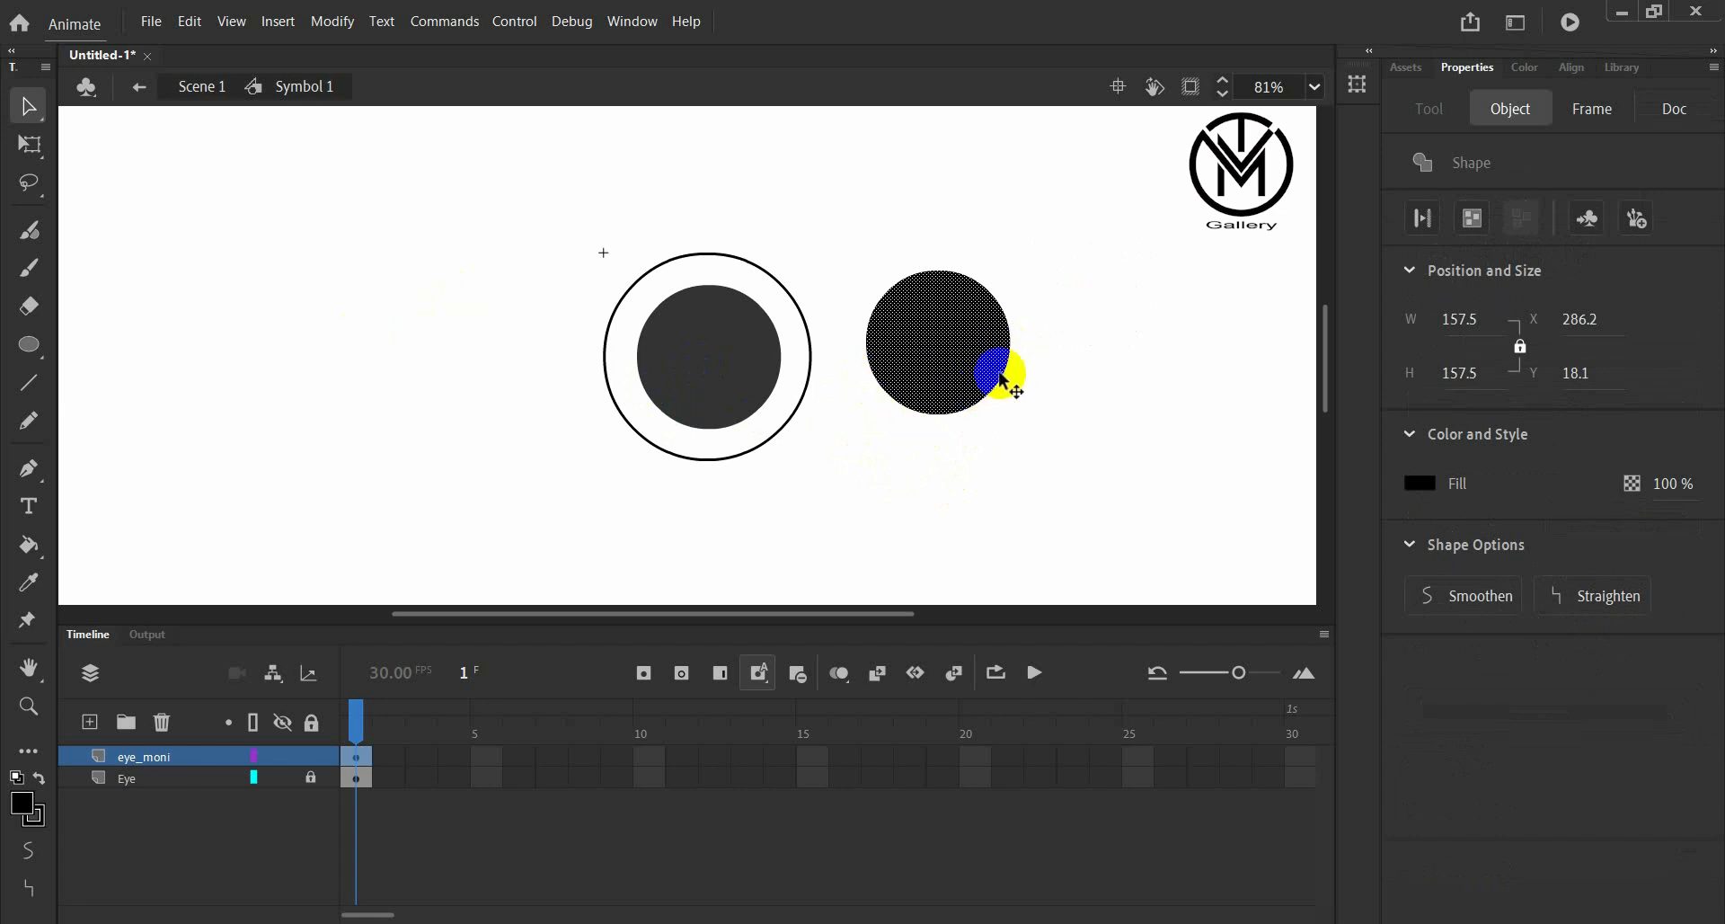
key("q")
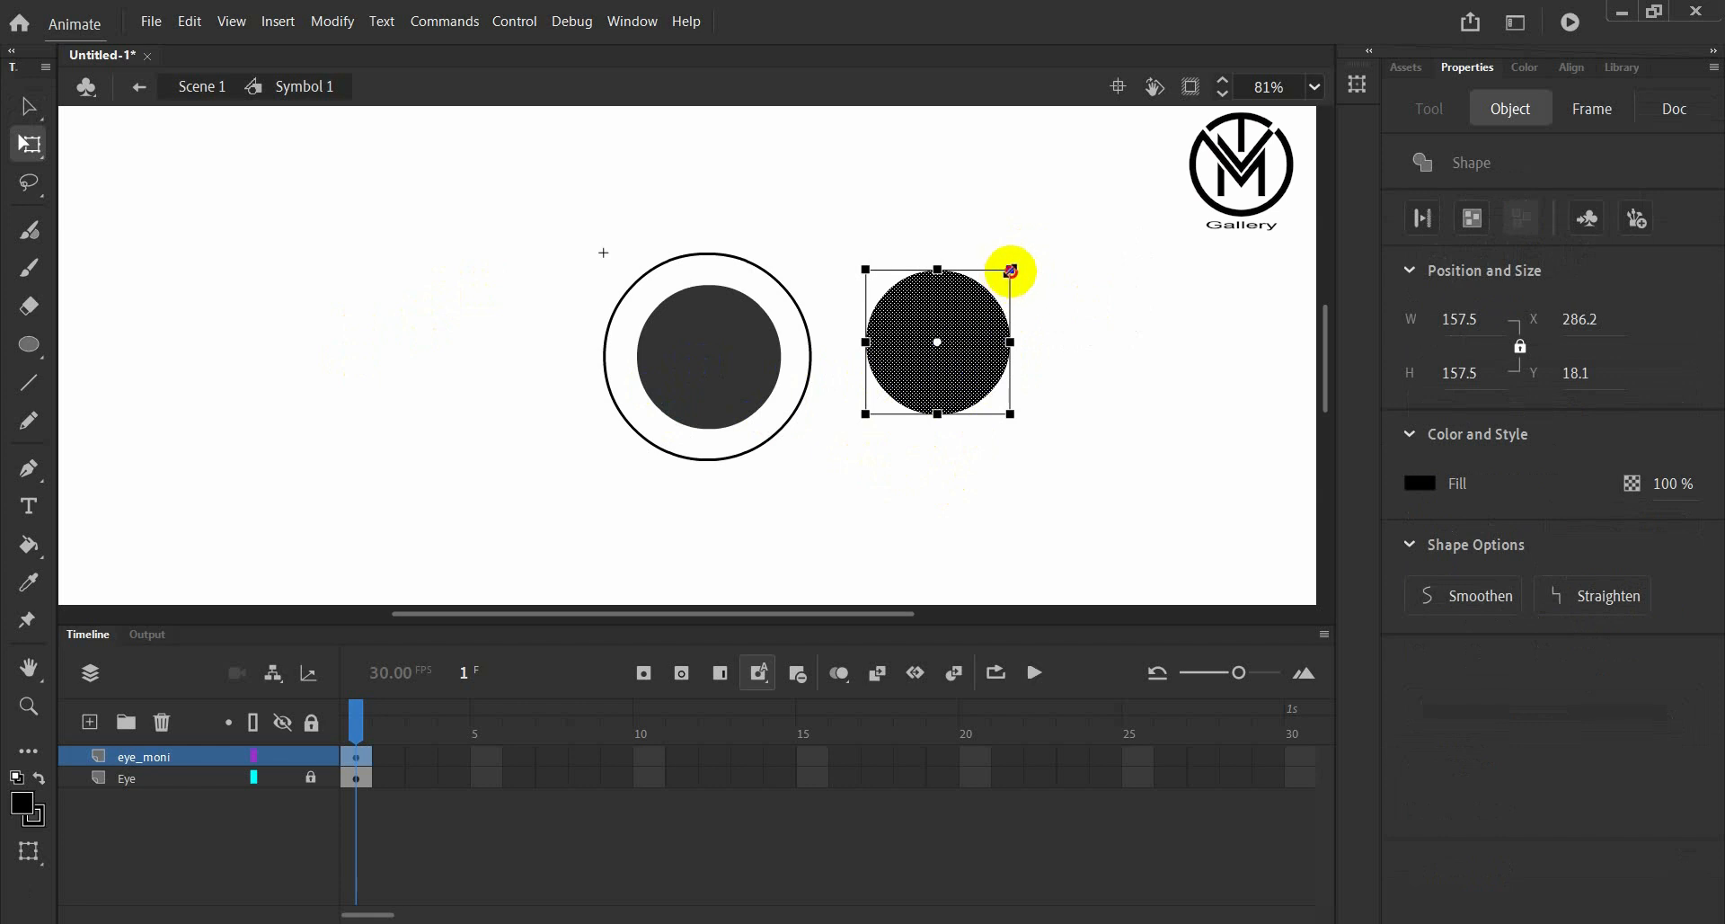
left_click_drag(1011, 270, 993, 291)
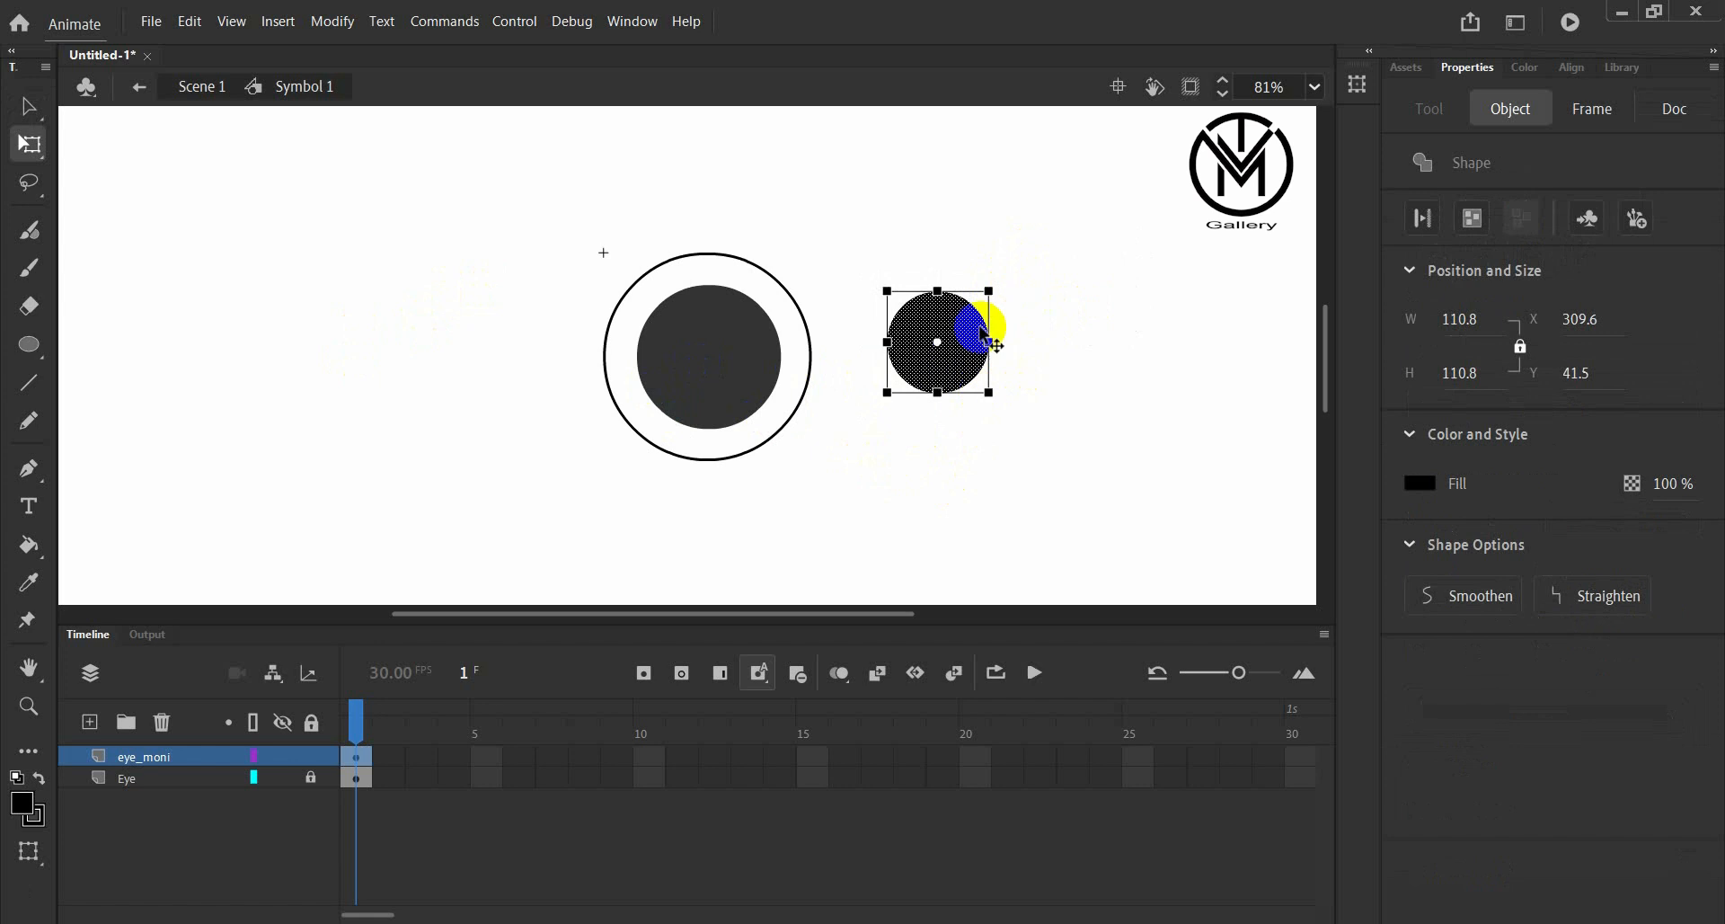
left_click(1053, 387)
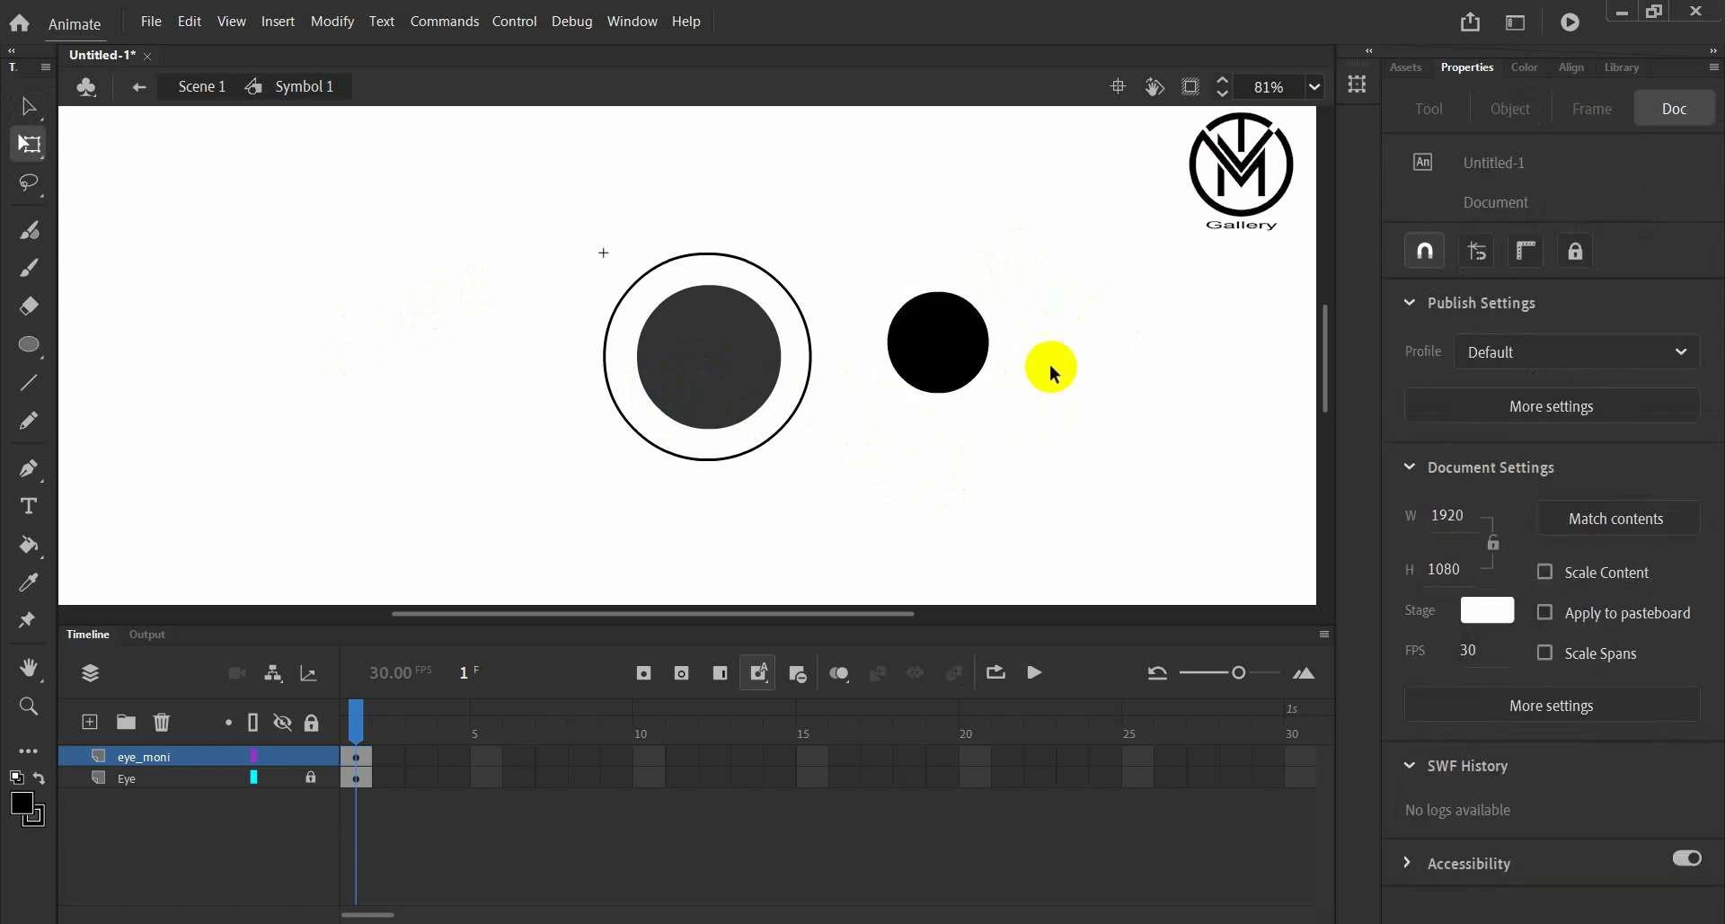
mouse_move(930, 370)
left_mouse_down()
mouse_move(897, 310)
mouse_move(904, 402)
mouse_move(940, 373)
mouse_move(935, 349)
left_mouse_up()
left_click(1016, 519)
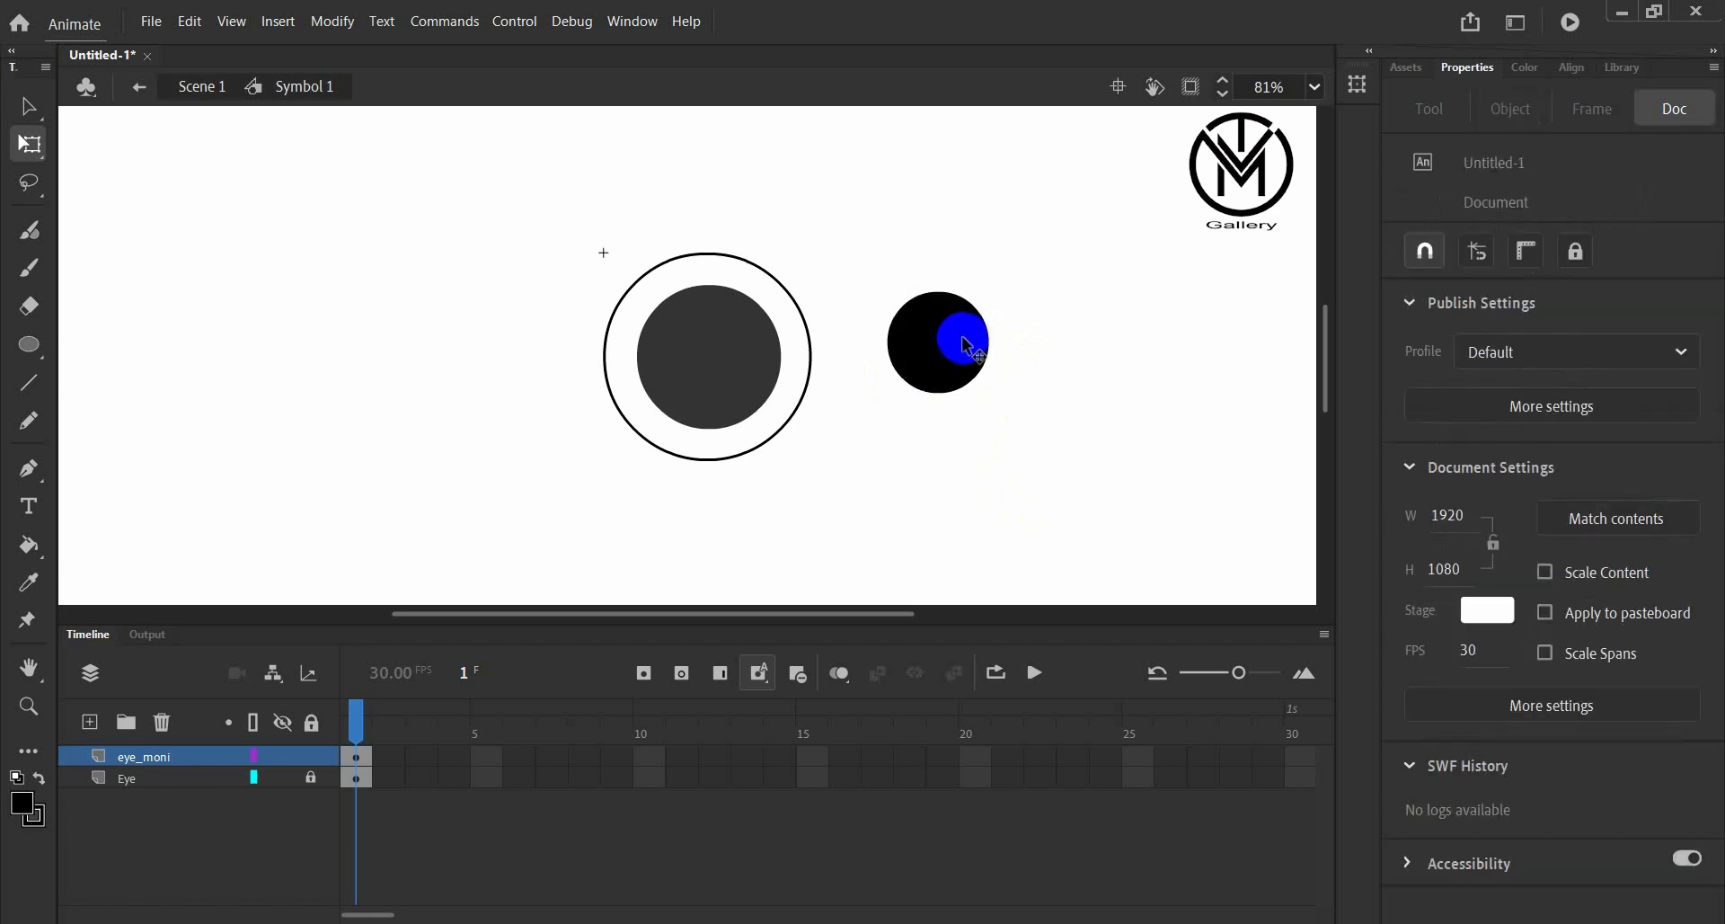
Change the fill of the duplicated circle beside the eye to light grey
mouse_move(951, 334)
left_mouse_down()
mouse_move(935, 392)
mouse_move(951, 352)
mouse_move(932, 354)
left_mouse_up()
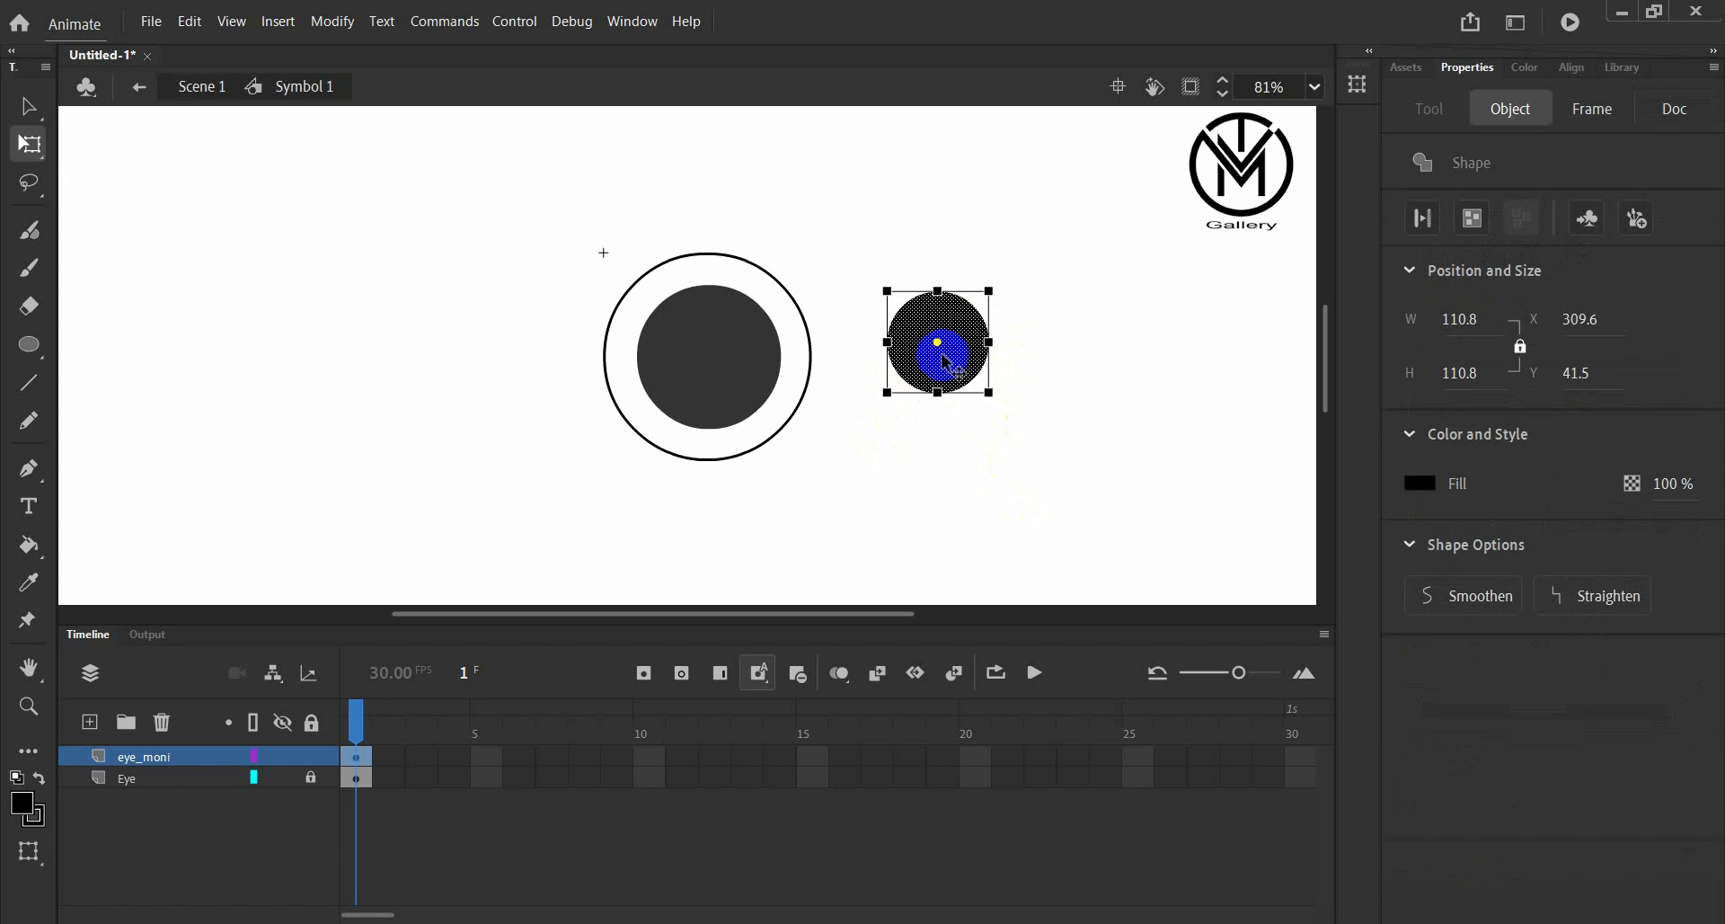
left_click(36, 811)
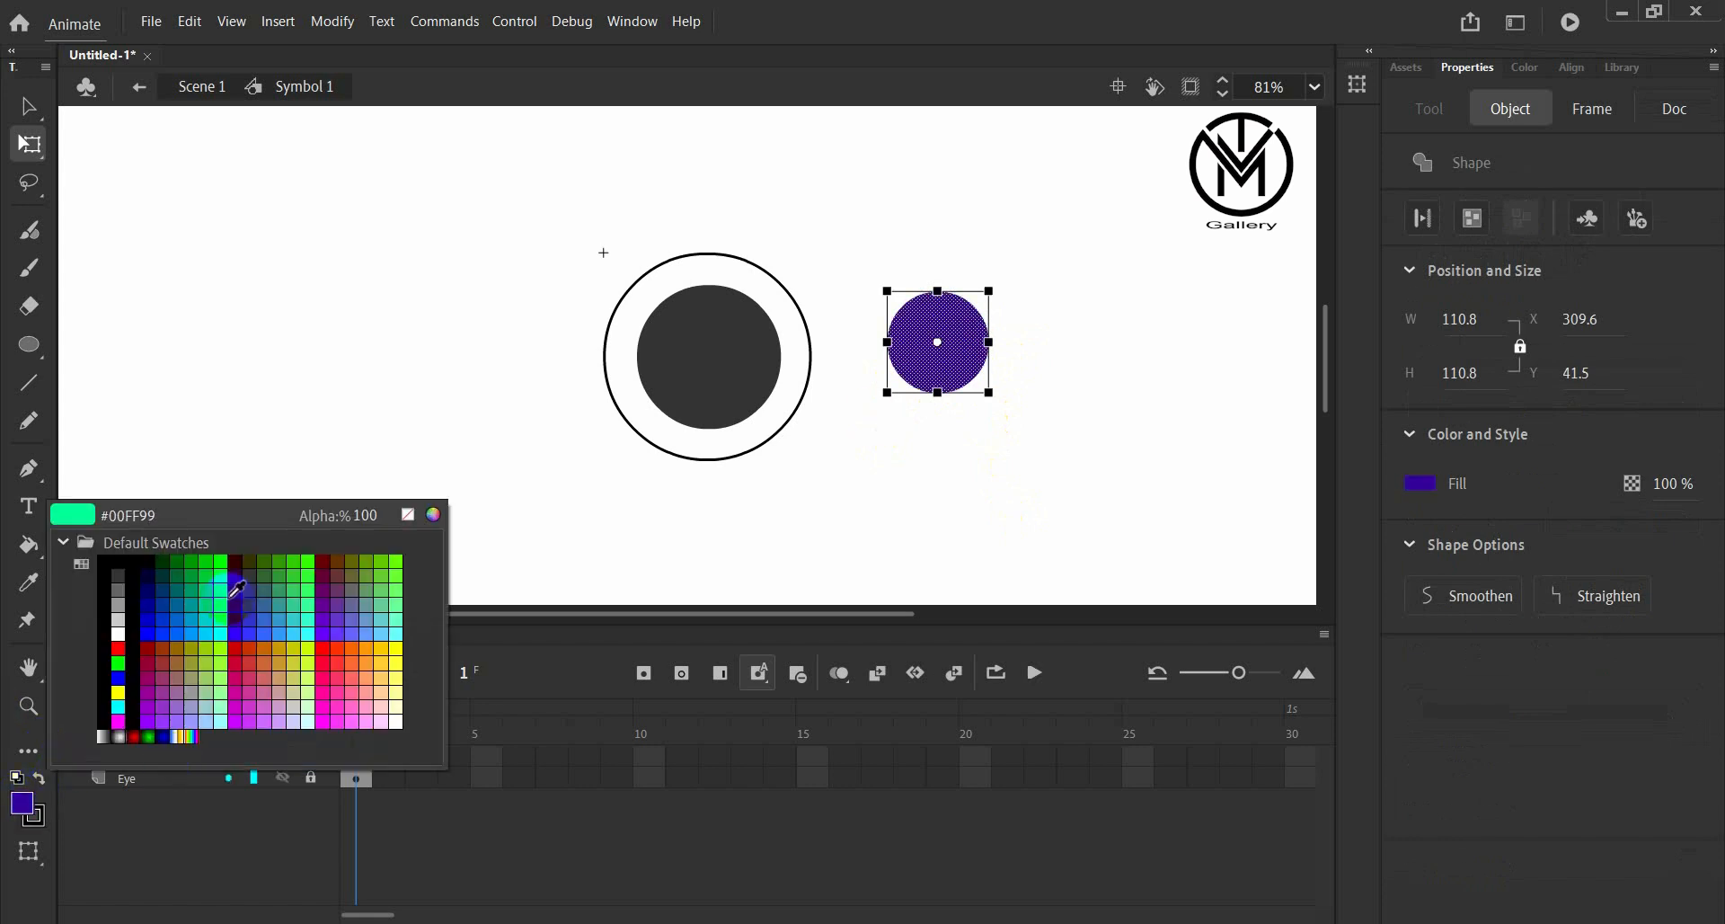
left_click(118, 619)
left_click(954, 530)
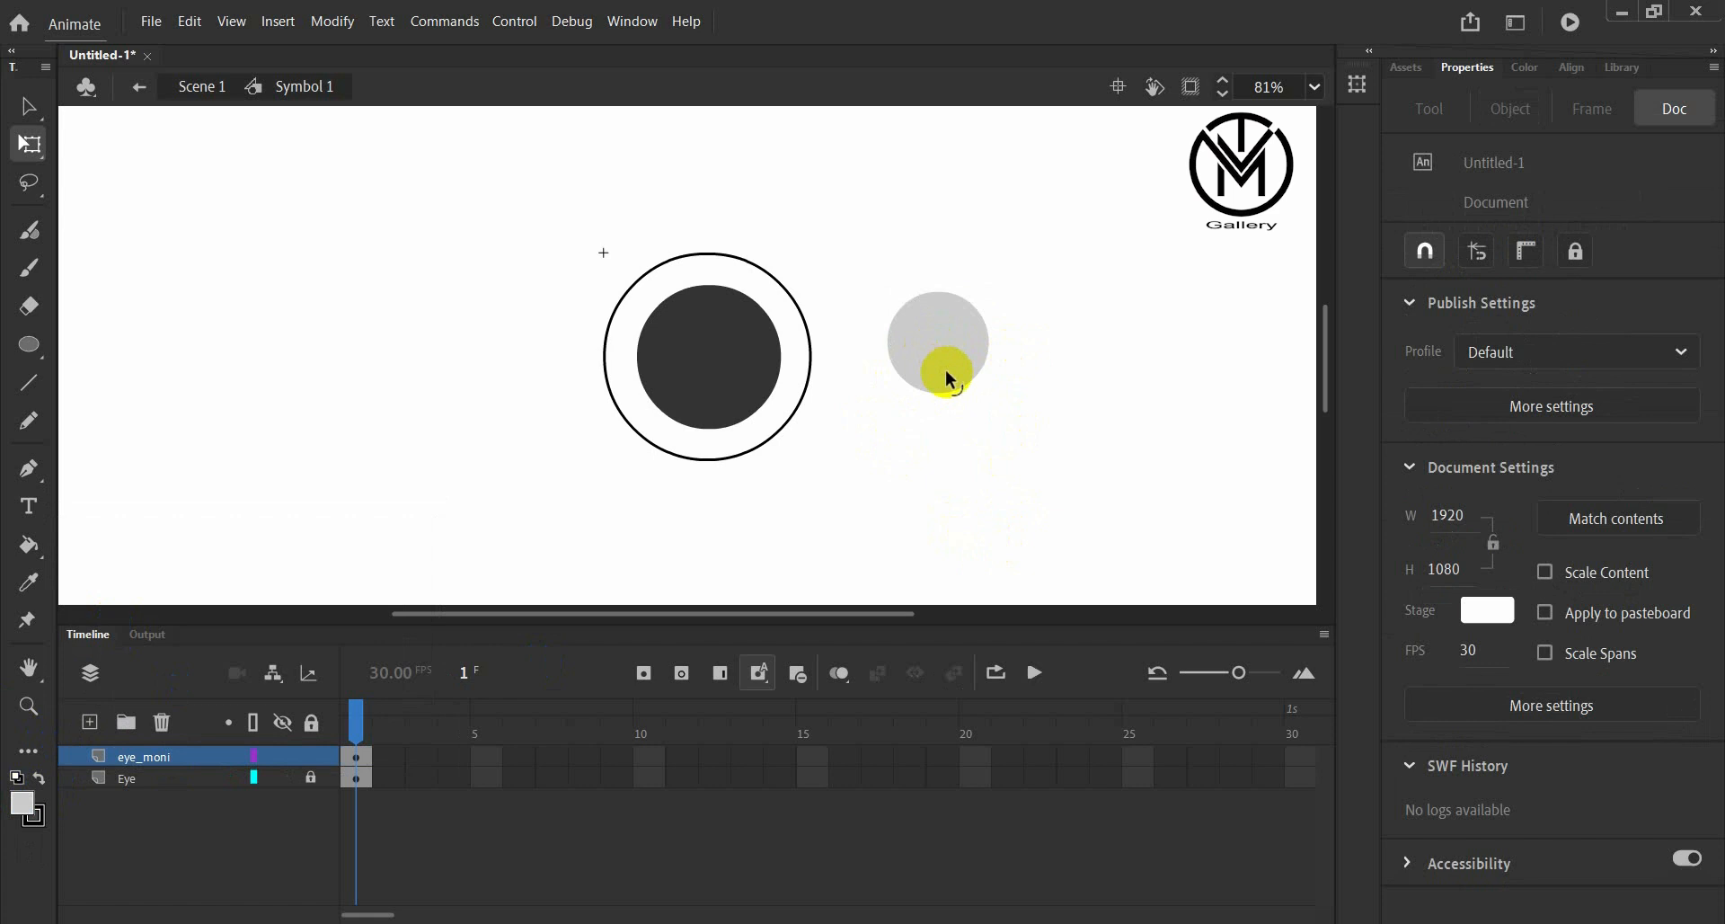
Scale the light grey circle down proportionally about its centre to about 46.9 px
left_click(945, 333)
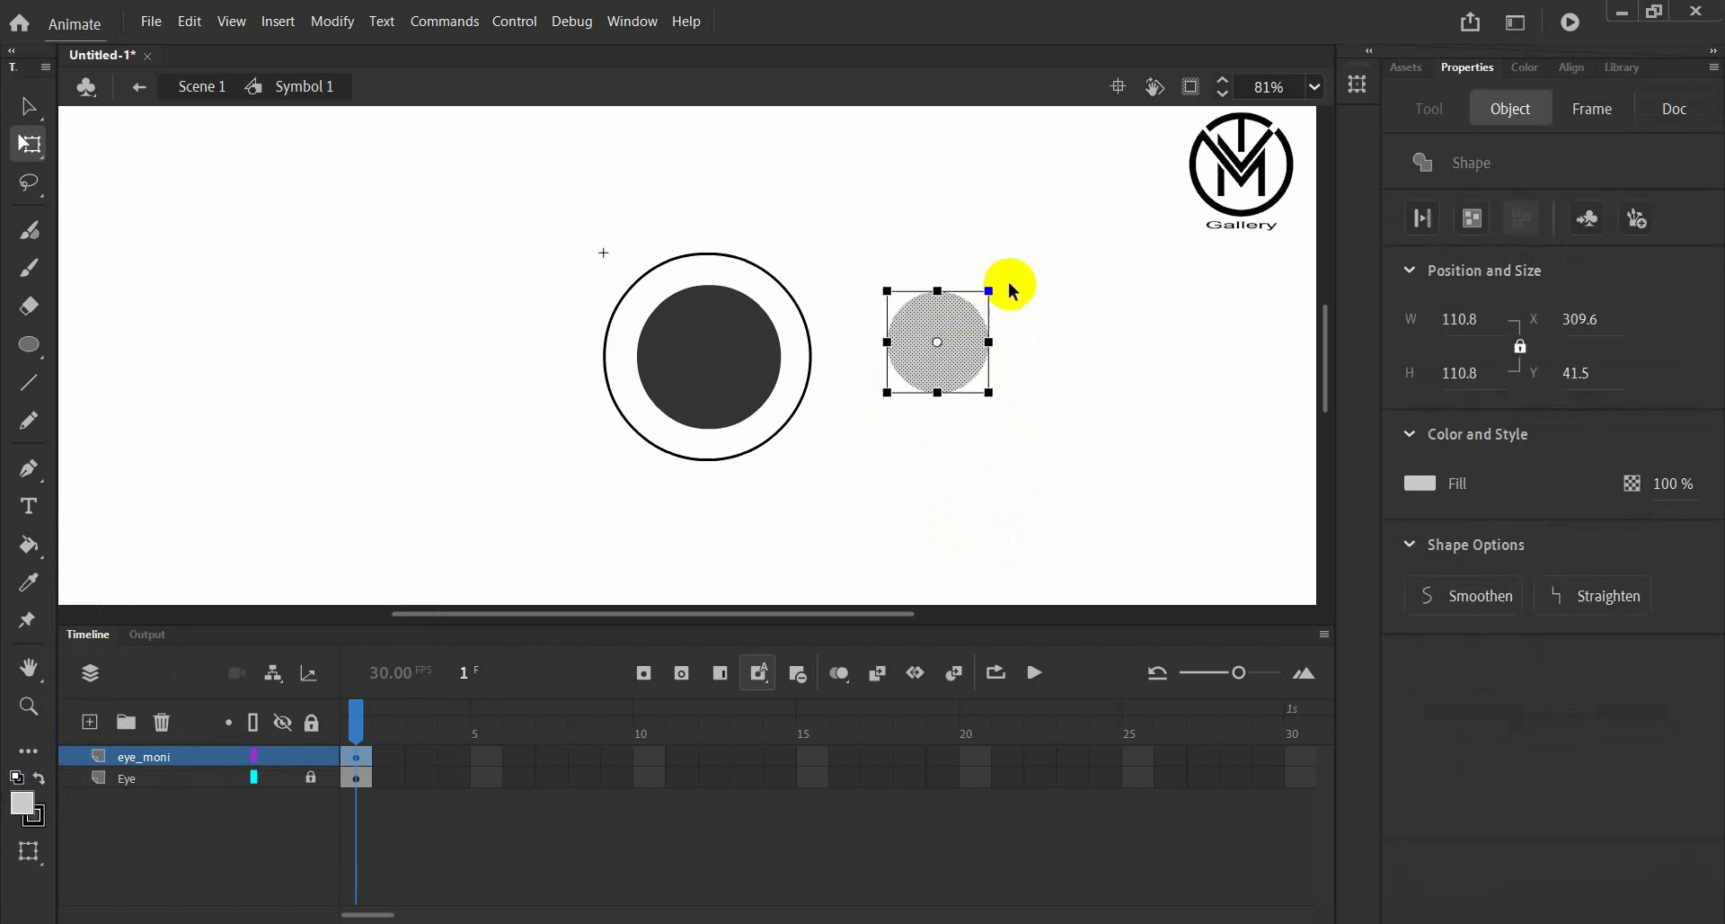
left_click_drag(990, 290, 964, 319)
left_click(1018, 407)
left_click(932, 353)
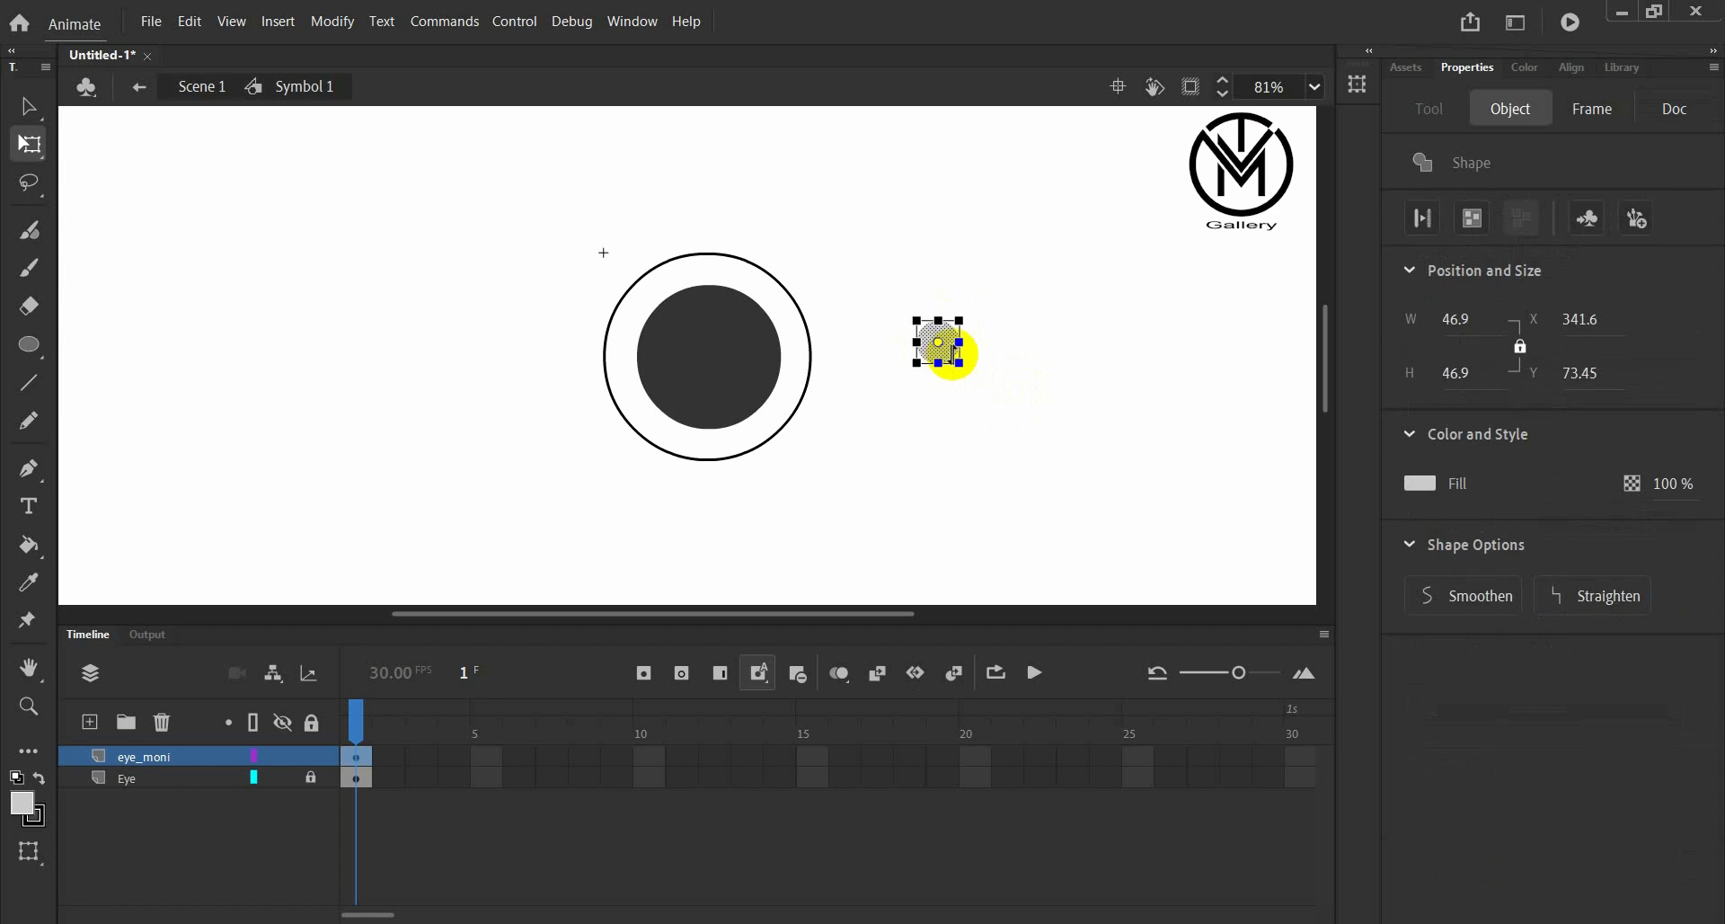
left_click(1028, 381)
Cut a round highlight into the pupil's upper left by placing the light grey circle there, deselecting it and moving it away
left_click_drag(952, 342, 701, 334)
left_click(795, 391)
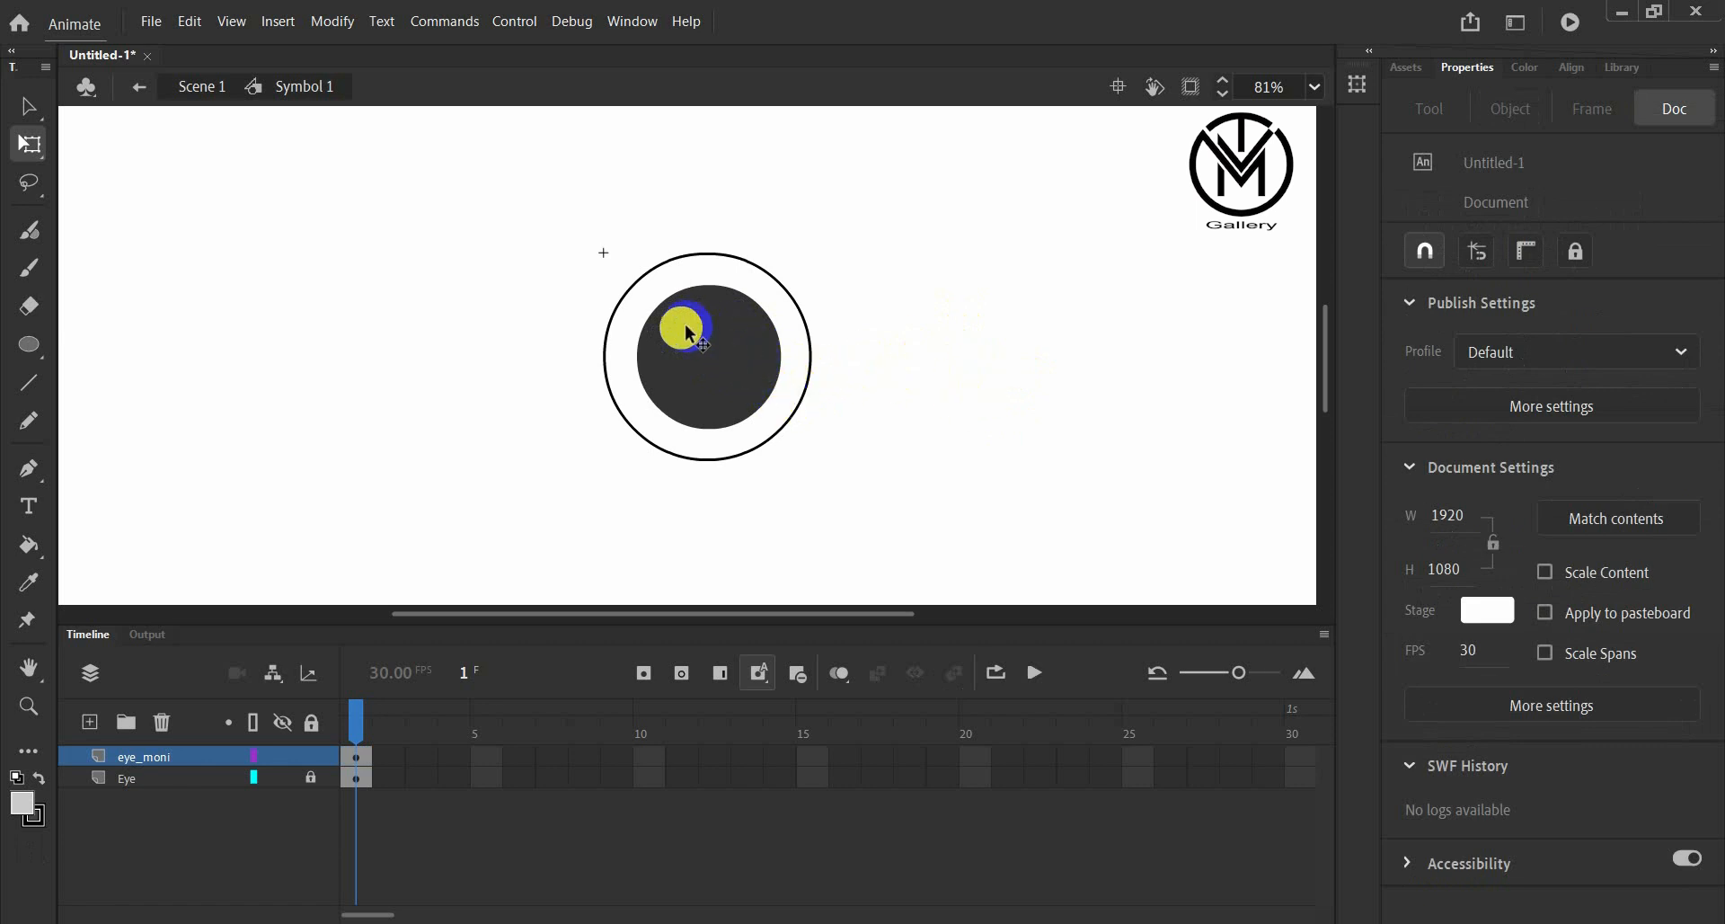
left_click_drag(680, 332, 916, 276)
left_click(897, 368)
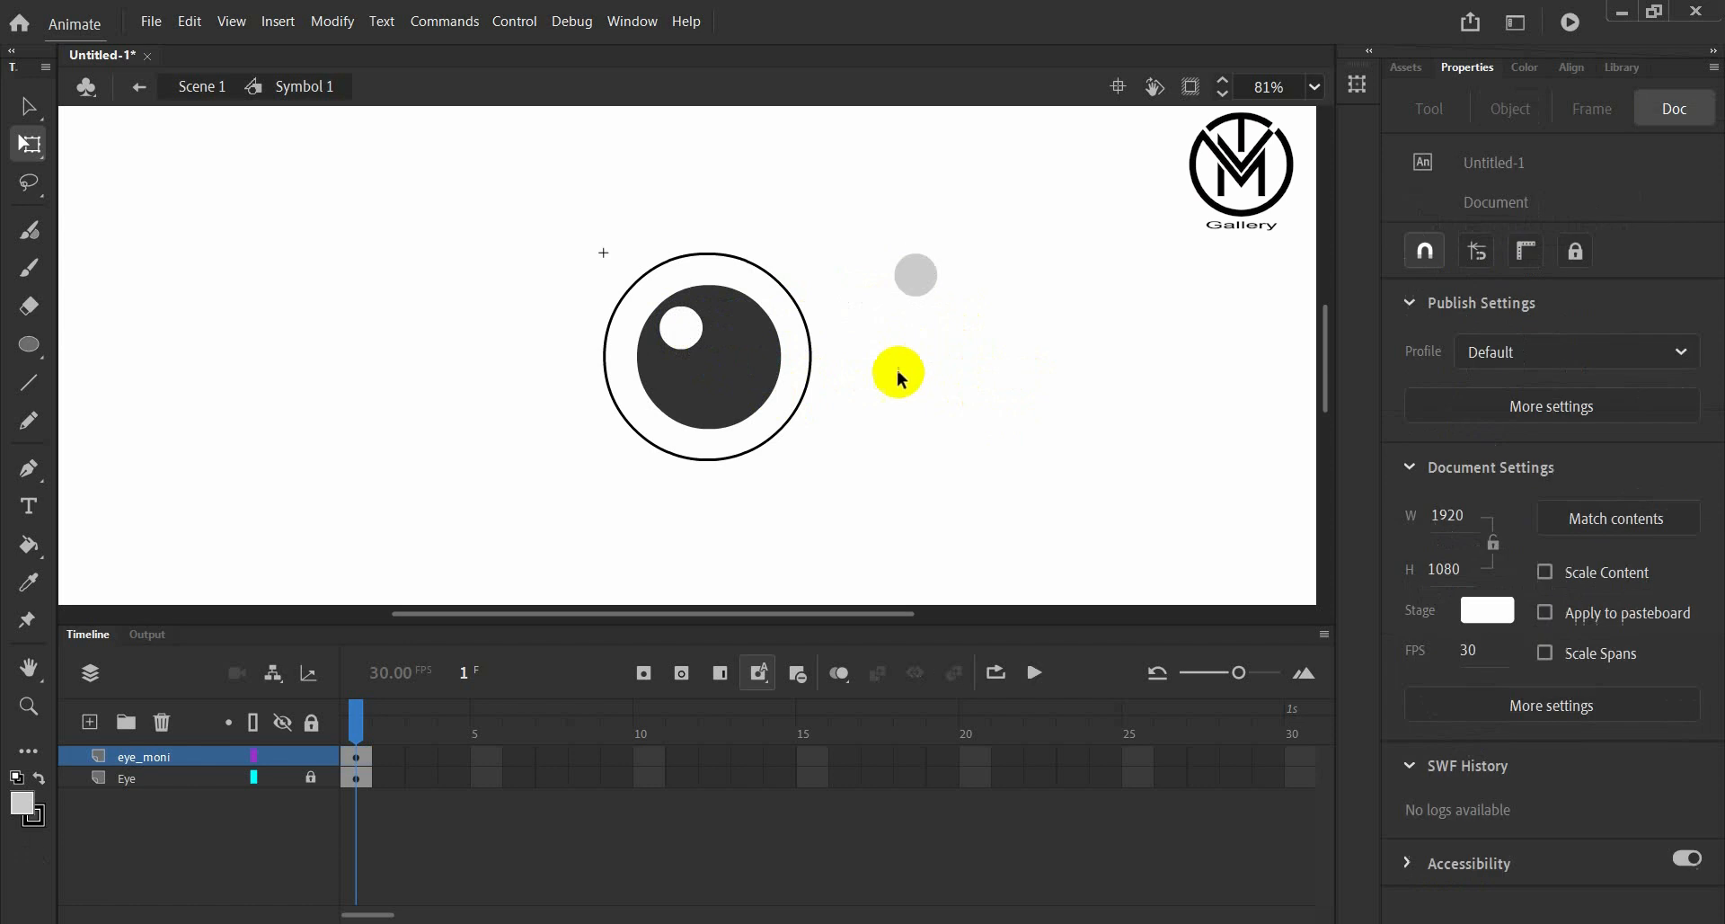
Cut a second, overlapping highlight near the pupil's top edge with the light grey circle, and select the pupil shape
left_click_drag(692, 343, 718, 370)
left_click_drag(920, 277, 959, 314)
left_click(931, 380)
left_click(985, 375)
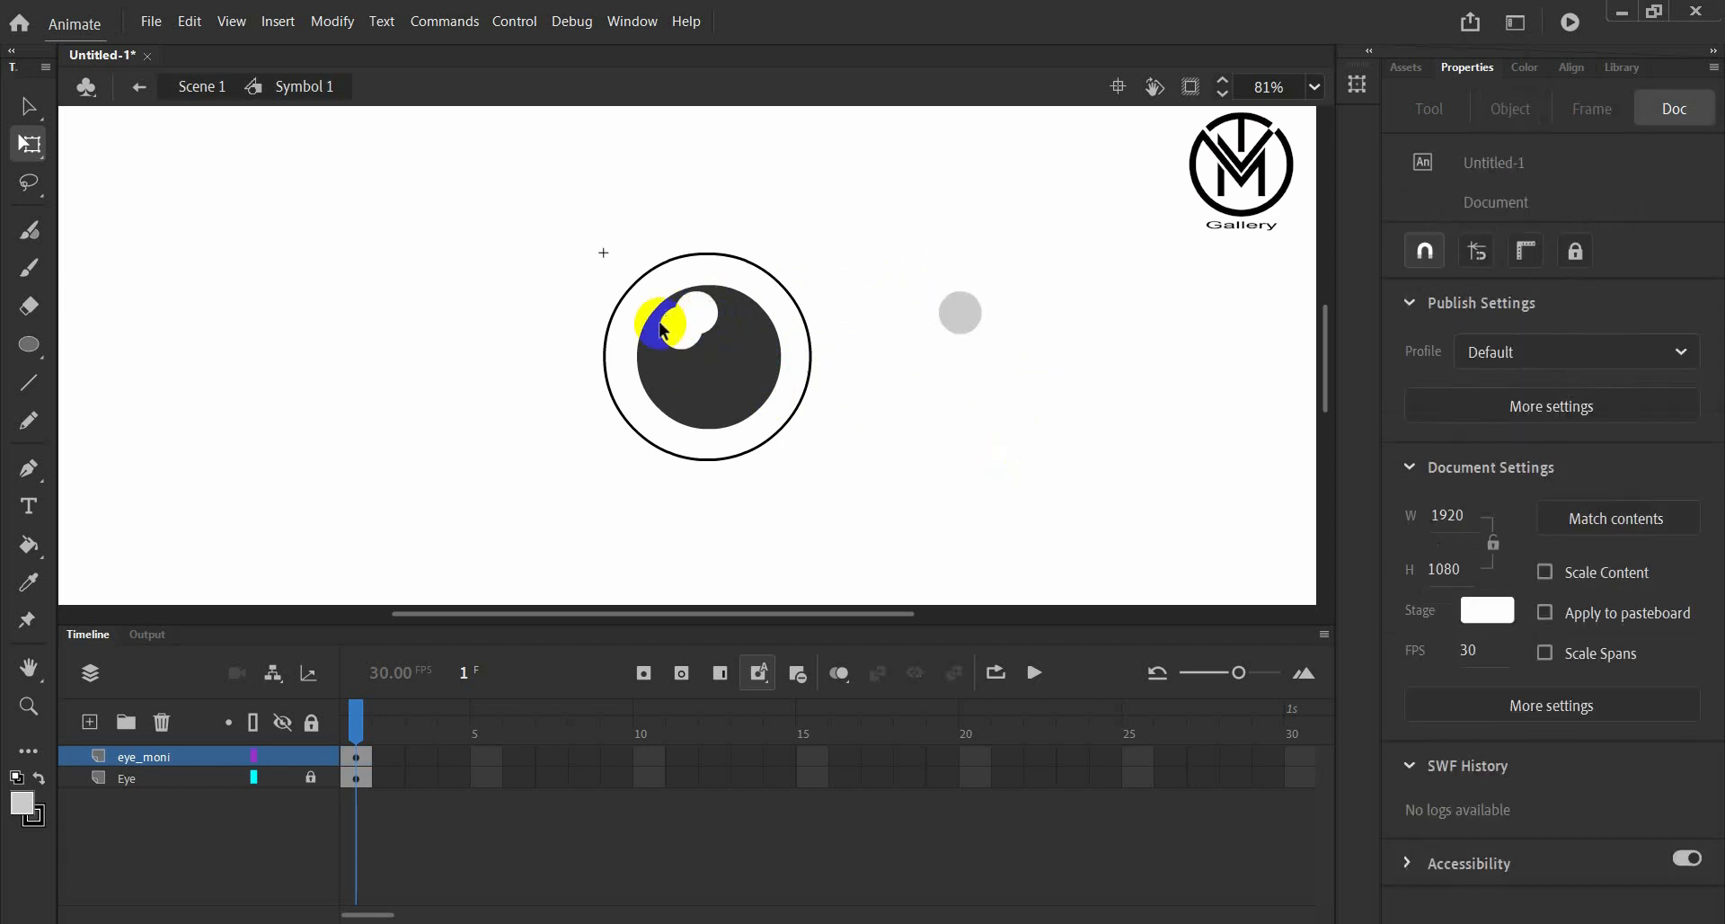
left_click_drag(683, 324, 707, 353)
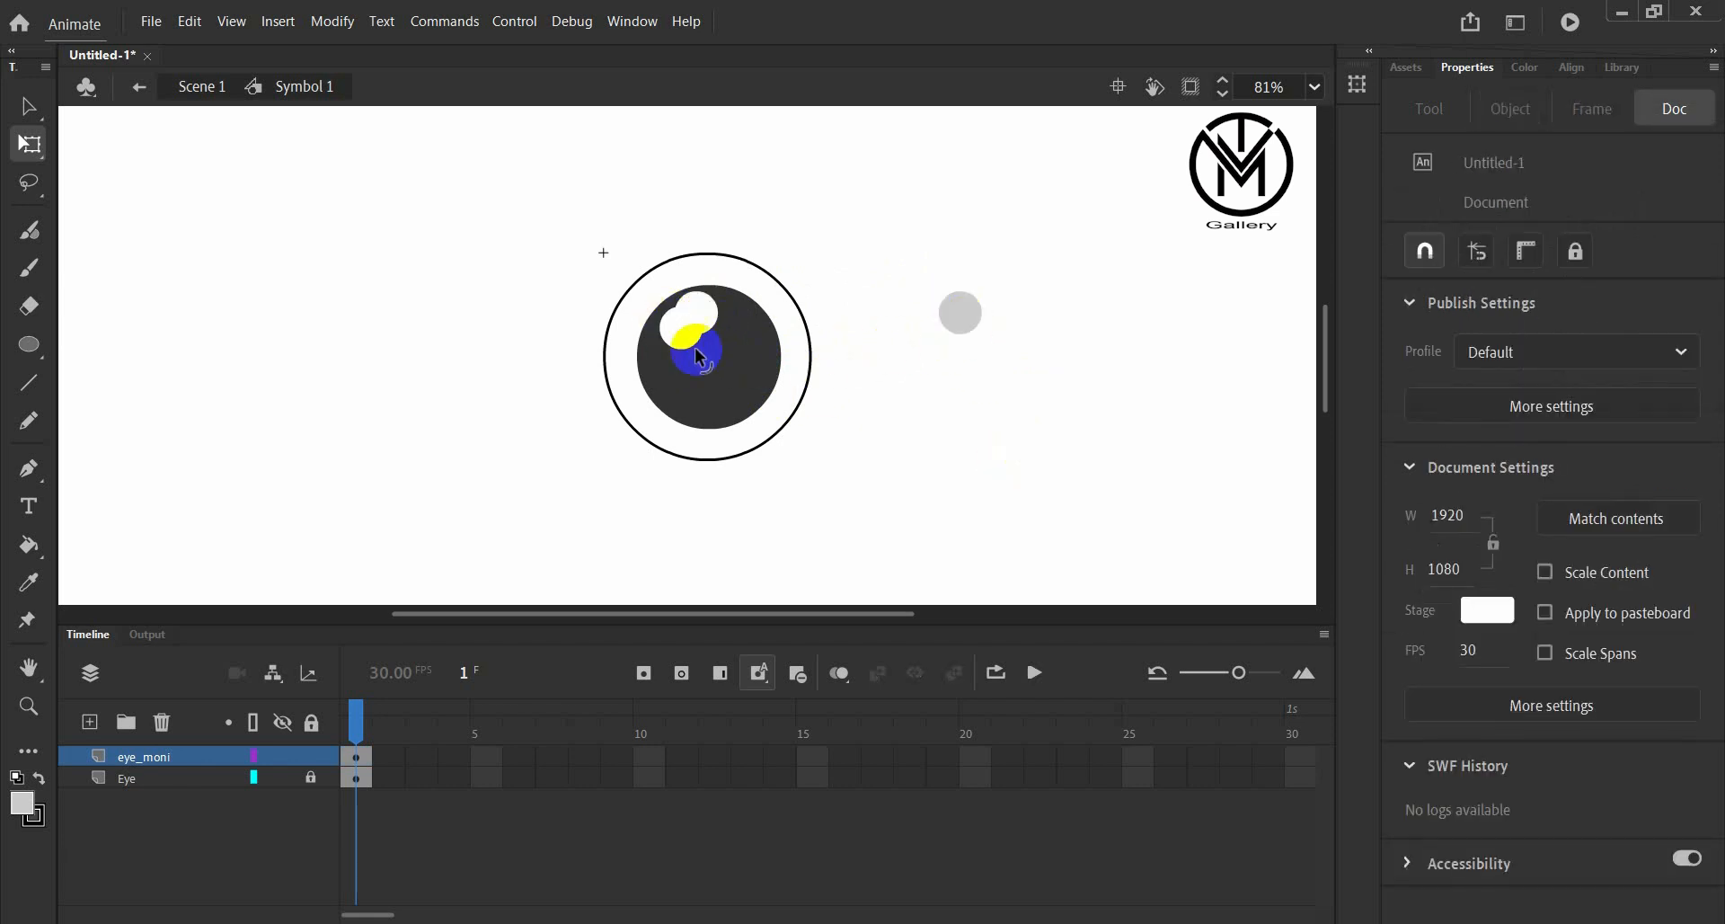
left_click(710, 363)
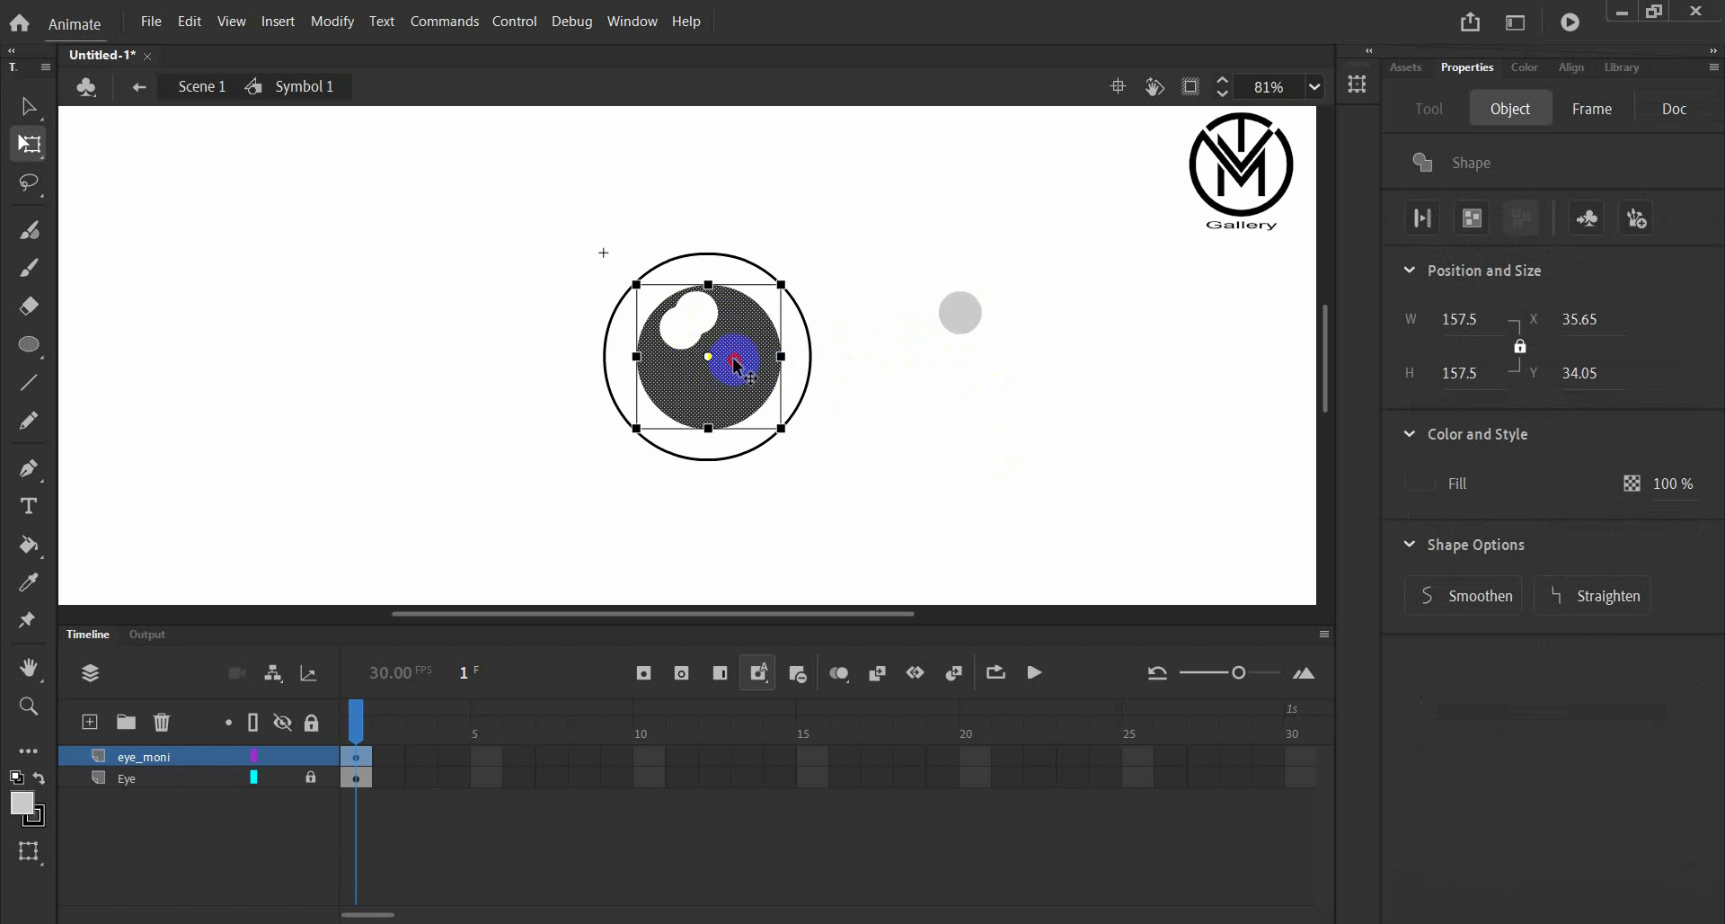
left_click(930, 396)
left_click(755, 373)
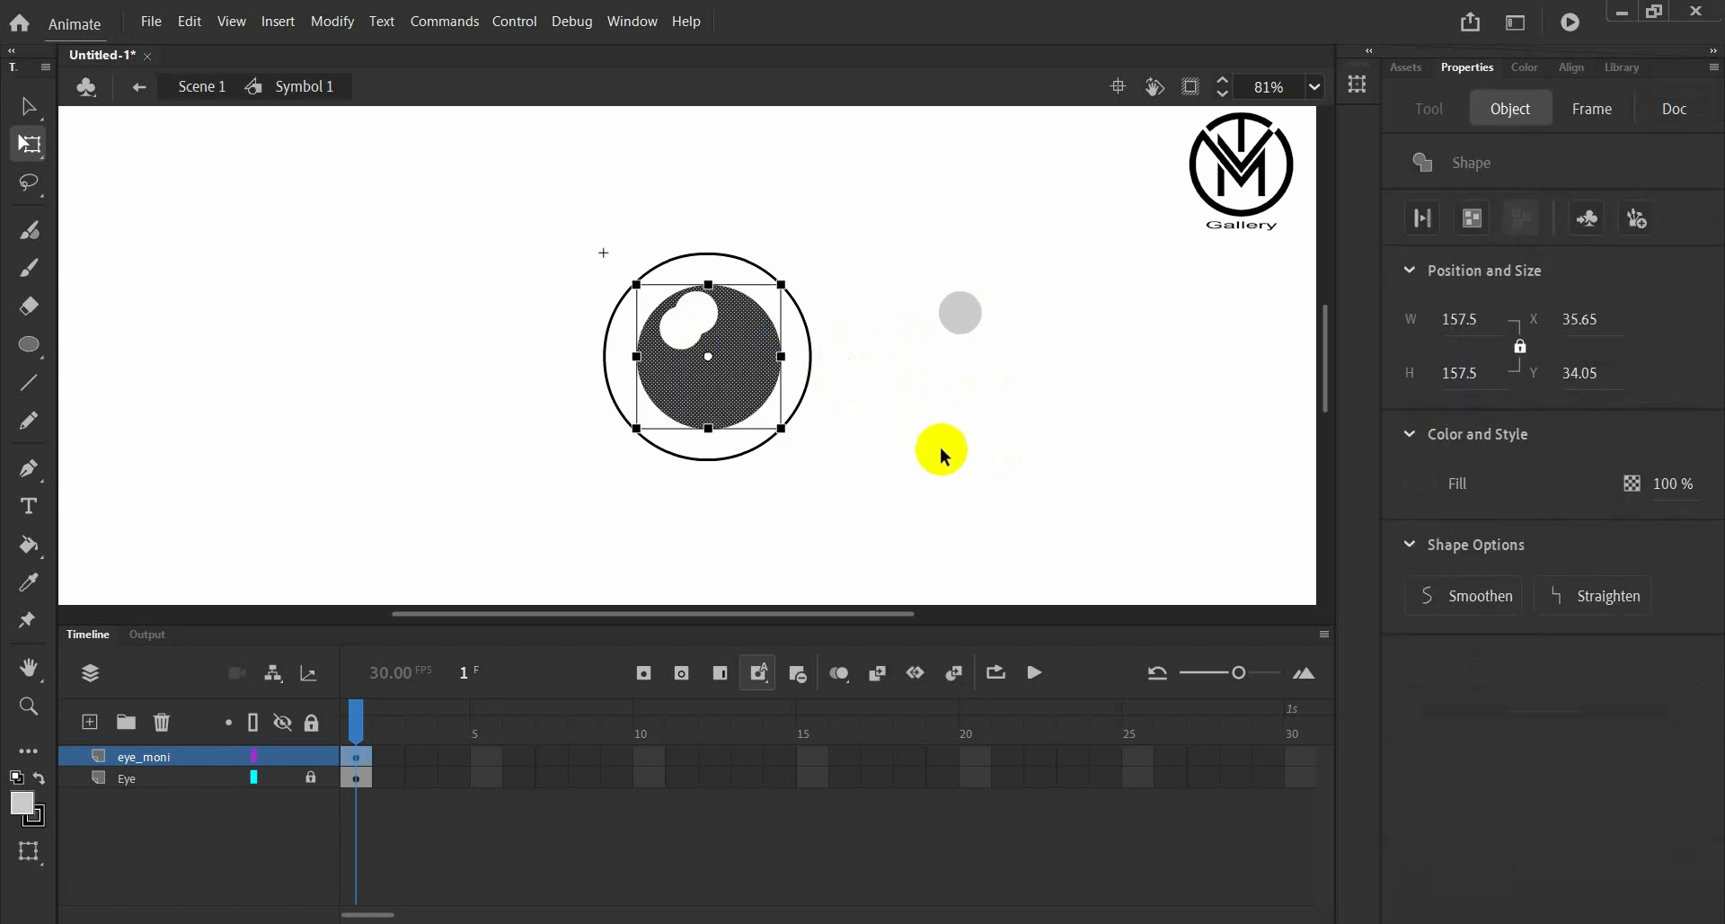
left_click(790, 373)
left_click(743, 366)
left_click(928, 344)
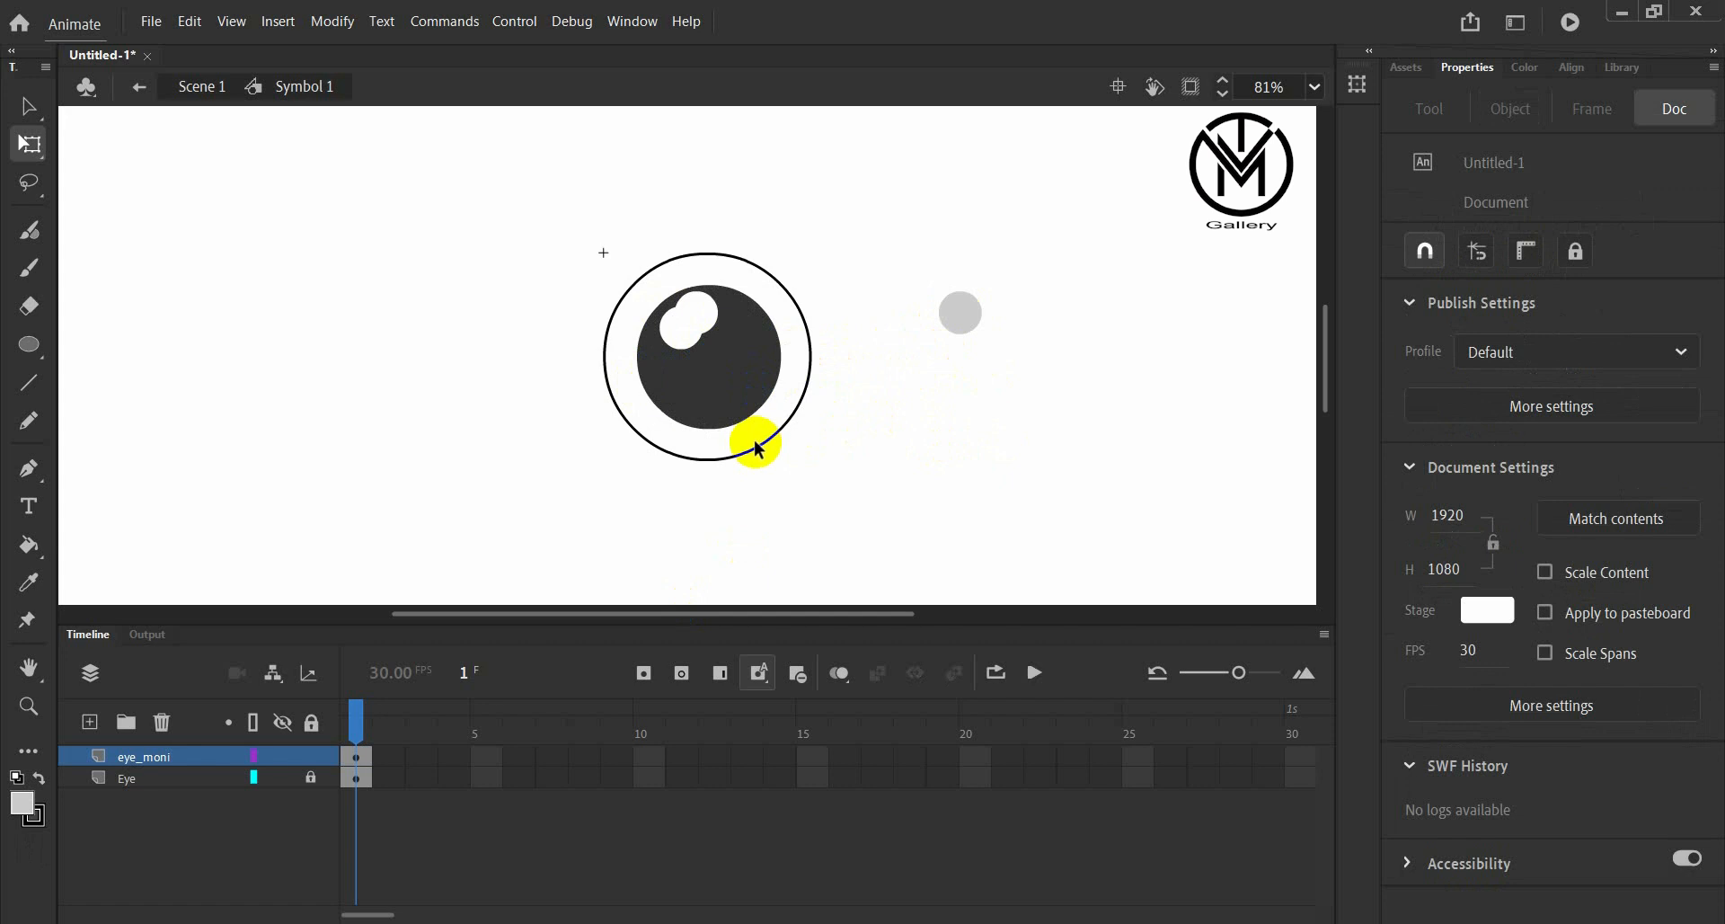
Undo both round highlight cuts in the pupil
key("ctrl+z")
key("ctrl+z")
key("ctrl+z")
key("ctrl+z")
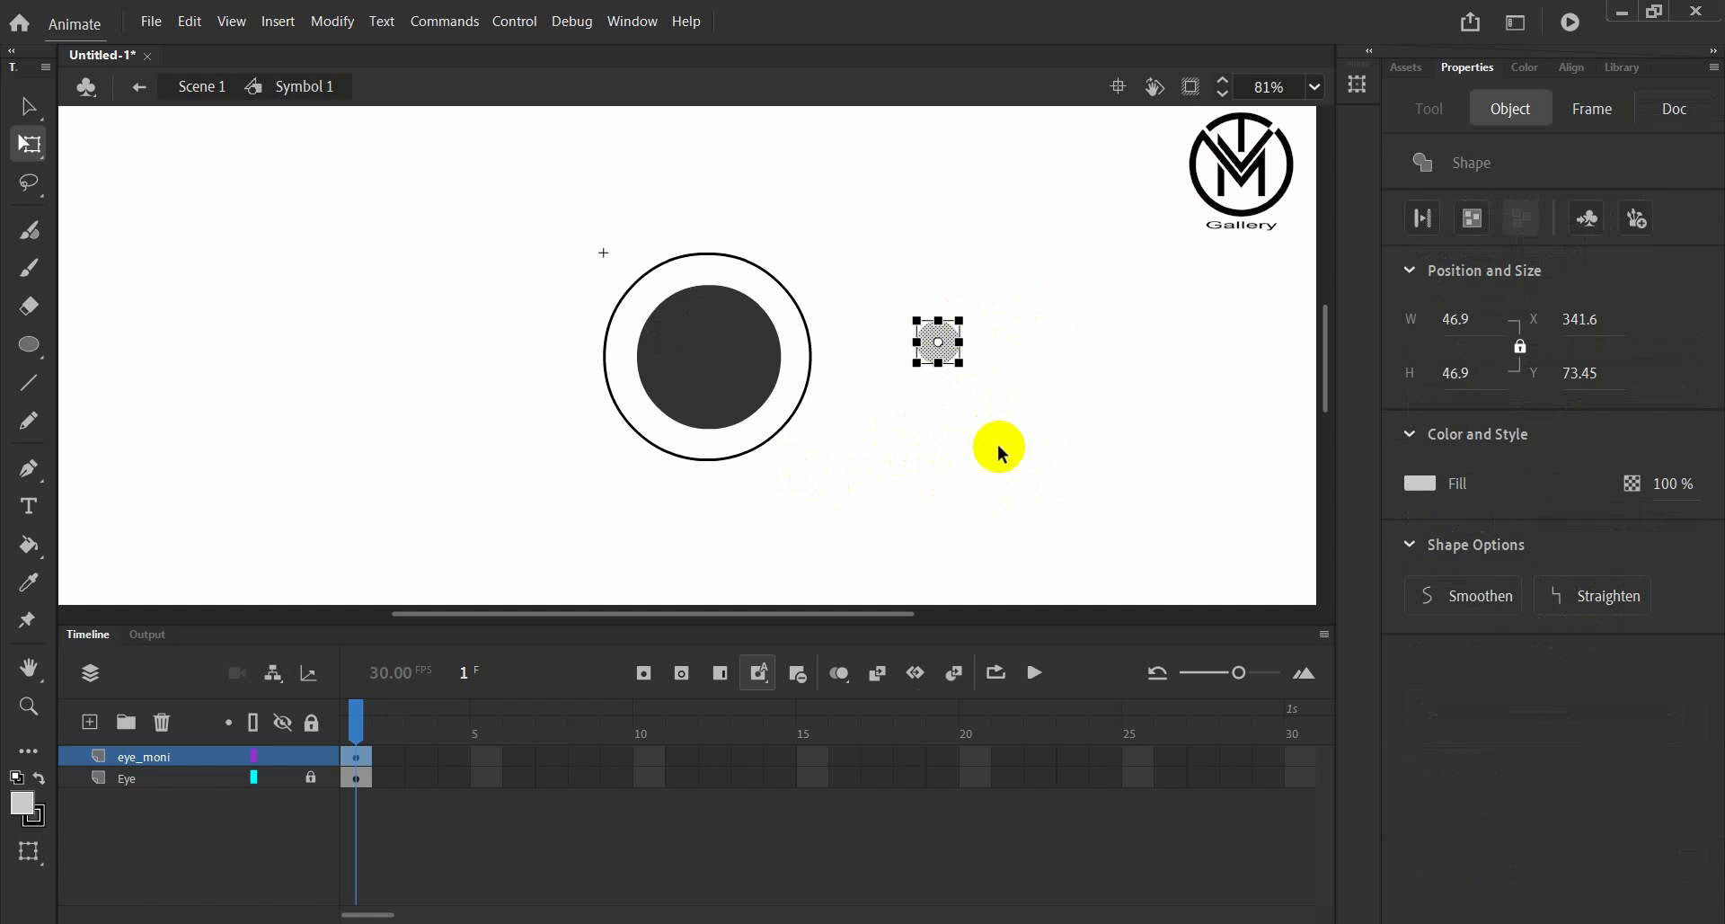
Undo the scaling and the light grey fill of the small circle beside the eye
key("ctrl+z")
key("ctrl+z")
key("ctrl+z")
key("ctrl+z")
key("ctrl+z")
key("ctrl+z")
key("ctrl+z")
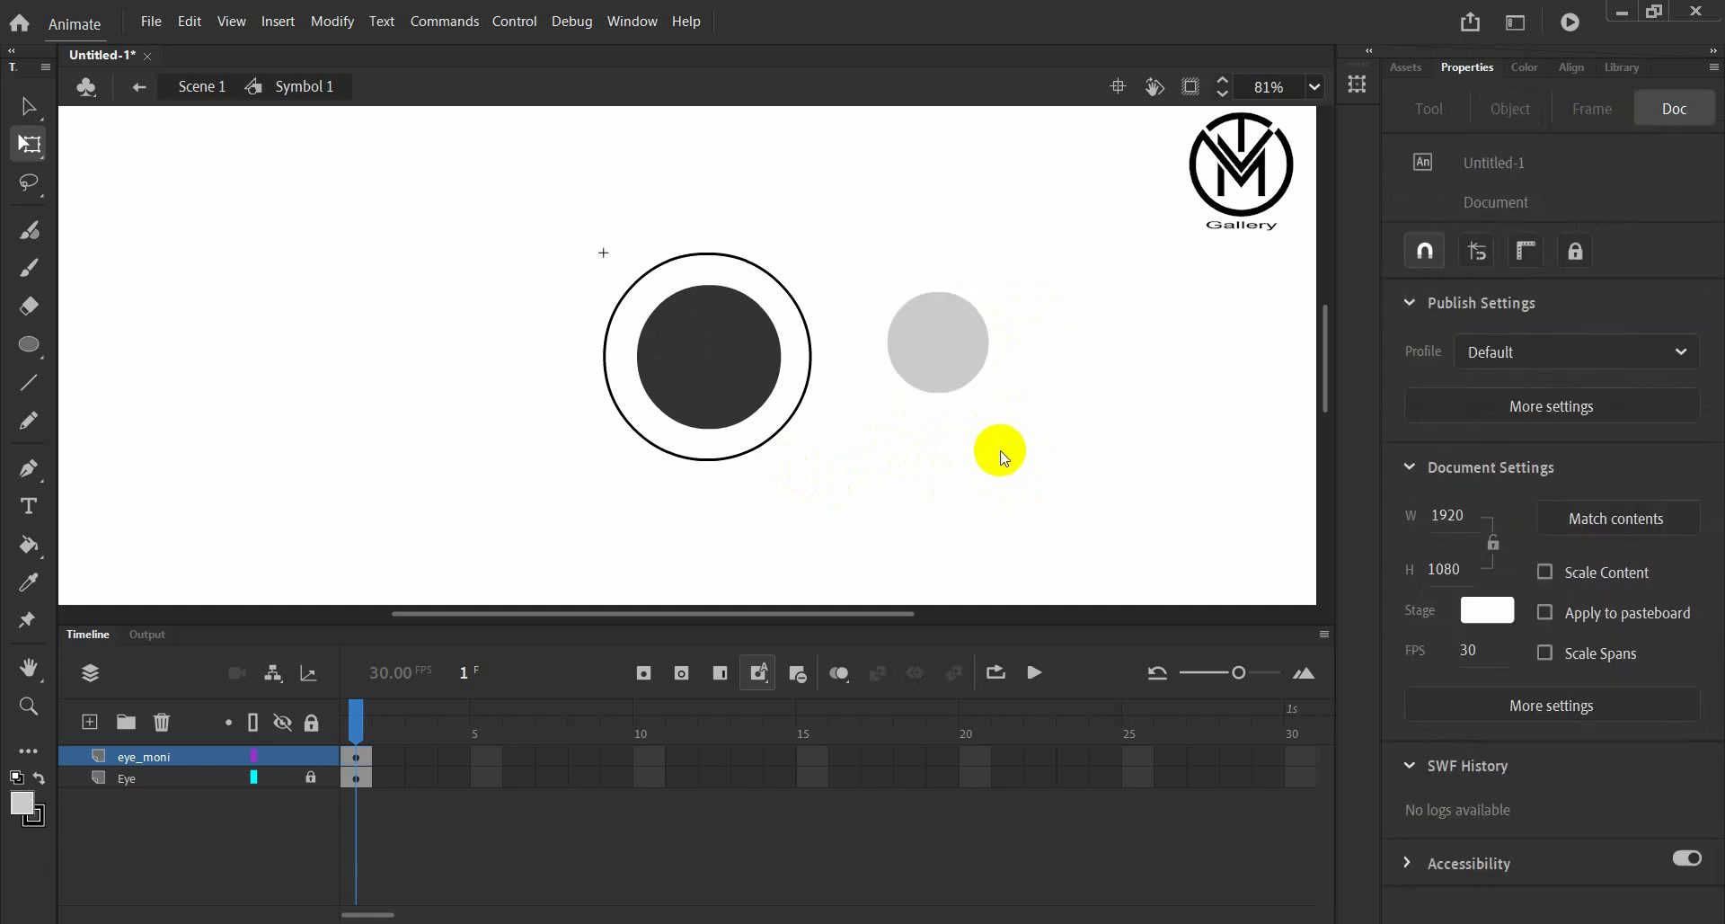
key("ctrl+z")
key("ctrl+z")
key("ctrl+z")
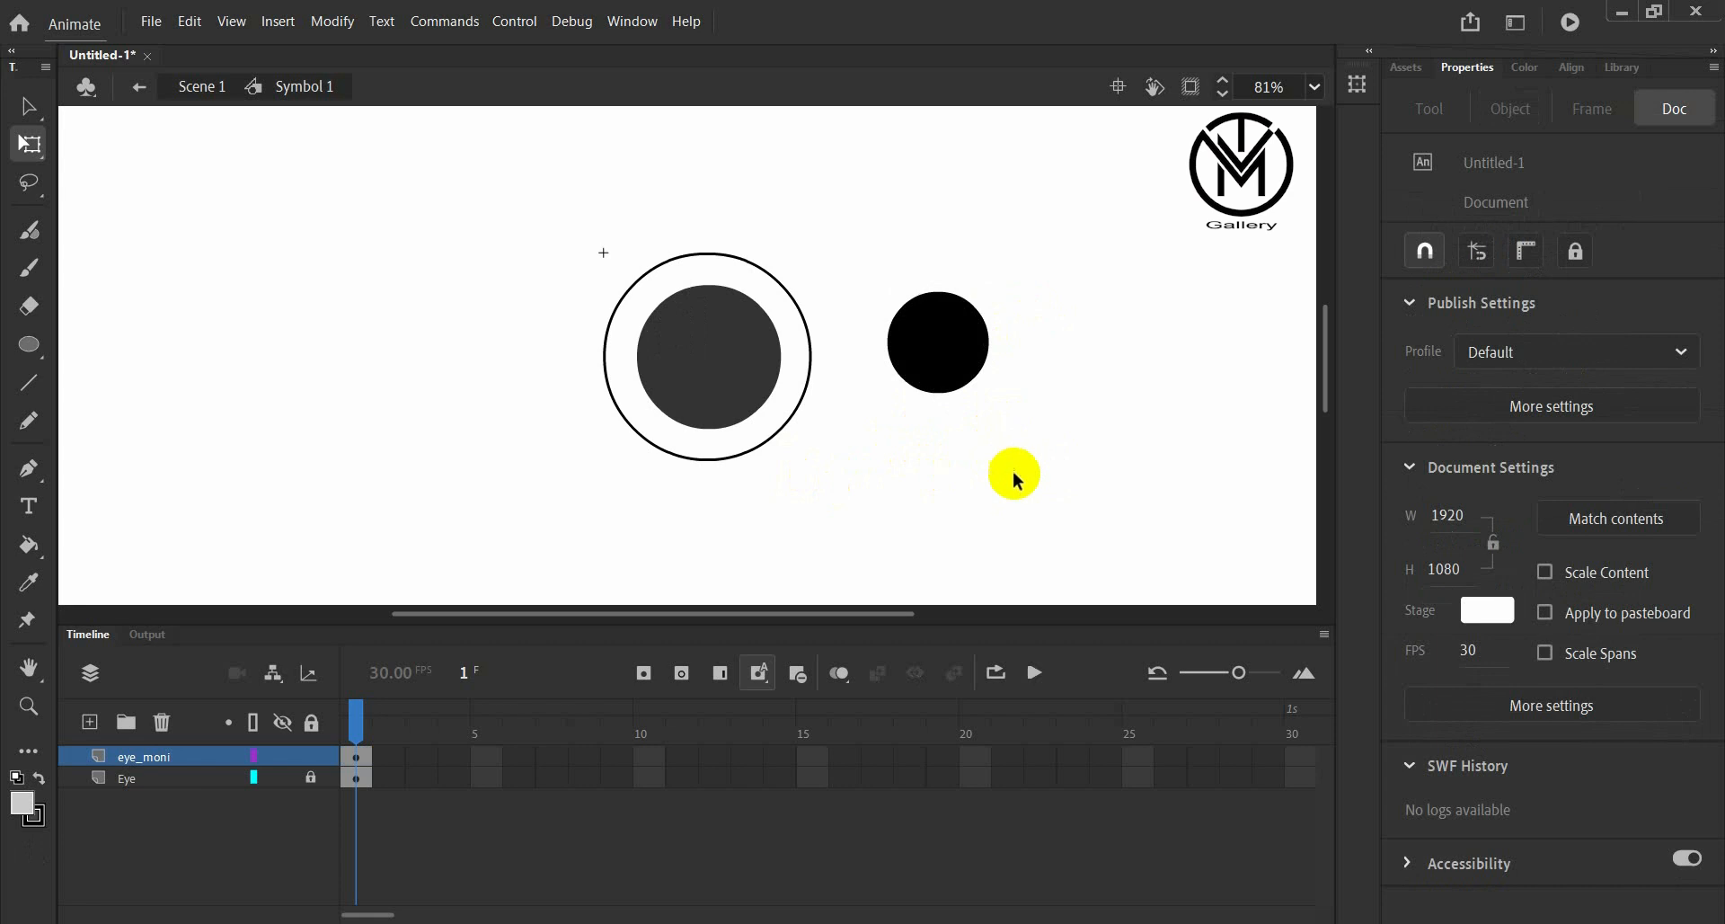
Group the black circle beside the eye and move it farther away, to about X 393.1, Y 36.6
left_click(962, 354)
left_click(1038, 555)
left_click(988, 355)
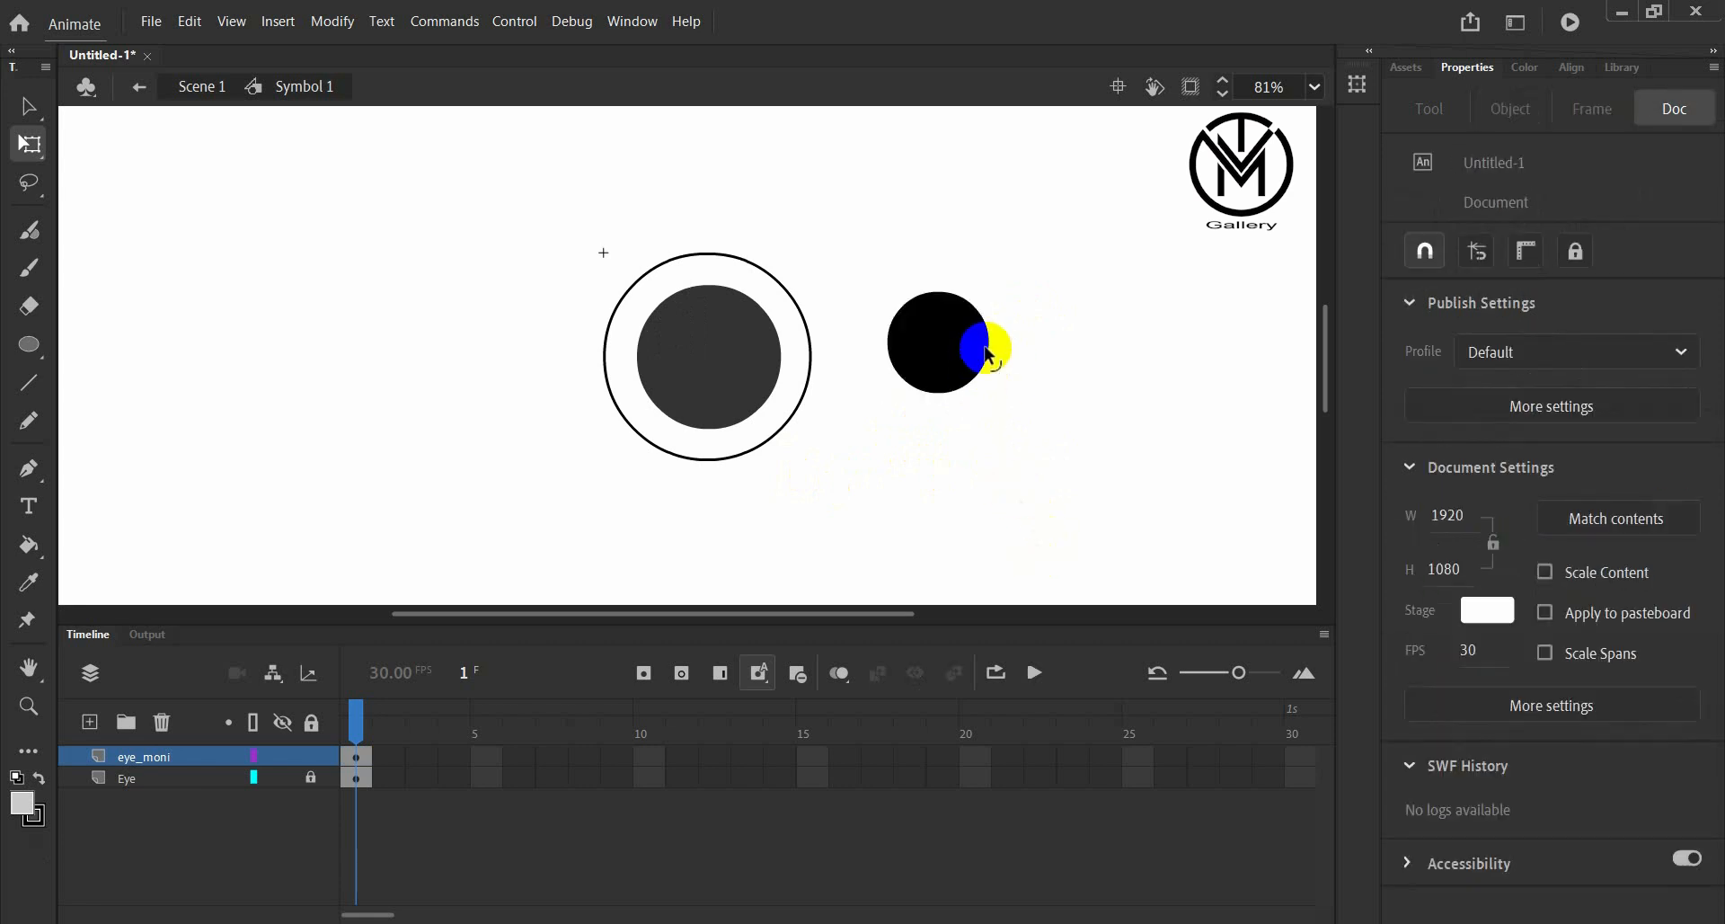
left_click(989, 348)
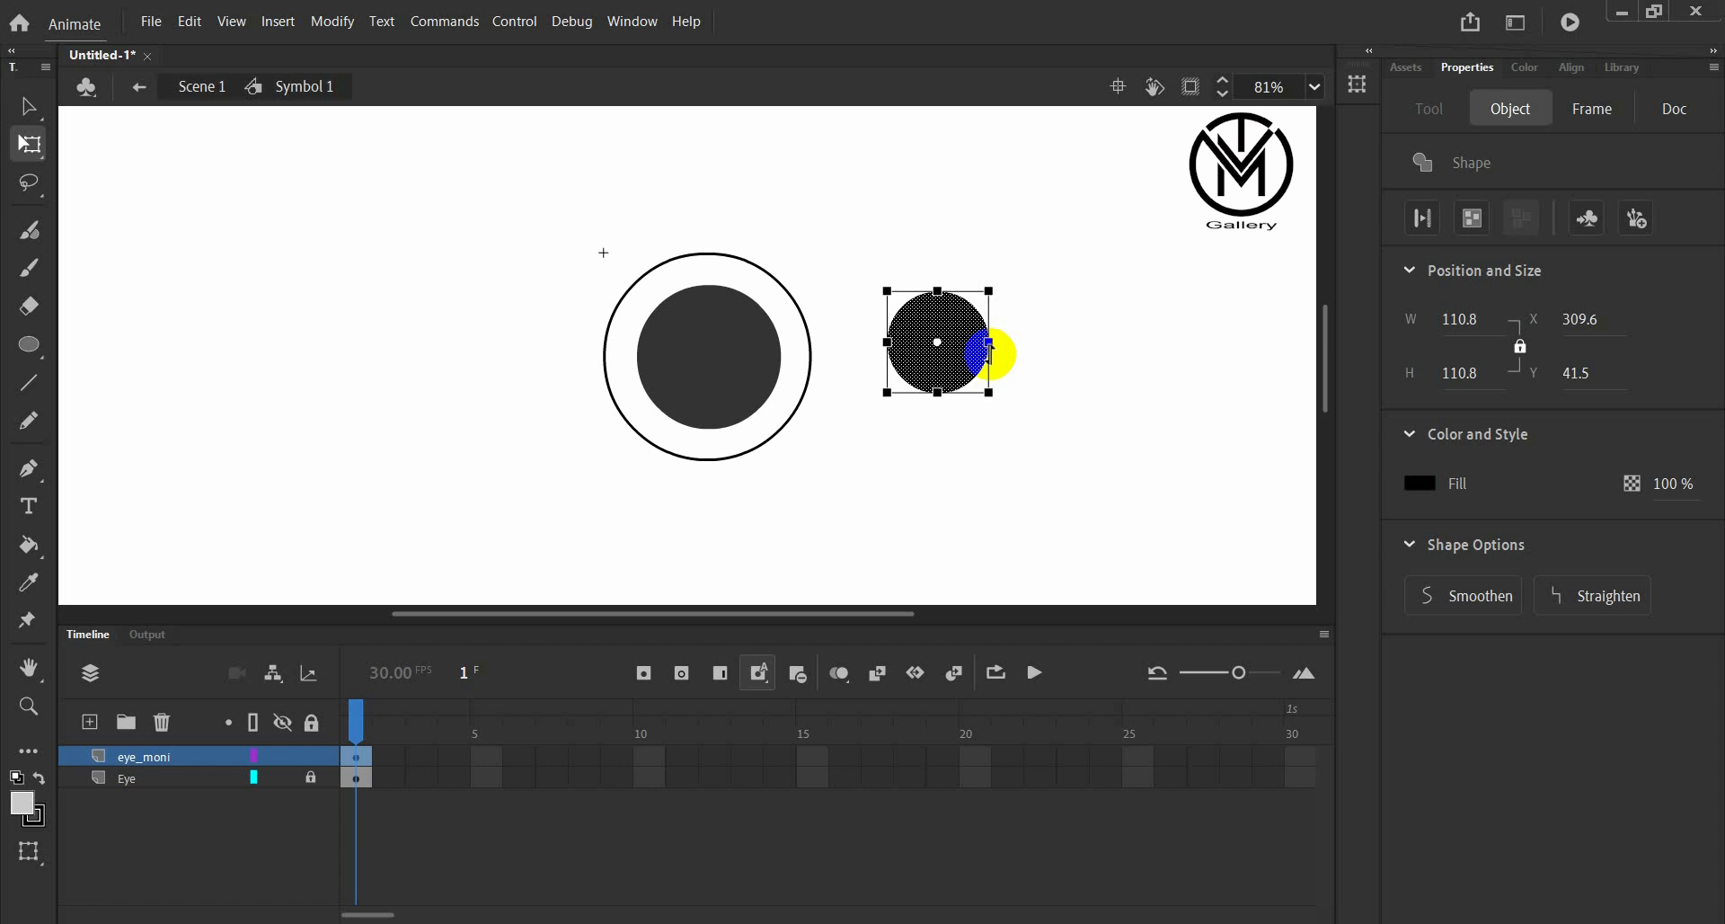
key("ctrl+g")
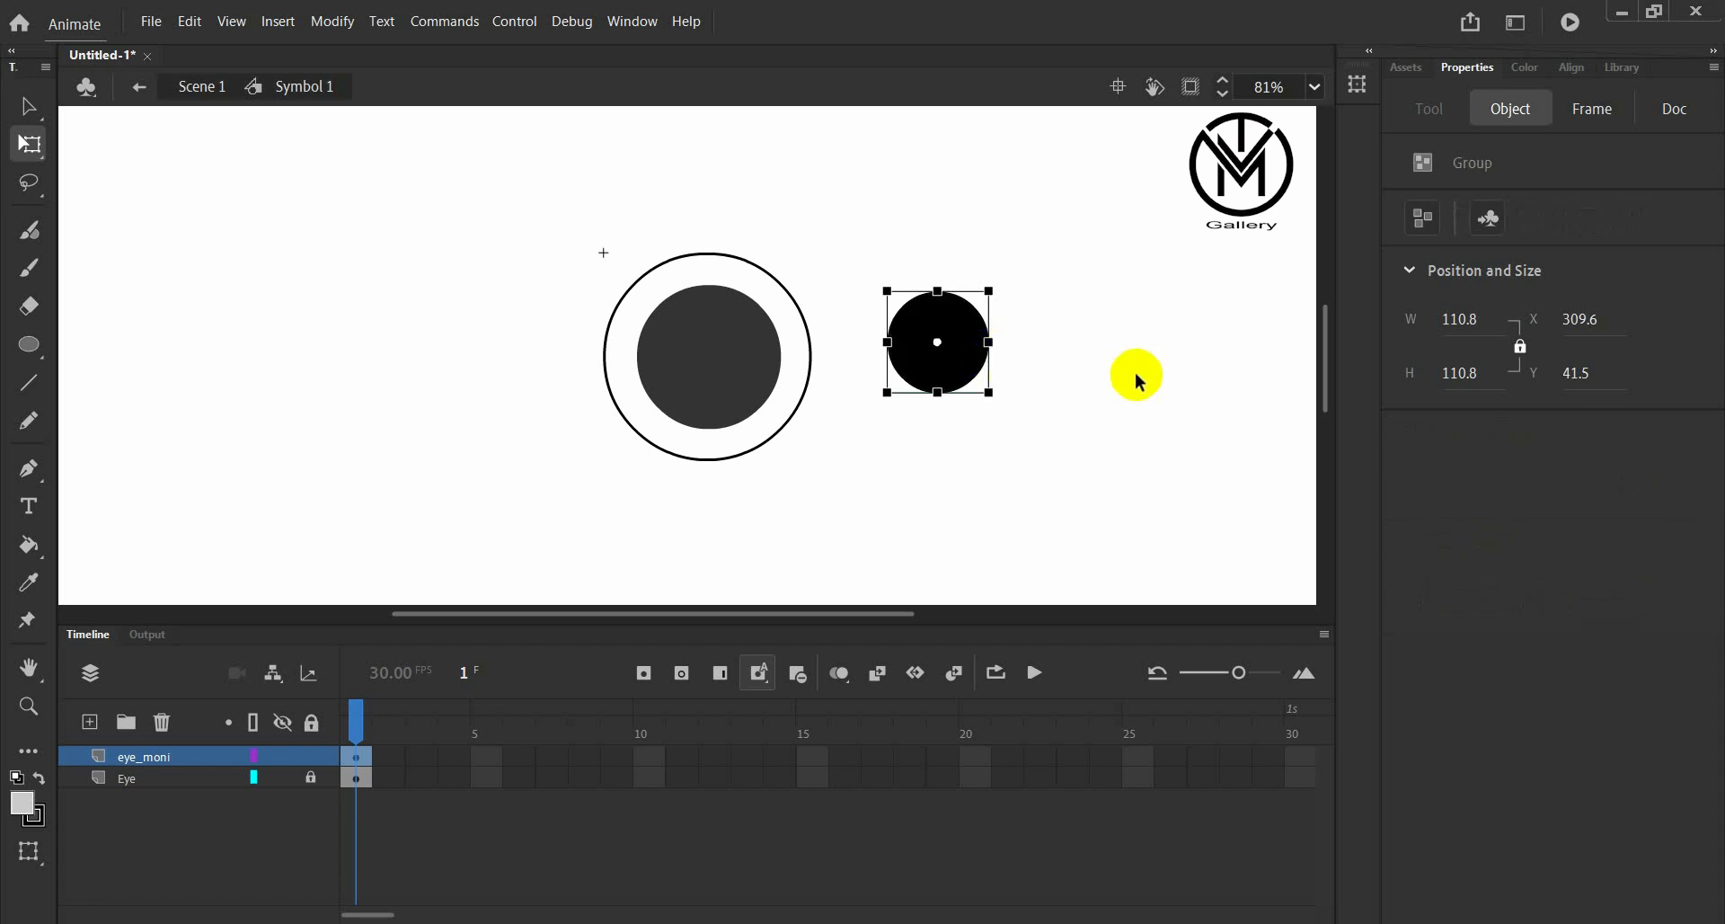
left_click(1136, 373)
left_click(949, 354)
left_click_drag(949, 354, 1022, 360)
left_click(779, 439)
left_click(1022, 487)
left_click(947, 450)
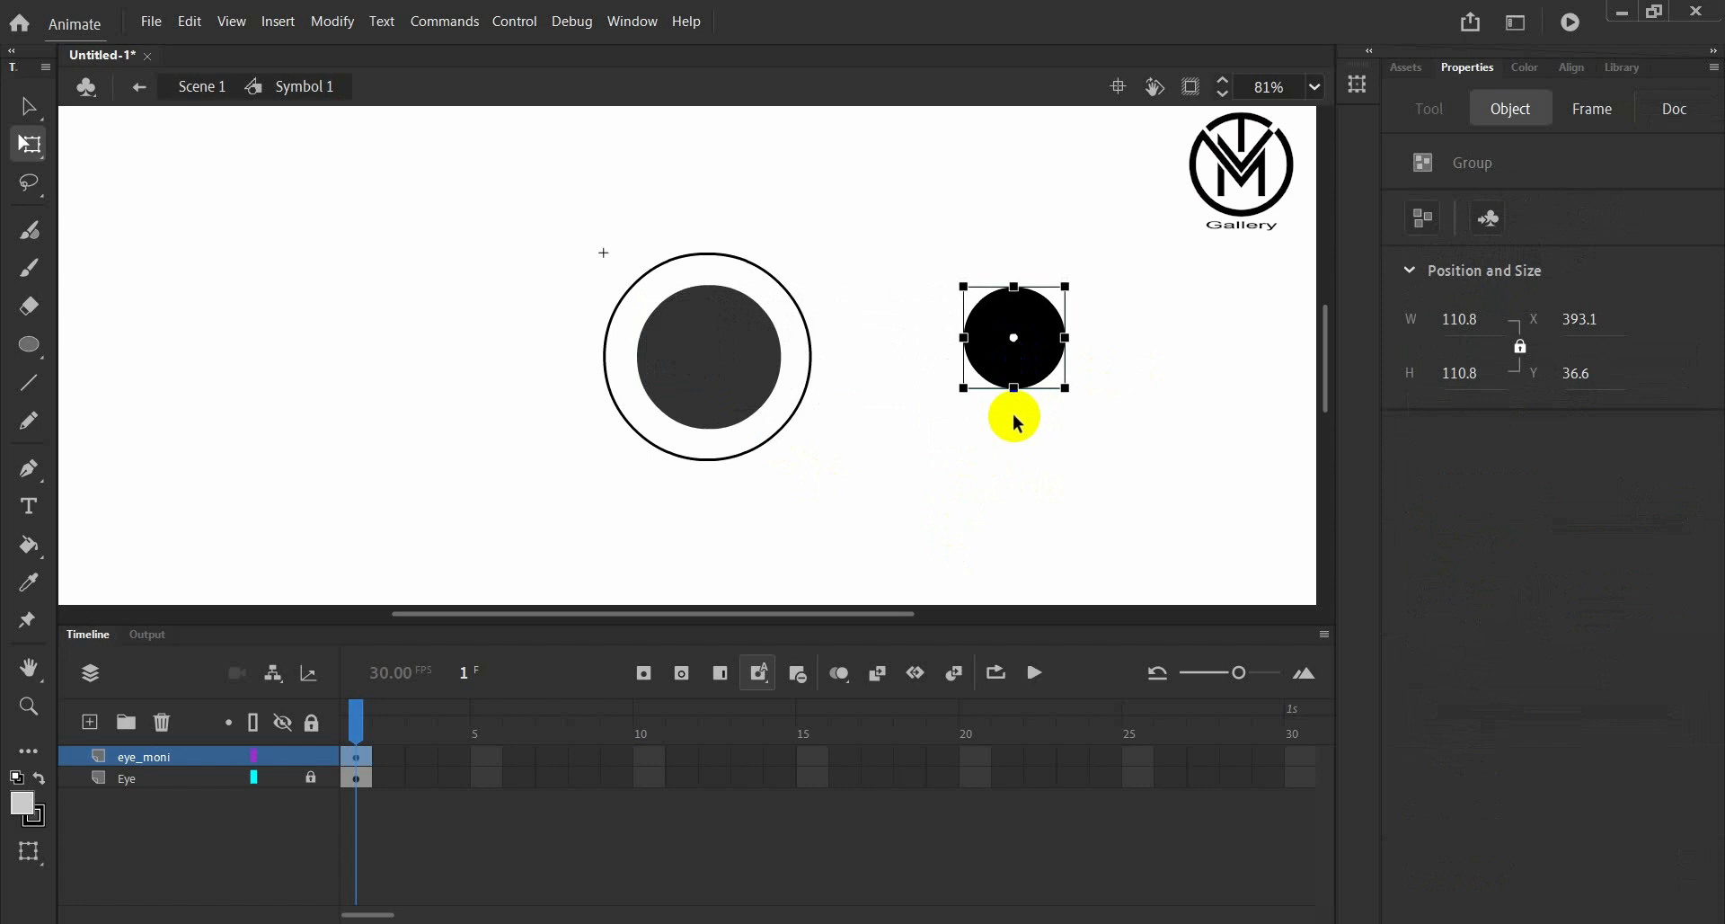
Break the black circle's group apart and place the loose shape over the pupil, deselecting it and moving it away to cut a hole
key("ctrl+b")
left_click(1046, 436)
left_click(1038, 341)
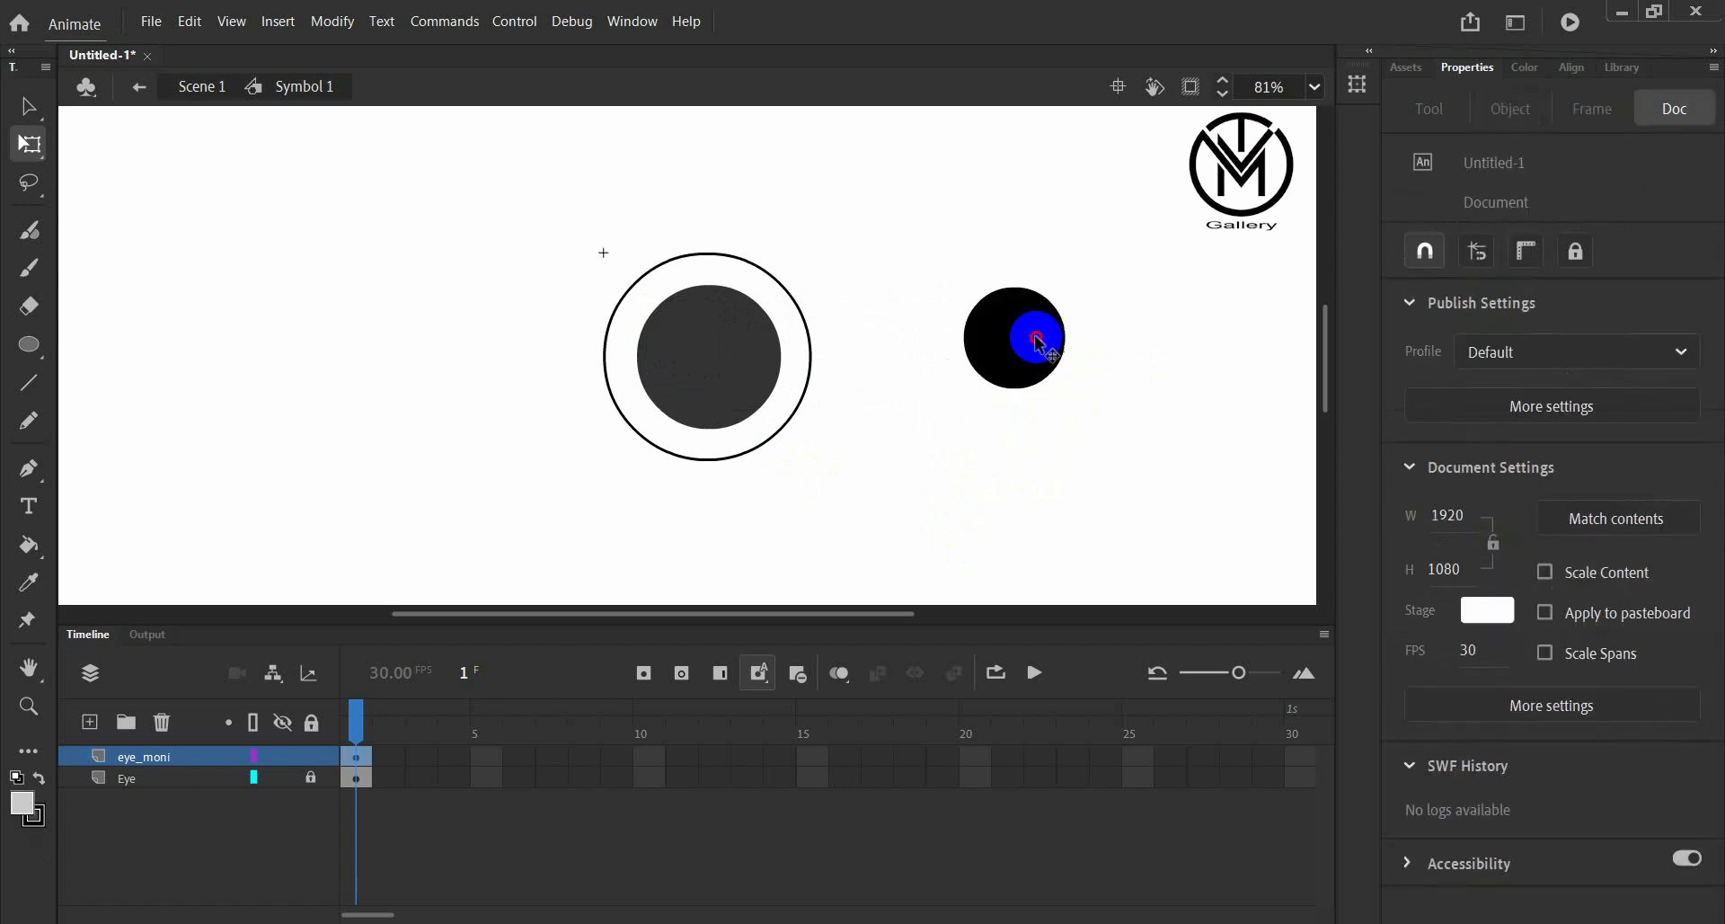
left_click_drag(1031, 339, 934, 339)
left_click(859, 428)
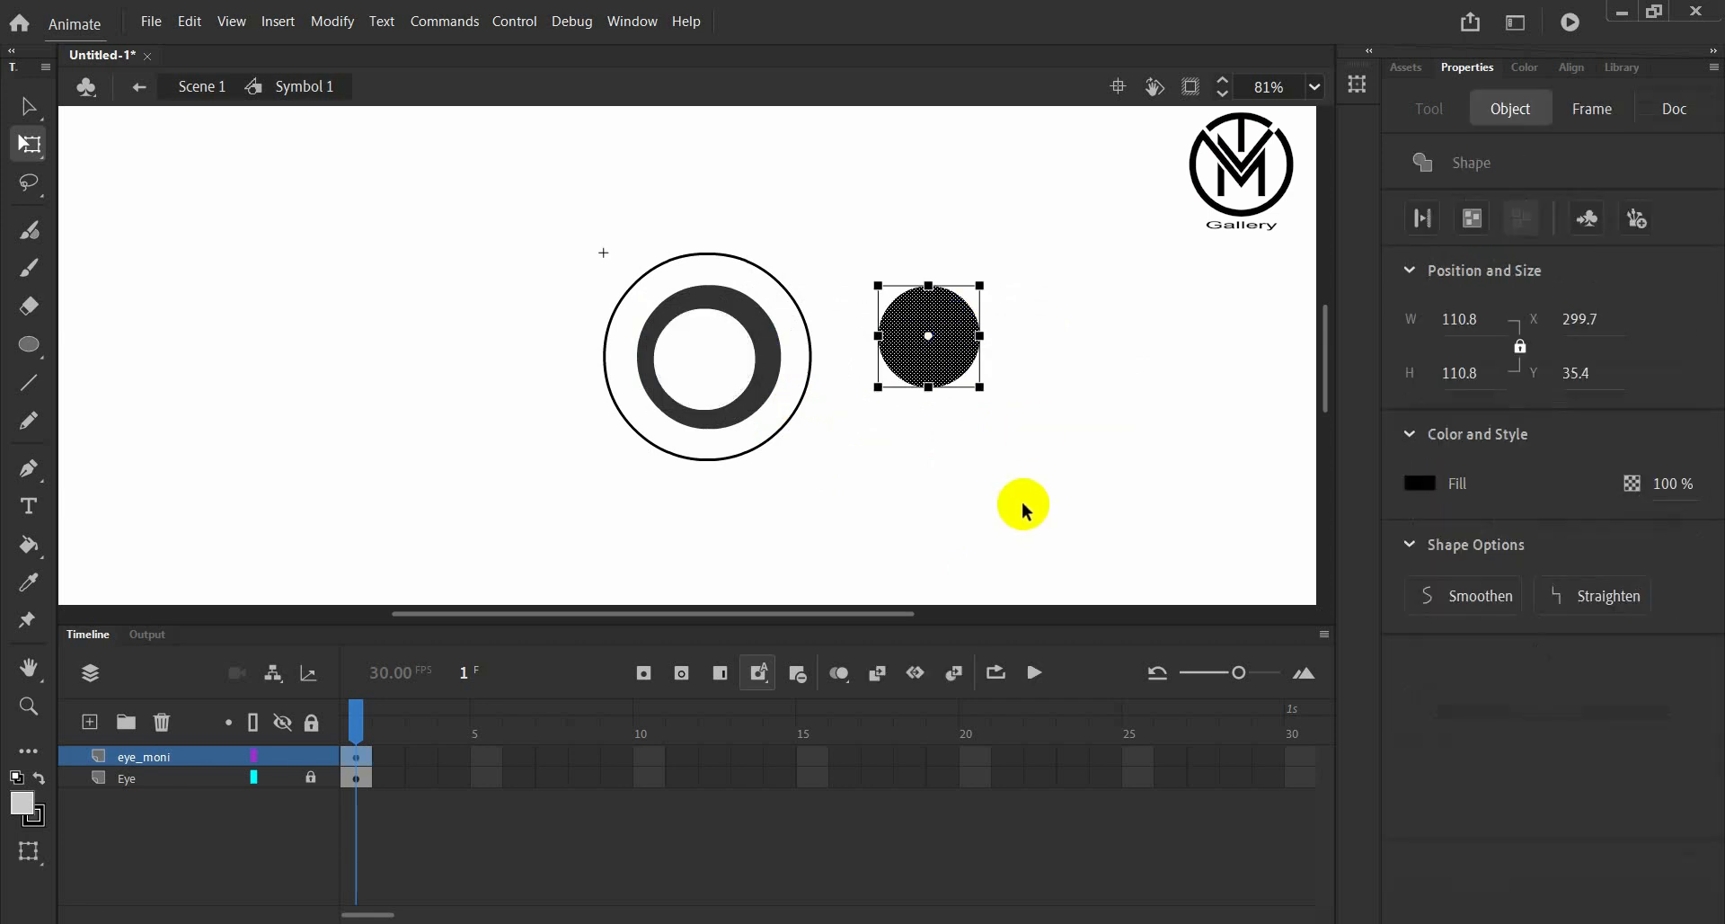
Undo the hole cut in the dark grey circle and group the black circle again
key("ctrl+z")
key("ctrl+z")
key("ctrl+z")
key("ctrl+z")
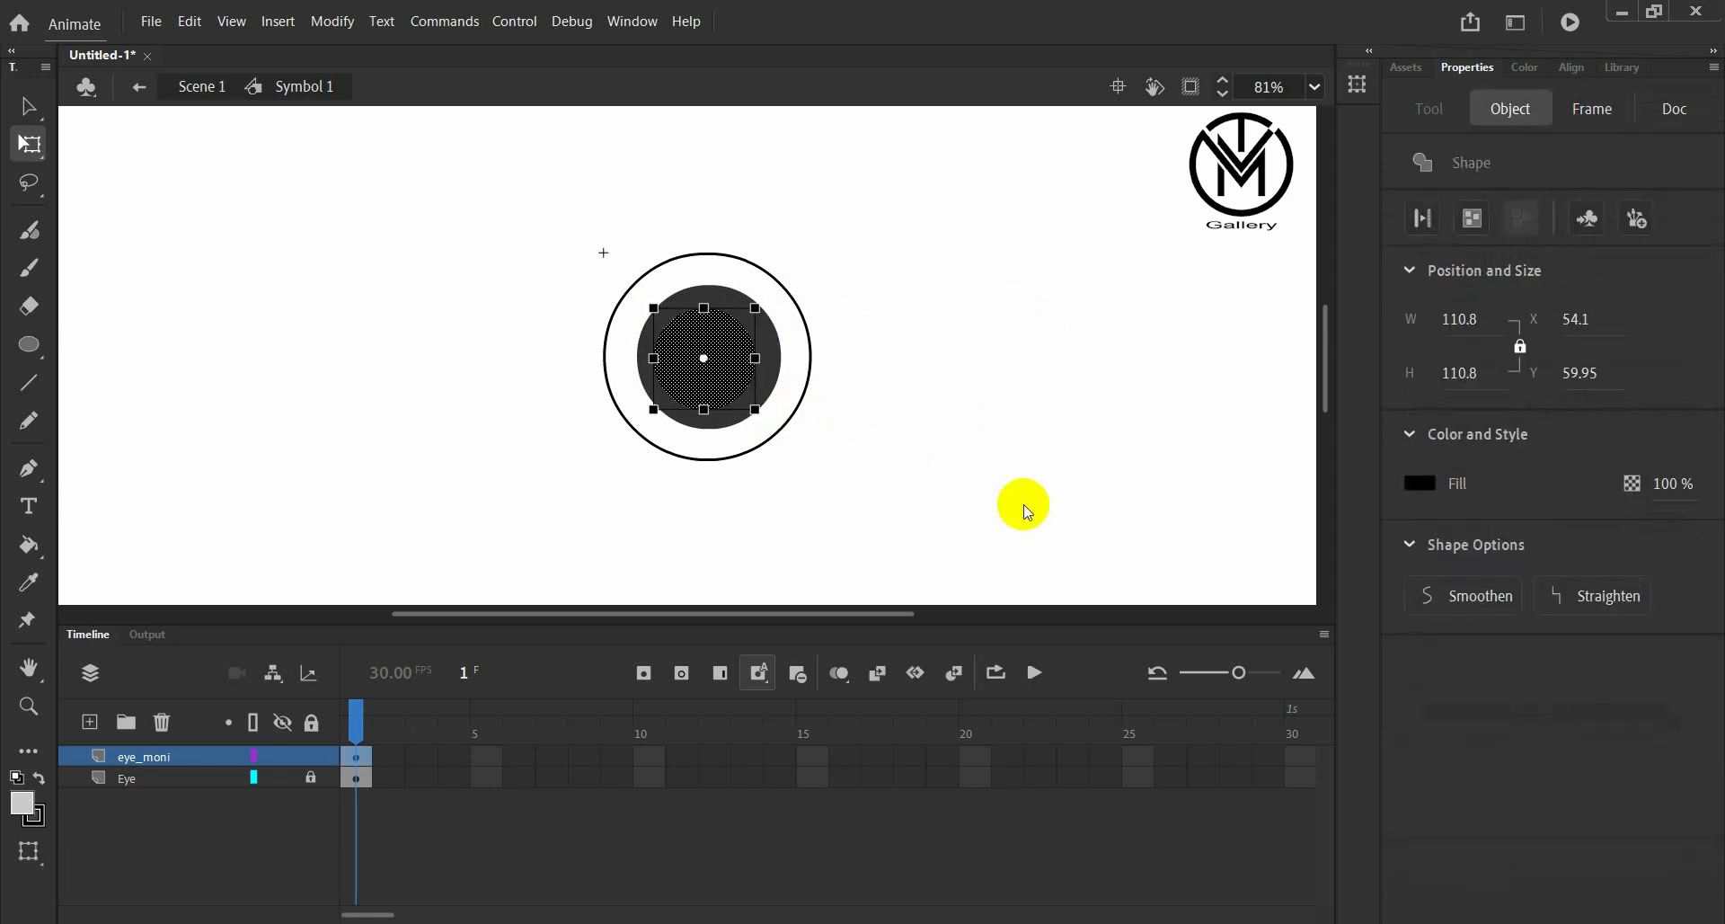
left_click(1024, 507)
left_click(1020, 346)
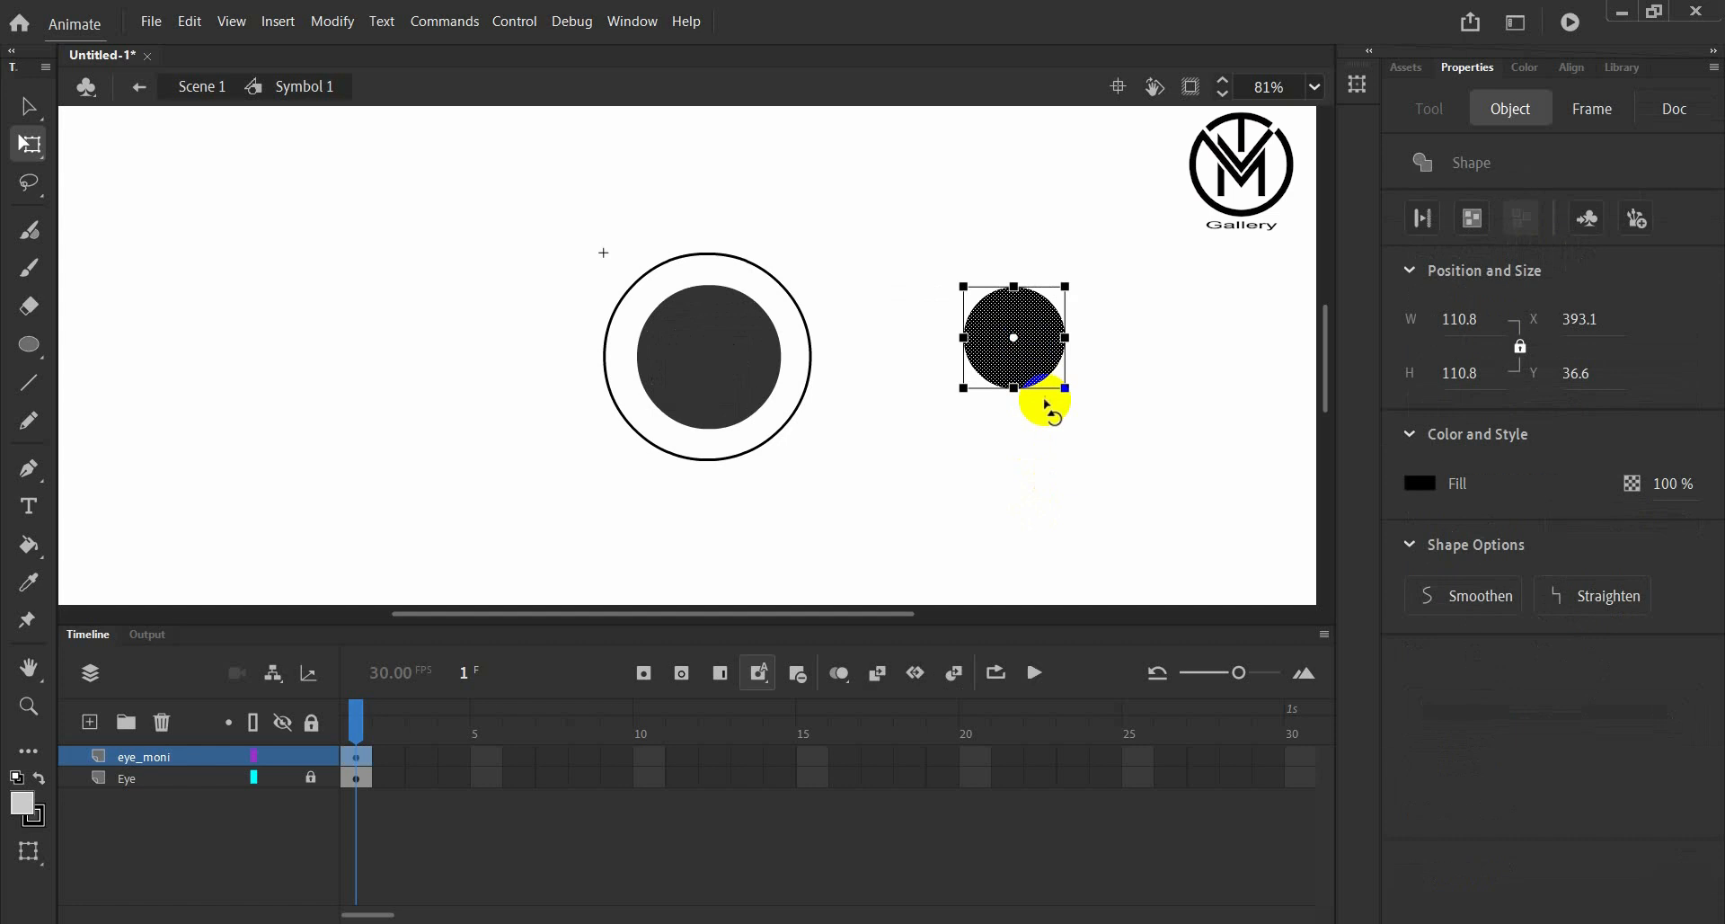
key("ctrl+g")
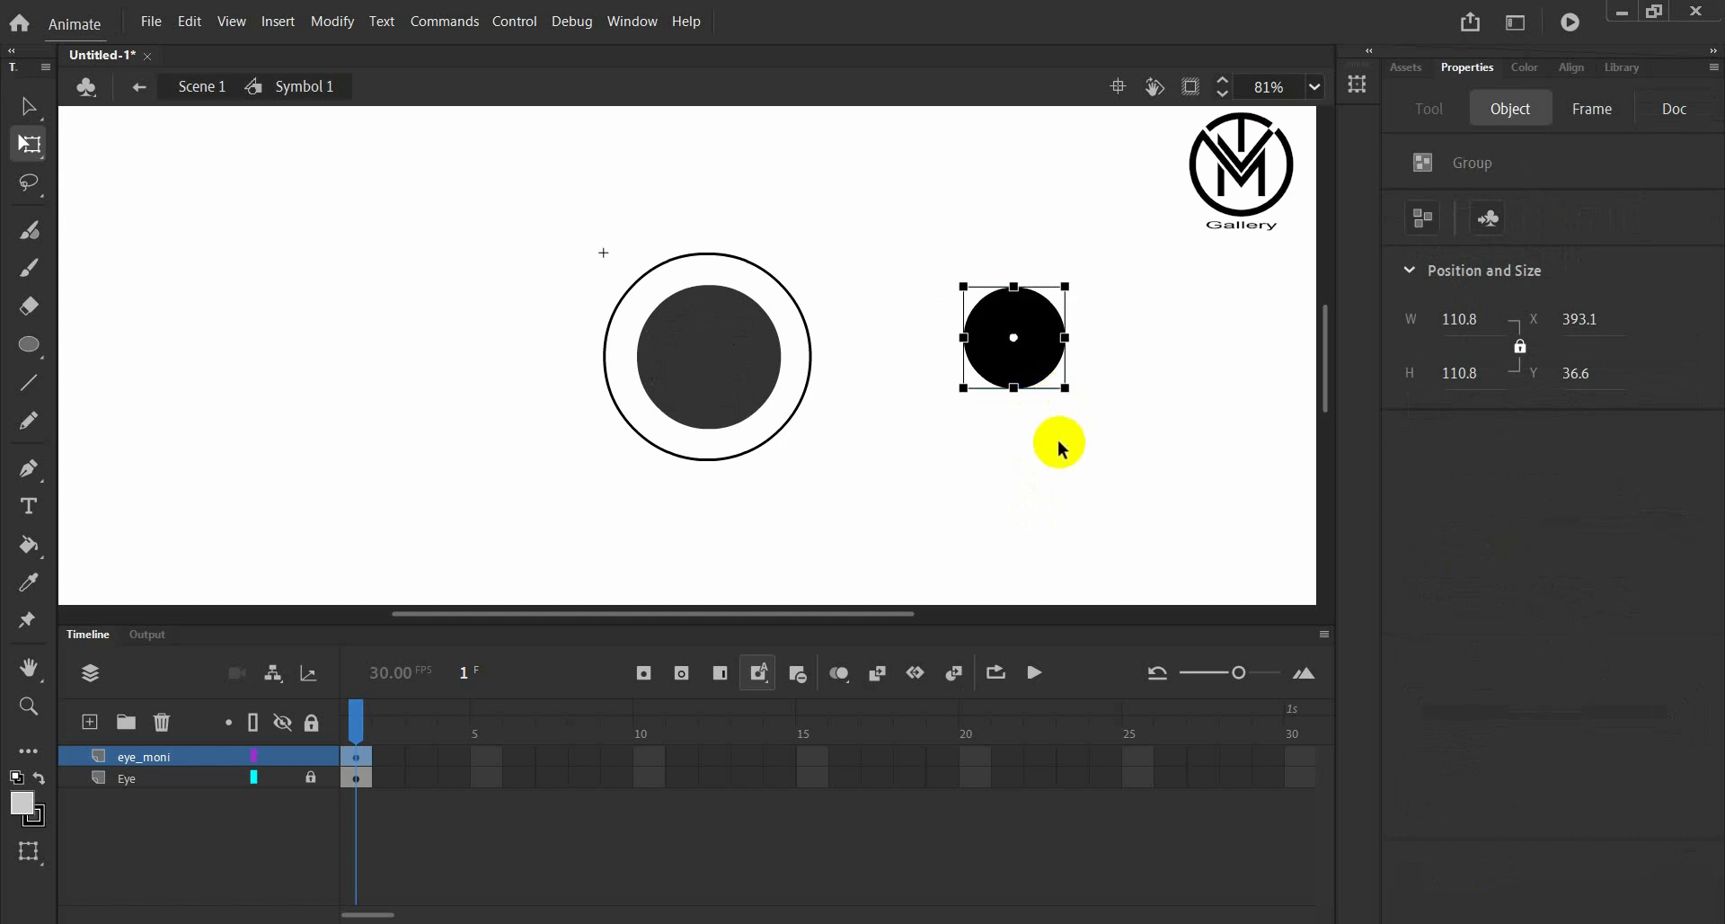
left_click(1128, 485)
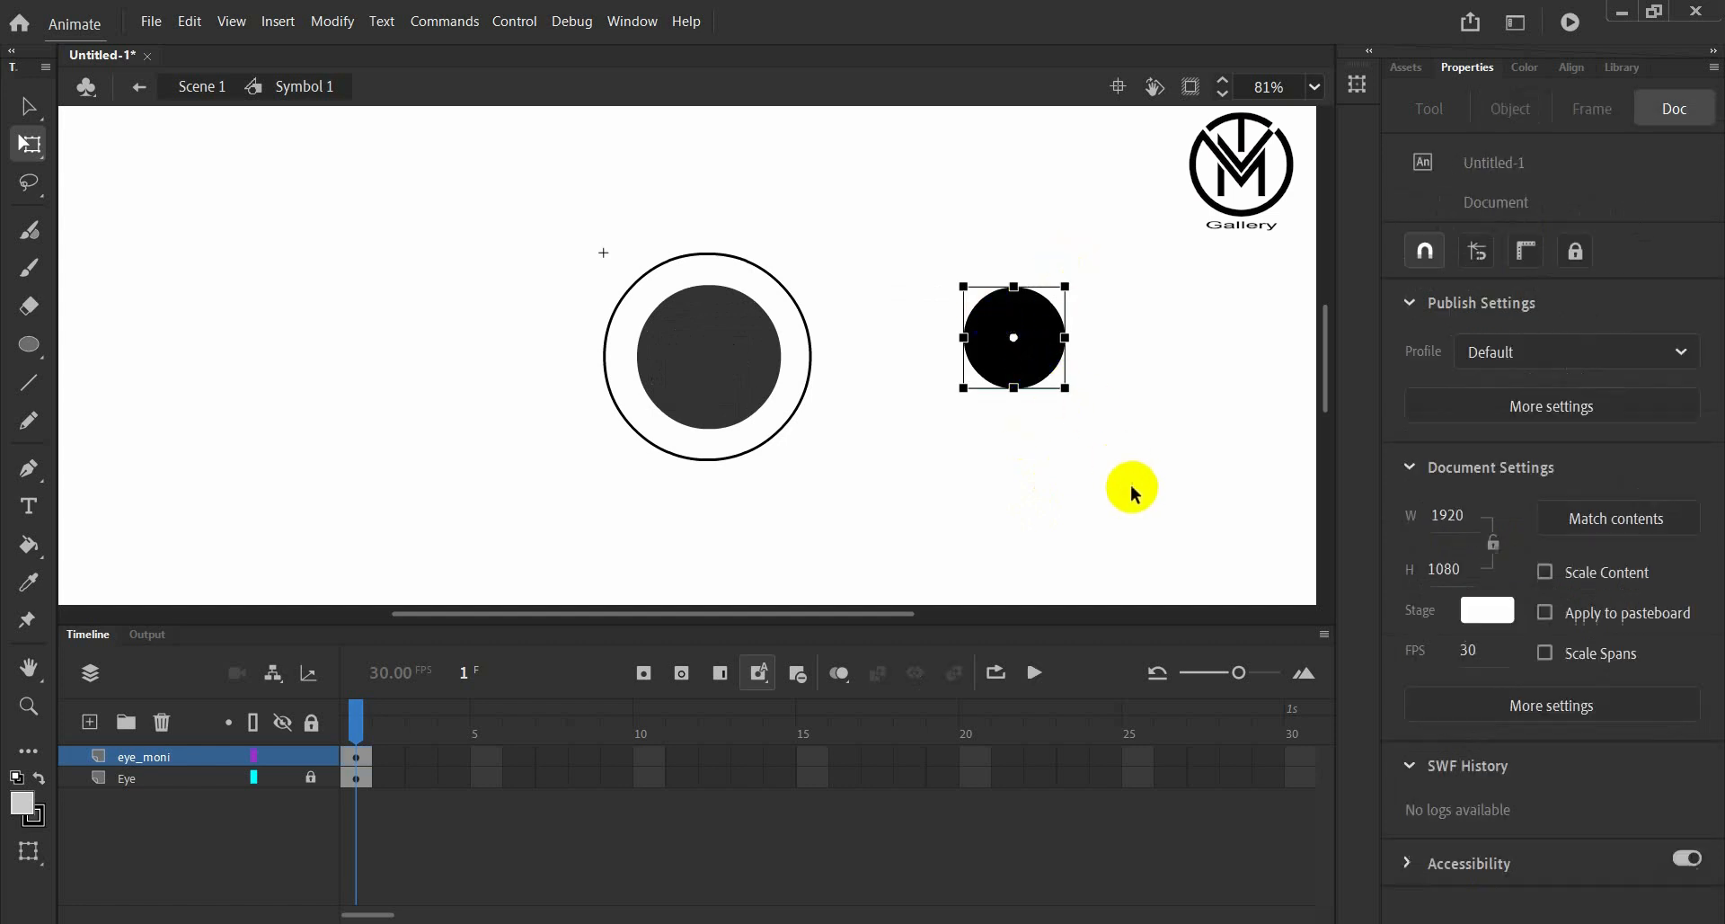
Place the grouped black circle over the dark grey circle and centre it, at about X 57.85, Y 59.75
left_click_drag(1011, 339, 729, 366)
left_click(943, 456)
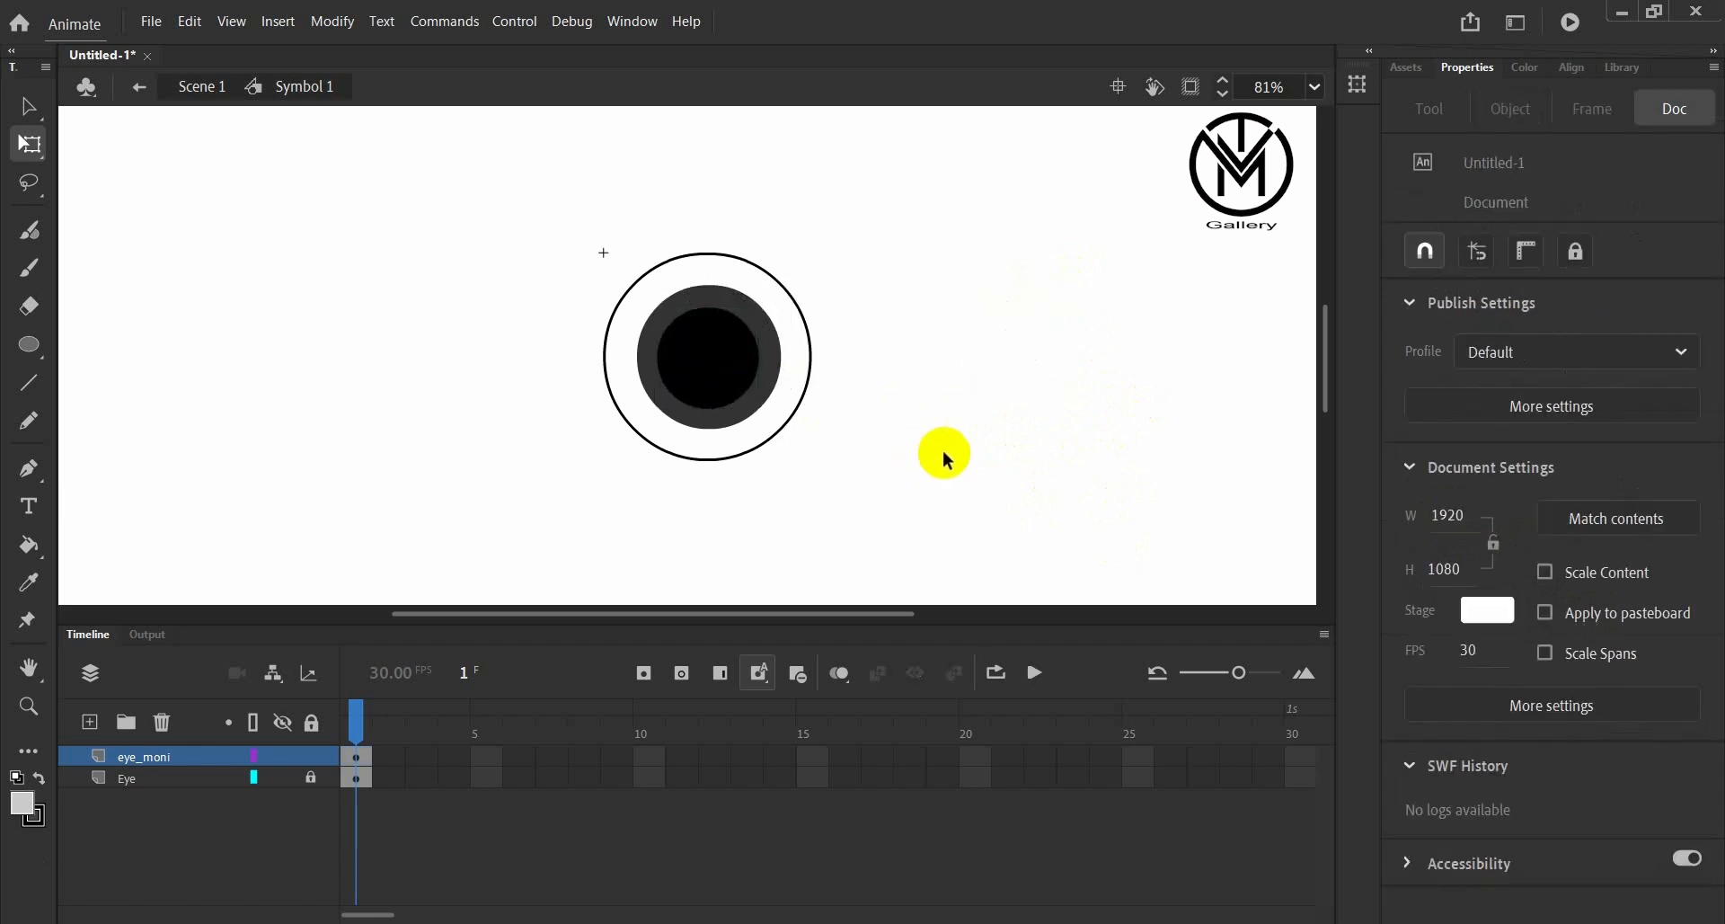
scroll(926, 418, "up", 5)
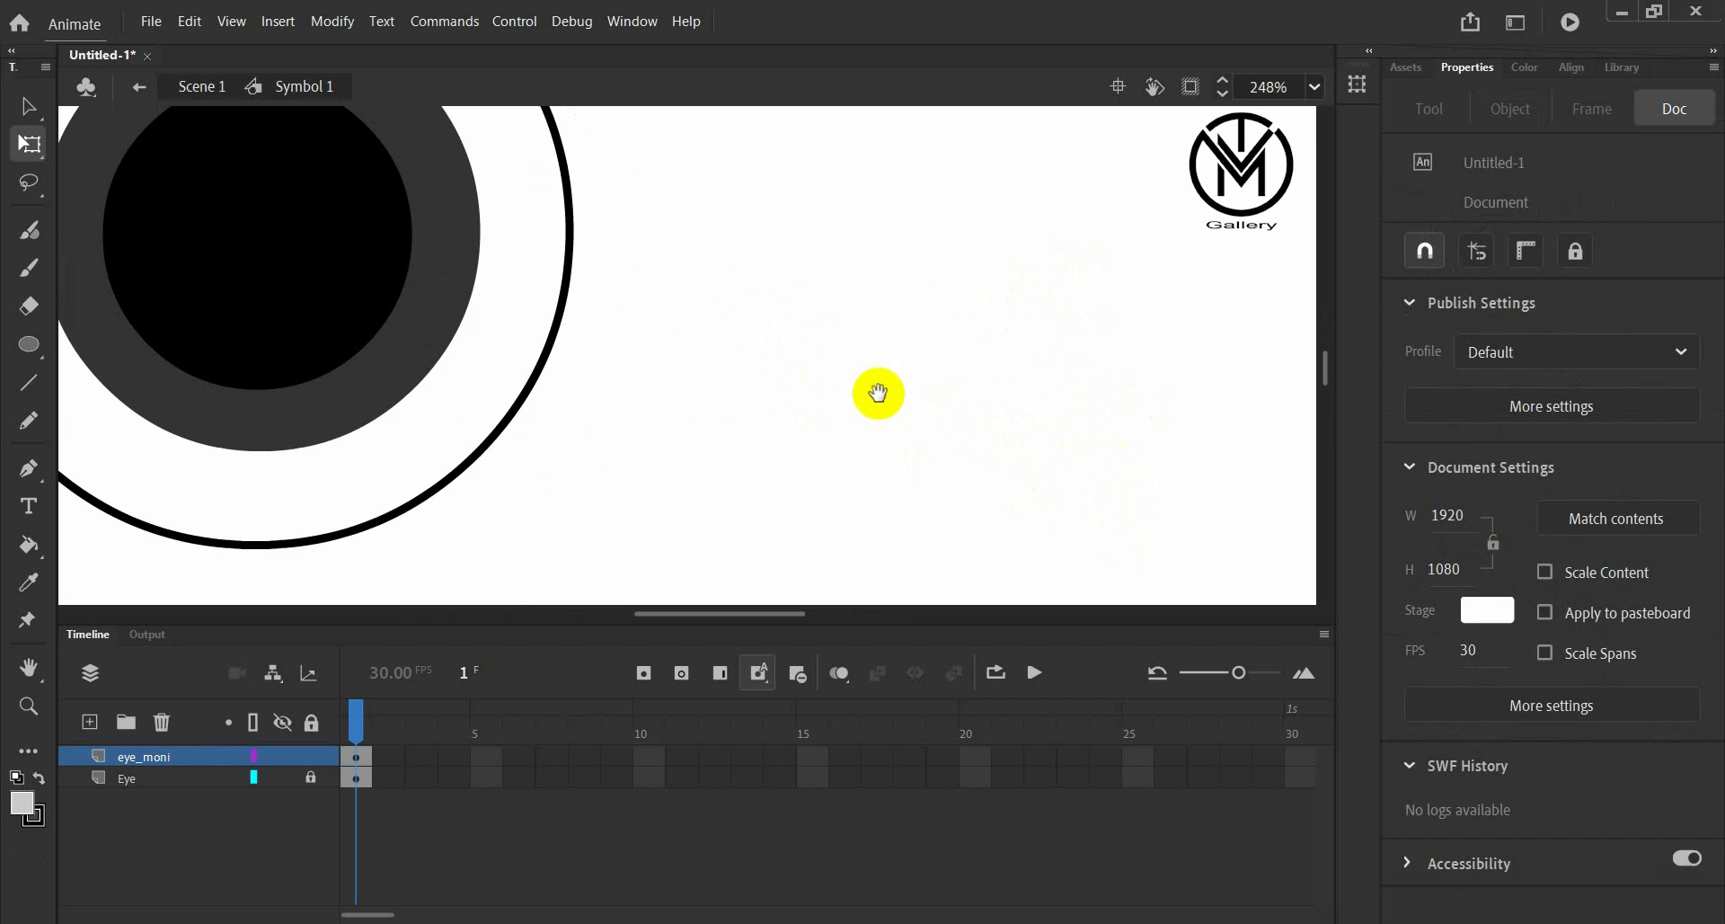
left_click_drag(778, 317, 1213, 415)
left_click_drag(704, 352, 708, 345)
left_click(1168, 391)
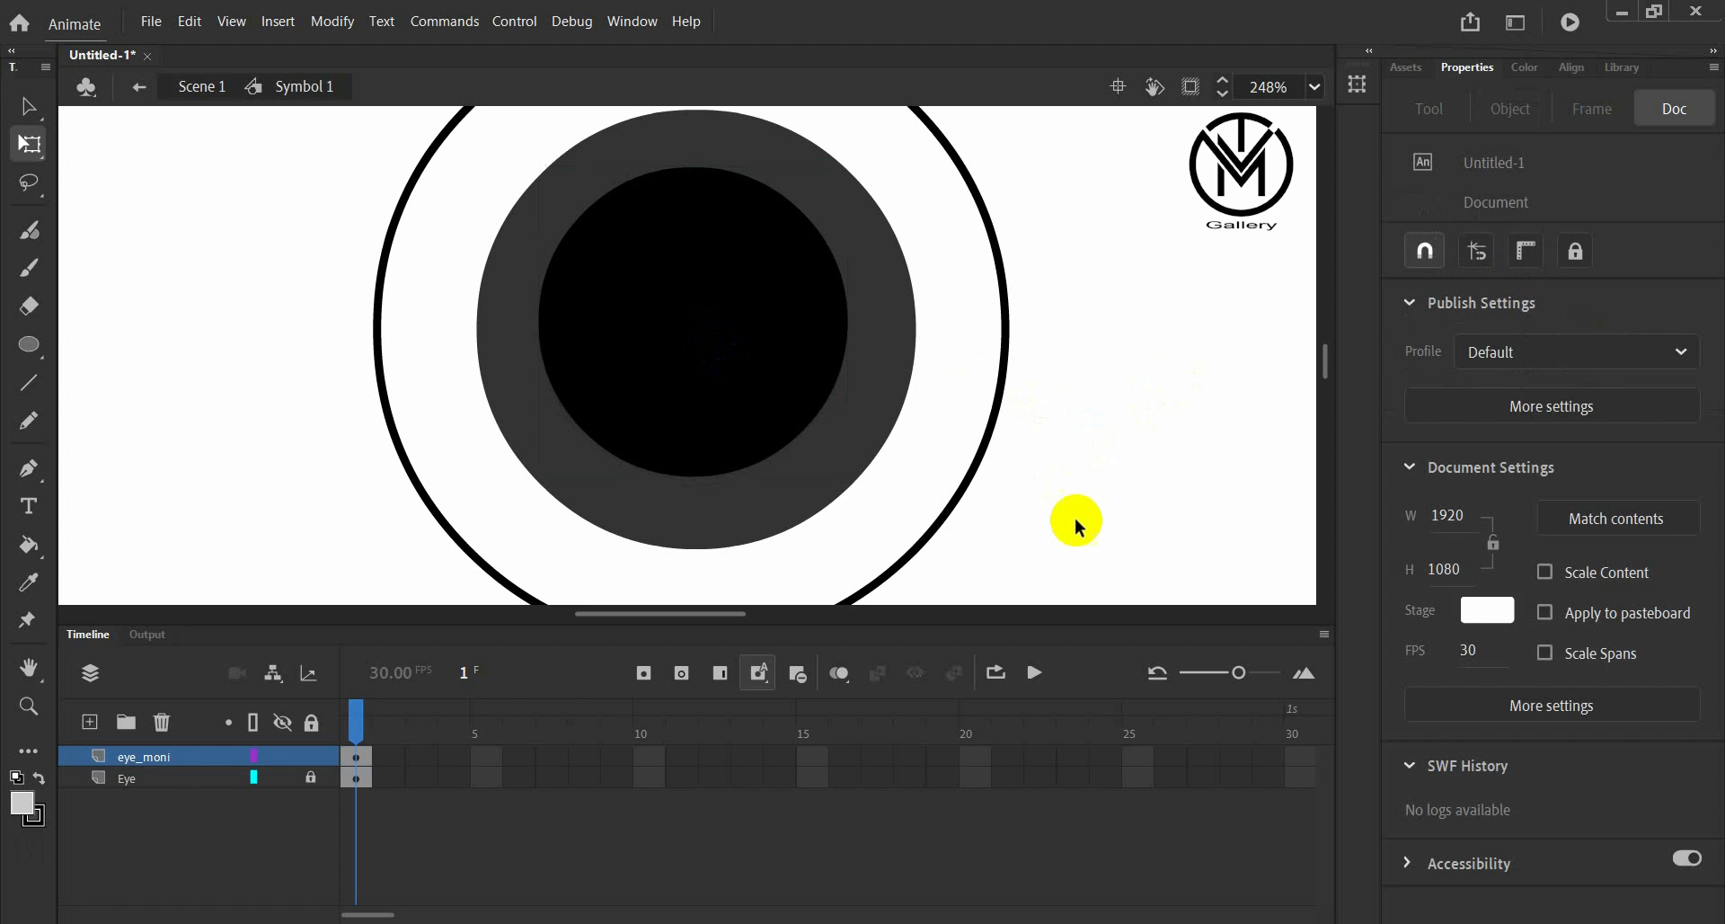
scroll(943, 470, "down", 2)
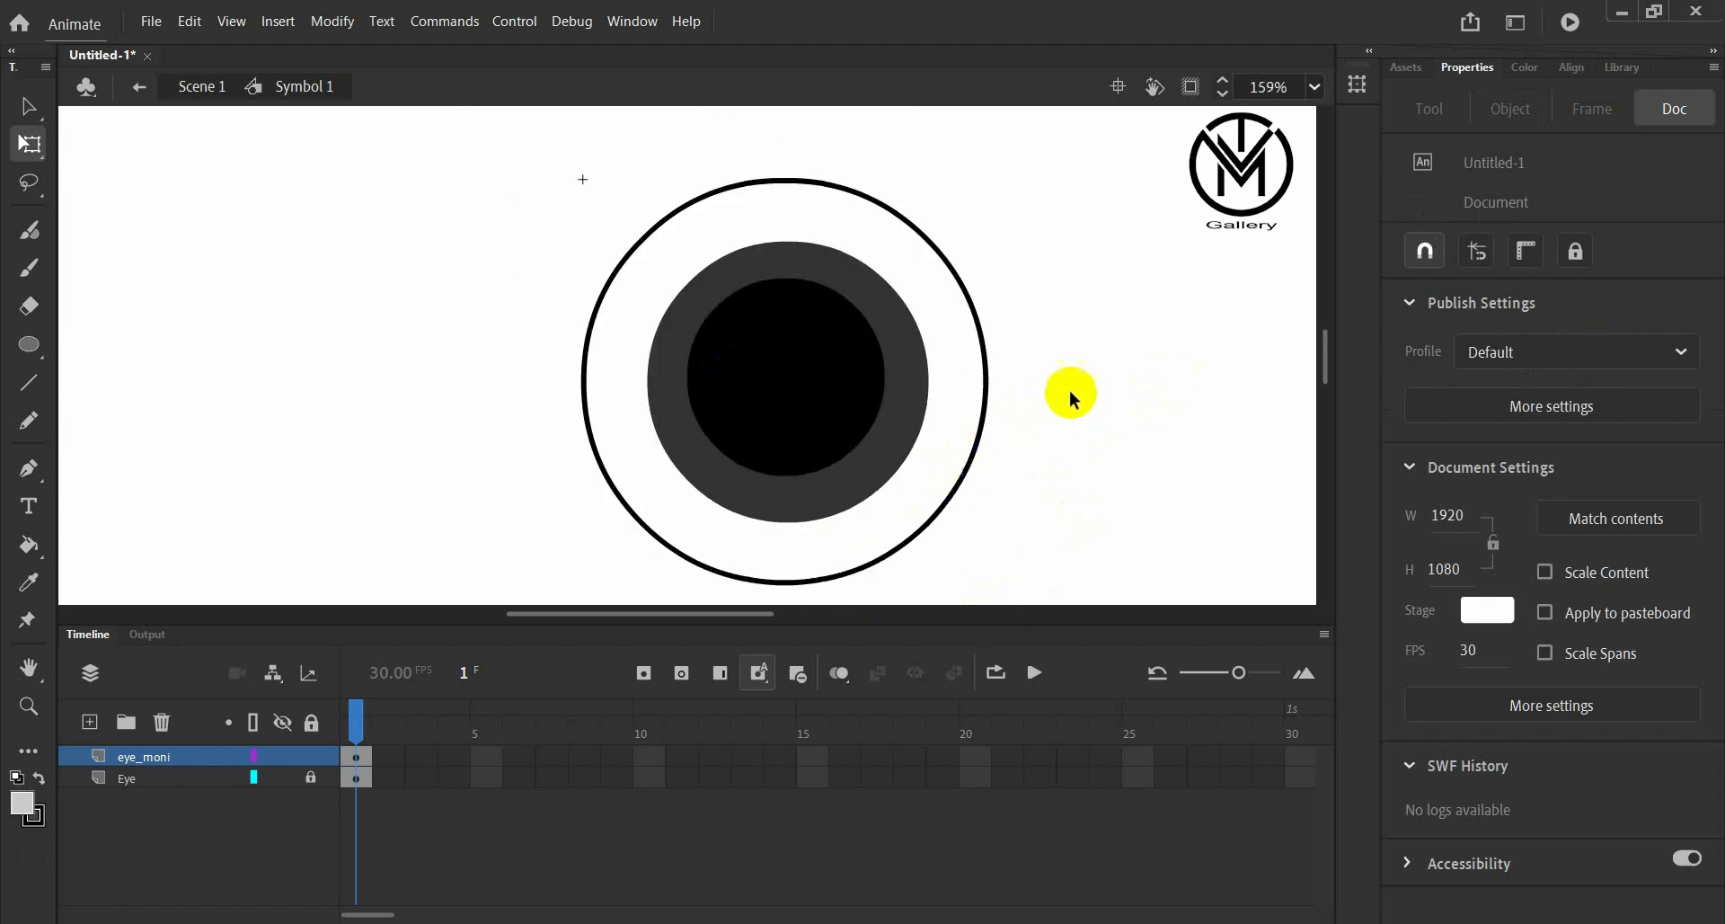
left_click_drag(815, 352, 821, 359)
left_click(1119, 437)
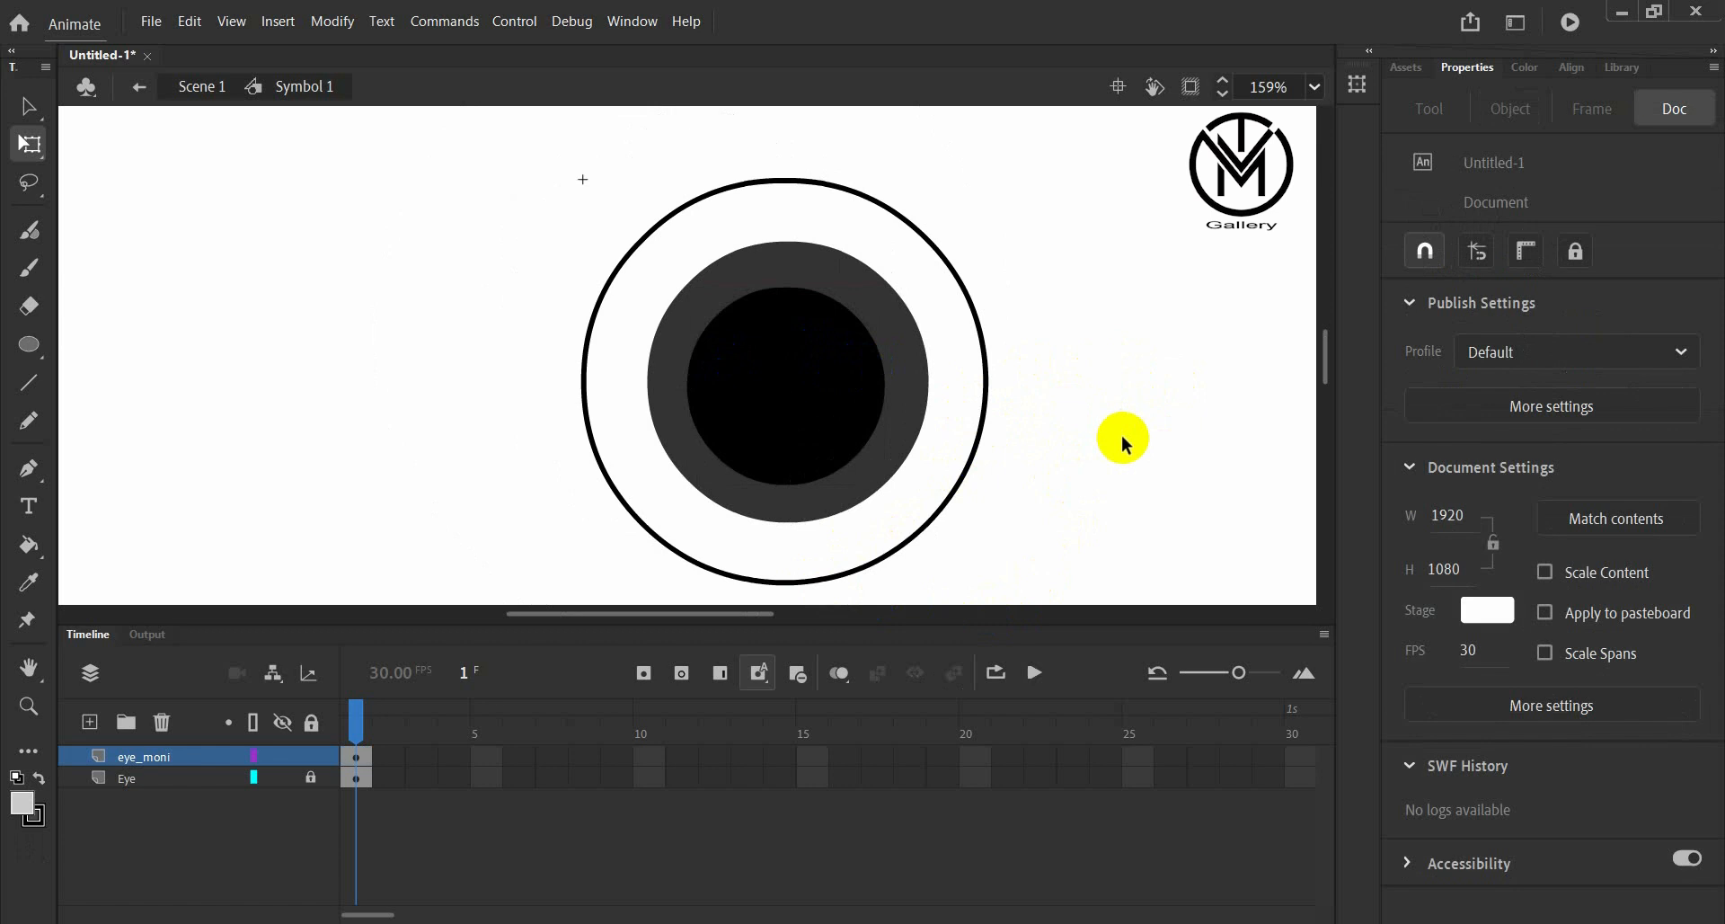
Duplicate the grouped black circle to an empty area above and beside the eye, at about X 297.6, Y -200
scroll(1121, 436, "down", 2)
scroll(1121, 434, "down", 1)
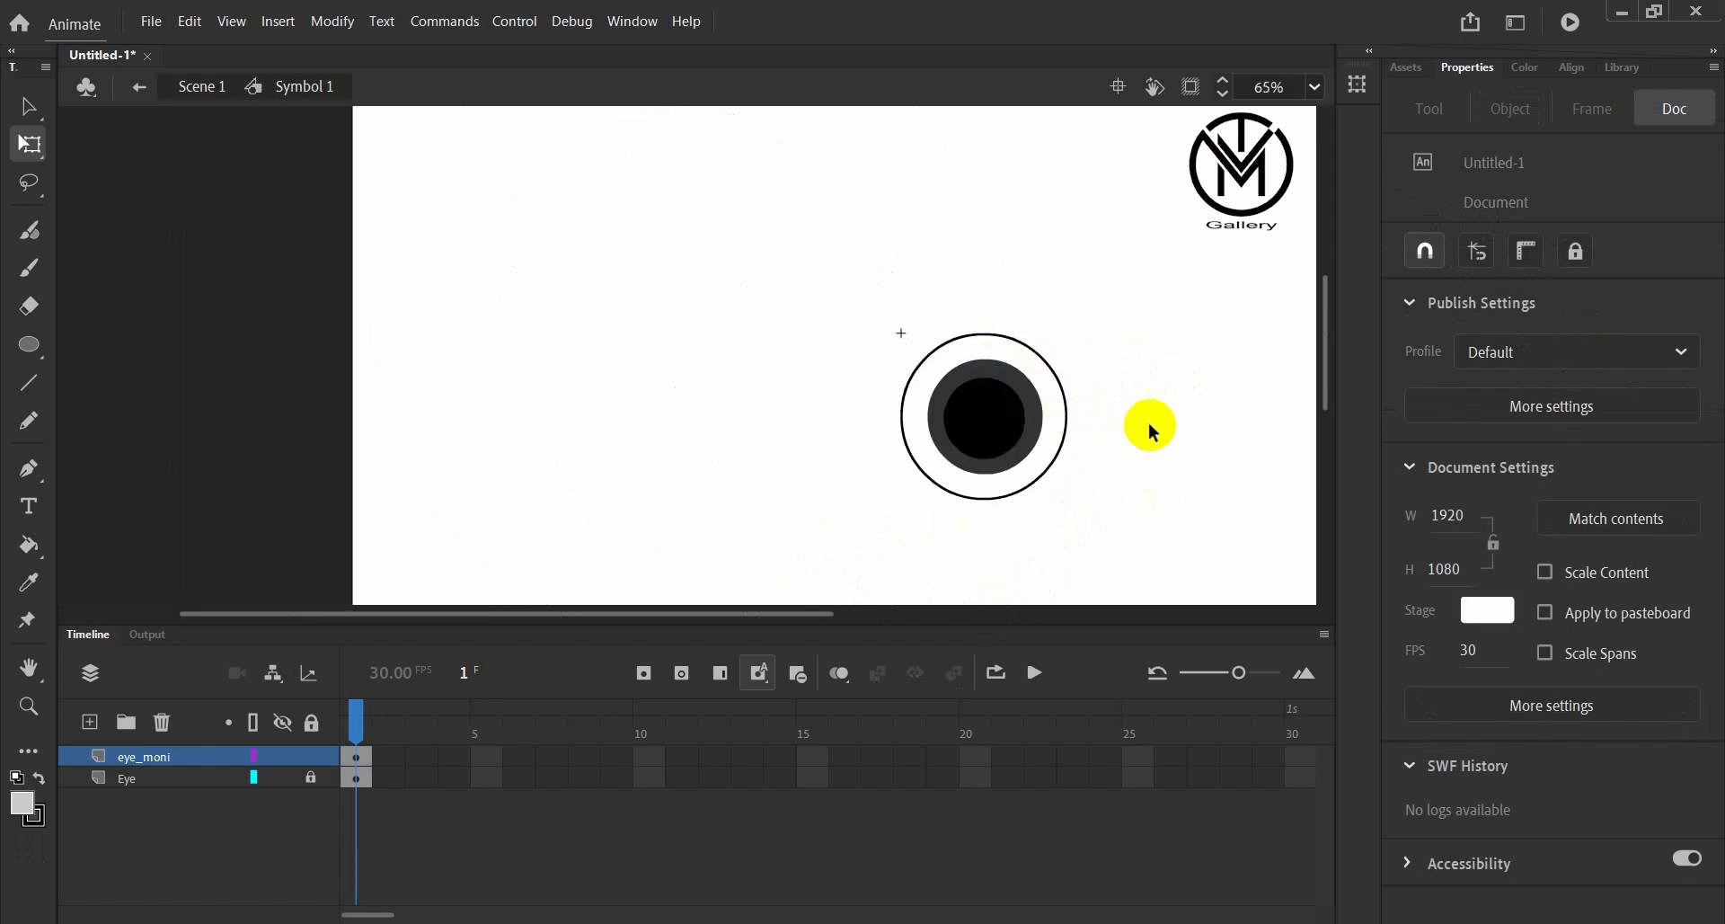
left_click(997, 418)
left_click_drag(997, 418, 1003, 424)
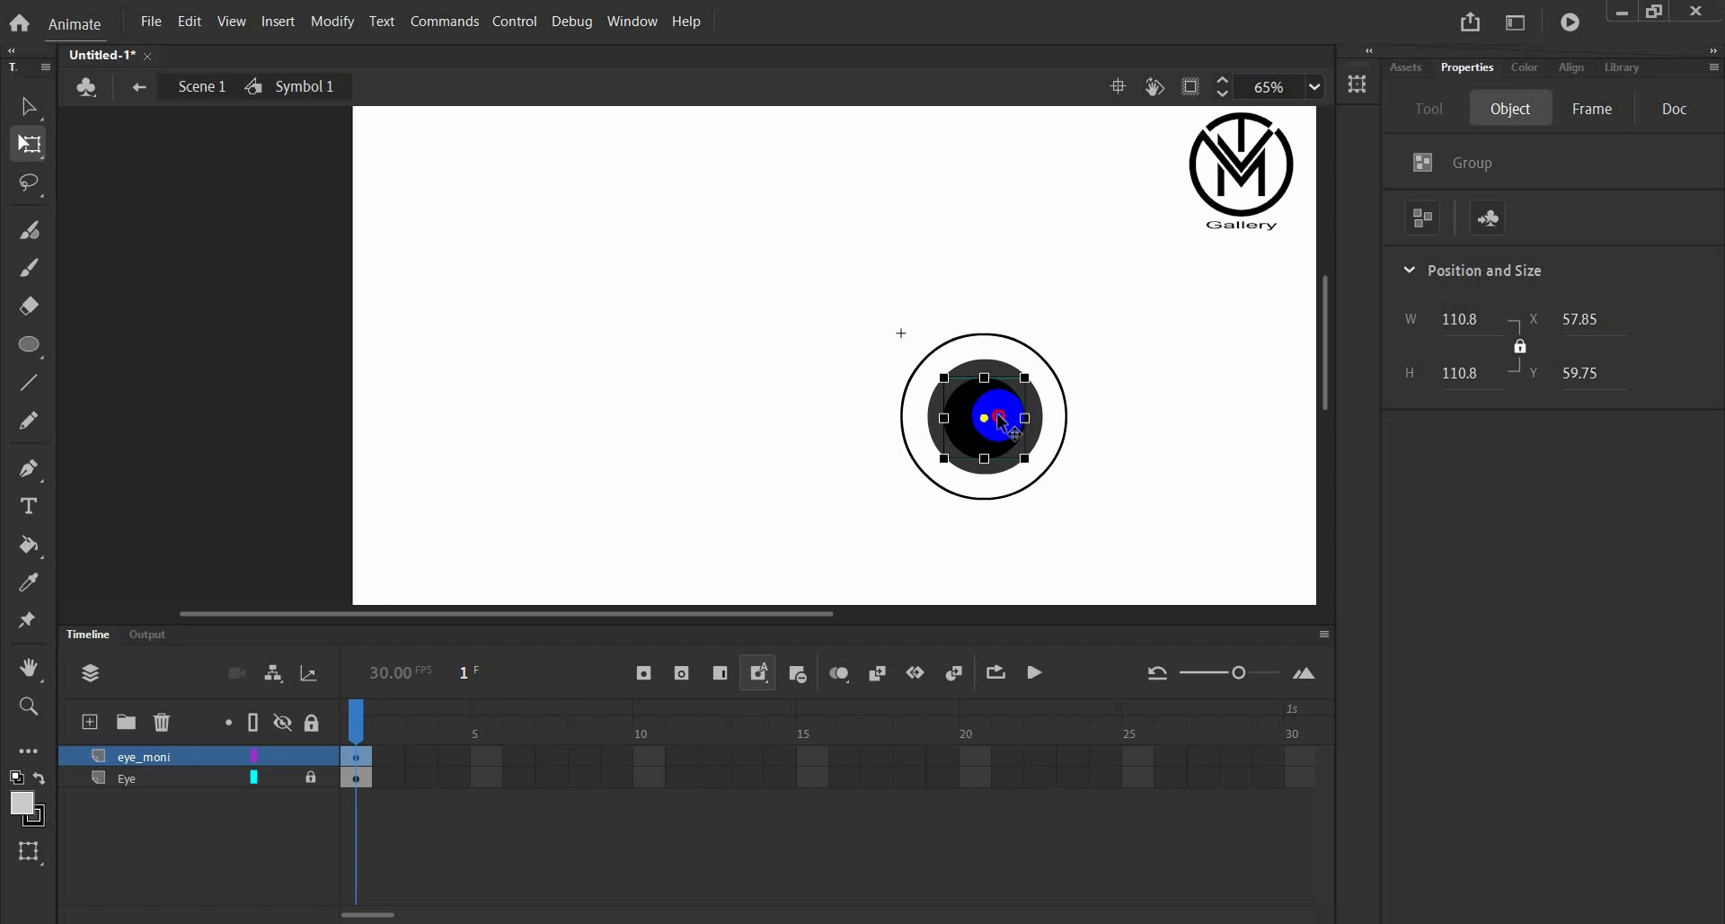
left_click_drag(1010, 418, 1177, 227)
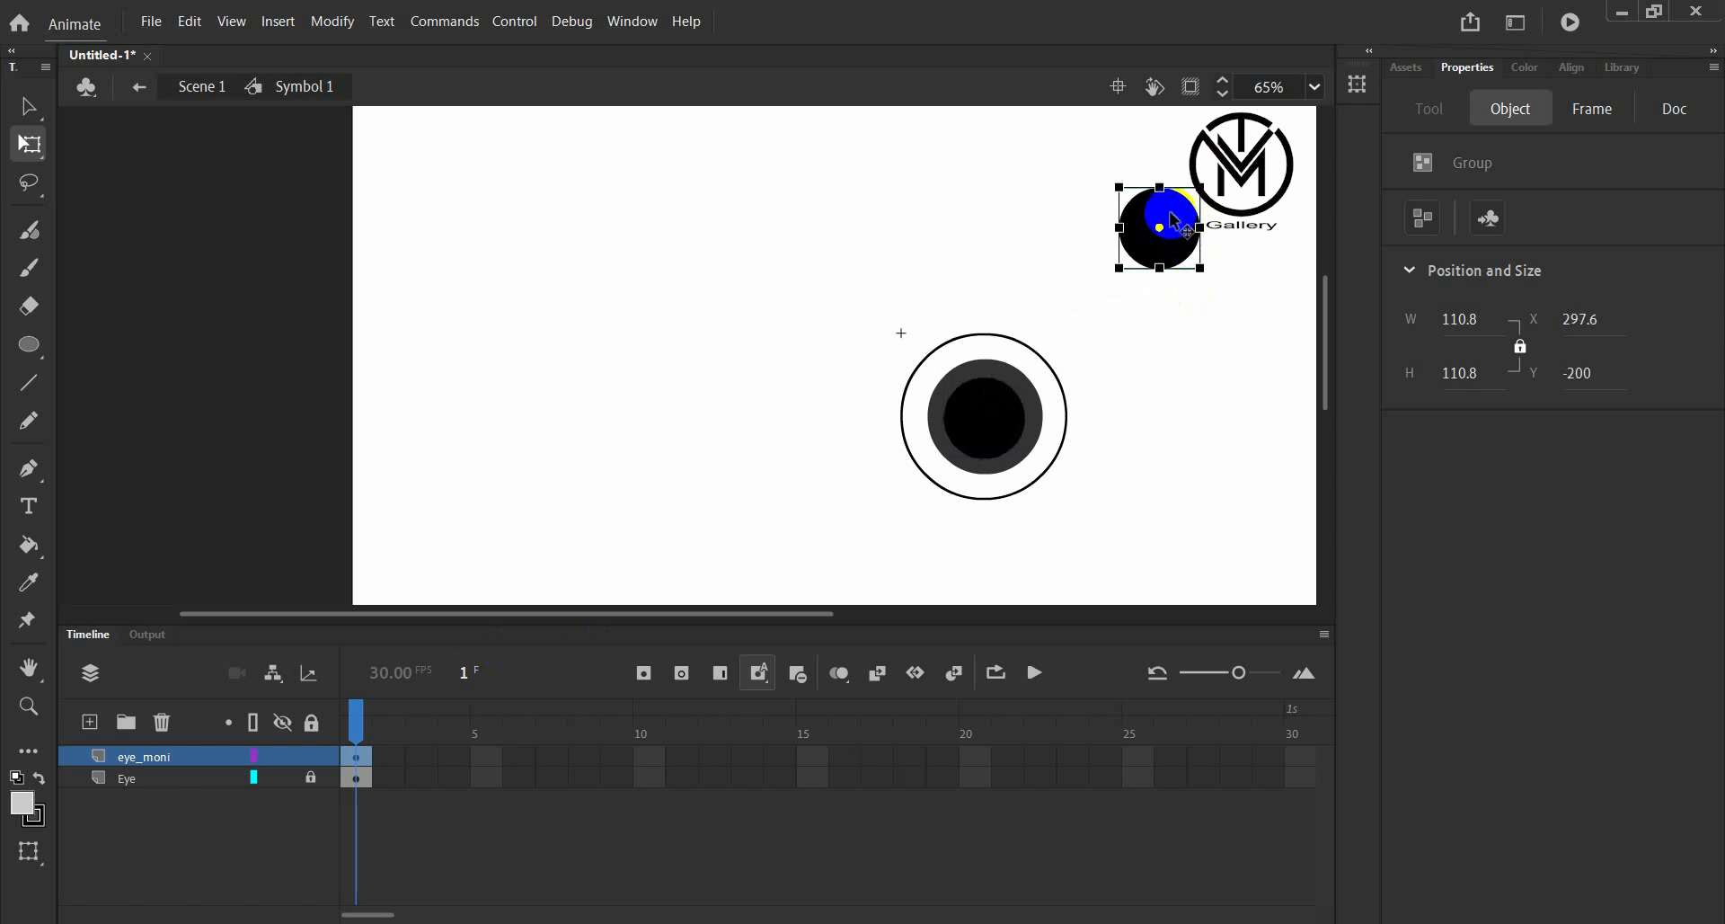
Try to change the duplicated group's fill to white without opening the group
left_click(23, 800)
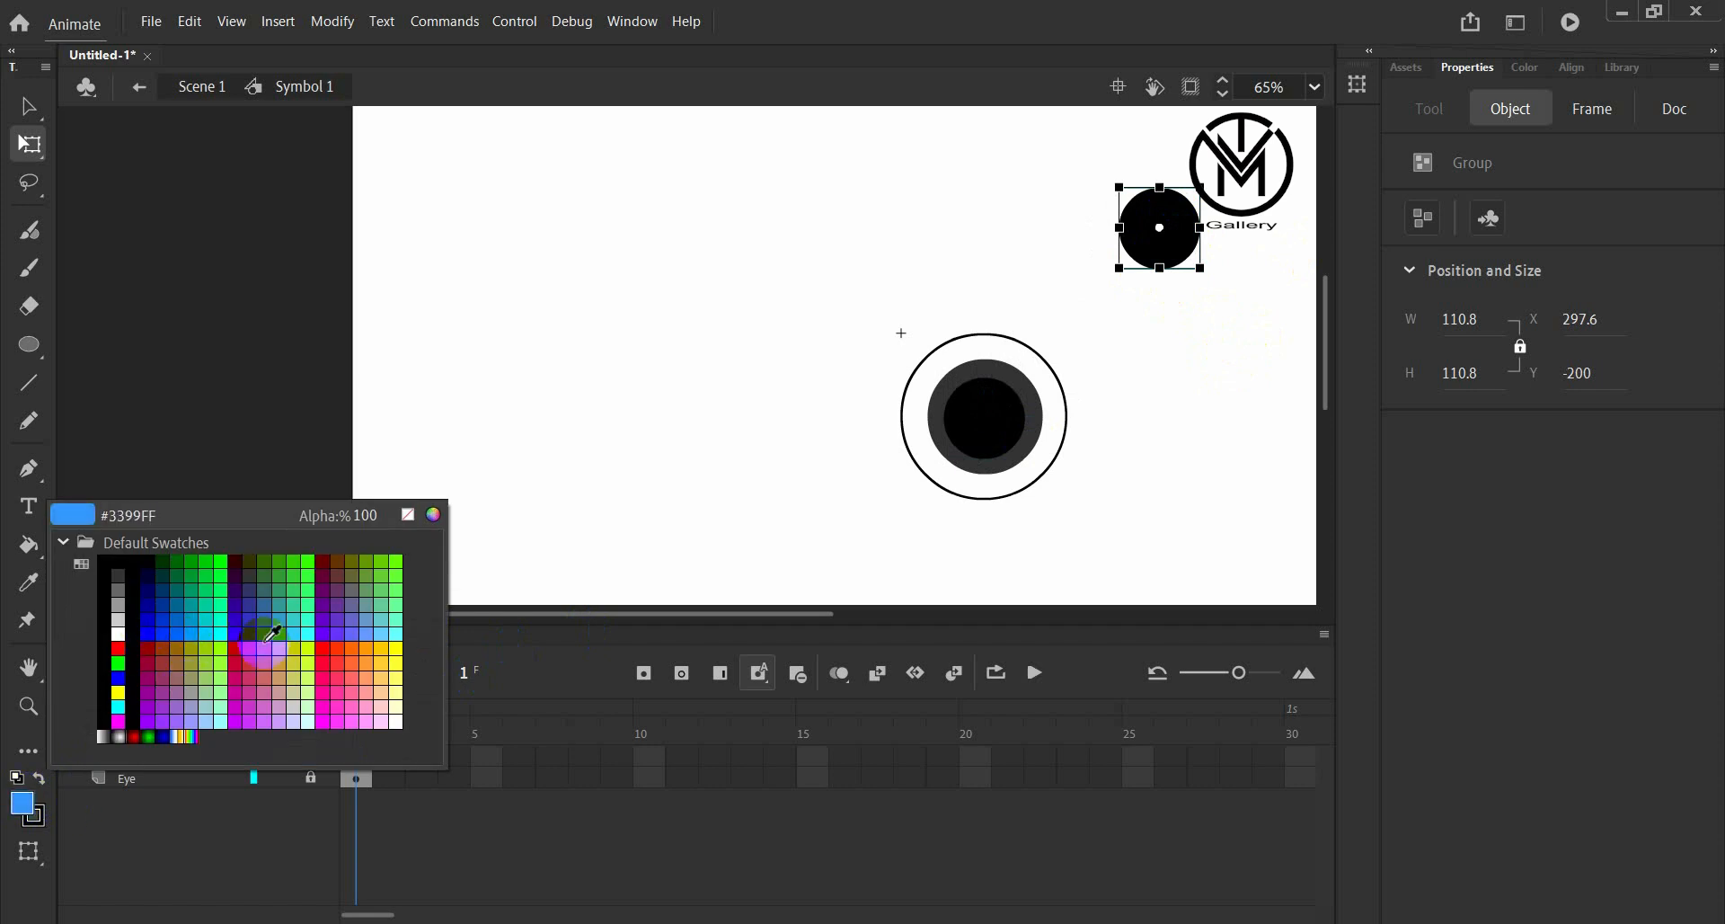
left_click(1097, 578)
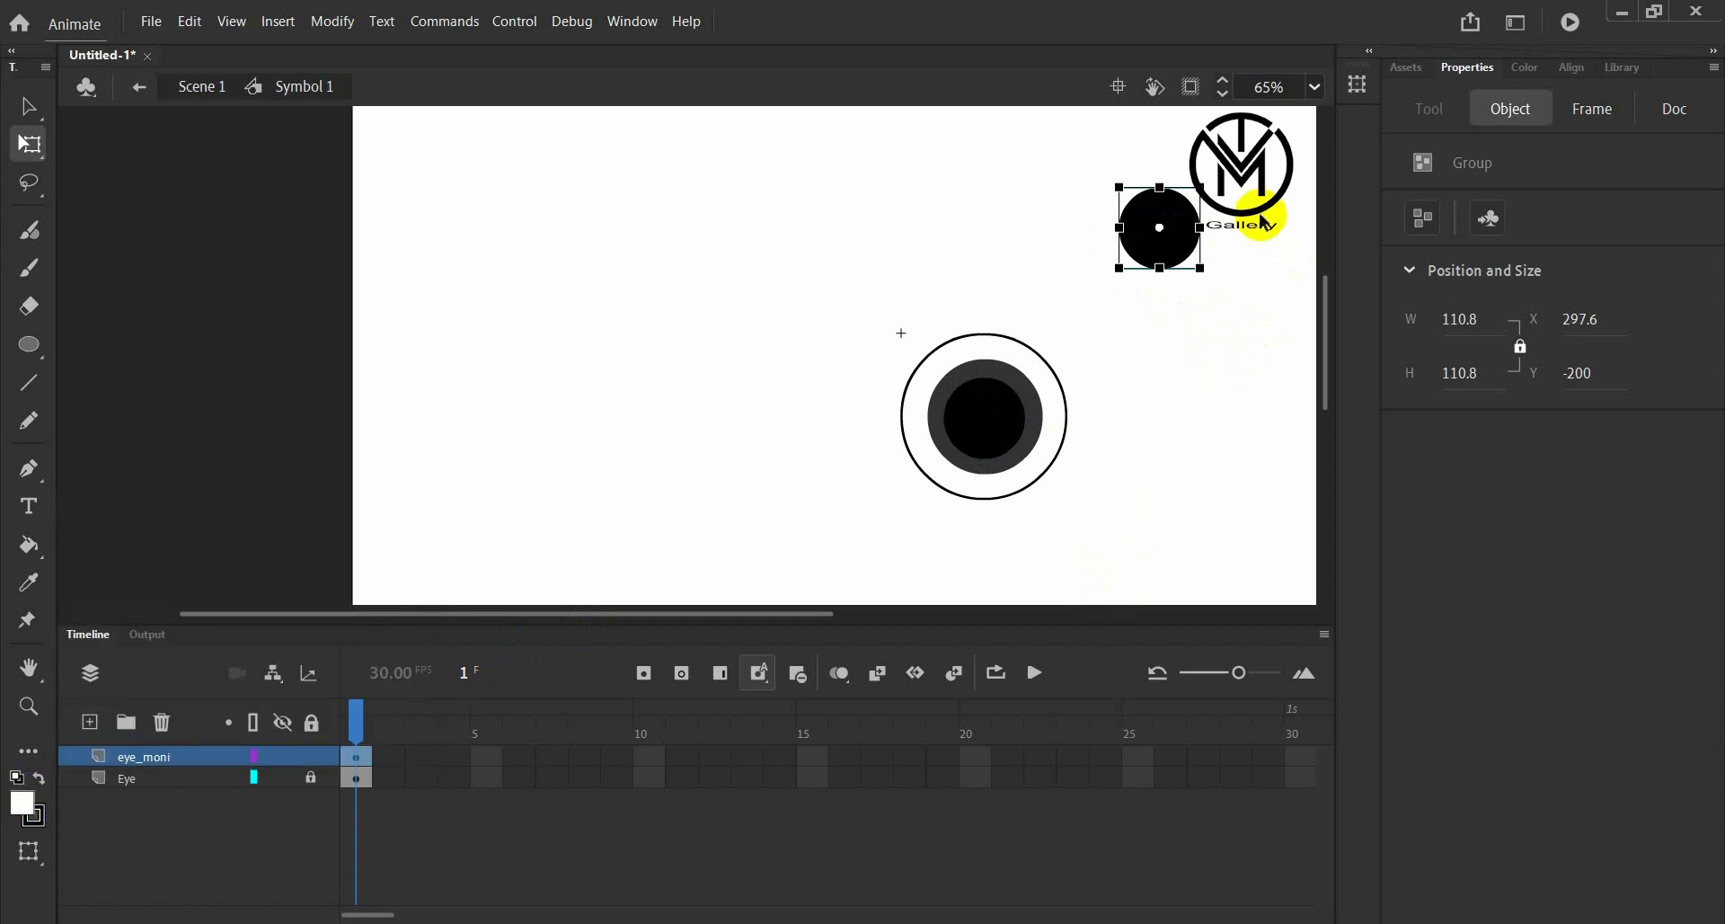
left_click_drag(1178, 235, 1180, 249)
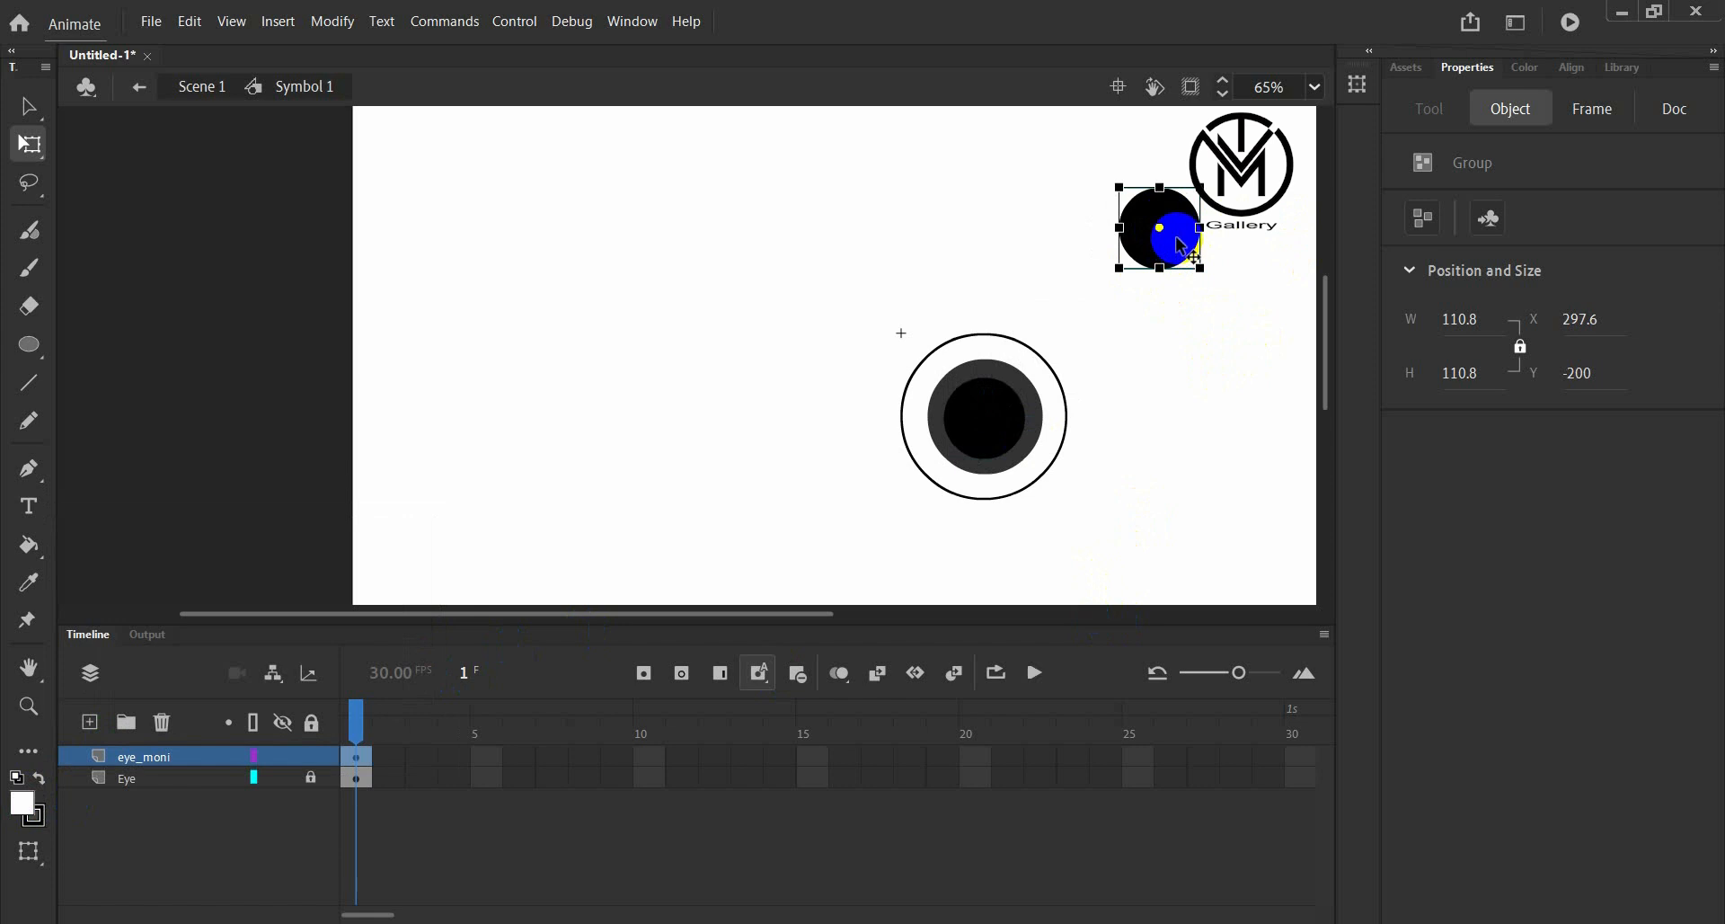
Open the duplicated group for editing and fill its circle with light grey #CCCCCC
double_click(1175, 235)
left_click(1167, 244)
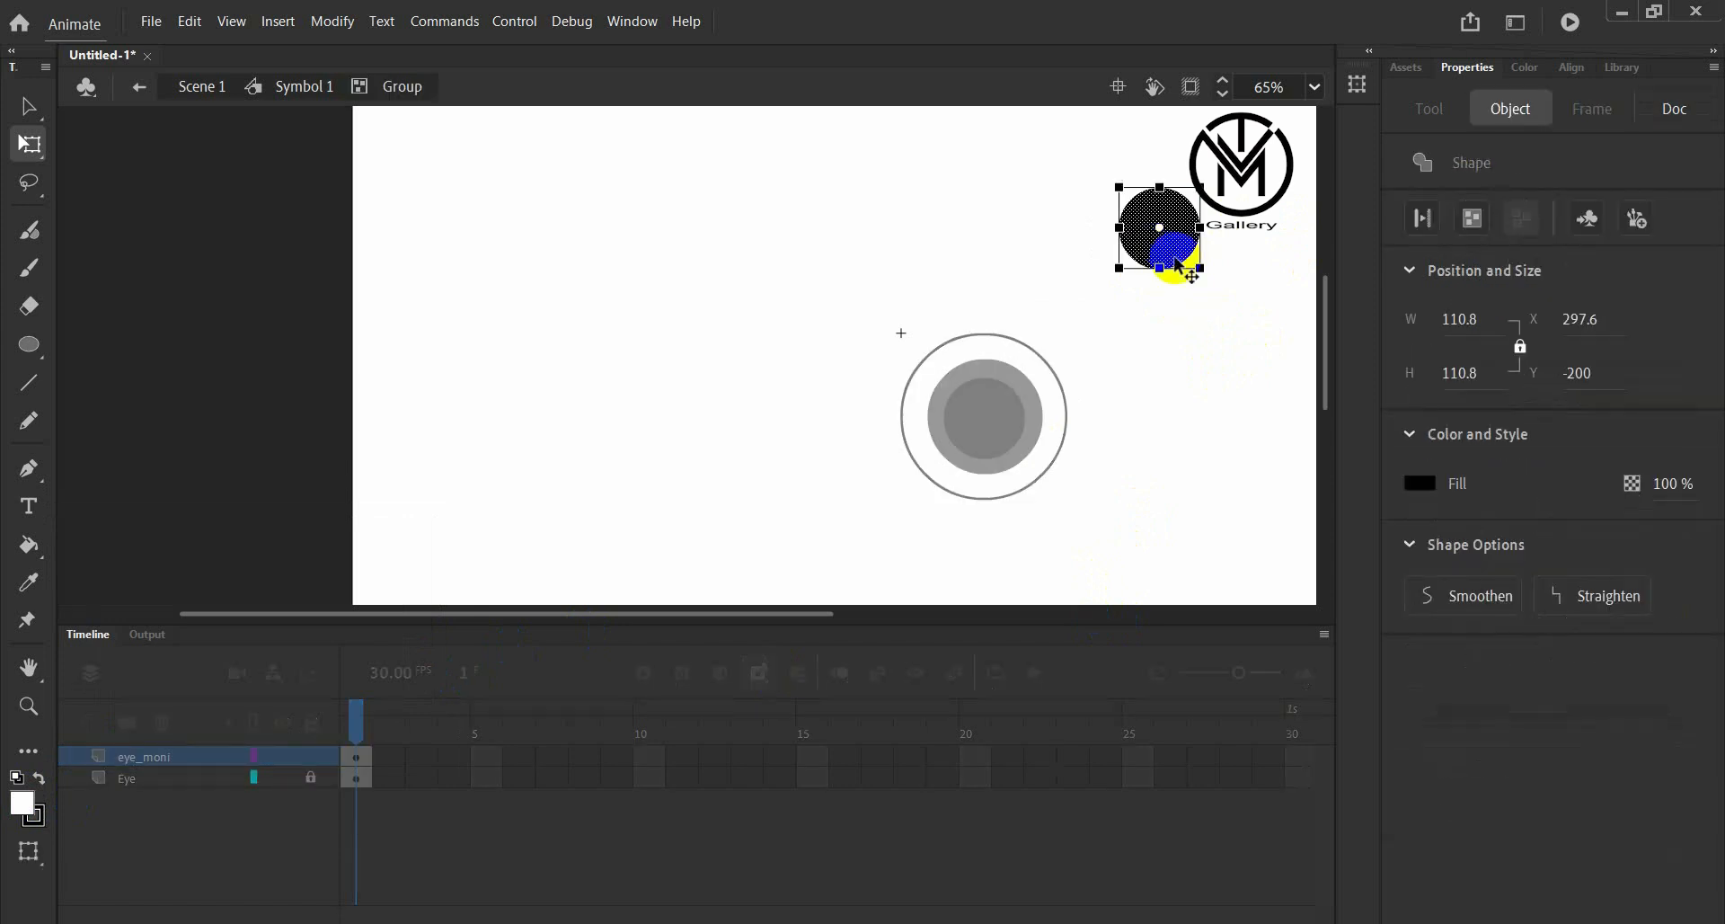
left_click(229, 850)
left_click(22, 802)
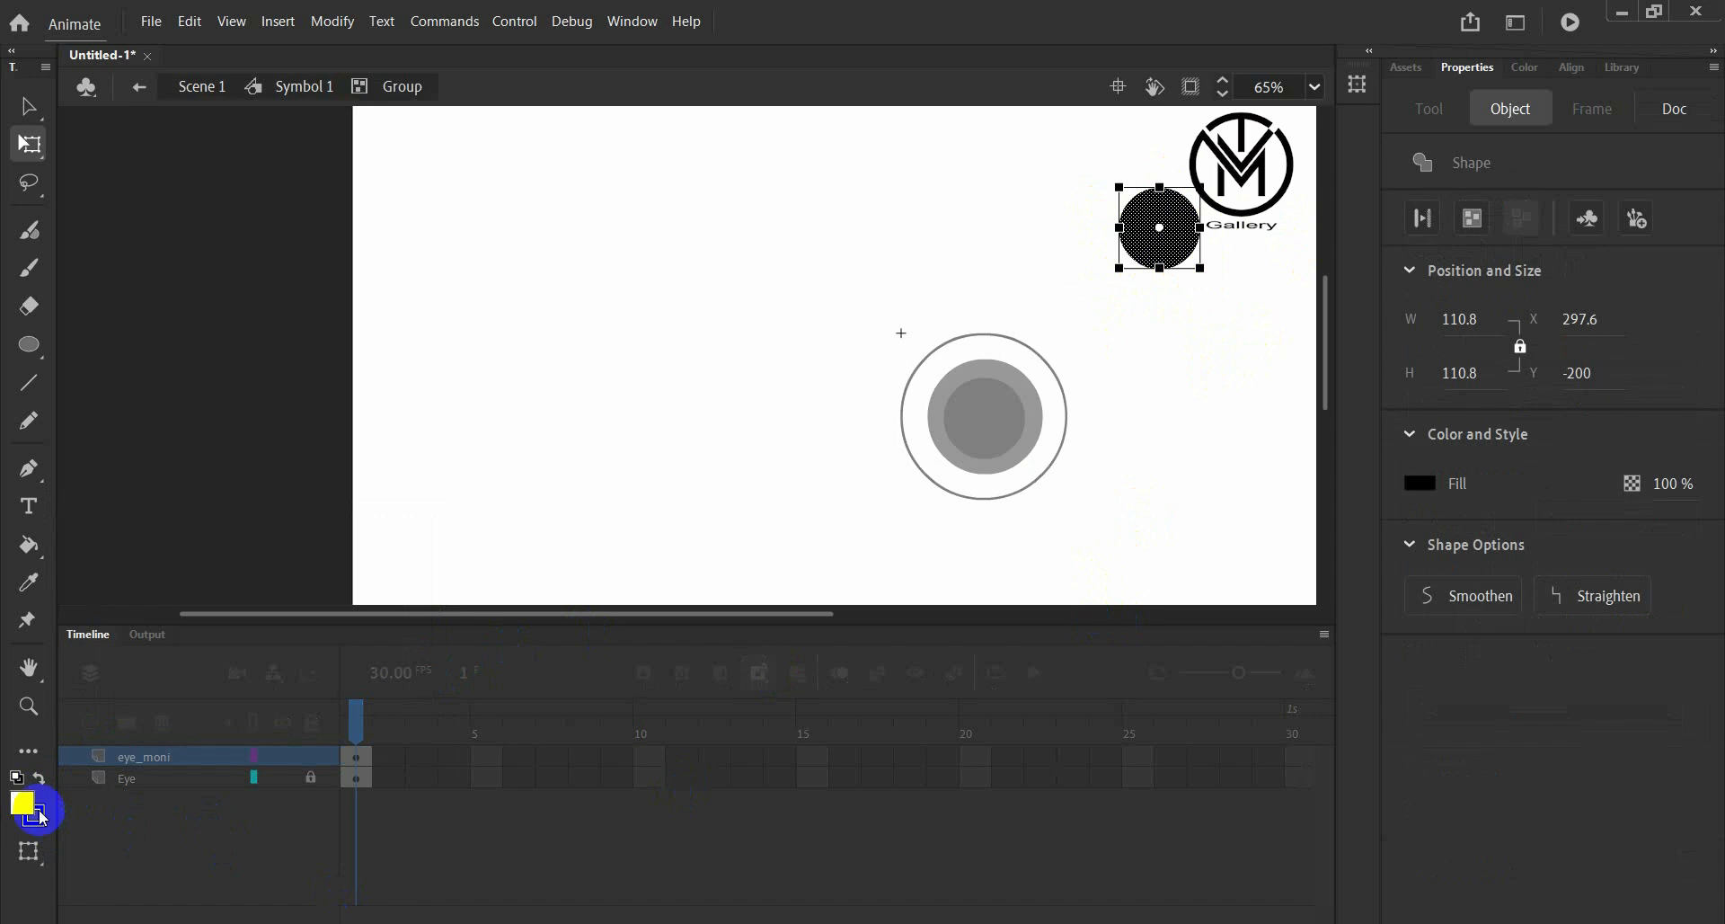
left_click(121, 614)
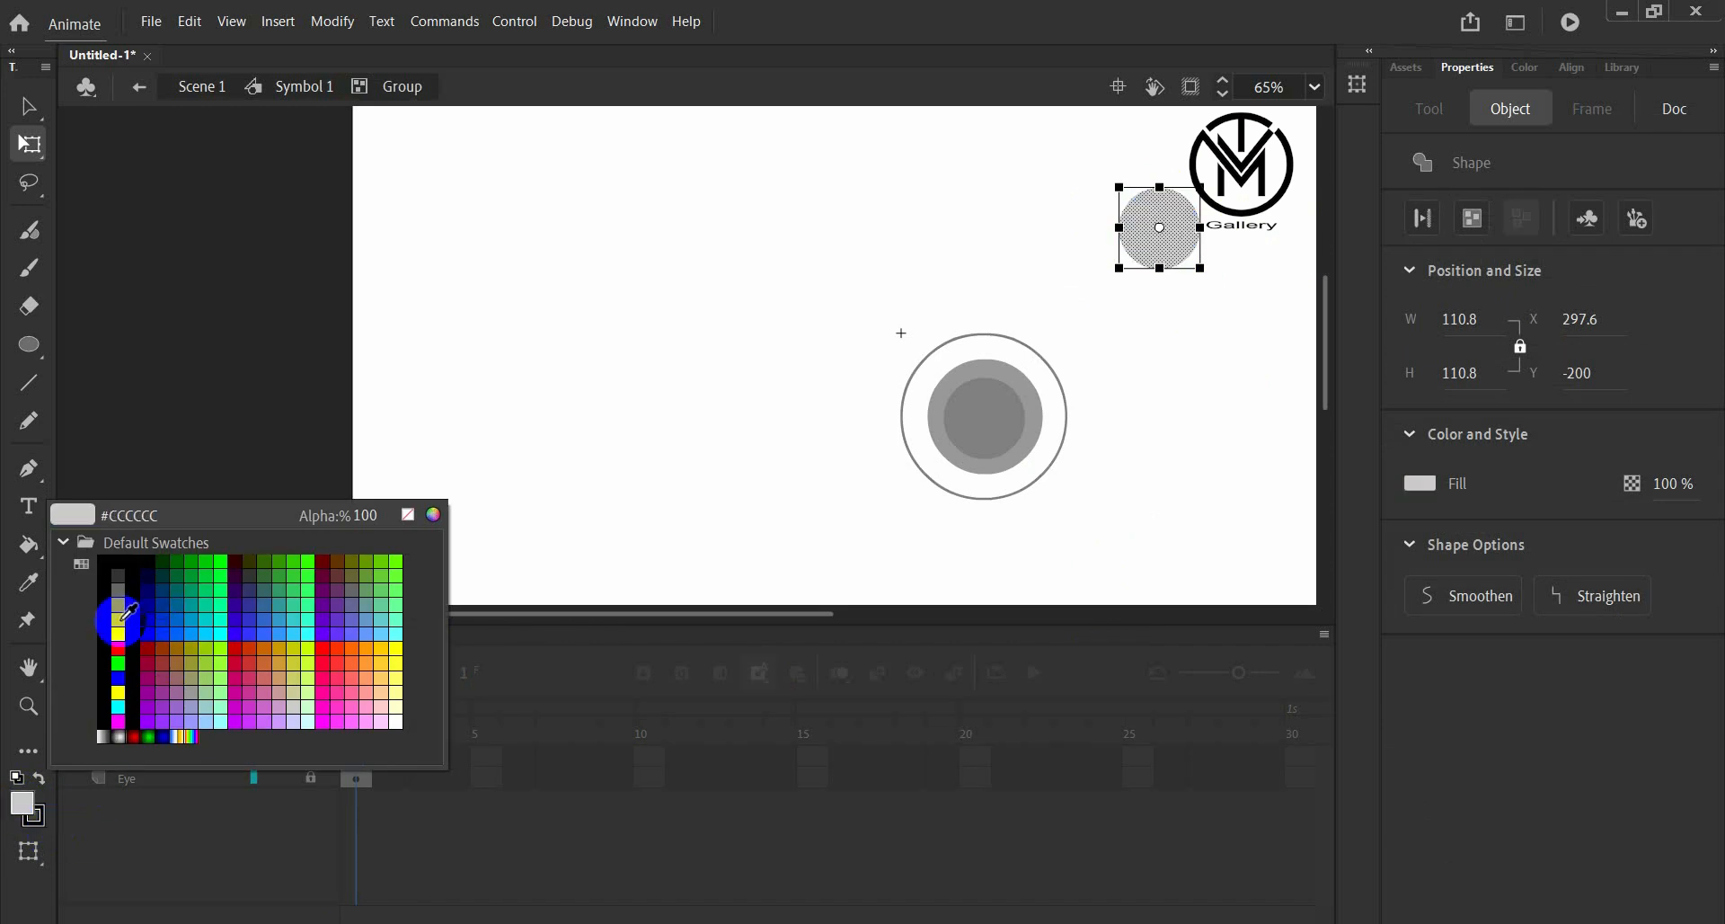
left_click(210, 663)
left_click(1172, 390)
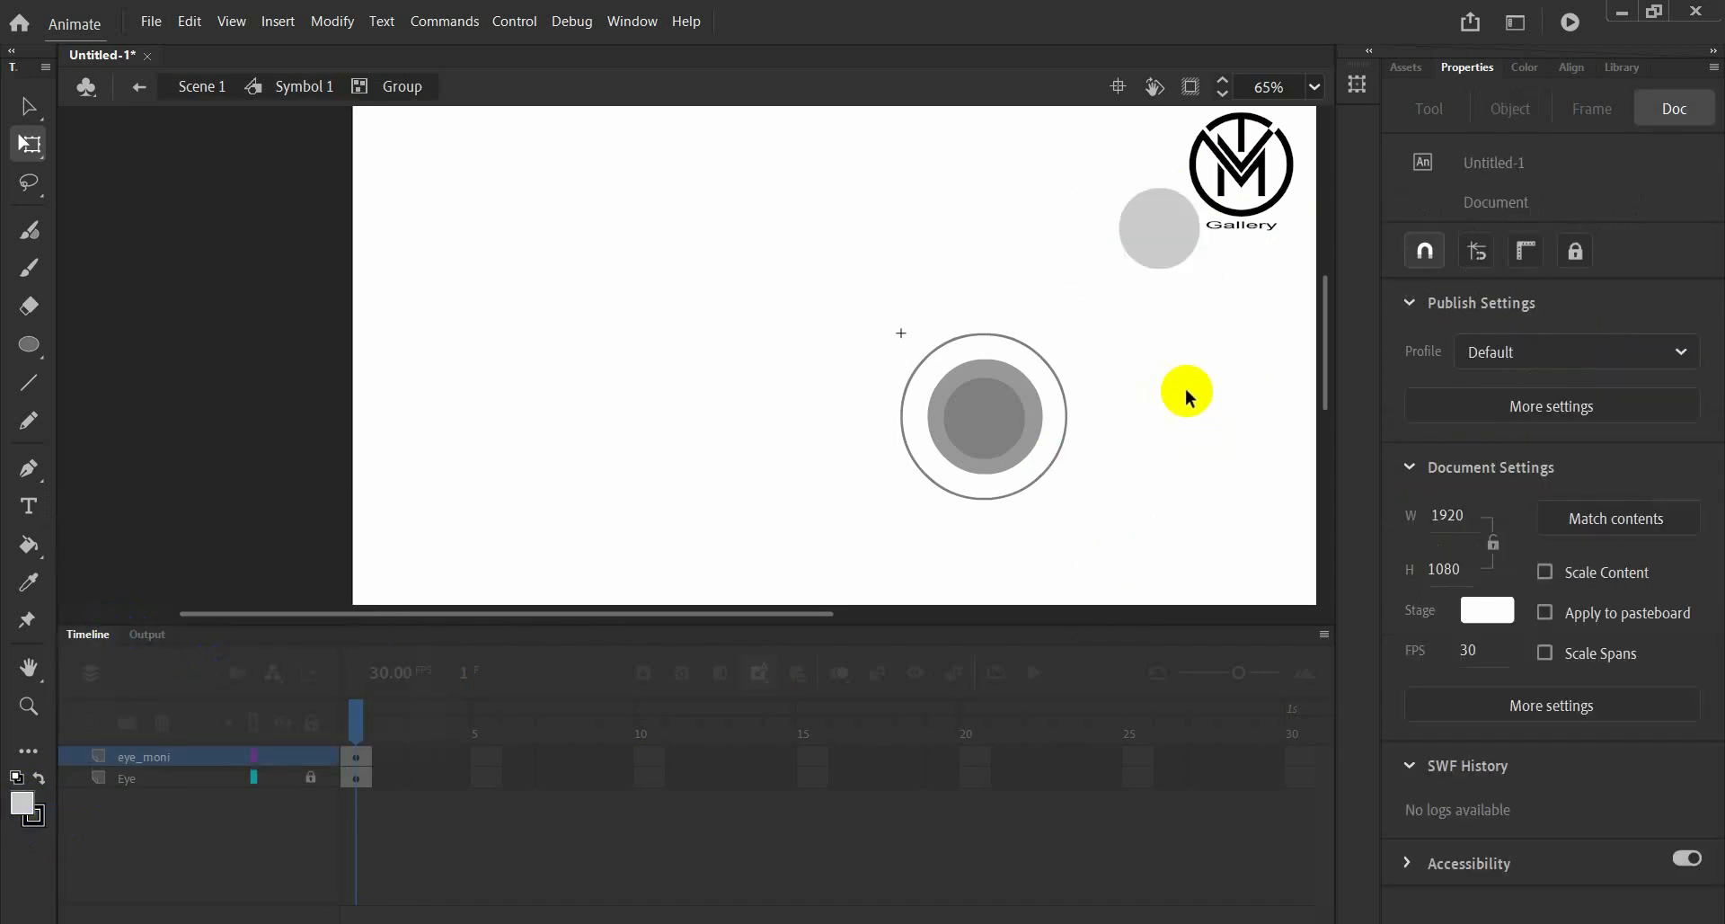
Change the duplicated circle's fill to white and return from the group to Symbol 1
left_click(21, 809)
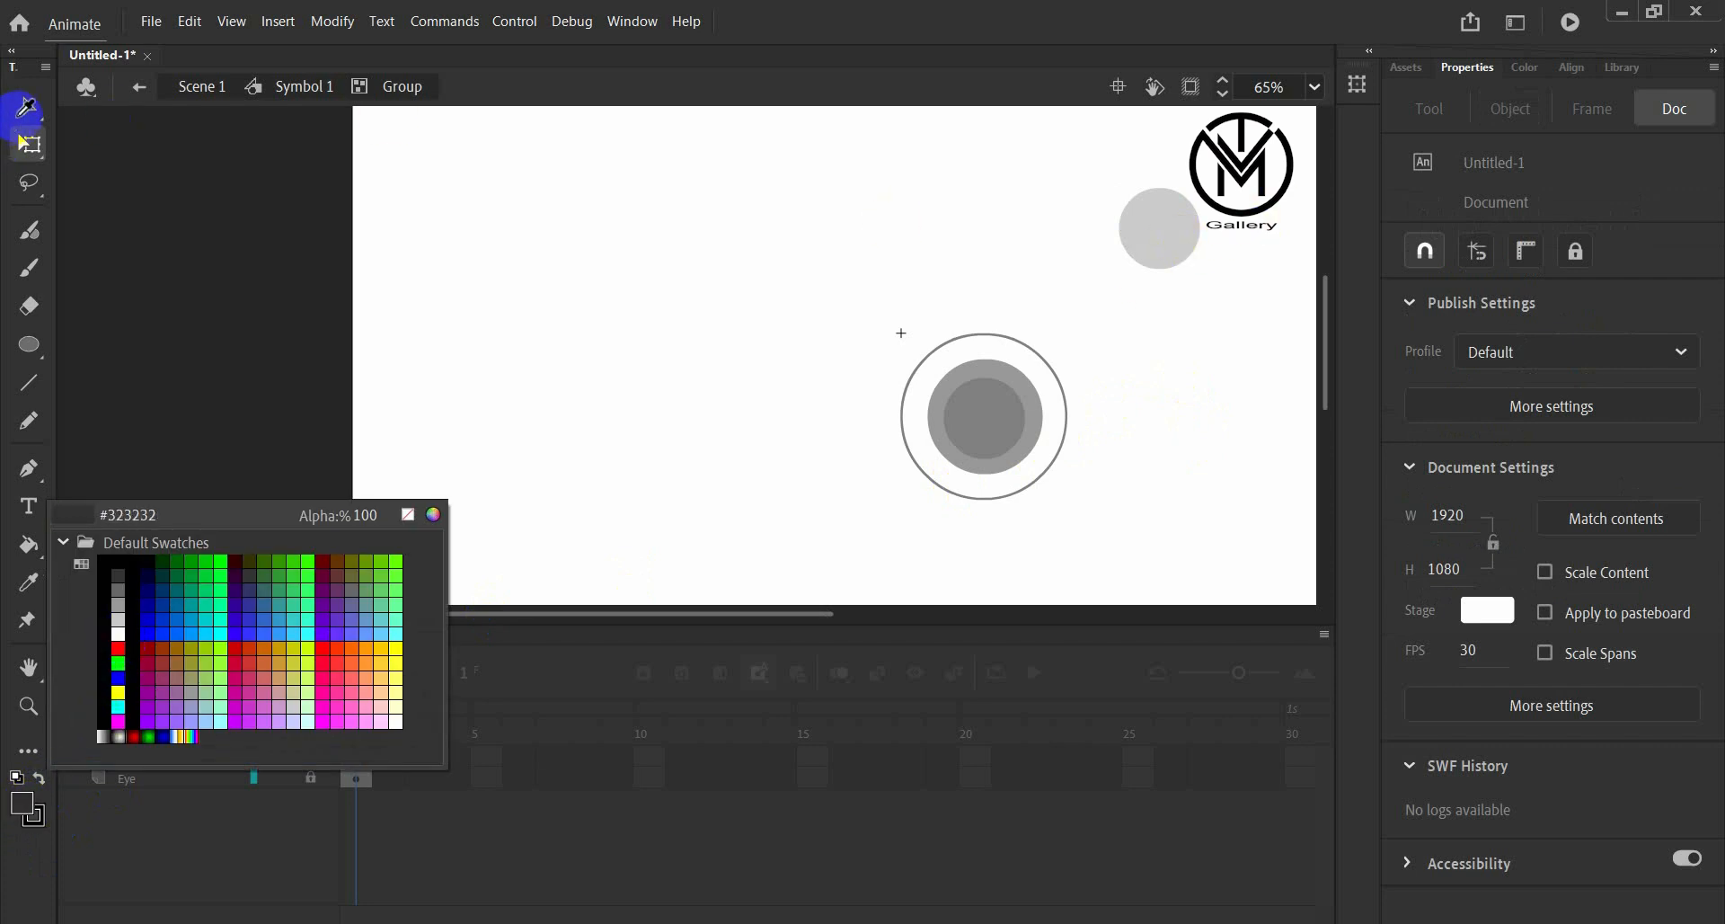
left_click(576, 306)
left_click(1179, 230)
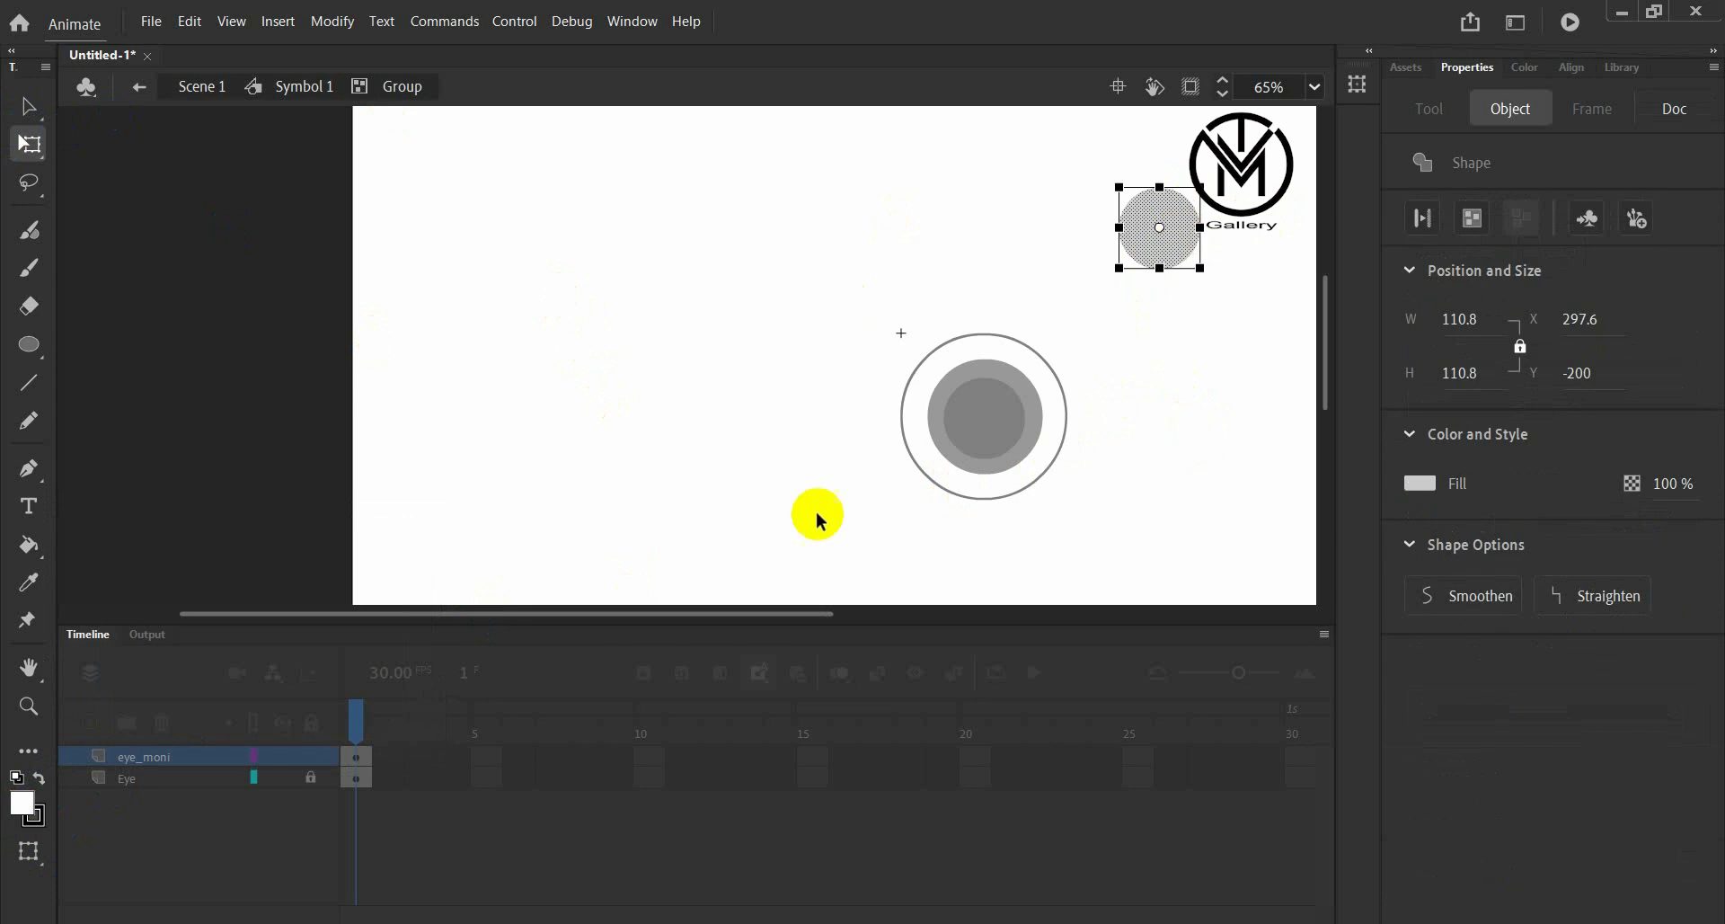
left_click(21, 802)
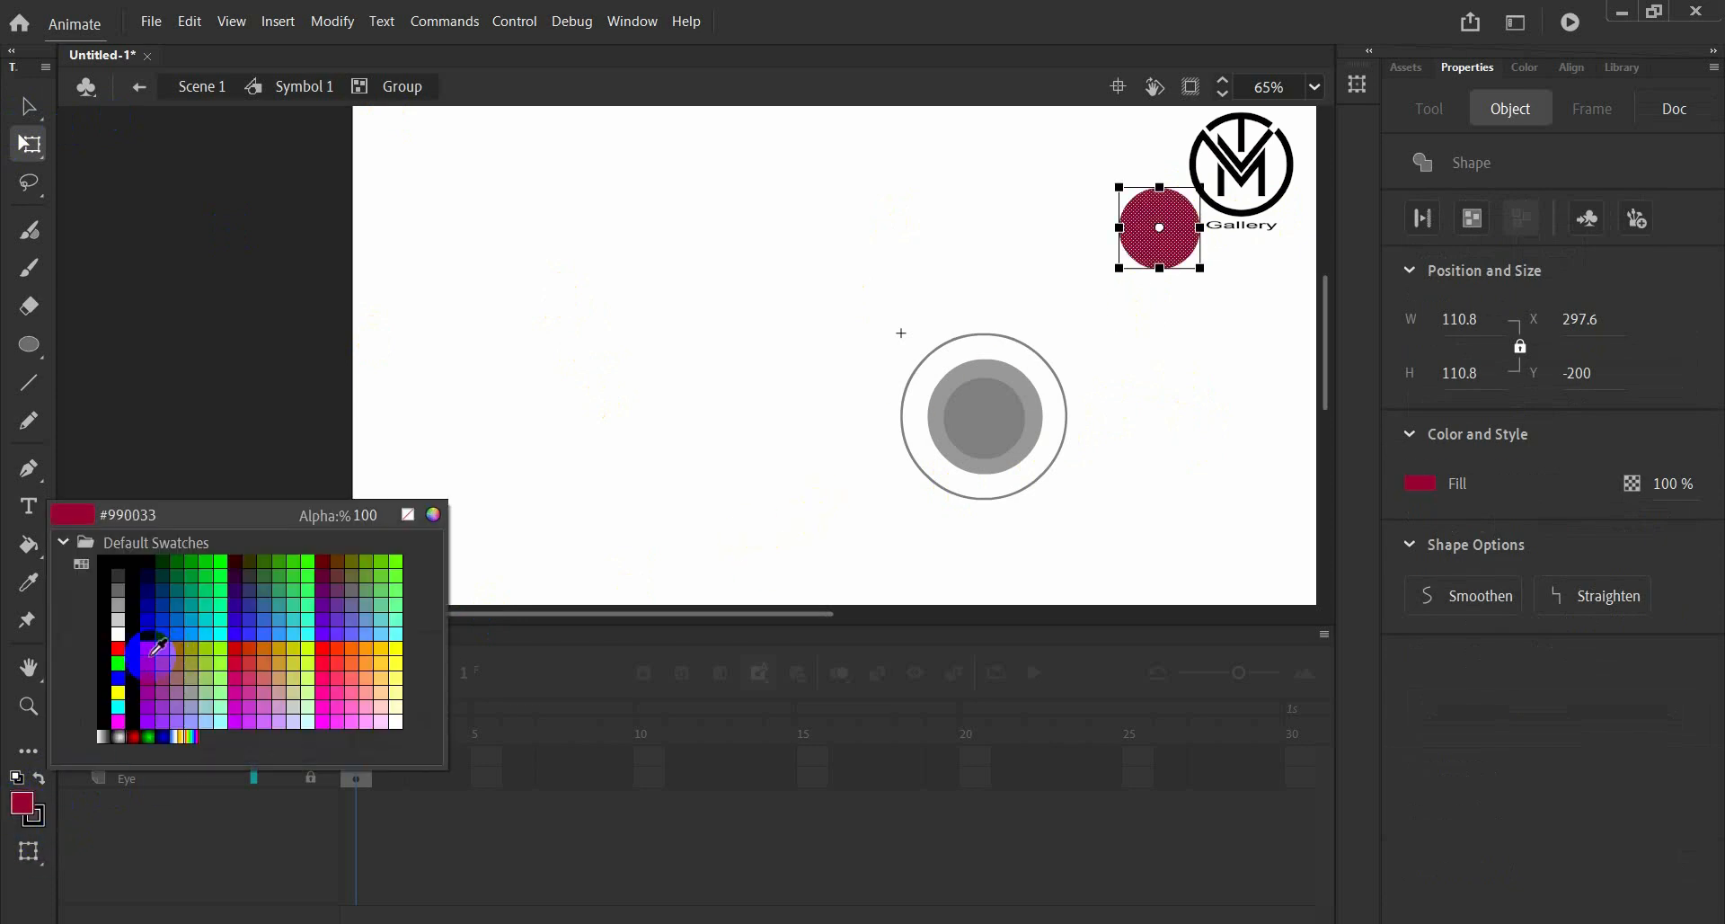
left_click(117, 635)
left_click(1196, 383)
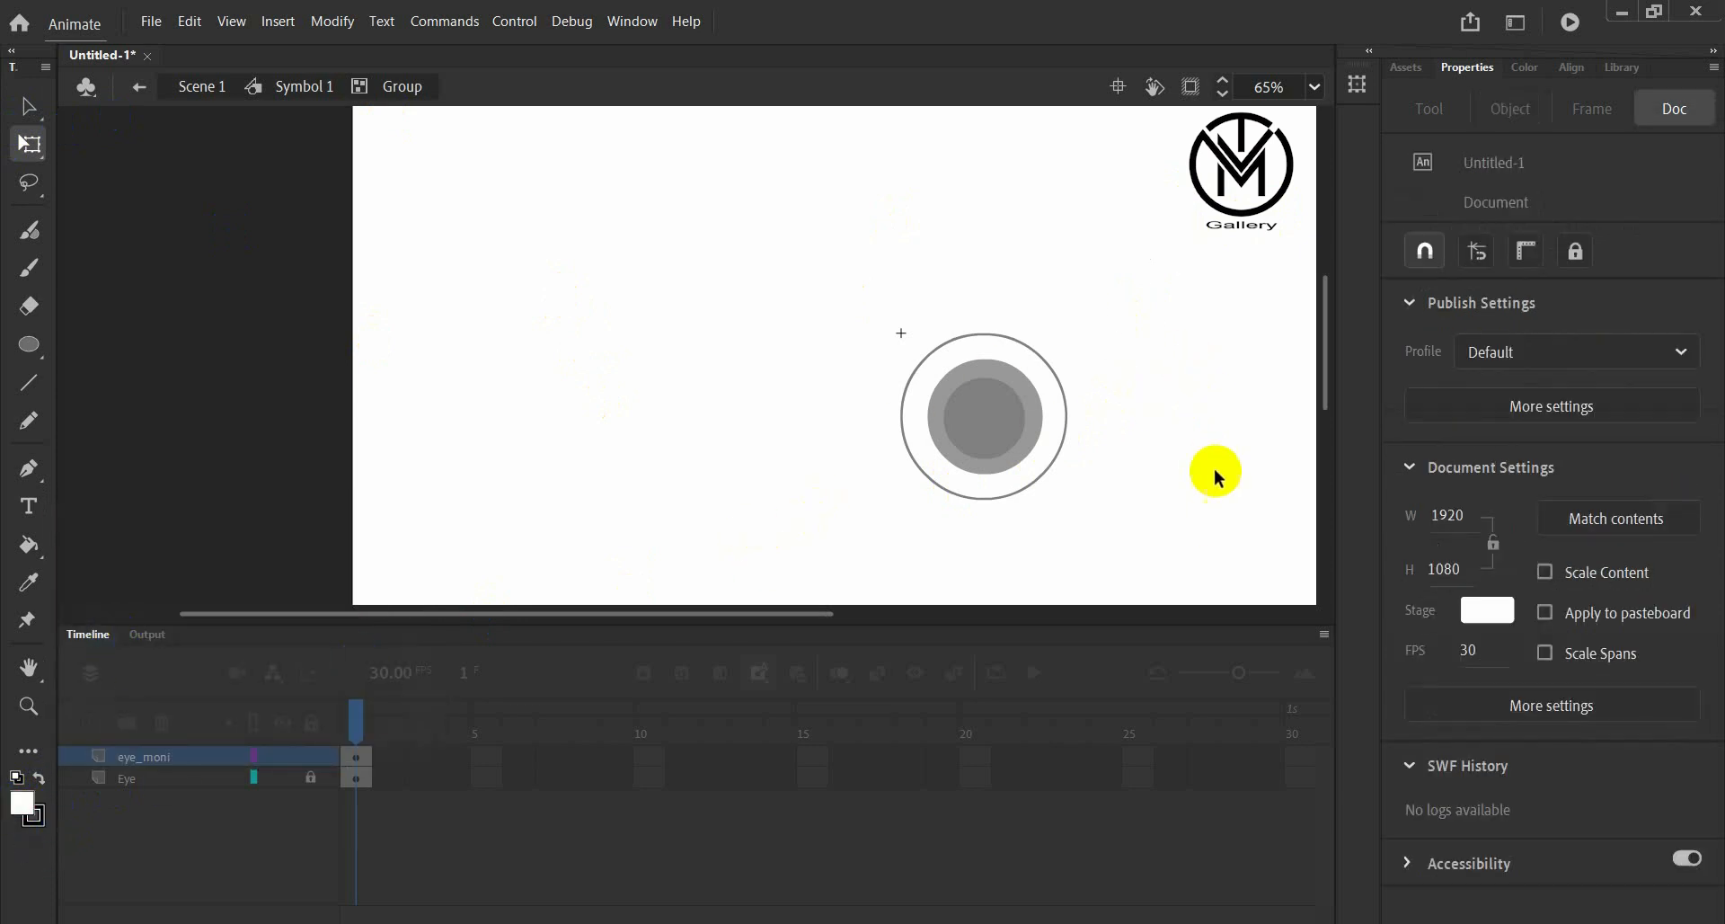
double_click(1124, 413)
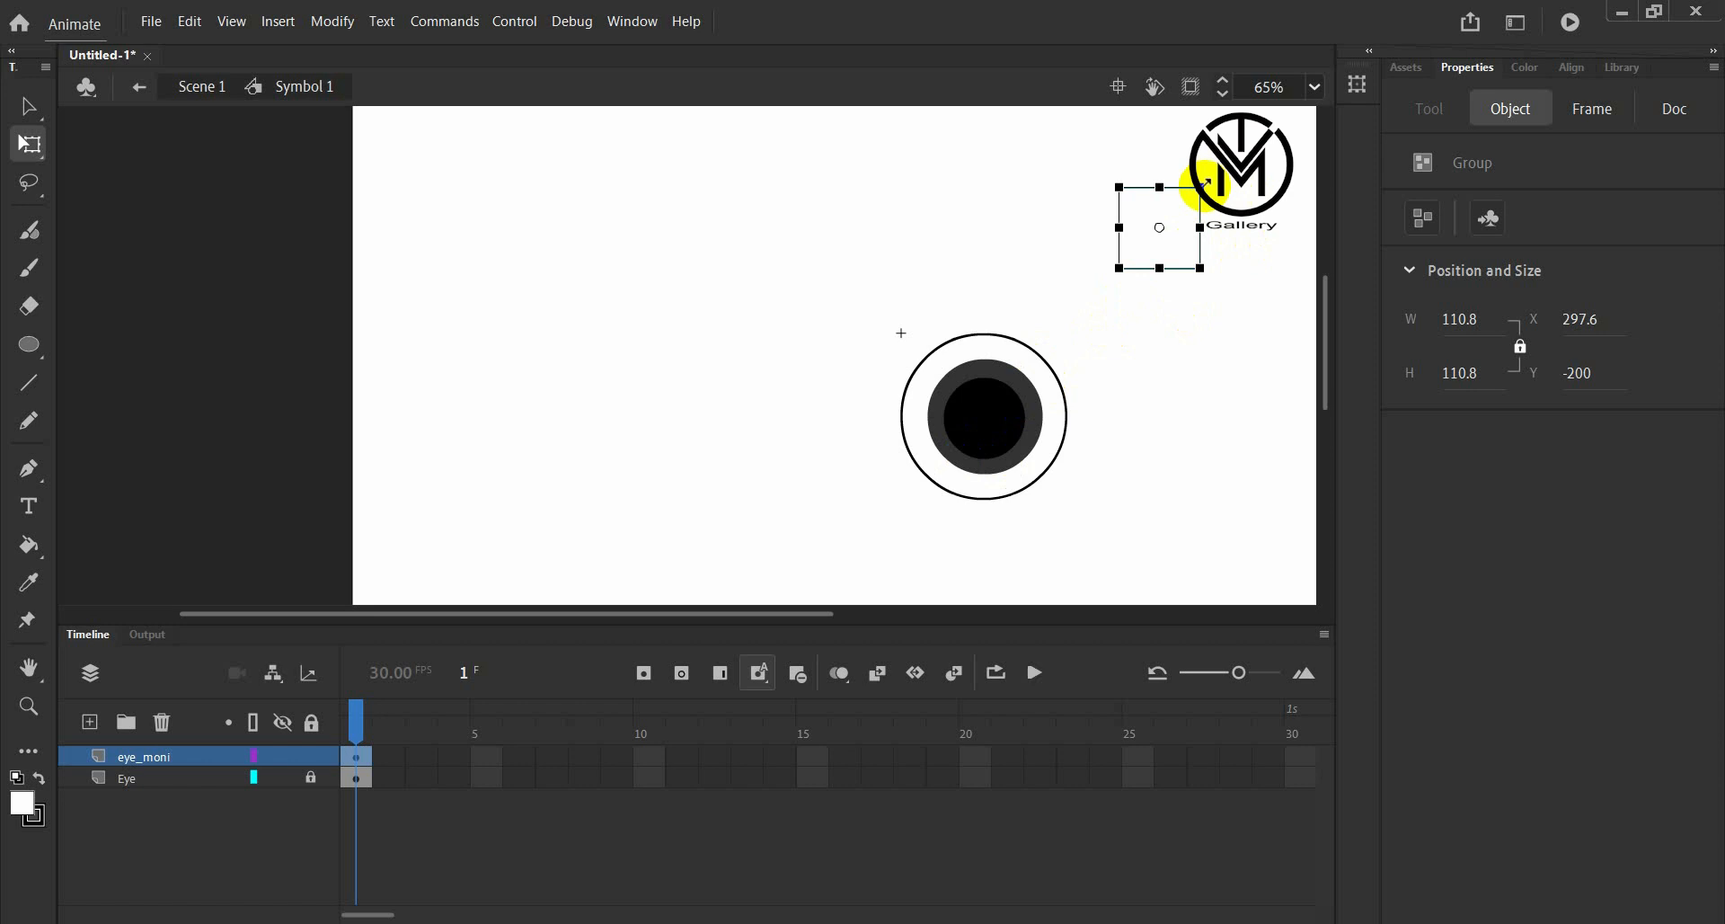
Scale the white circle group down to about 49.3 by 49.3, keeping its transform point at the centre
left_click_drag(1204, 185, 1180, 191)
left_click(1171, 302)
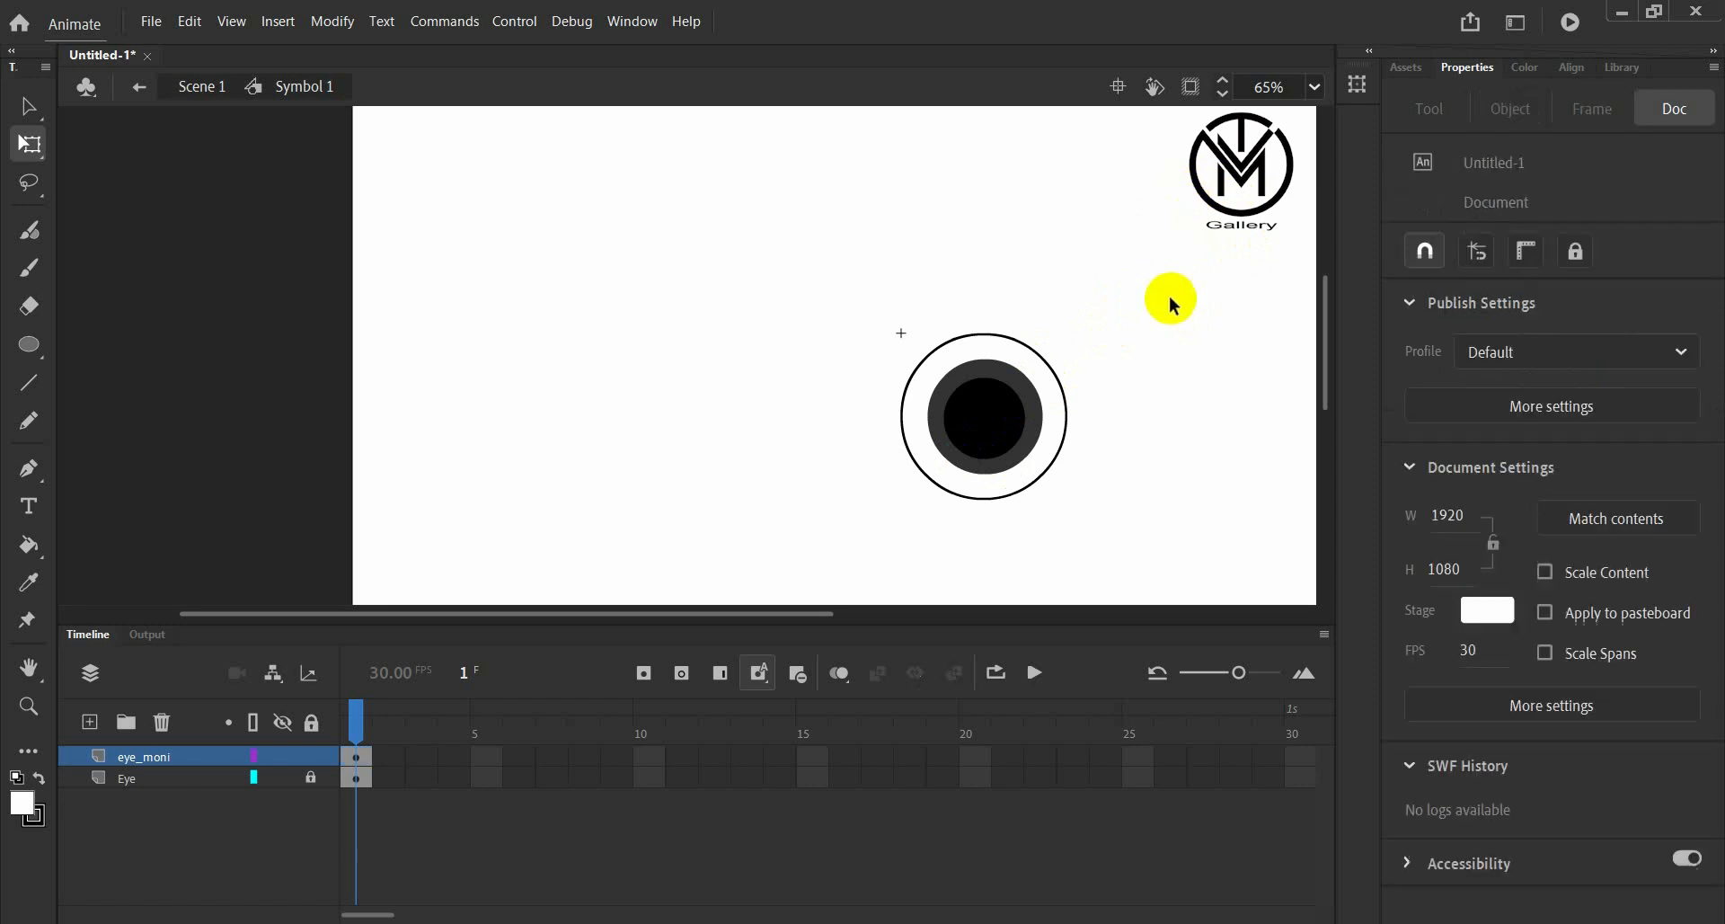
left_click(1169, 239)
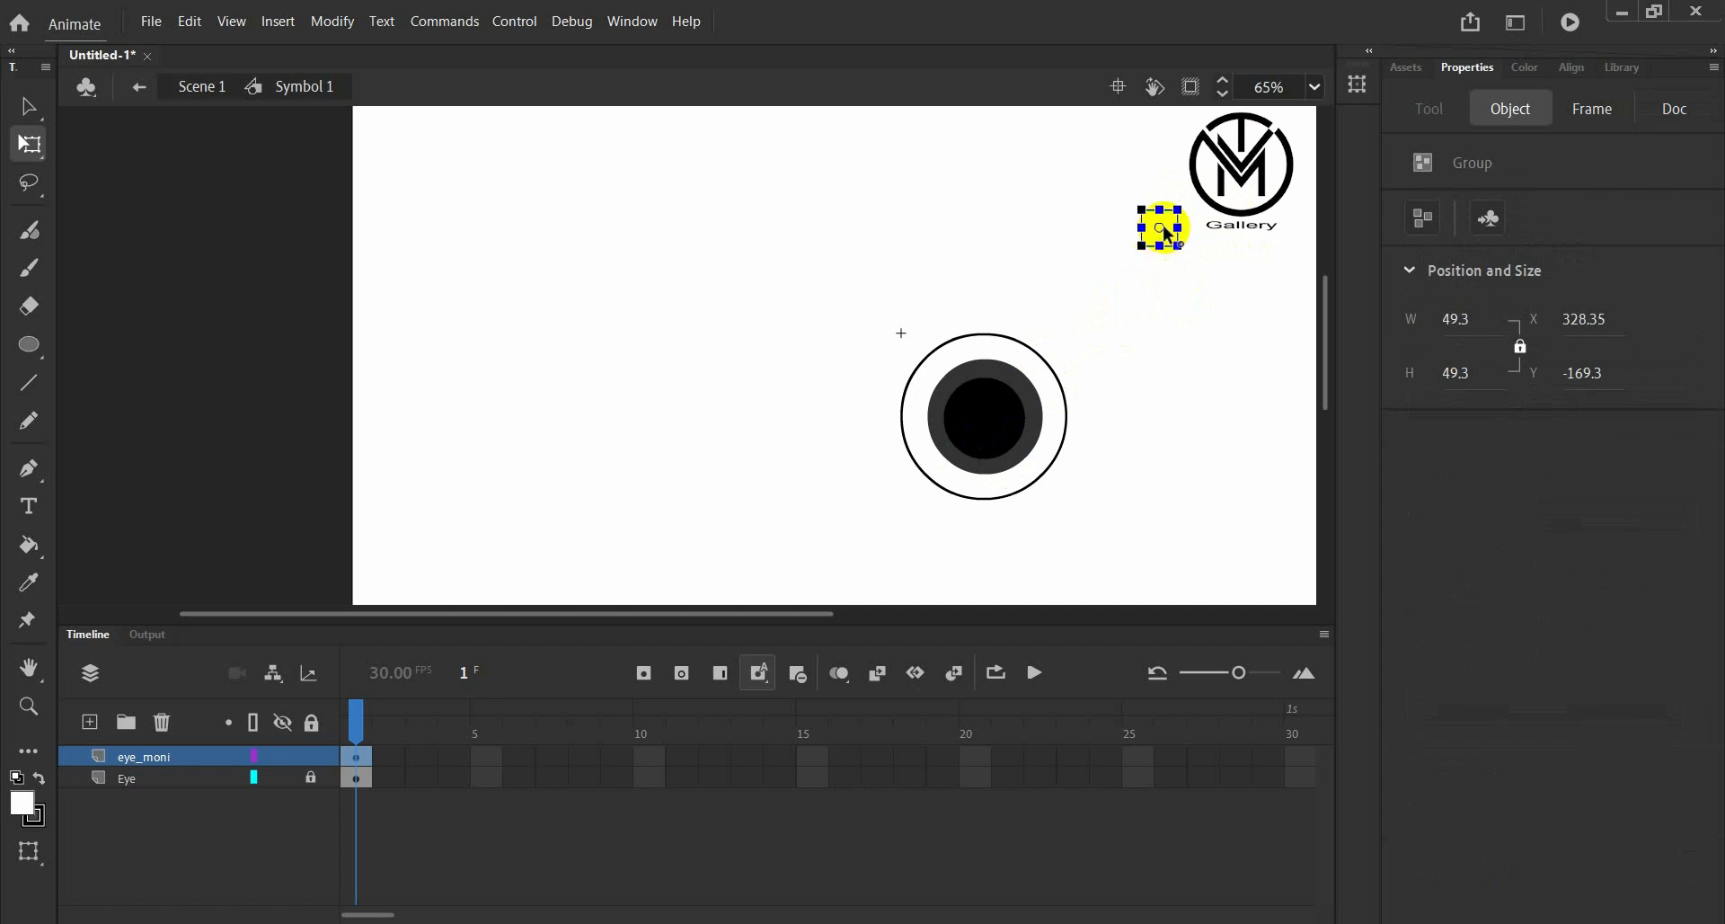
left_click_drag(1166, 236, 1107, 266)
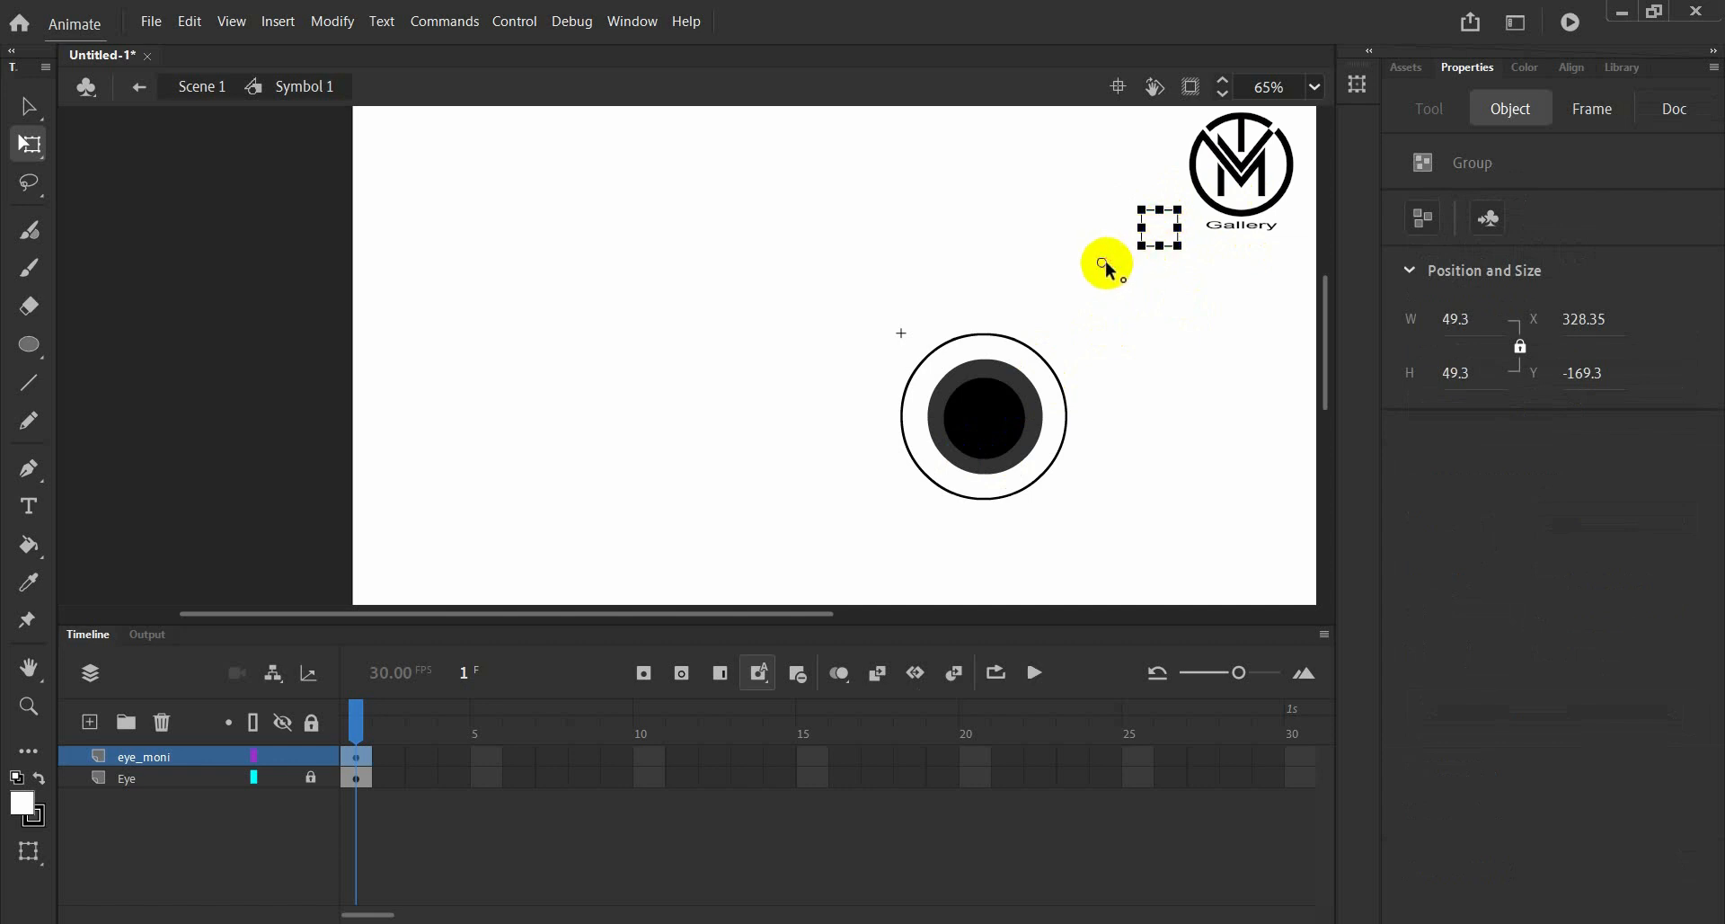
key("ctrl+z")
left_click(1204, 234)
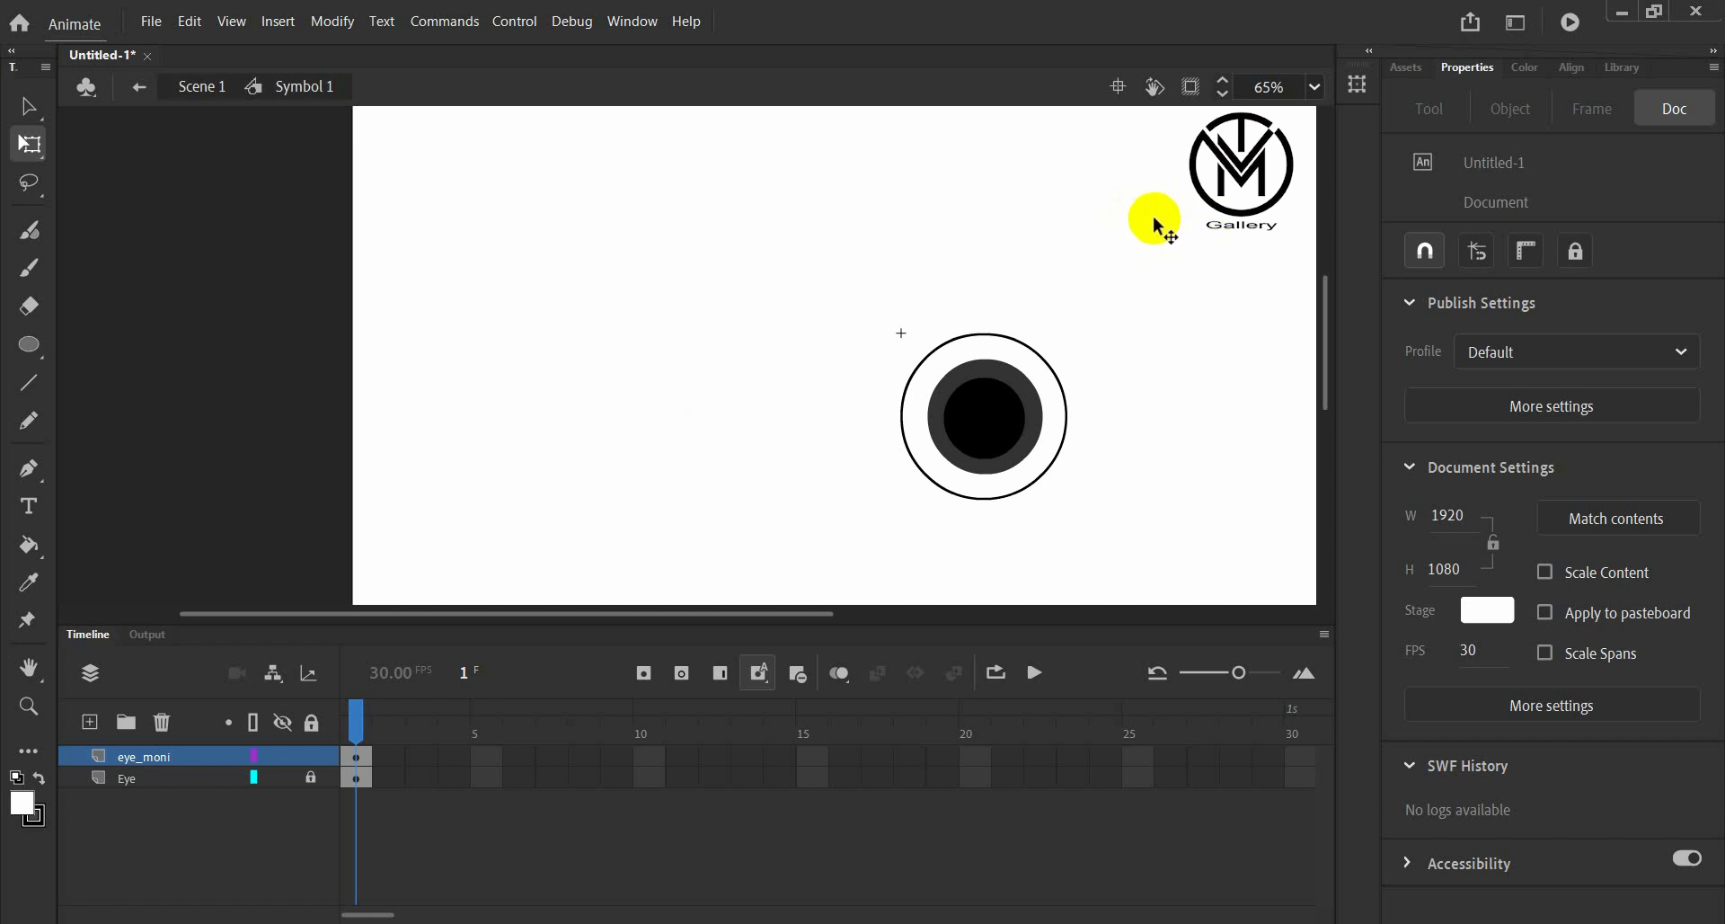
Move the white circle onto the iris beside the pupil, at about X 36.7, Y 70.65
left_click_drag(1156, 220, 951, 404)
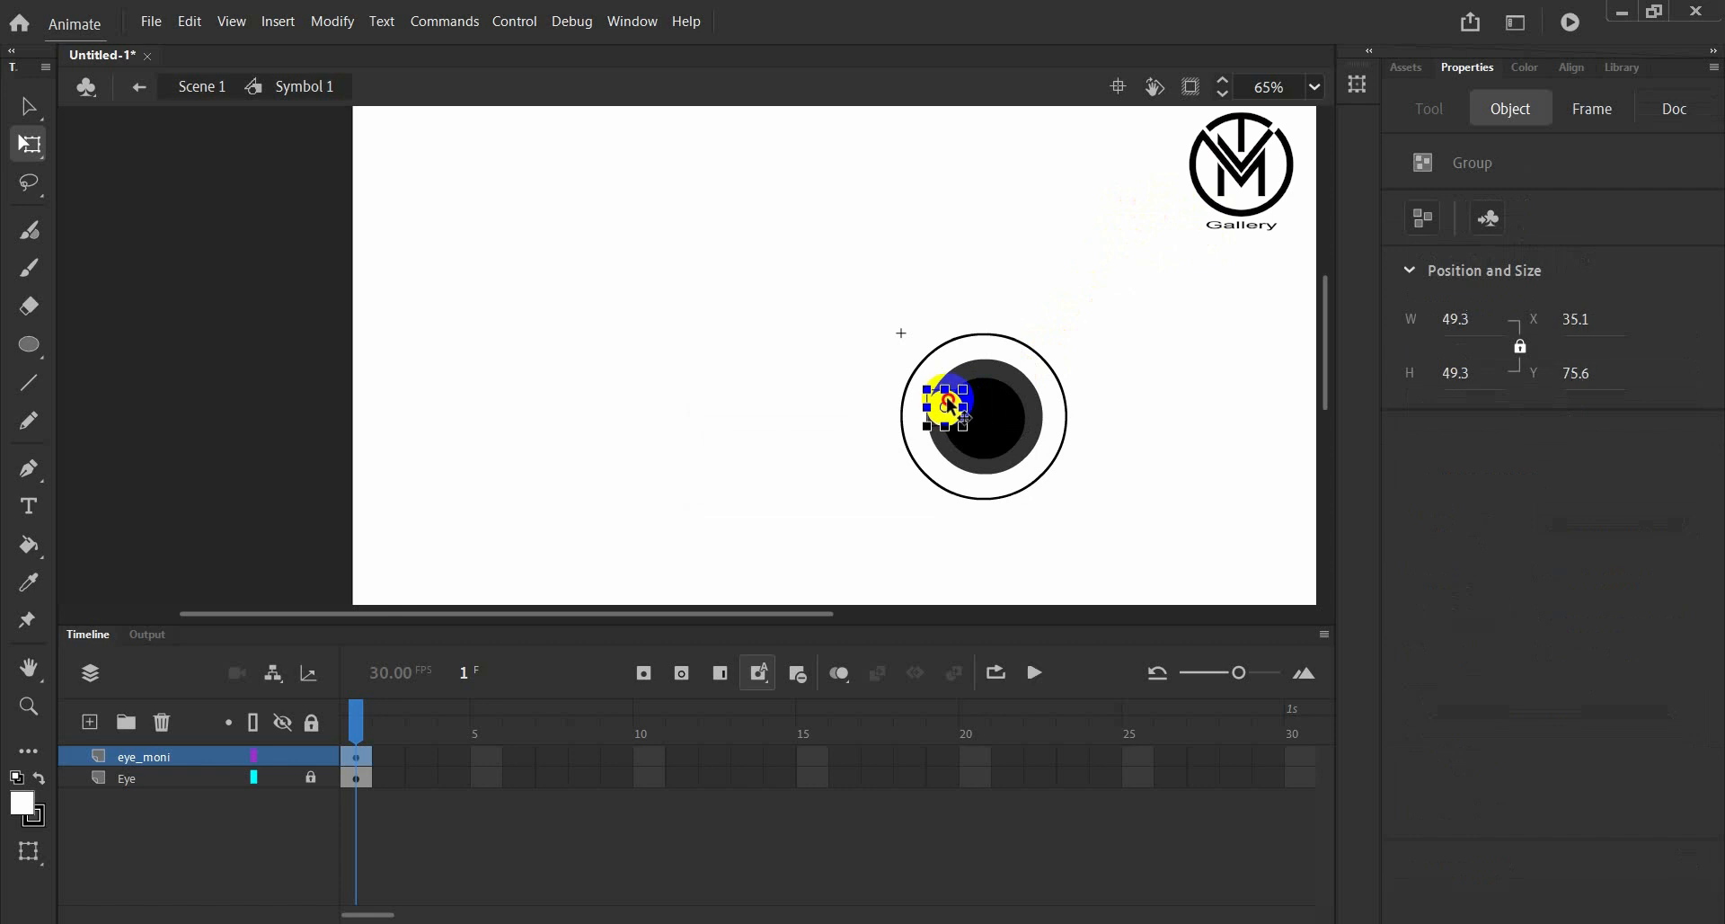
left_click_drag(1123, 218, 1048, 308)
left_click_drag(960, 373, 955, 380)
left_click(1198, 326)
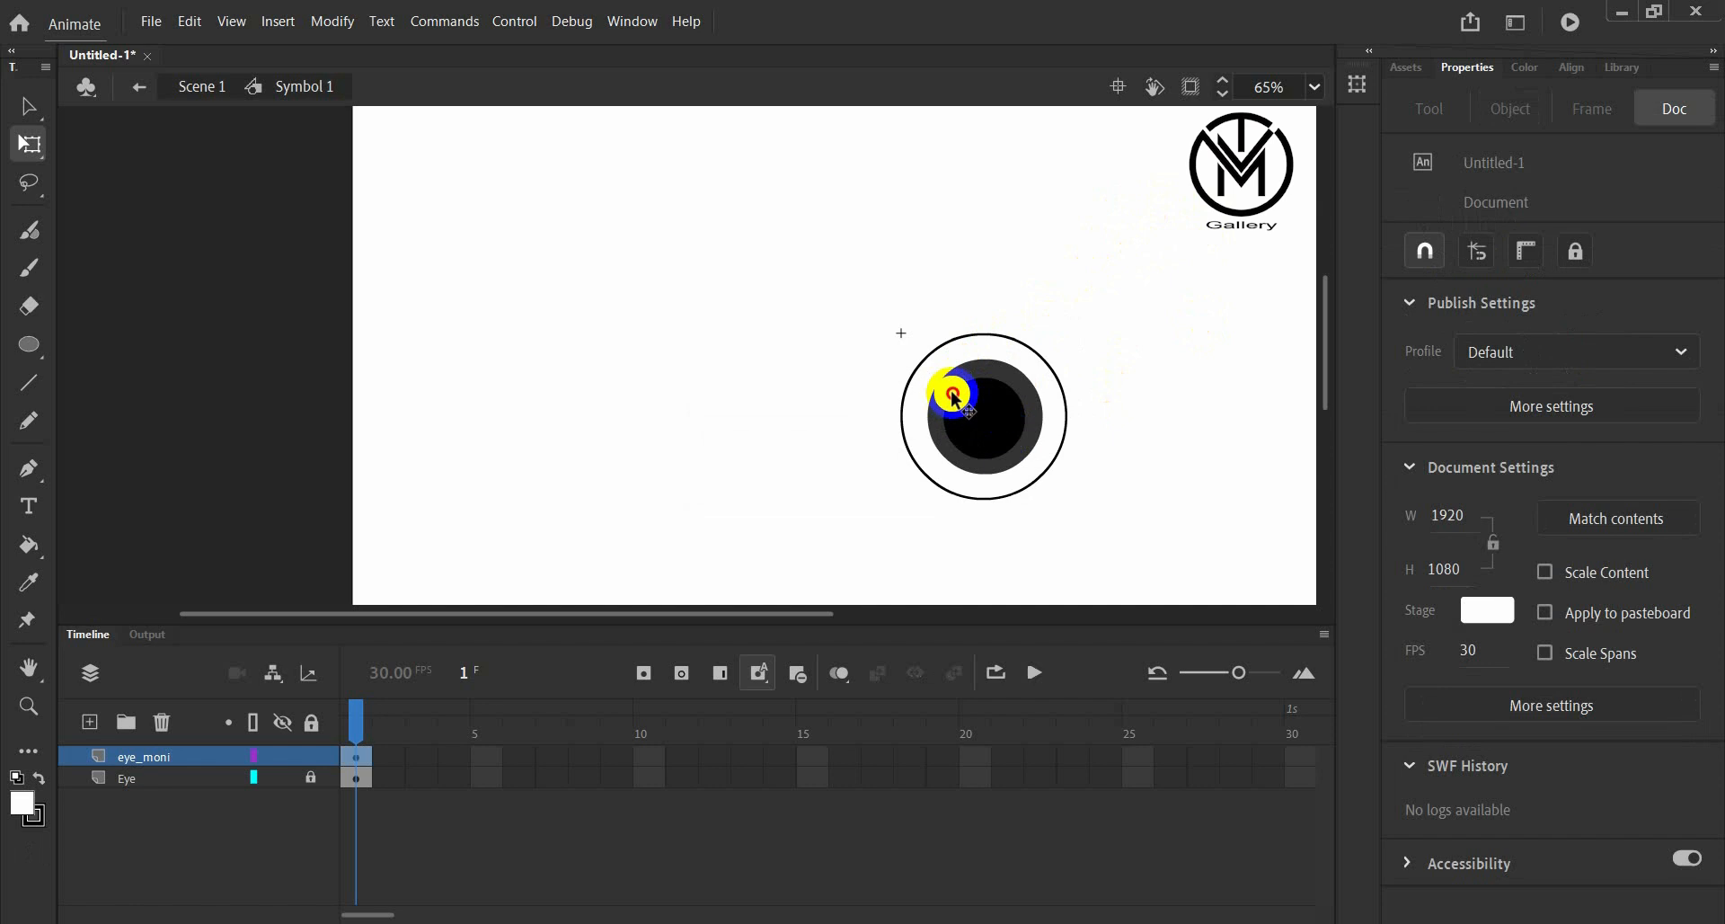
mouse_move(952, 394)
left_mouse_down()
mouse_move(1114, 280)
mouse_move(957, 413)
left_mouse_up()
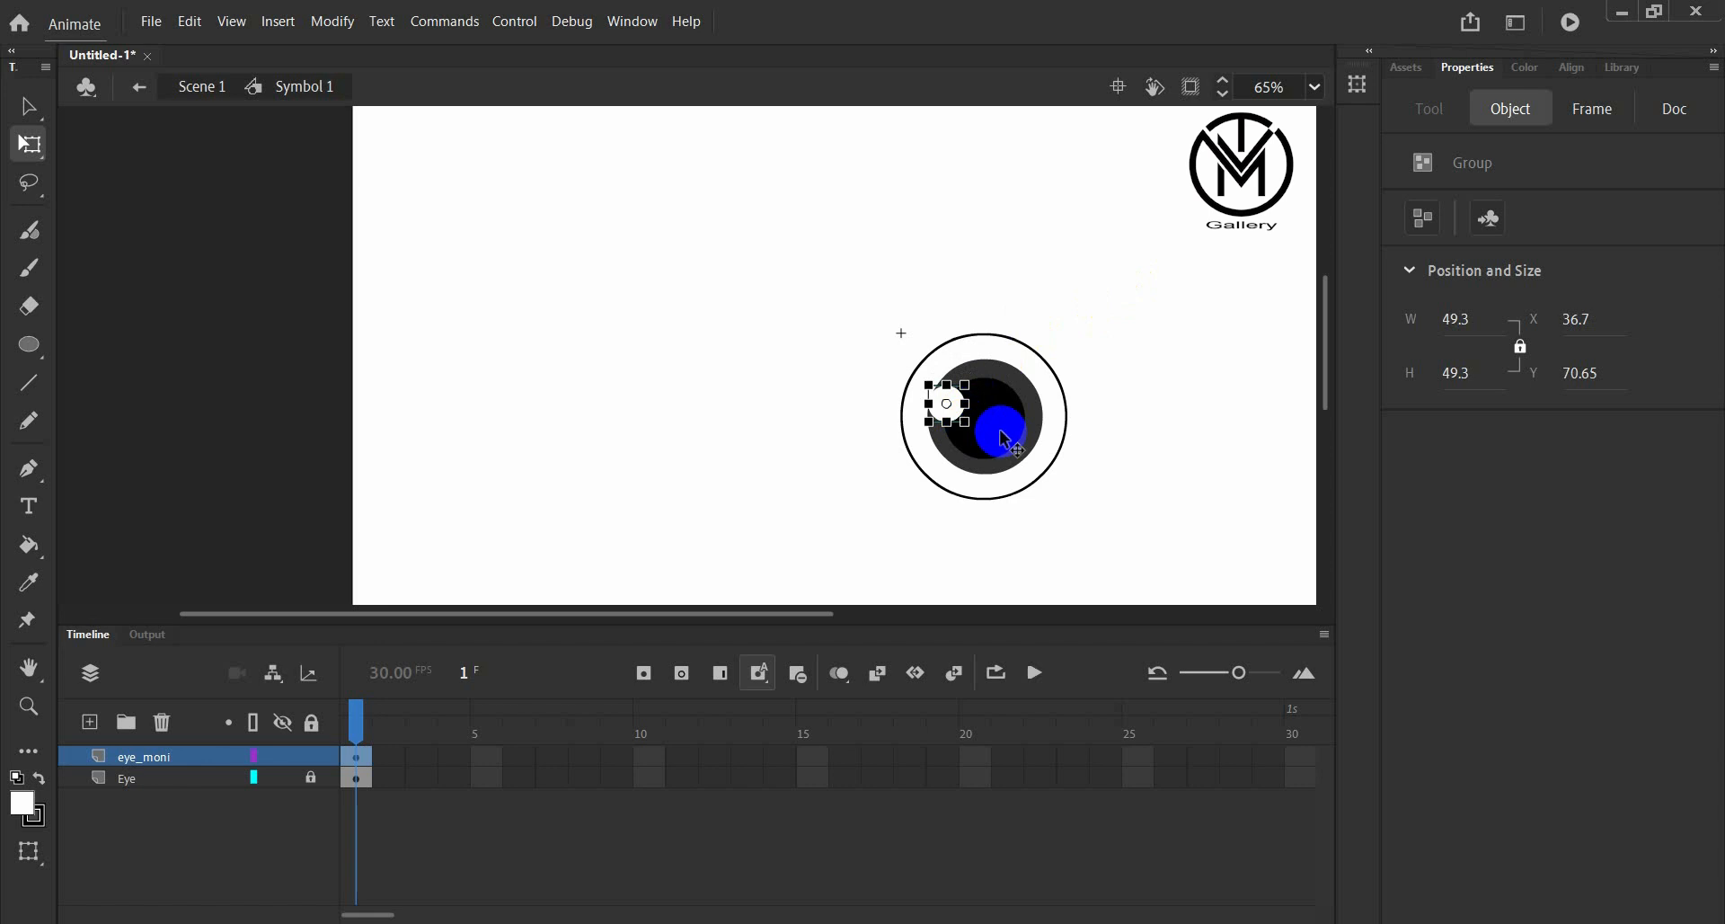
left_click(1097, 481)
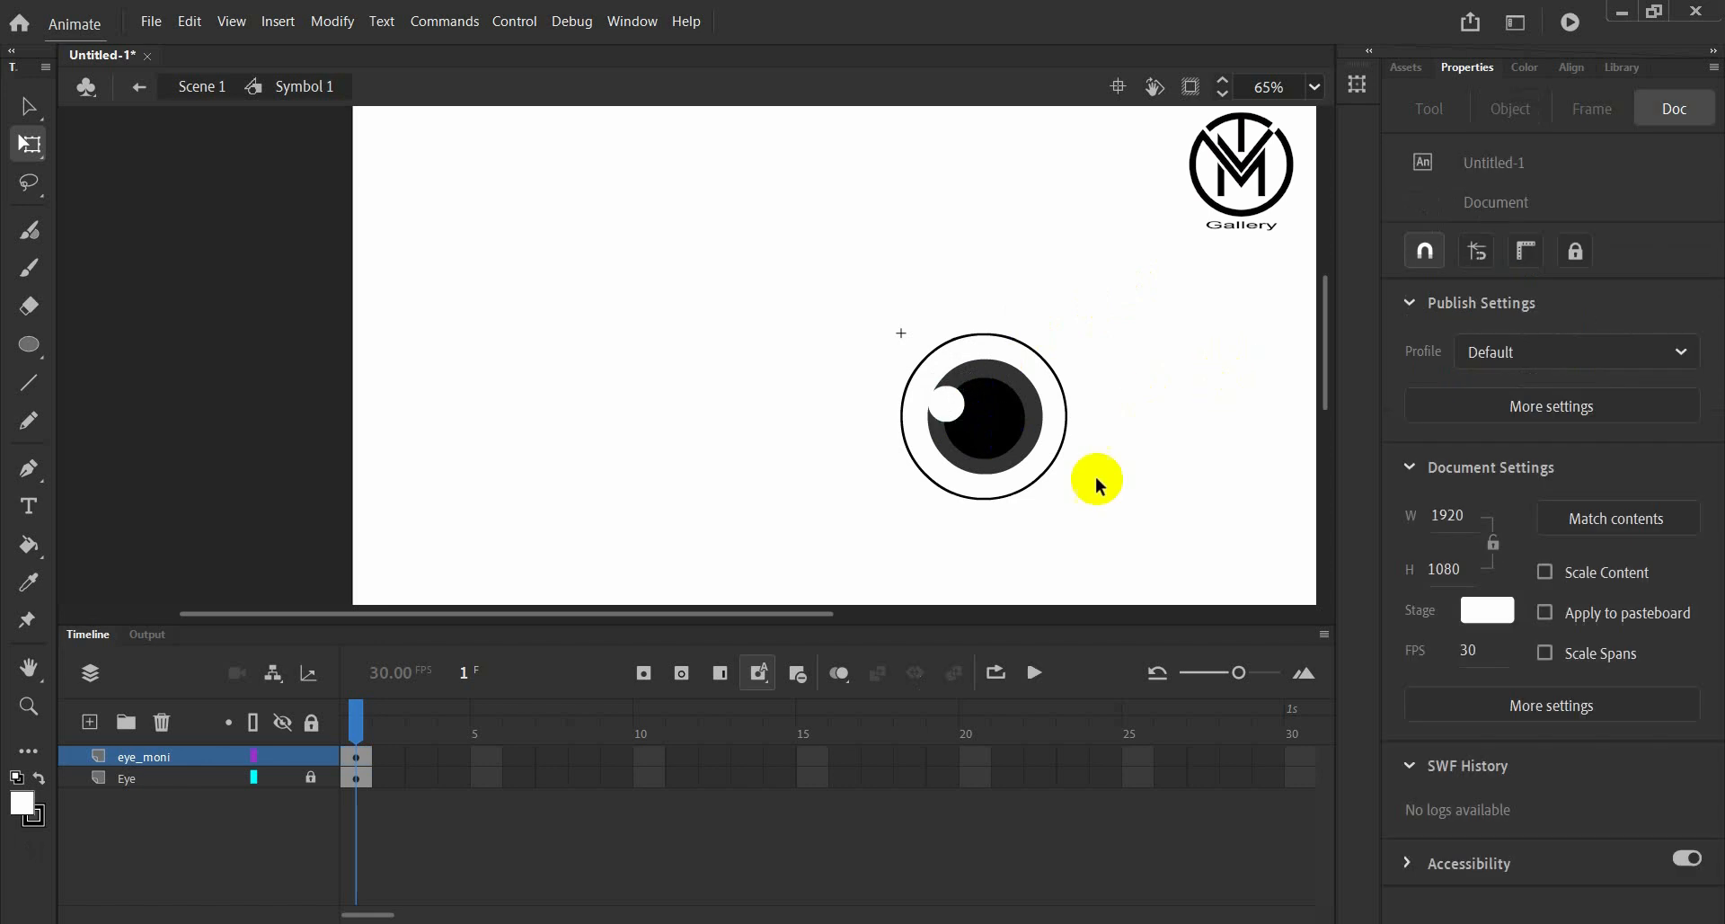
Shrink the white highlight circle to about 29.25 by 29.2 around its centre
left_click(940, 411)
scroll(1011, 437, "up", 4)
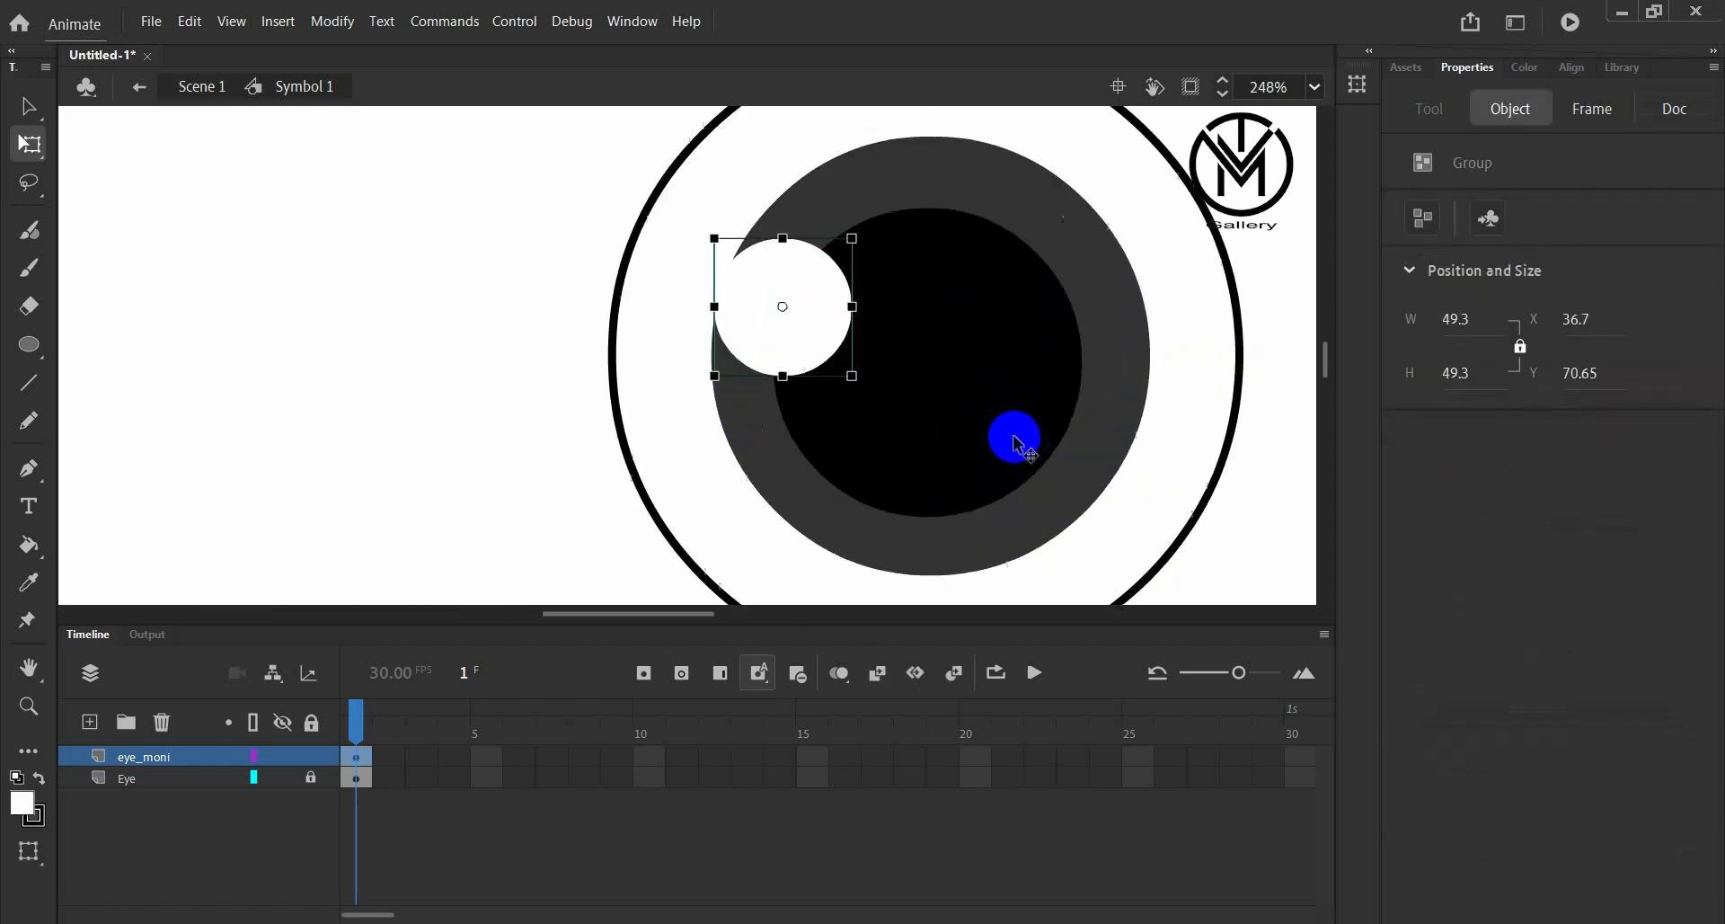
left_click_drag(714, 239, 740, 269)
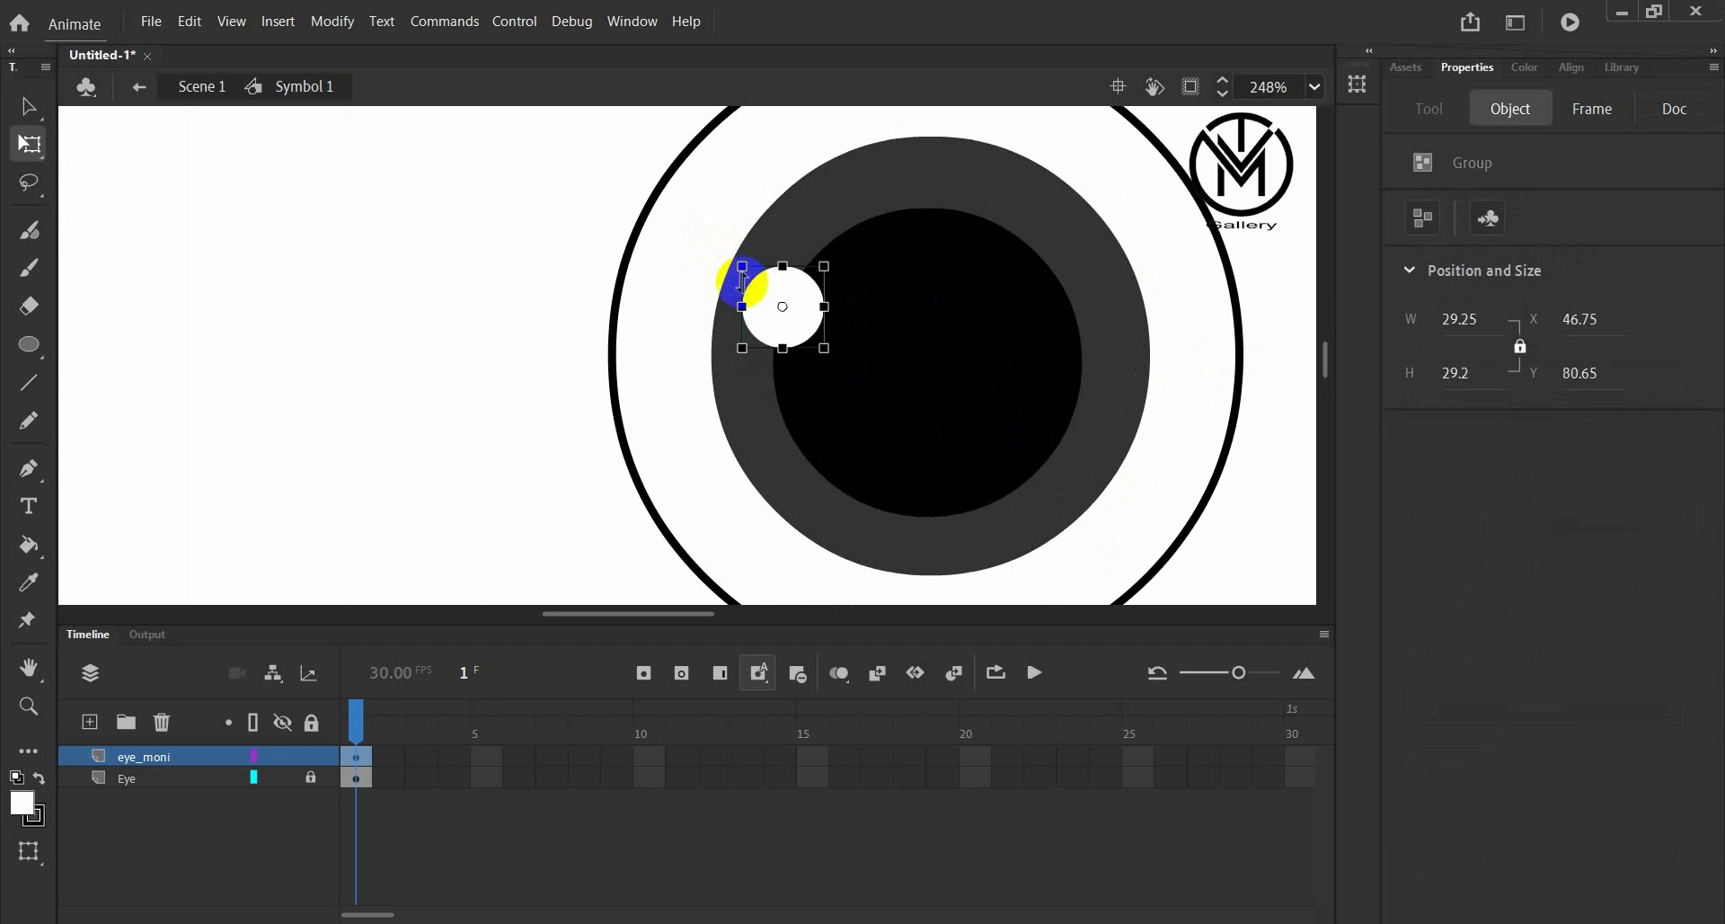
left_click(503, 310)
Move the white highlight to the pupil's upper-right edge, at about X 139.9, Y 69.75
left_click(791, 328)
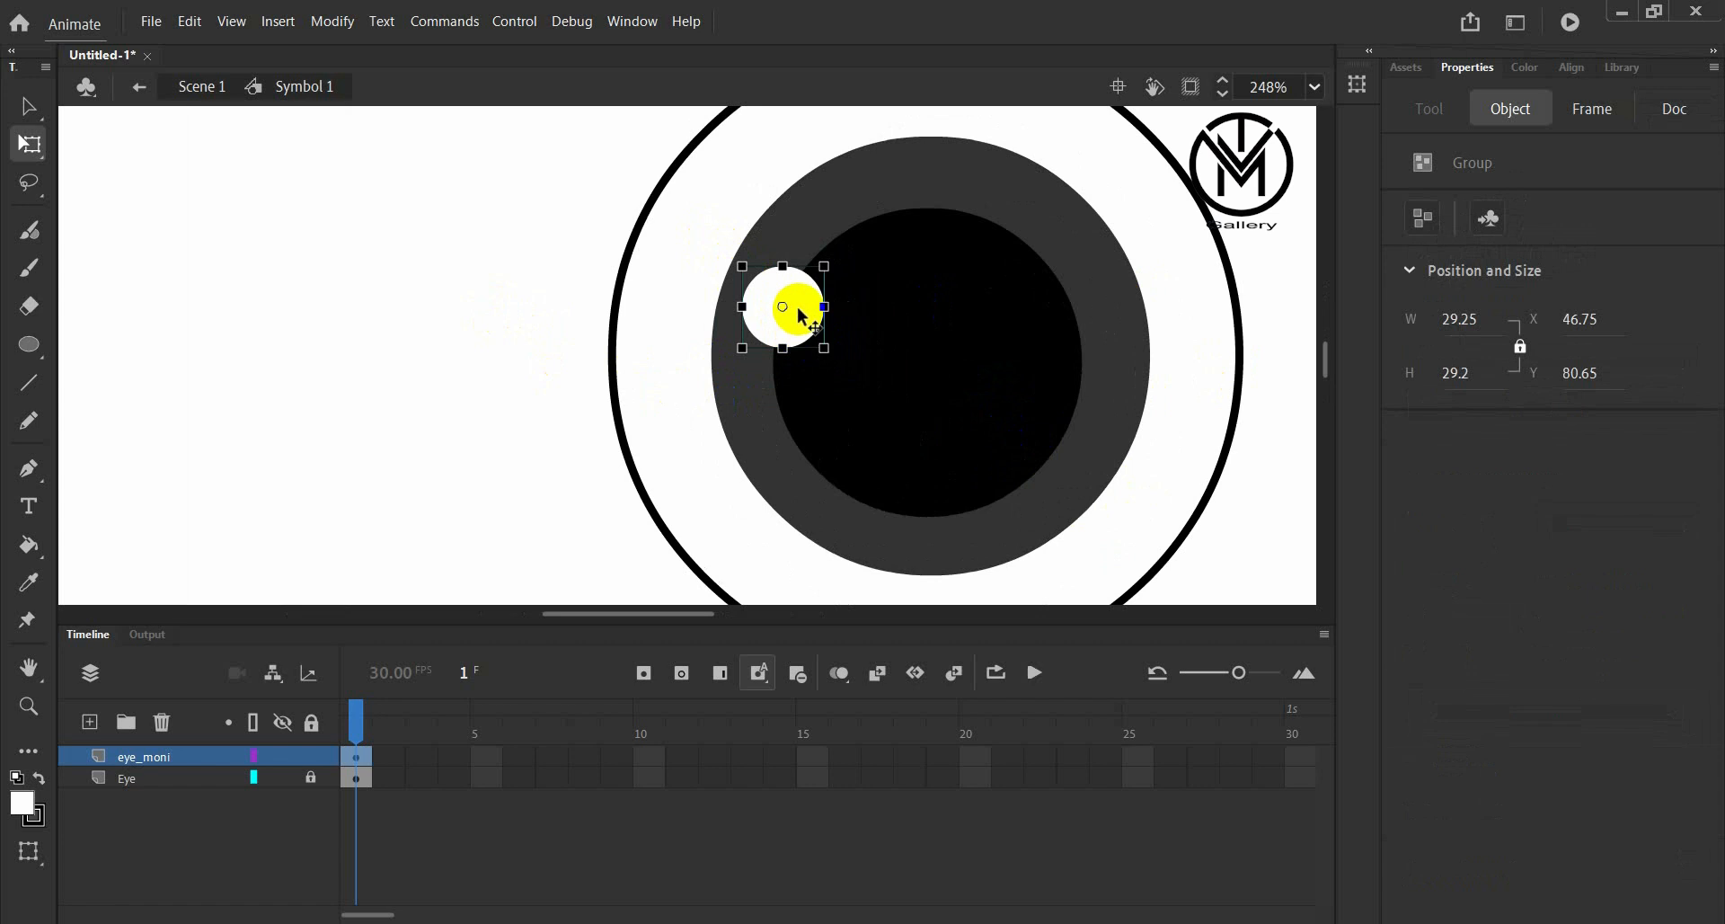
left_click_drag(782, 308, 1055, 285)
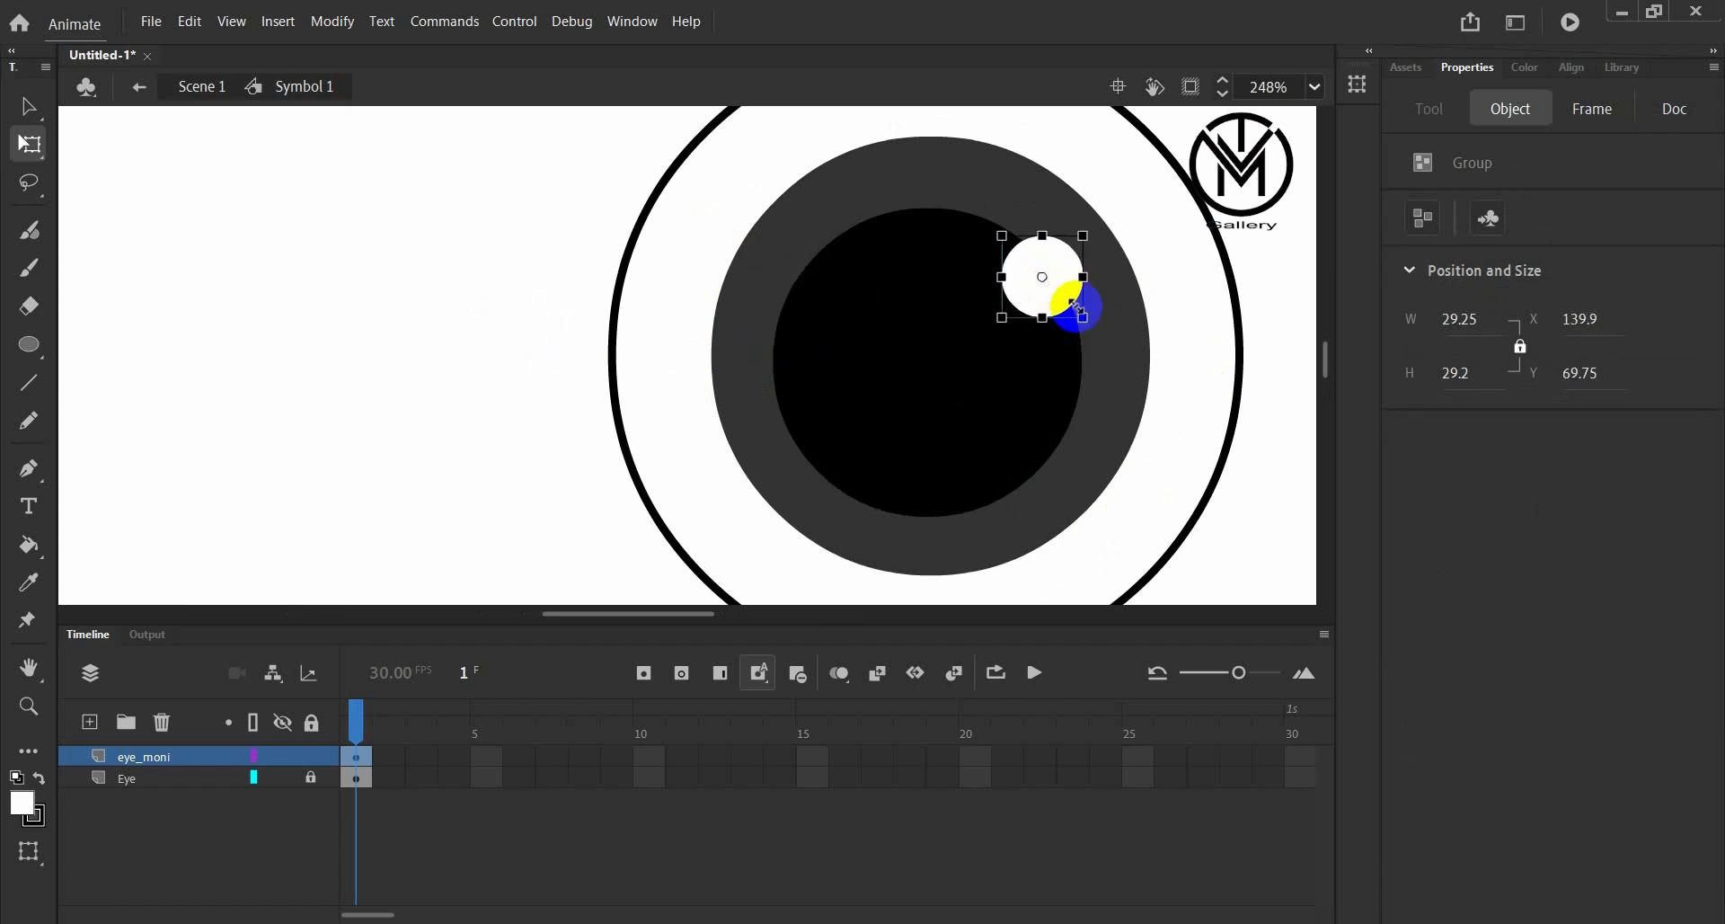
left_click(571, 395)
Return to Scene 1 to view the eye, and reopen its symbol for editing
double_click(590, 387)
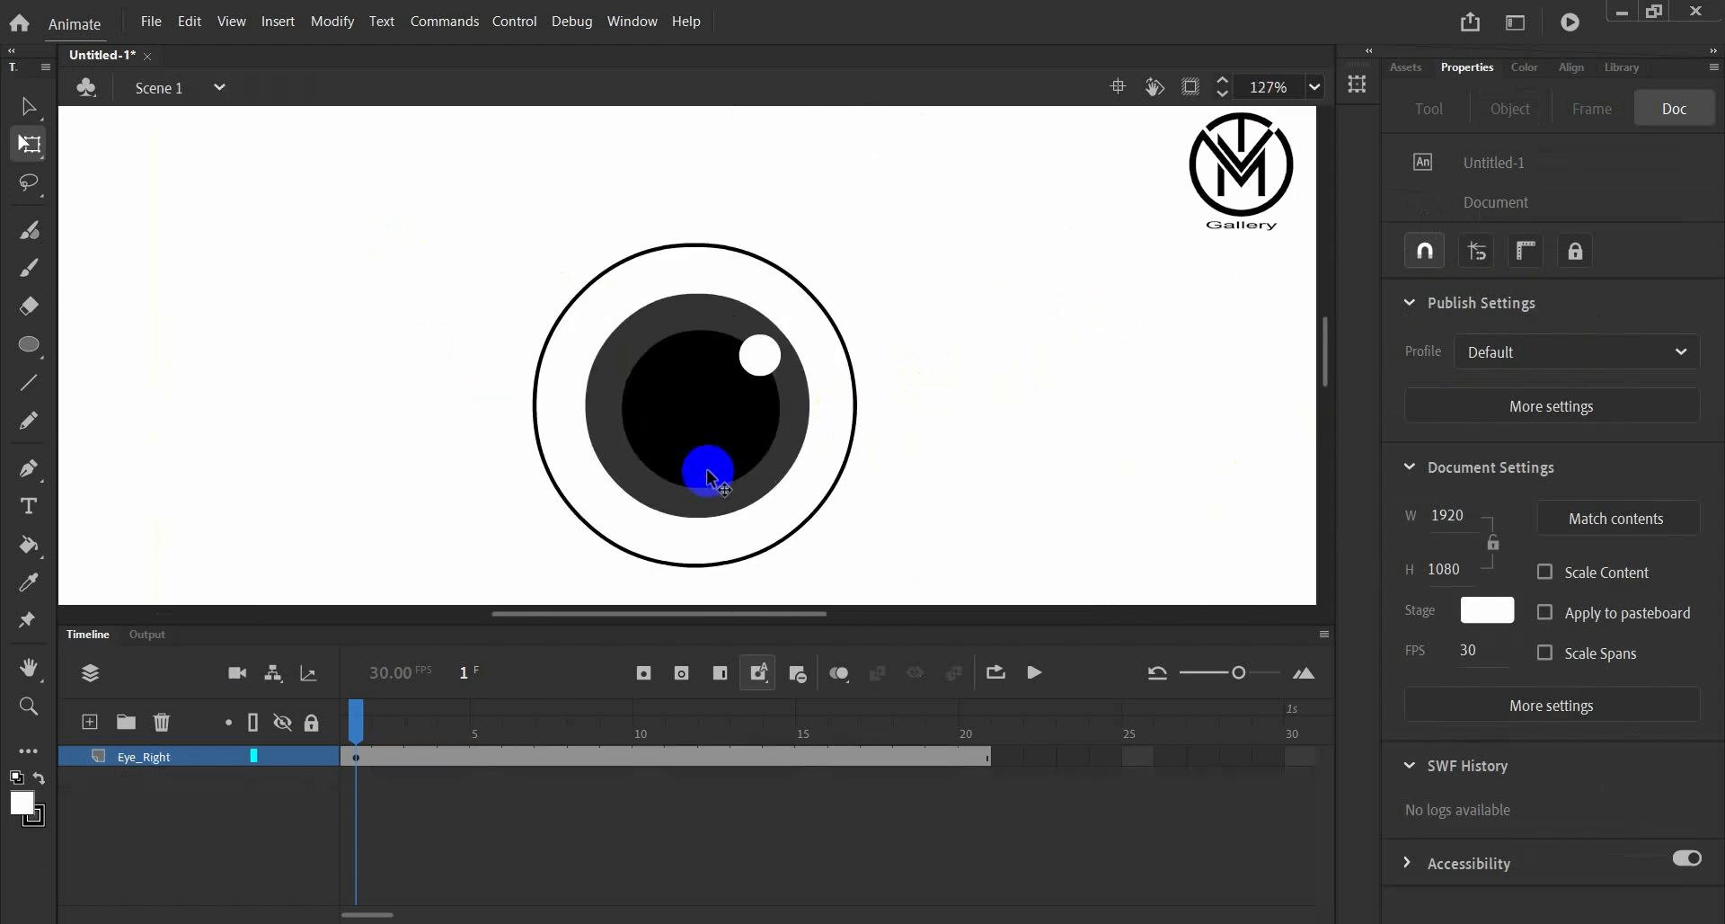
double_click(706, 472)
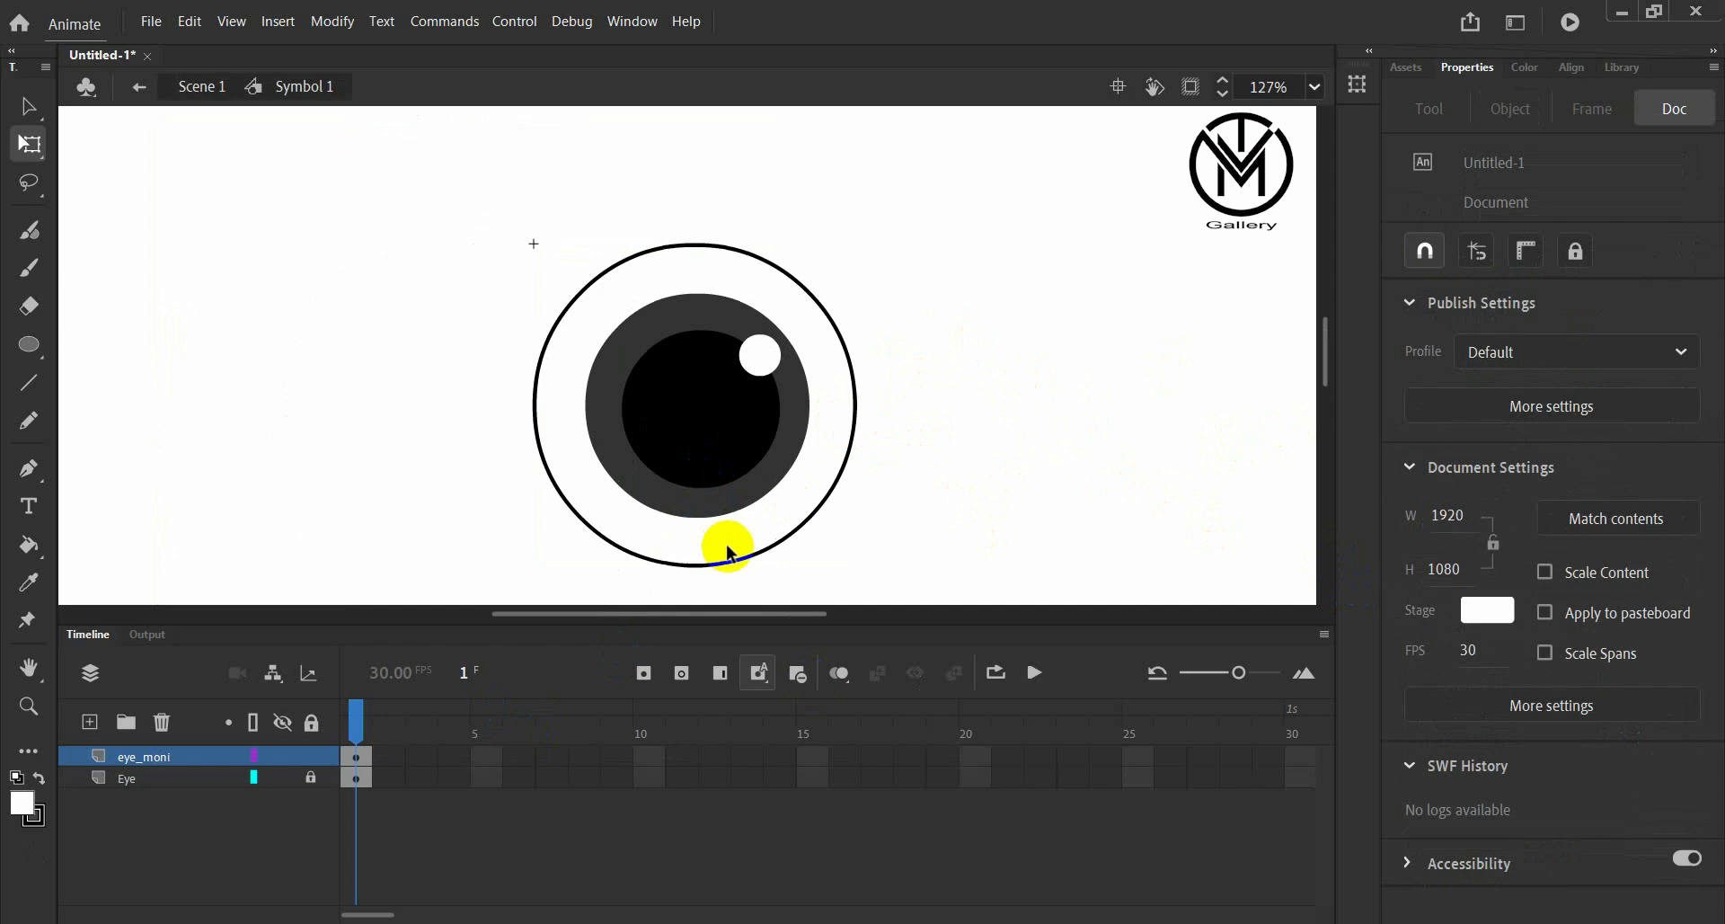
scroll(800, 512, "down", 3)
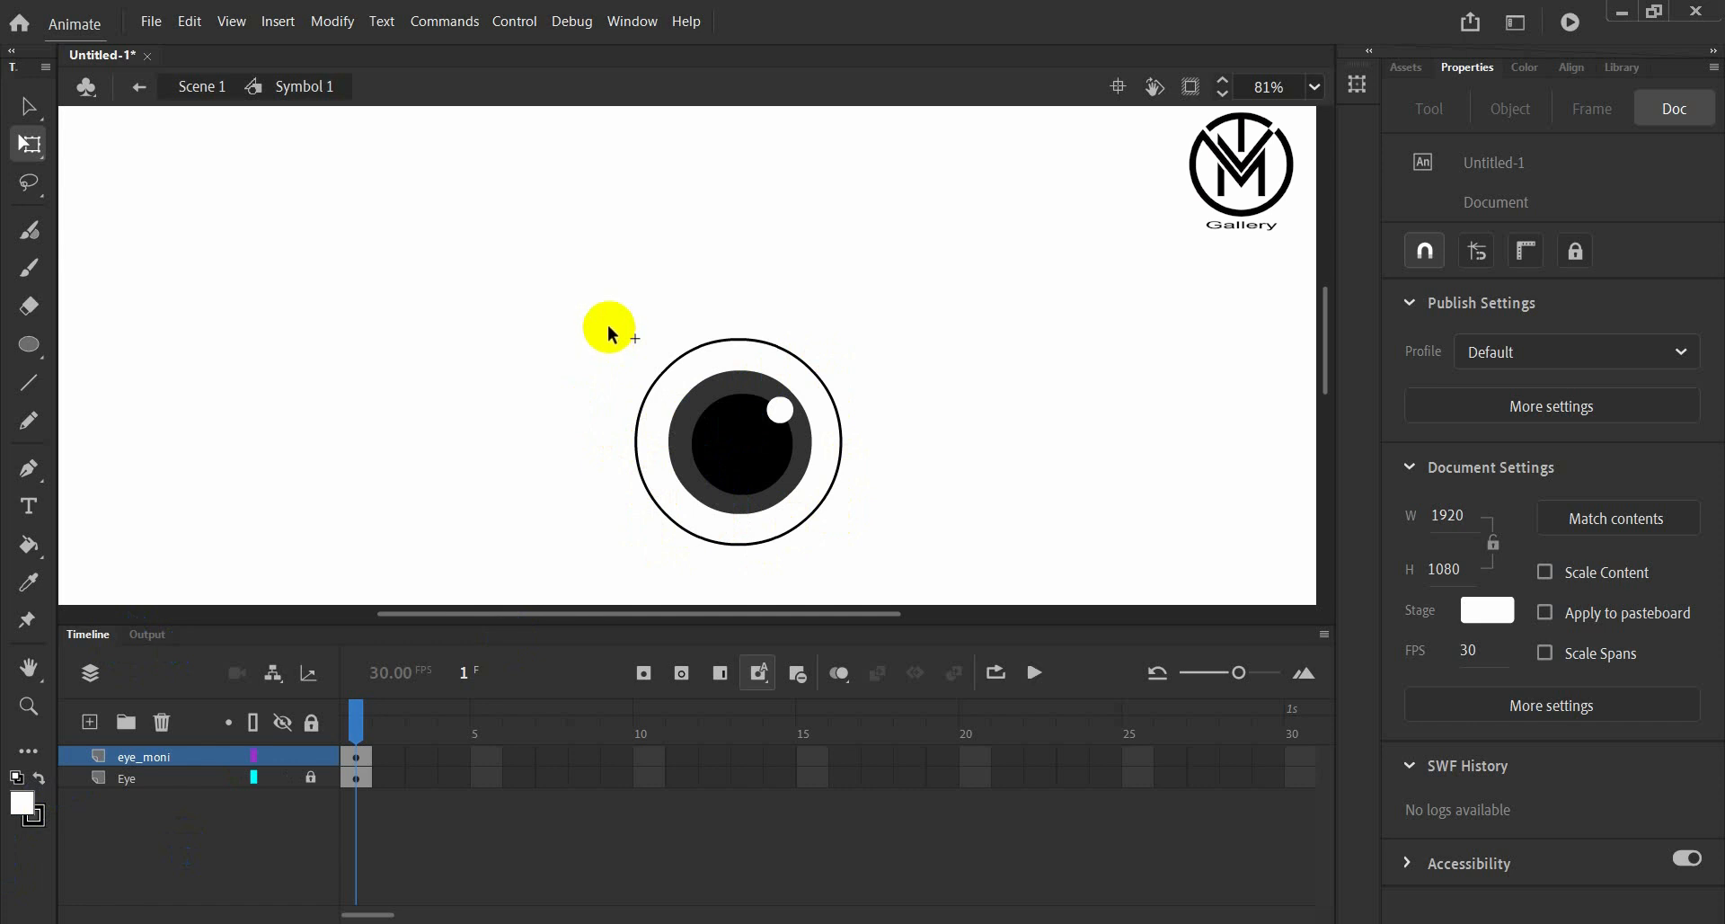
Add a layer named papri above eye_moni and lock the eye_moni layer
left_click(89, 721)
left_click(169, 757)
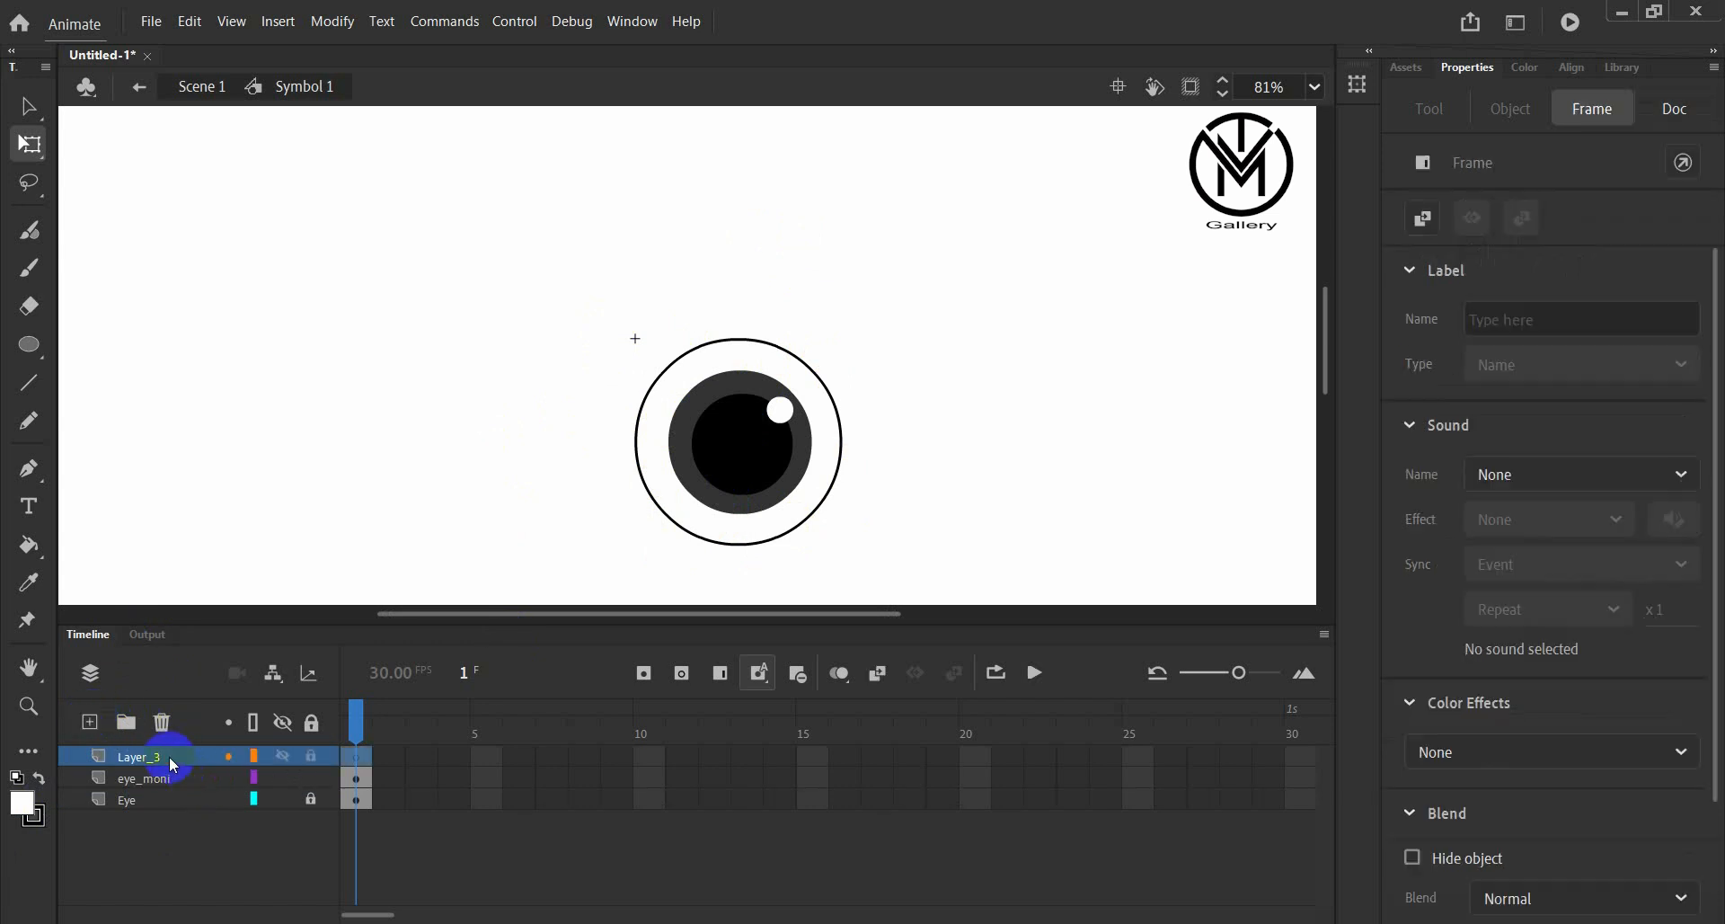
double_click(169, 756)
type("papri")
left_click(231, 542)
left_click(234, 679)
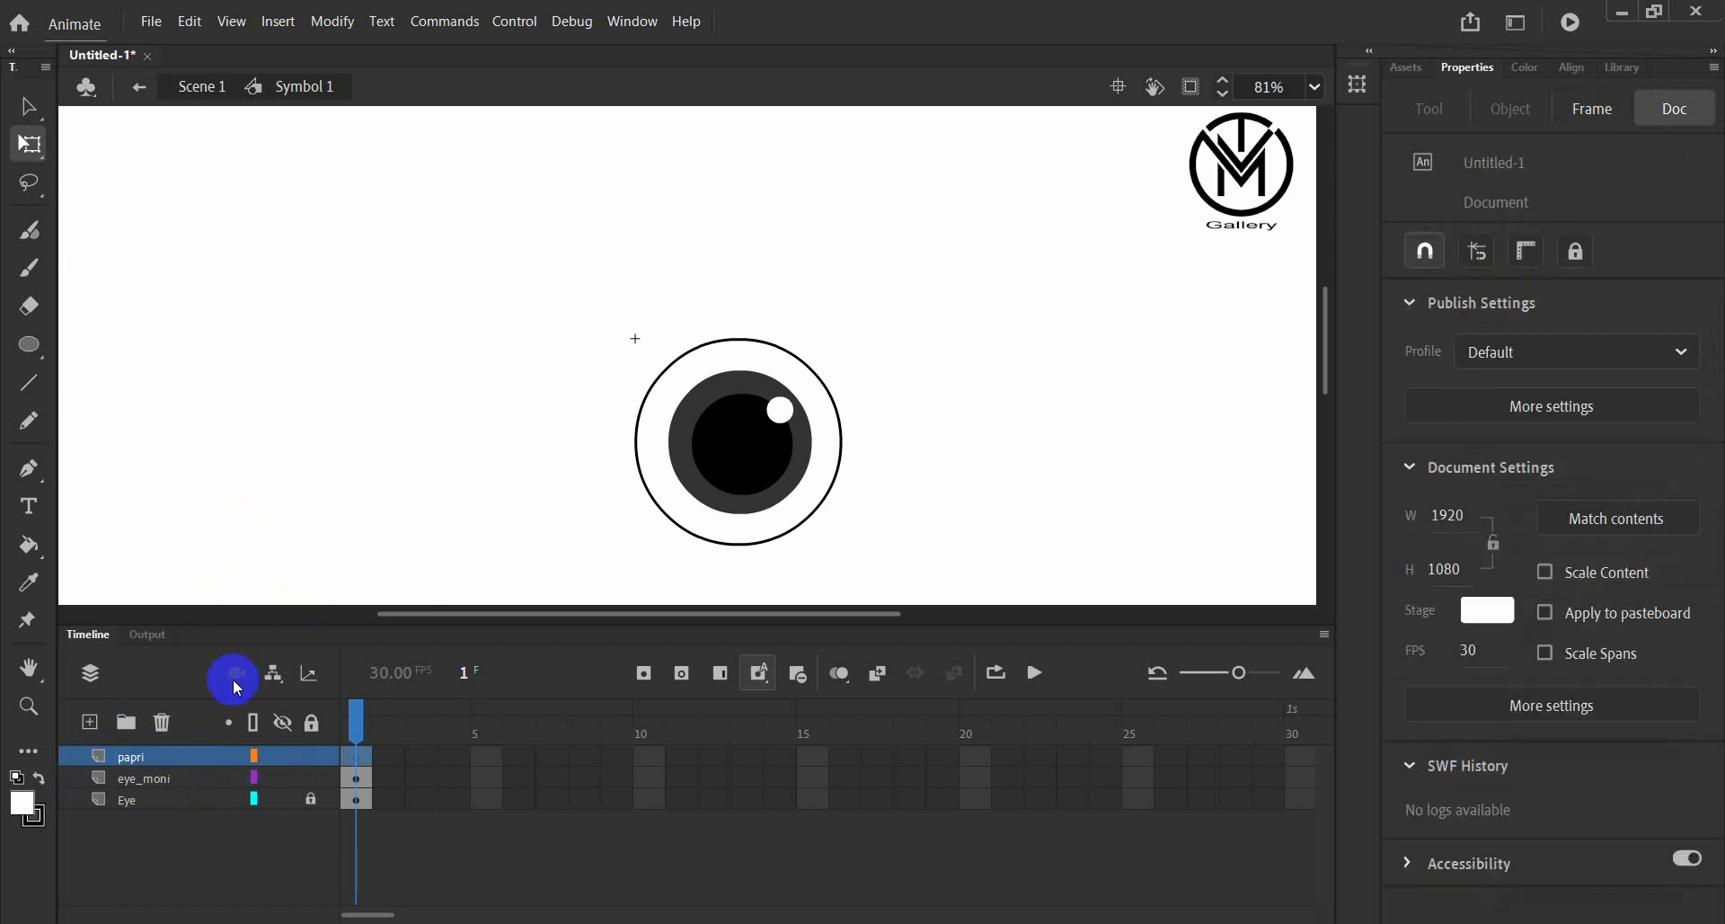
left_click(312, 778)
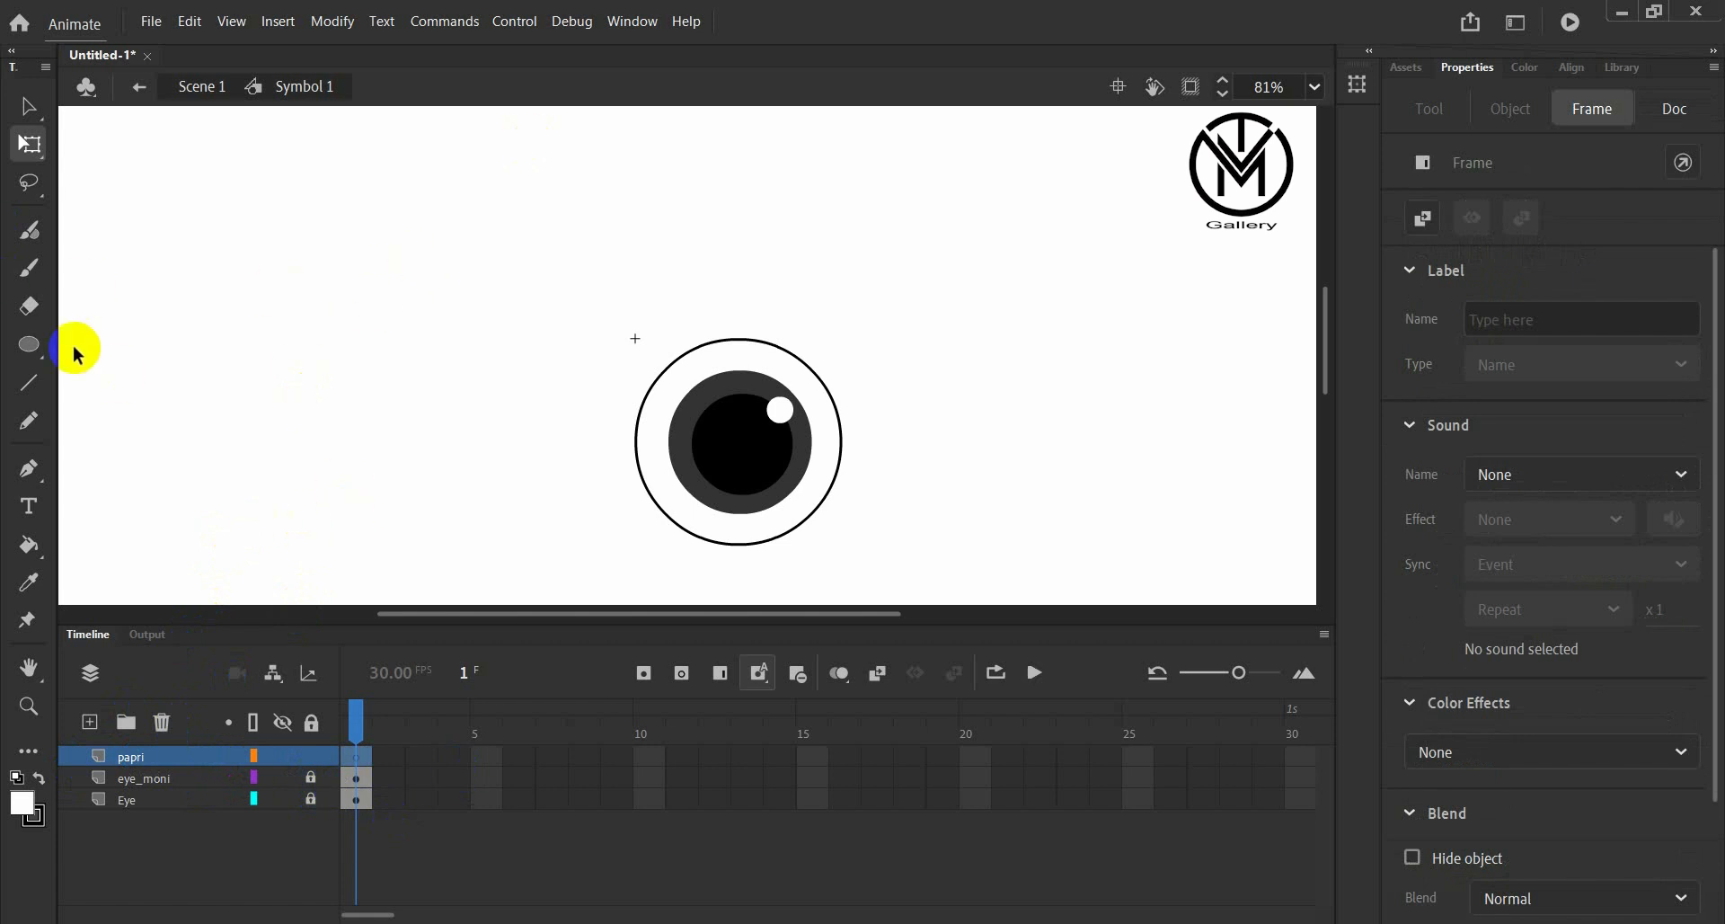
Draw an orange-filled square about 272 by 272 with a black outline over the eye's upper part on the papri layer
left_click_drag(30, 345, 123, 355)
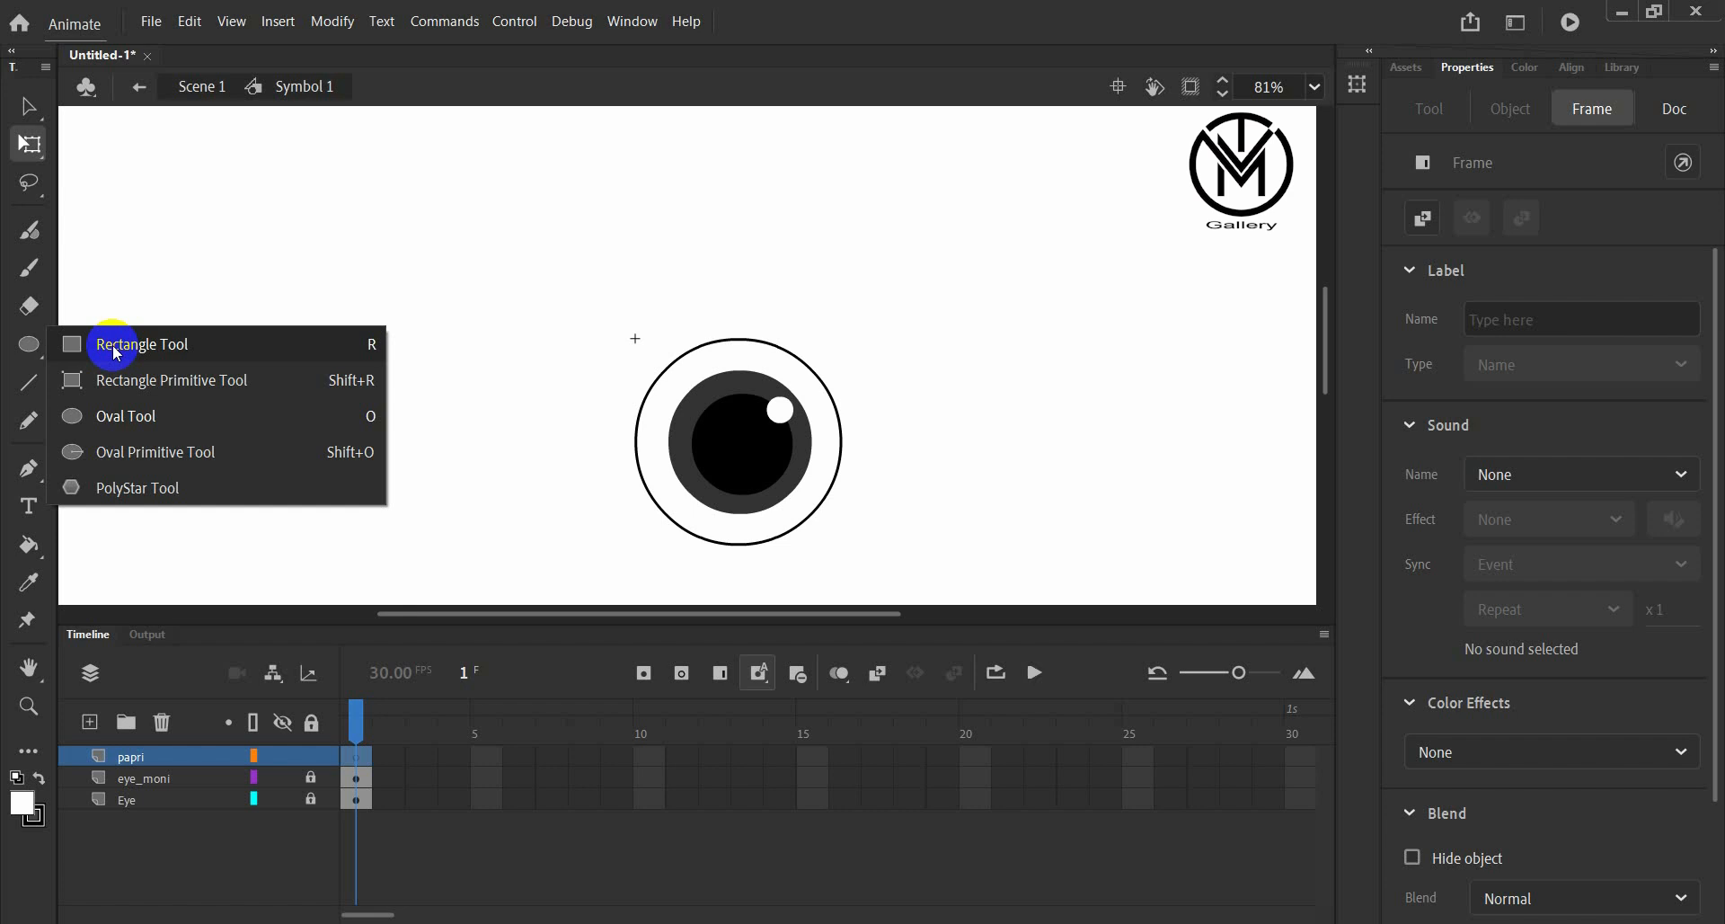
mouse_move(115, 351)
left_mouse_down()
mouse_move(29, 345)
mouse_move(108, 342)
left_mouse_up()
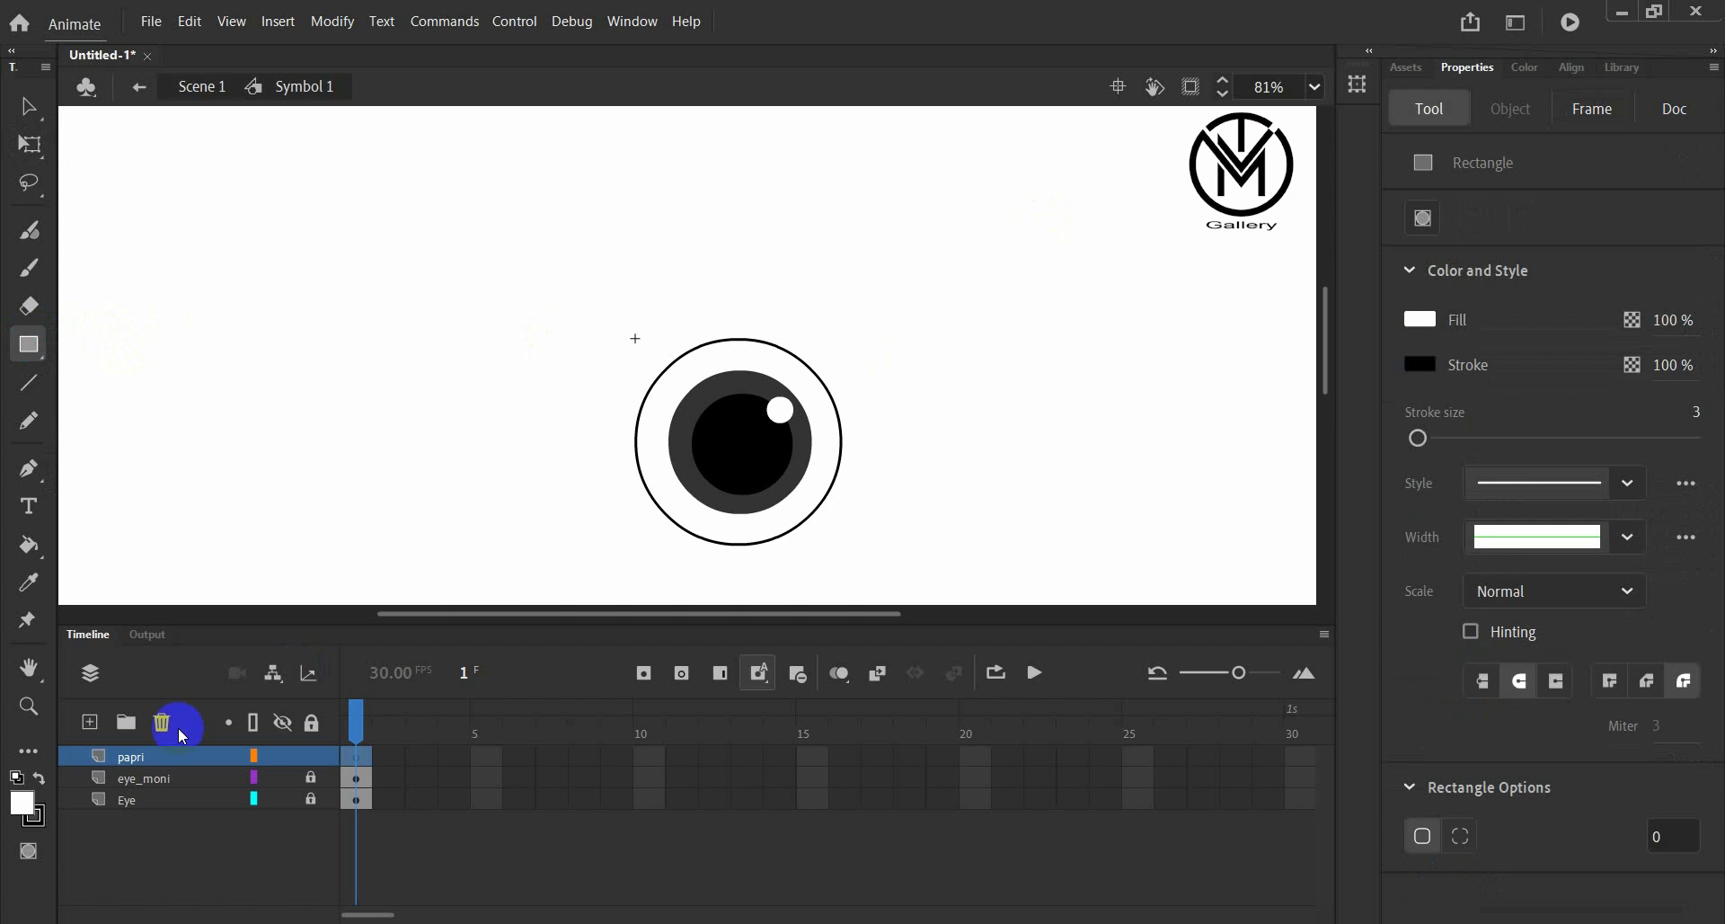
left_click(22, 804)
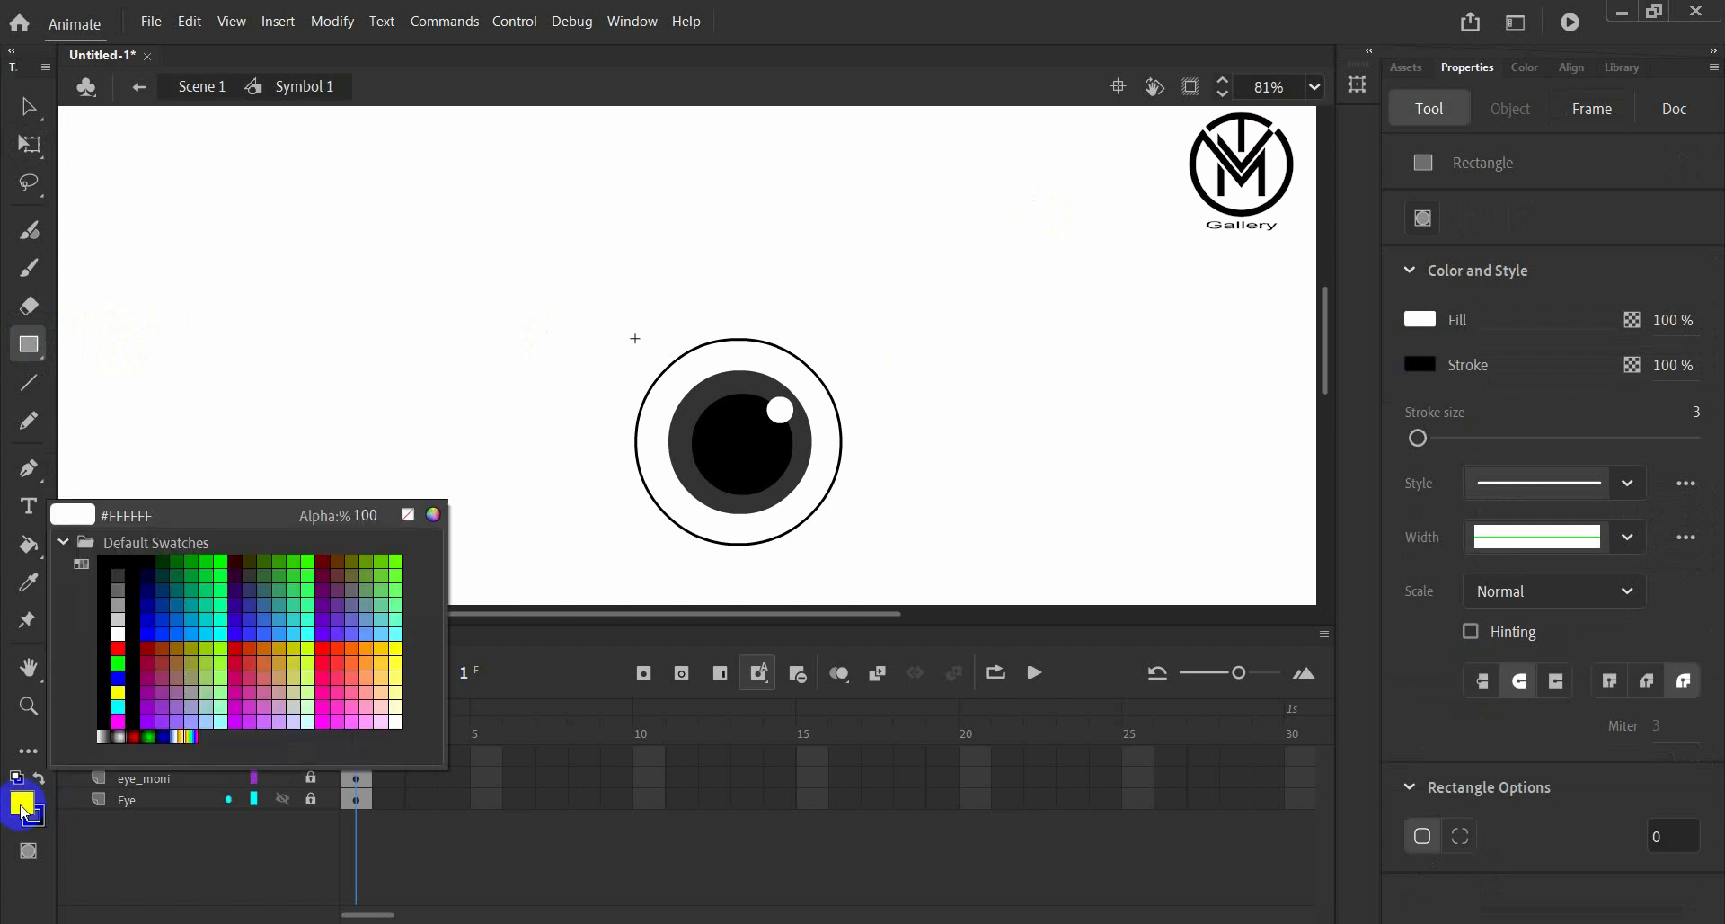
left_click(433, 517)
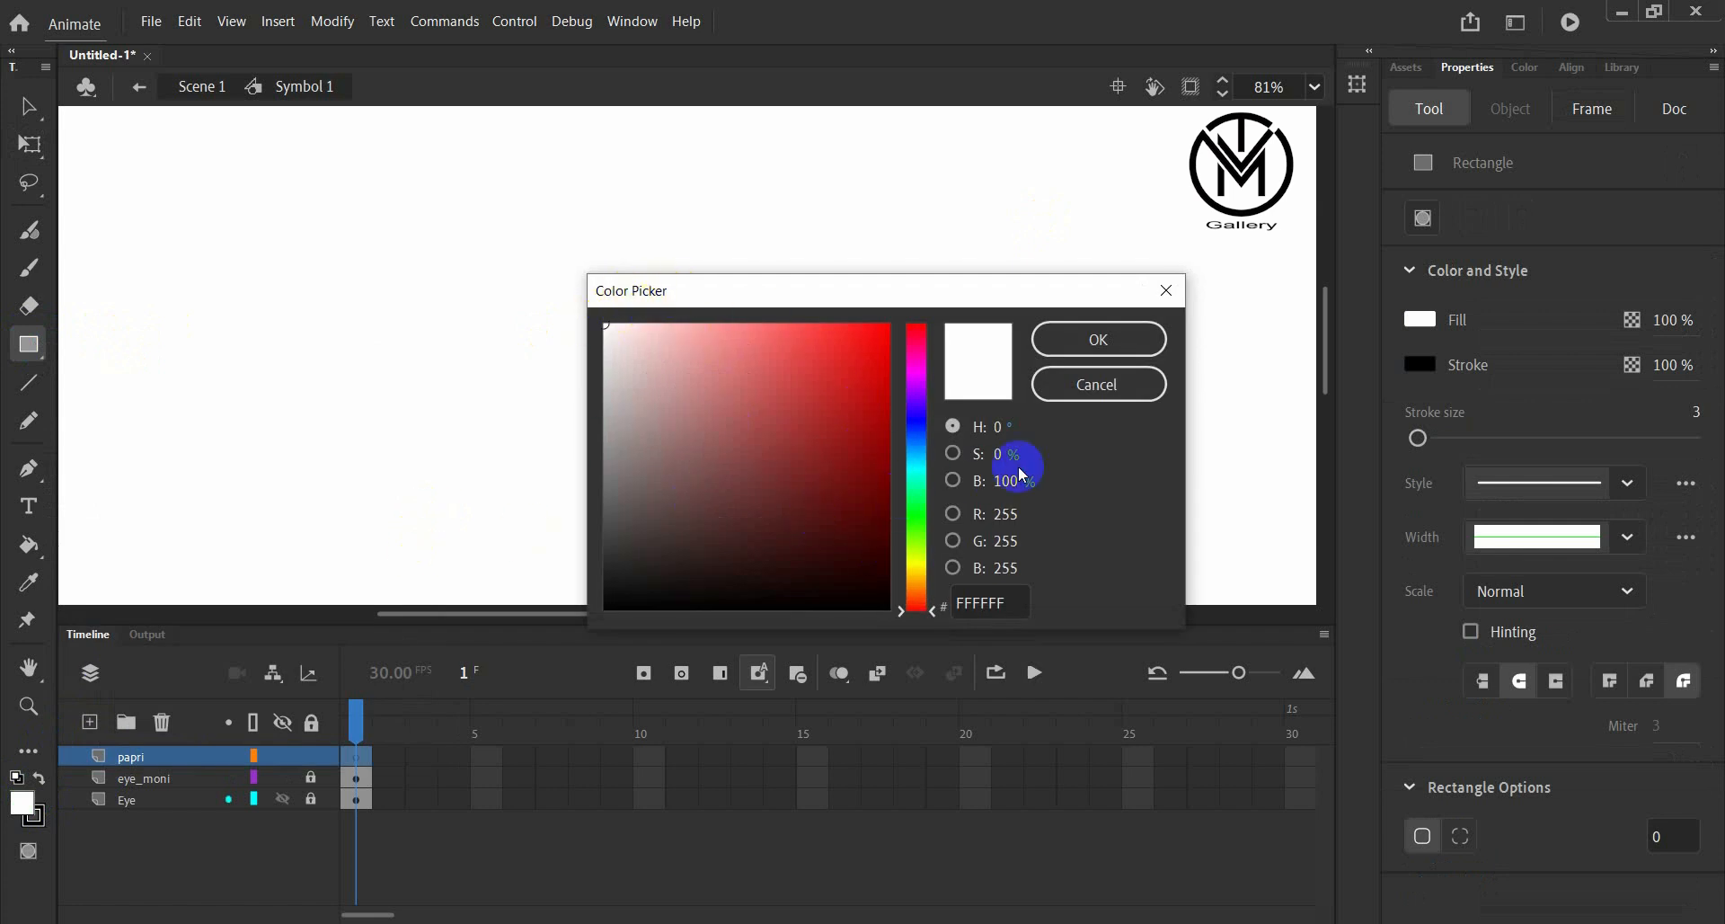
left_click(954, 428)
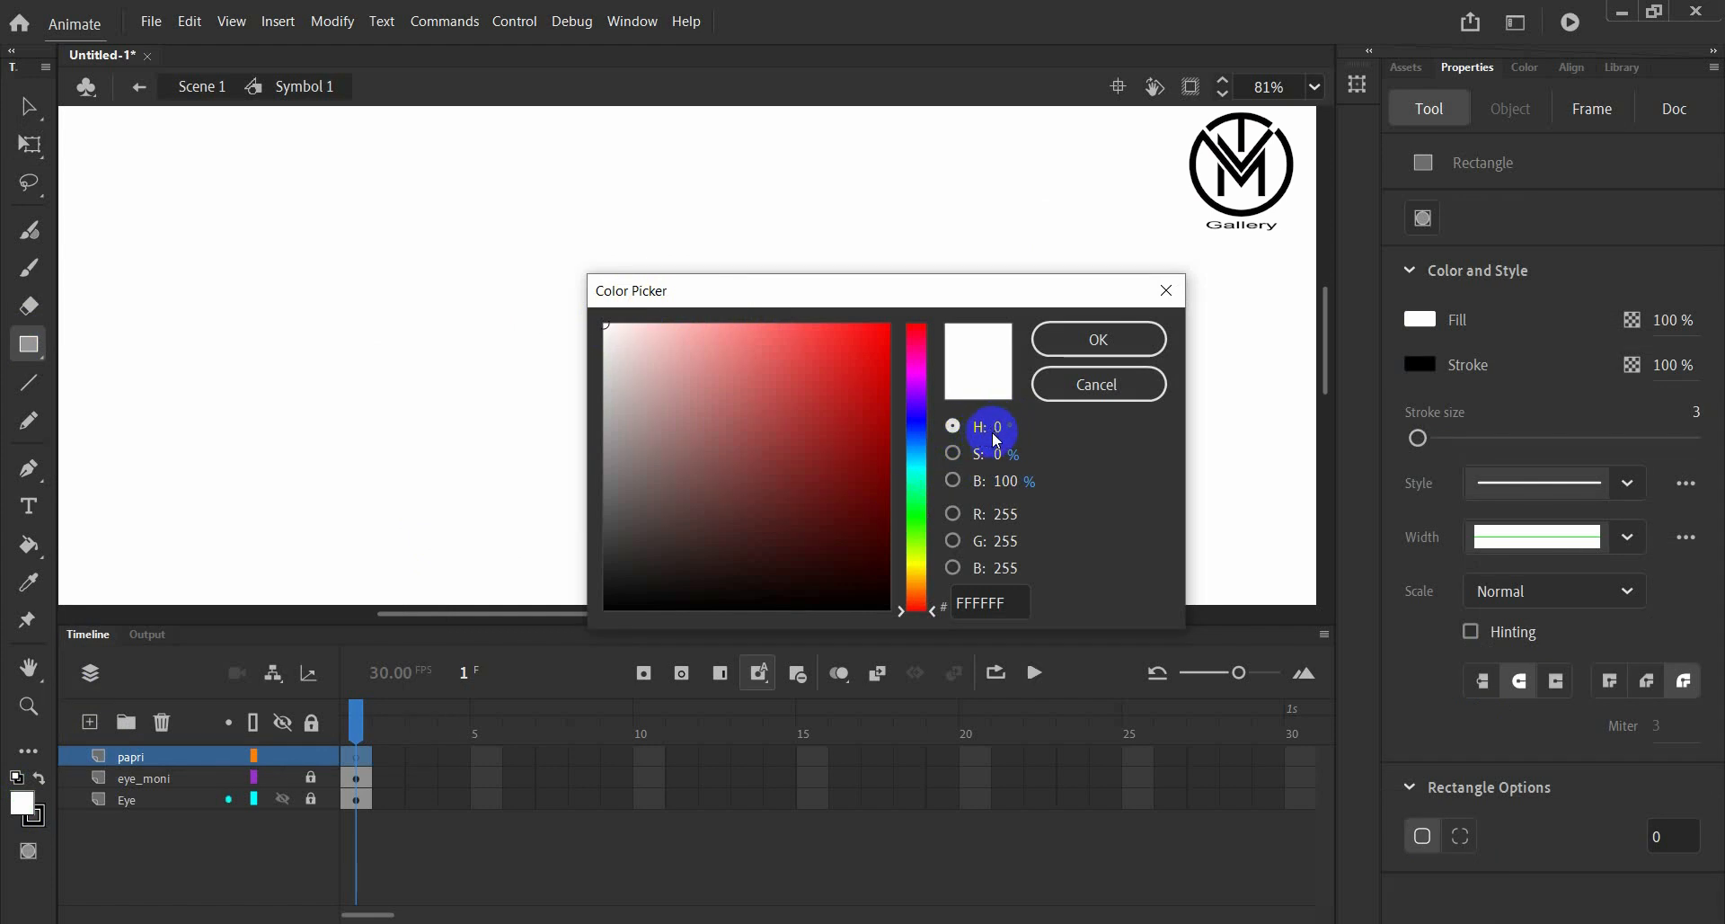
left_click(955, 430)
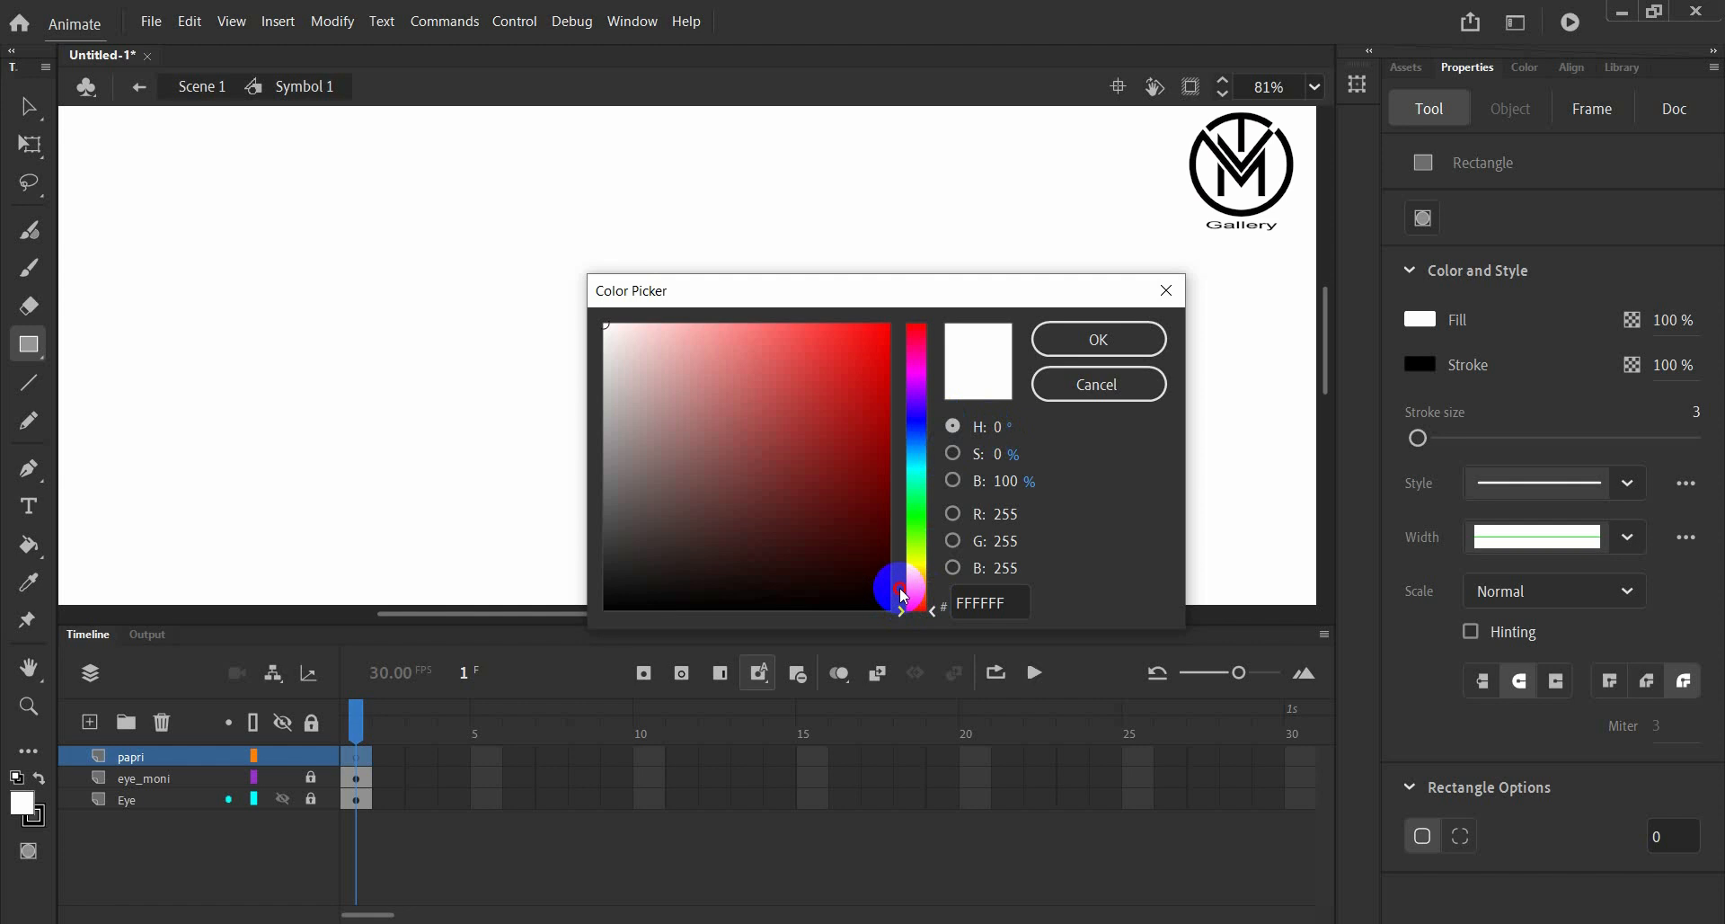
mouse_move(902, 605)
left_mouse_down()
mouse_move(911, 578)
mouse_move(937, 599)
left_mouse_up()
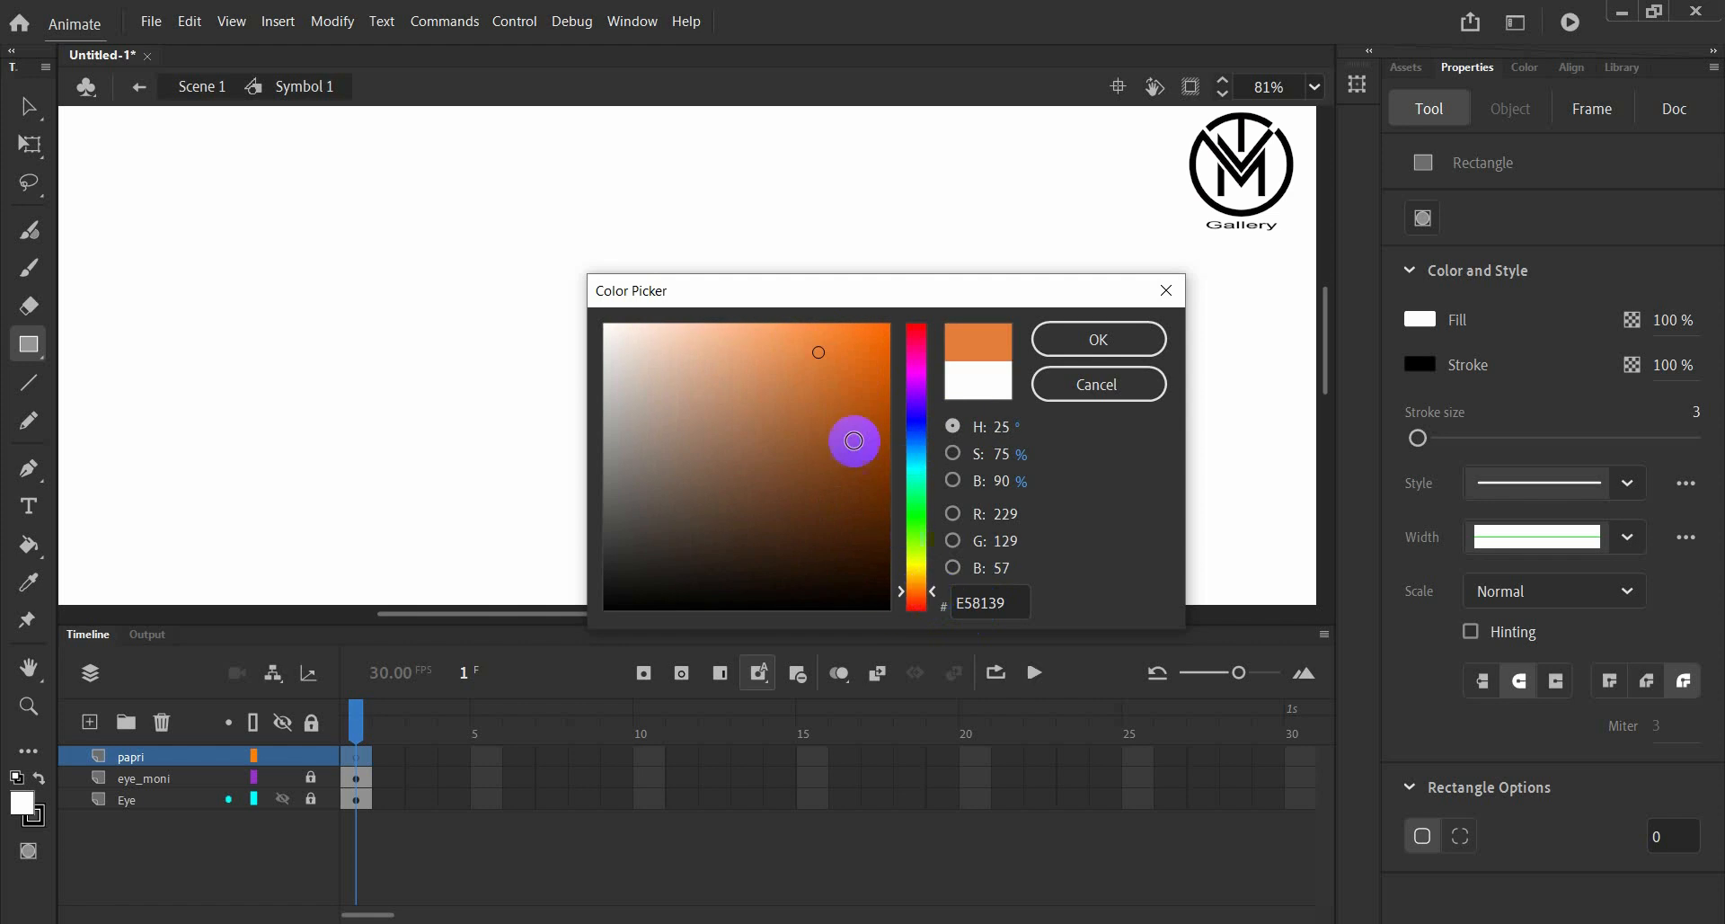
left_click(813, 373)
left_click(1107, 337)
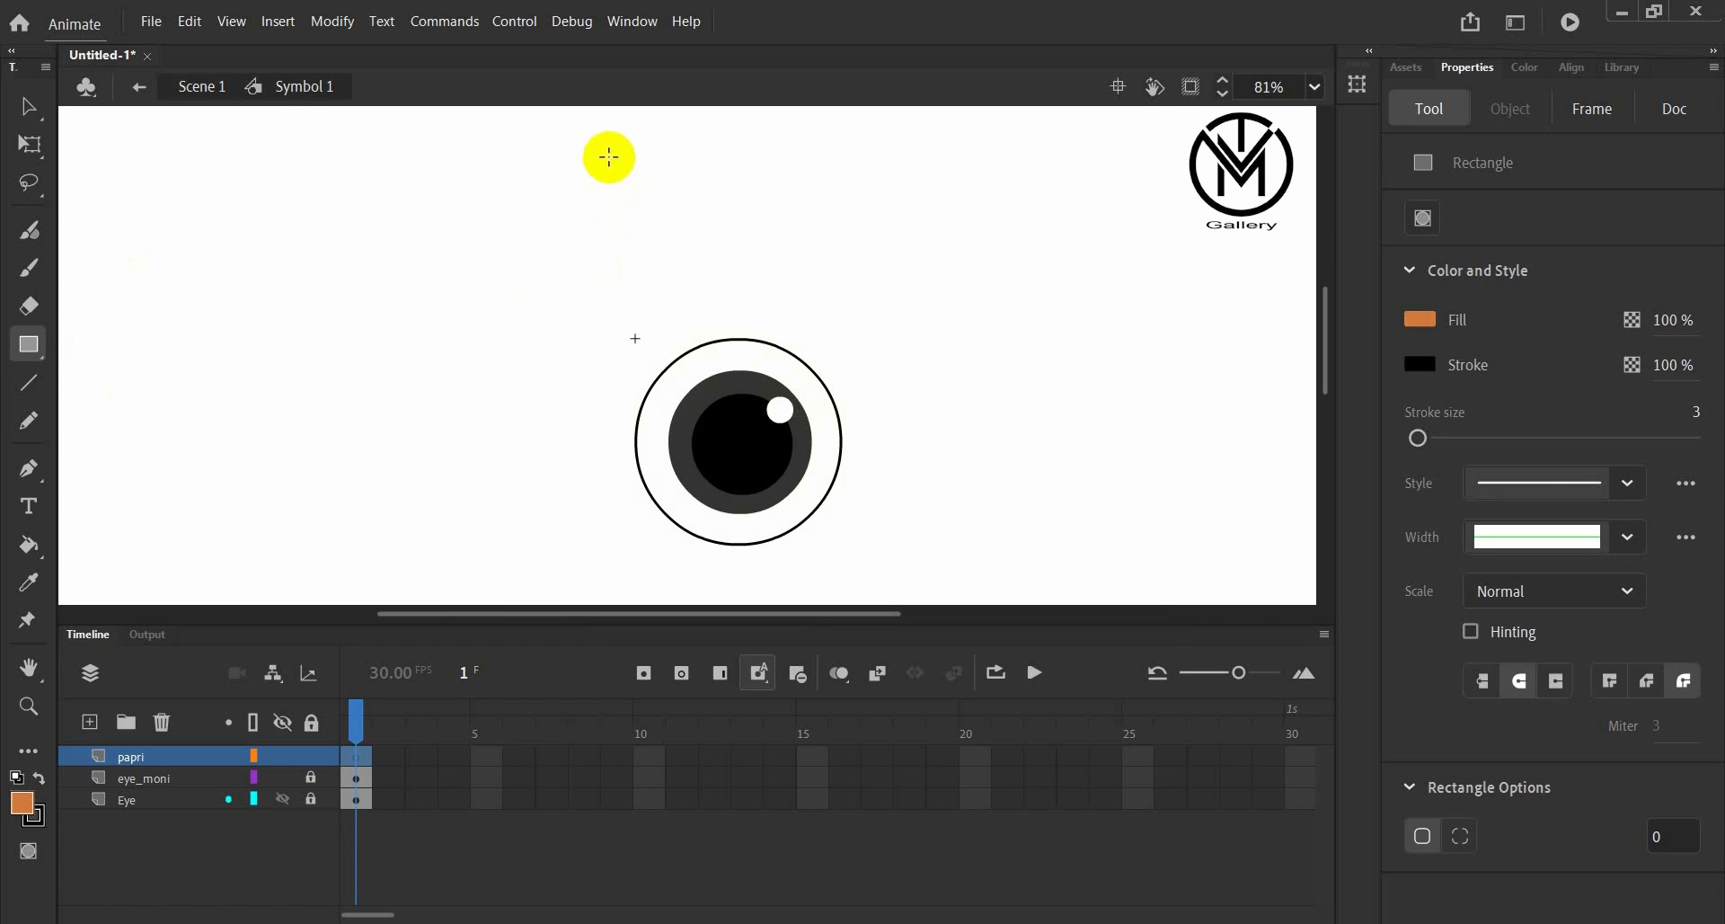
mouse_move(606, 162)
left_mouse_down()
mouse_move(764, 313)
mouse_move(873, 347)
mouse_move(855, 410)
left_mouse_up()
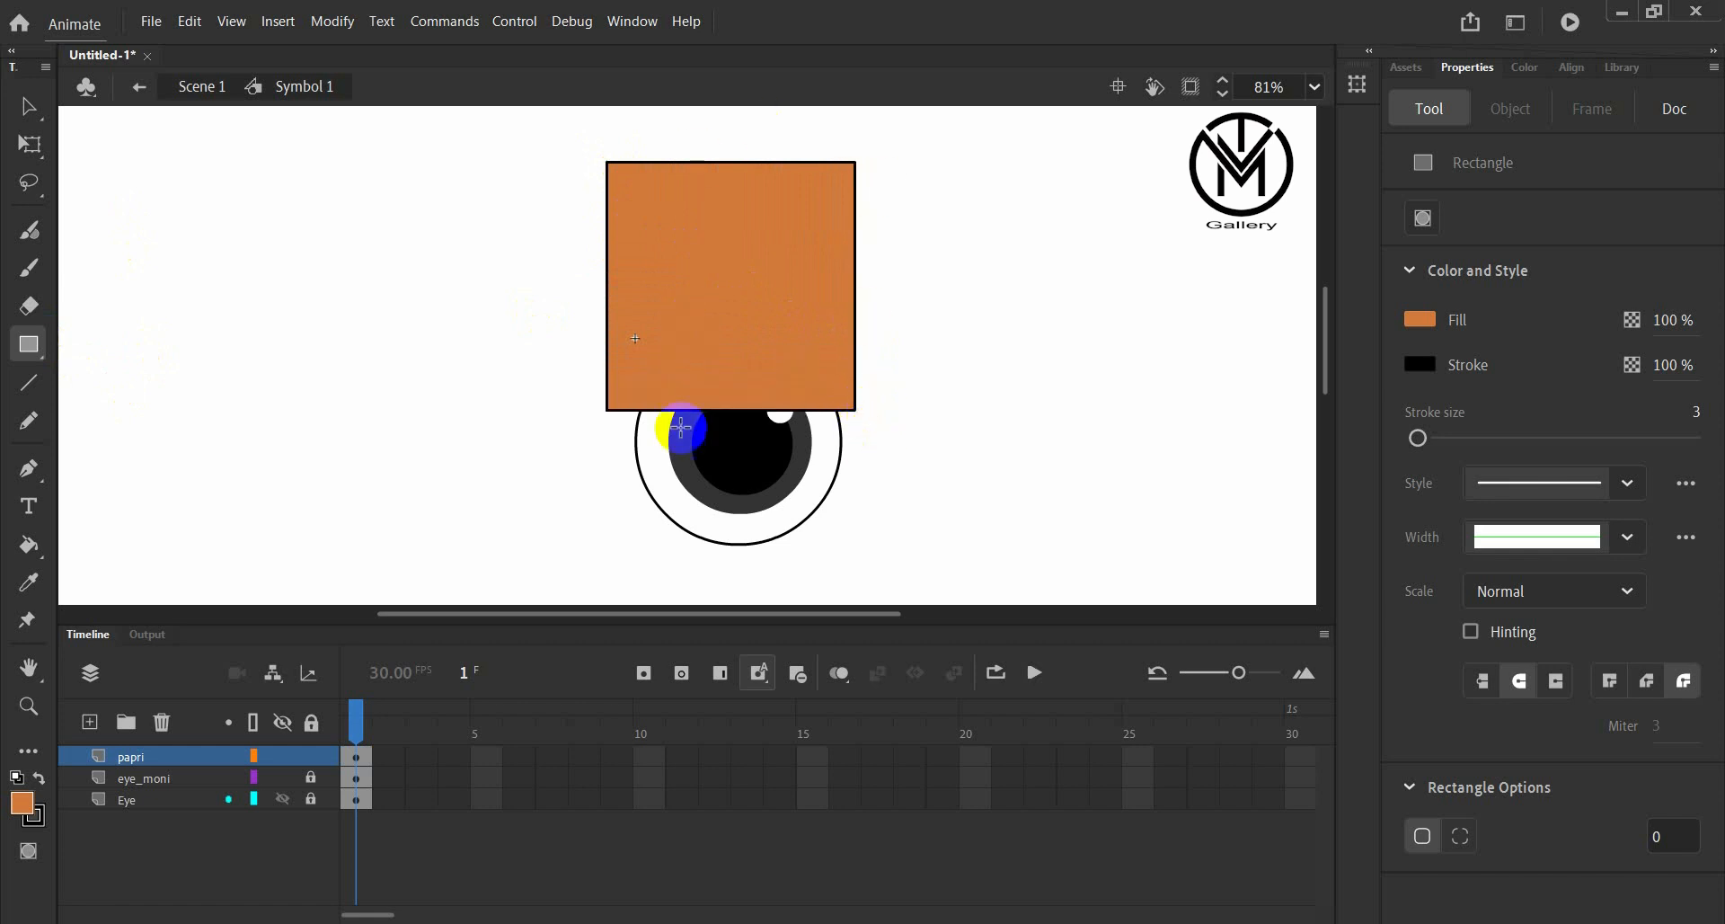
Select the orange square's entire black outline and reduce its stroke size to a thin line
left_click(28, 106)
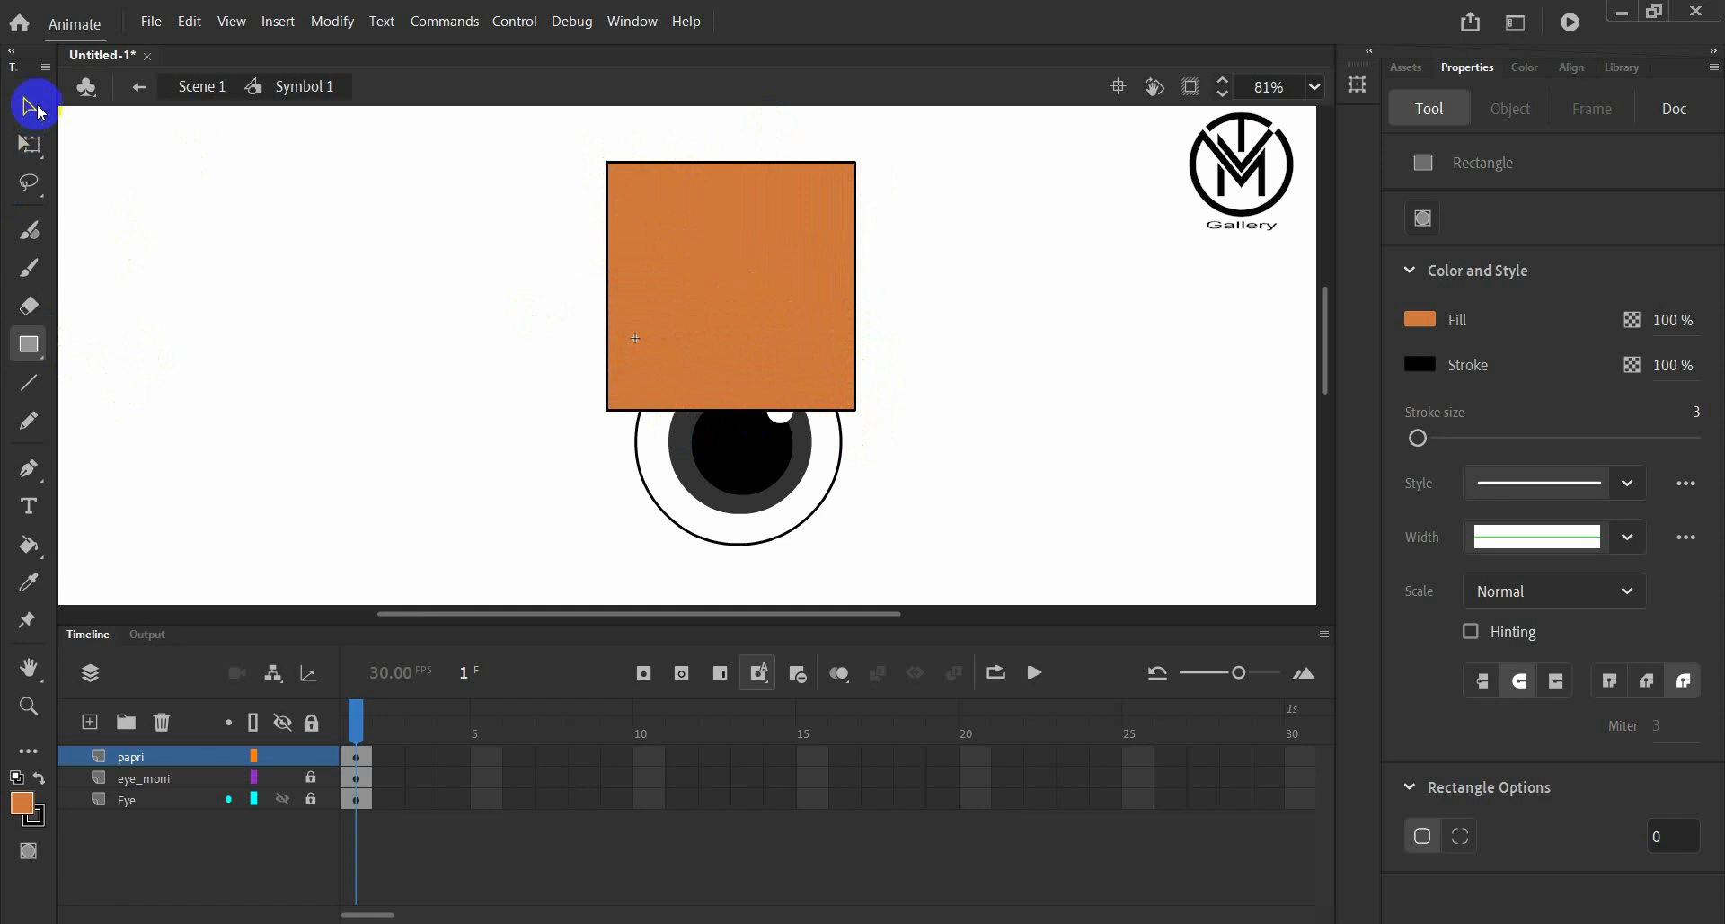
double_click(855, 235)
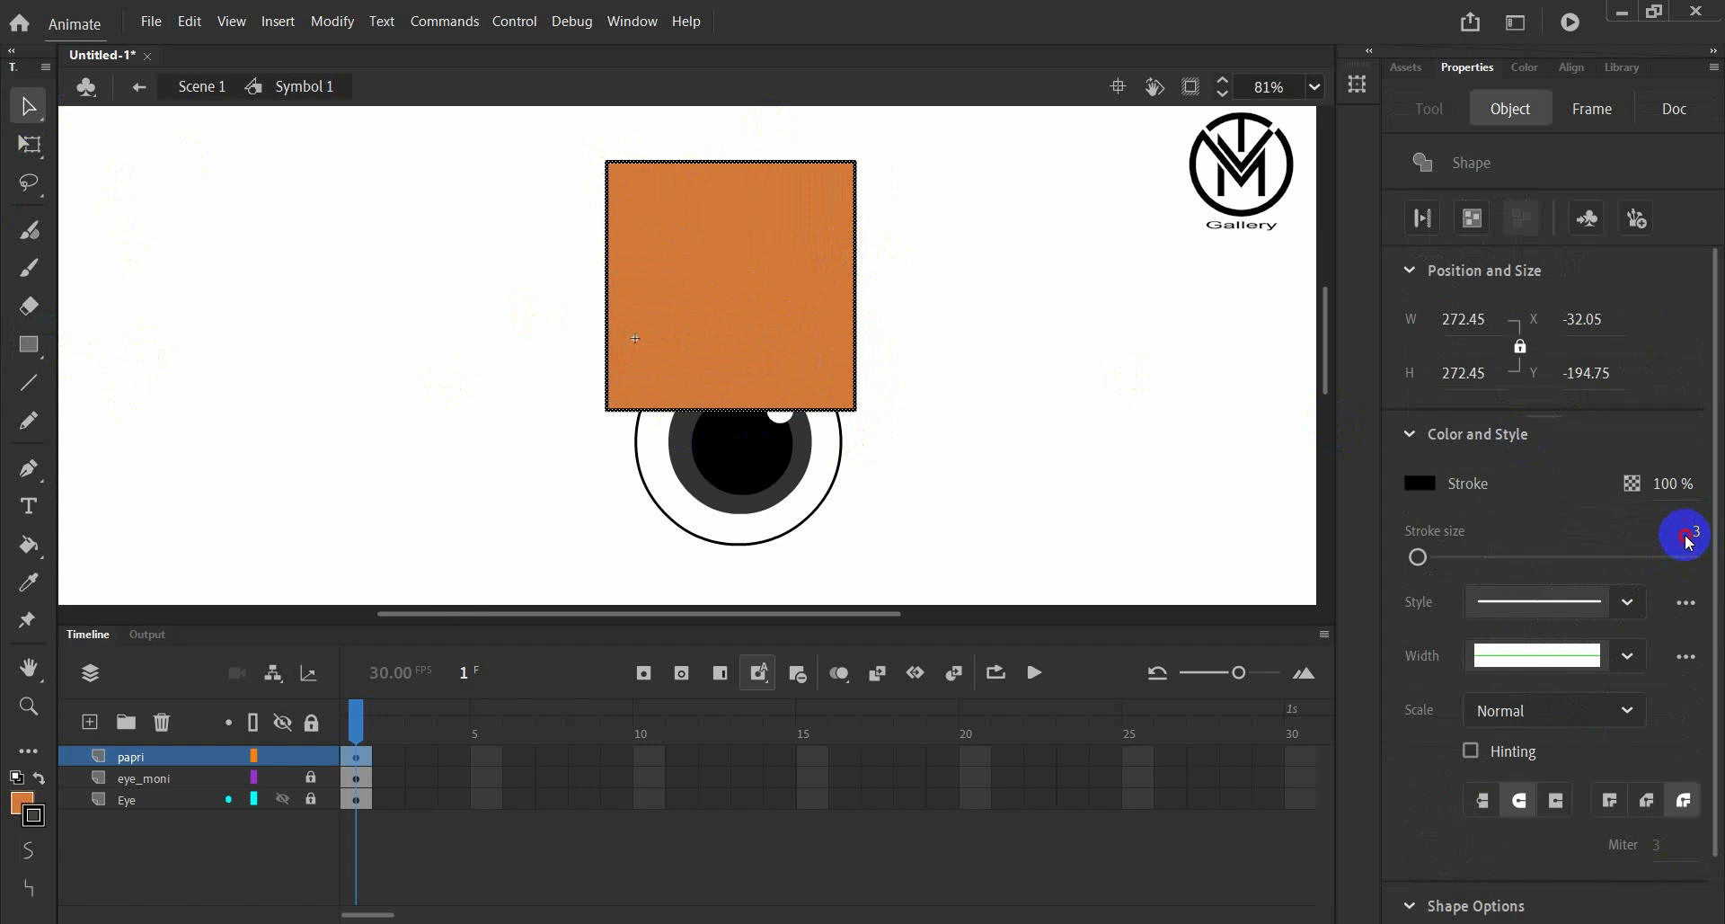
left_click_drag(1705, 542, 1491, 518)
left_click(1021, 440)
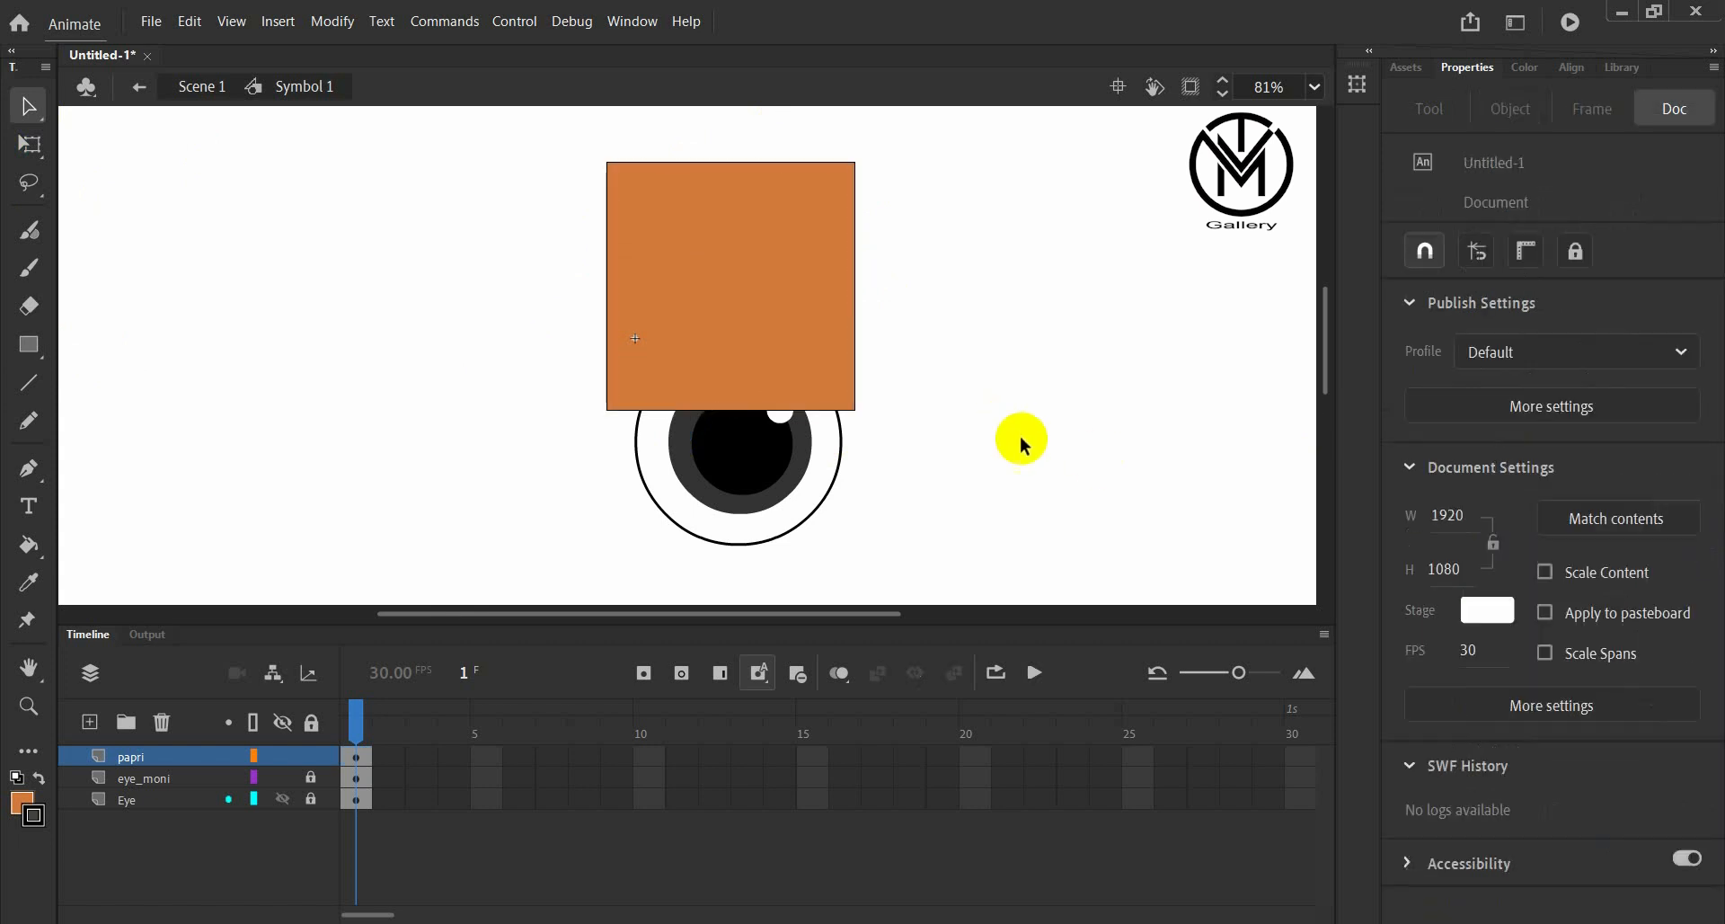
Bend the orange square's lower edge upward into an arch and position the shape just over the eye's top edge
left_click(795, 318)
left_click(1098, 425)
left_click_drag(677, 287, 717, 354)
left_click(1021, 362)
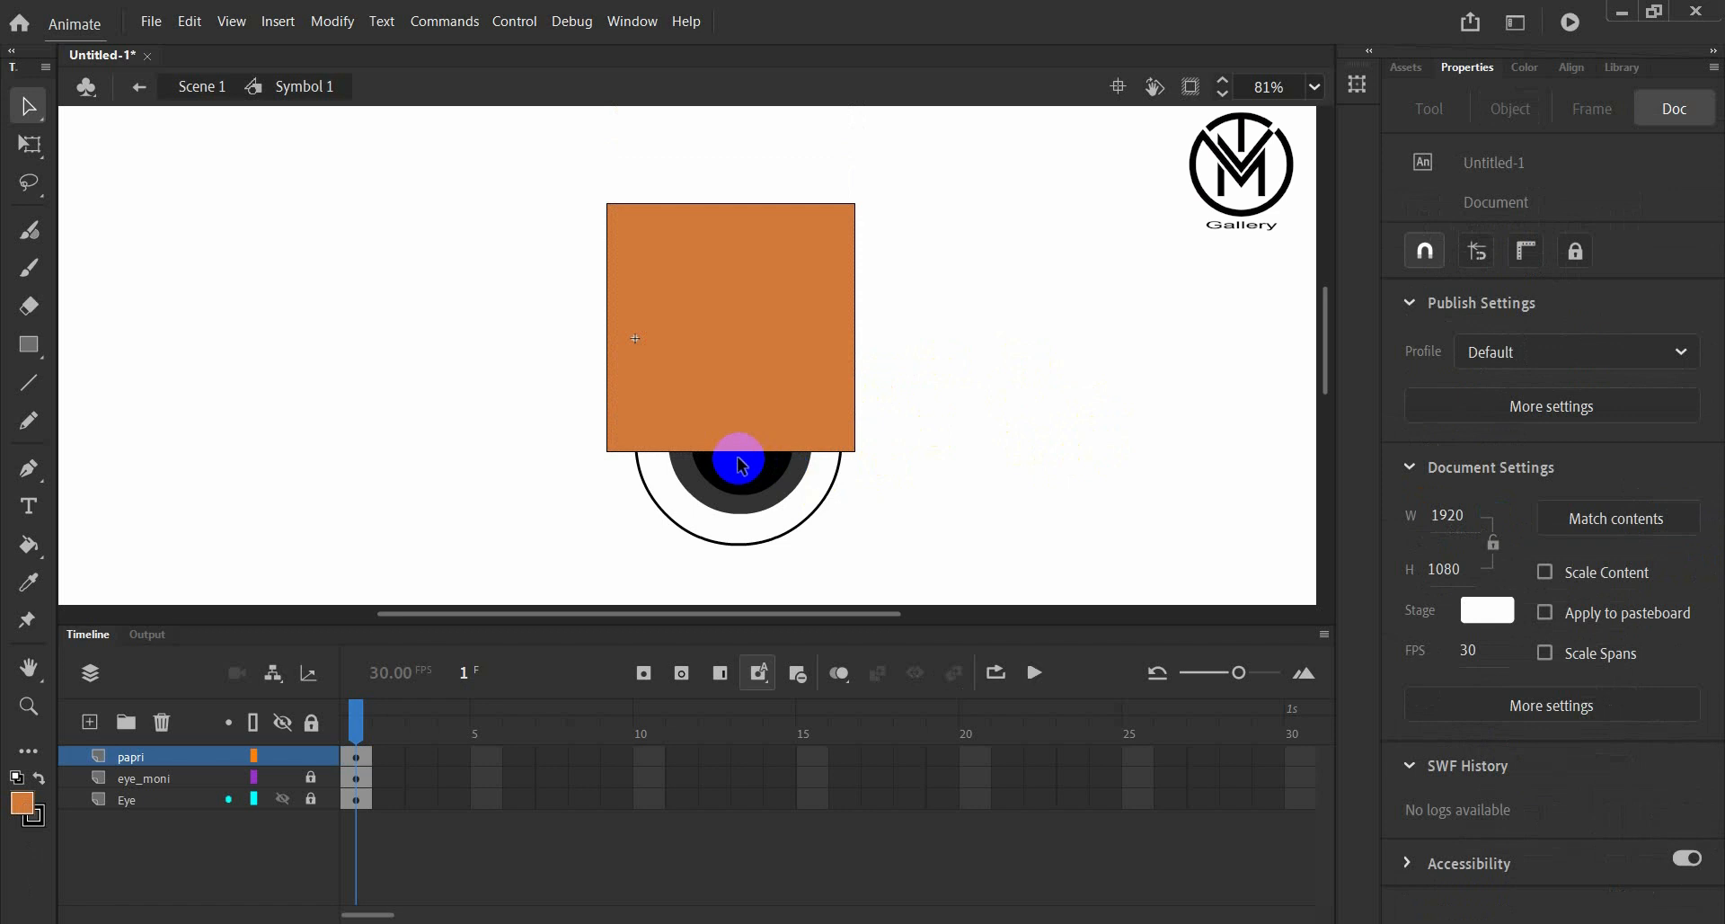
left_click_drag(735, 460, 732, 415)
left_click_drag(820, 332, 781, 268)
left_click(1012, 358)
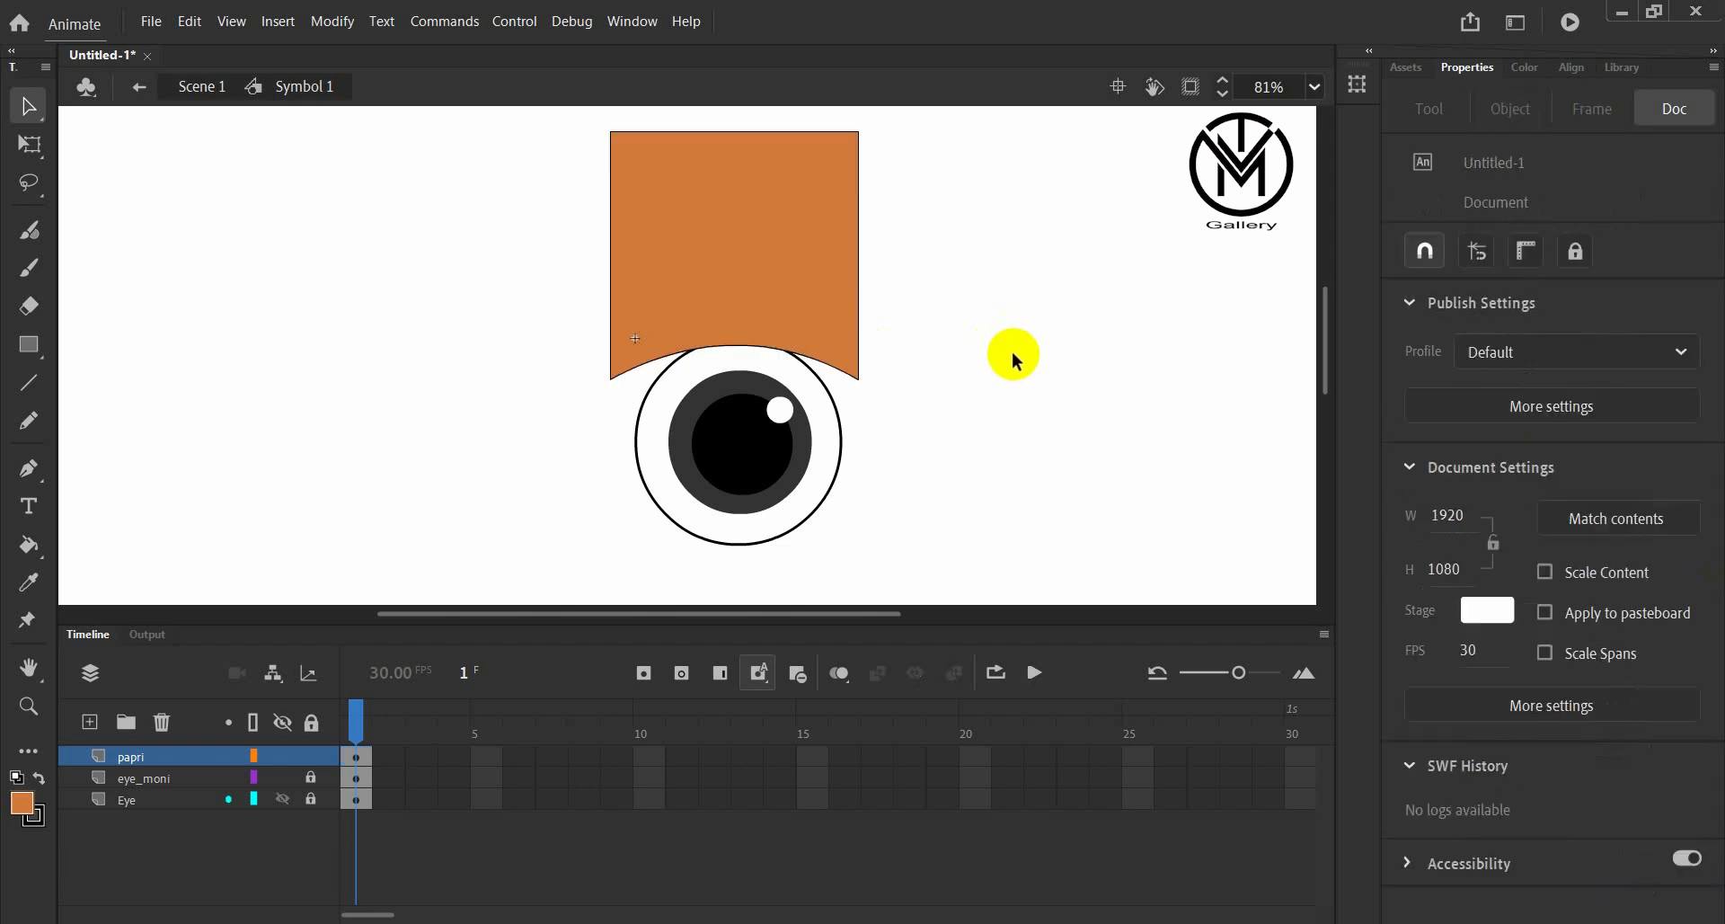
Unlock all layers and extend the papri, eye_moni and Eye layers to frame 15 with inserted frames
left_click(297, 724)
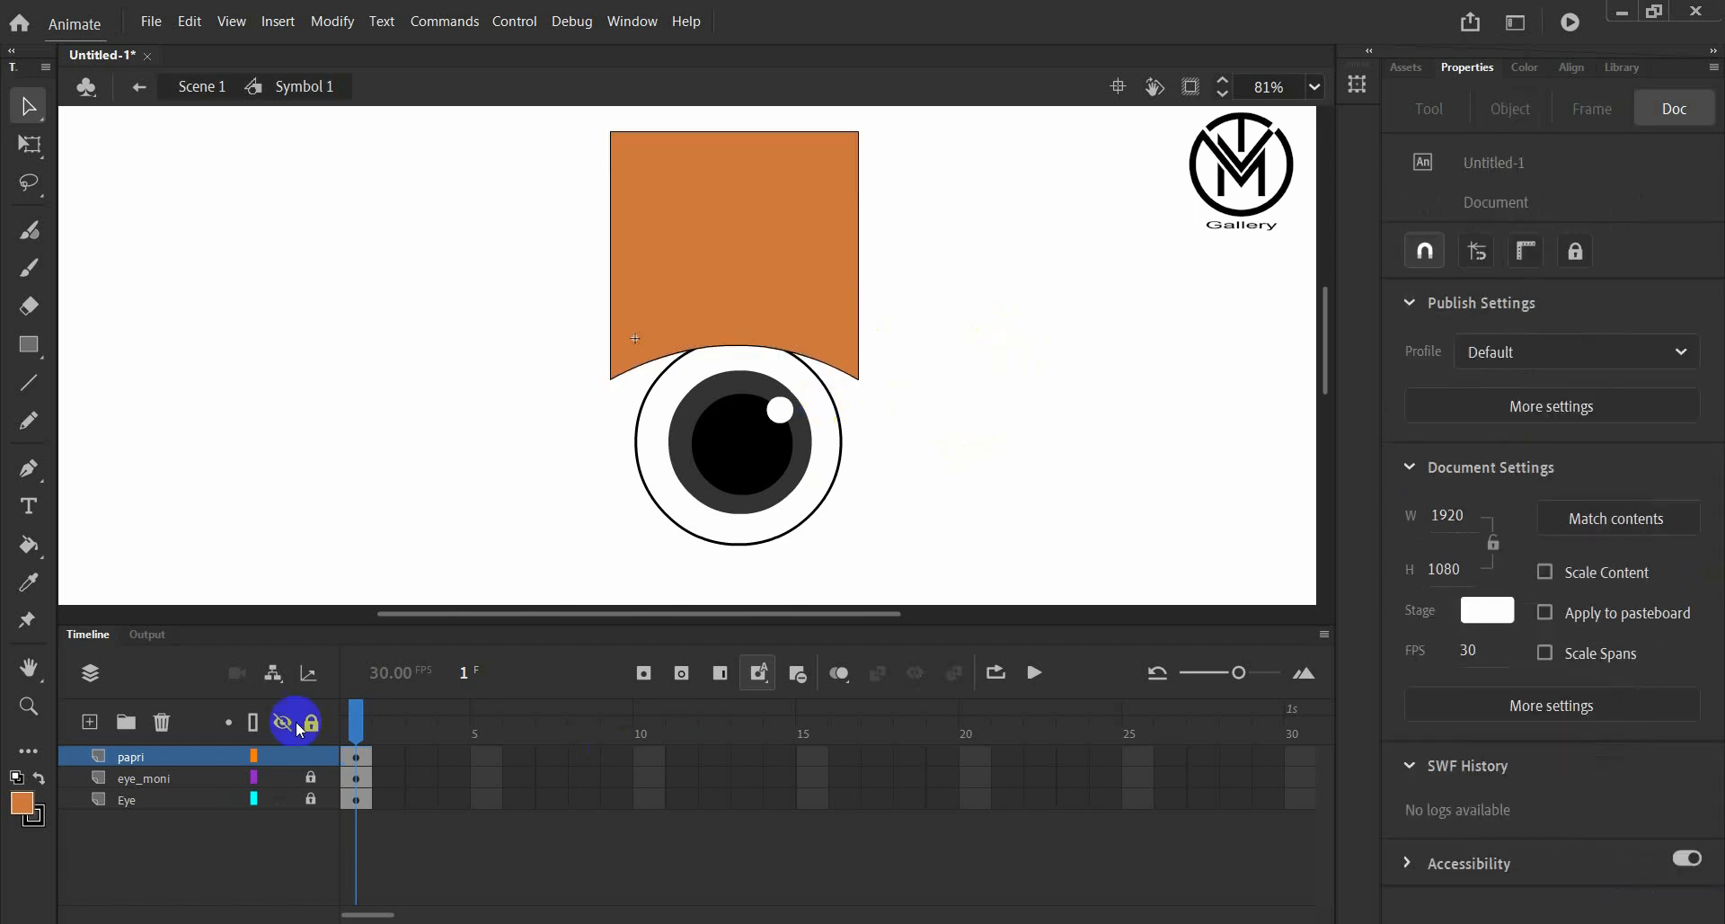
left_click(313, 724)
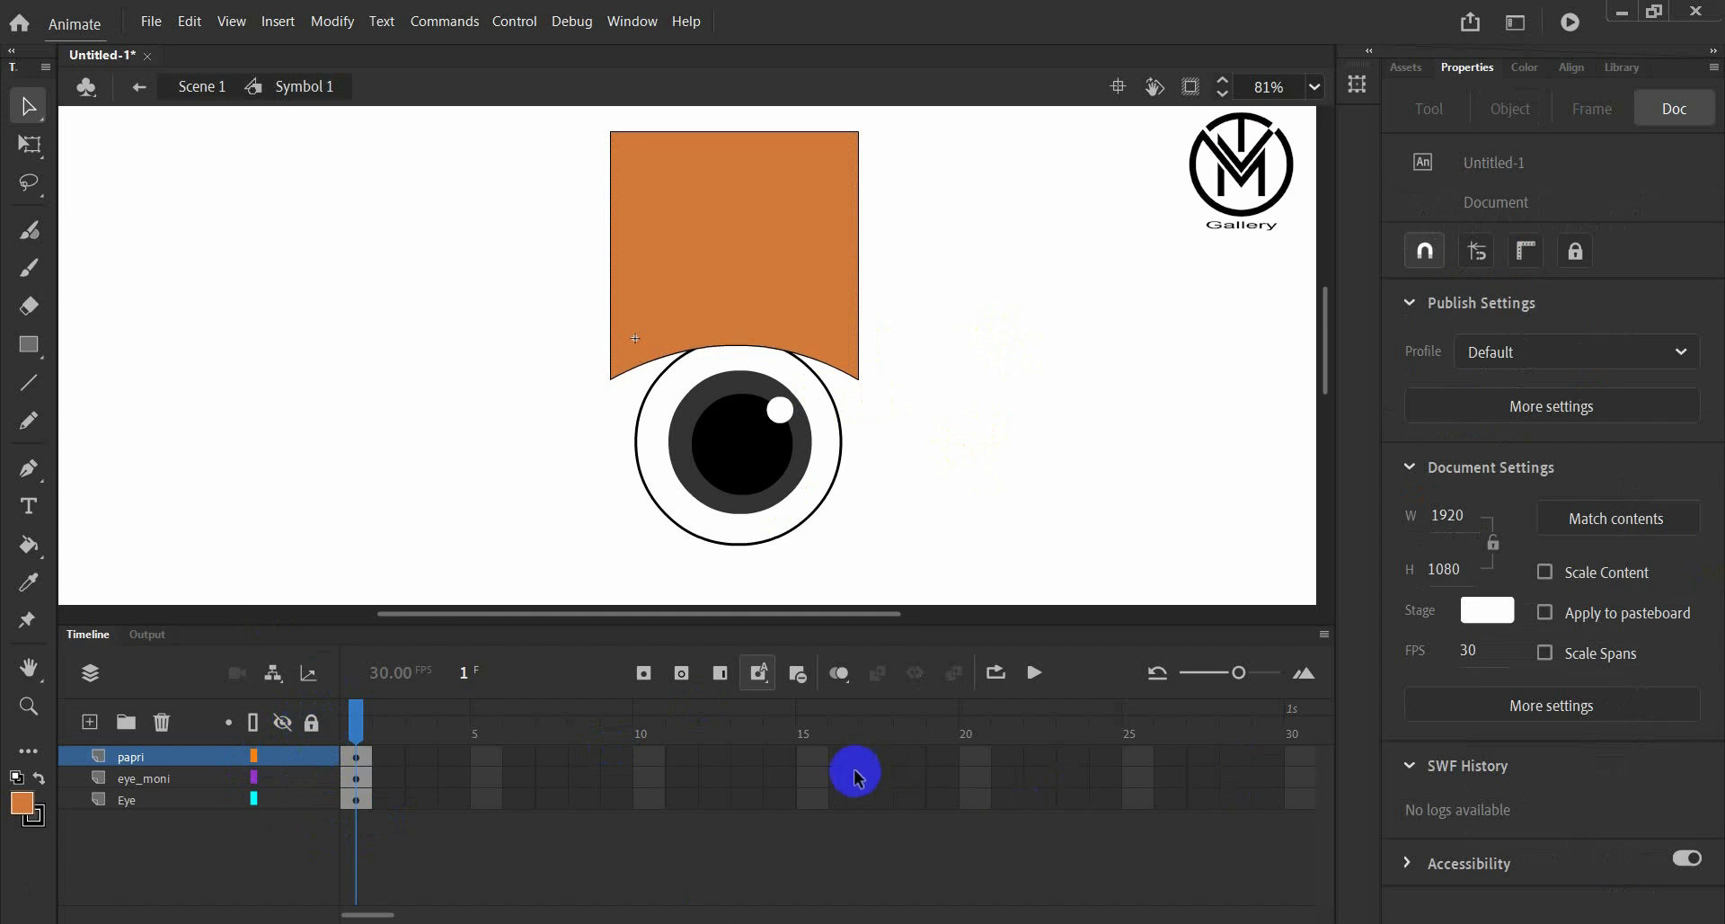
left_click_drag(816, 763, 827, 811)
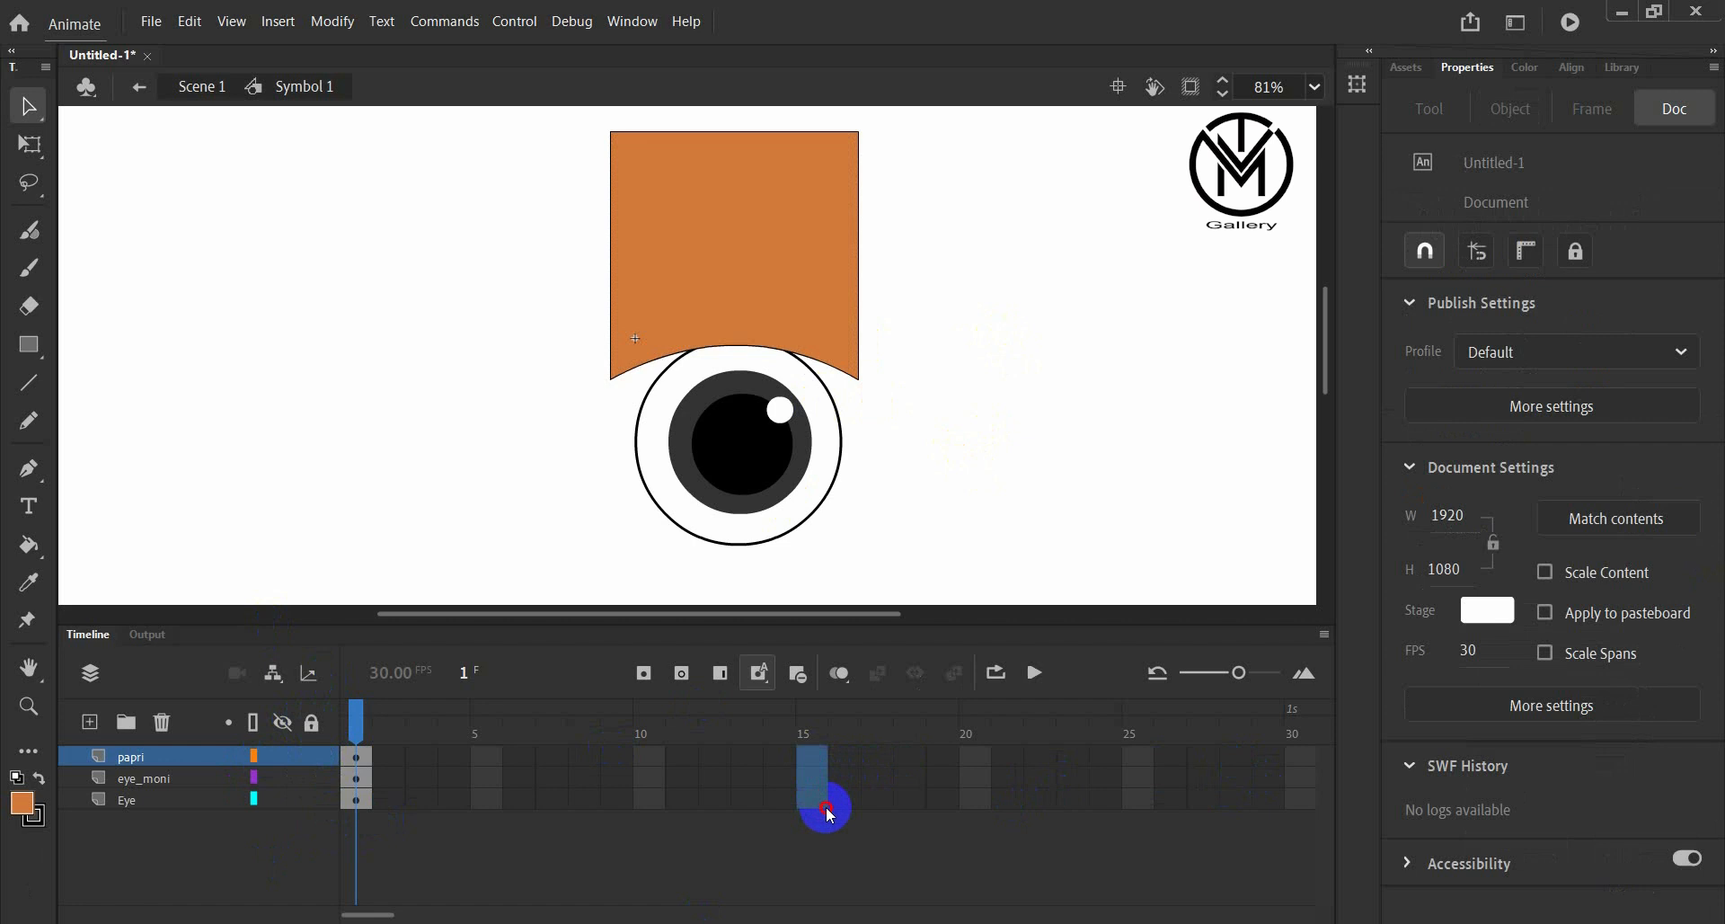
left_click_drag(829, 813, 818, 820)
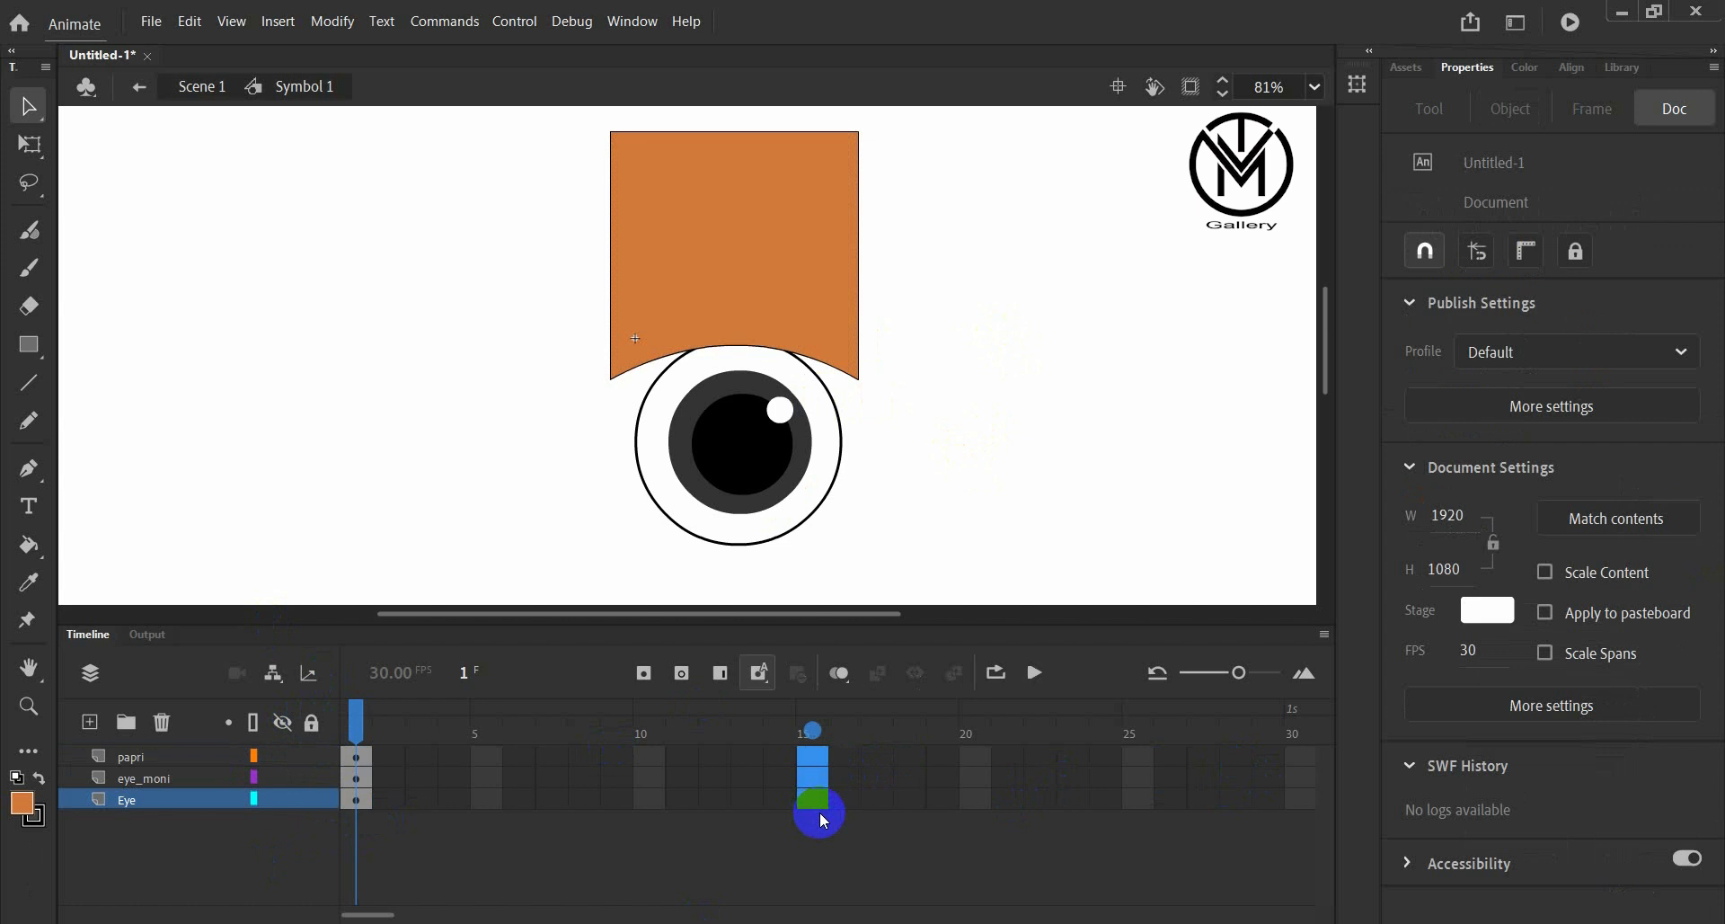
right_click(814, 775)
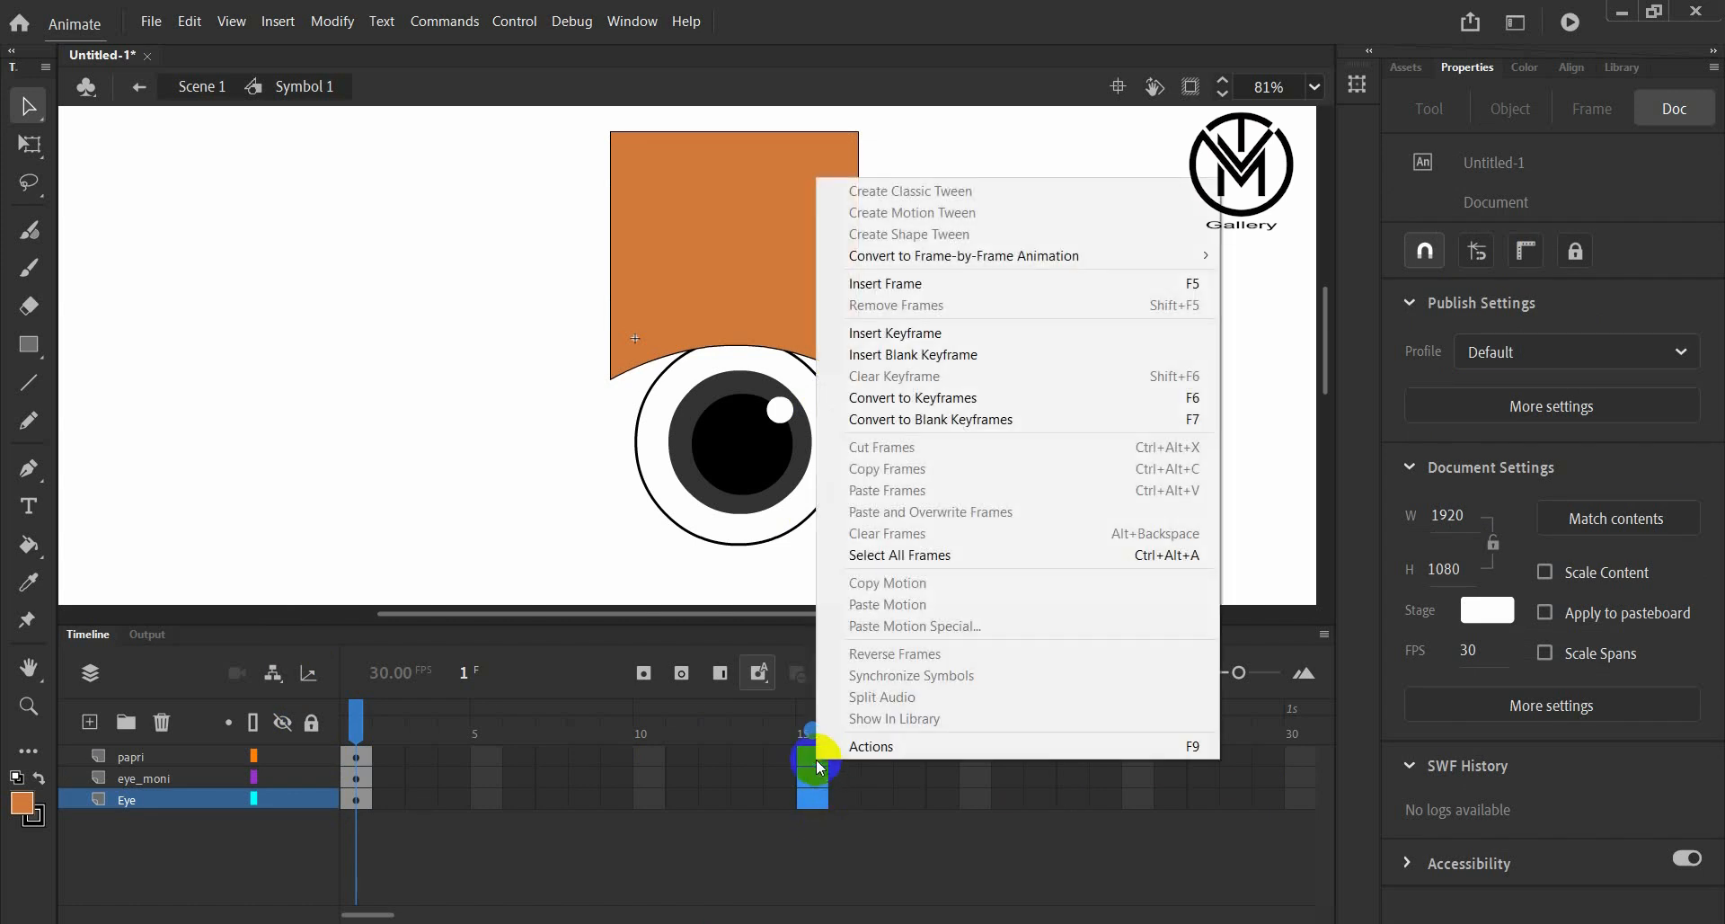
left_click(885, 283)
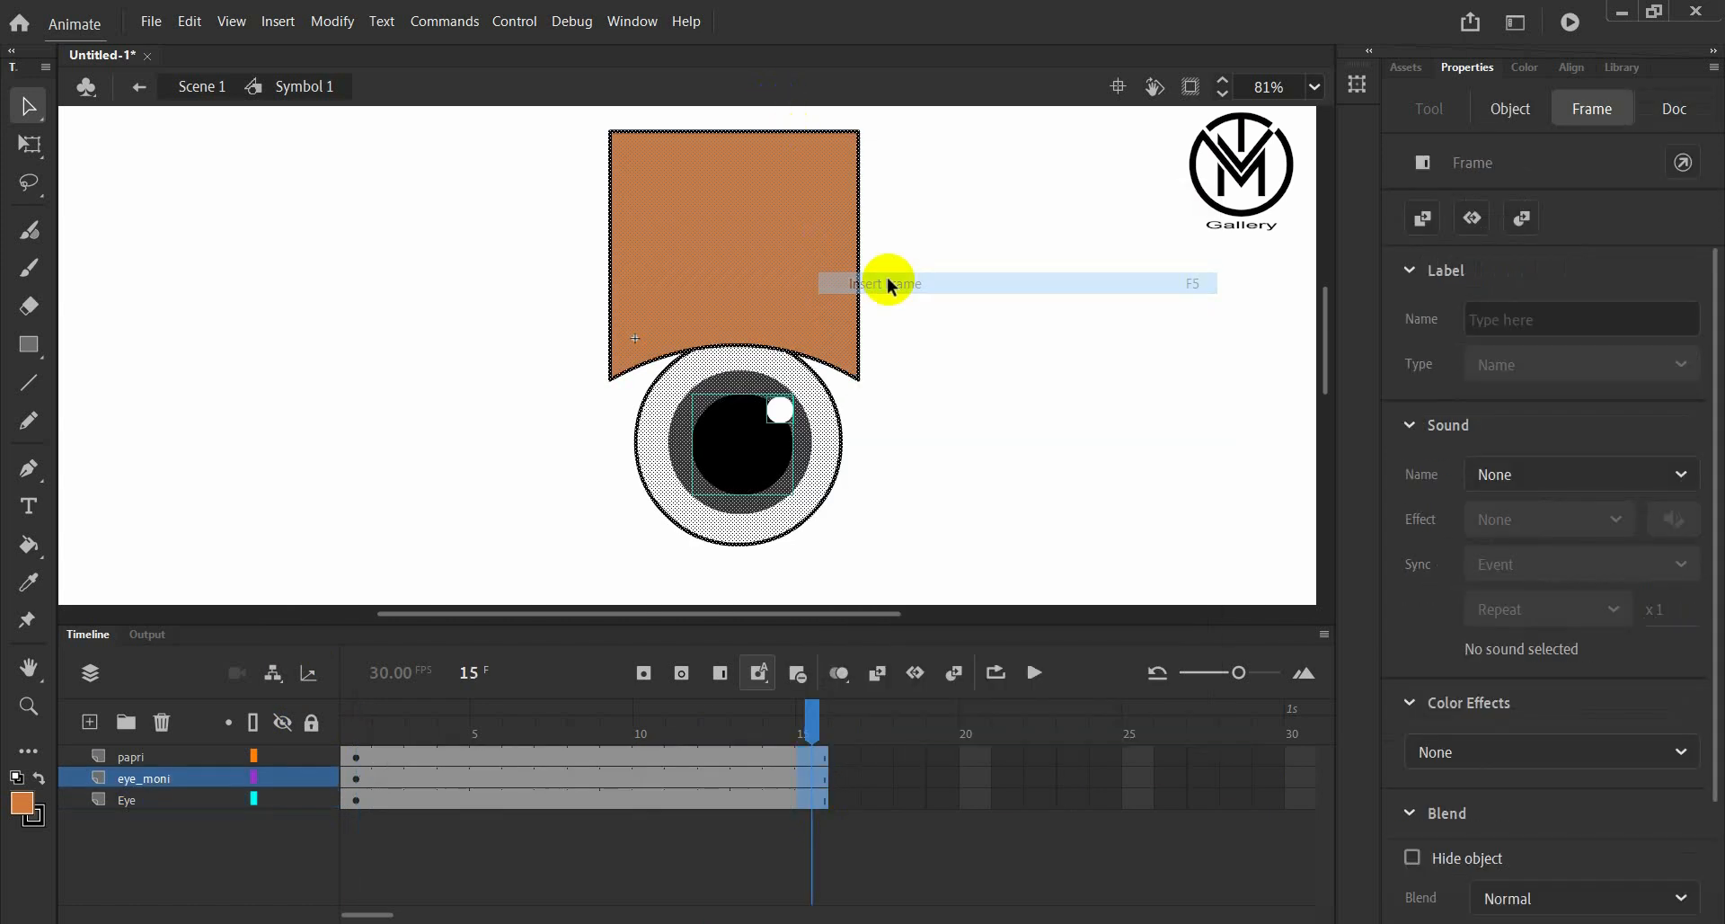
left_click_drag(810, 727, 353, 732)
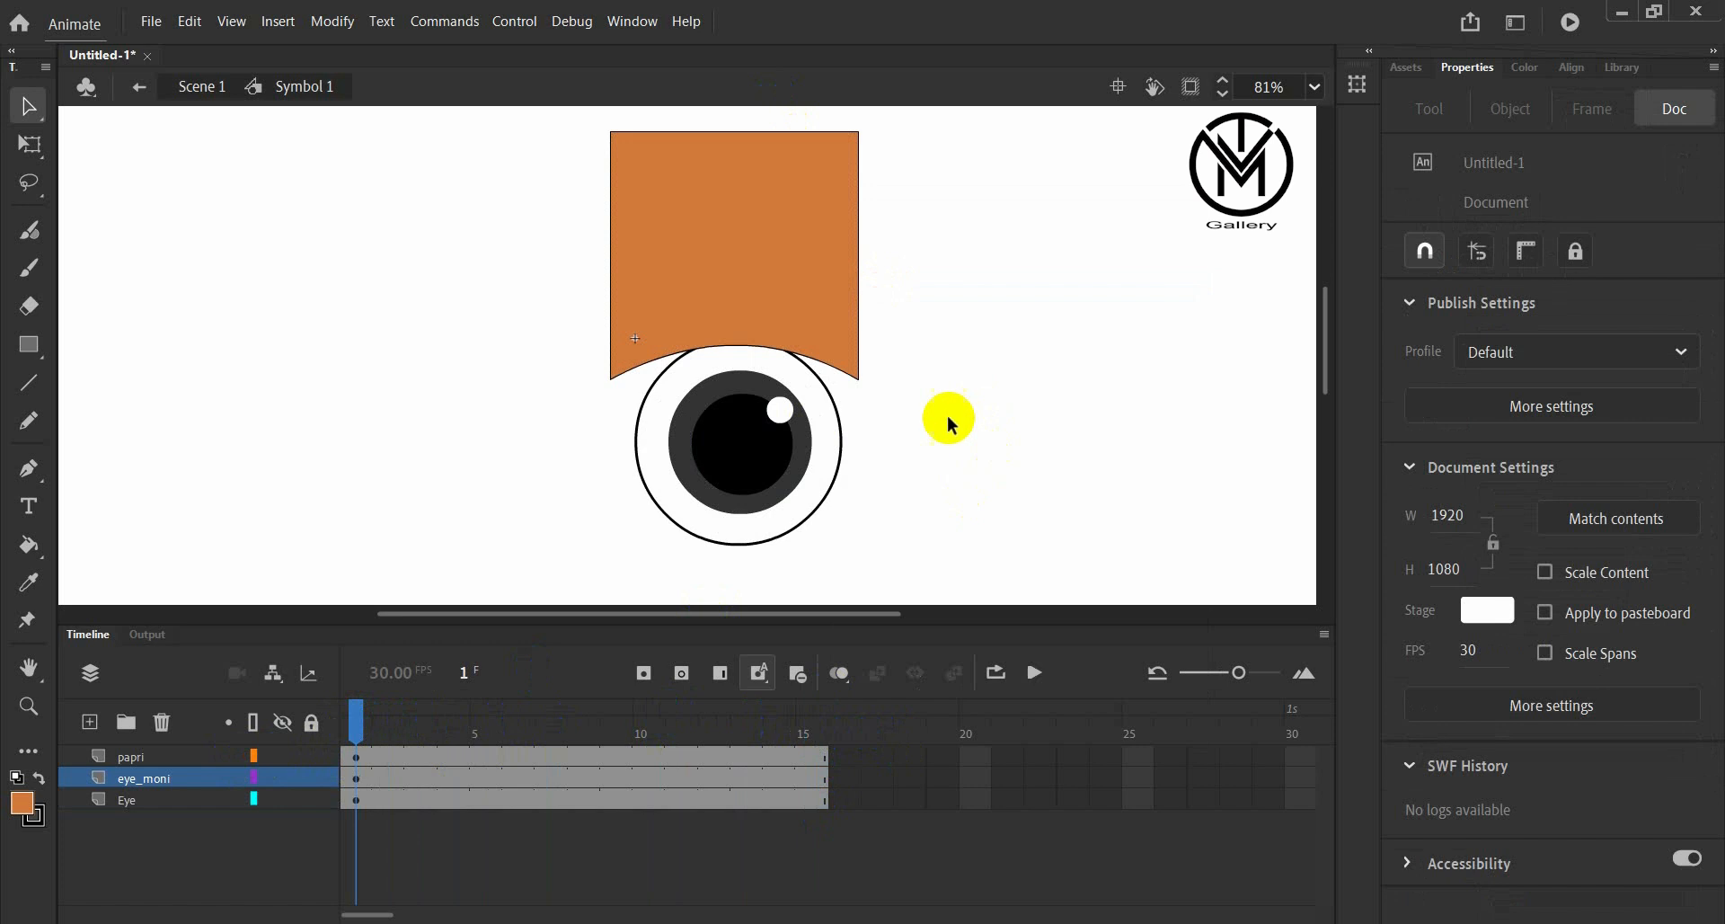
left_click(476, 755)
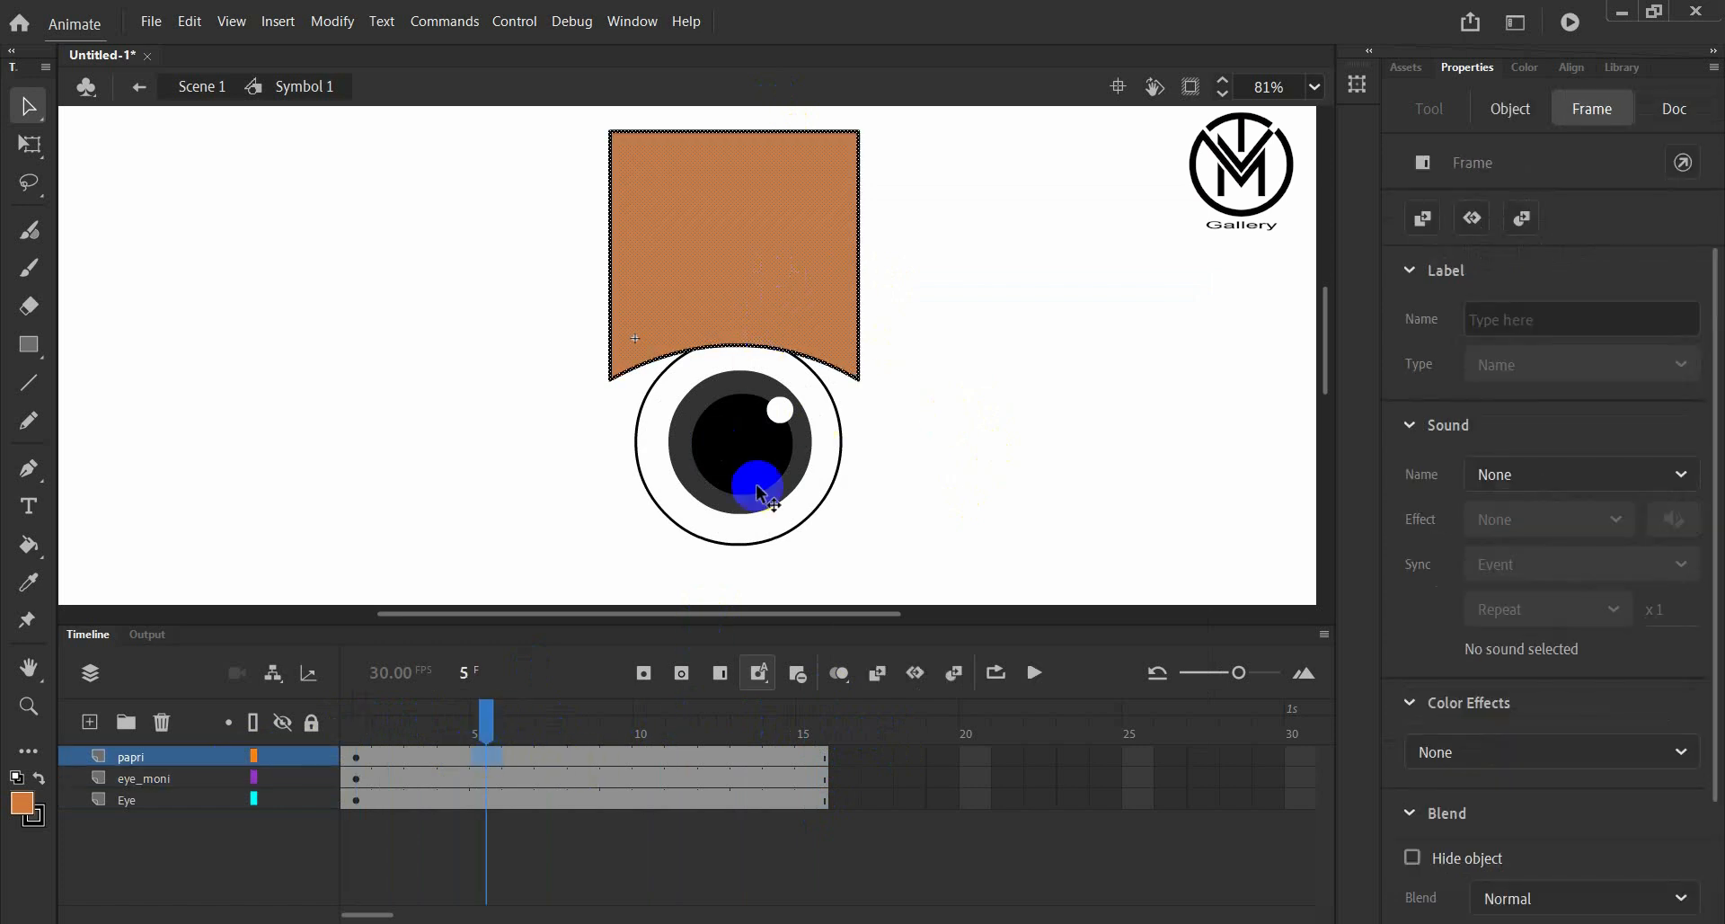
left_click(519, 754)
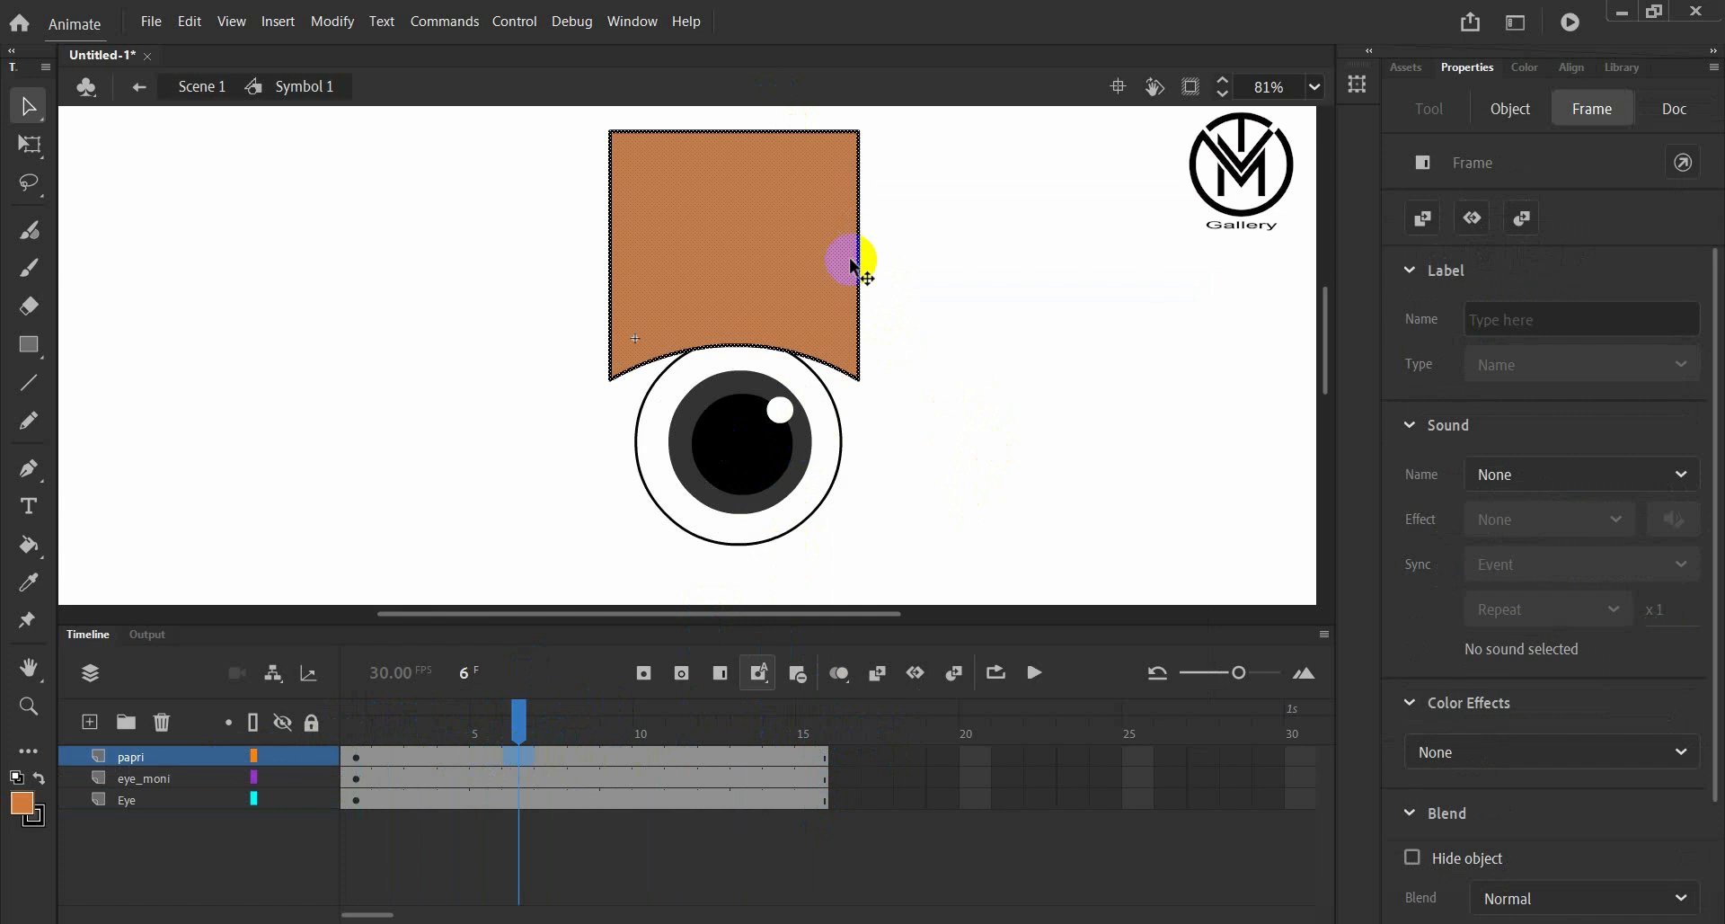
left_click(1031, 391)
key("shift+comma")
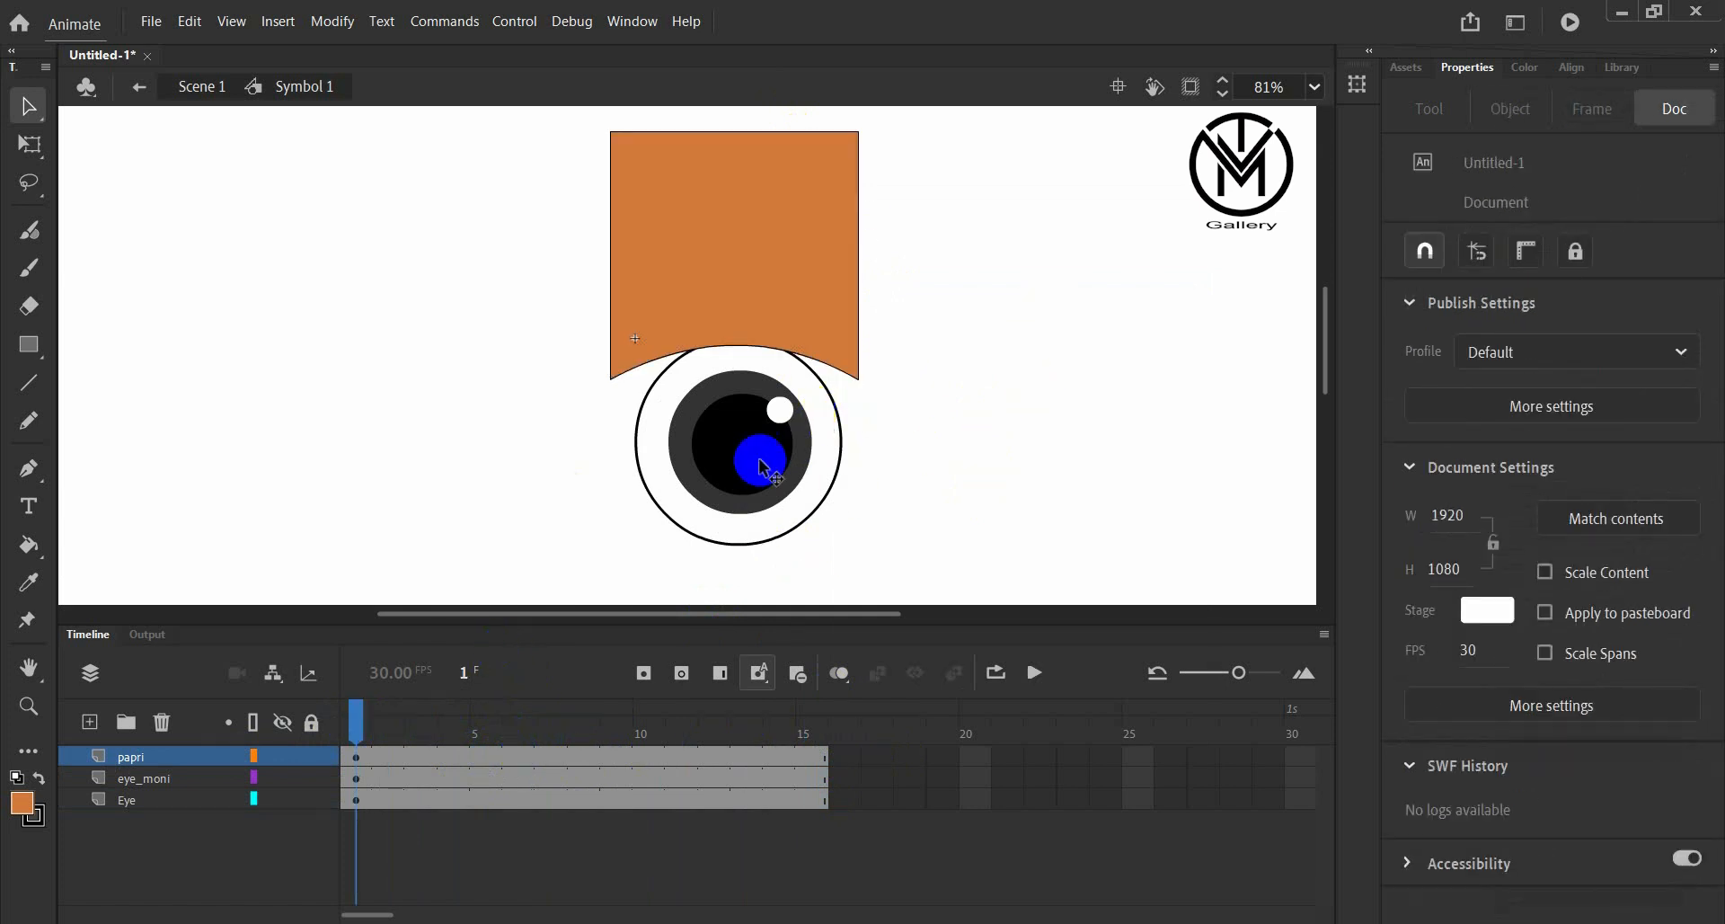
left_click(417, 720)
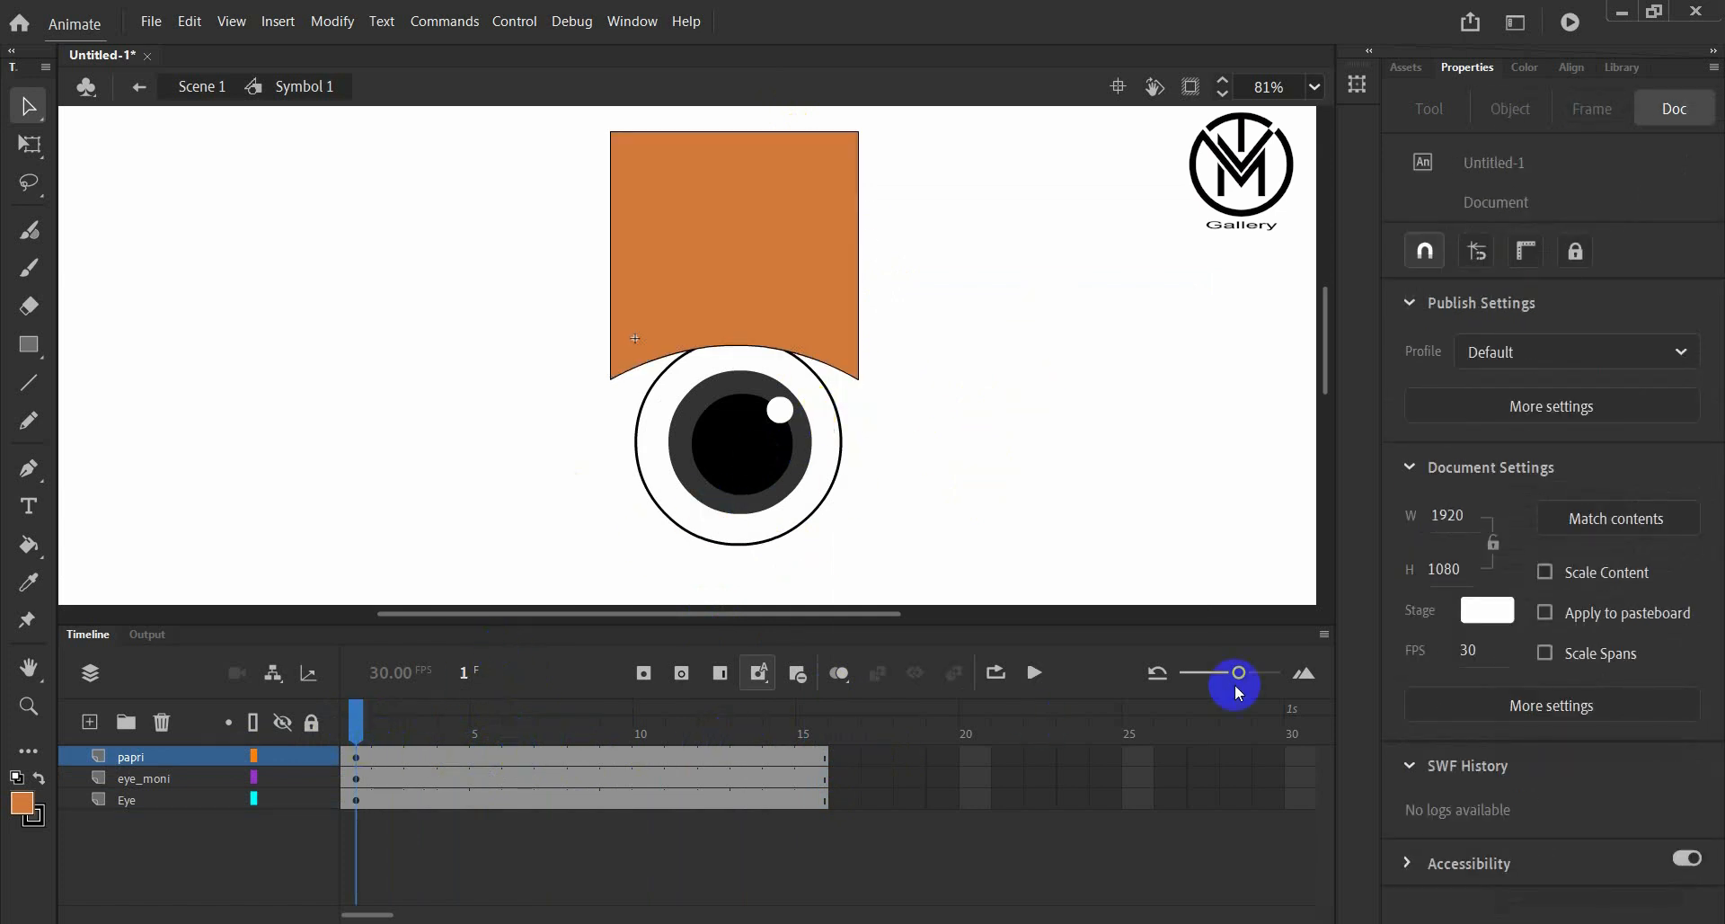
Add a keyframe at frame 2 of the papri layer and lower the eyelid until its arched edge touches the iris's top
mouse_move(1251, 681)
left_mouse_down()
mouse_move(1266, 678)
mouse_move(1250, 674)
left_mouse_up()
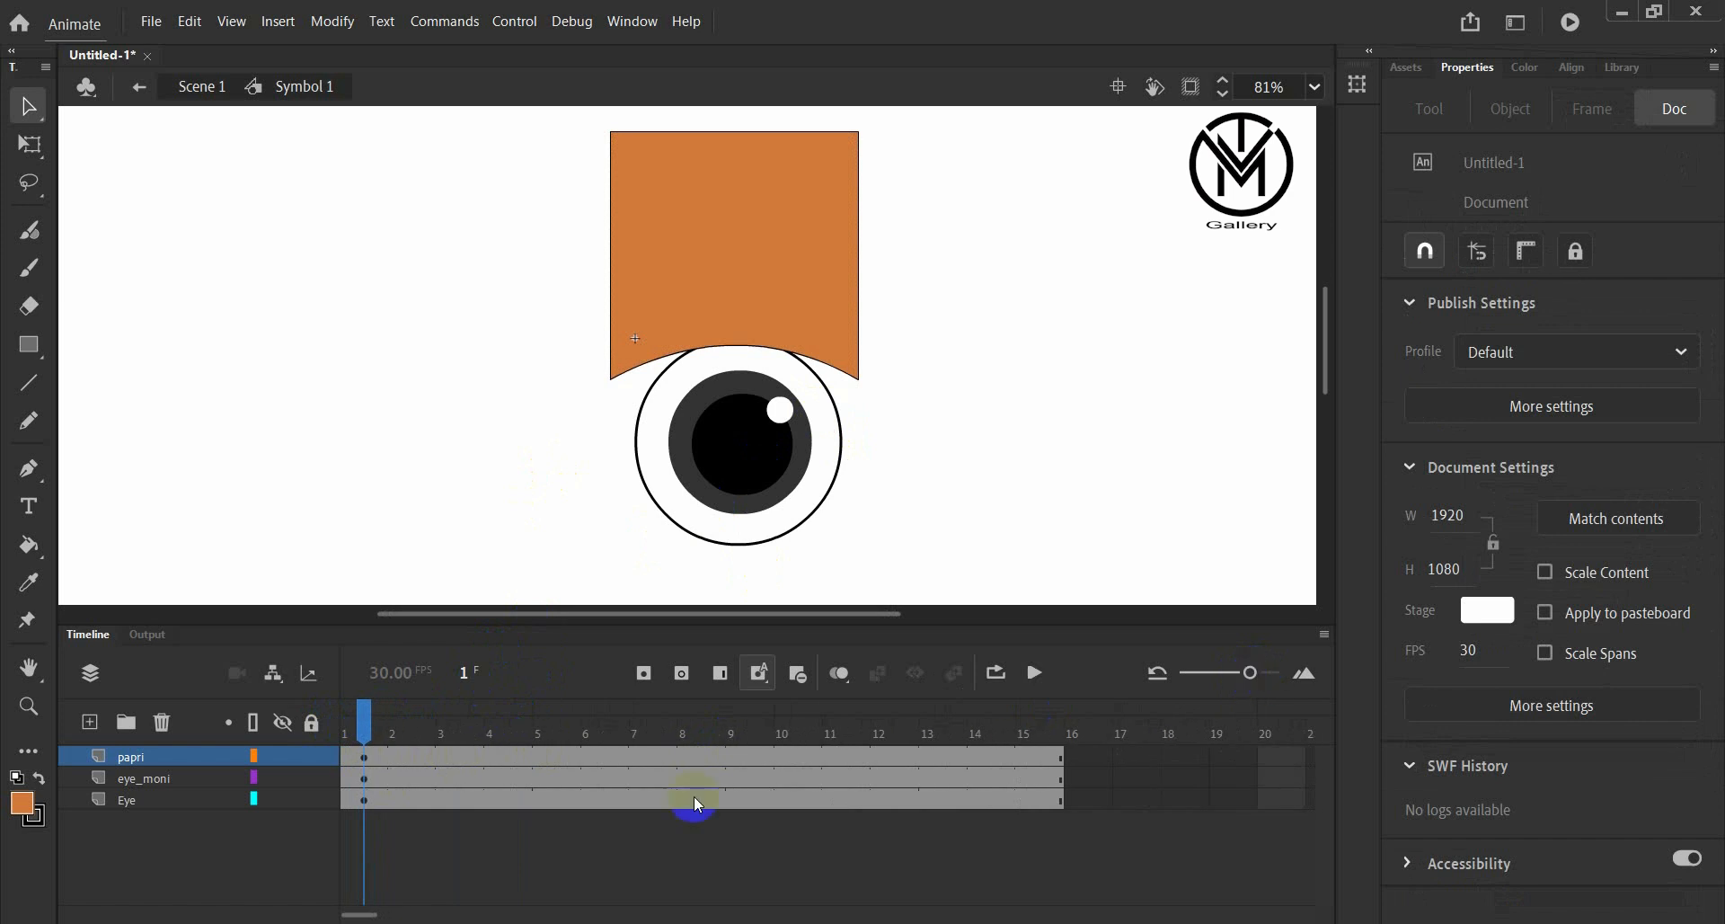
left_click(412, 757)
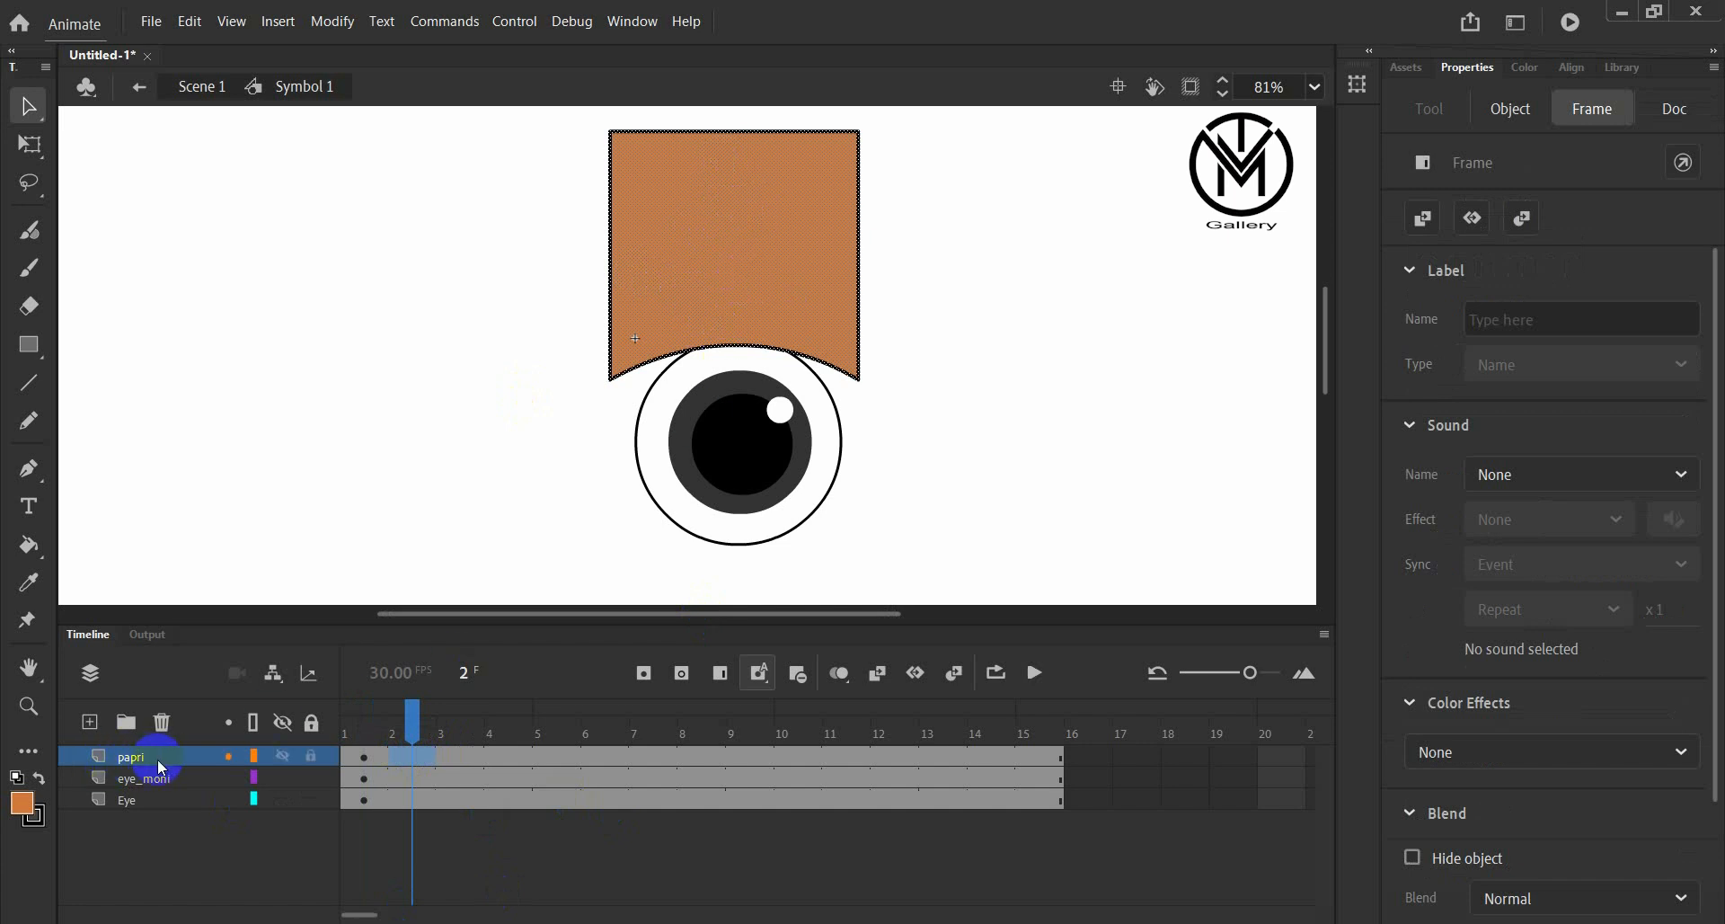
left_click(780, 317)
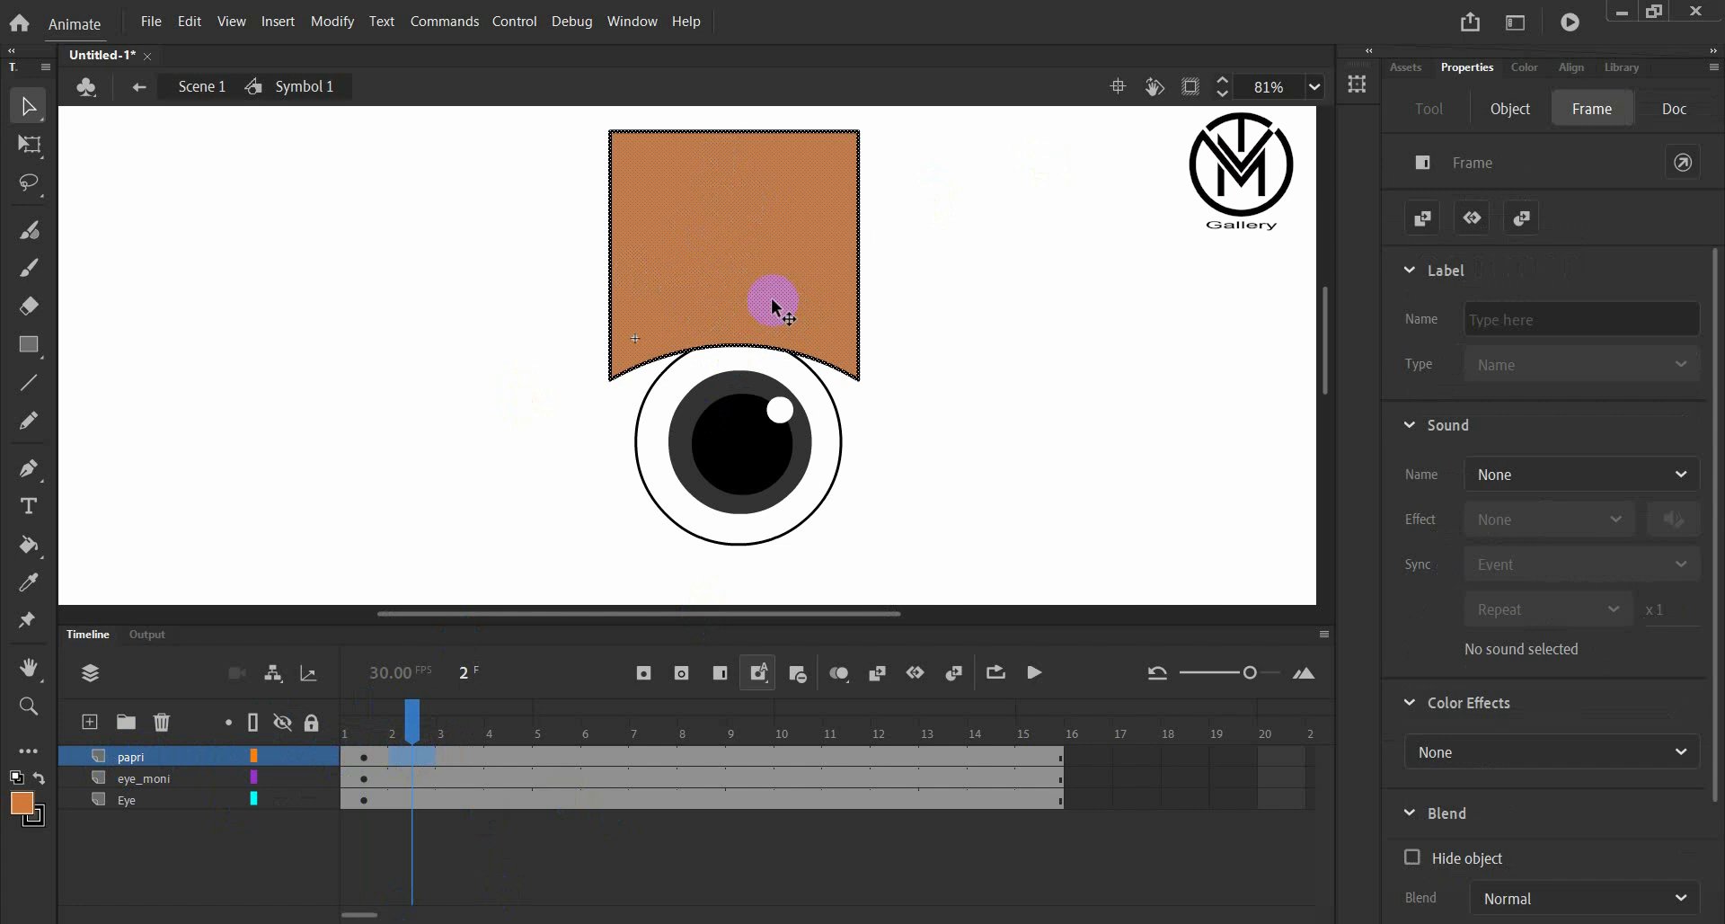
key("Down")
key("Down")
key("Down")
key("Down")
key("Down")
key("Down")
key("Down")
key("Down")
key("Down")
key("Down")
key("Down")
key("Down")
key("Down")
key("Down")
key("Down")
key("Down")
key("Down")
key("Down")
key("Down")
key("Down")
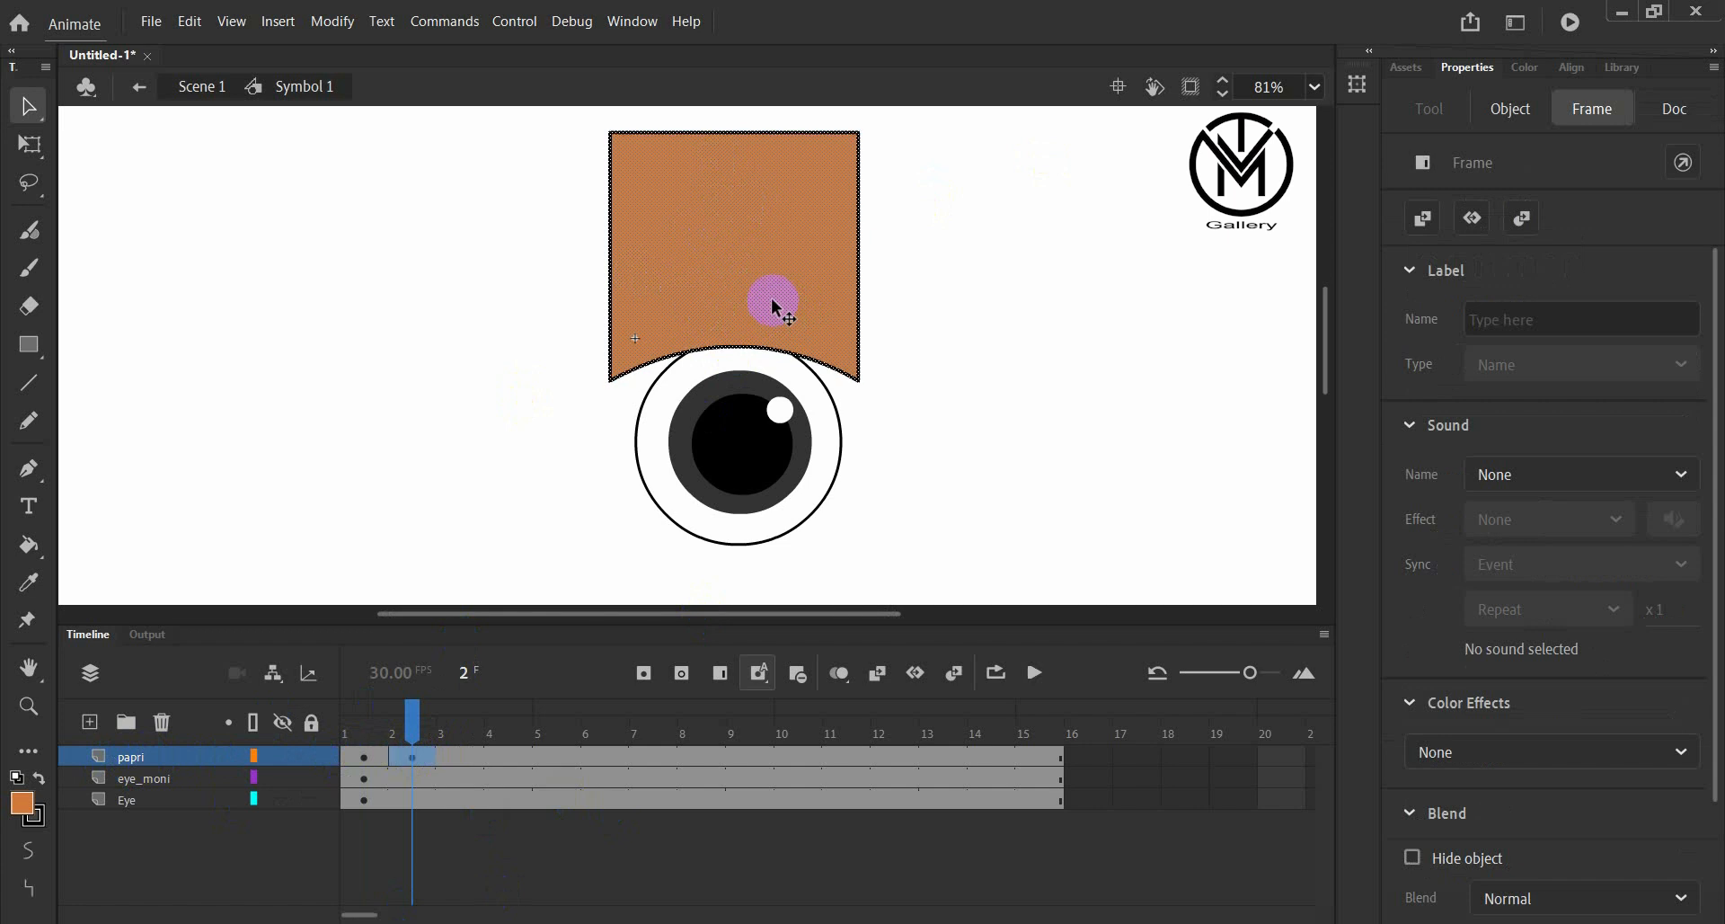
key("Down")
key("Down")
key("Down")
key("Down")
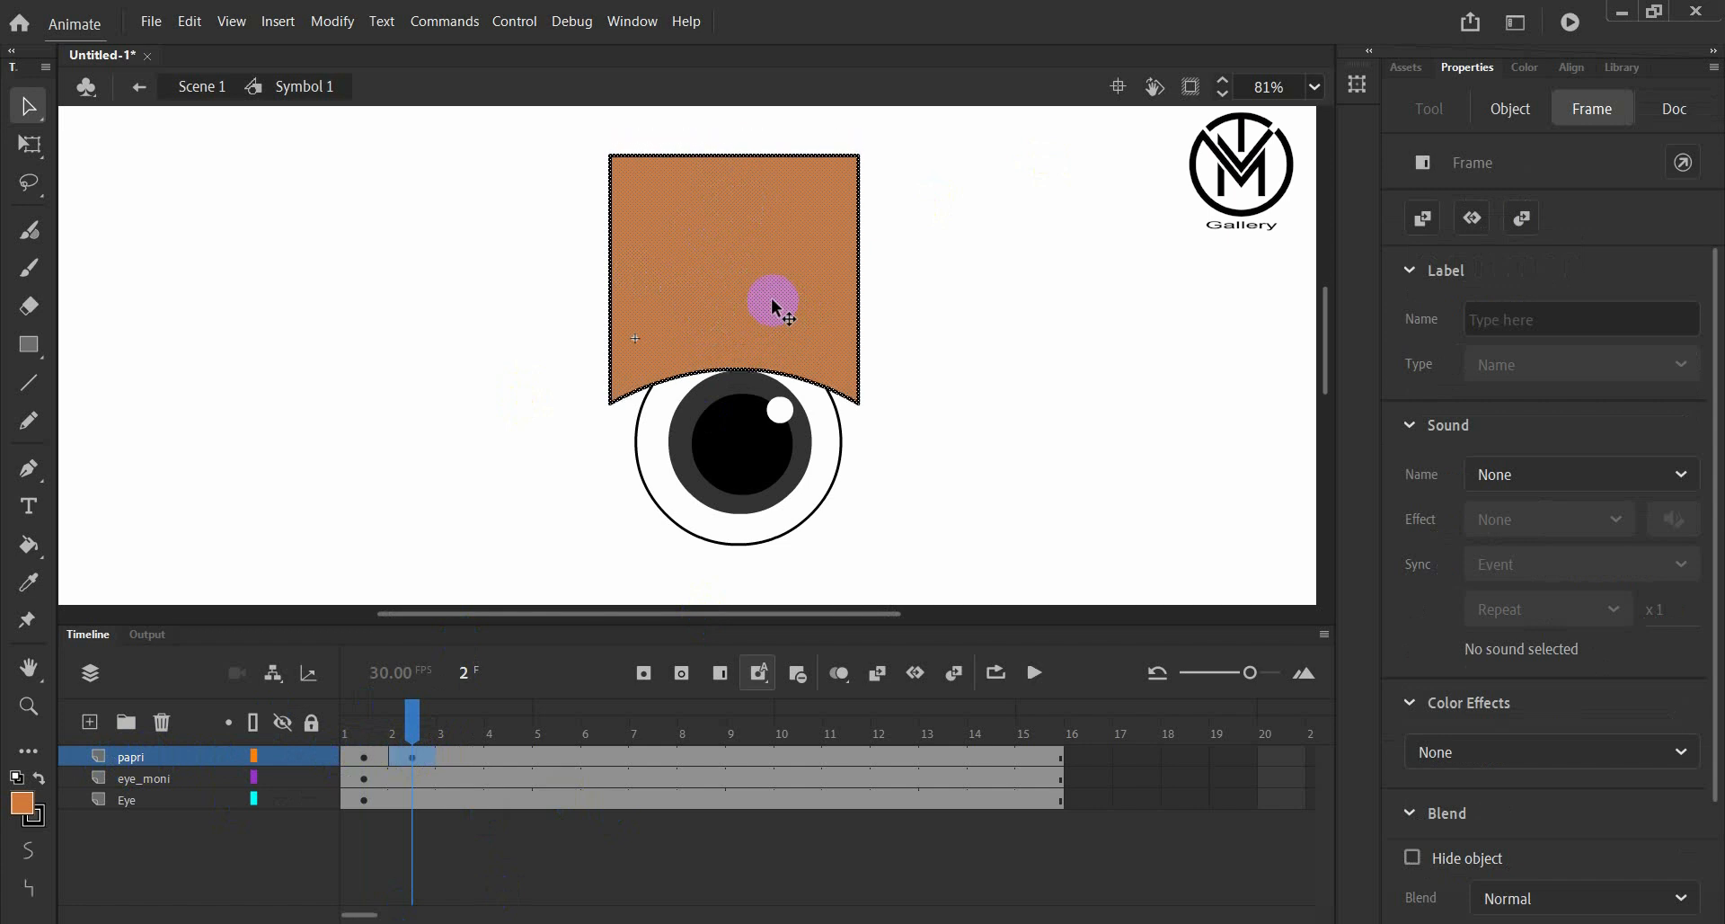
Add a papri keyframe at frame 3 and lower the eyelid until its arch covers most of the white highlight
left_click(458, 757)
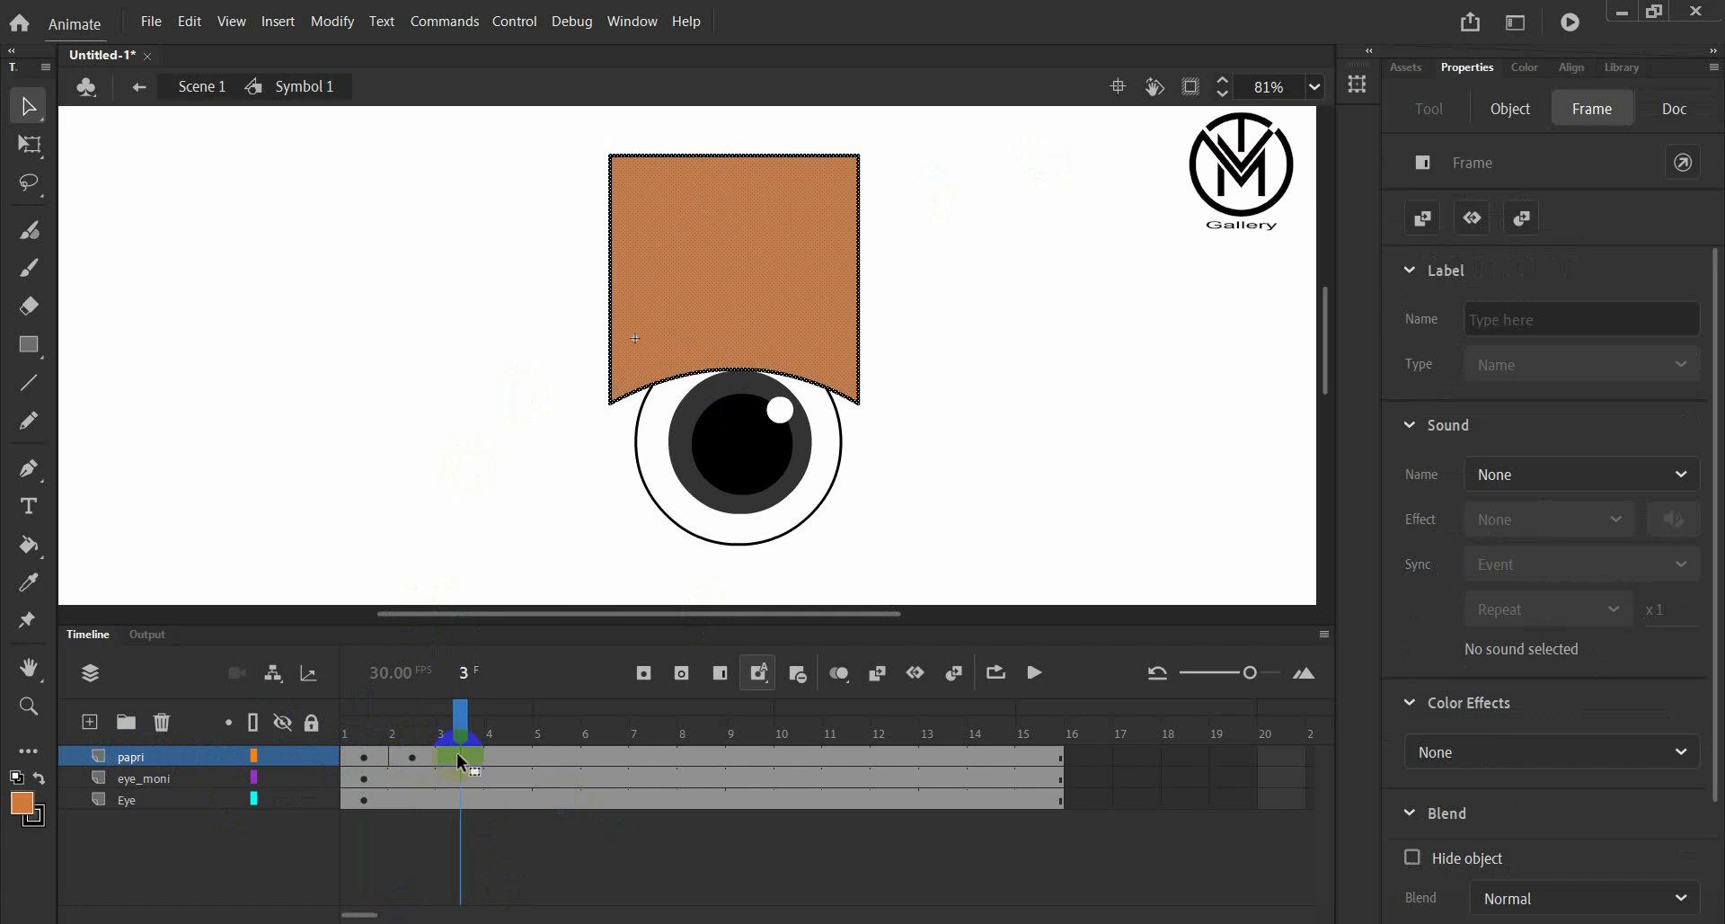
key("F6")
key("Down")
key("Down")
key("Down")
key("Down")
key("Down")
key("Down")
key("Down")
key("Down")
key("Down")
key("Down")
key("Down")
key("Down")
key("Down")
key("Down")
key("Down")
key("Down")
key("Down")
key("Down")
key("Down")
key("Down")
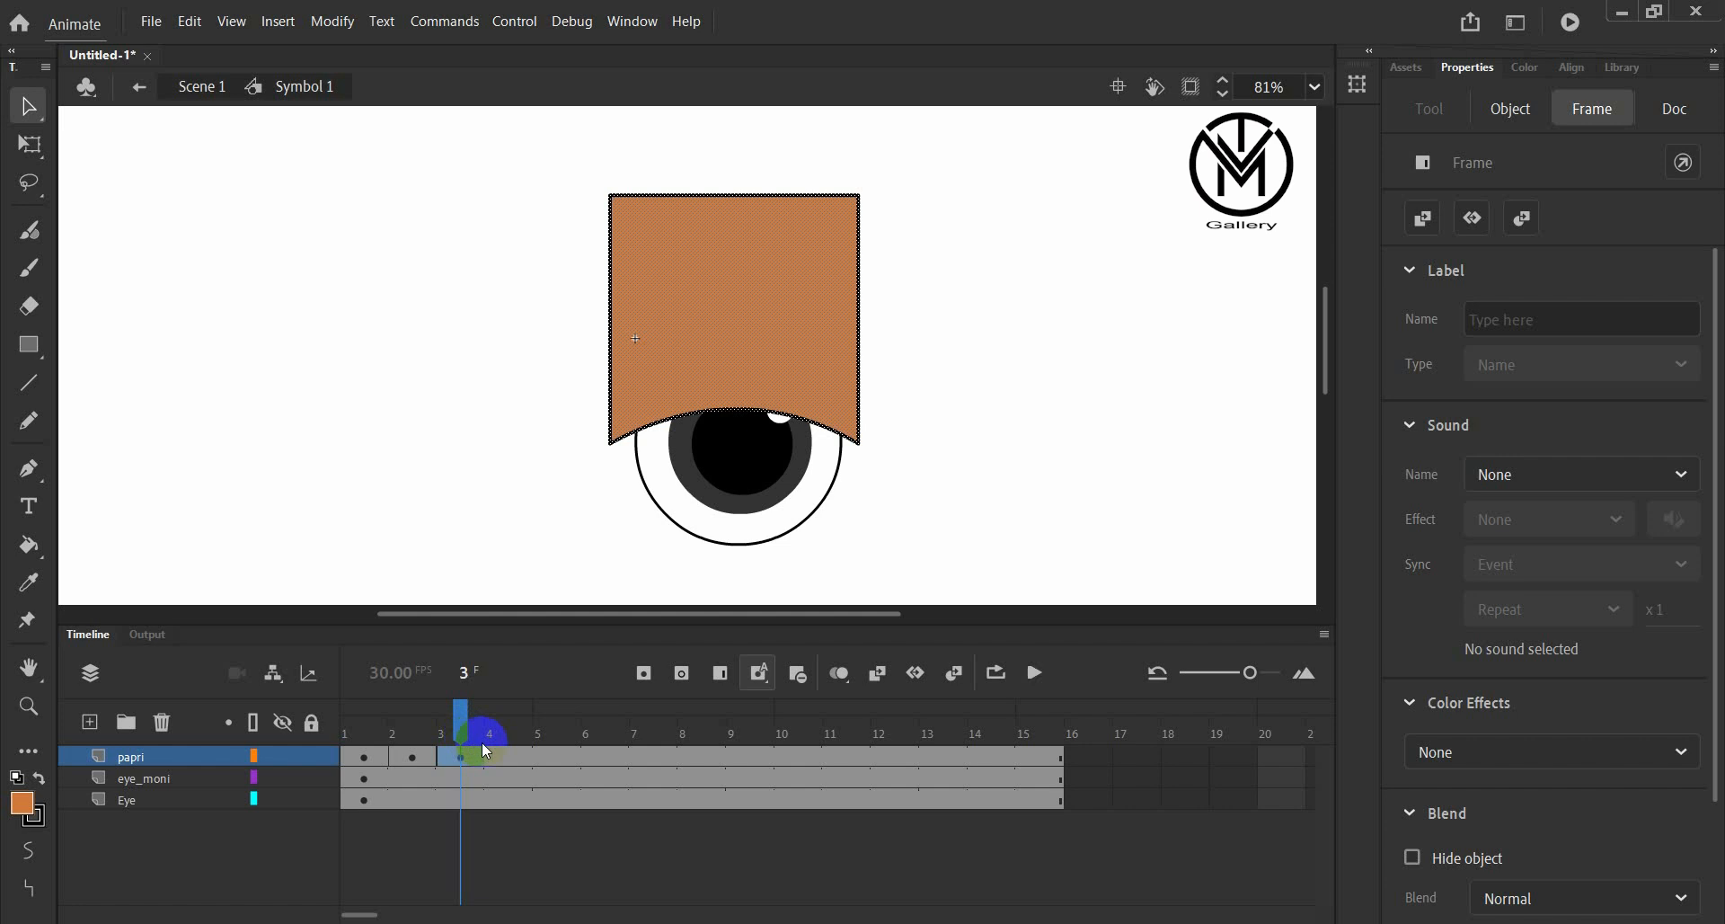
Add a papri keyframe at frame 4 and lower the eyelid until it covers about the upper half of the pupil
left_click(503, 757)
key("Down")
key("Down")
key("Down")
key("Down")
key("Down")
key("Down")
key("Down")
key("Down")
key("Down")
key("Down")
key("Down")
key("Down")
key("Down")
key("Down")
key("Down")
key("Down")
key("Down")
key("Down")
key("Down")
key("Down")
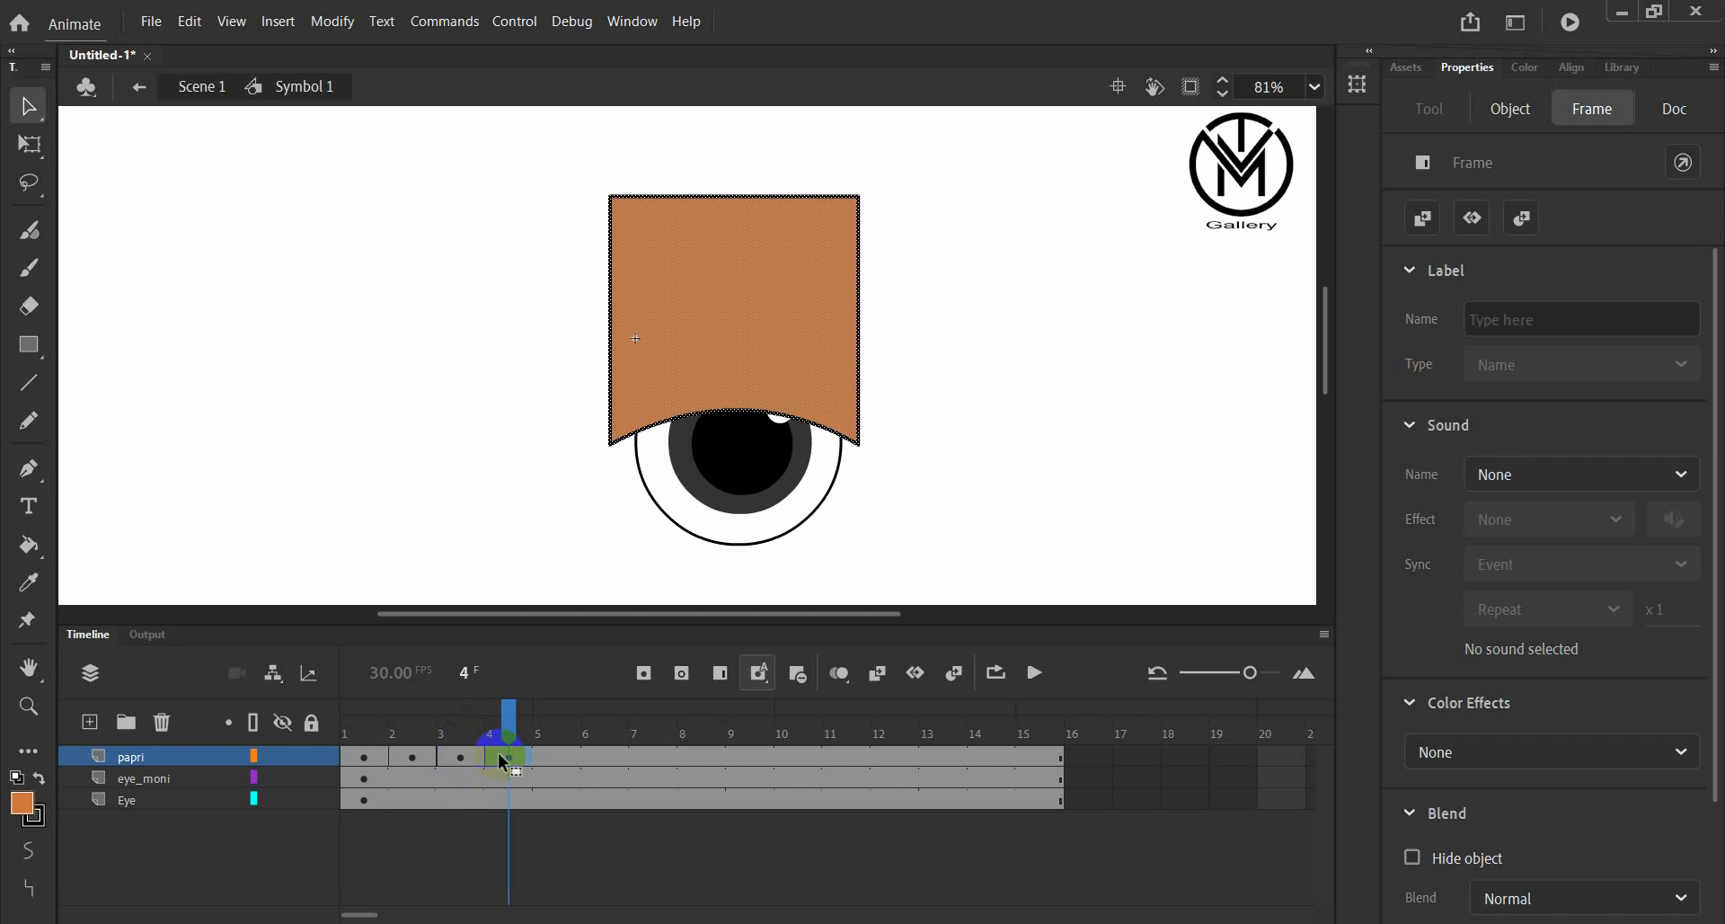
key("Down")
key("Down")
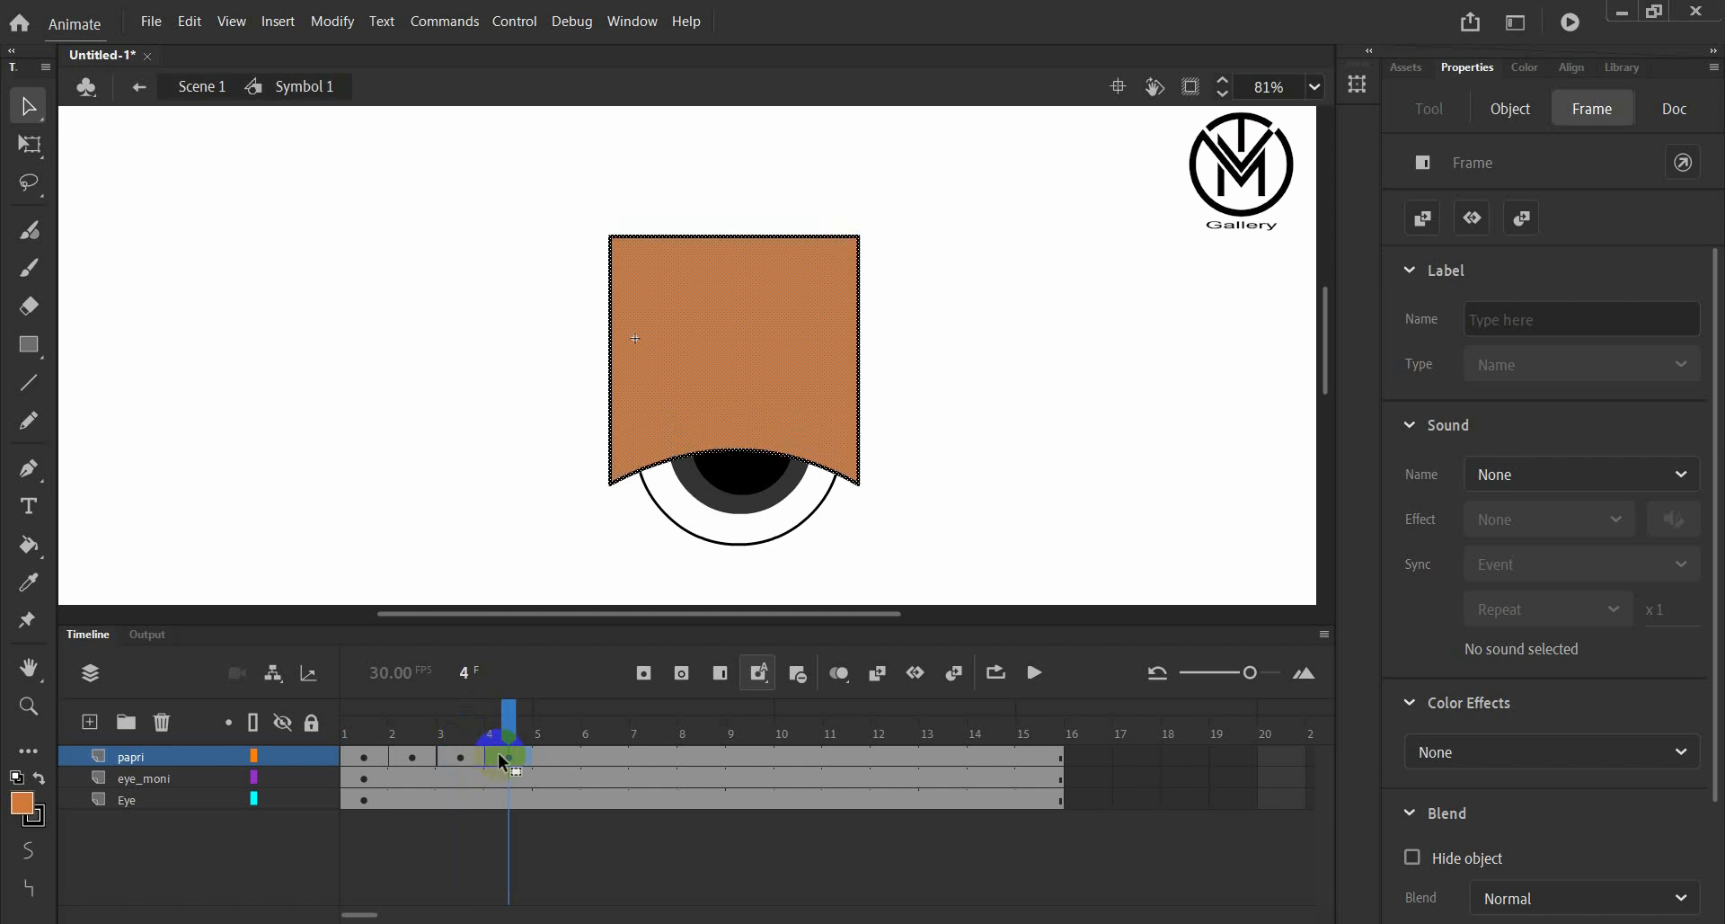
Add a papri keyframe at frame 5 and lower the eyelid to about Y -76, leaving only the pupil's bottom sliver exposed
left_click(557, 754)
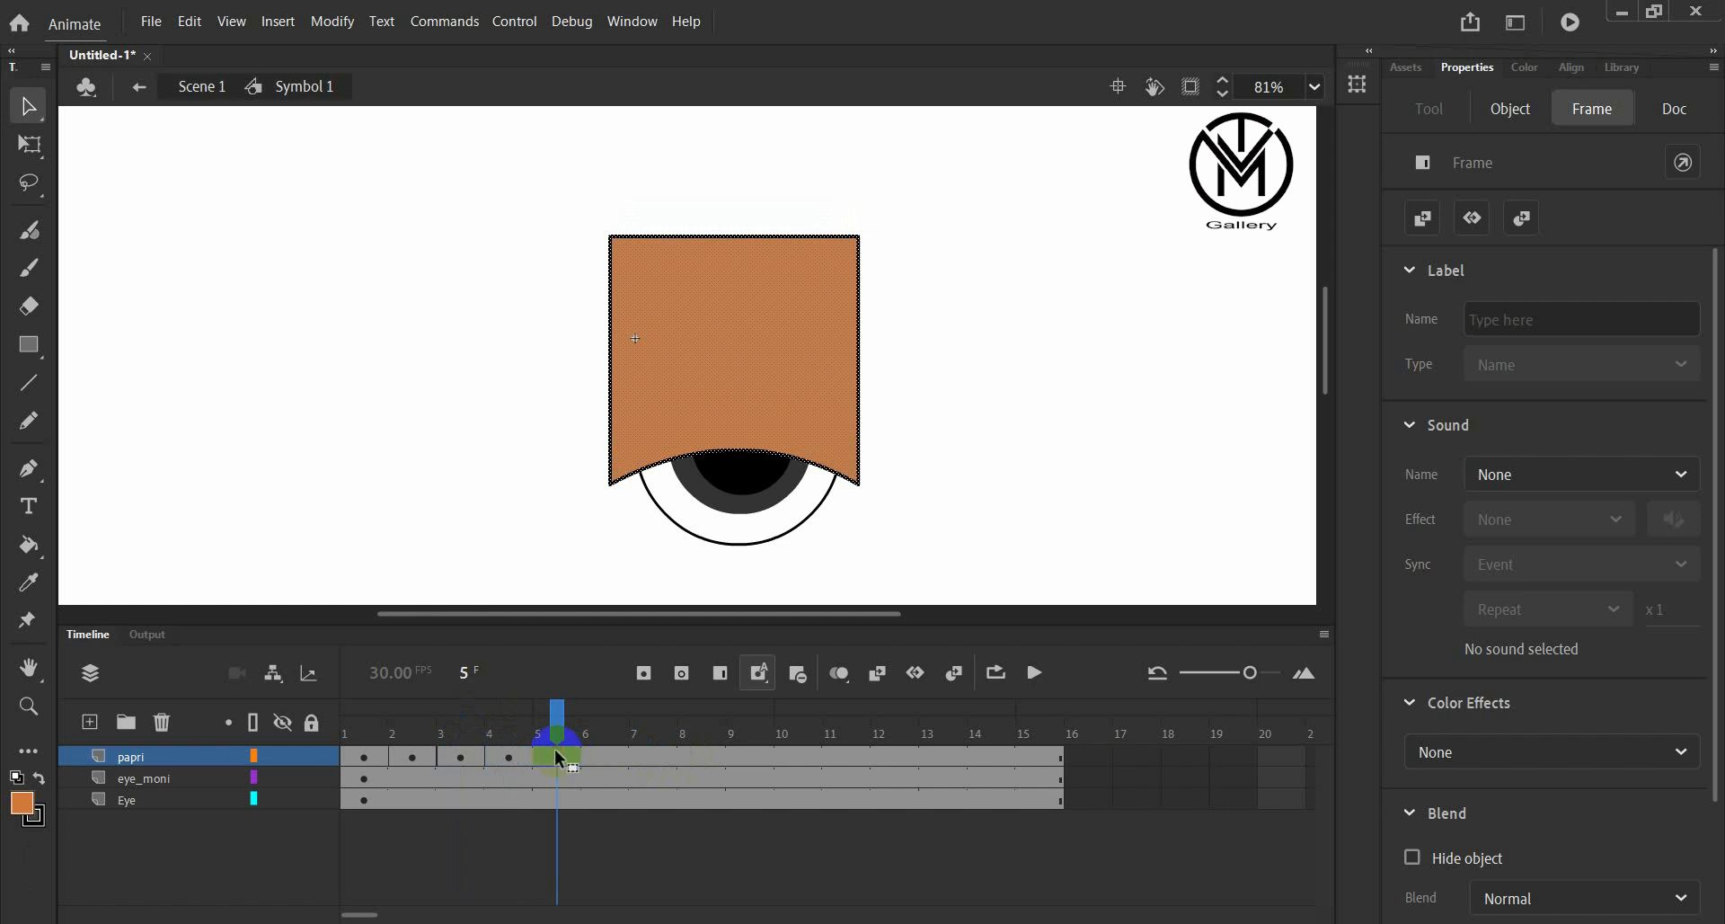
key("F6")
left_click_drag(694, 354, 704, 385)
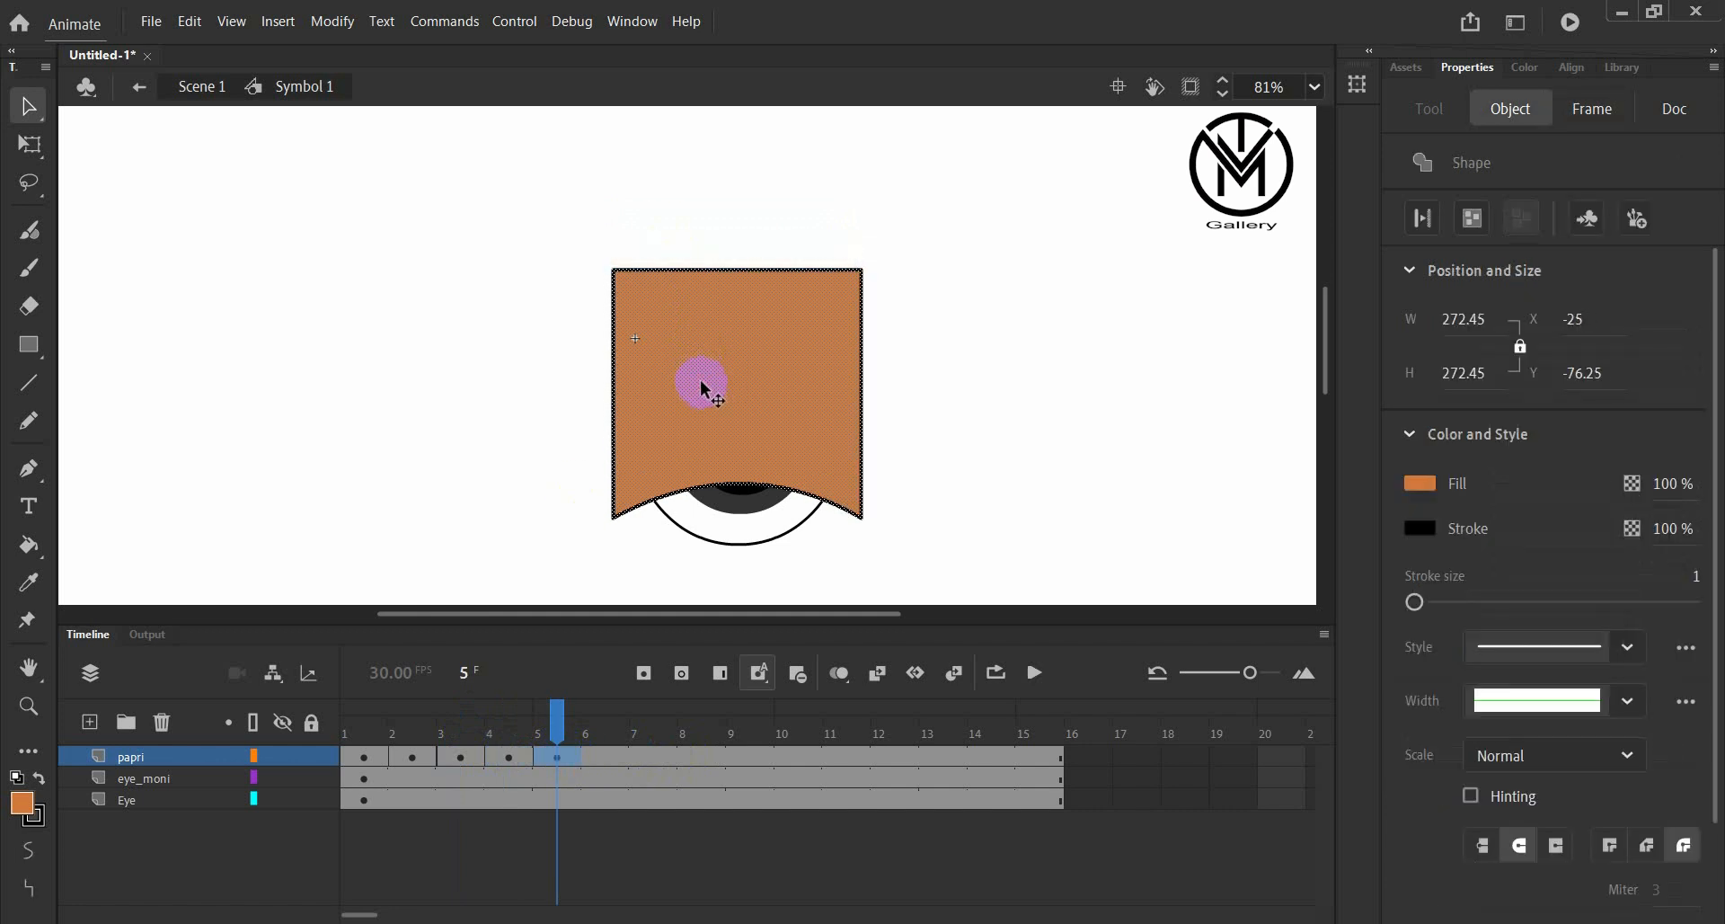
Add a papri keyframe at frame 6, lower the eyelid to about Y -21 and bend its lower edge downward over the whole eye
left_click(606, 737)
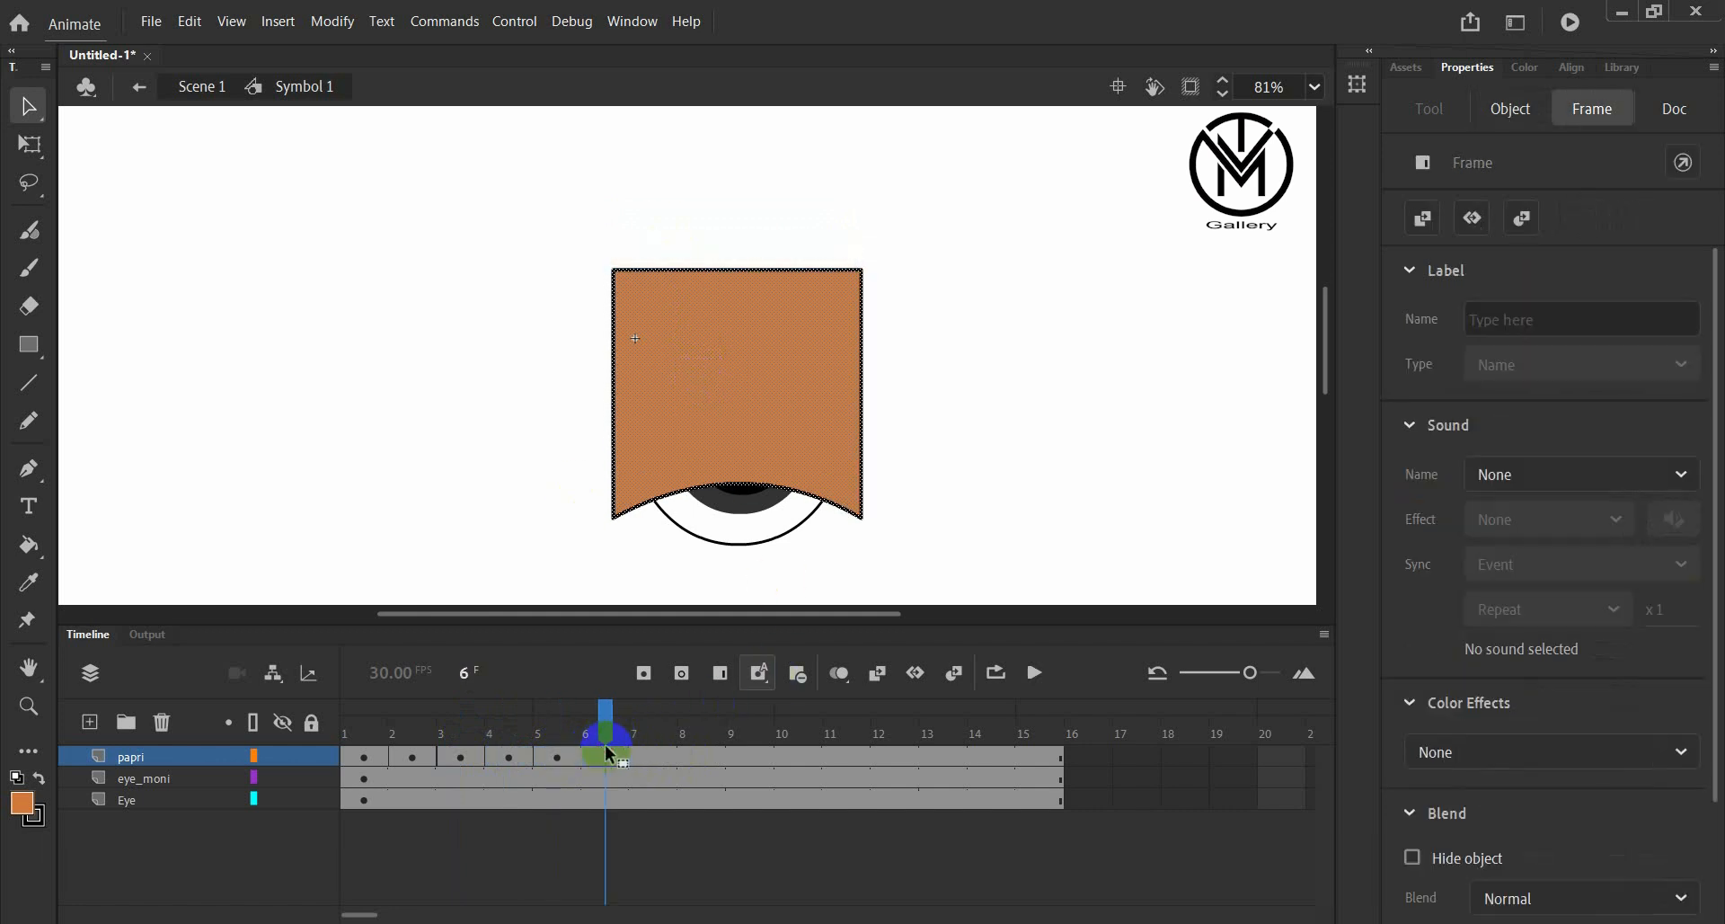
key("F6")
left_click_drag(751, 389, 757, 434)
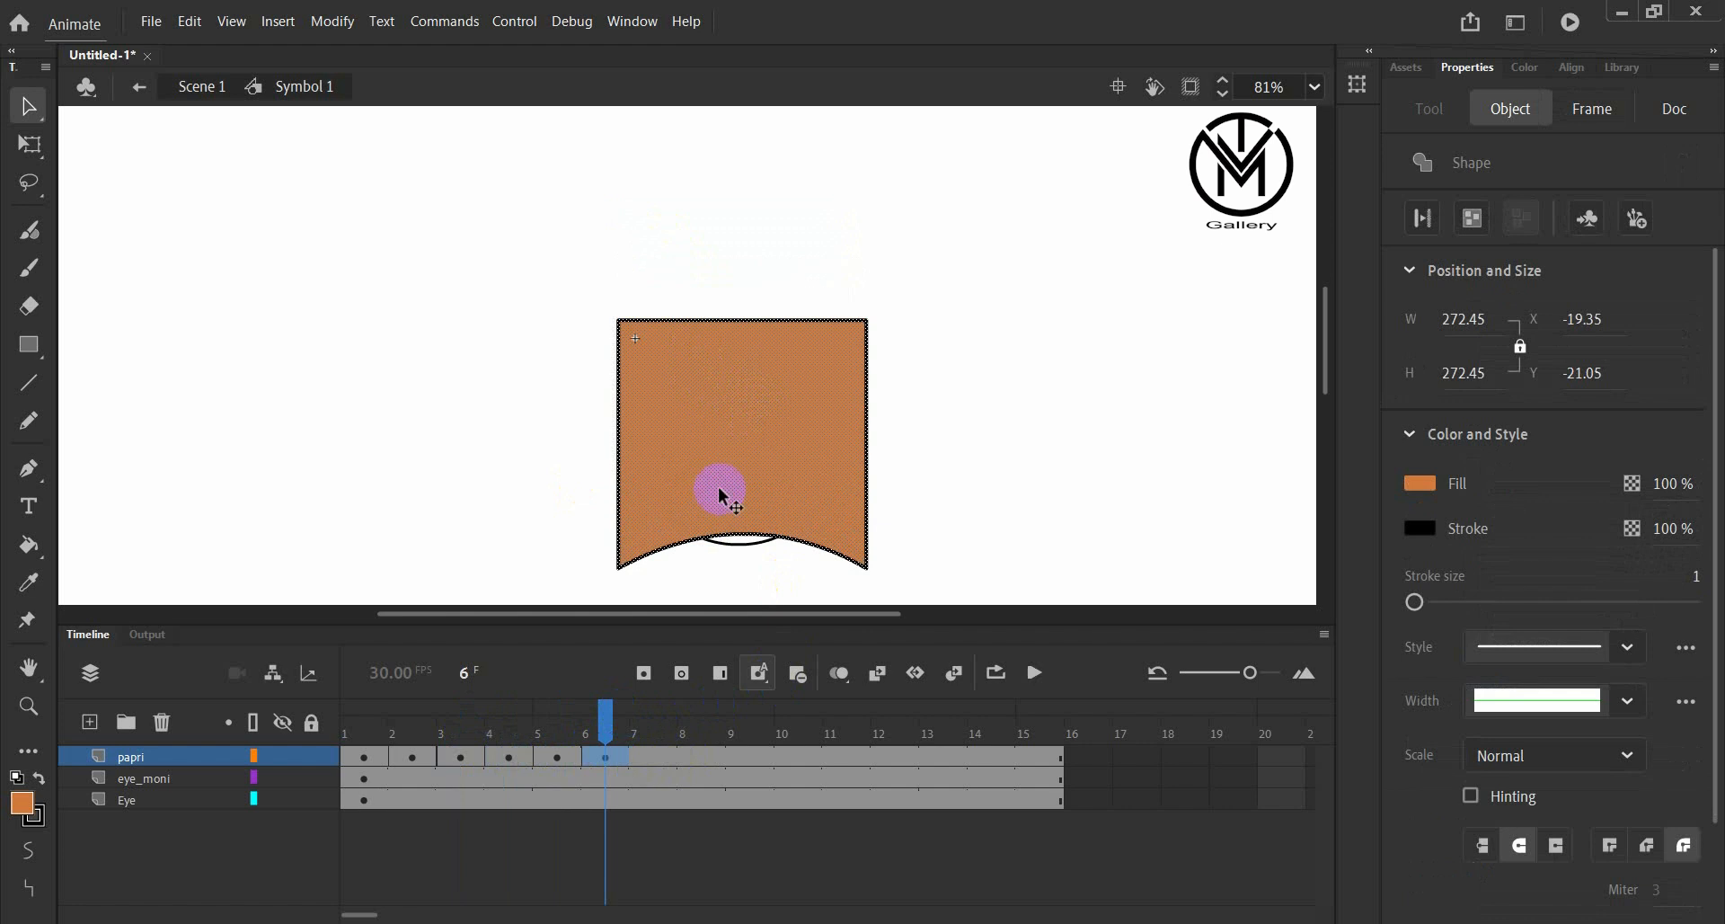
left_click(743, 558)
left_click_drag(742, 539, 744, 583)
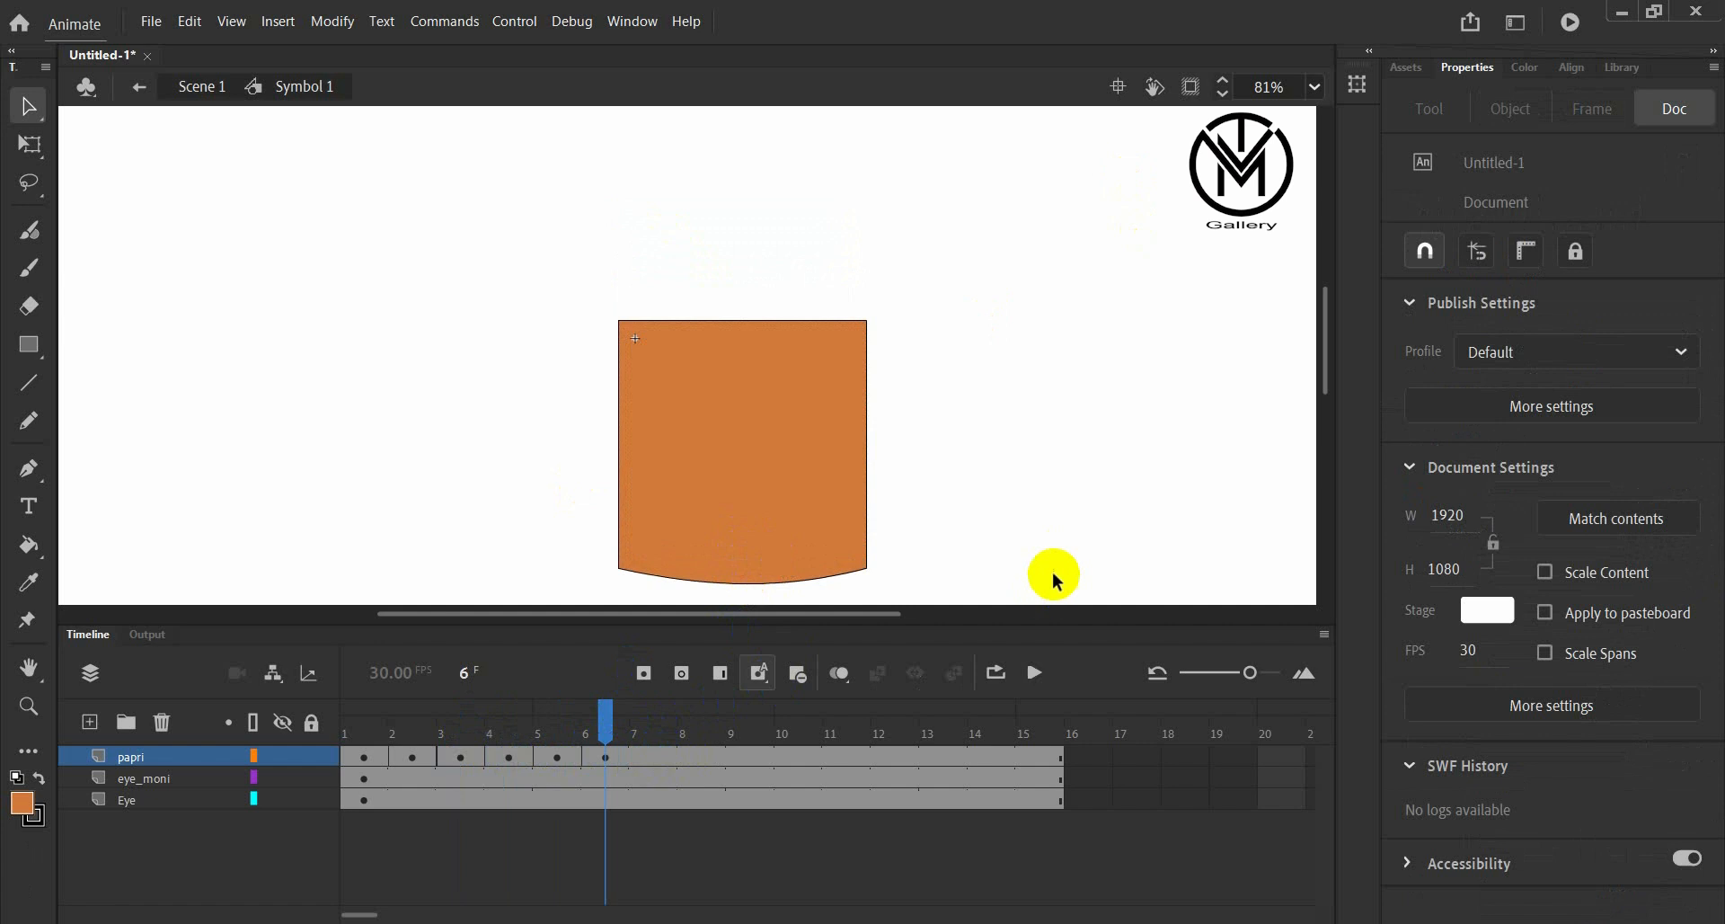
Step back through the papri keyframes from frame 6 to frame 1 to check the eyelid's closing motion
left_click(1124, 737)
left_click(314, 776)
left_click(747, 760)
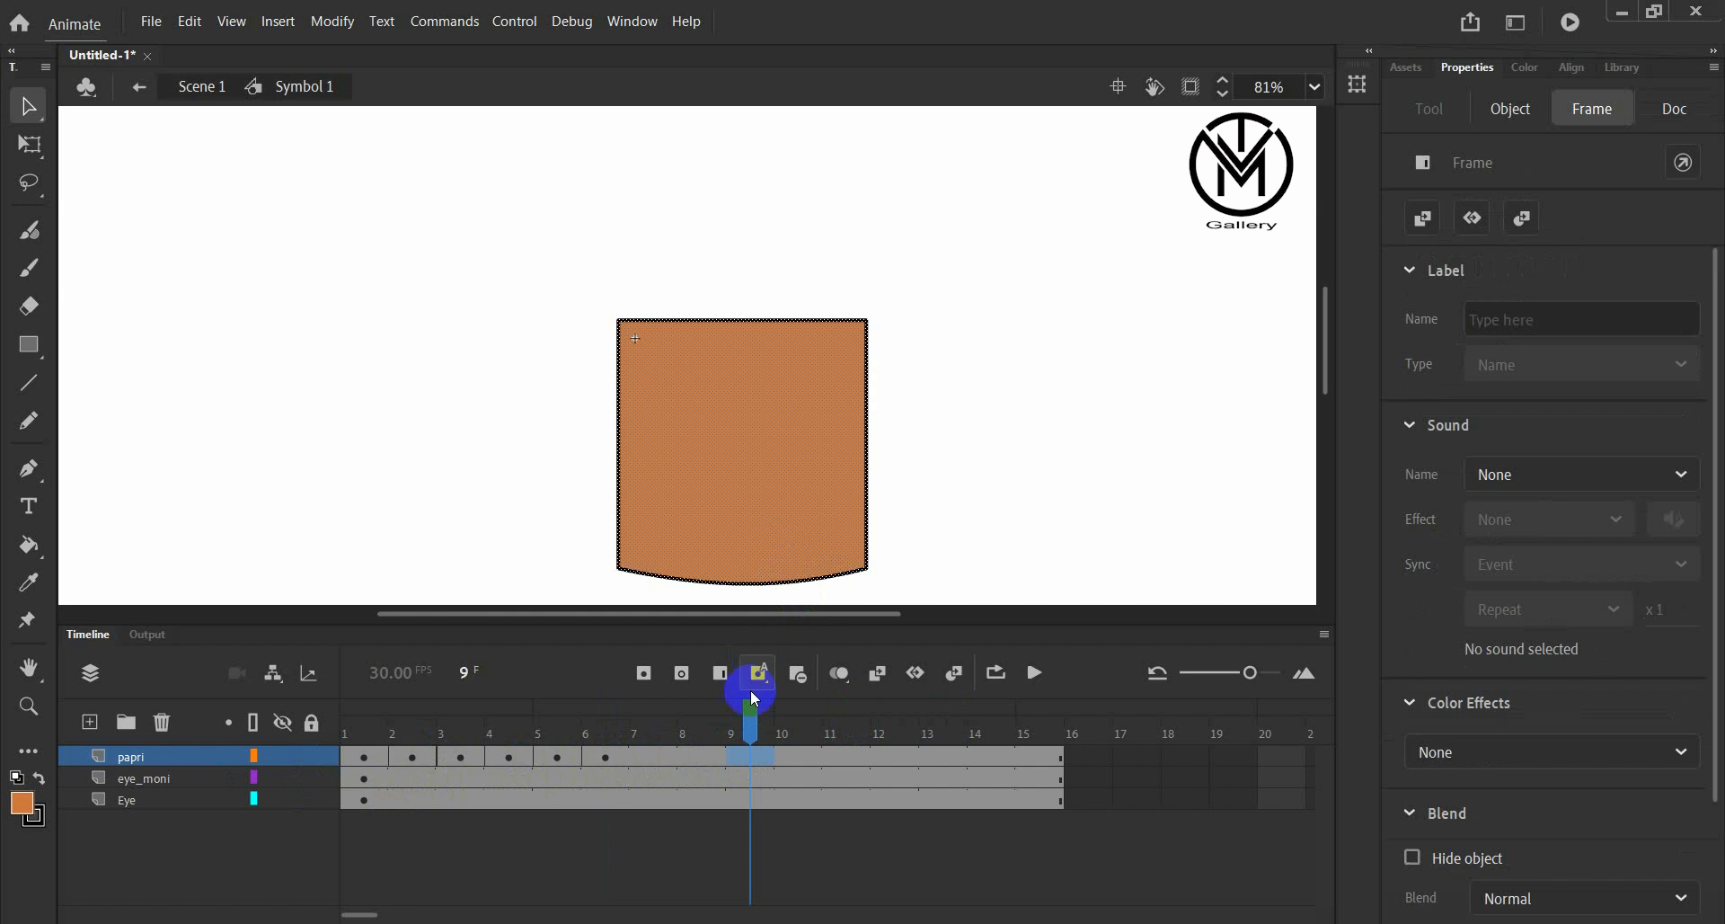
left_click(1022, 496)
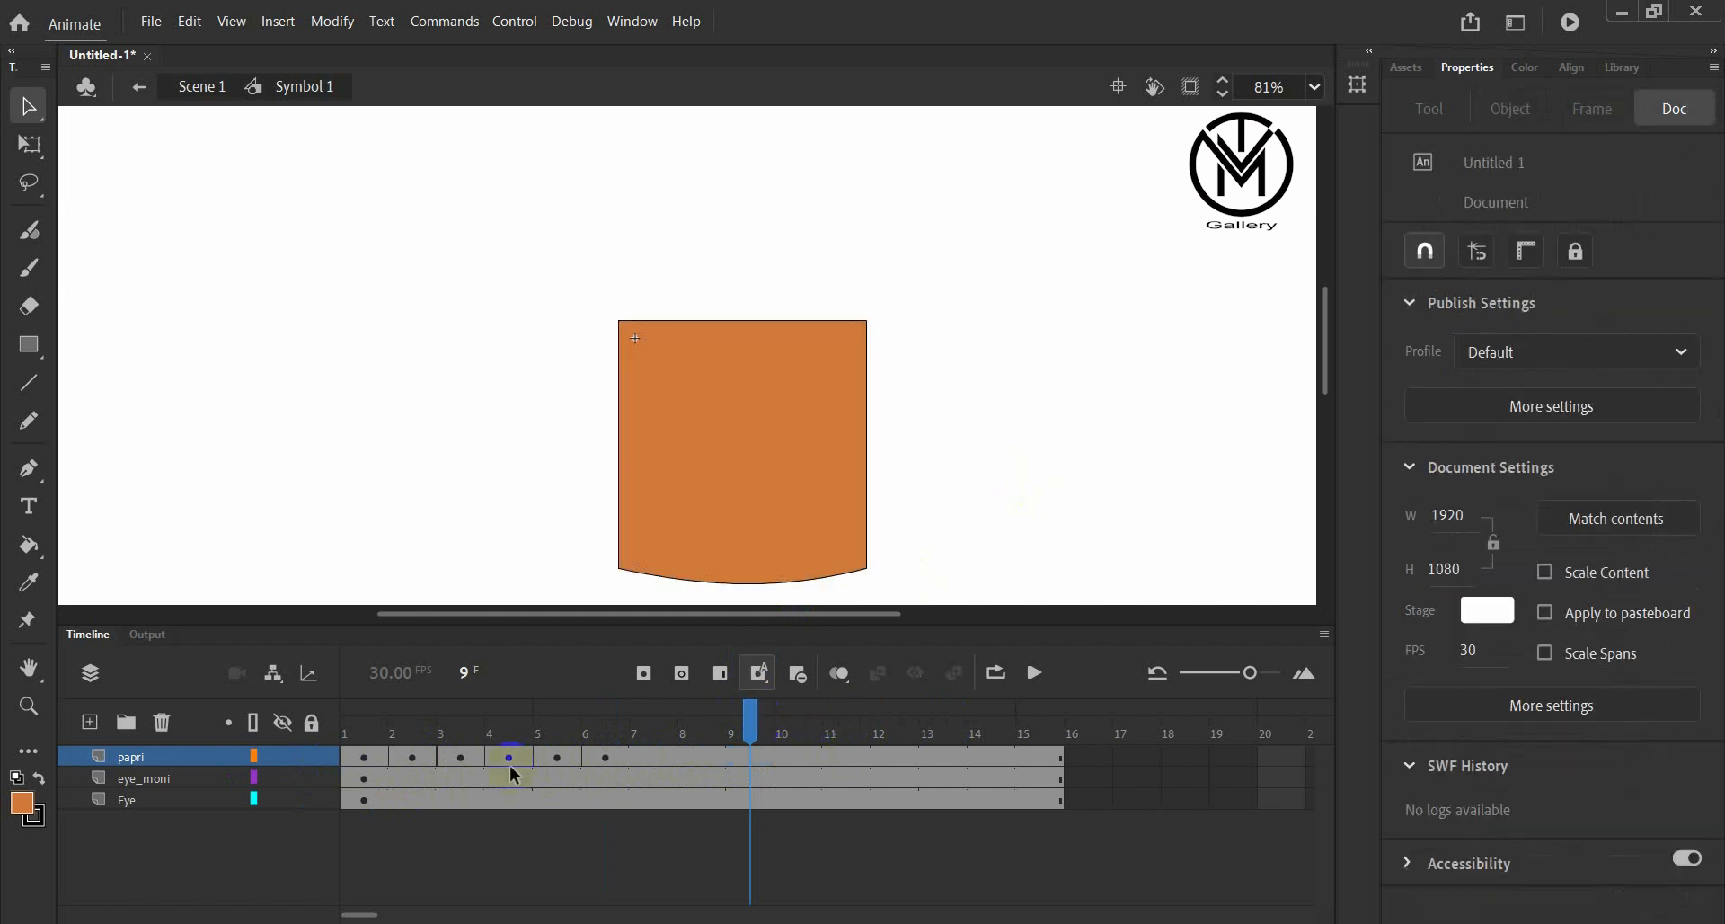
left_click(603, 756)
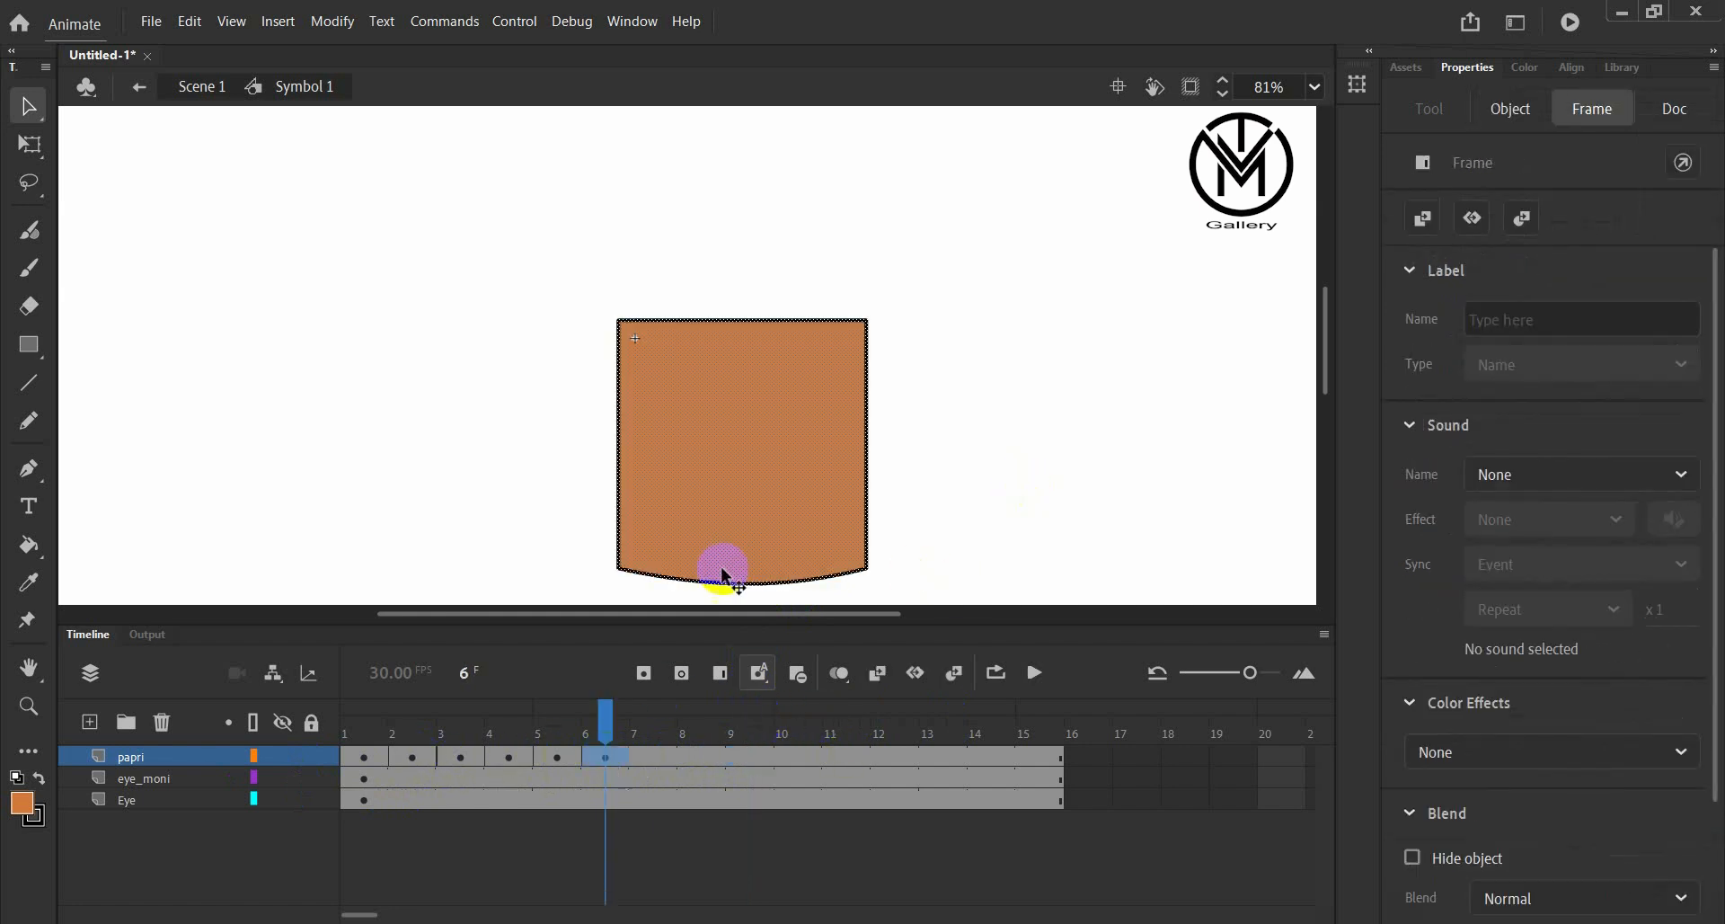
left_click(562, 759)
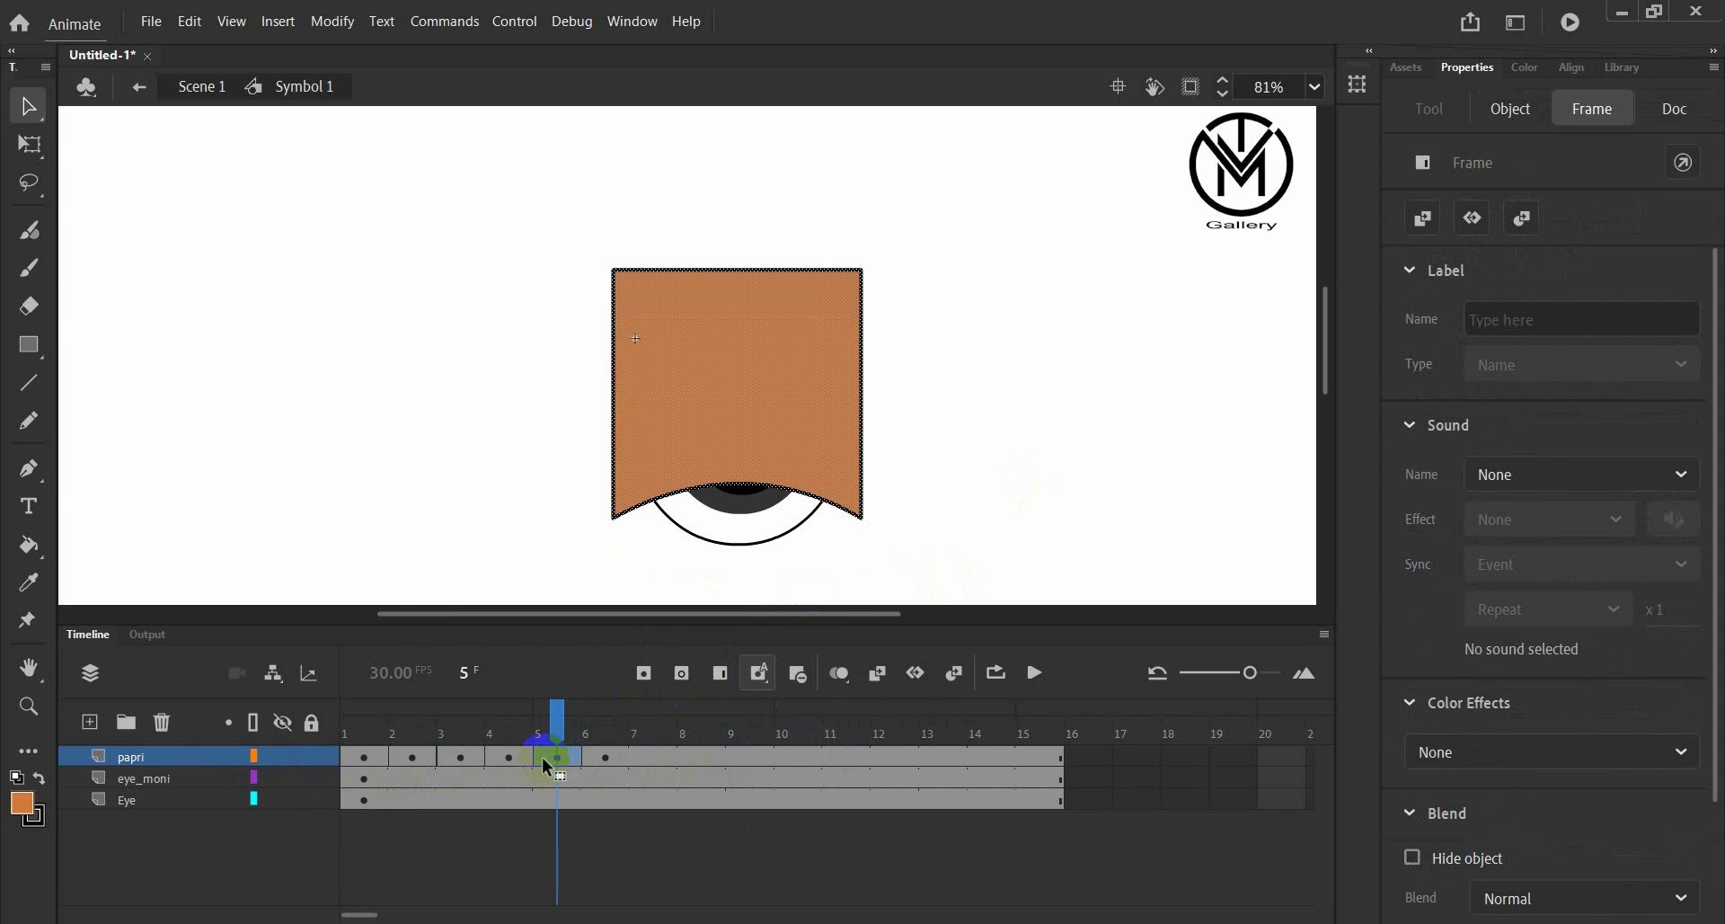
left_click(516, 757)
left_click(464, 757)
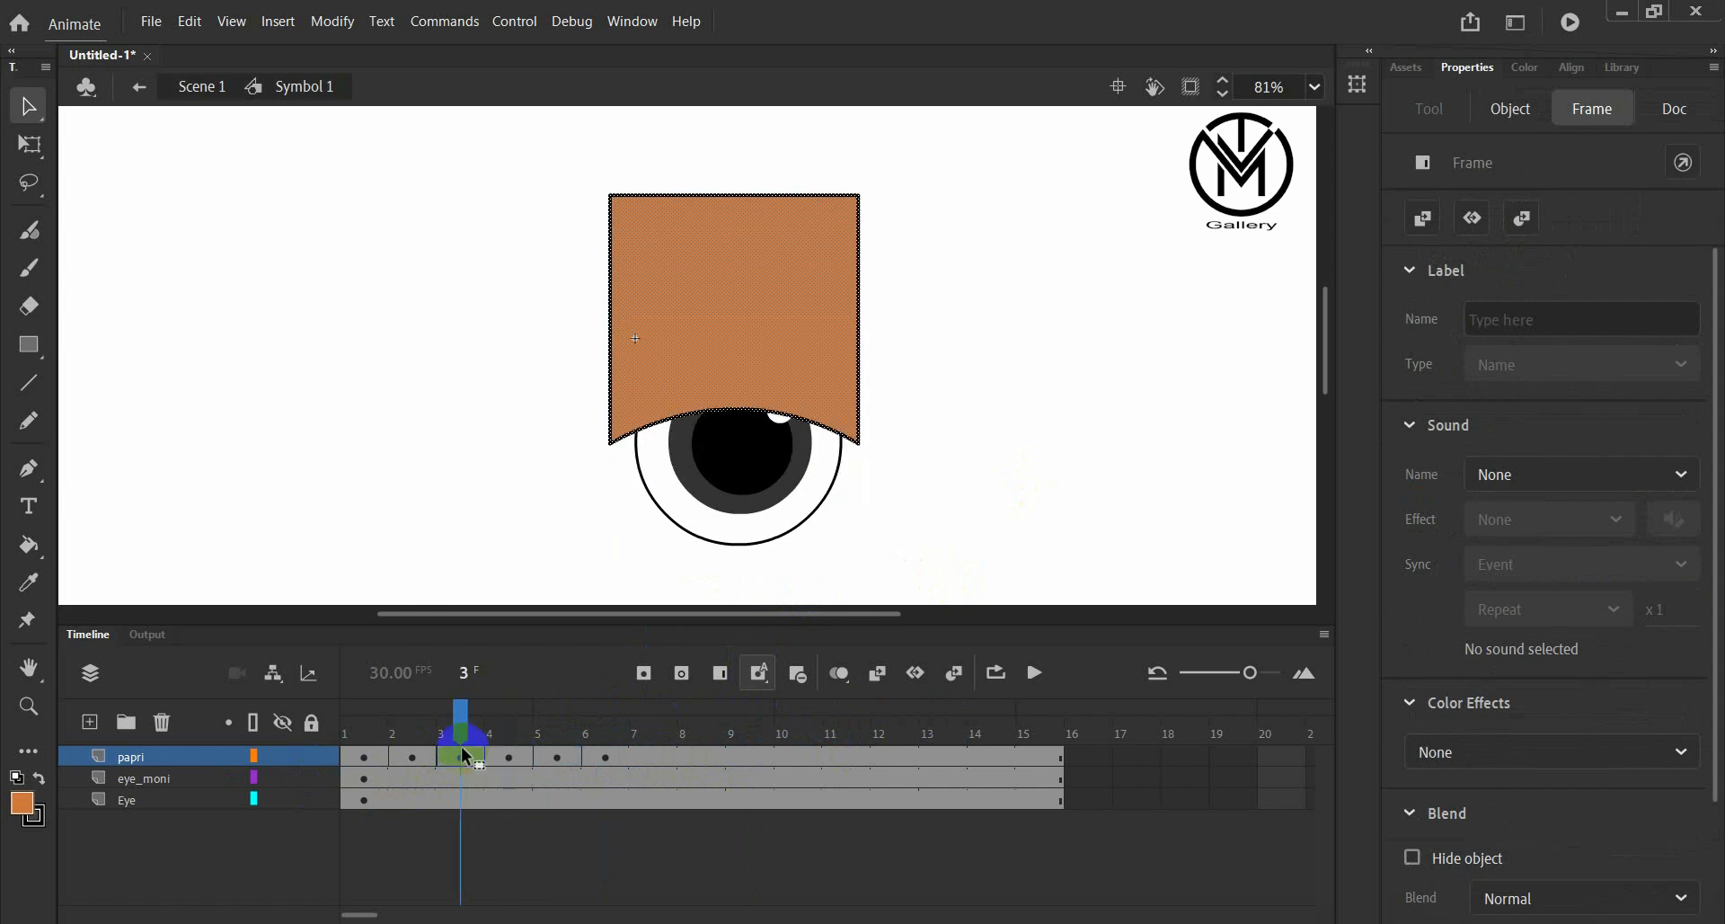
left_click(413, 758)
left_click(358, 759)
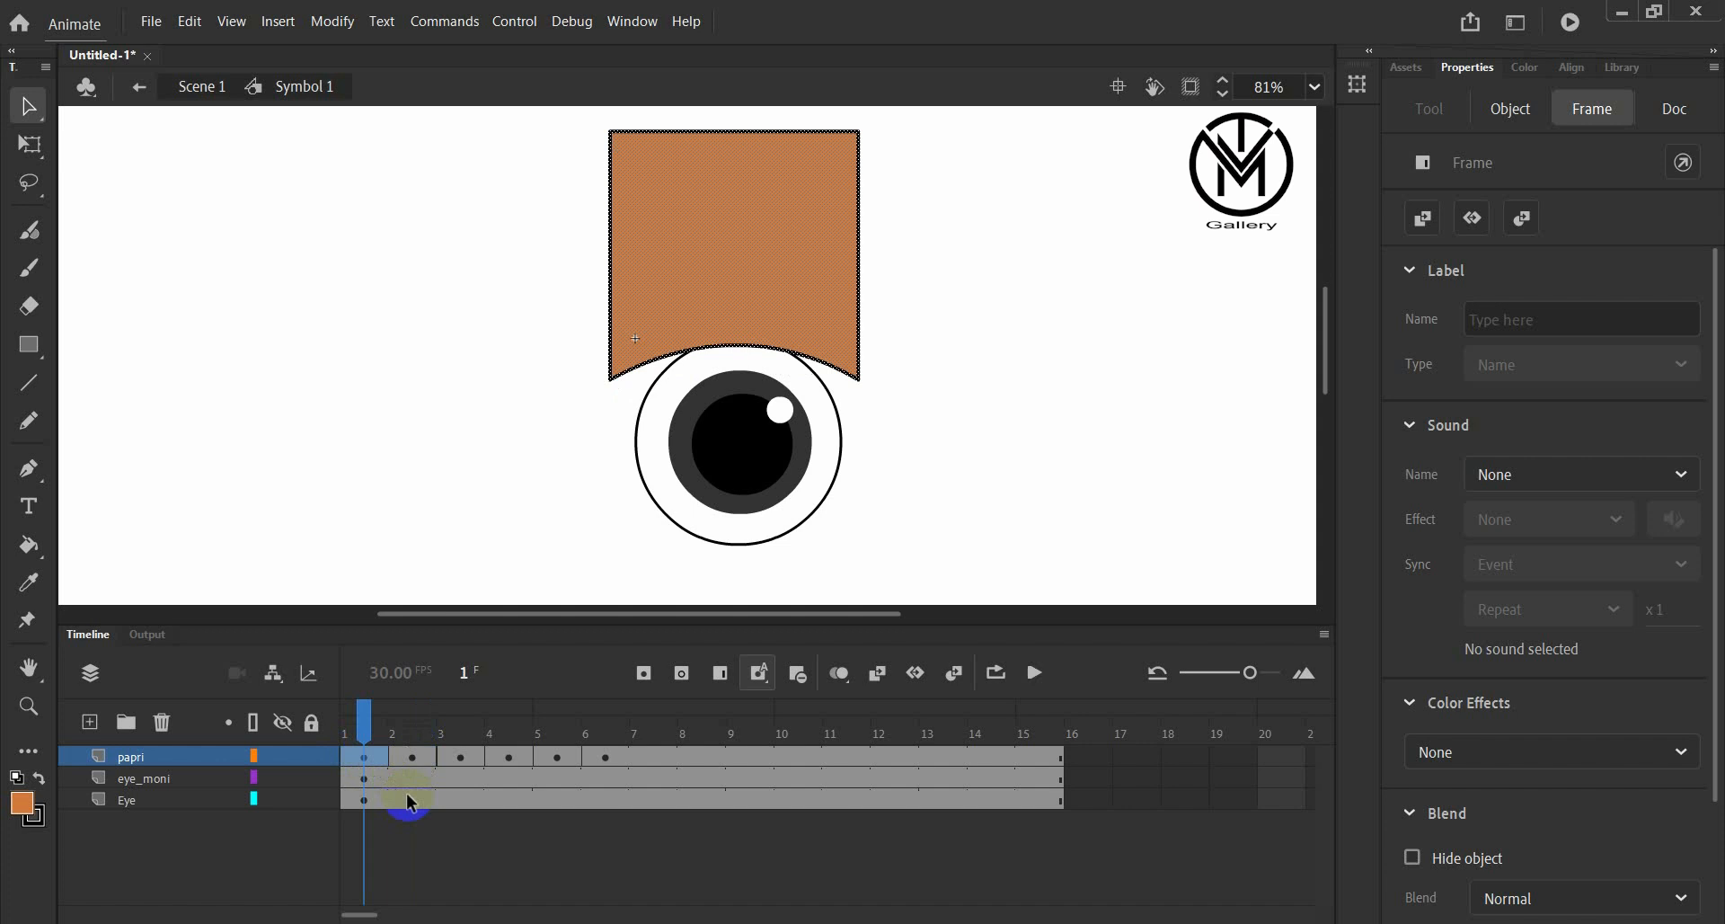
Copy the papri layer's closed-eye keyframe from frame 6 to frame 9 and its frame 5 keyframe to frame 10
left_click(609, 759)
left_click_drag(610, 757, 763, 755)
left_click(599, 760)
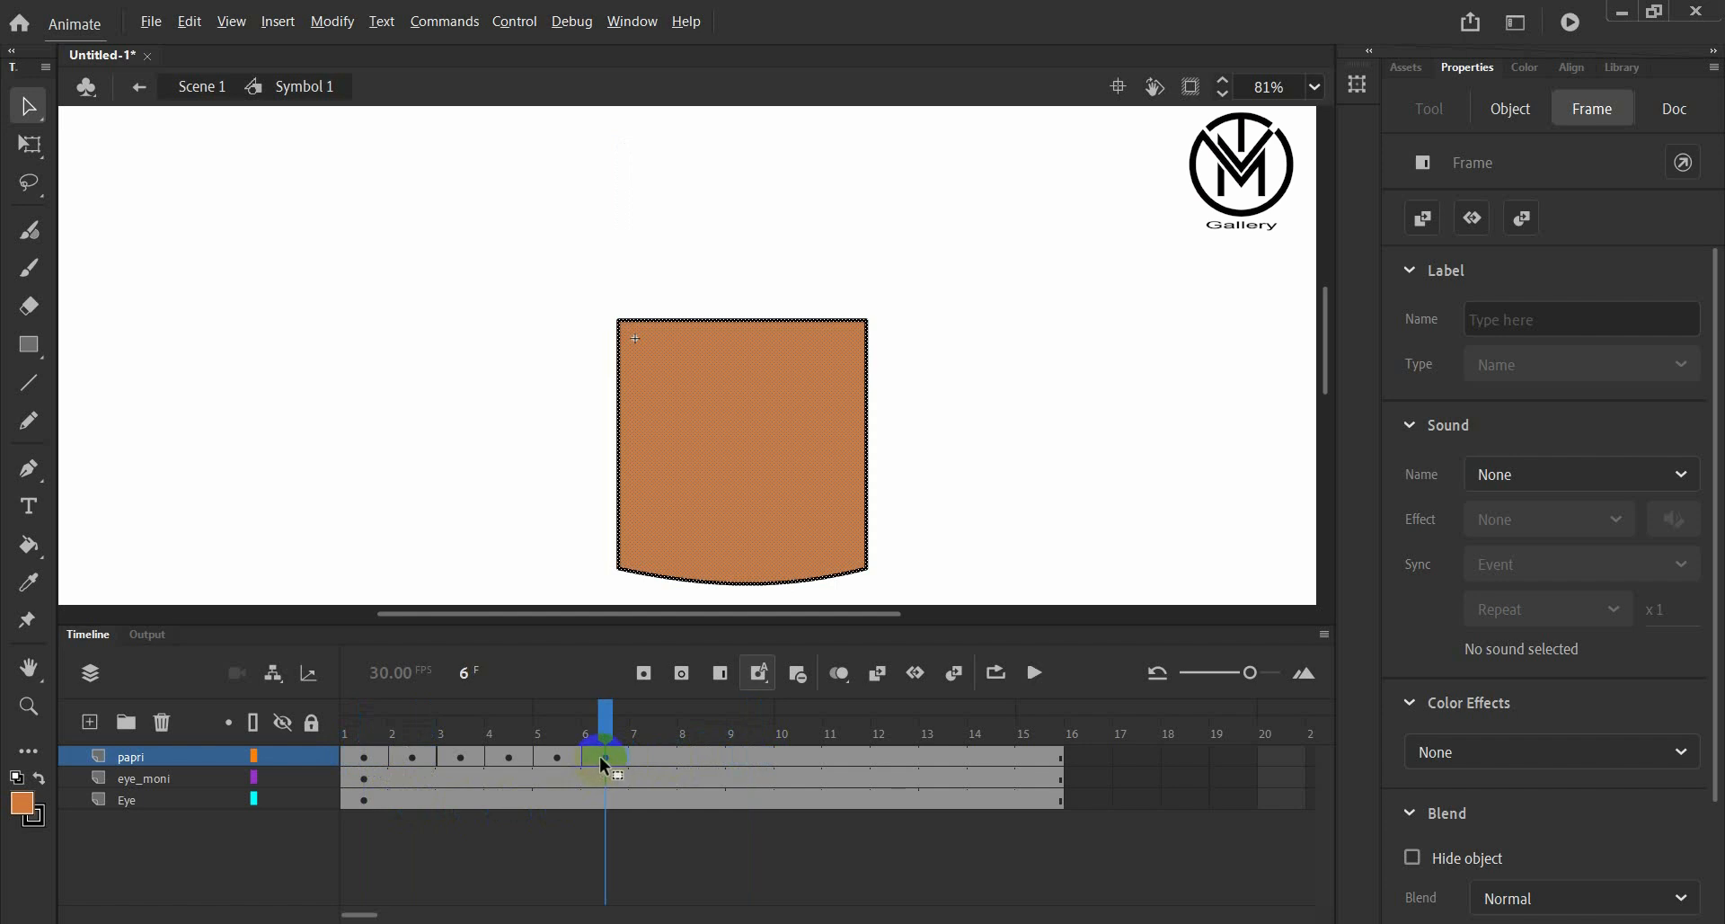
left_click_drag(602, 763, 753, 758)
left_click(753, 727)
left_click(608, 756)
left_click(768, 735)
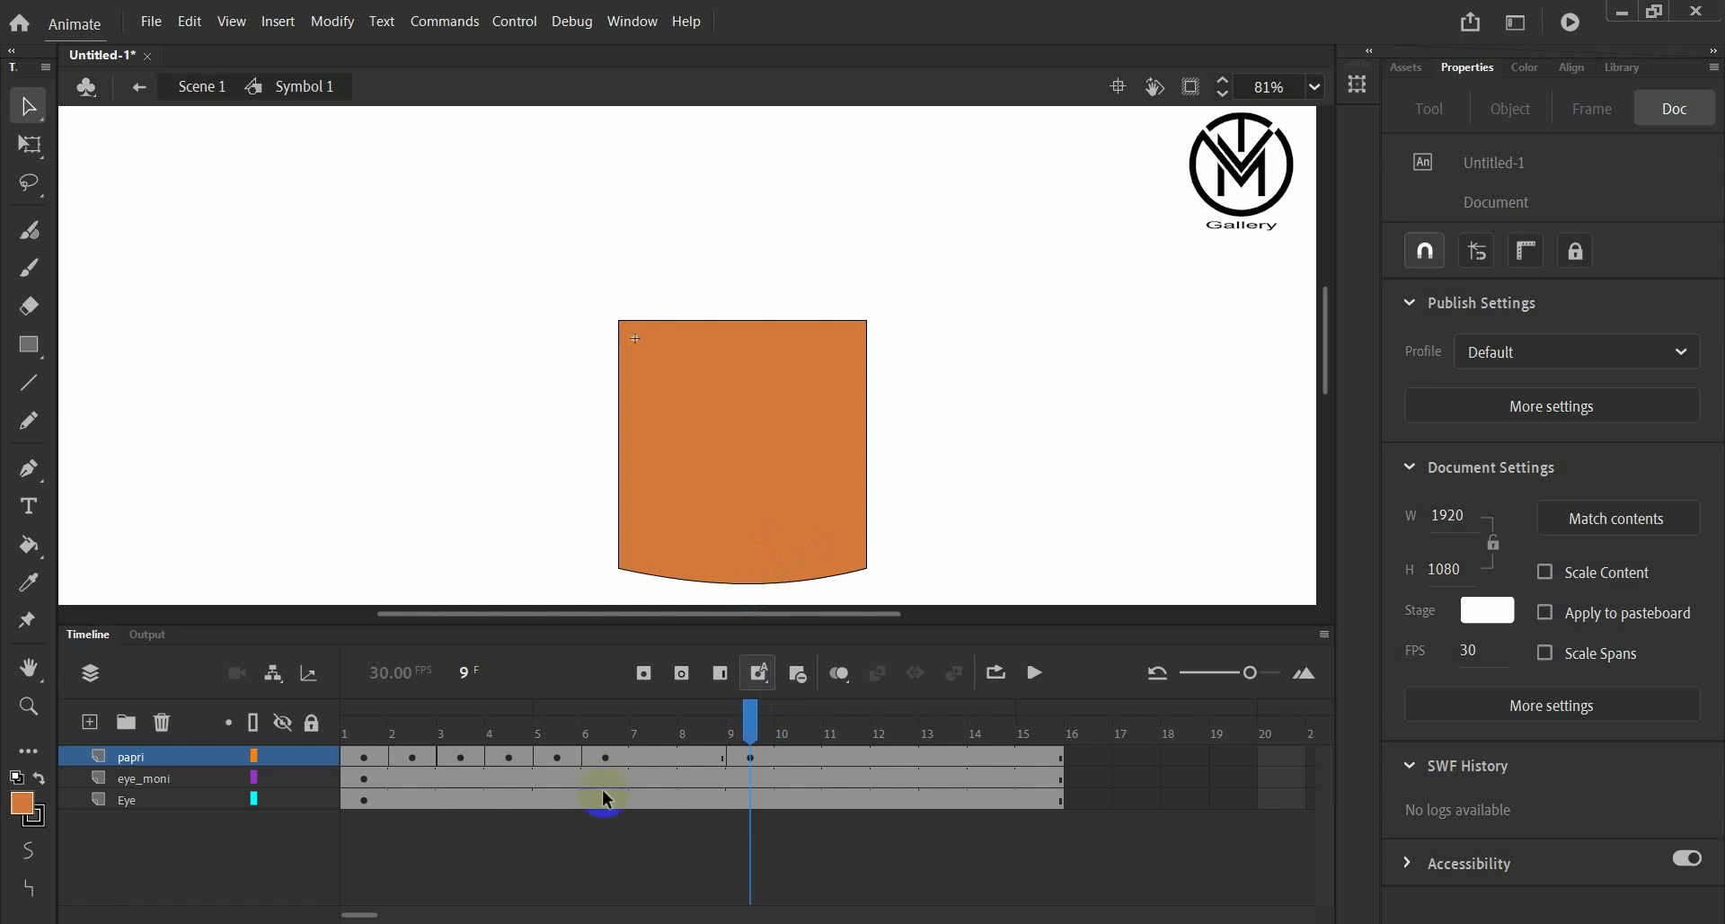
left_click(557, 758)
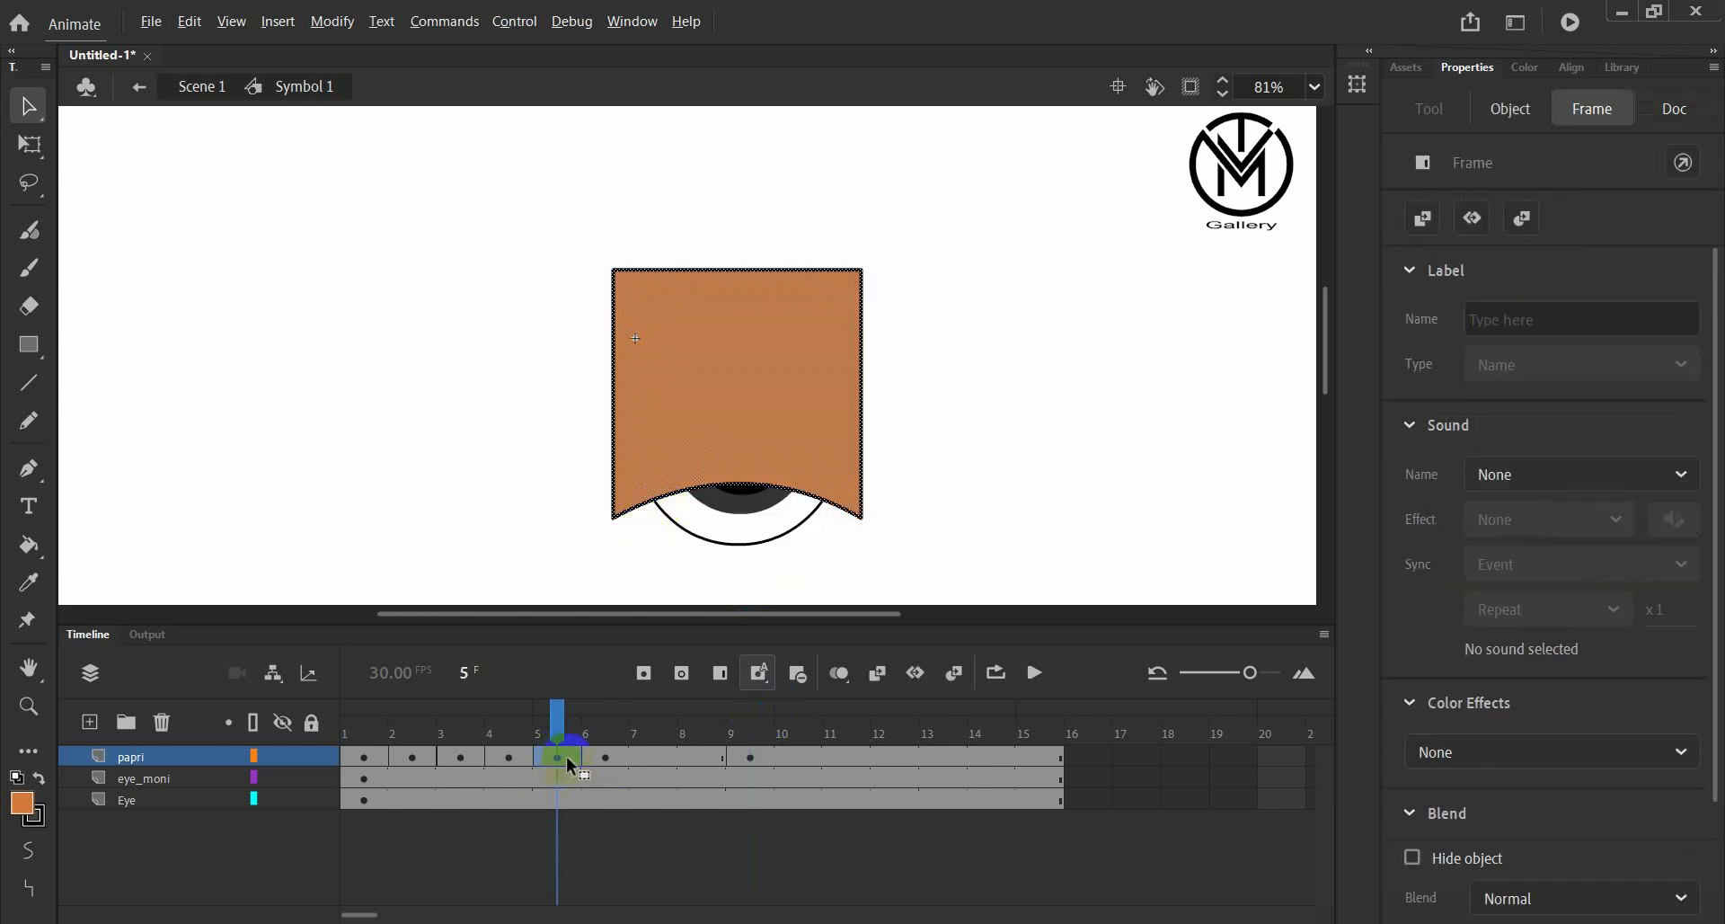
left_click_drag(560, 757, 791, 766)
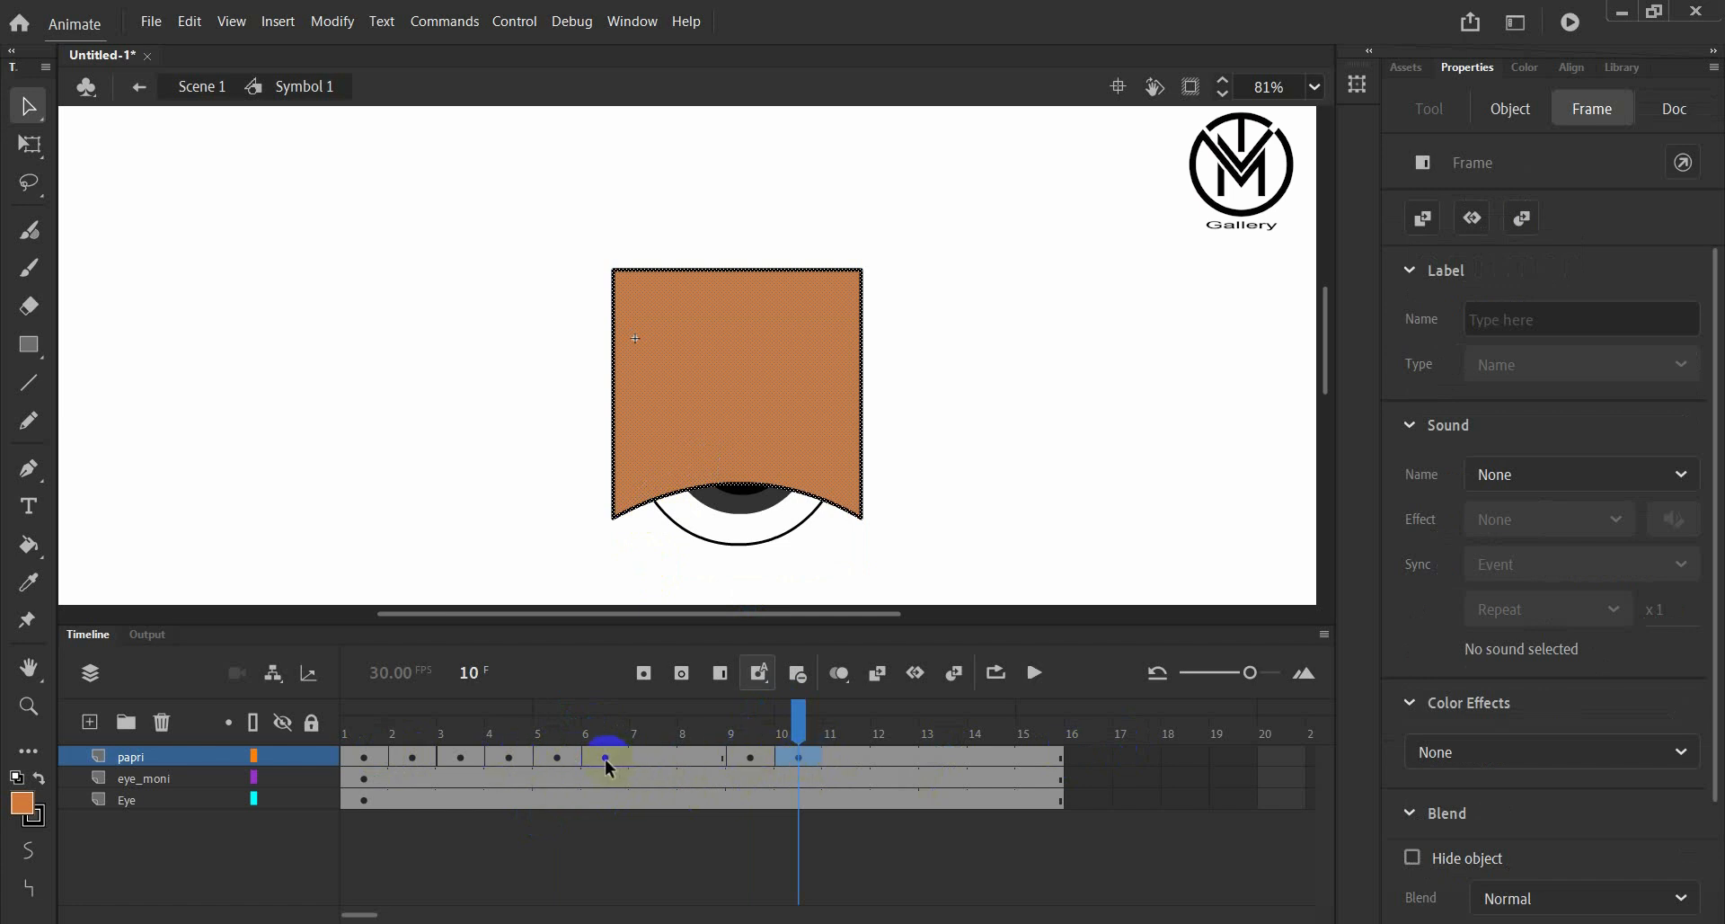
Copy the papri layer's frame 4, 3, 2 and 1 keyframes to frames 11, 12, 13 and 14 for the reopening
left_click(508, 759)
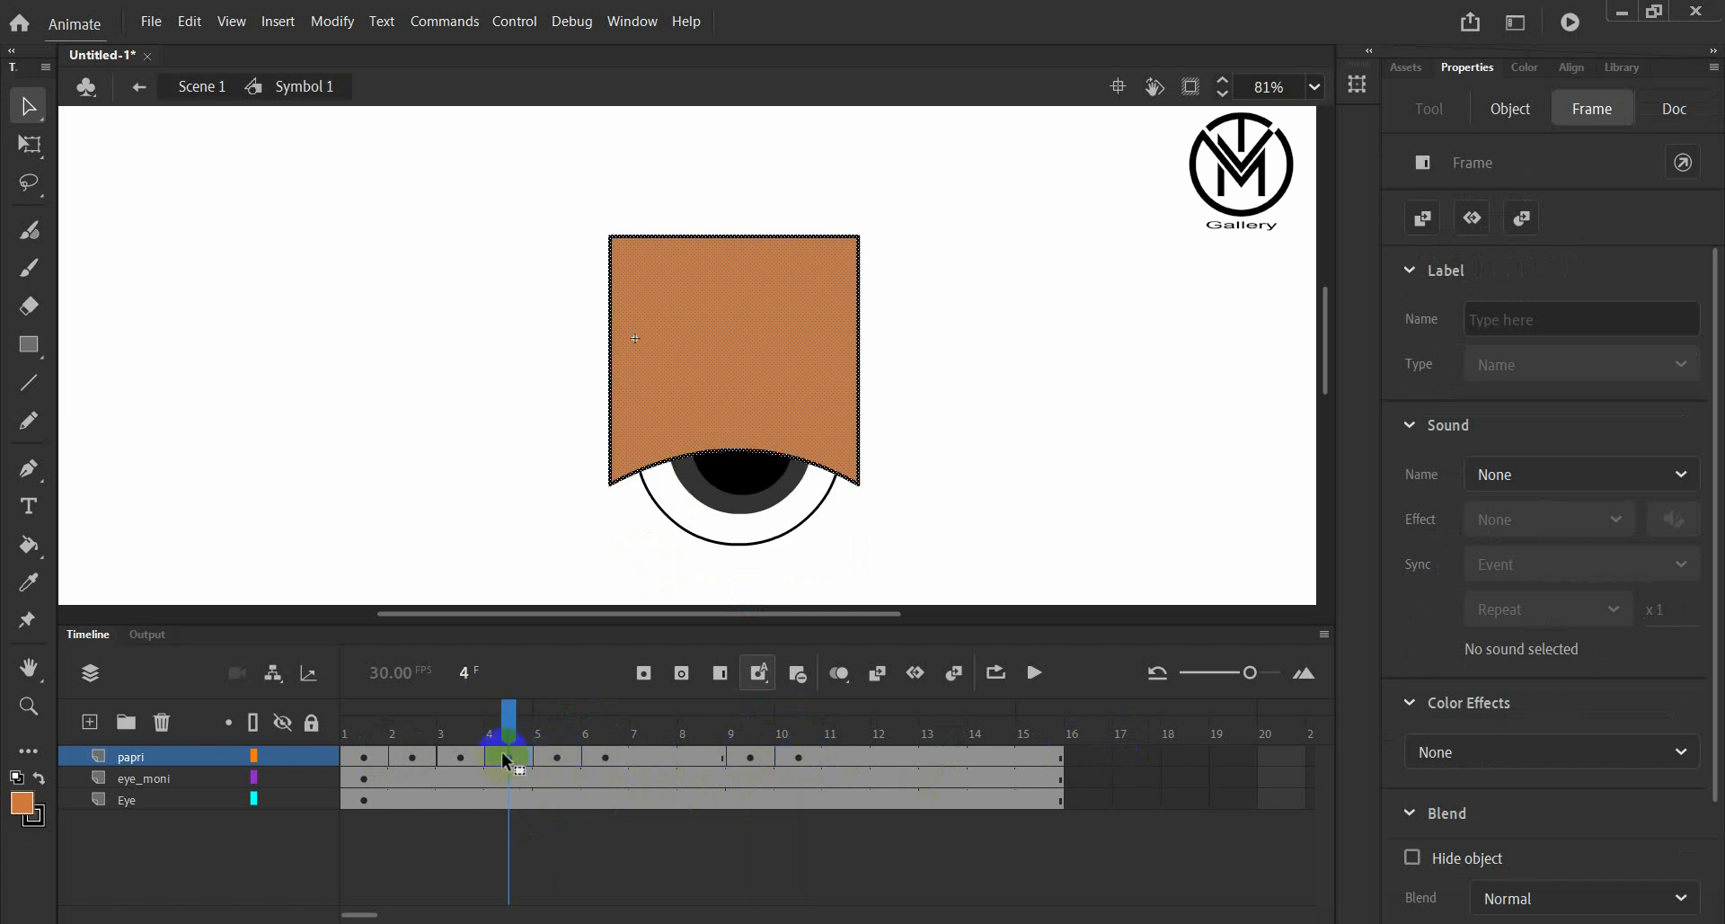
left_click_drag(505, 761, 845, 761)
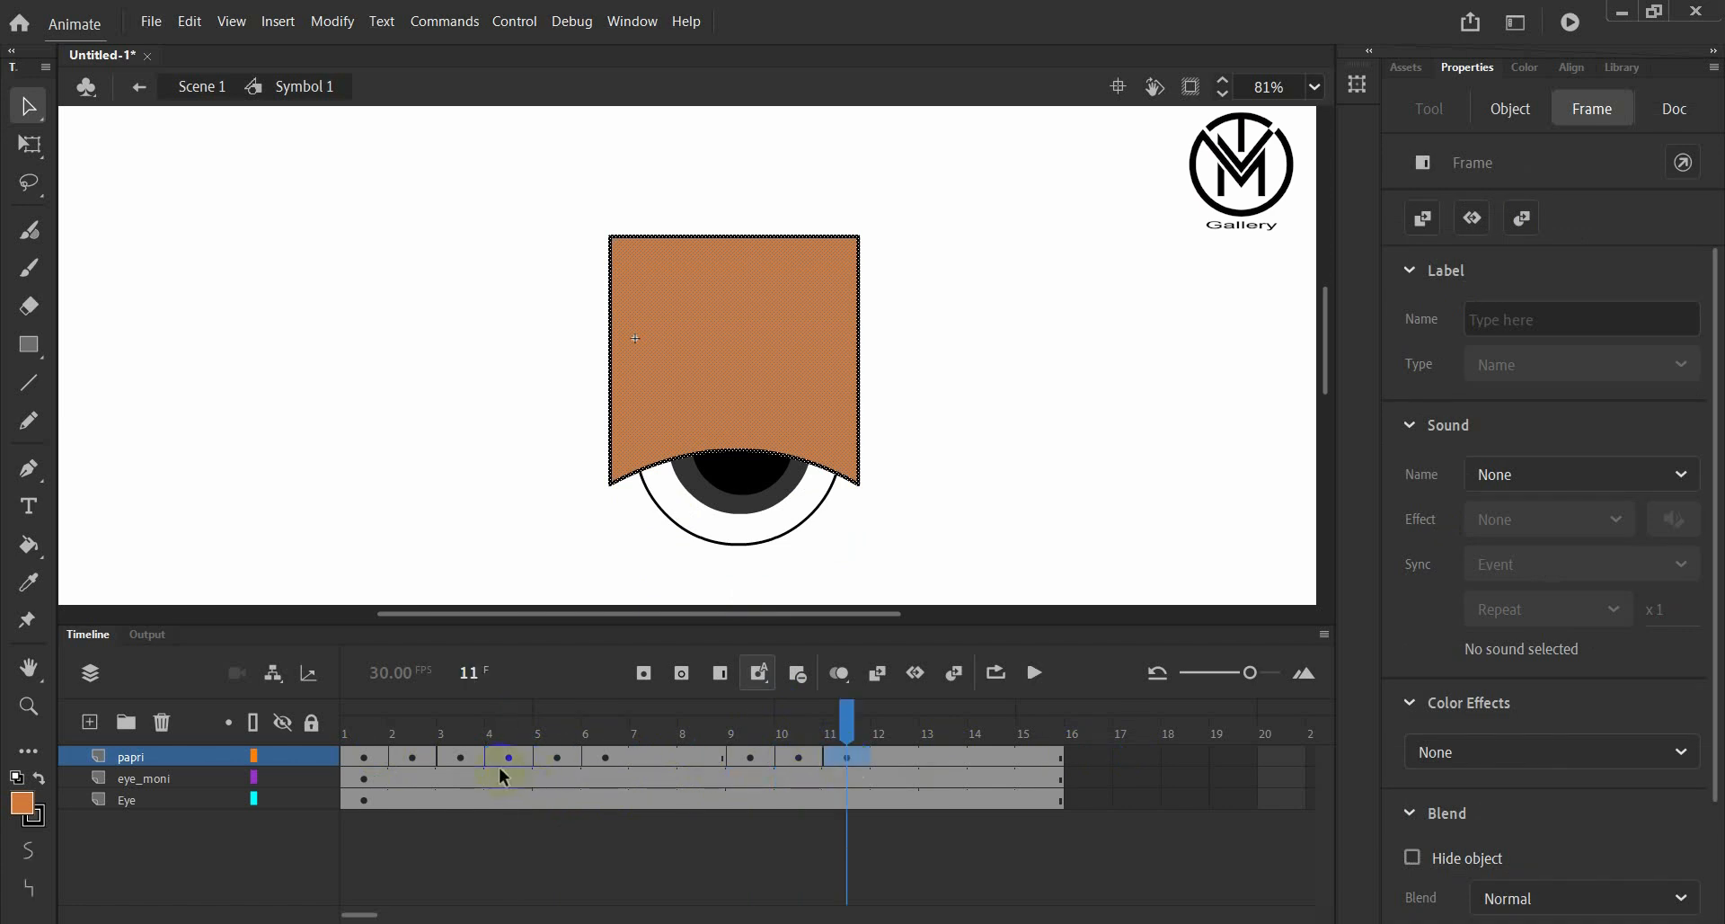
left_click(453, 757)
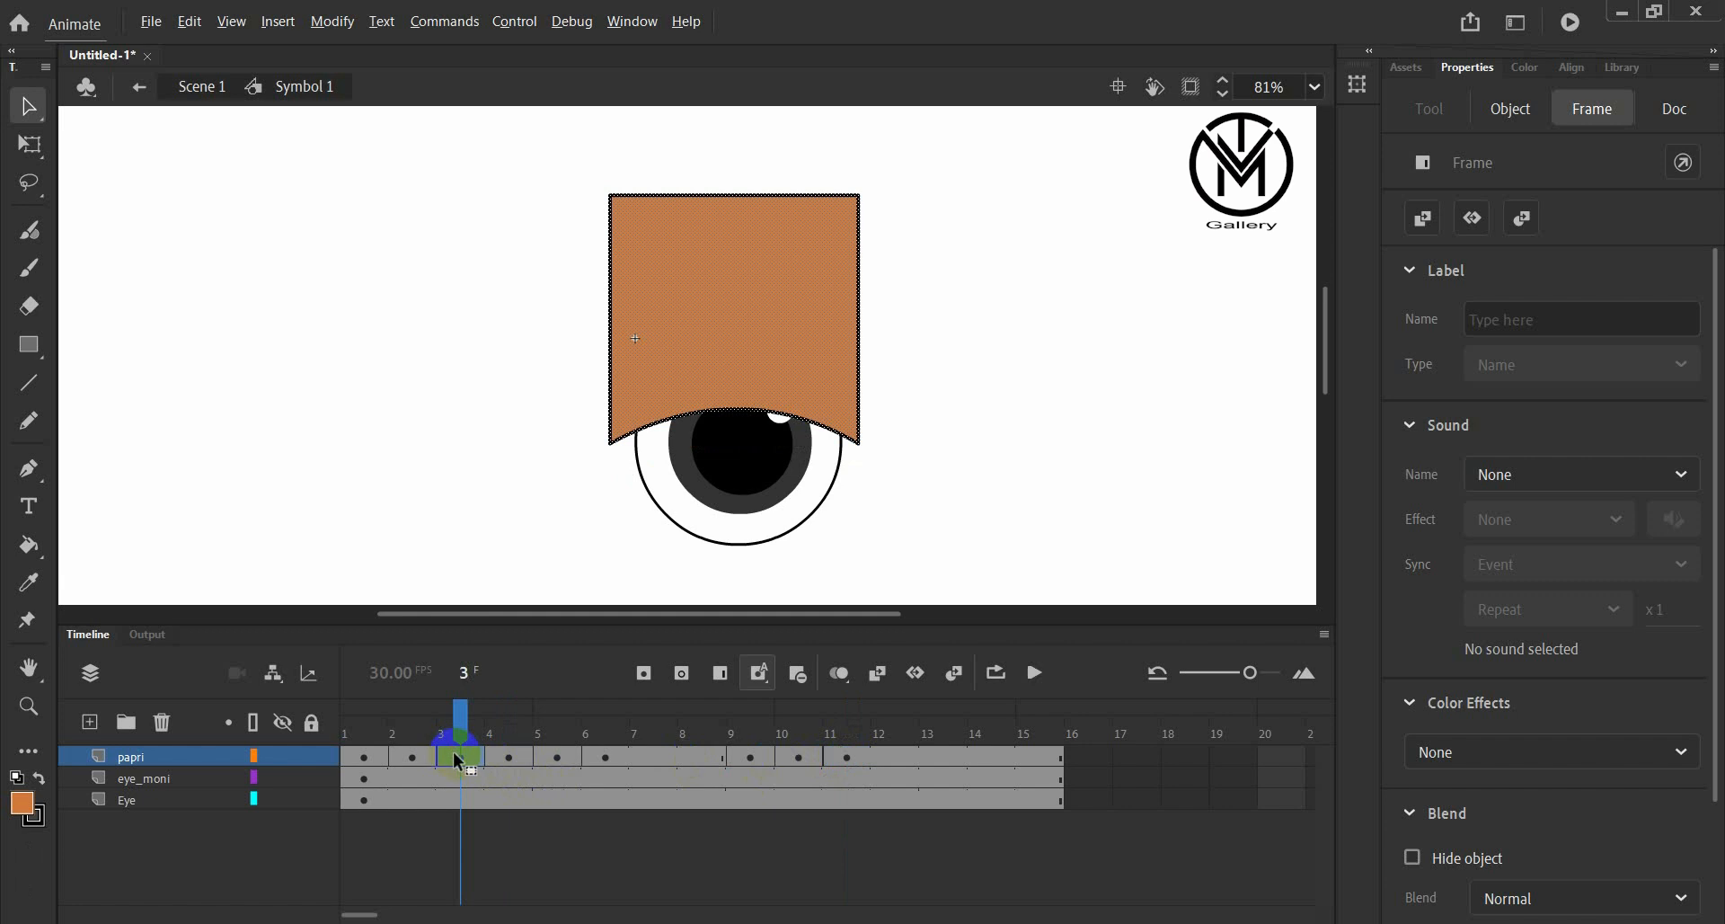
left_click_drag(460, 764, 891, 759)
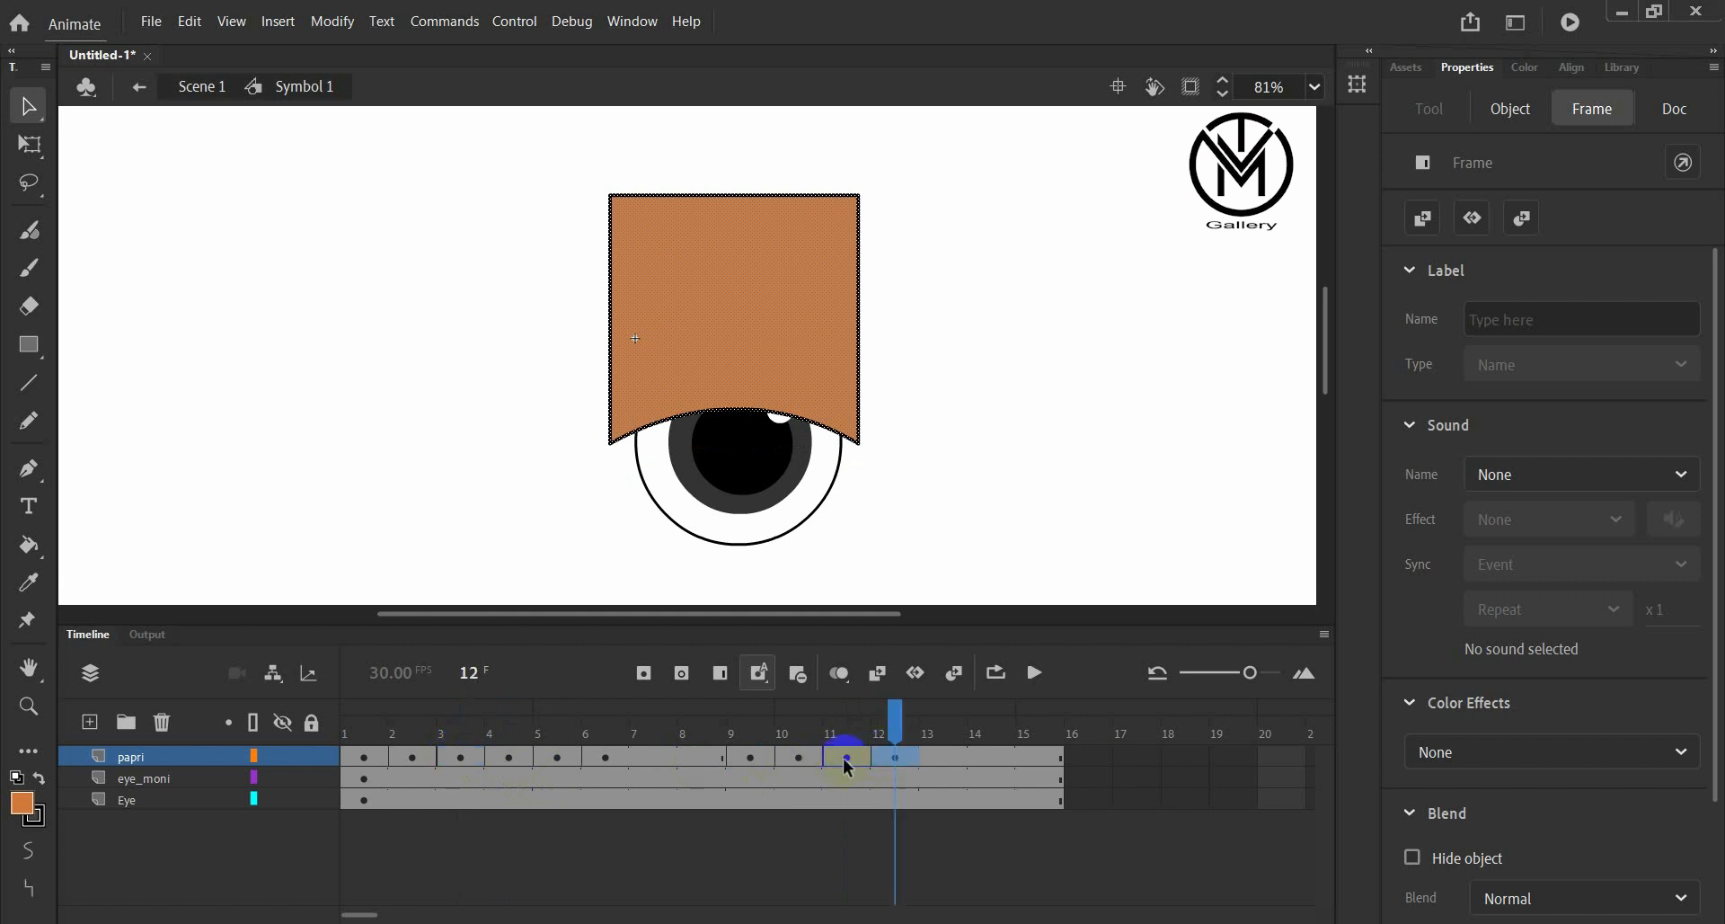
left_click(412, 756)
left_click_drag(412, 757, 930, 758)
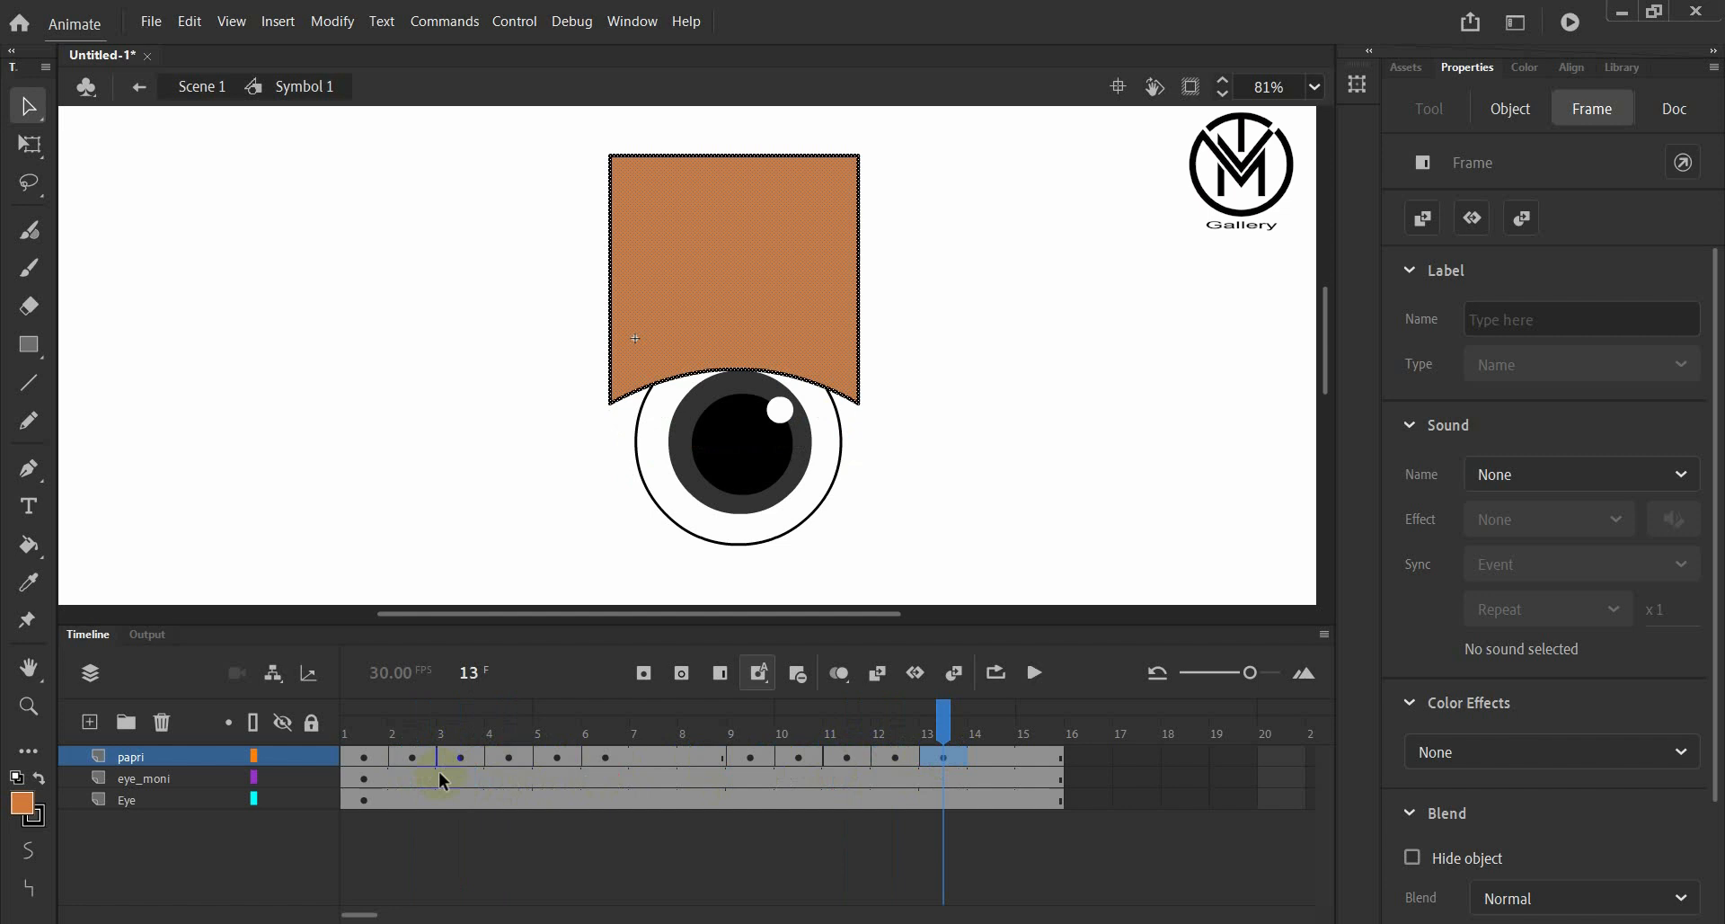
left_click(370, 758)
left_click_drag(377, 765, 993, 756)
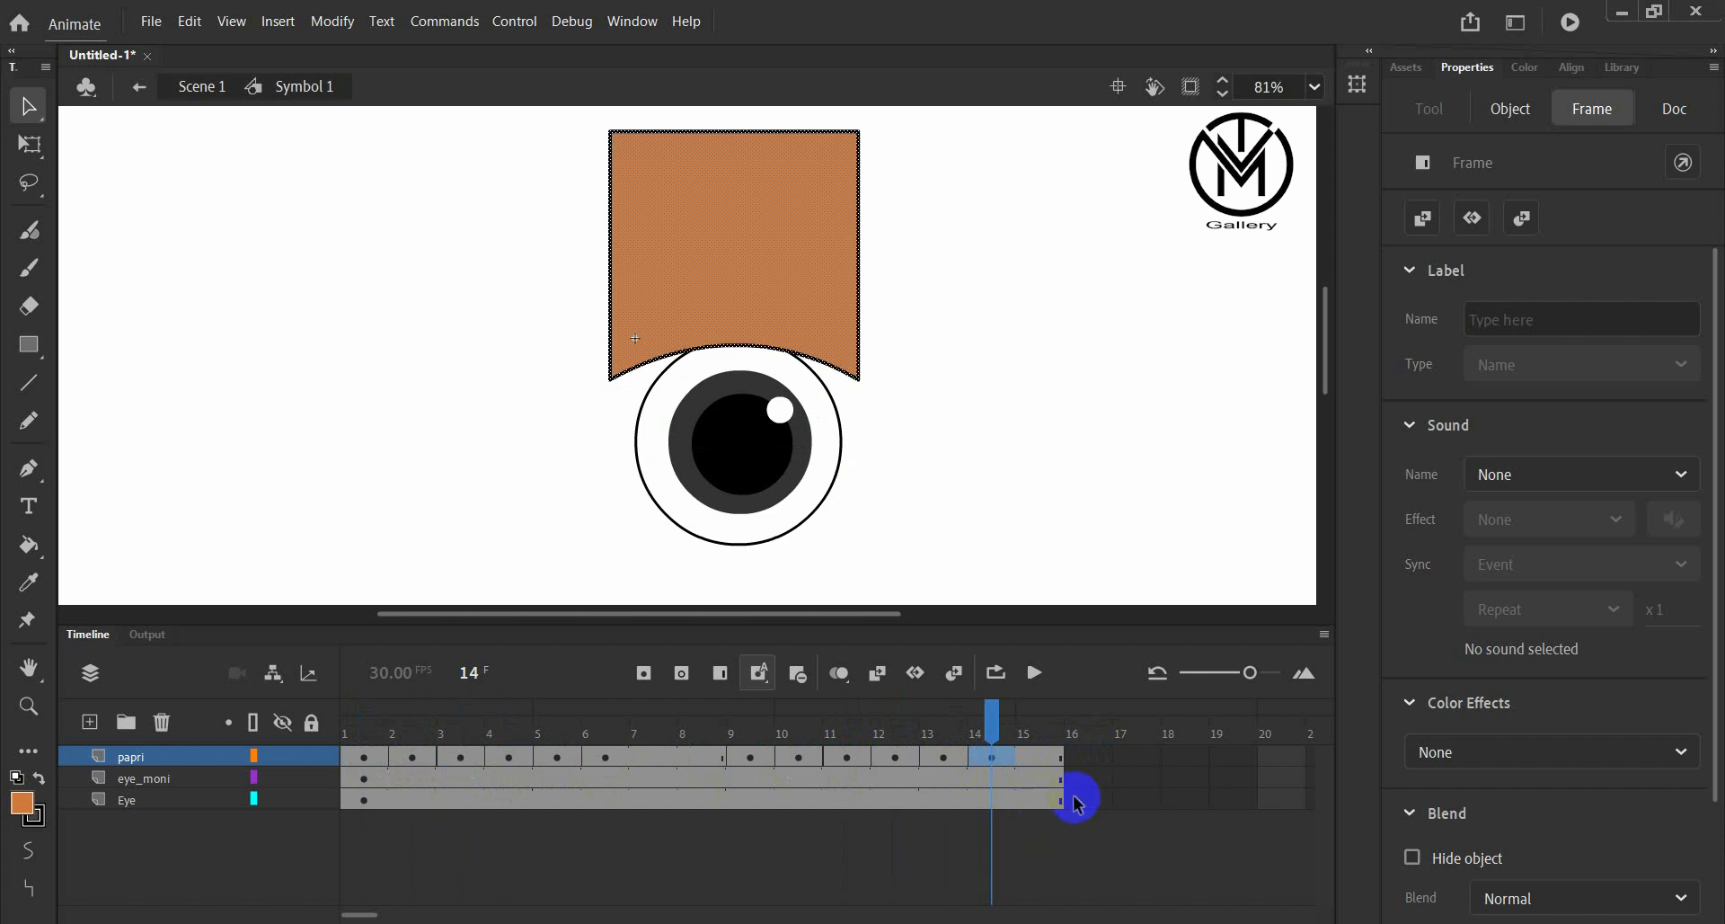
Shift the papri layer's reopening keyframes from frames 9–14 one frame later, to frames 10–15
left_click(1042, 762)
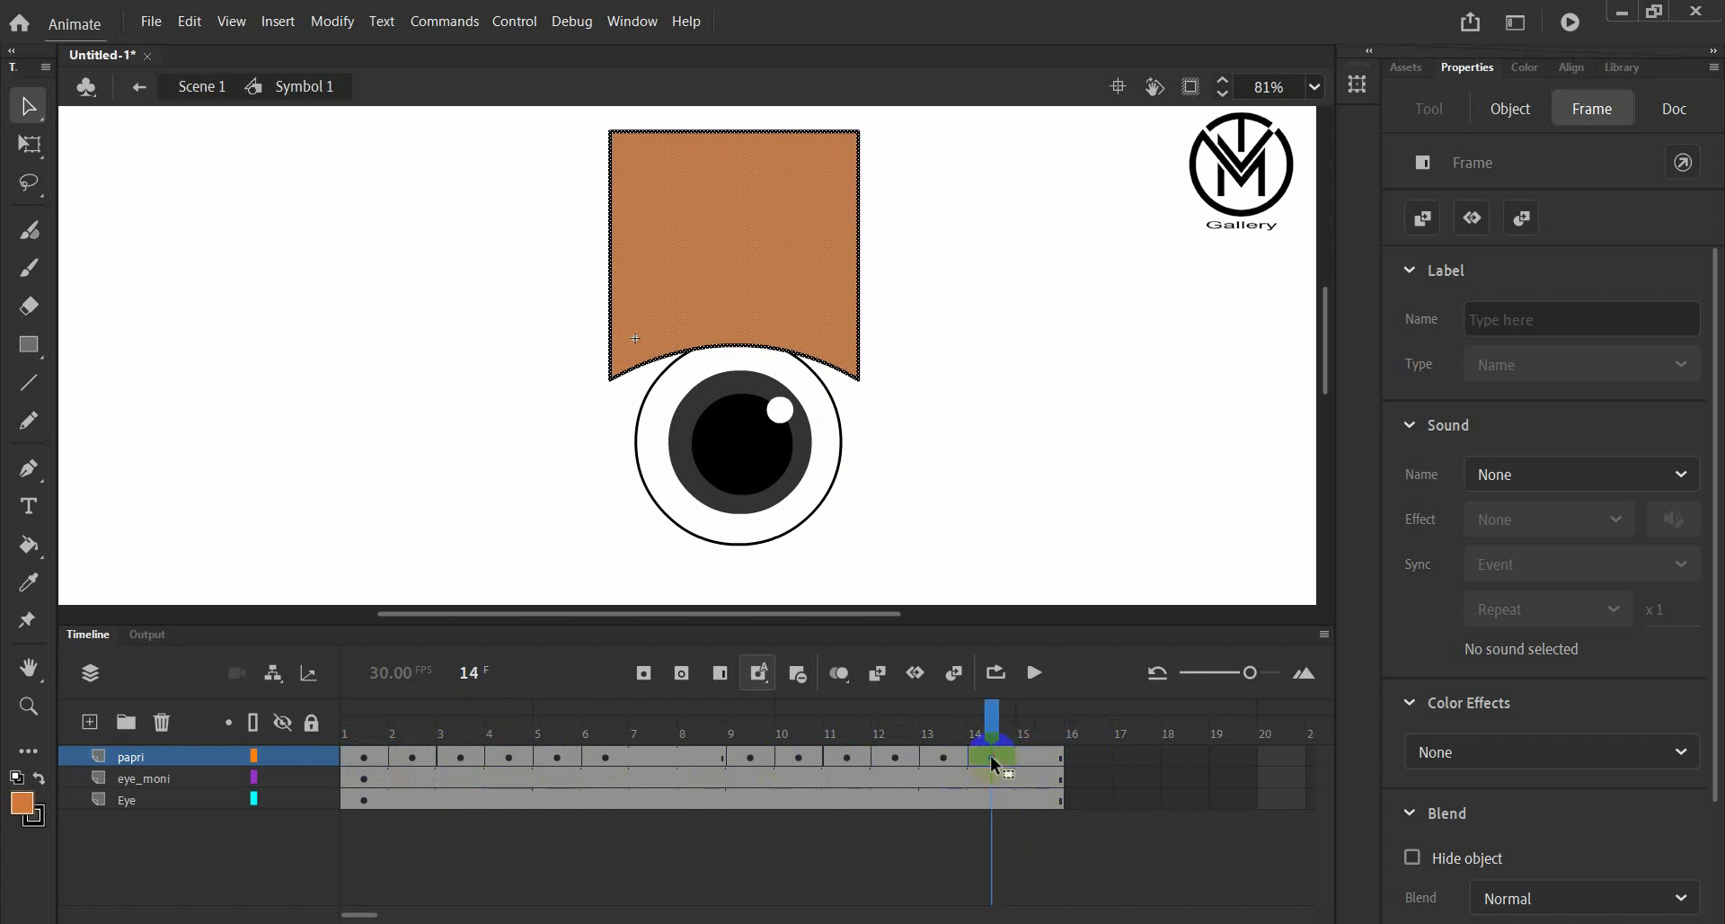
left_click_drag(989, 758, 820, 759)
left_click(944, 762)
left_click(895, 754)
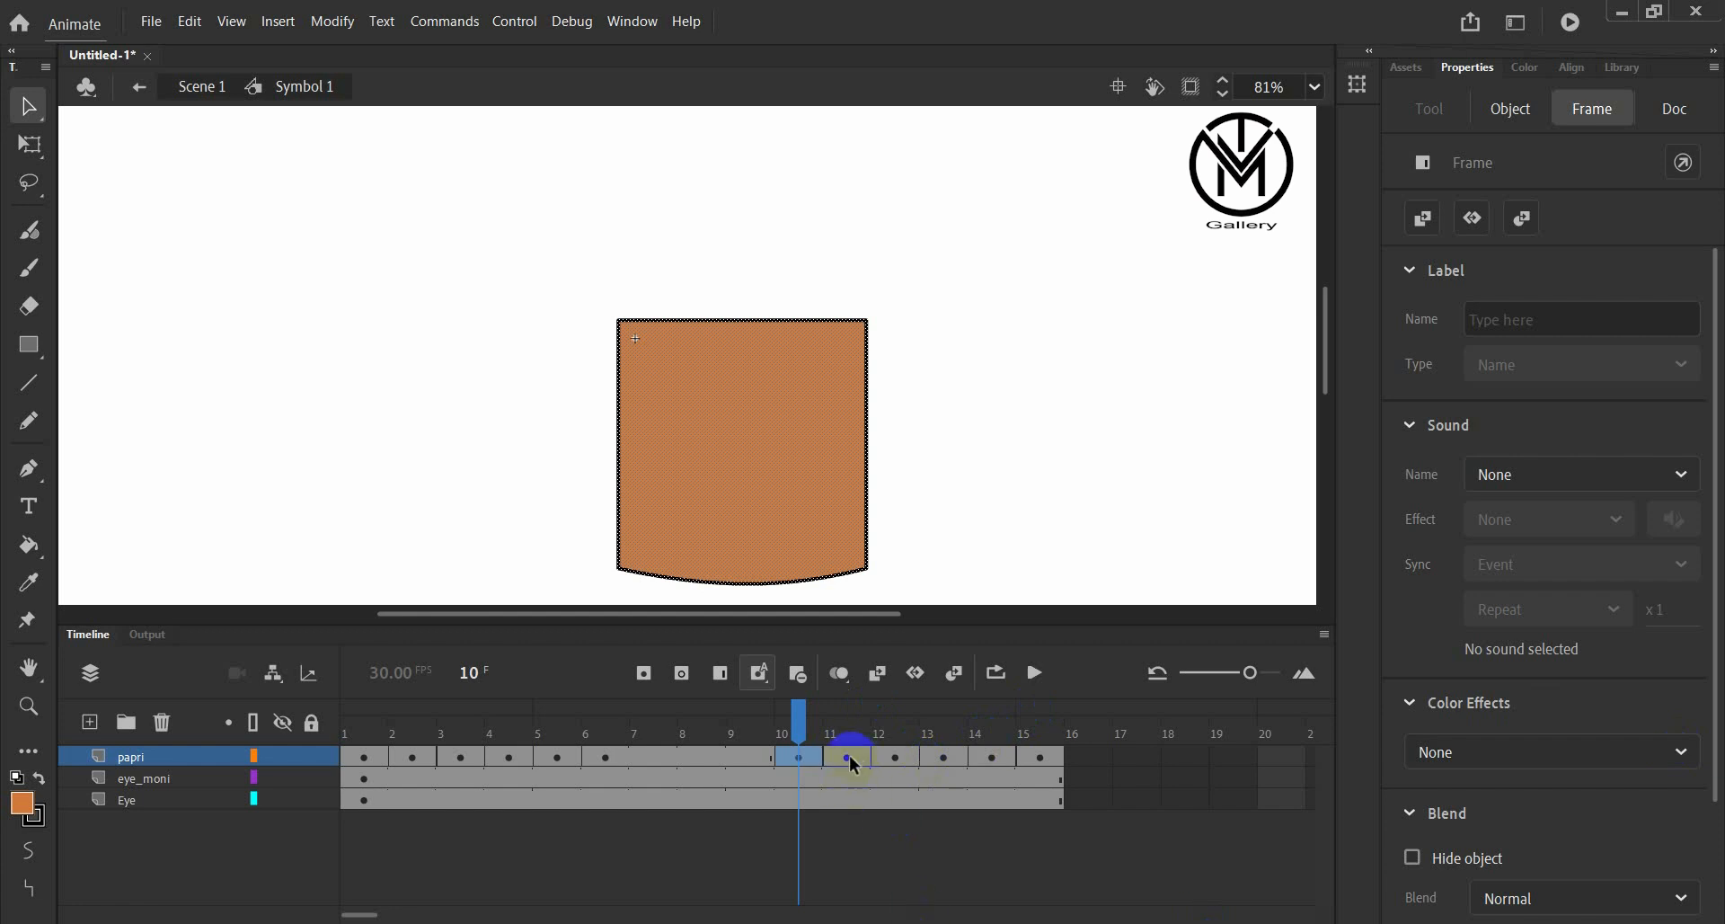
Scrub through the symbol's timeline to review the blink, ending by returning to Scene 1
left_click_drag(799, 719, 269, 780)
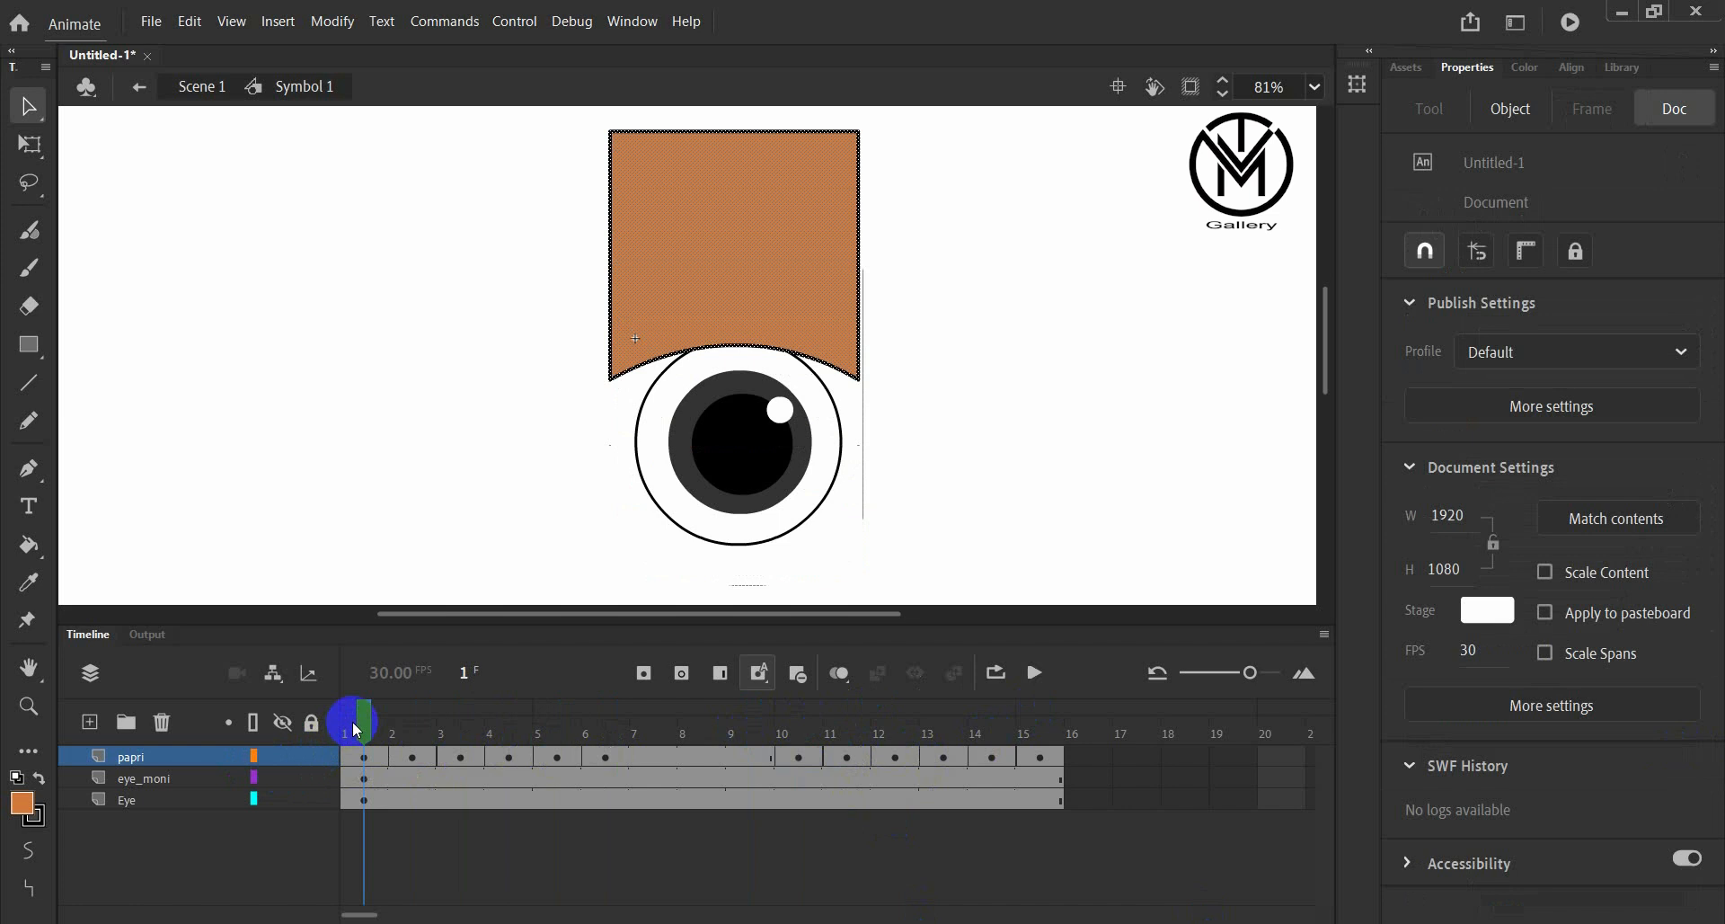
mouse_move(366, 725)
left_mouse_down()
mouse_move(1105, 712)
mouse_move(395, 722)
left_mouse_up()
left_click(863, 469)
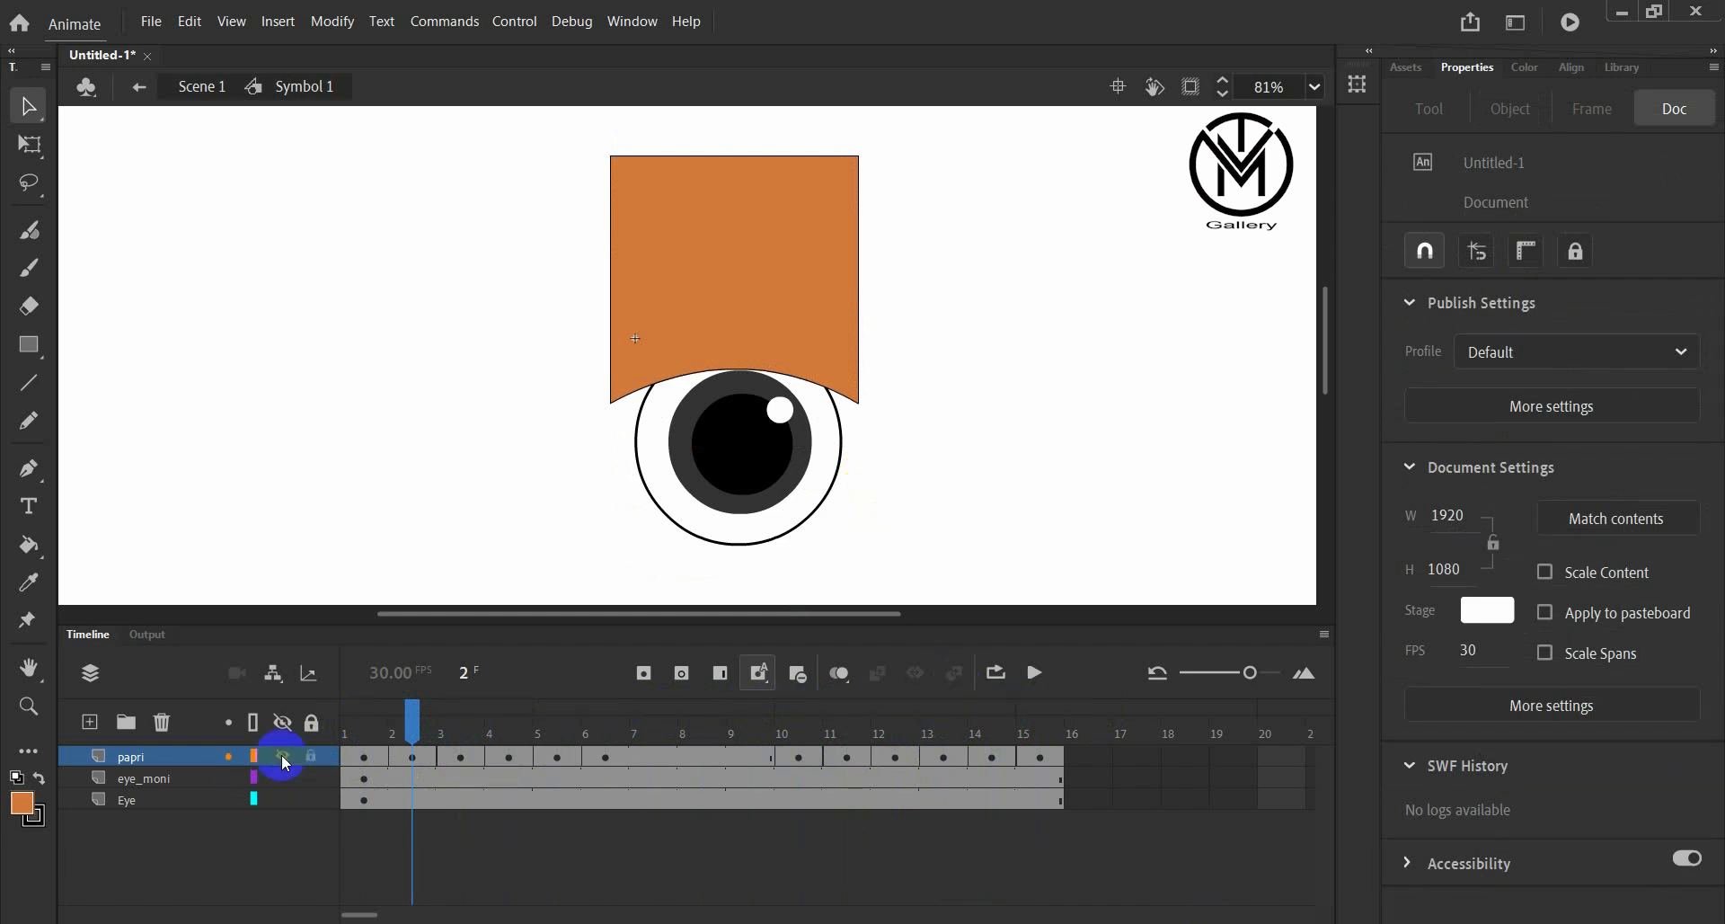
left_click(413, 716)
left_click_drag(415, 722, 259, 824)
double_click(1056, 418)
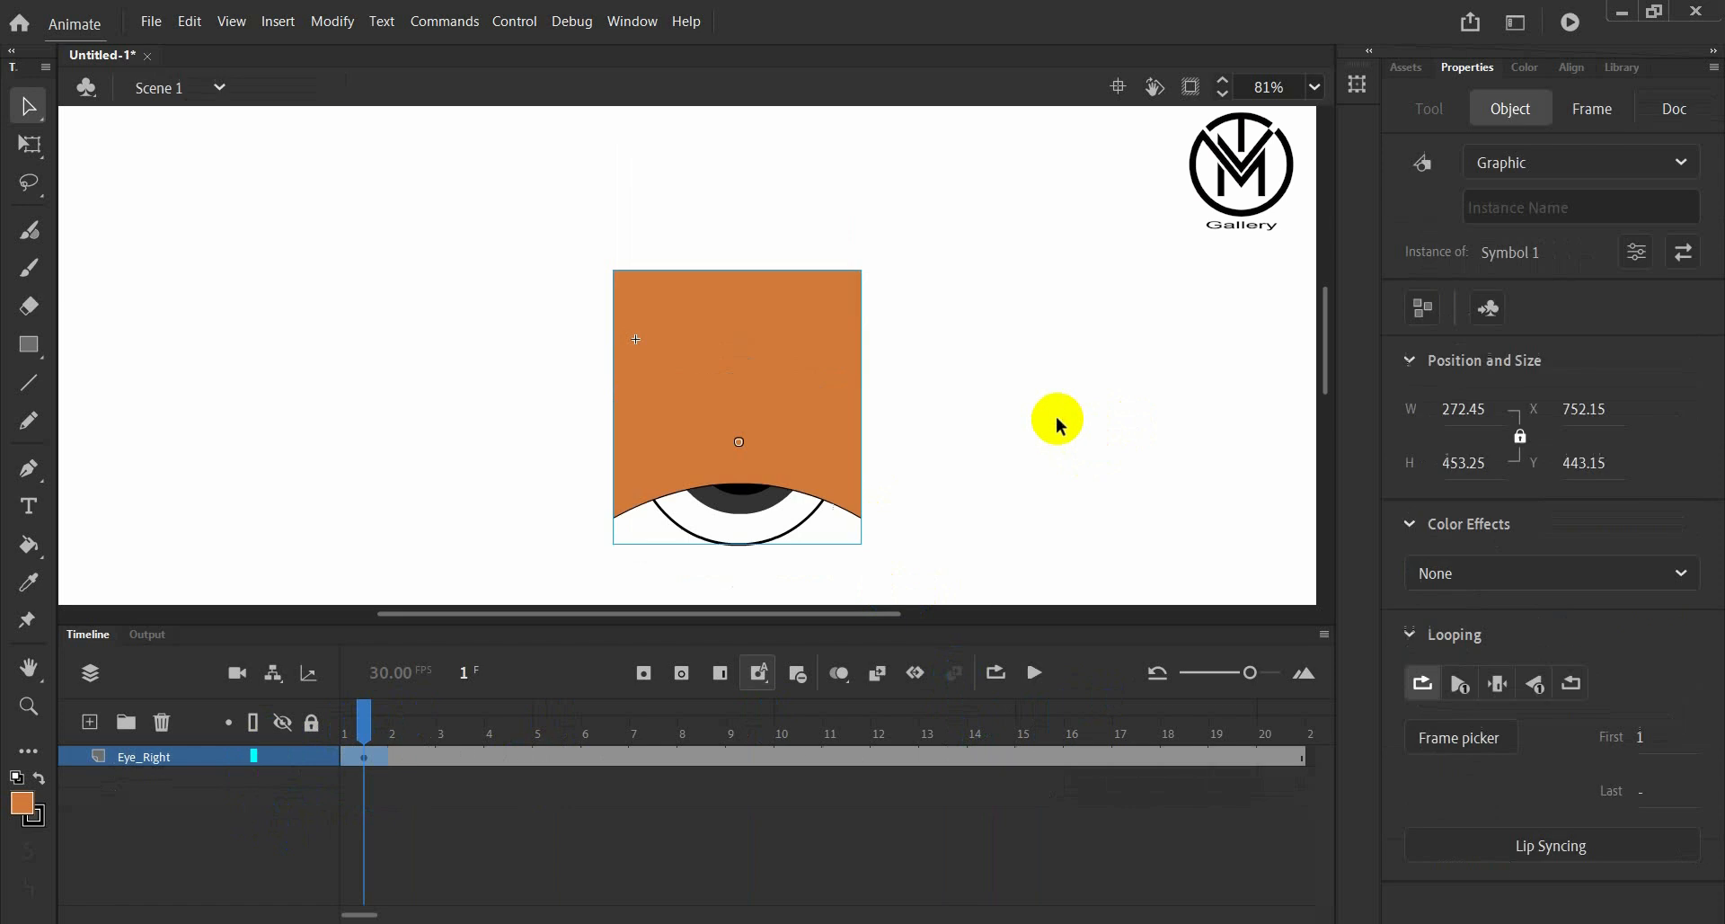
Extend the Eye_Right layer in Scene 1 to frame 30 and scrub back through the looping blink
left_click(382, 821)
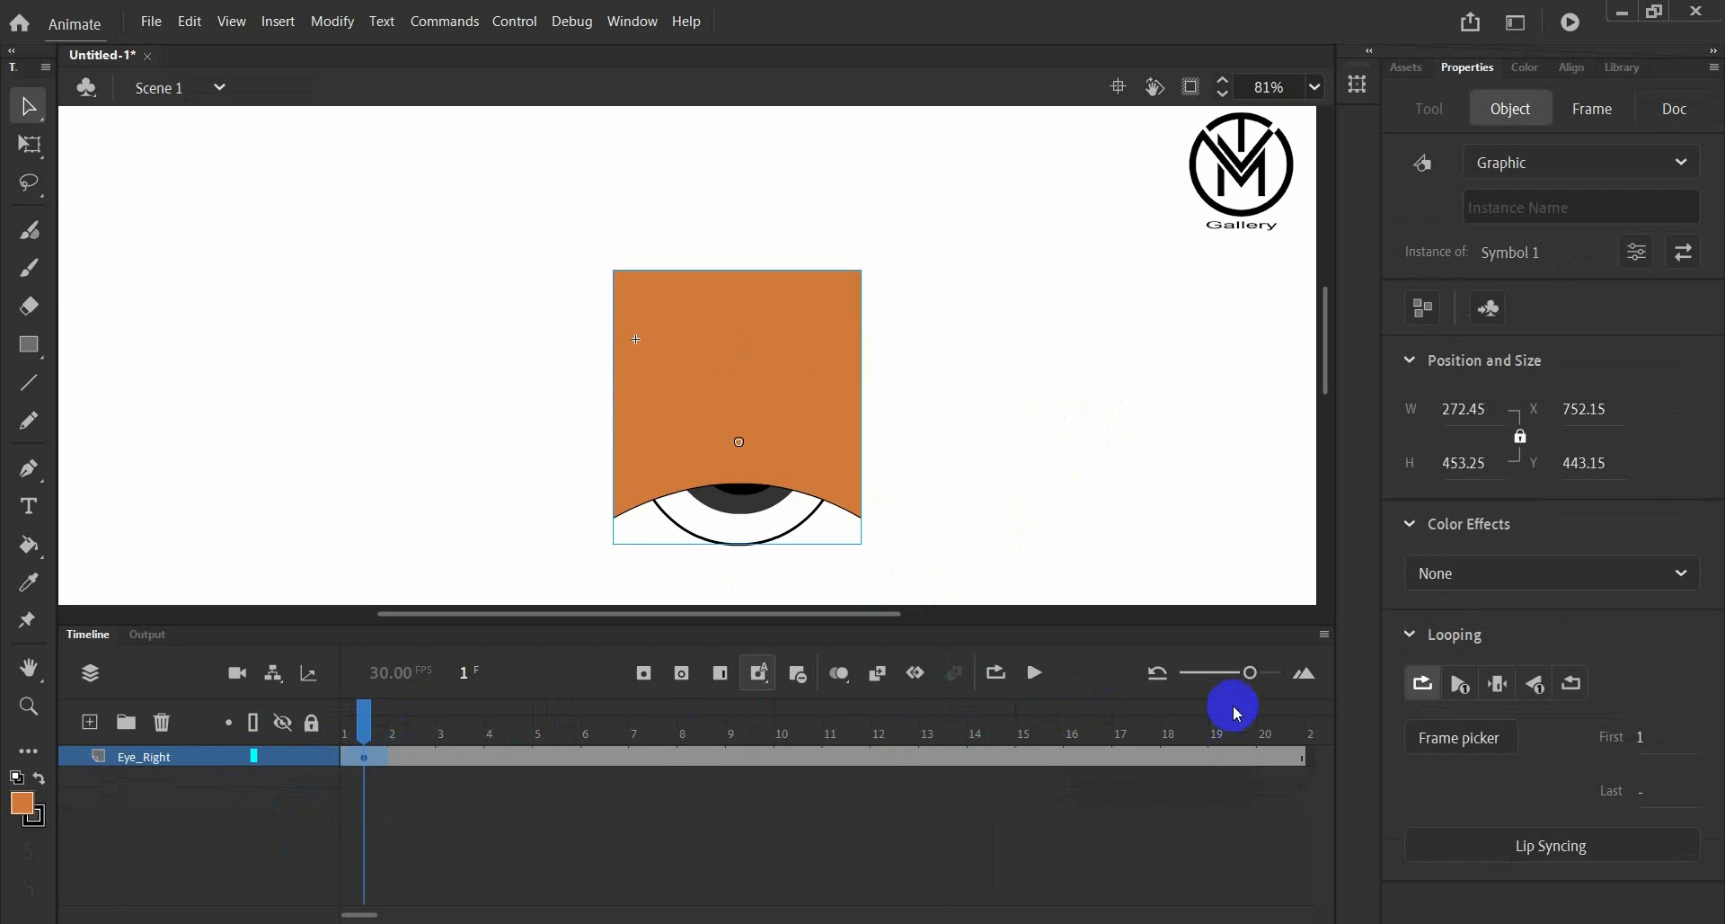
left_click_drag(1236, 686, 1223, 675)
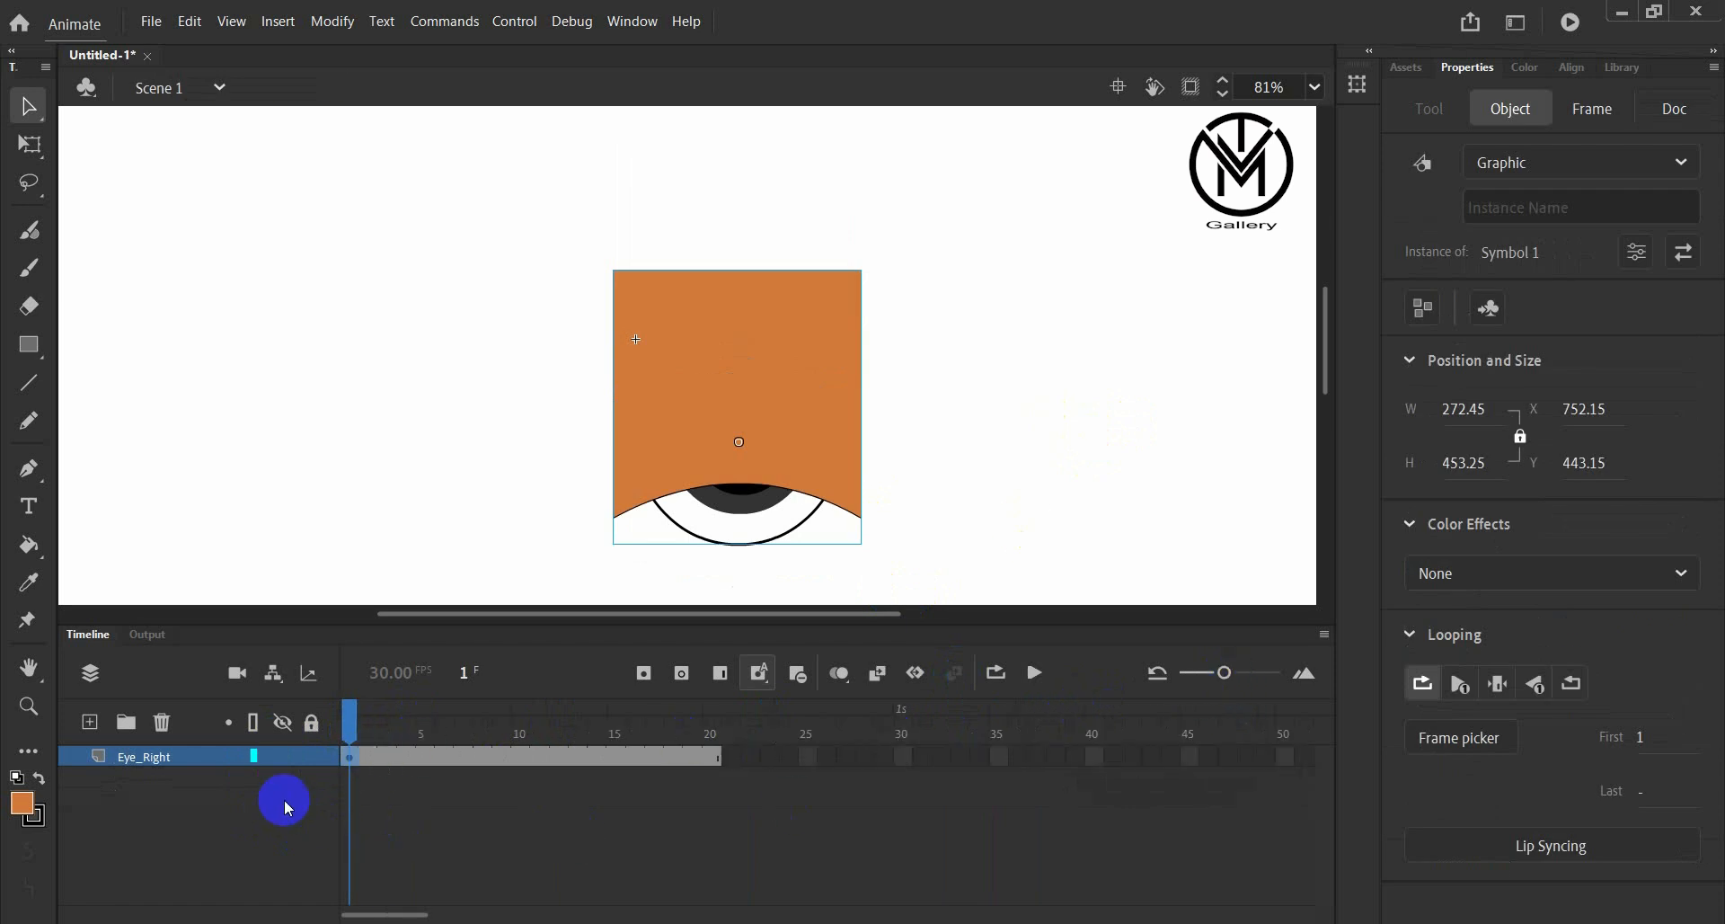
left_click_drag(348, 735, 408, 716)
left_click(900, 754)
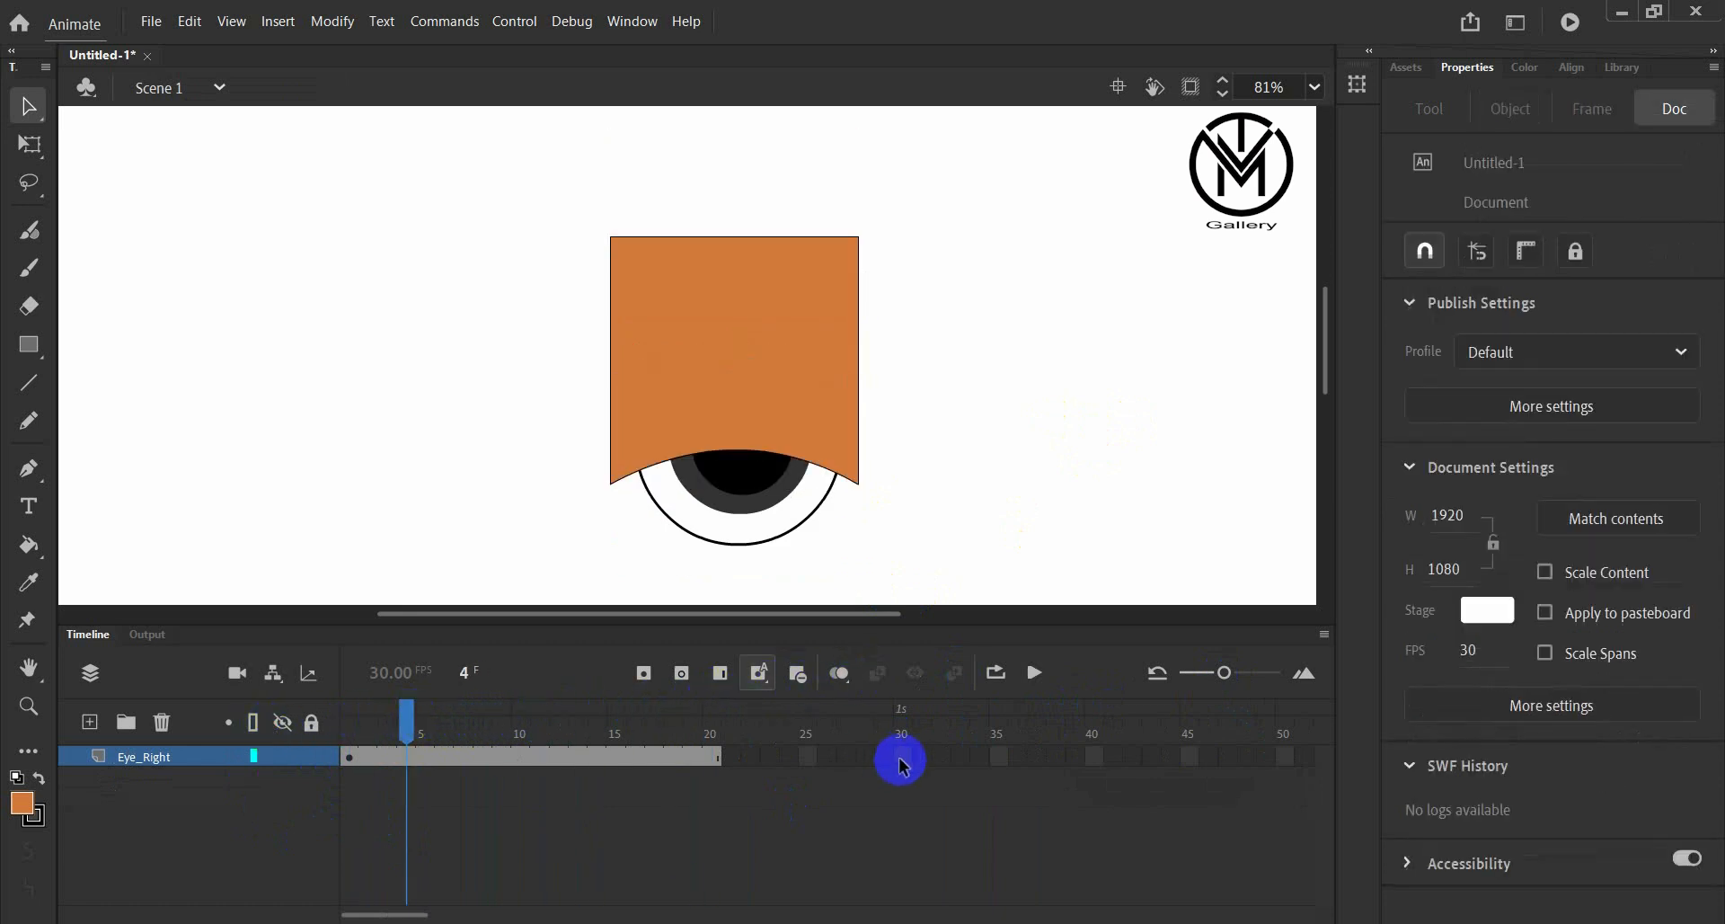
right_click(902, 756)
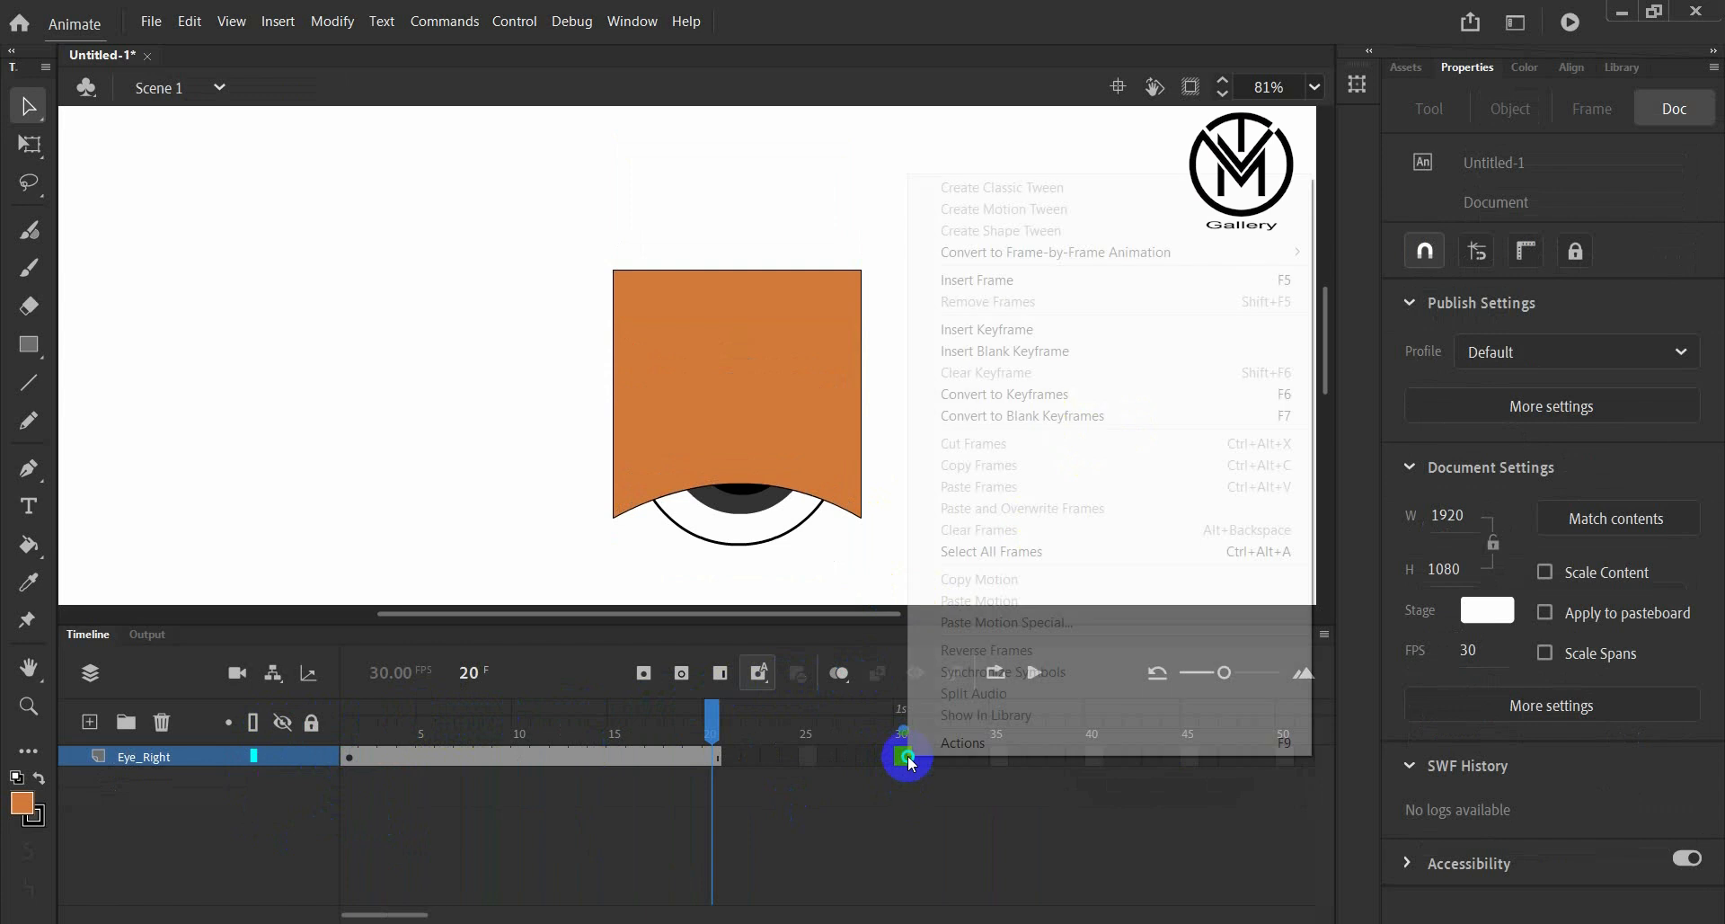
left_click(1013, 282)
left_click_drag(903, 710, 329, 706)
left_click(838, 674)
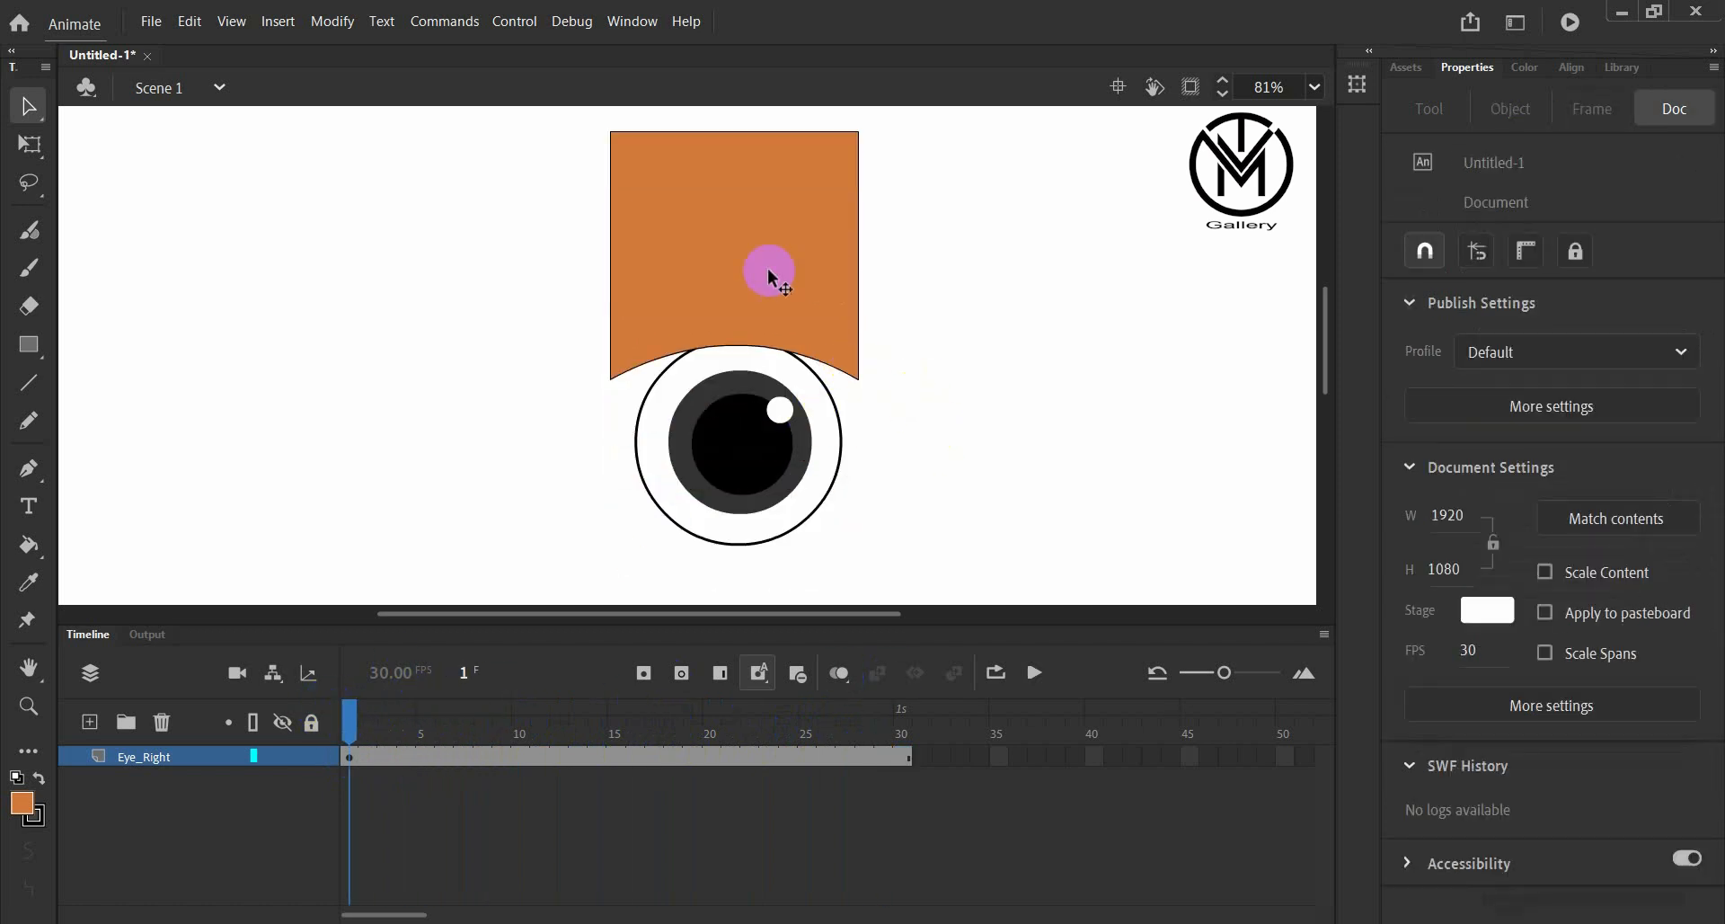
Open the eye symbol for editing and duplicate its Eye layer
left_click(783, 413)
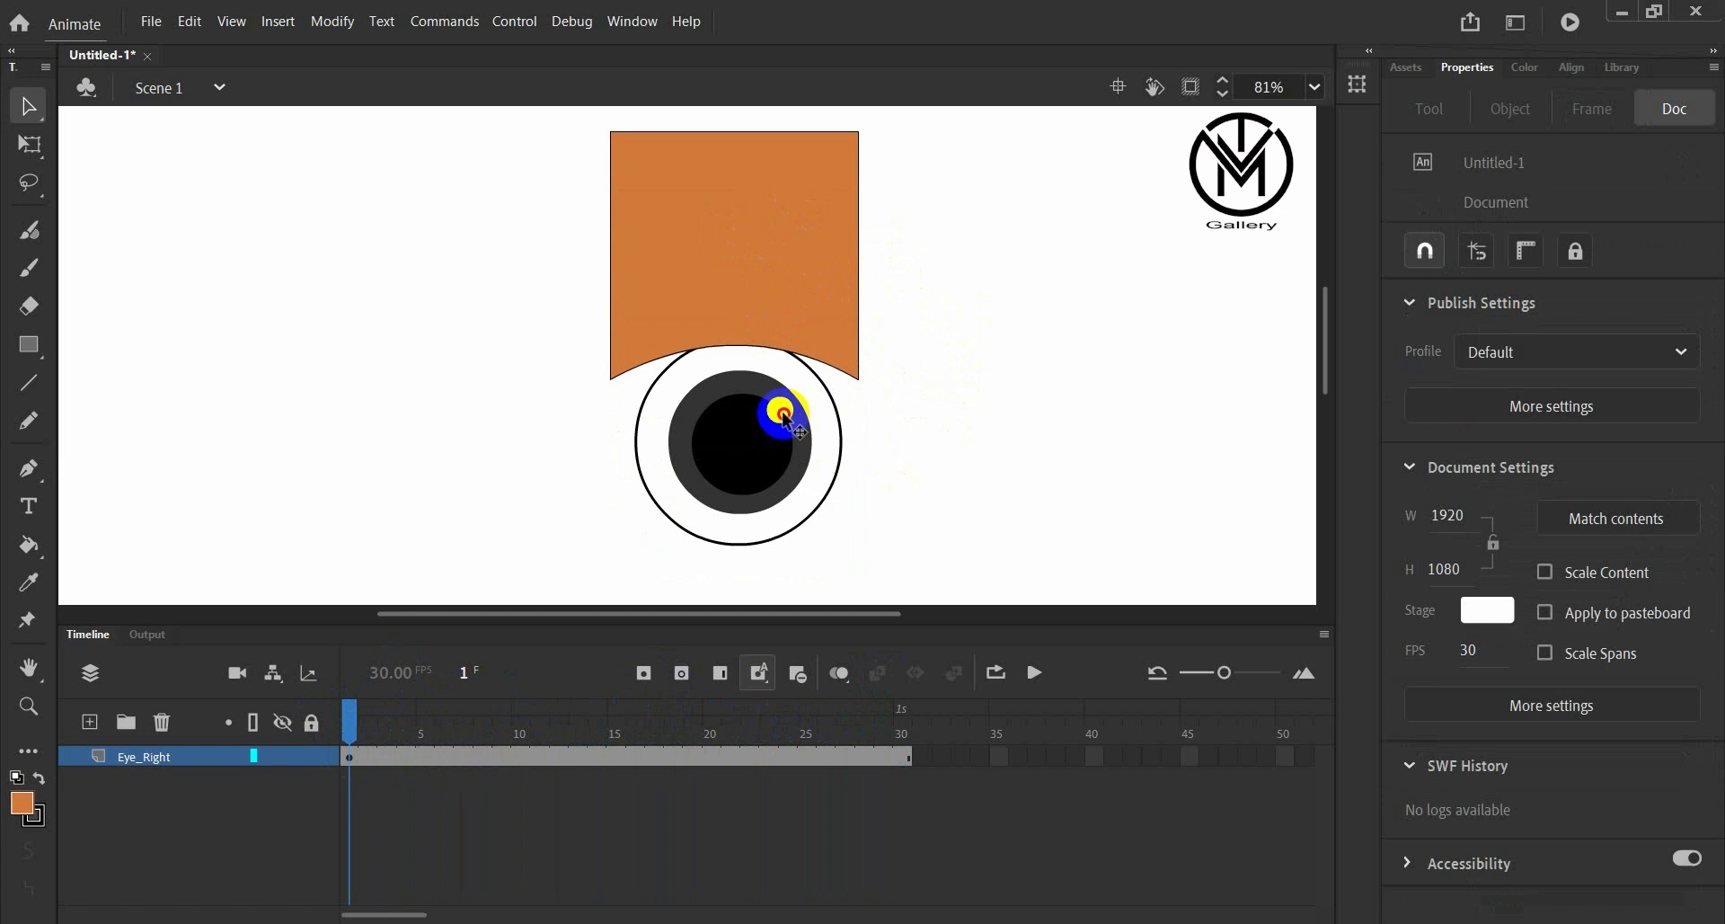
double_click(783, 413)
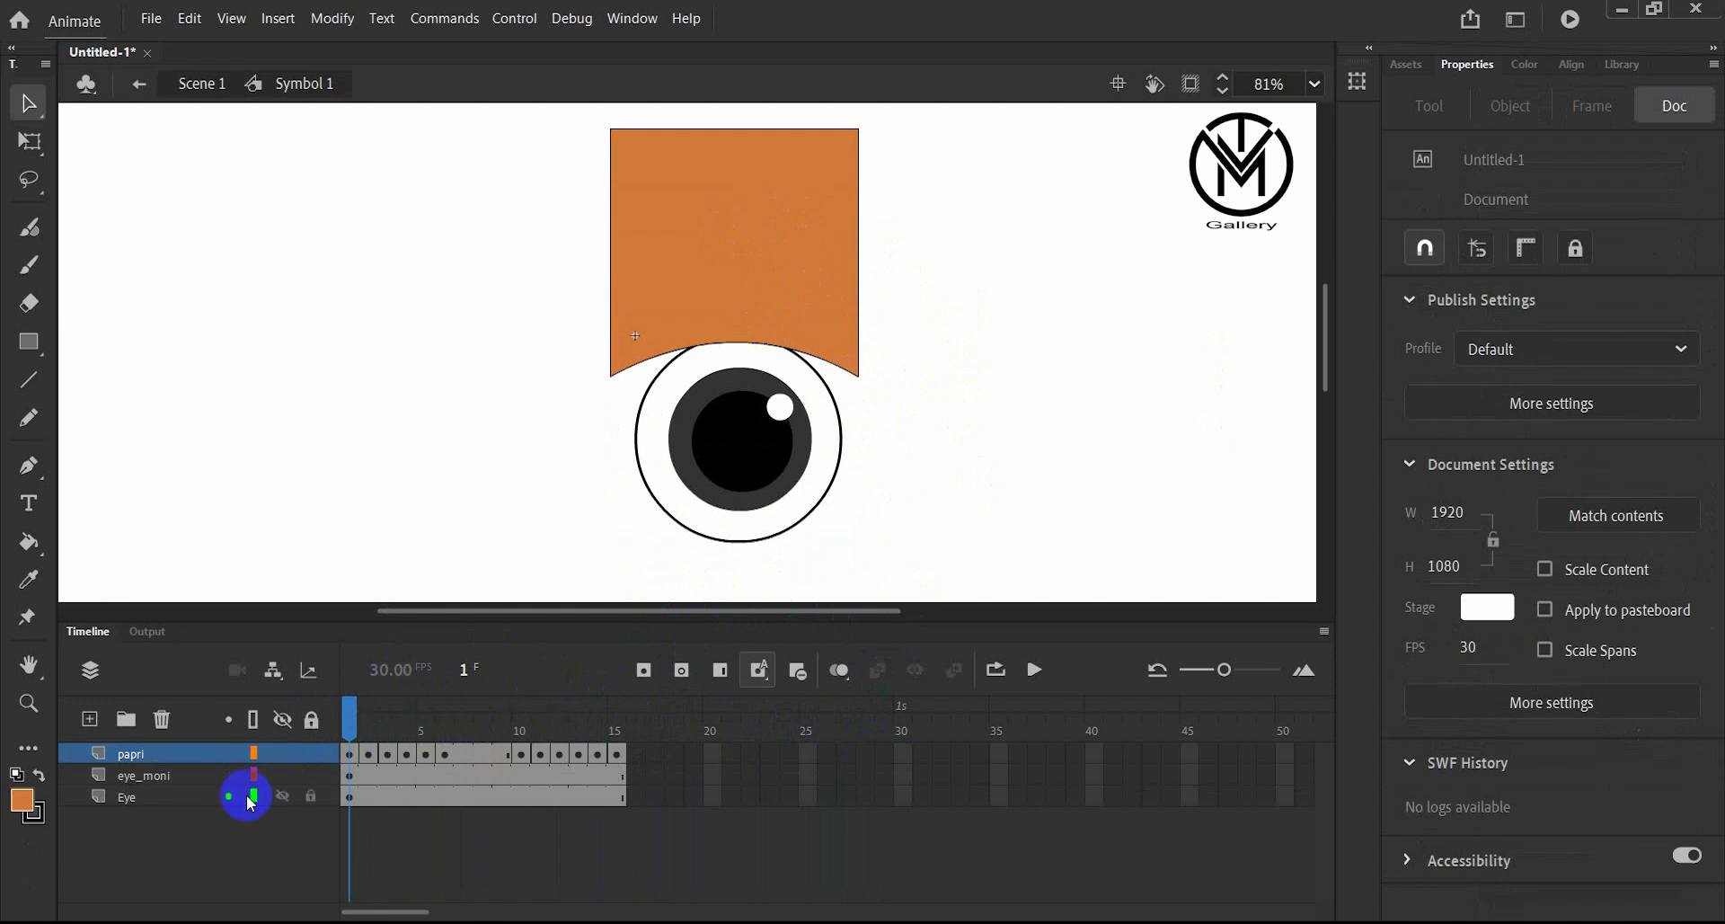
left_click(174, 802)
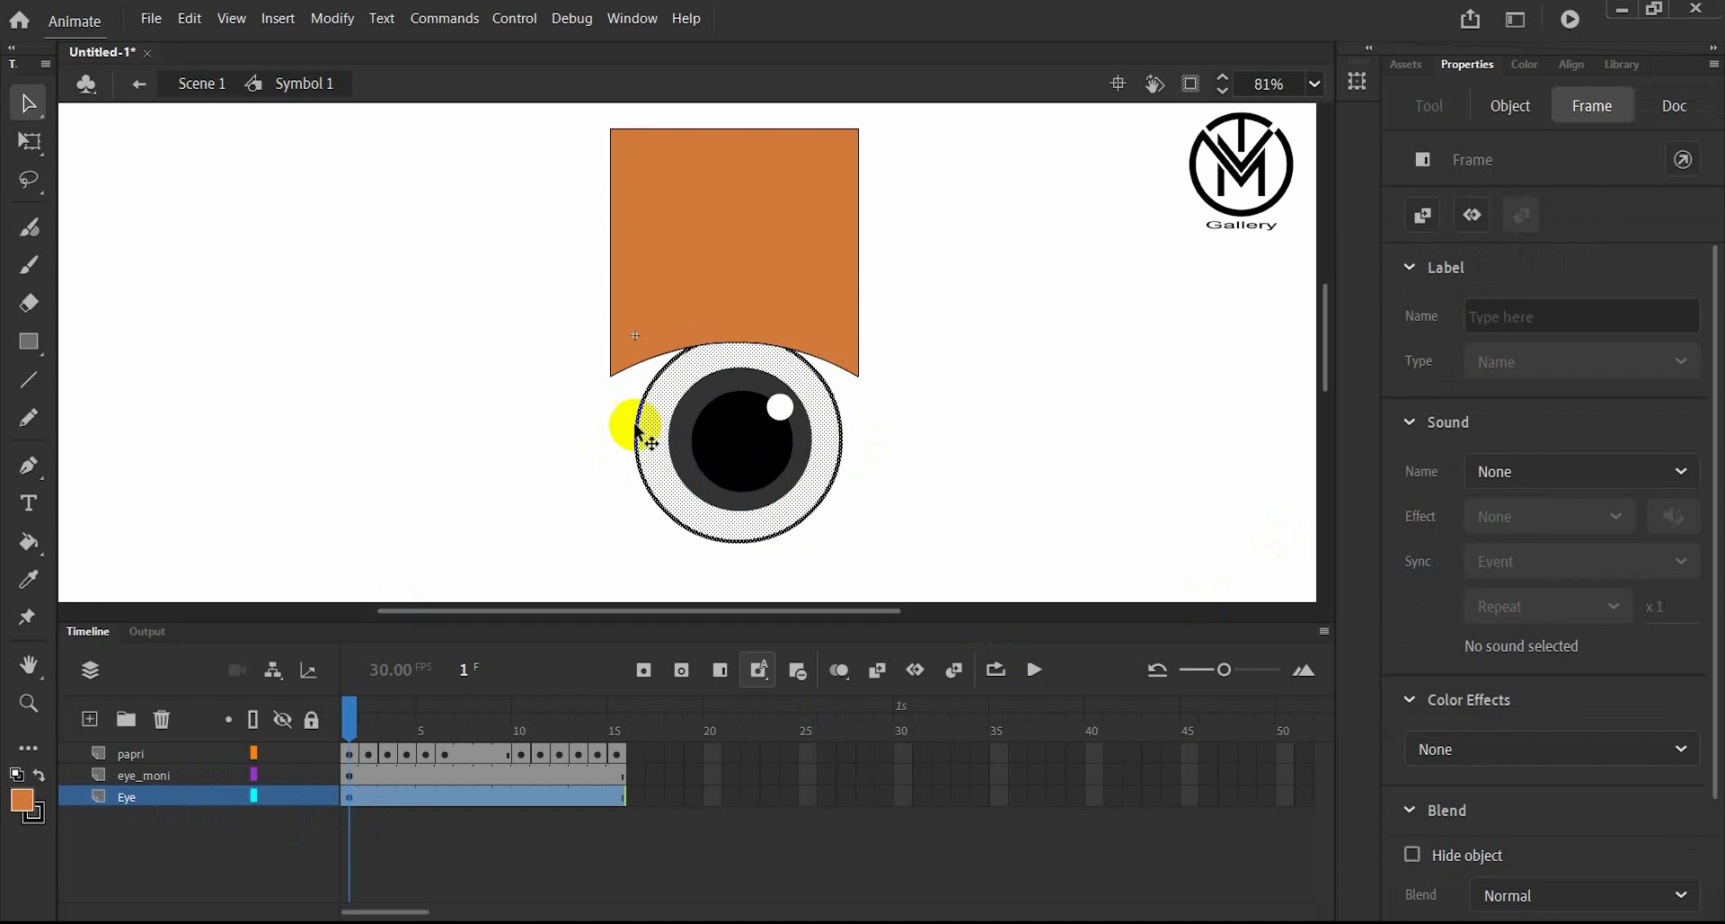
left_click(177, 800)
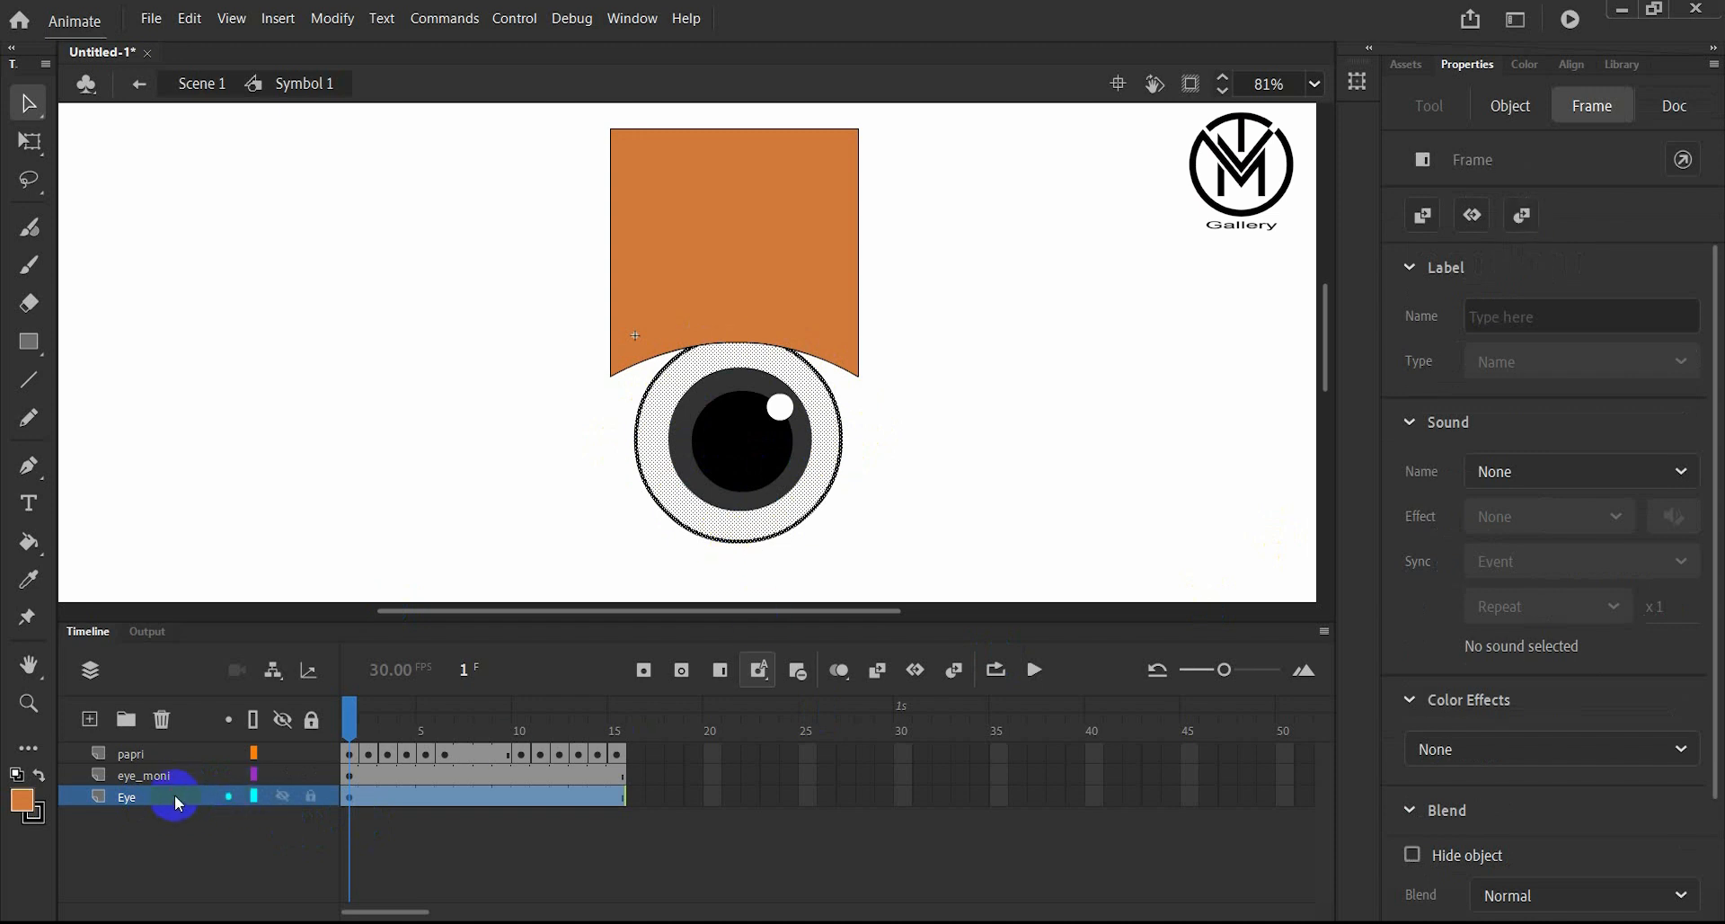
right_click(176, 799)
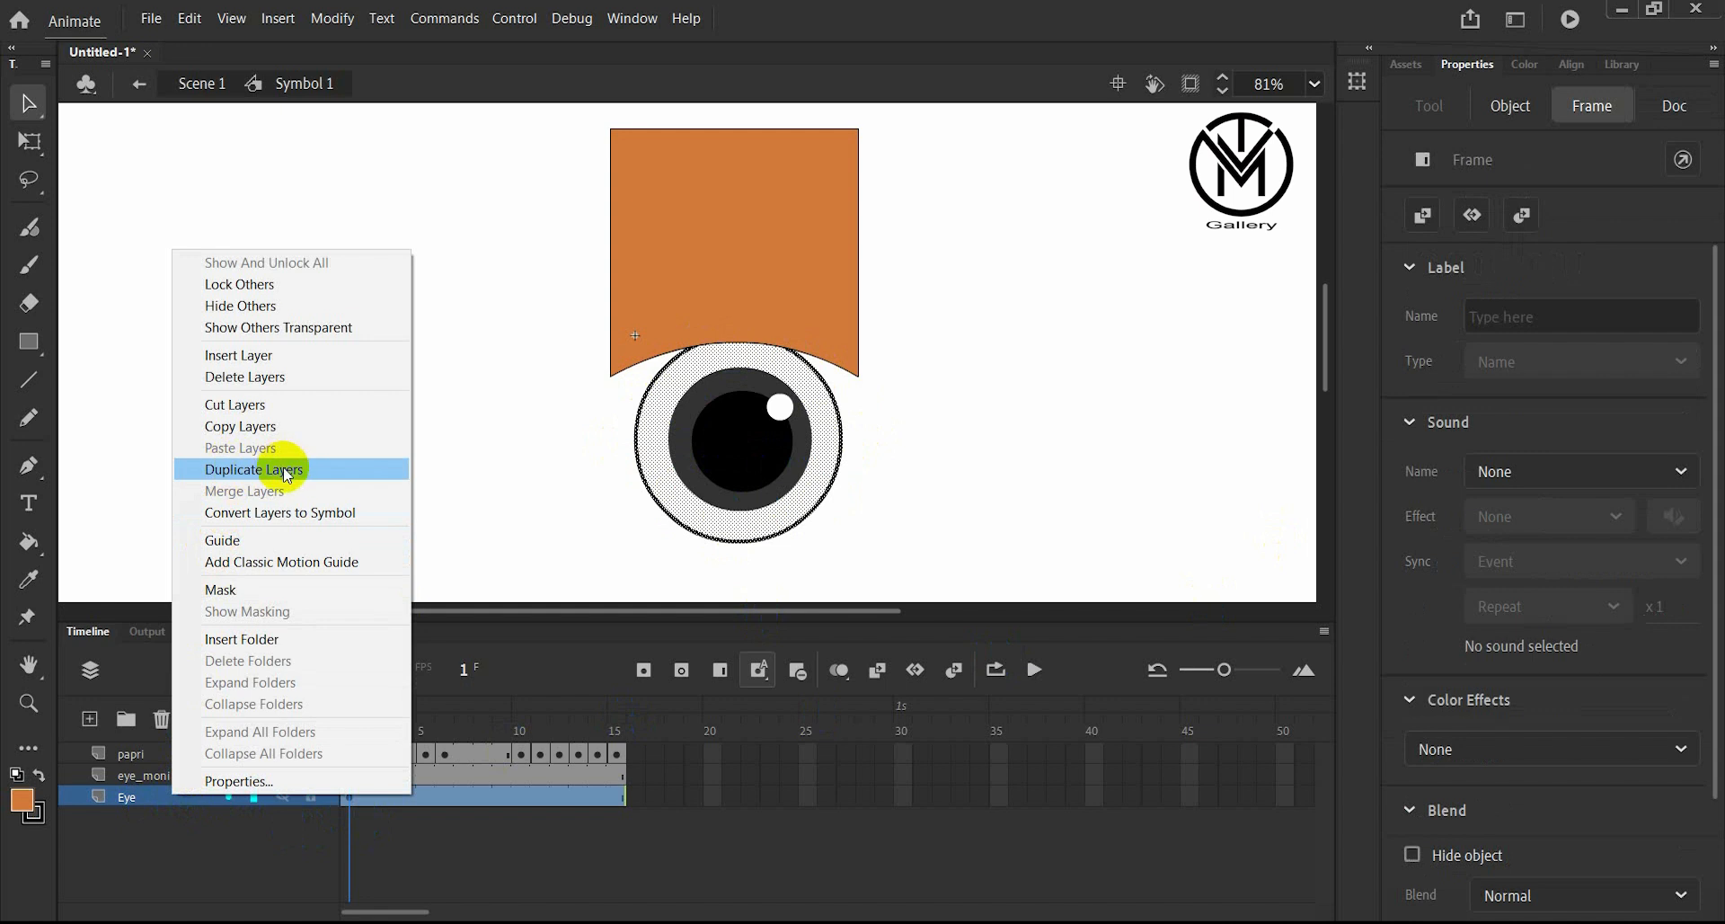
left_click(288, 476)
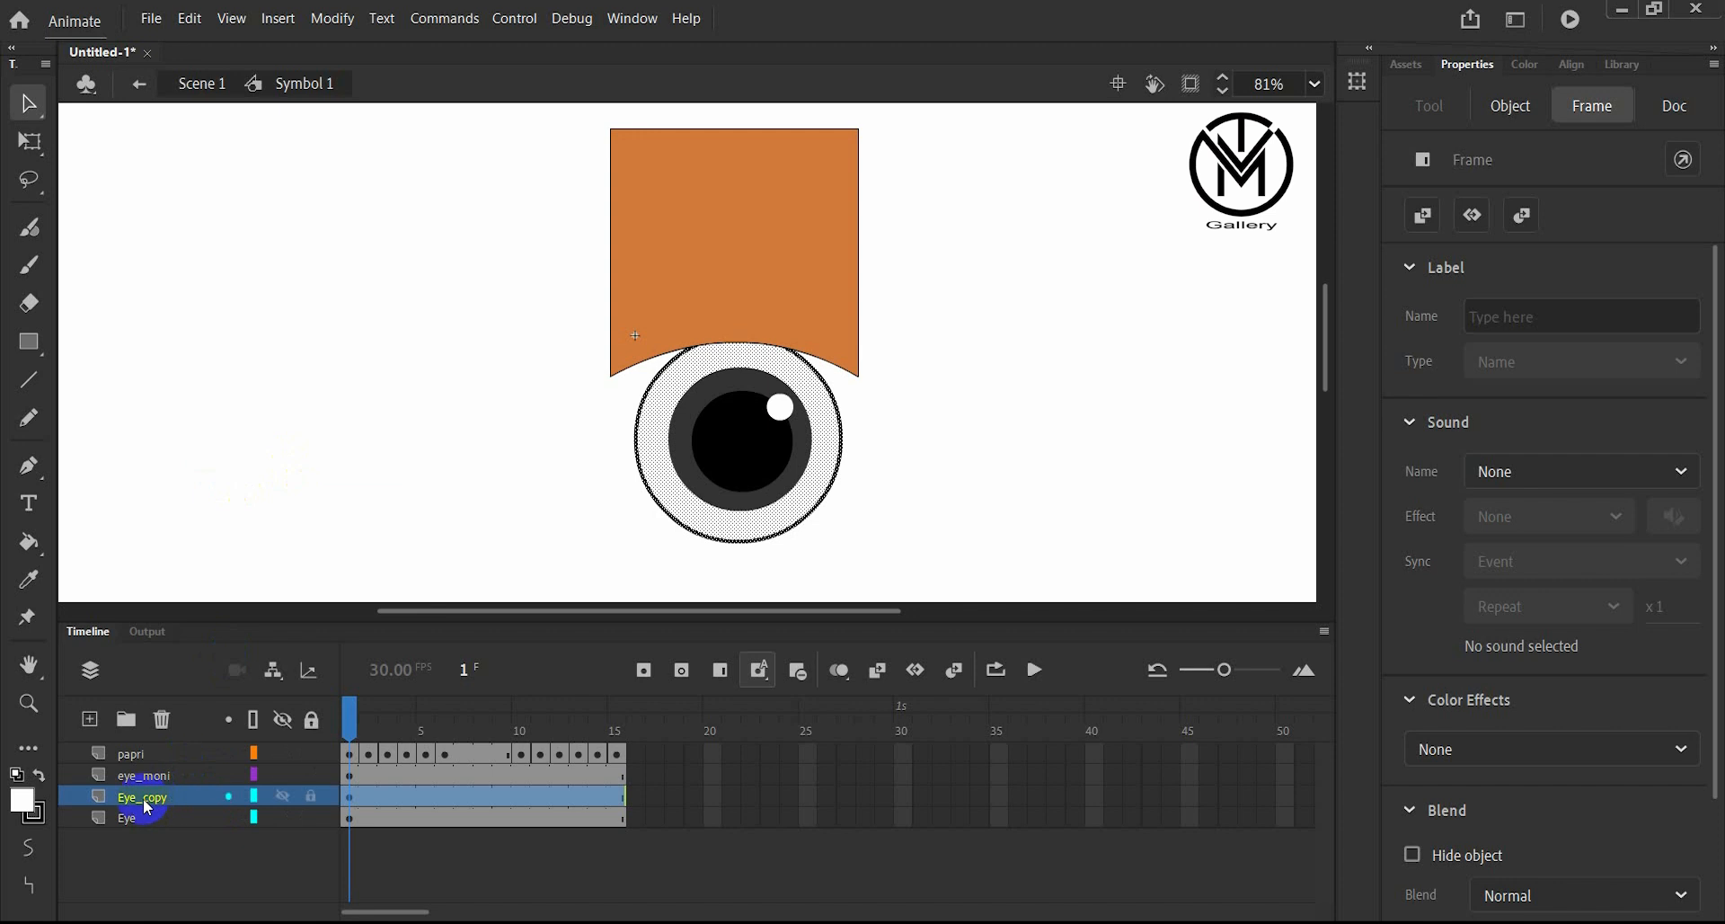
Move the duplicated Eye layer to the top of the layer stack, above papri
left_click(131, 817)
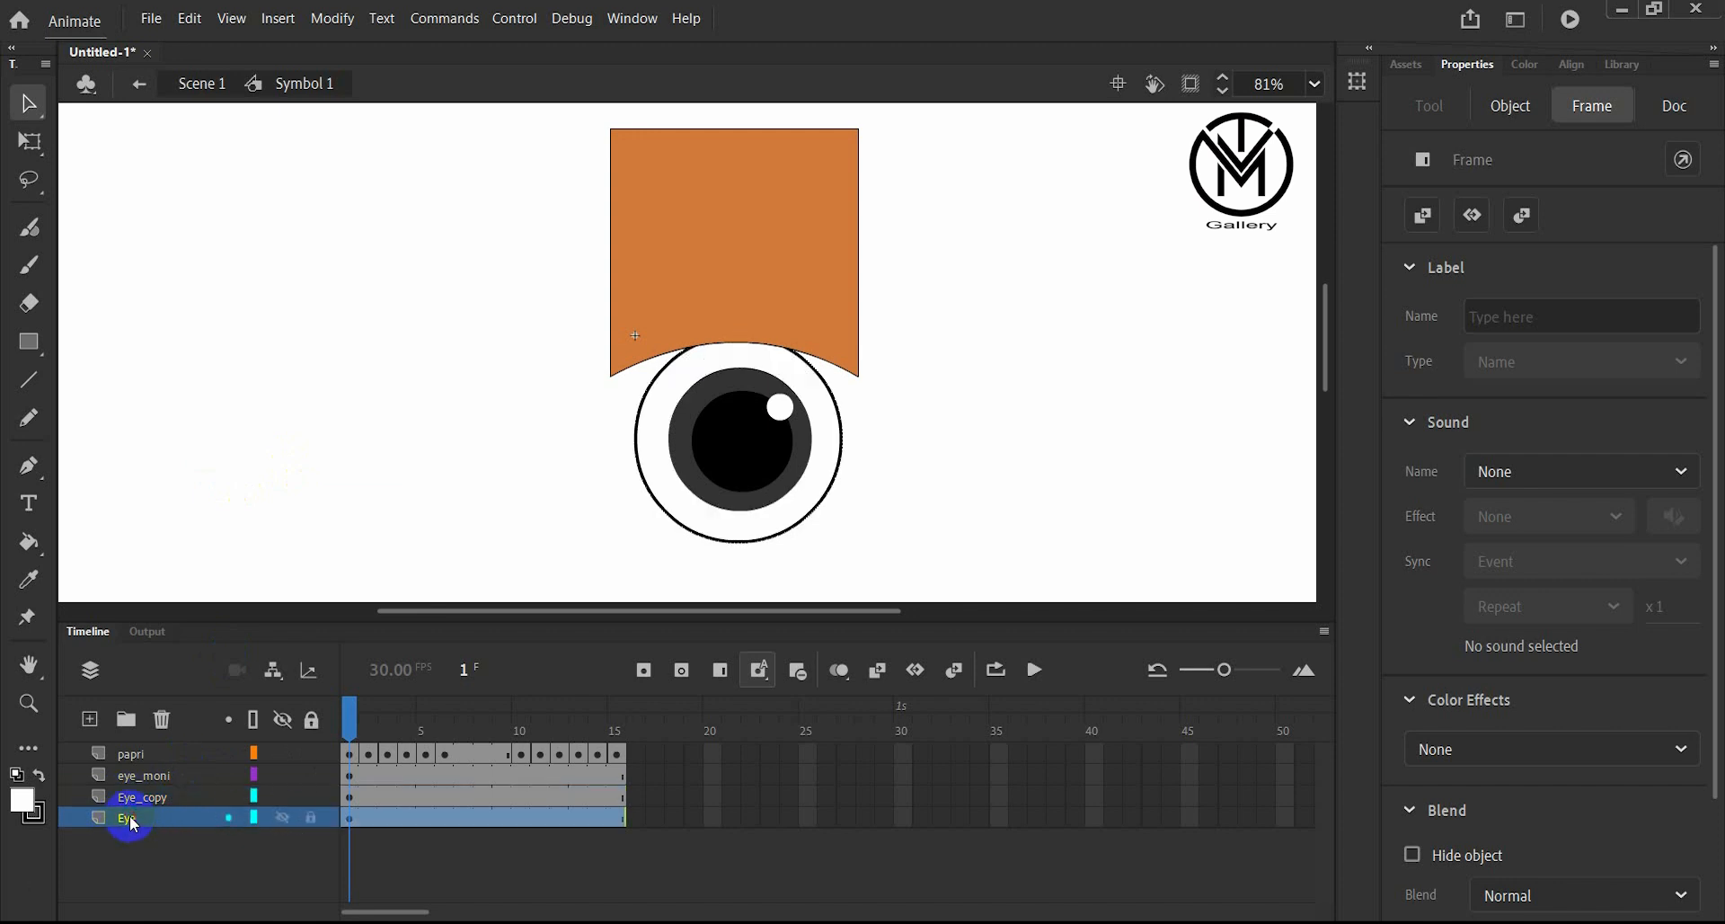
left_click(160, 798)
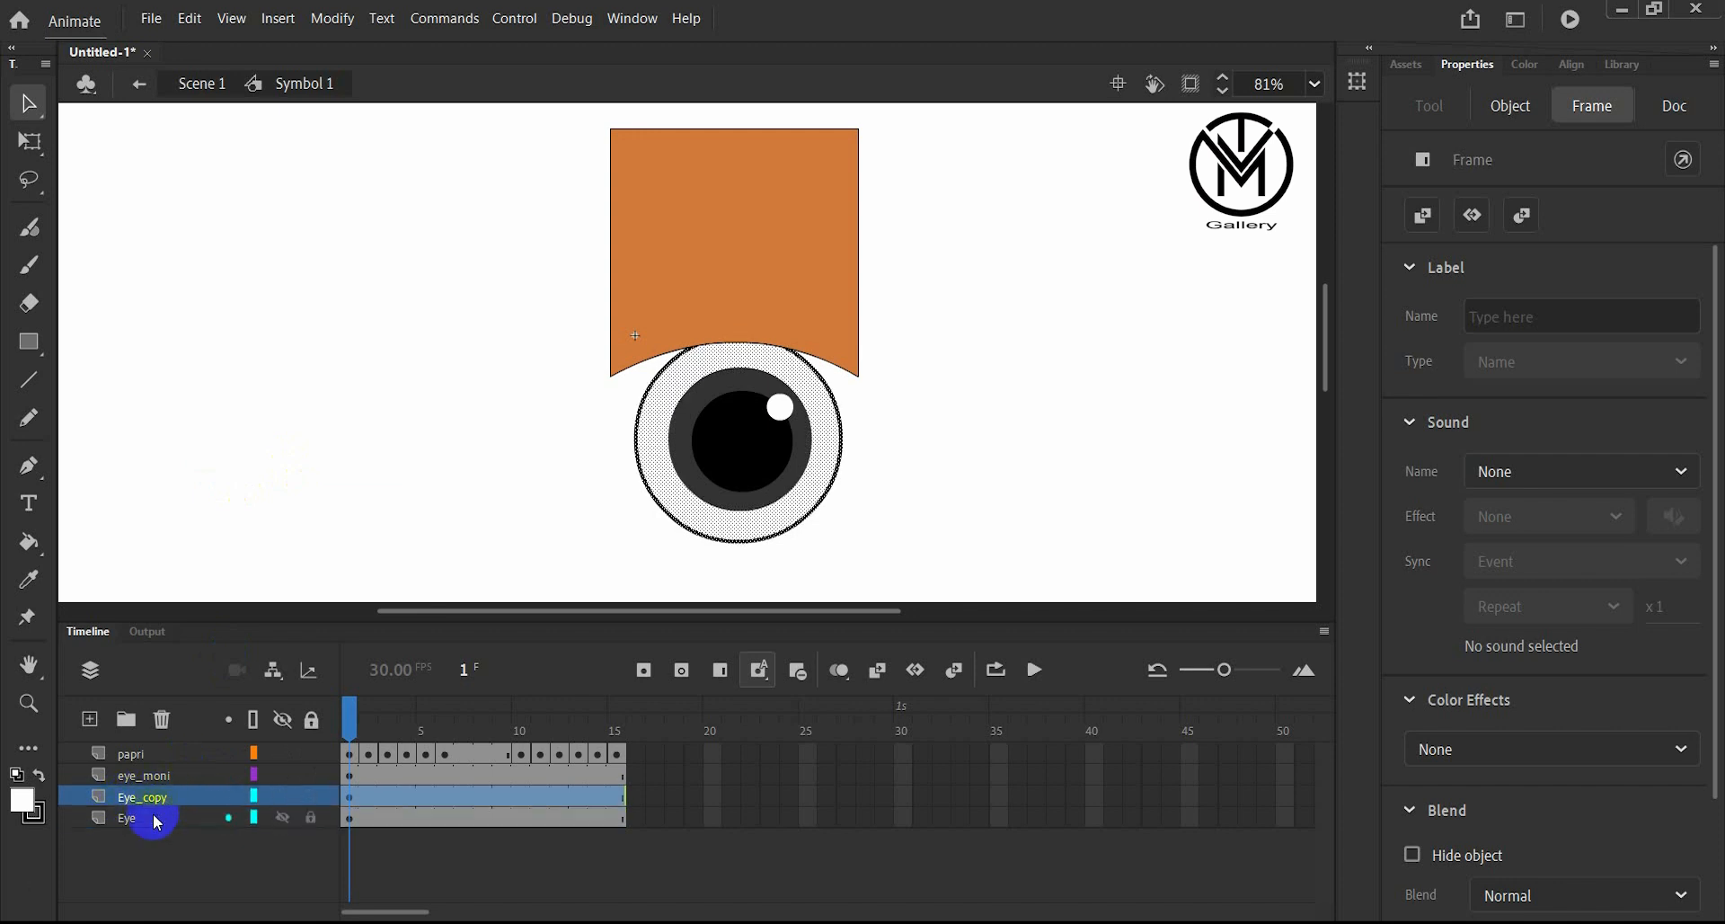
left_click(158, 818)
left_click(161, 800)
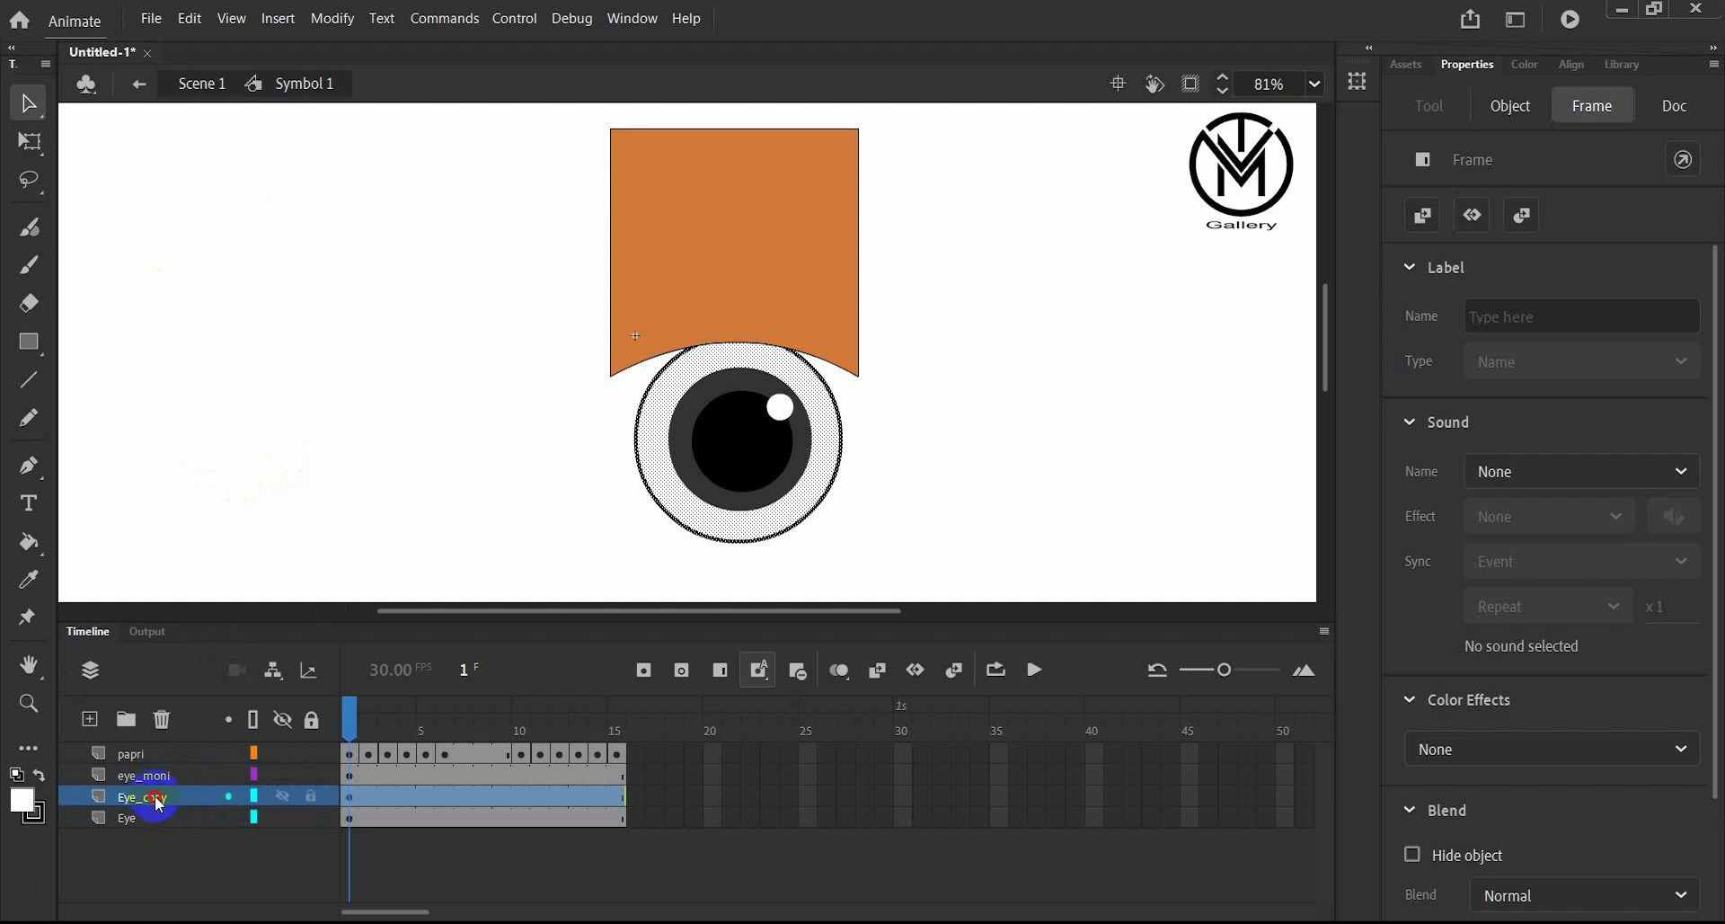
left_click_drag(155, 802, 147, 753)
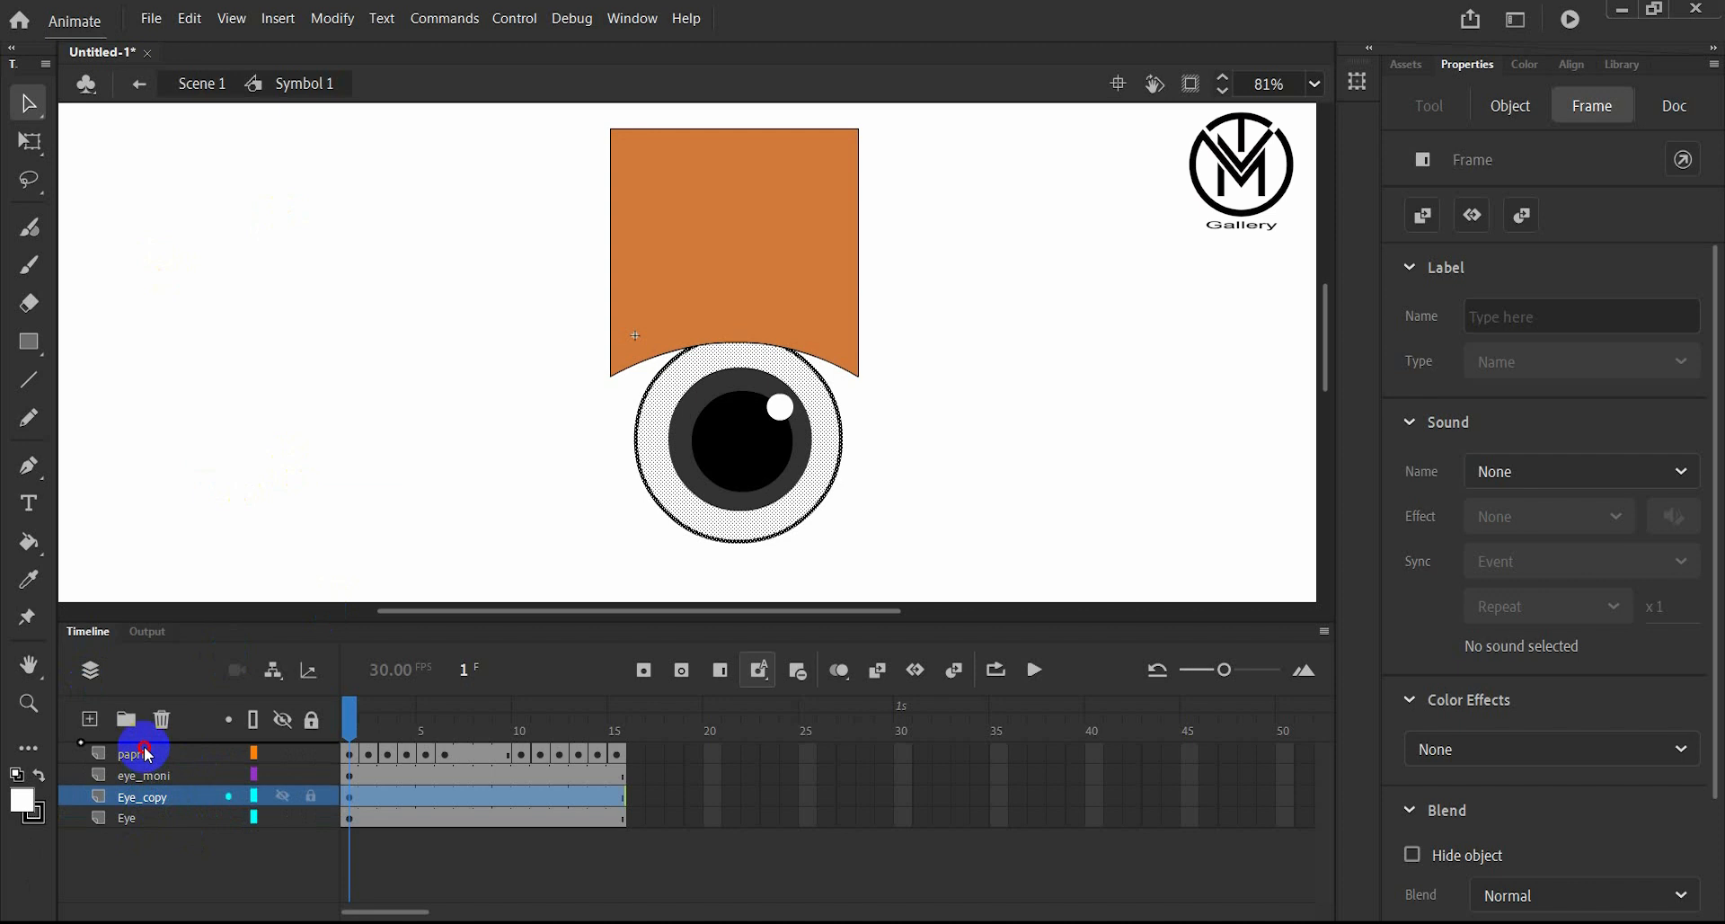
left_click_drag(148, 753, 144, 751)
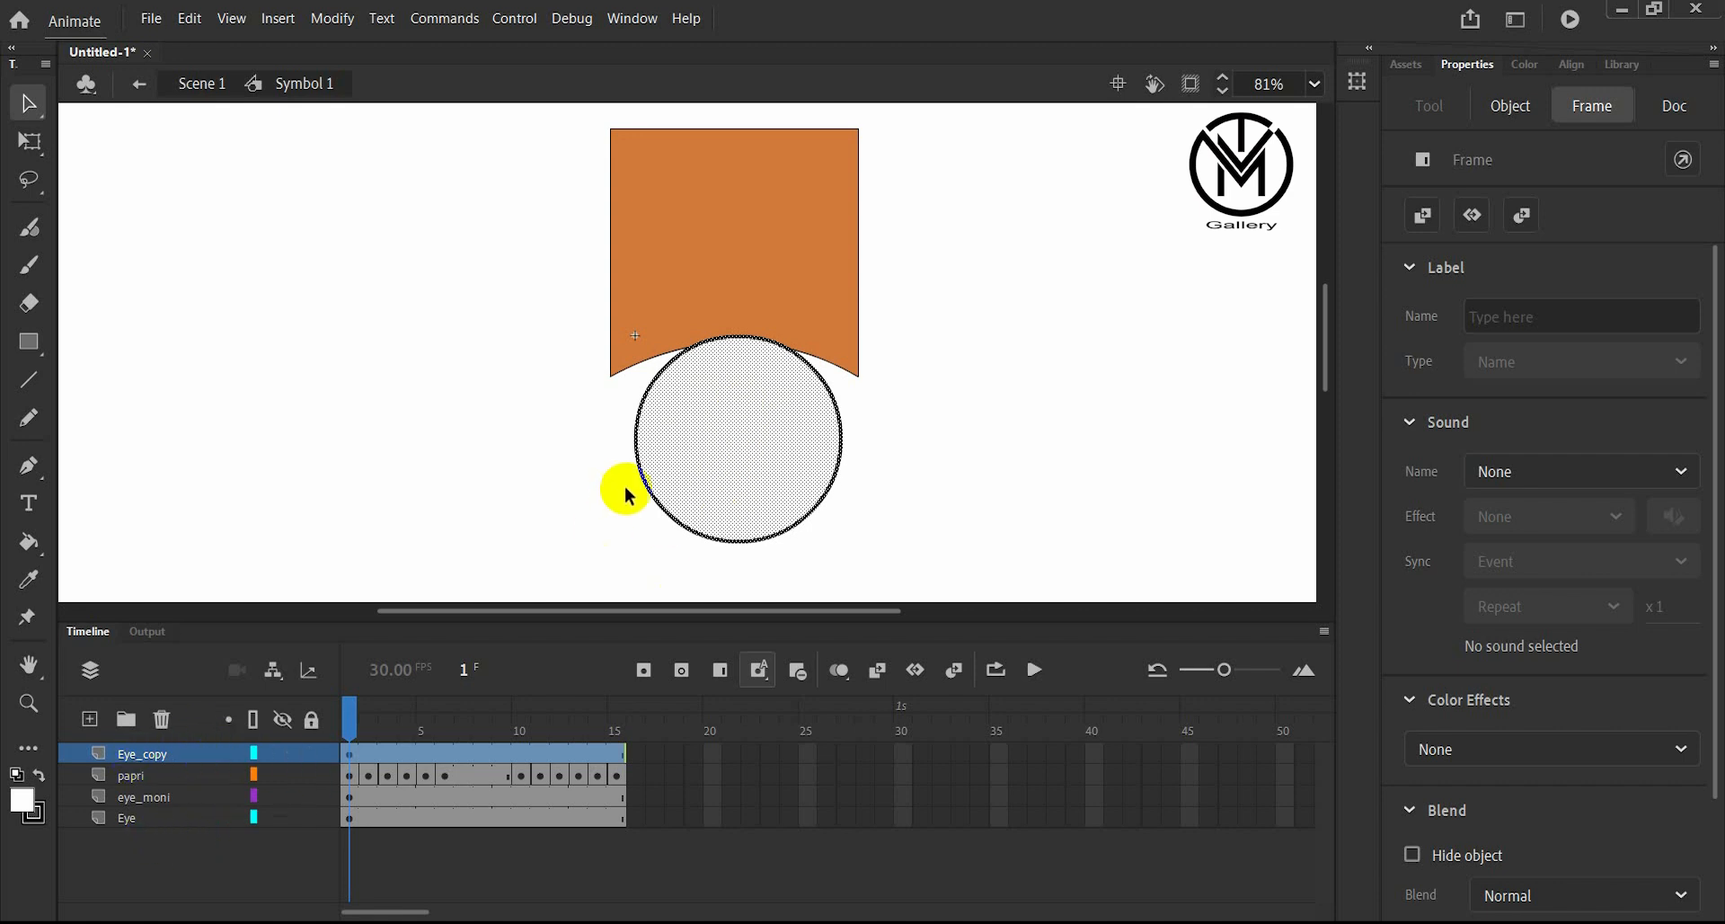
Turn the duplicated Eye layer into a mask over papri, scrub the masked blink and return to Scene 1
right_click(184, 764)
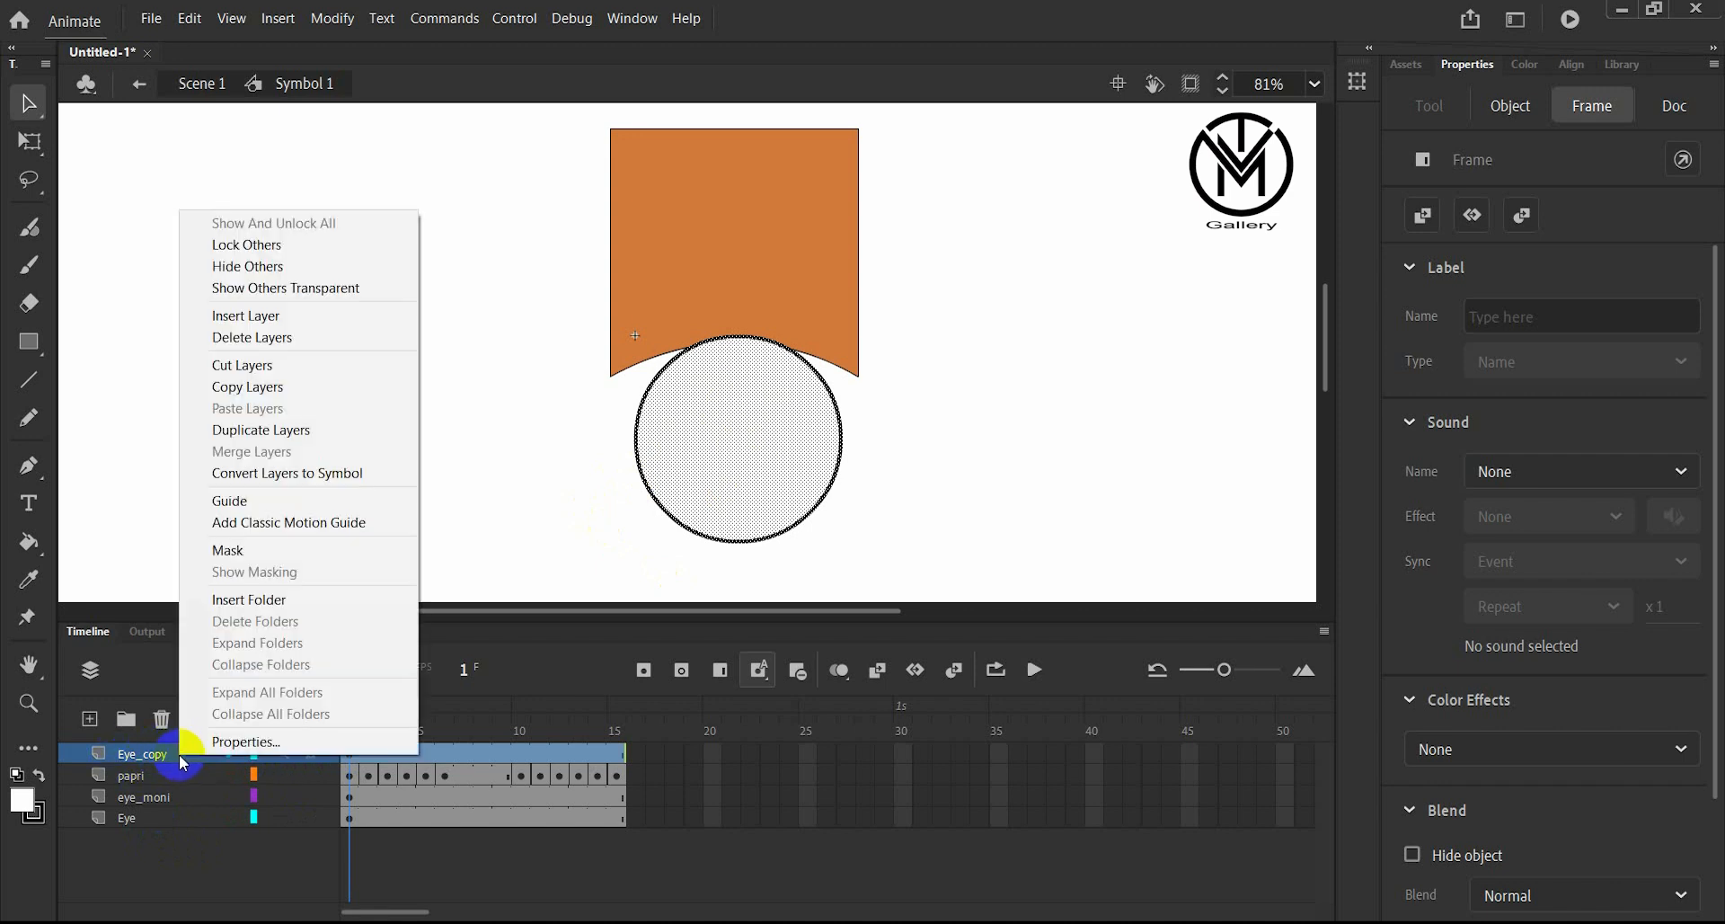
left_click(282, 552)
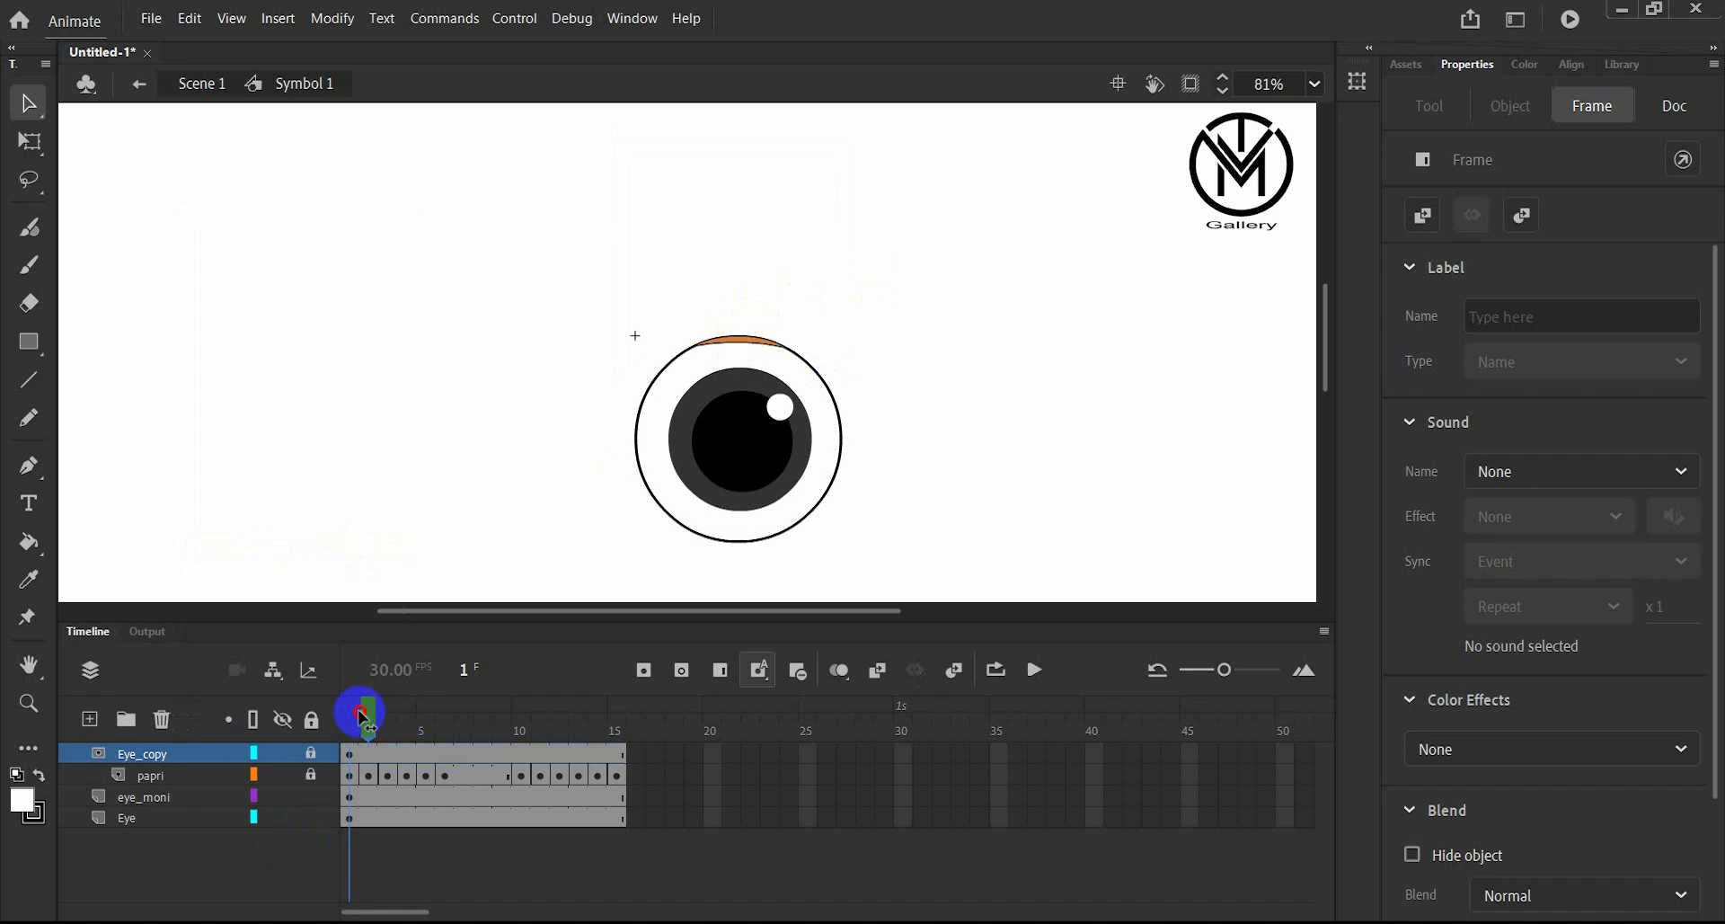
mouse_move(361, 714)
left_mouse_down()
mouse_move(661, 702)
mouse_move(386, 716)
mouse_move(356, 744)
mouse_move(623, 708)
mouse_move(327, 709)
left_mouse_up()
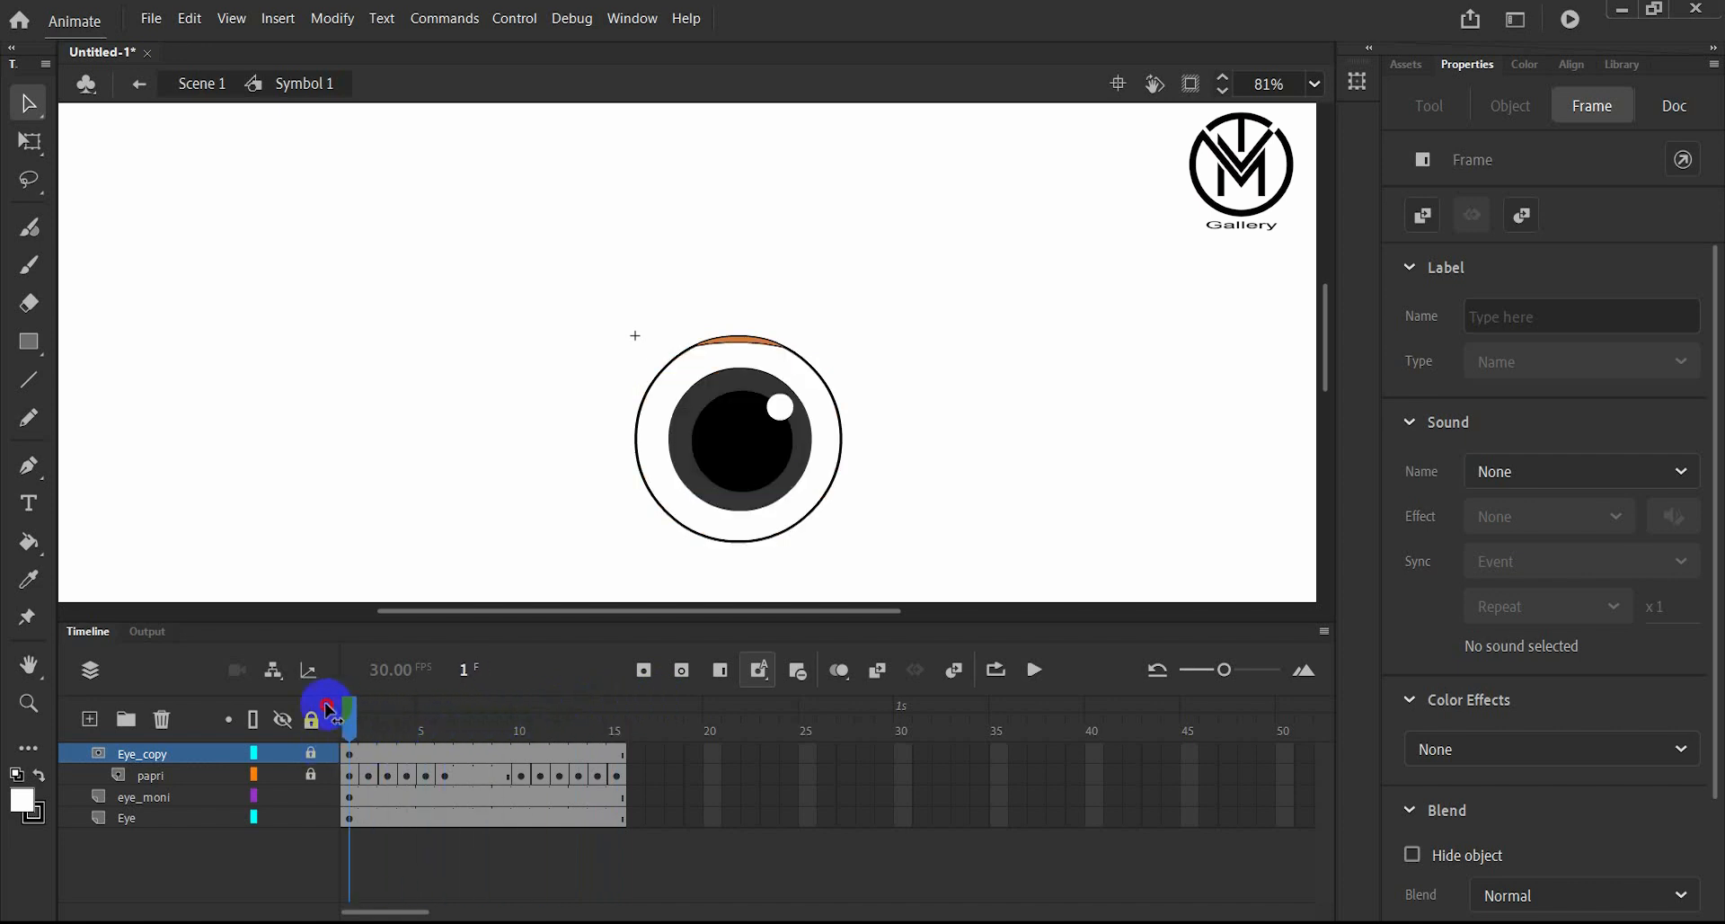
left_click(797, 480)
double_click(943, 412)
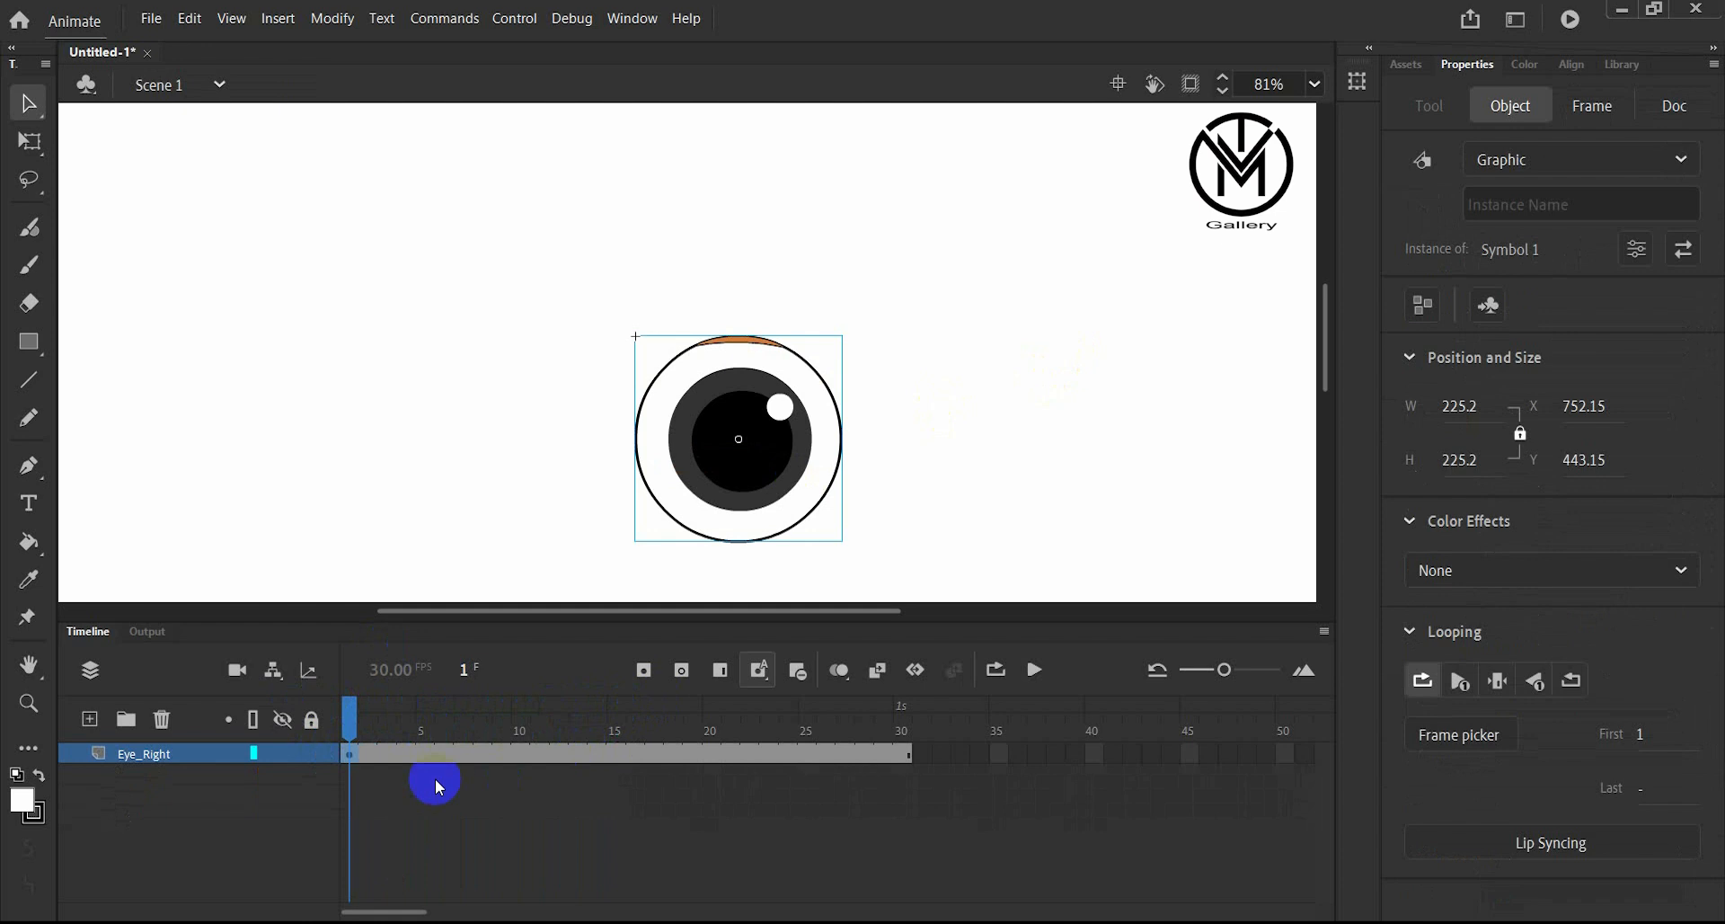
Play the masked blink in Scene 1 and extend the Eye_Right layer to frame 50
left_click_drag(355, 732, 349, 690)
left_click(1201, 542)
left_click(1038, 669)
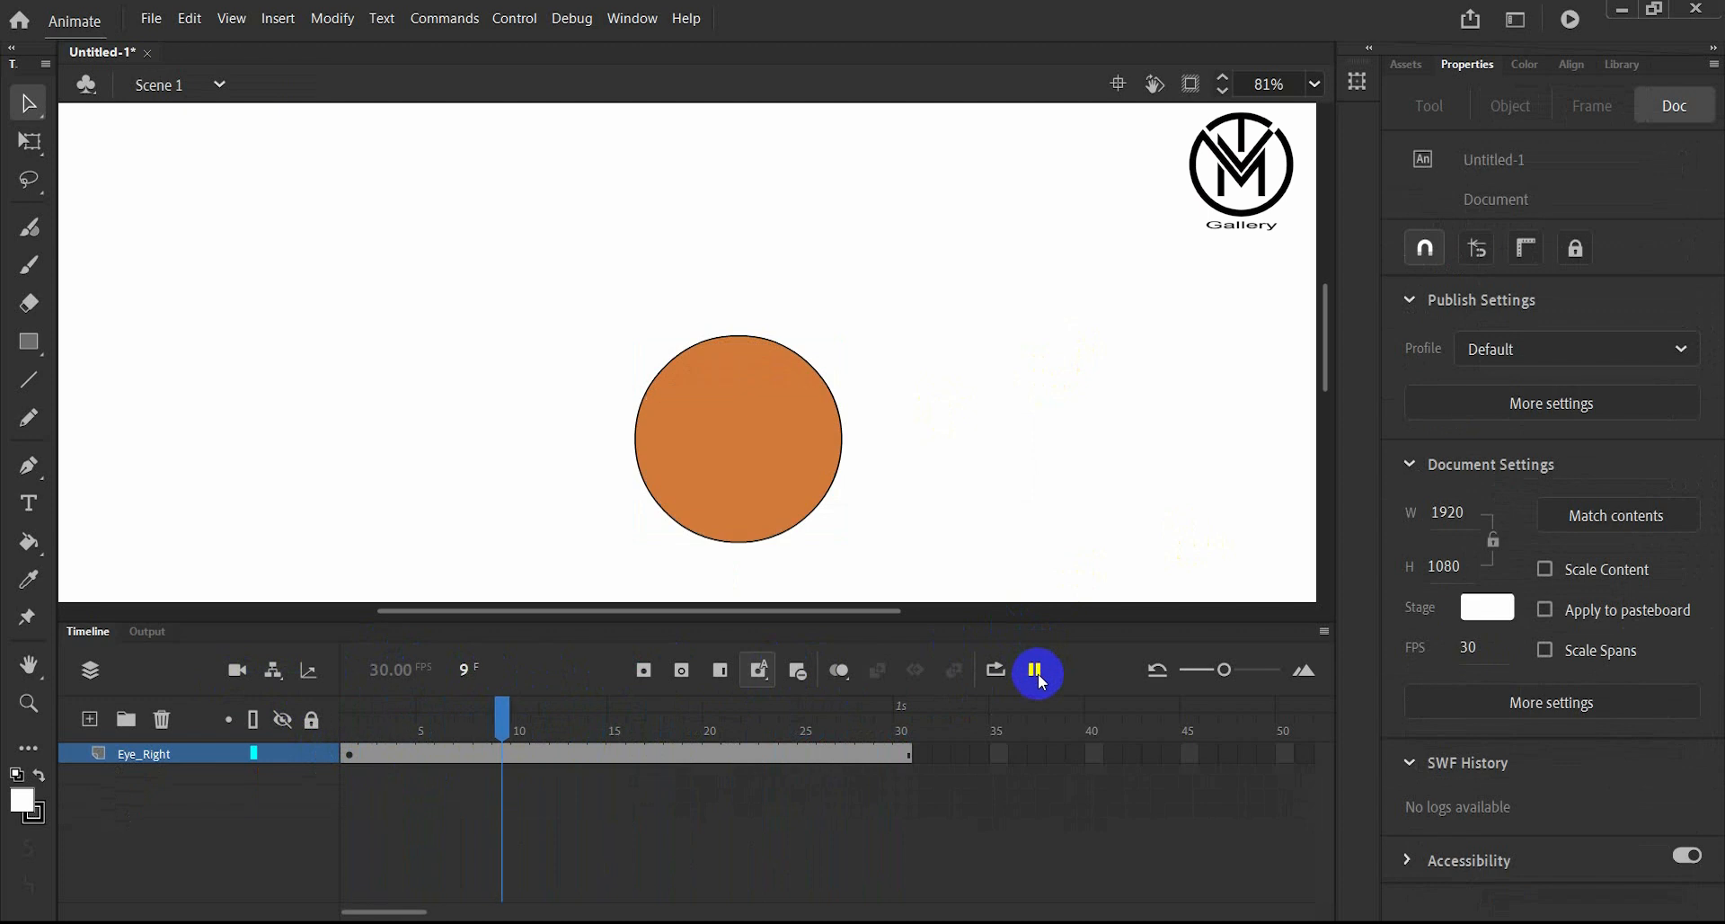
left_click(1036, 671)
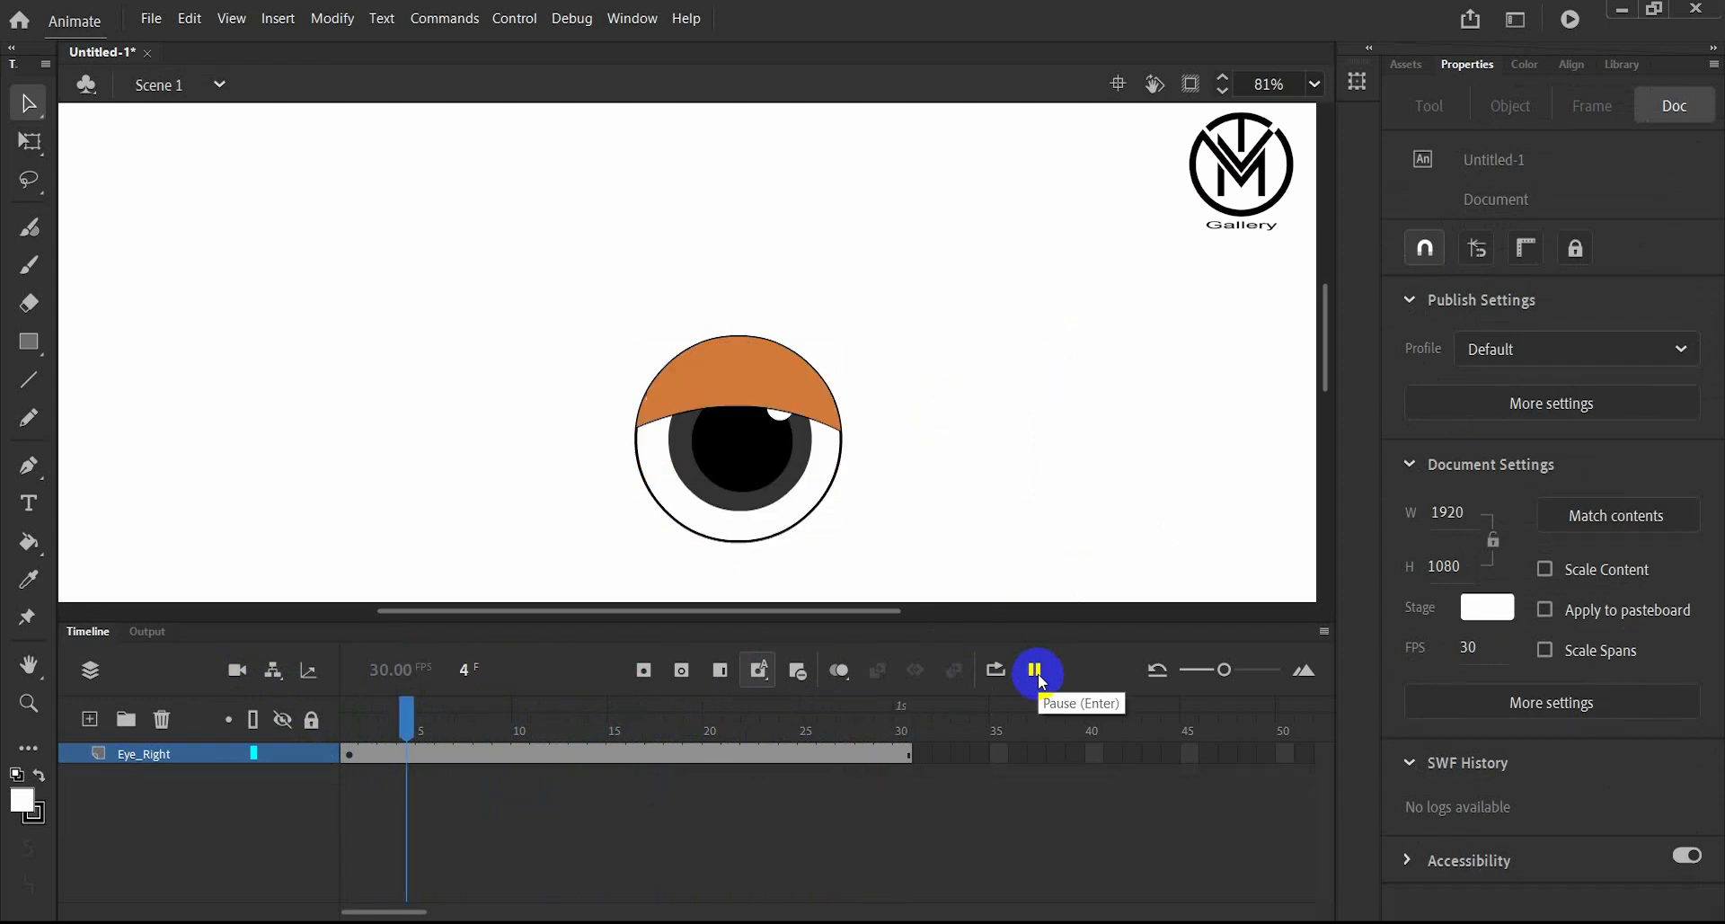
right_click(1287, 757)
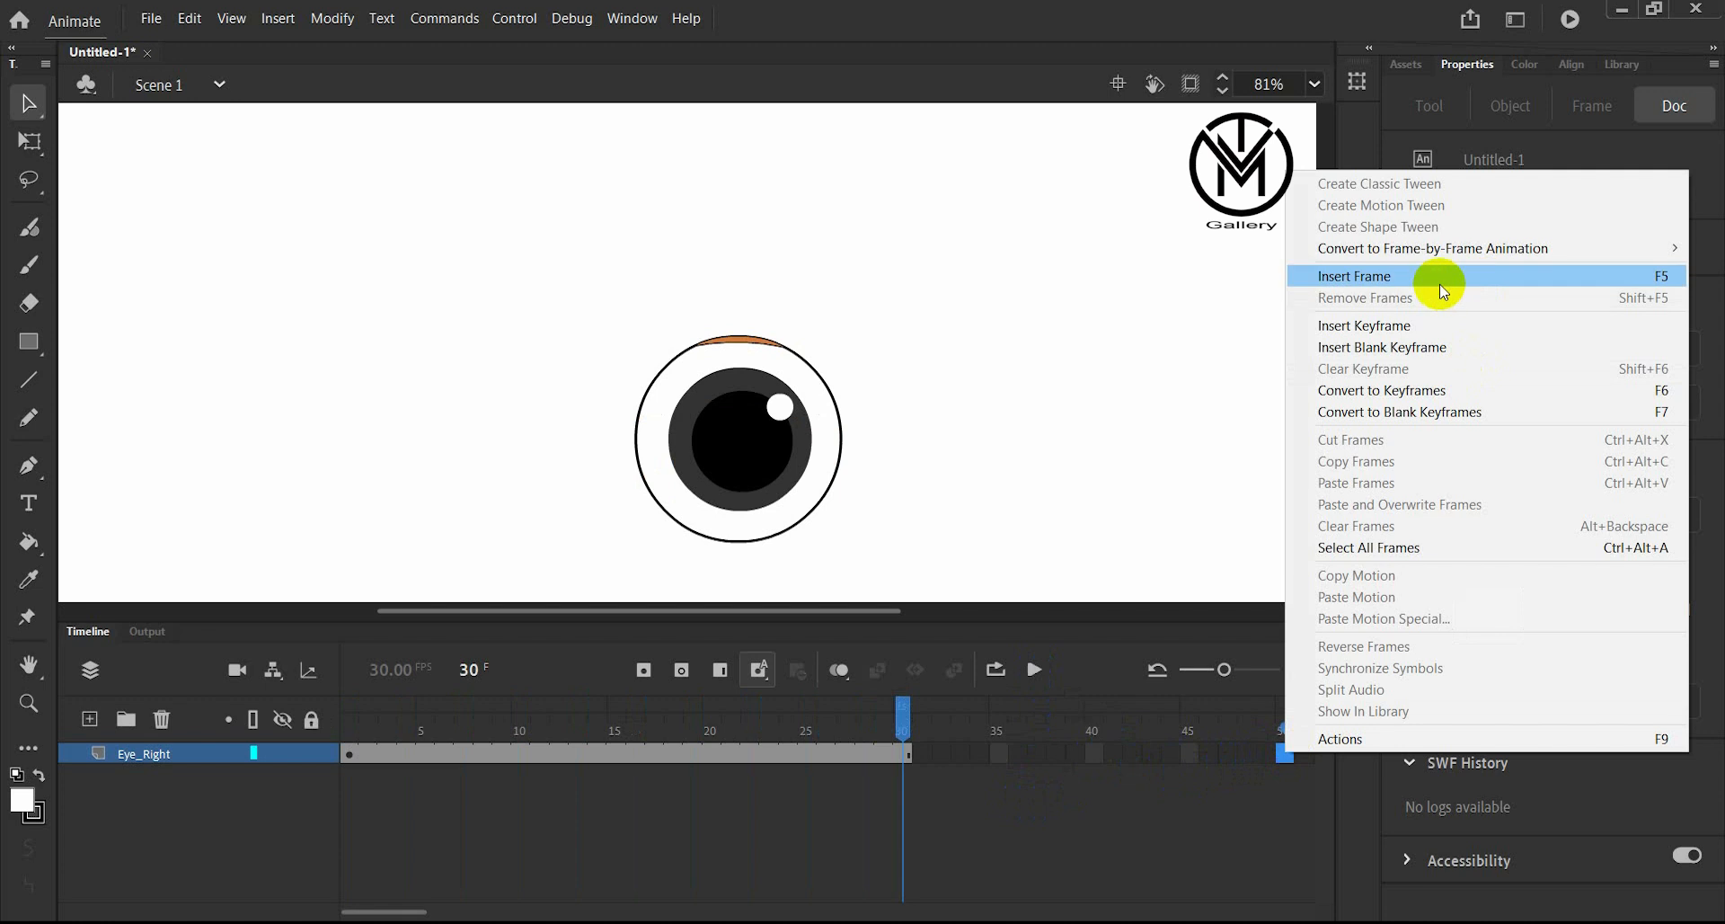
left_click(1432, 273)
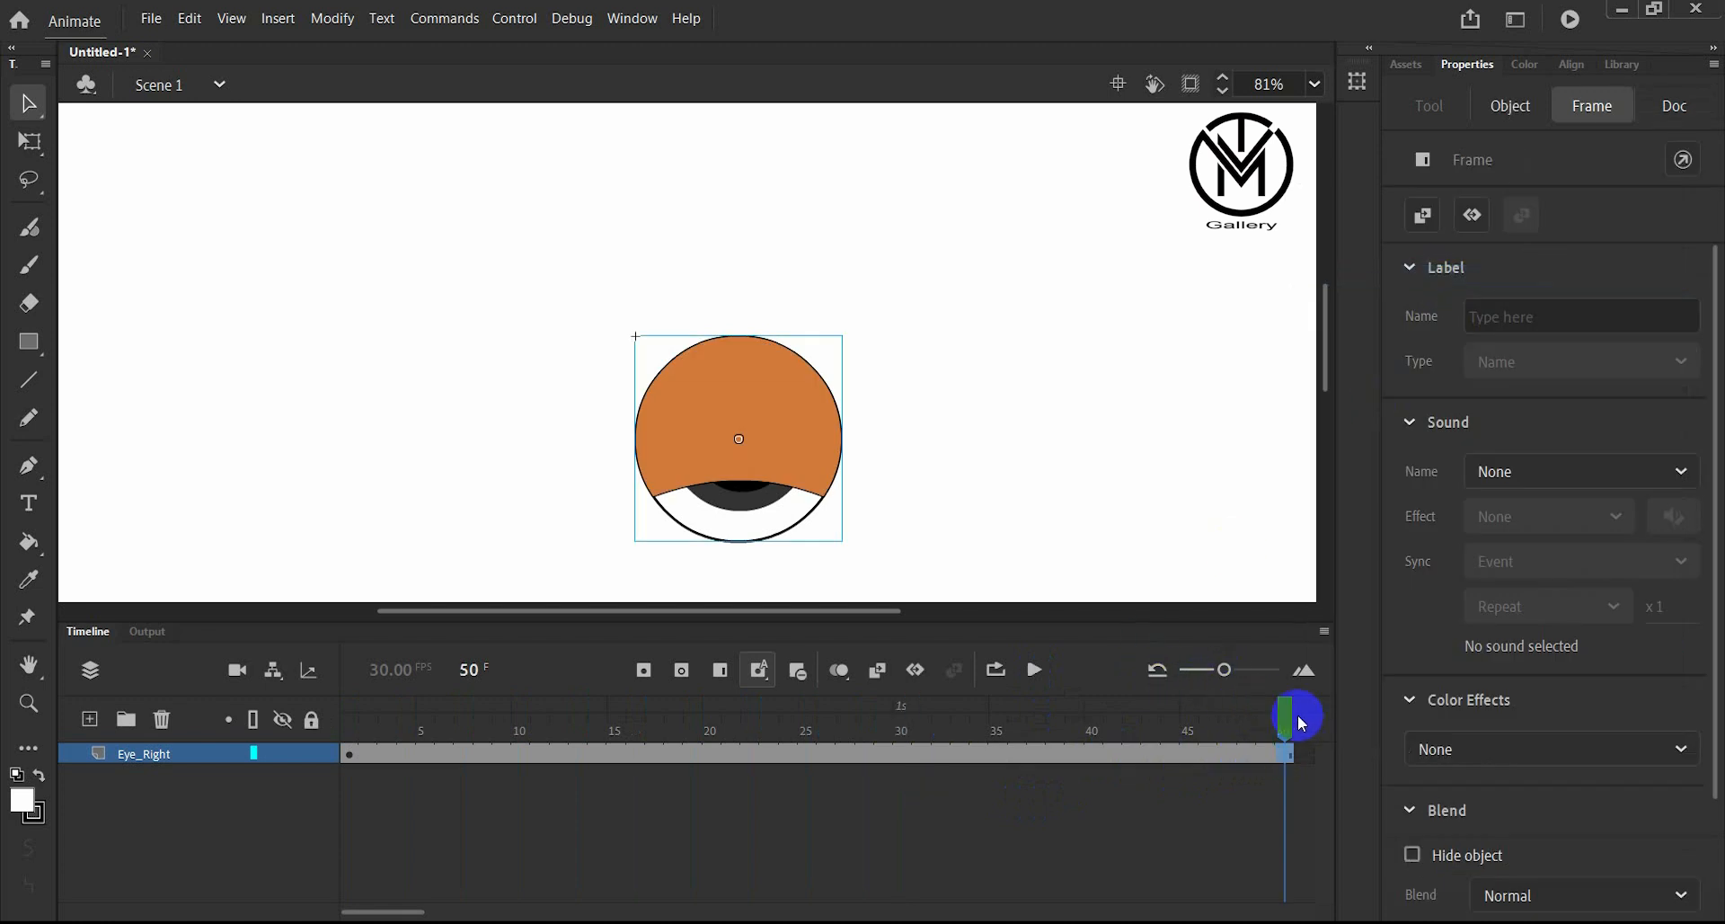
Play the Scene 1 blink with looped playback over frames 1 to 50, switch the loop off and return to frame 1
left_click_drag(1294, 712, 219, 716)
left_click(543, 781)
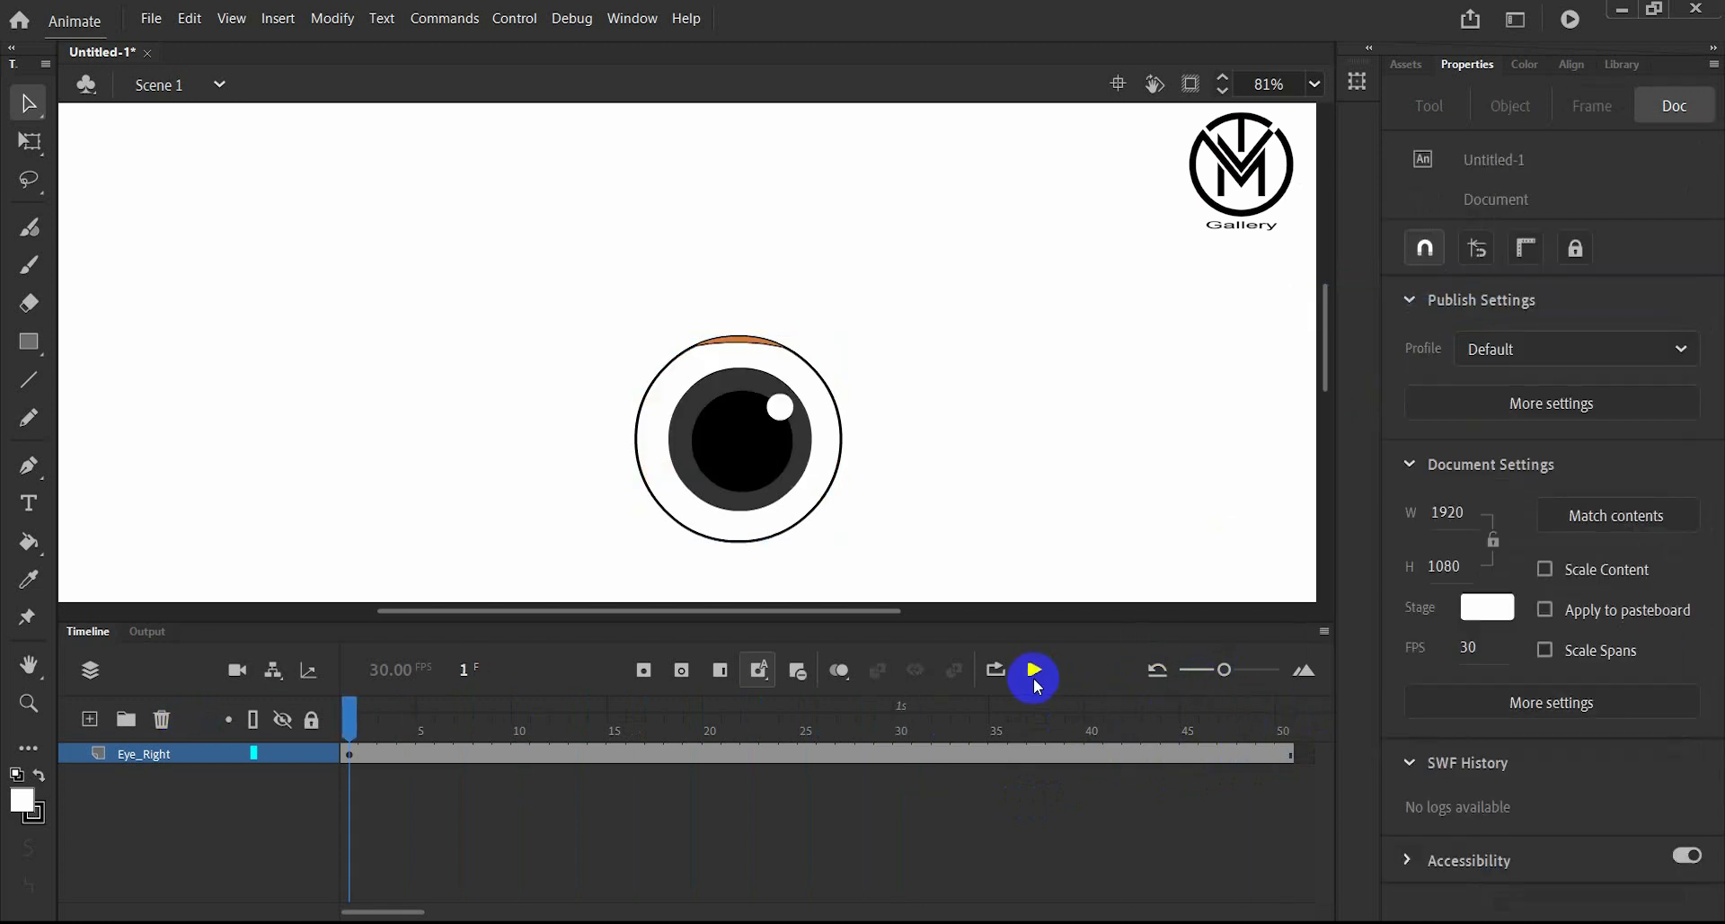
left_click(999, 670)
left_click_drag(397, 697, 1300, 706)
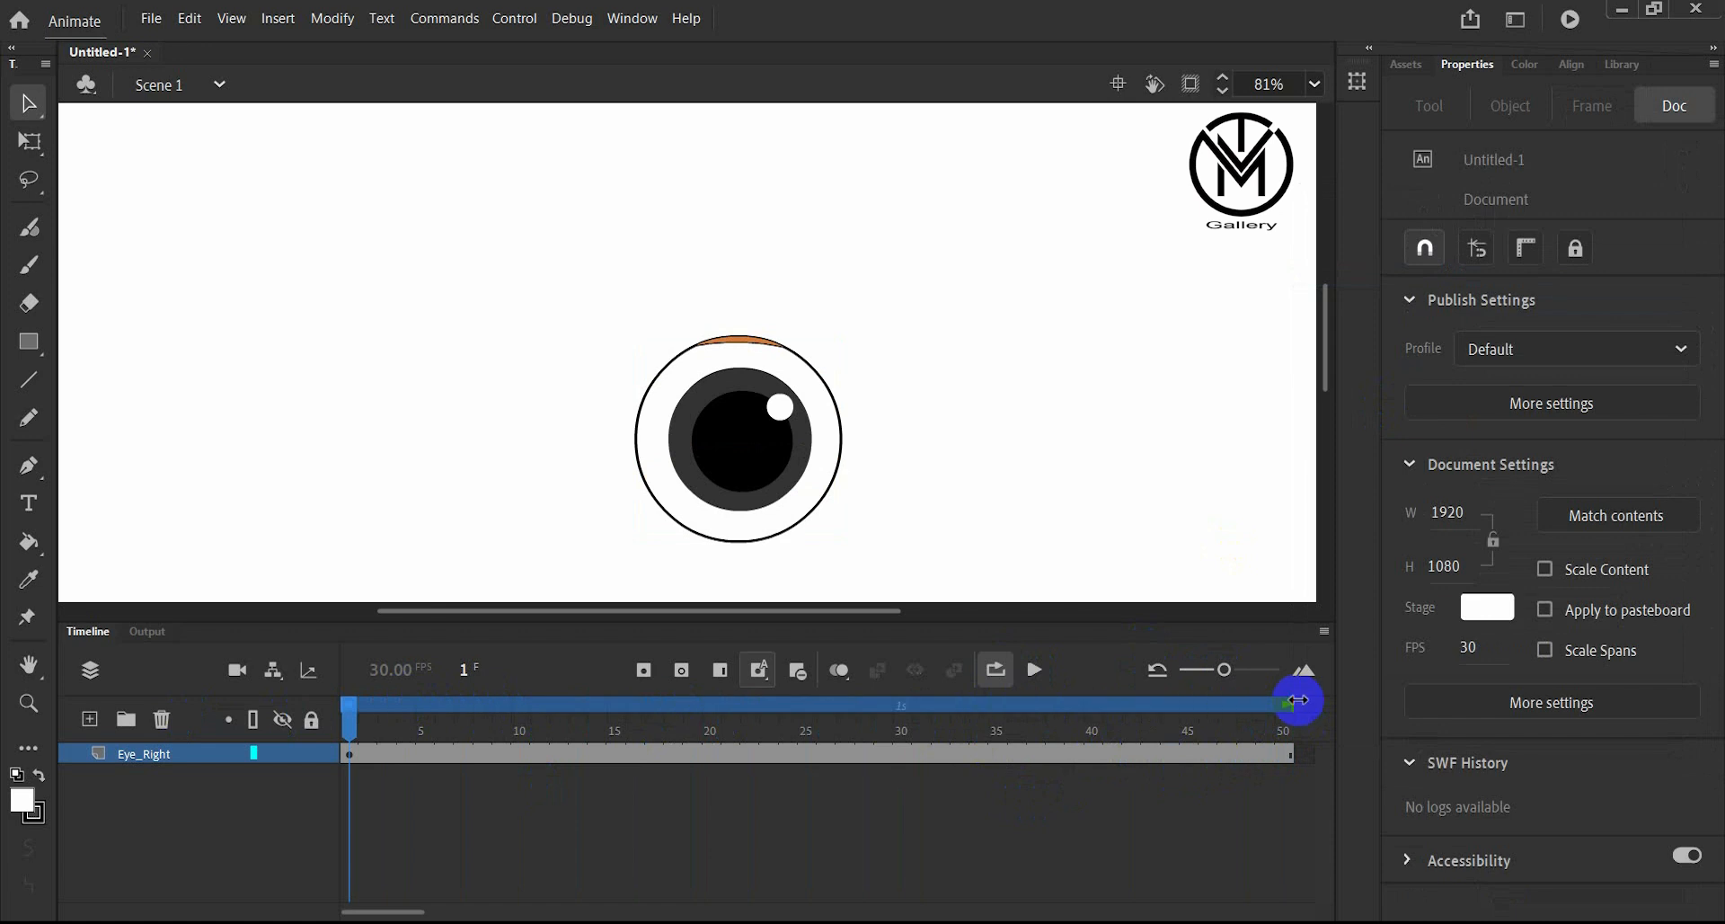
left_click(1035, 670)
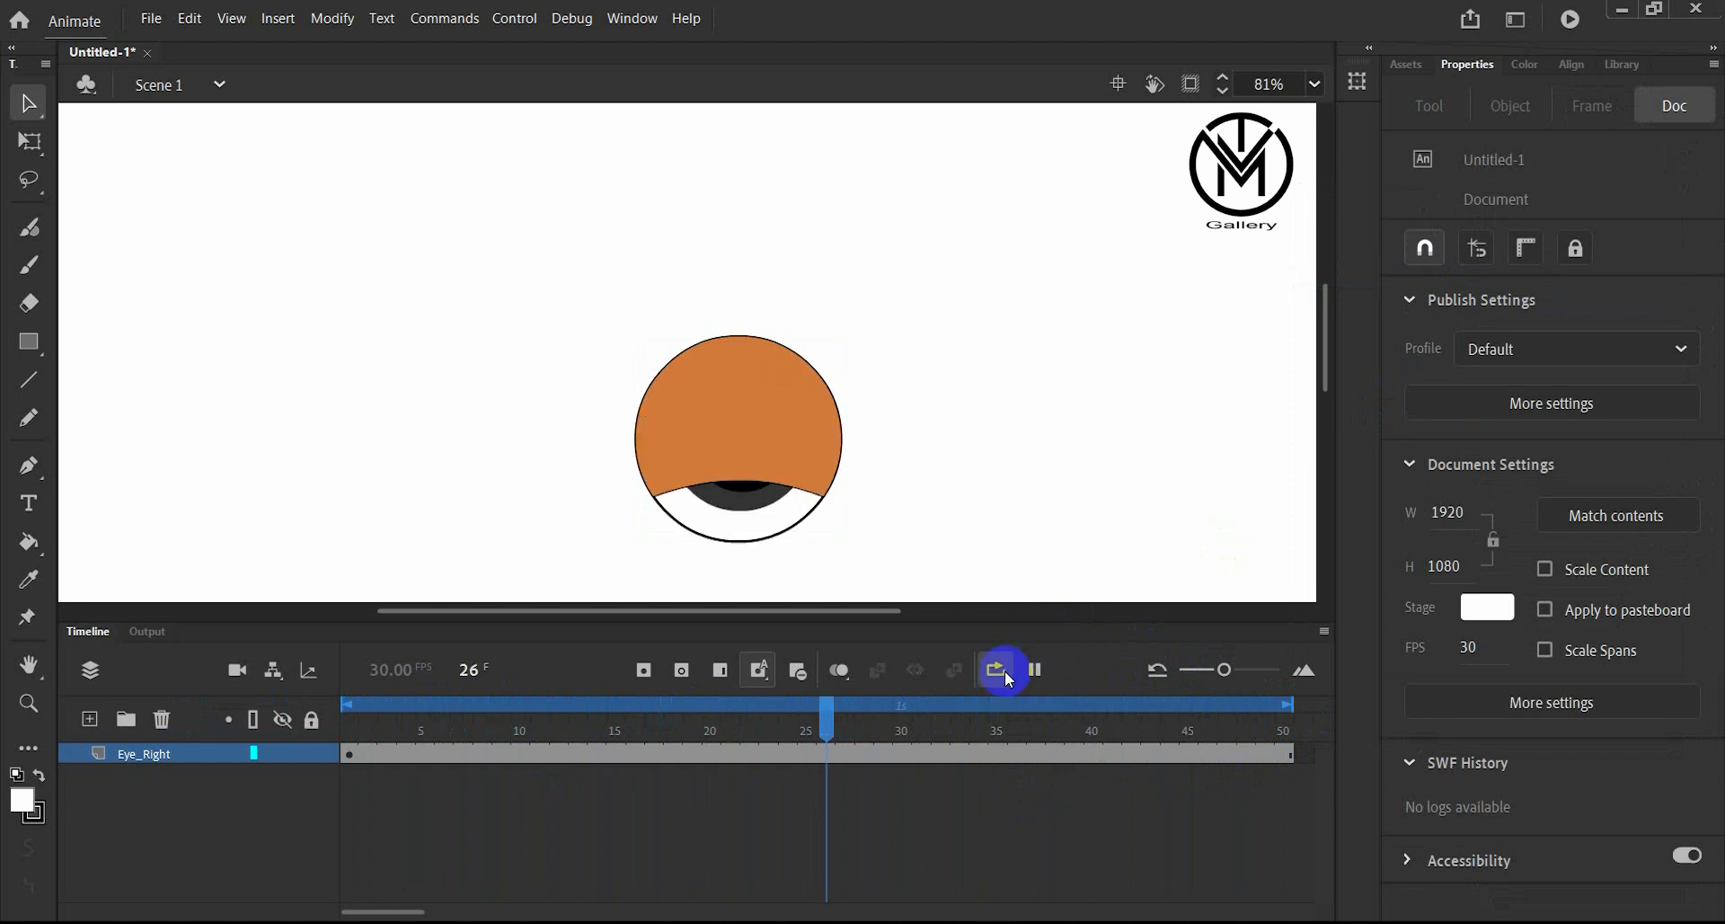
left_click(994, 669)
left_click(1035, 669)
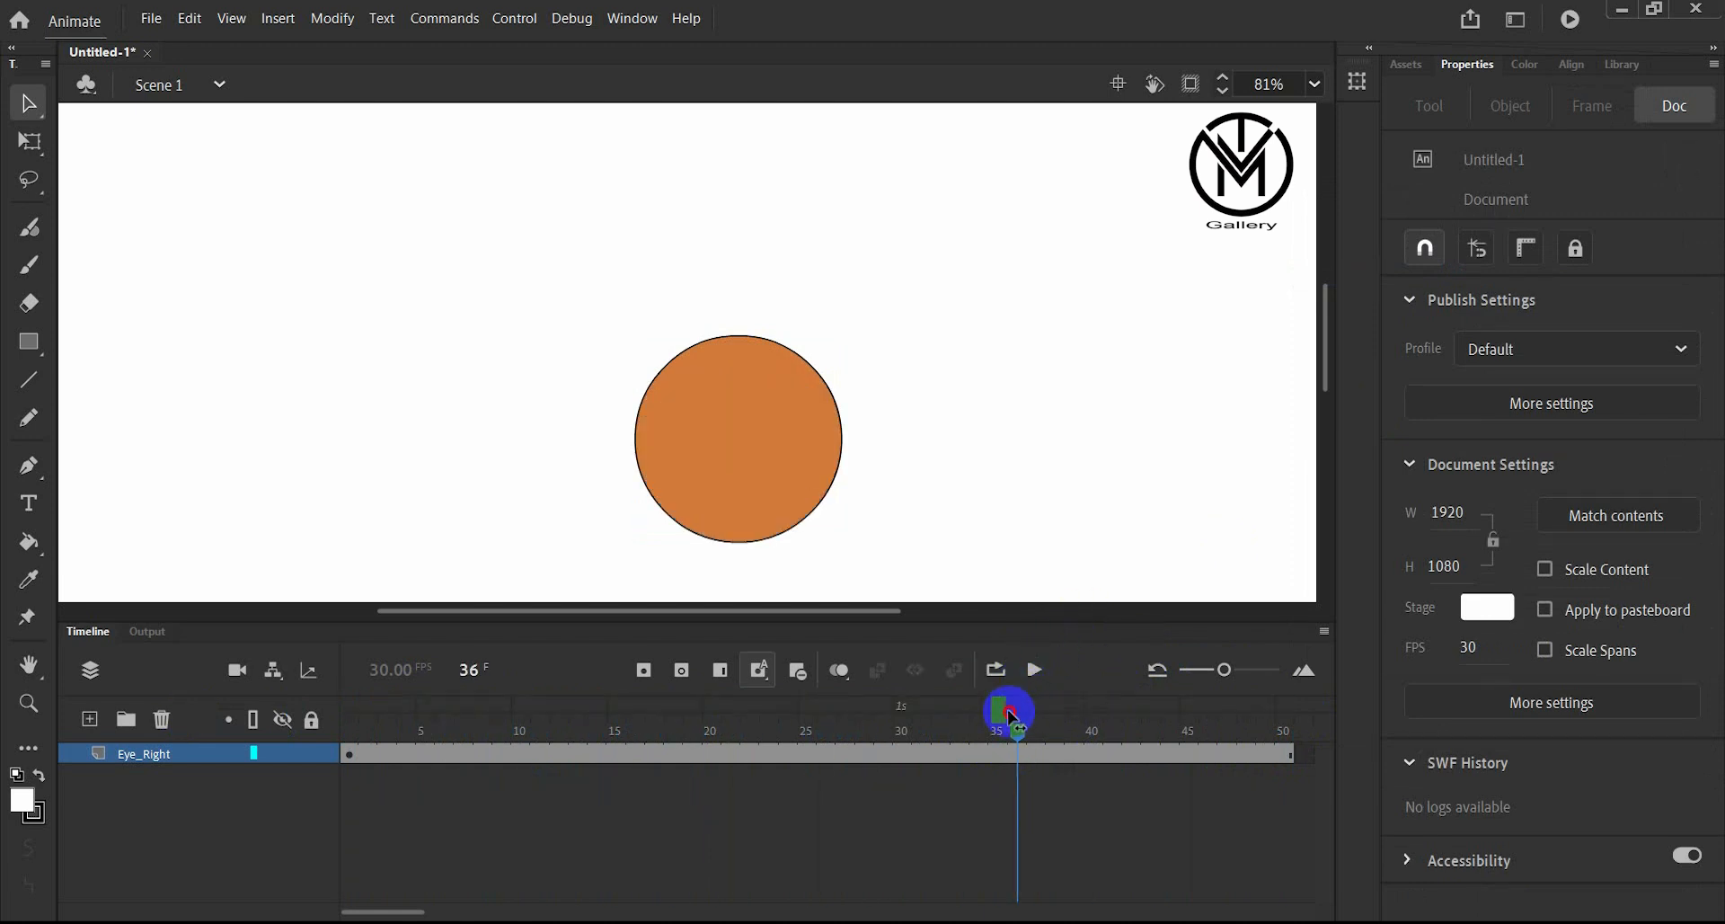
left_click_drag(1010, 714, 356, 735)
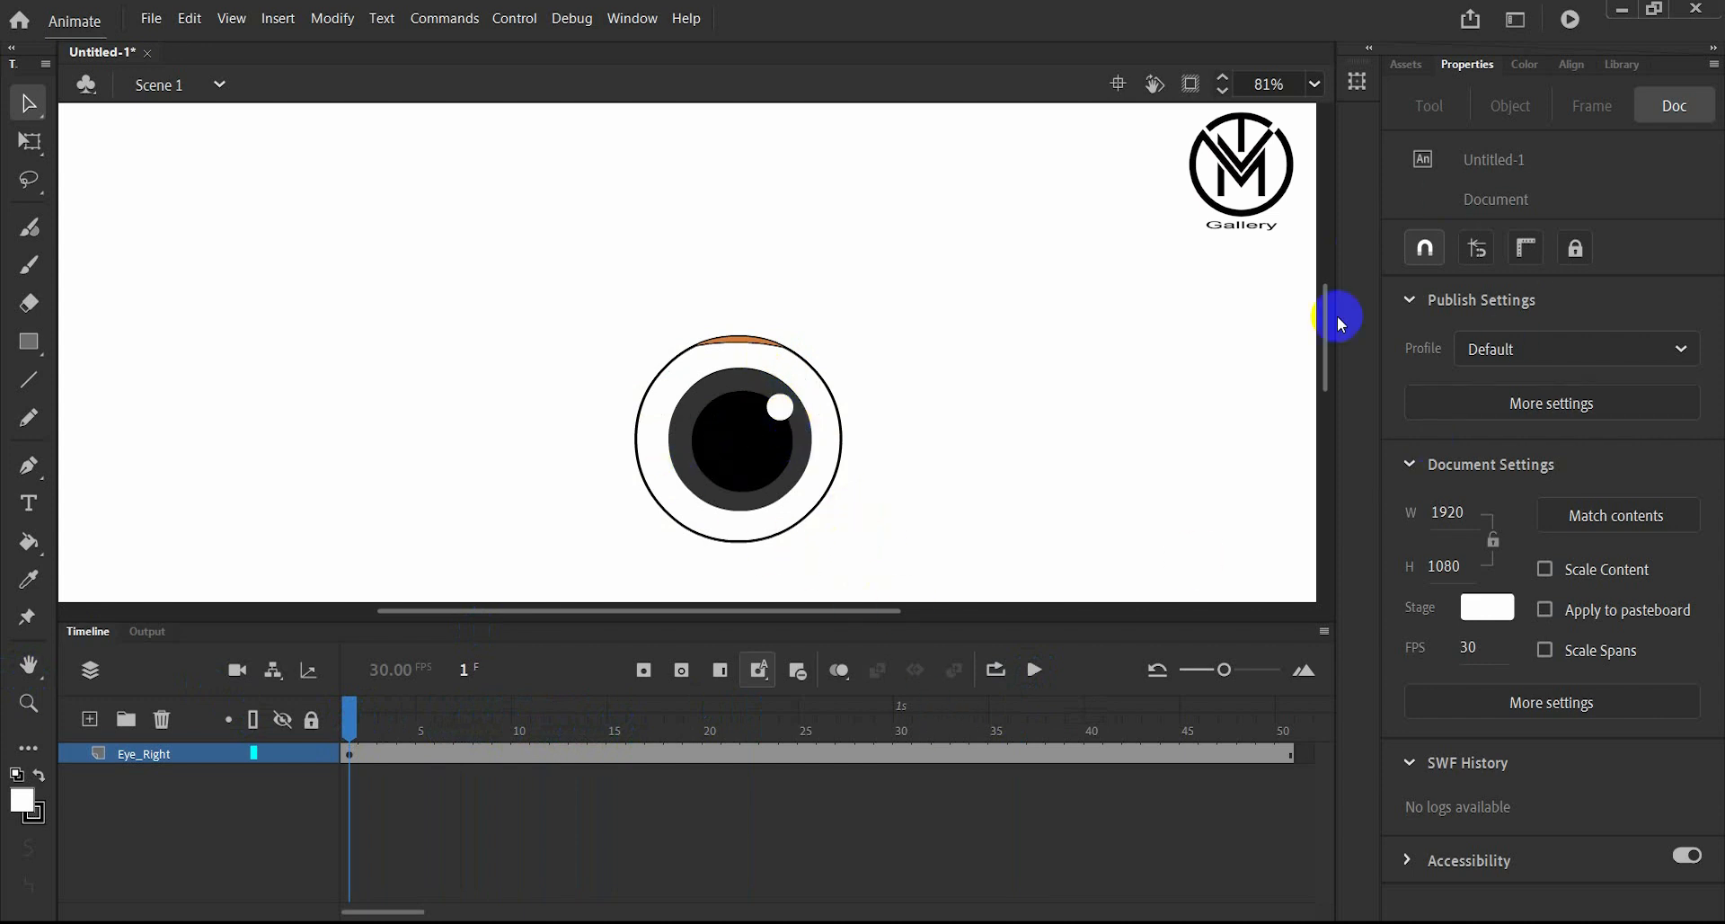
Set the eye instance at frame 1 to show a single frame of the graphic and scrub the timeline to check it
left_click(388, 759)
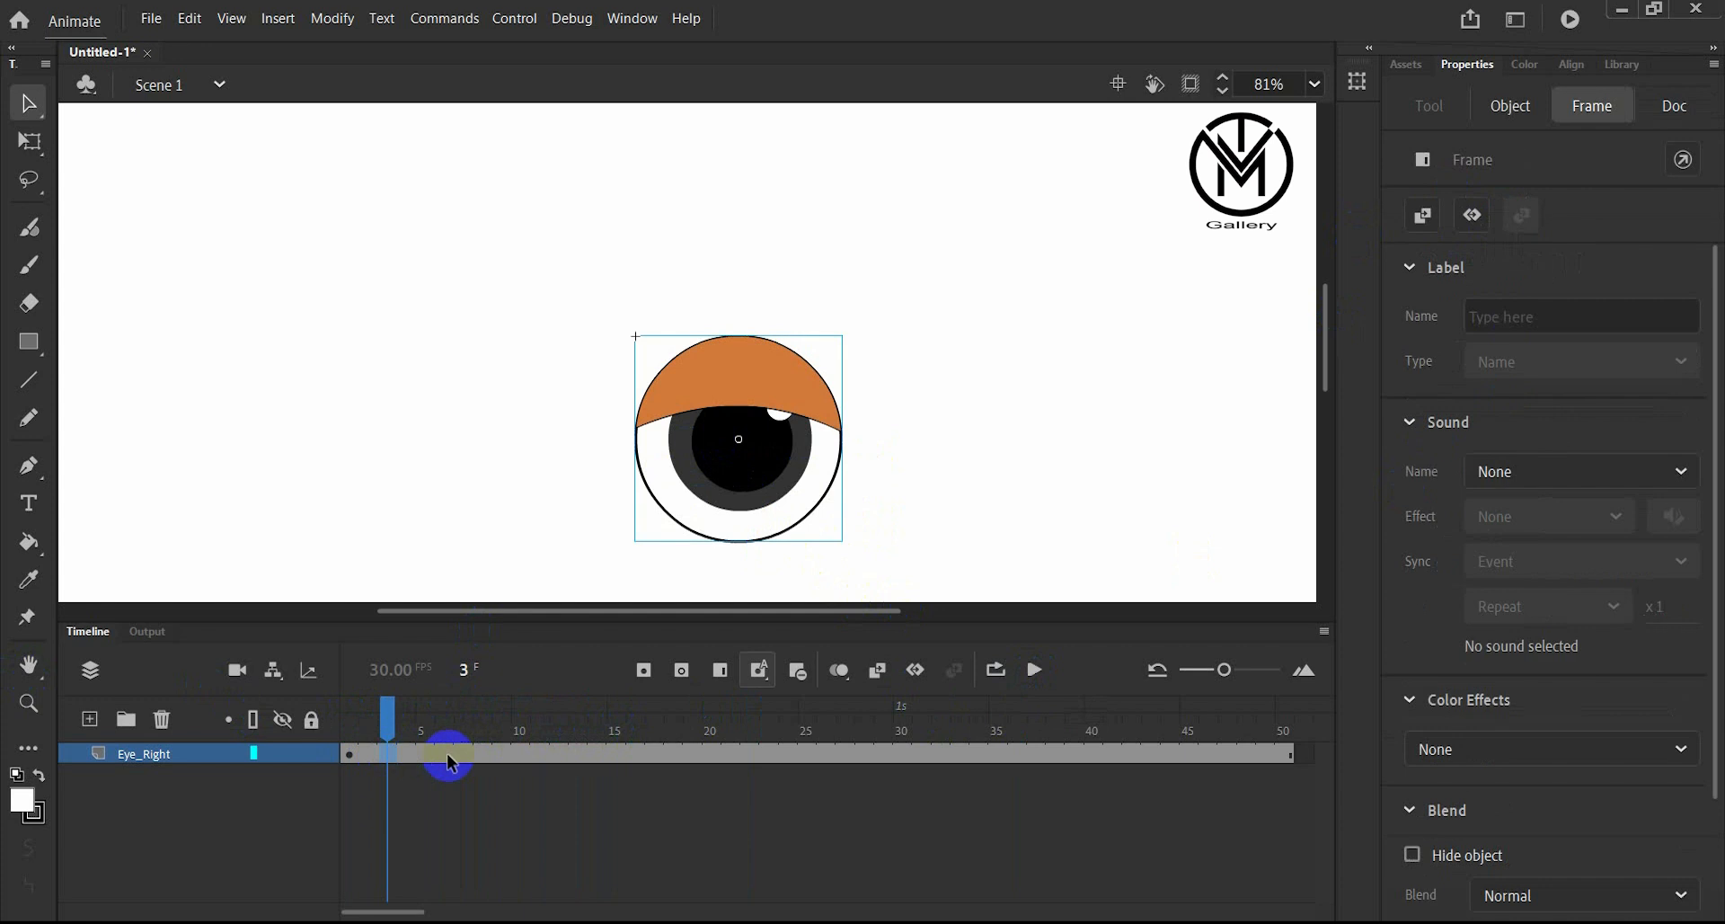
left_click(360, 757)
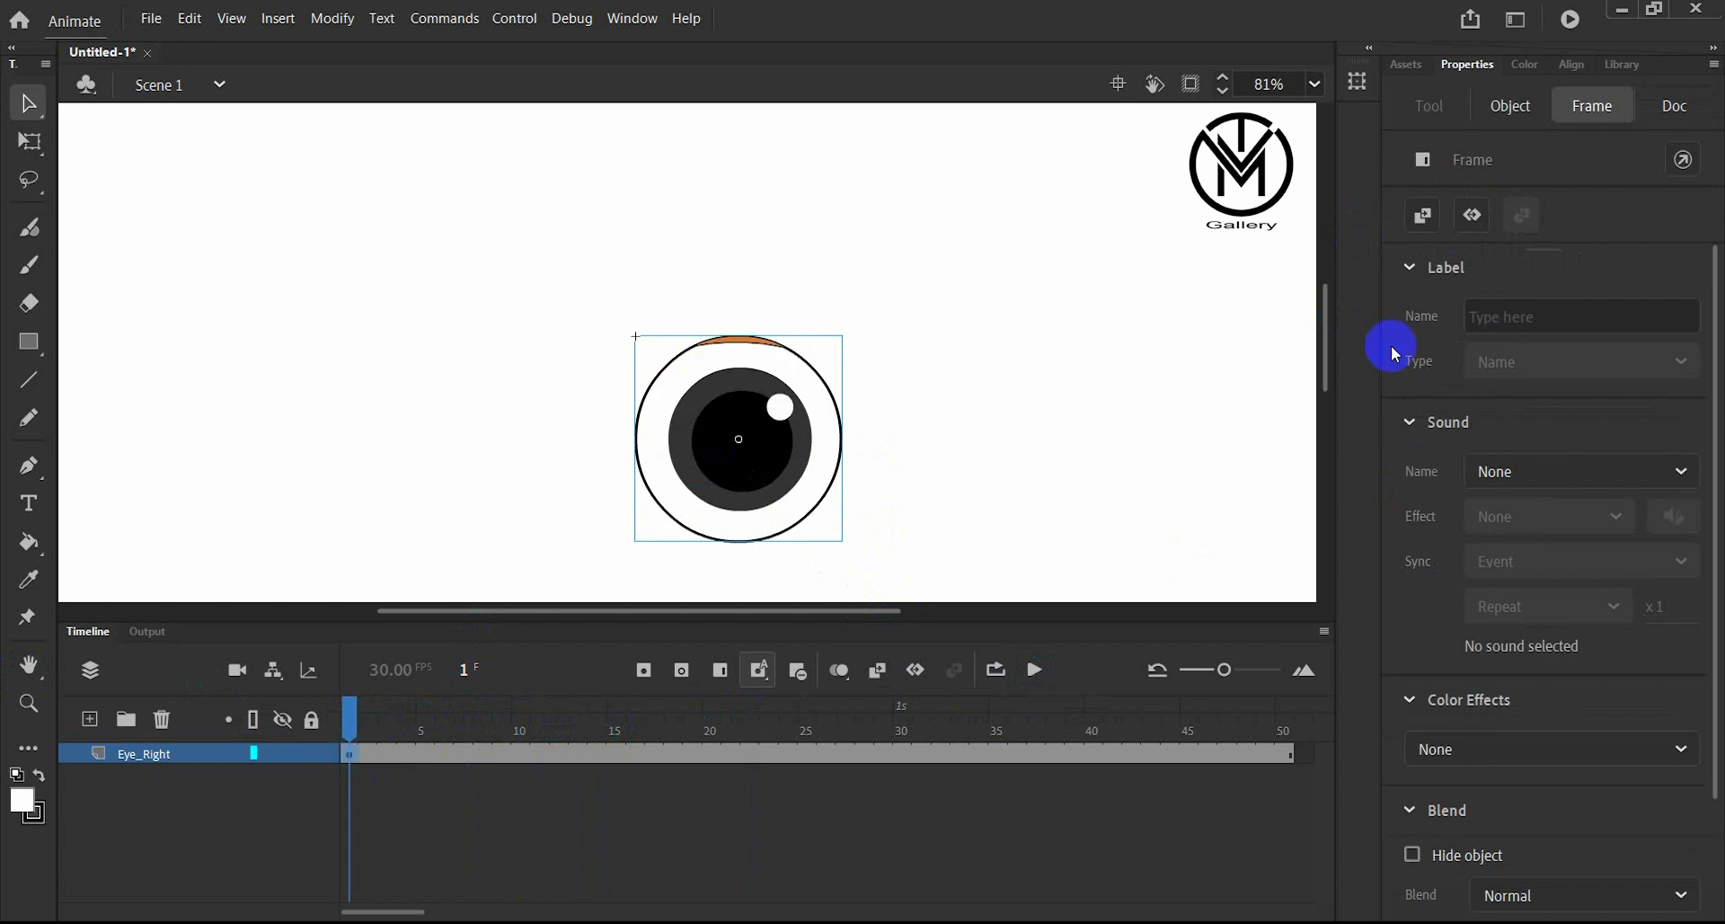
left_click(1501, 115)
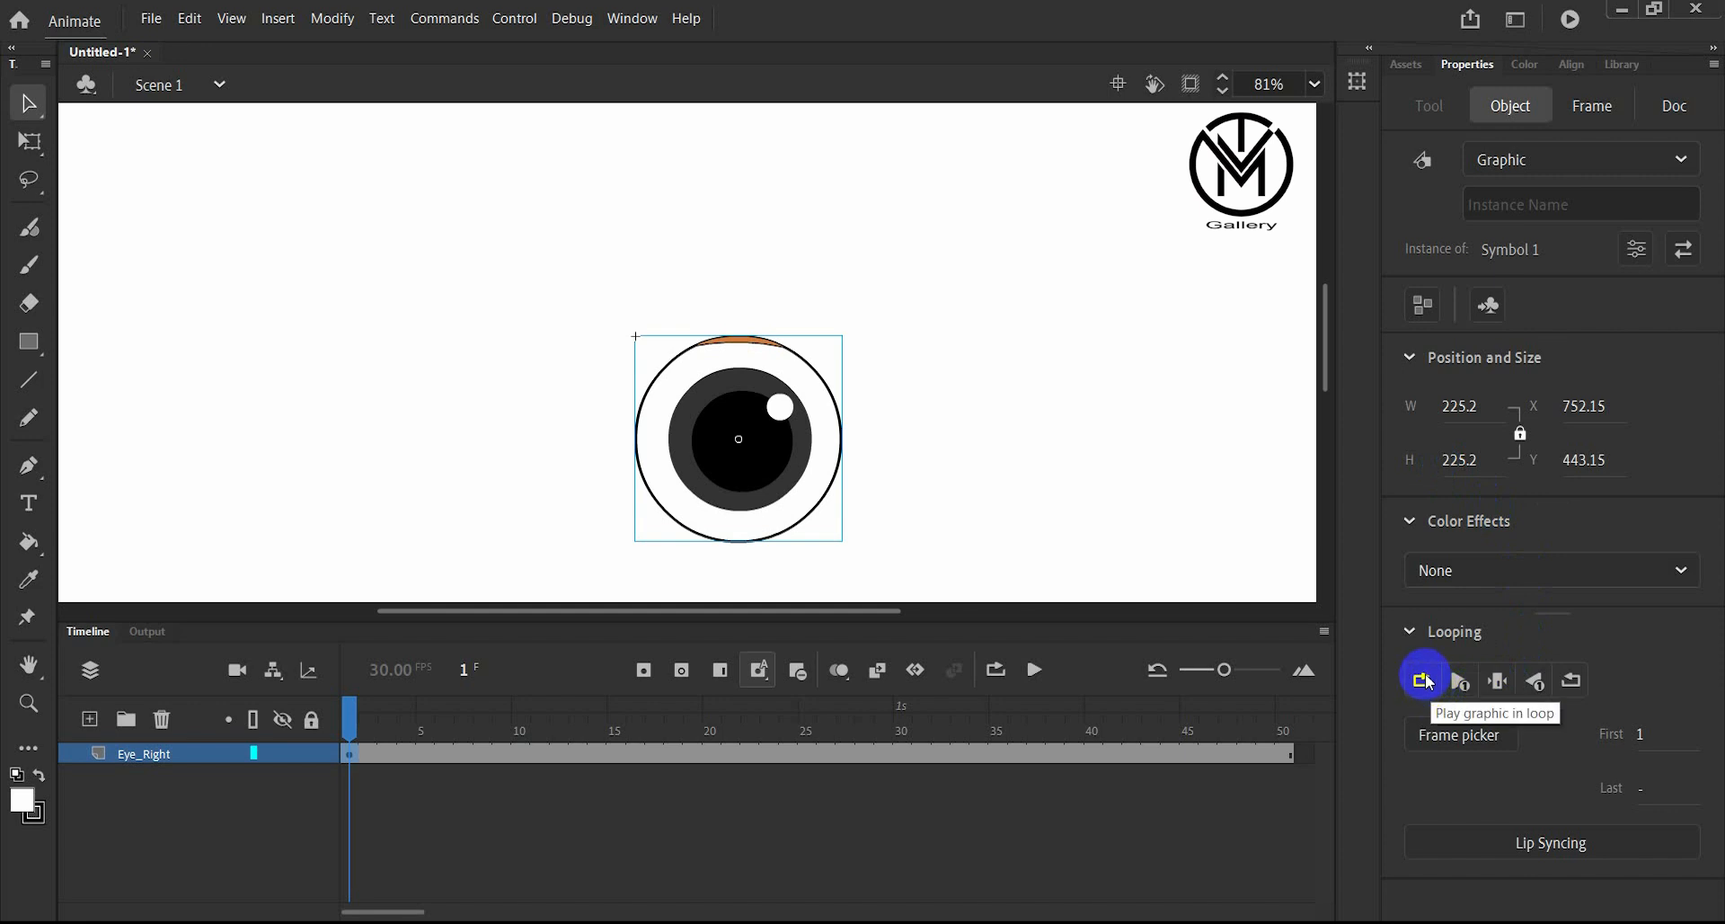
left_click(1494, 680)
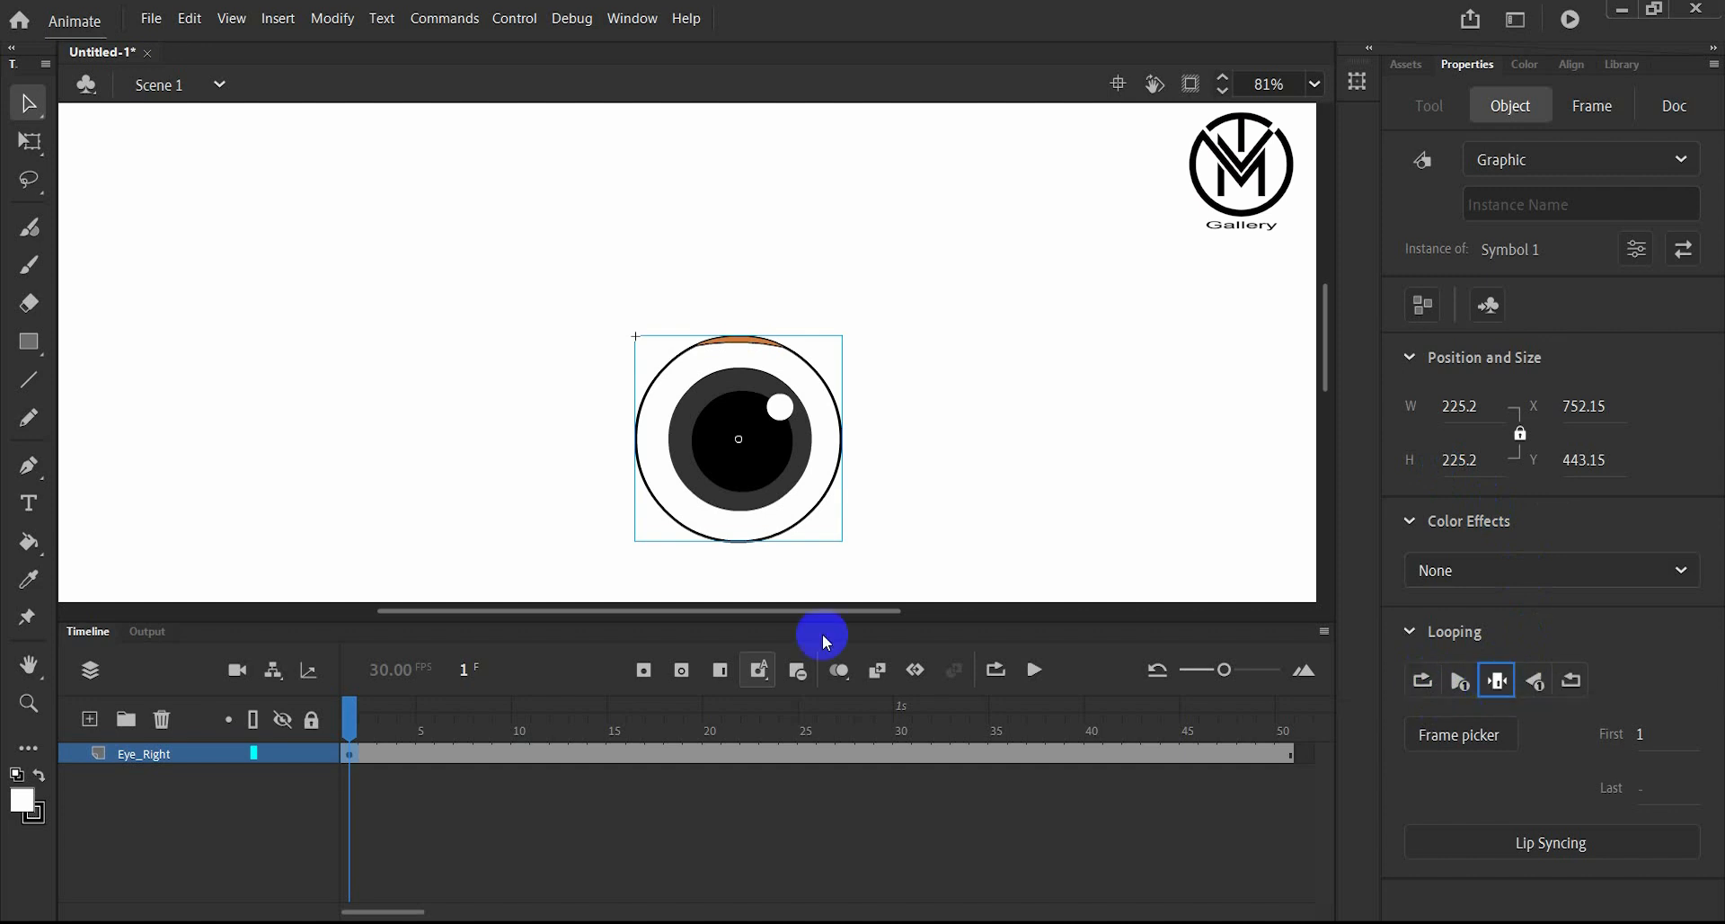
left_click_drag(351, 706, 708, 693)
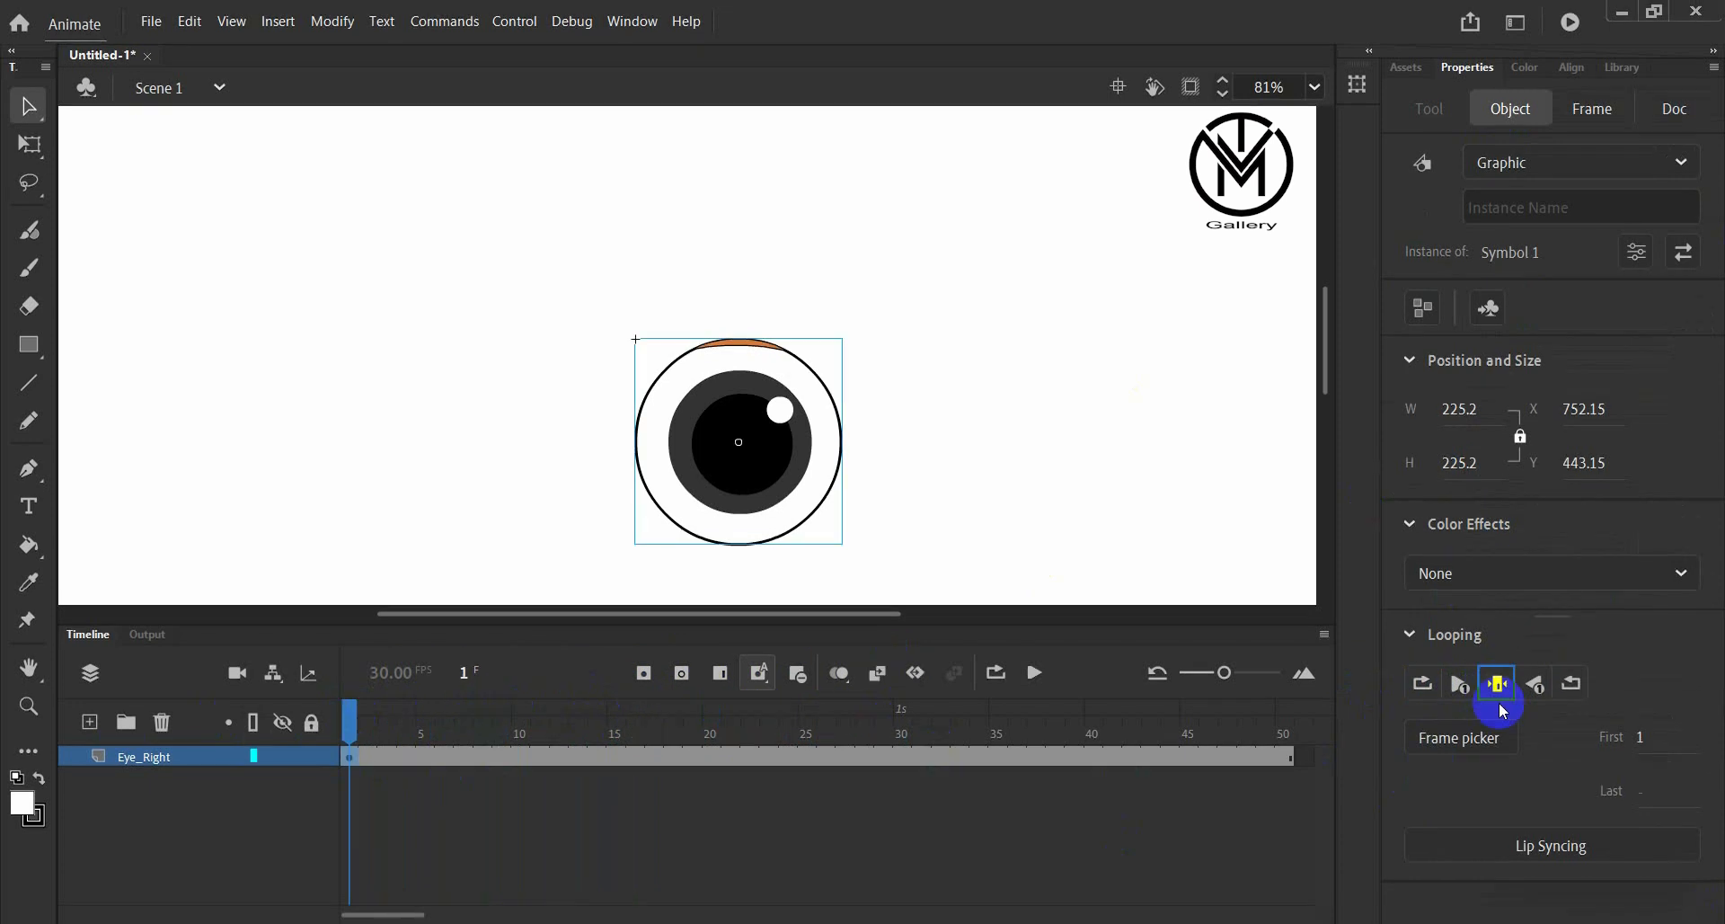
left_click(344, 716)
Set the eye instance at frame 16 of Eye_Right to play its graphic in loop
left_click(614, 755)
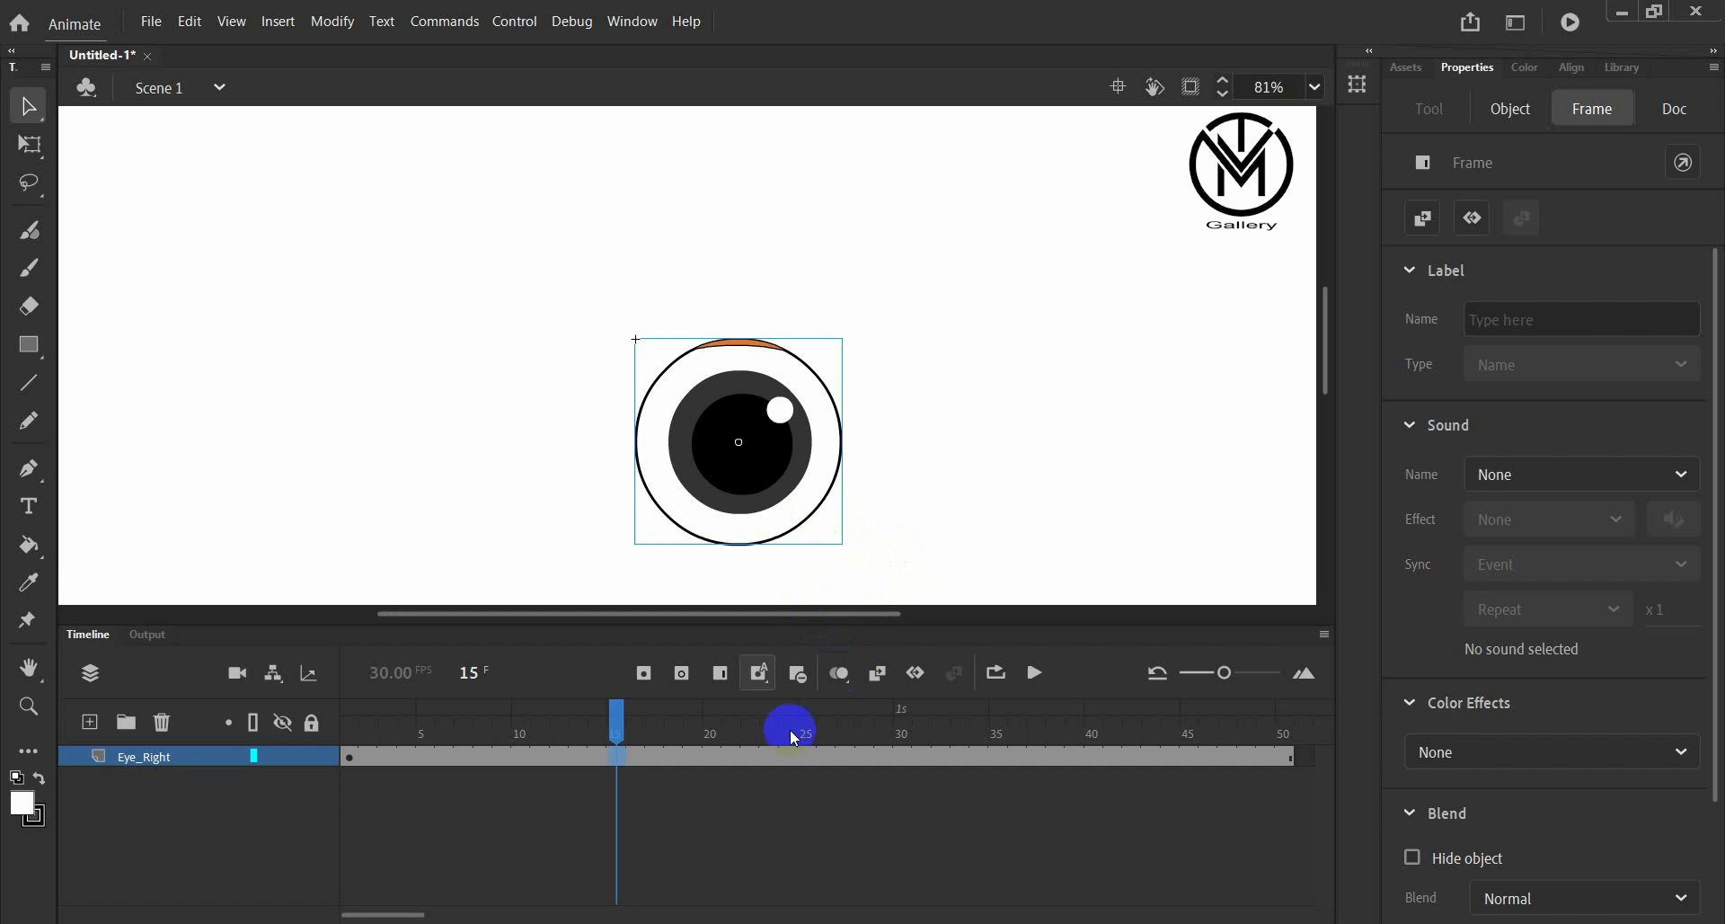
left_click(633, 754)
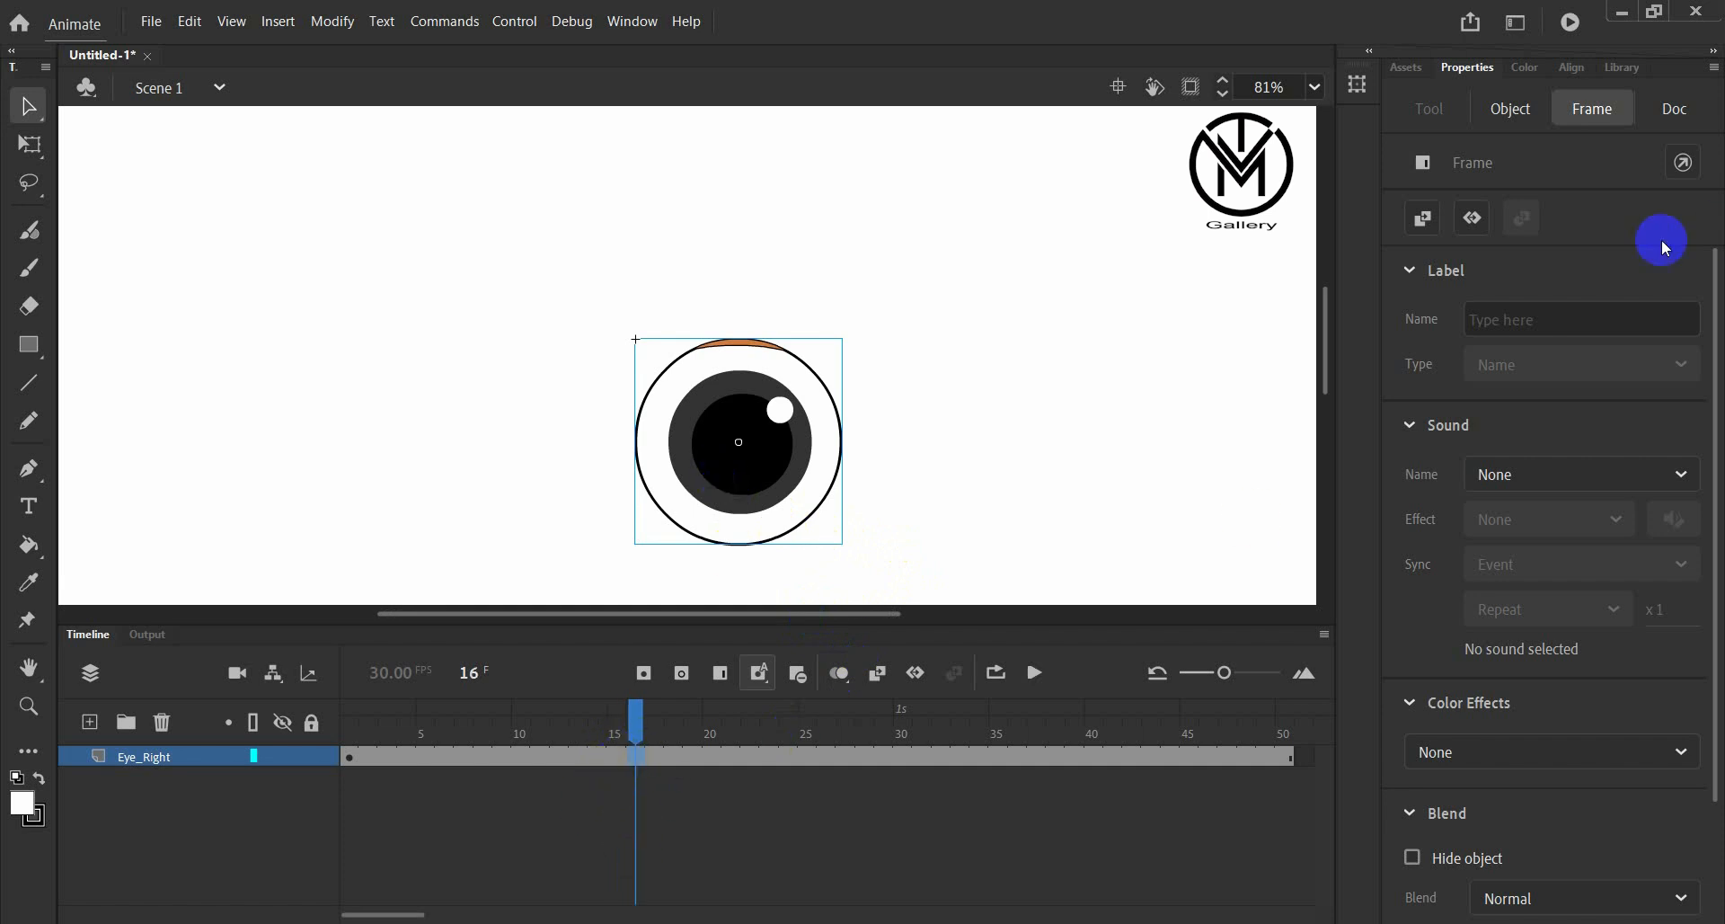
left_click(1516, 133)
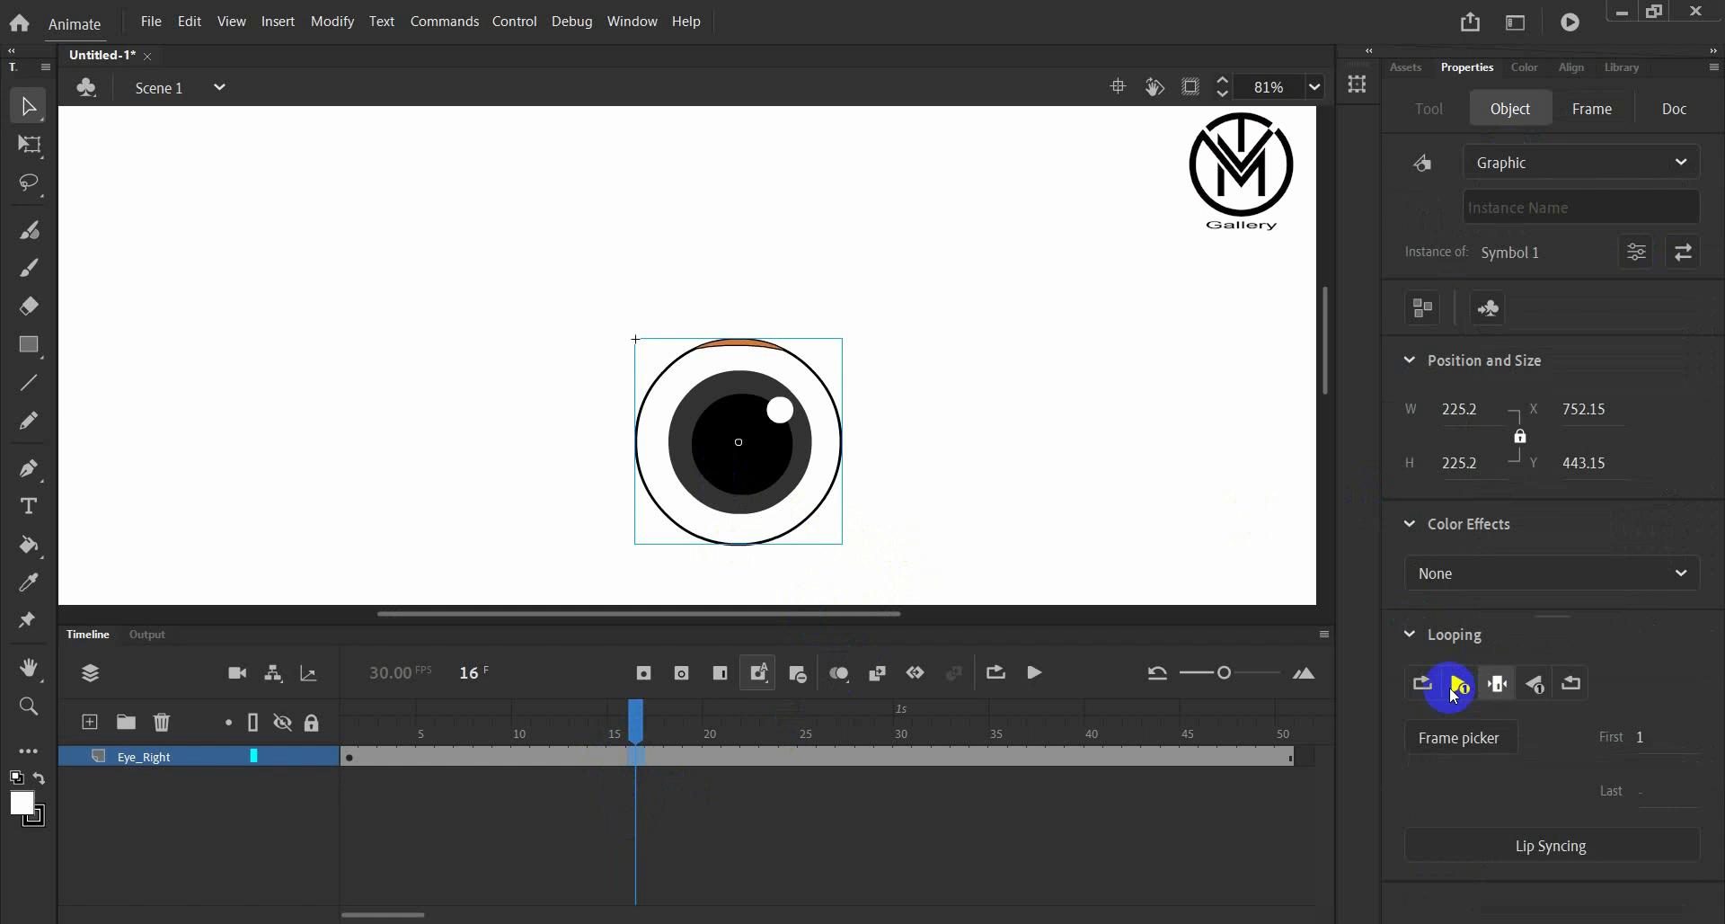
left_click(1423, 683)
Set the eye instance at frame 31 of Eye_Right to single frame and scrub back towards the timeline's start
left_click_drag(633, 709, 929, 724)
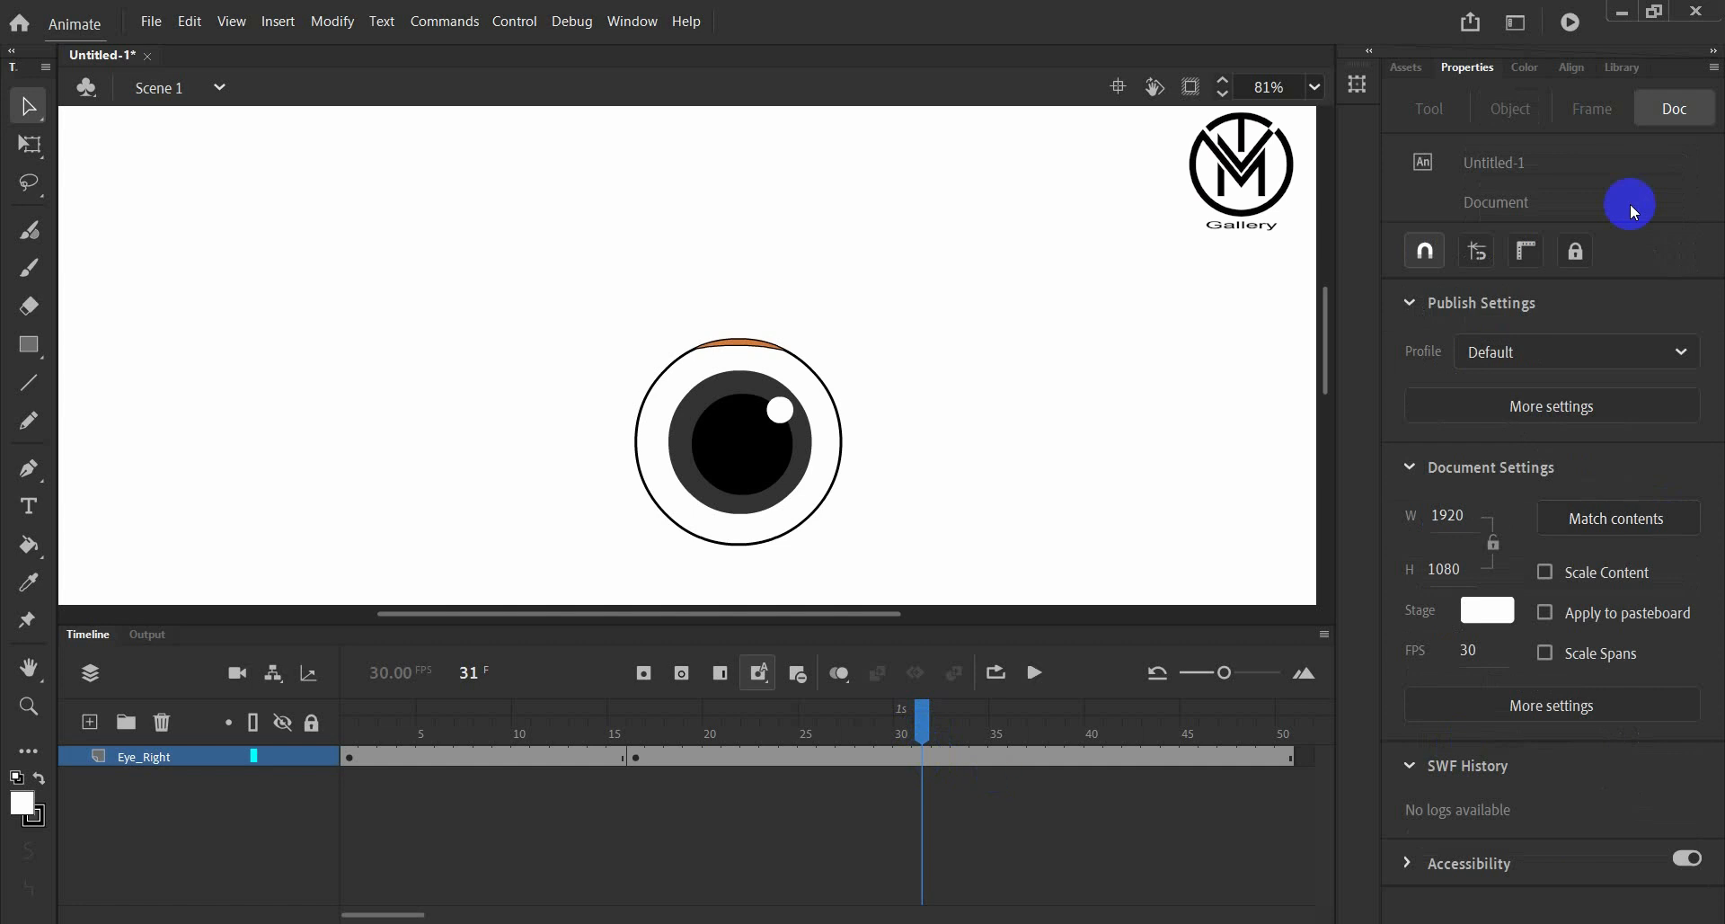
left_click(924, 758)
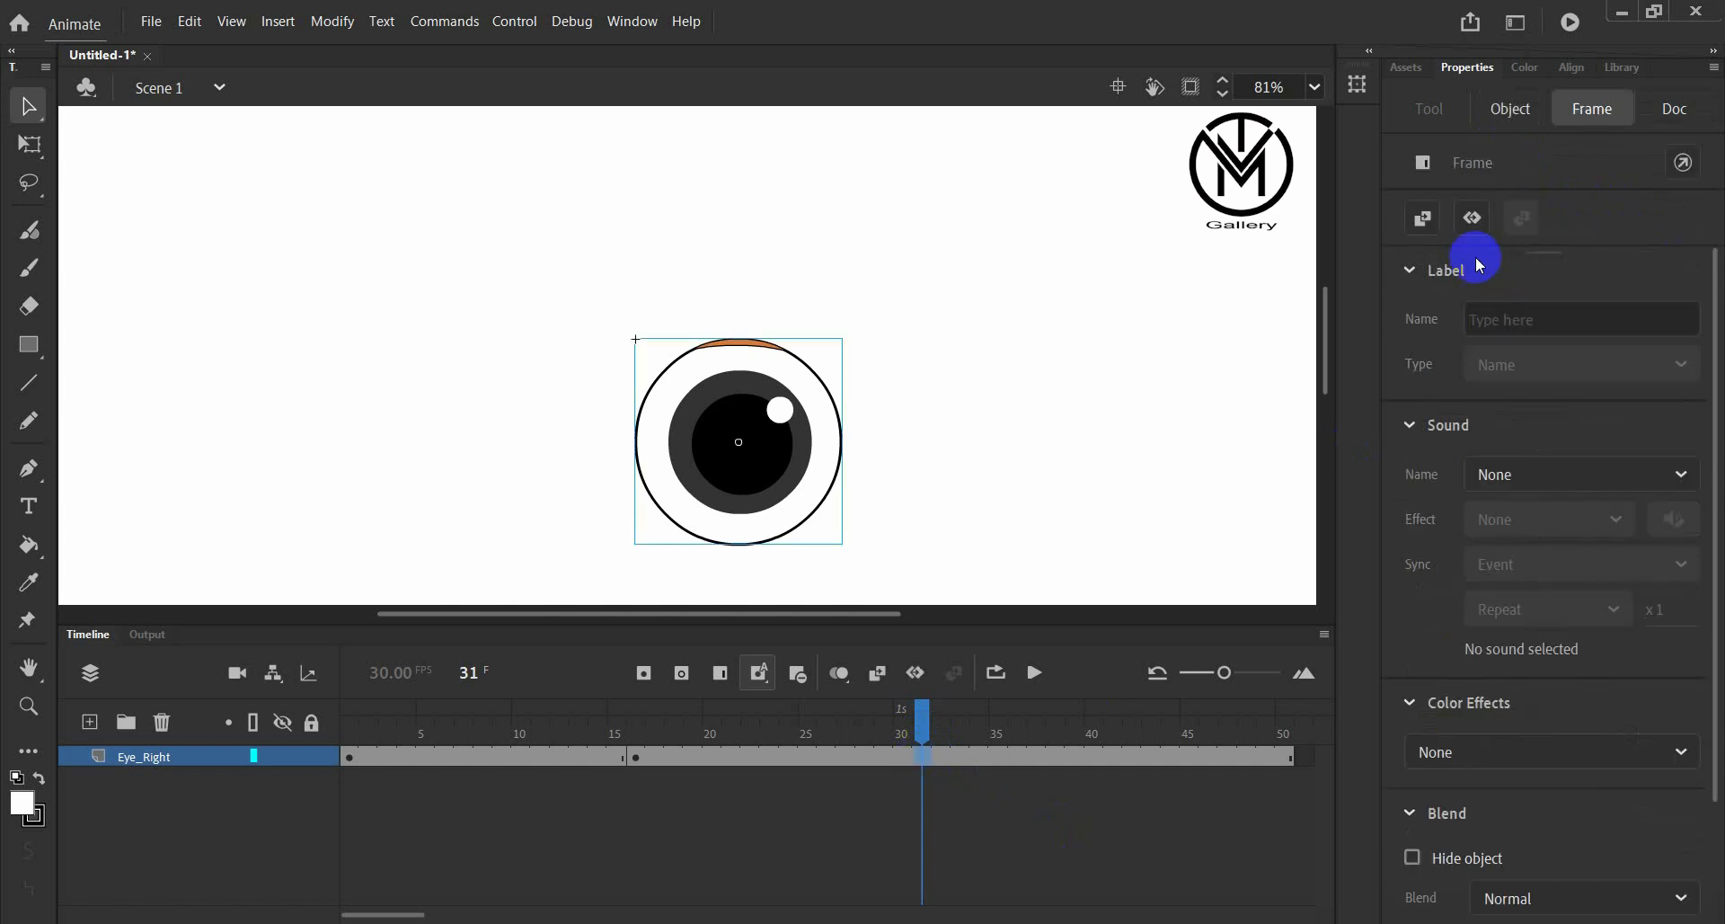
left_click(1509, 110)
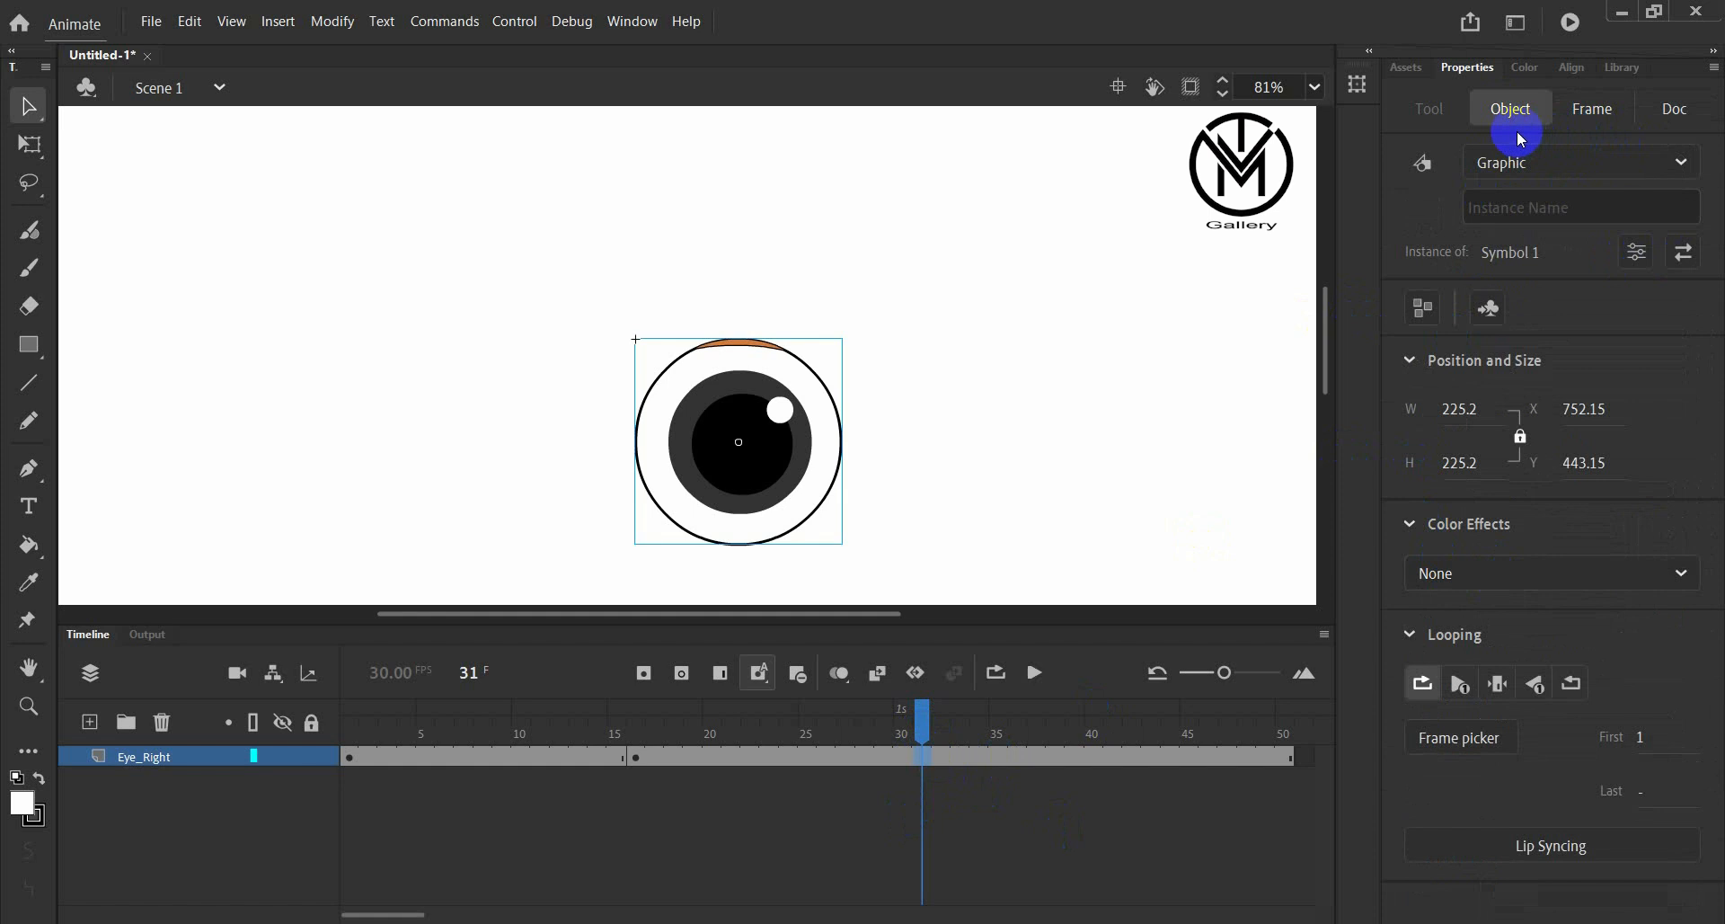
left_click(1498, 685)
left_click_drag(944, 719, 375, 735)
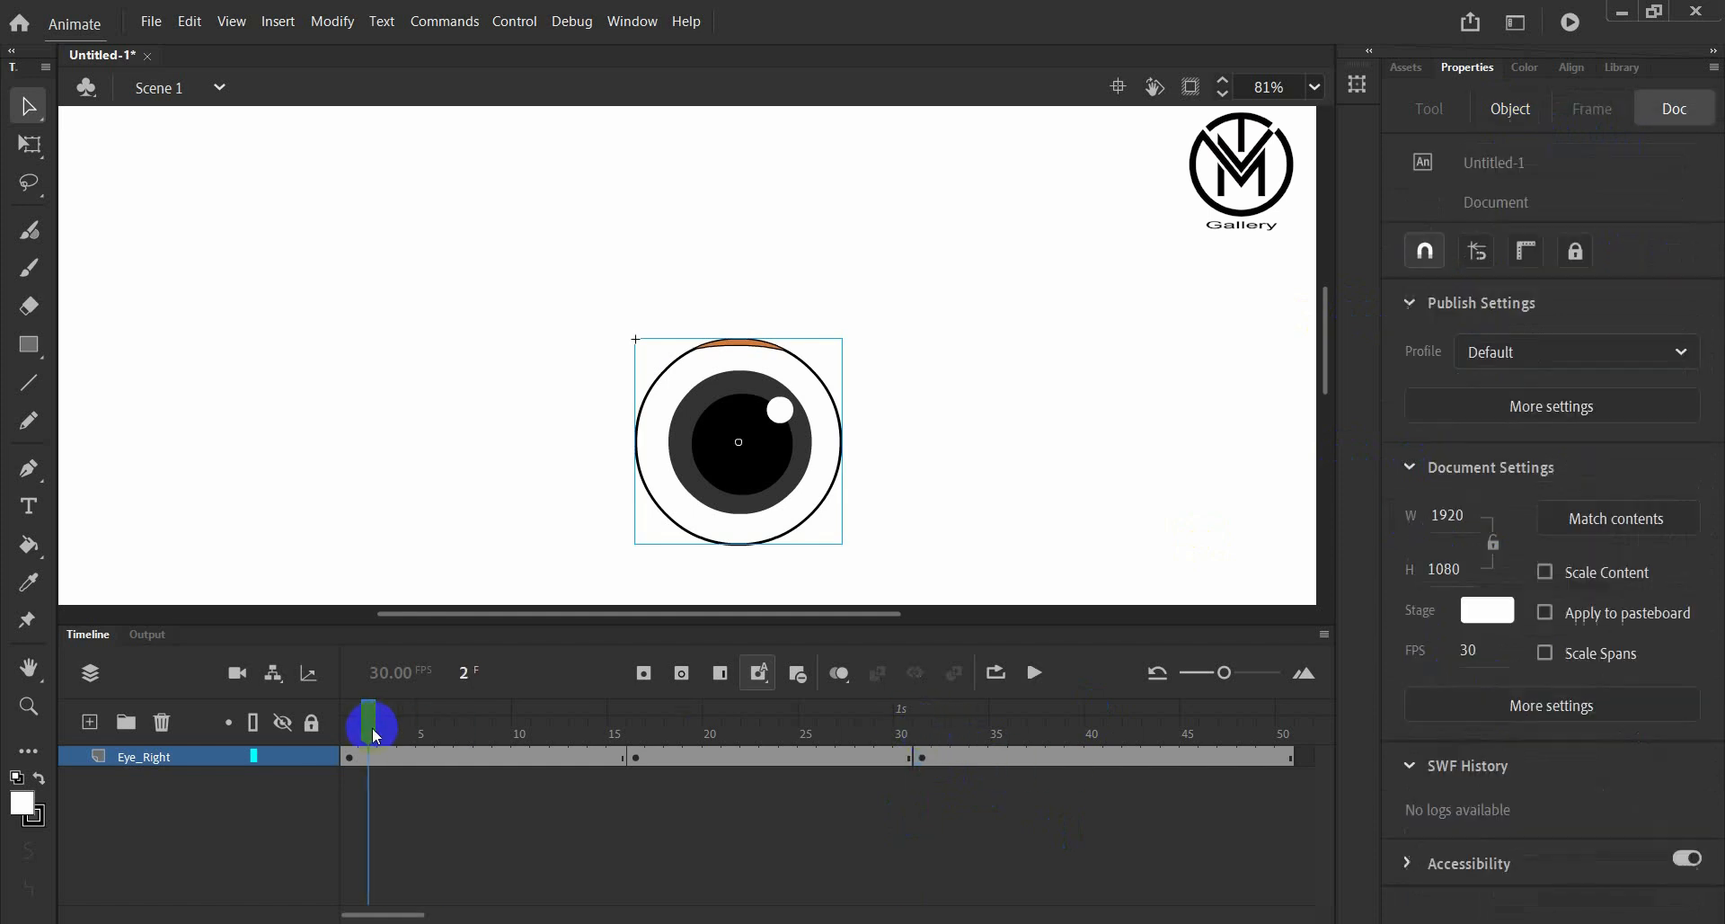
Play the Scene 1 animation several times to check the timed blink and return to frame 1
left_click(1035, 672)
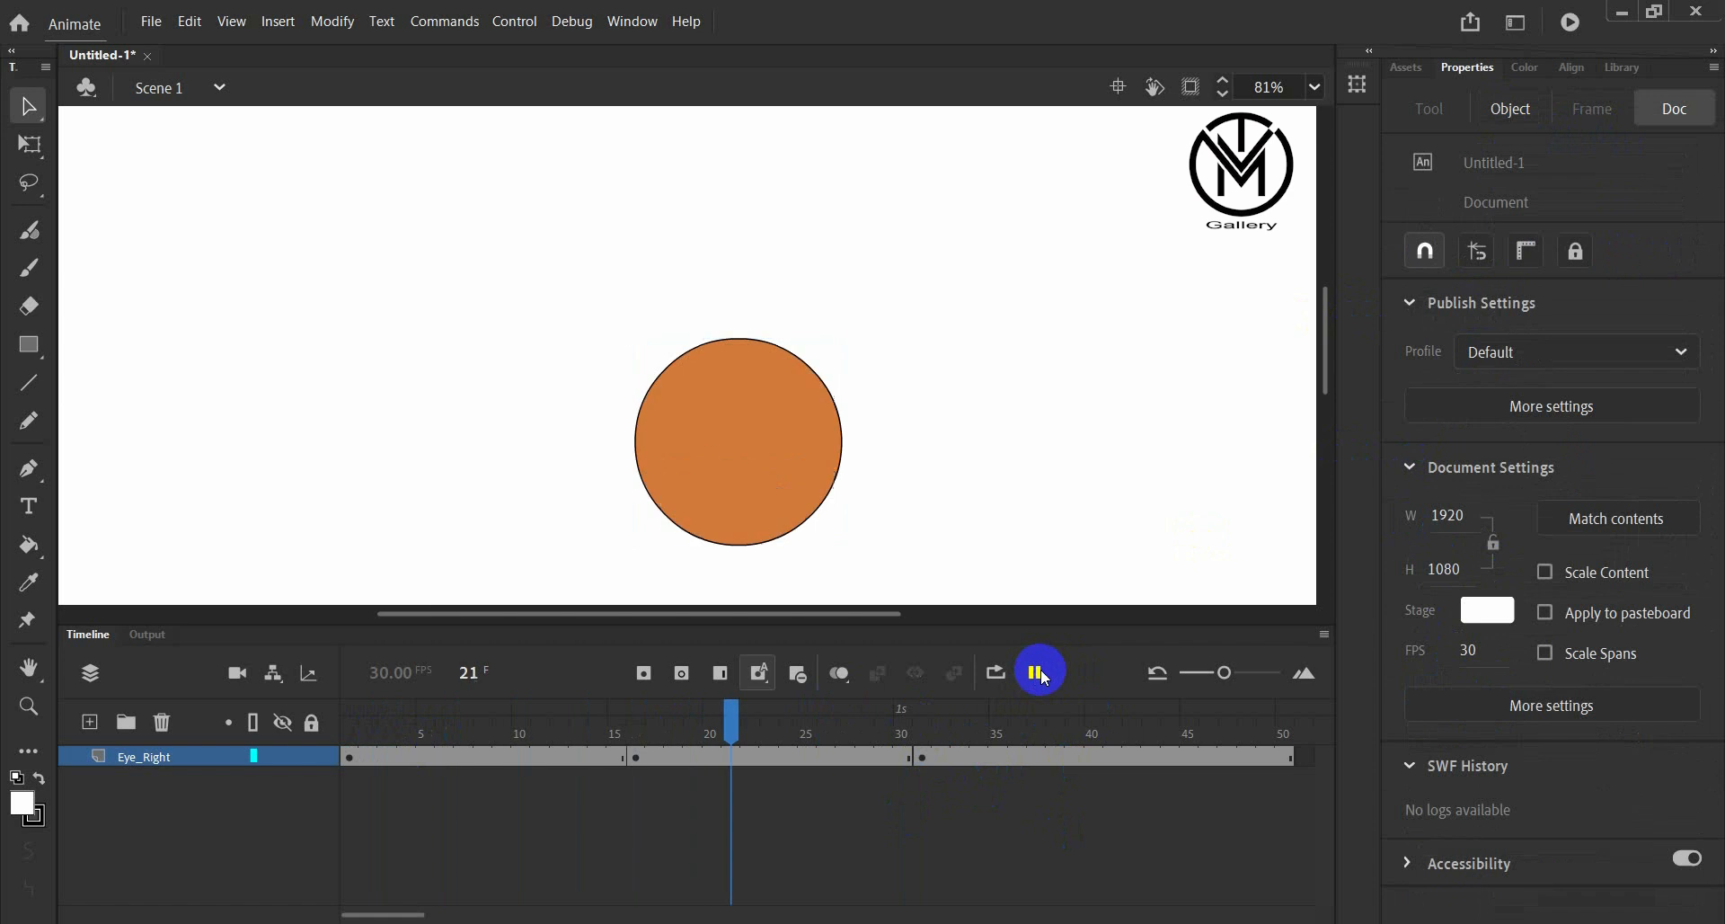
left_click(1038, 673)
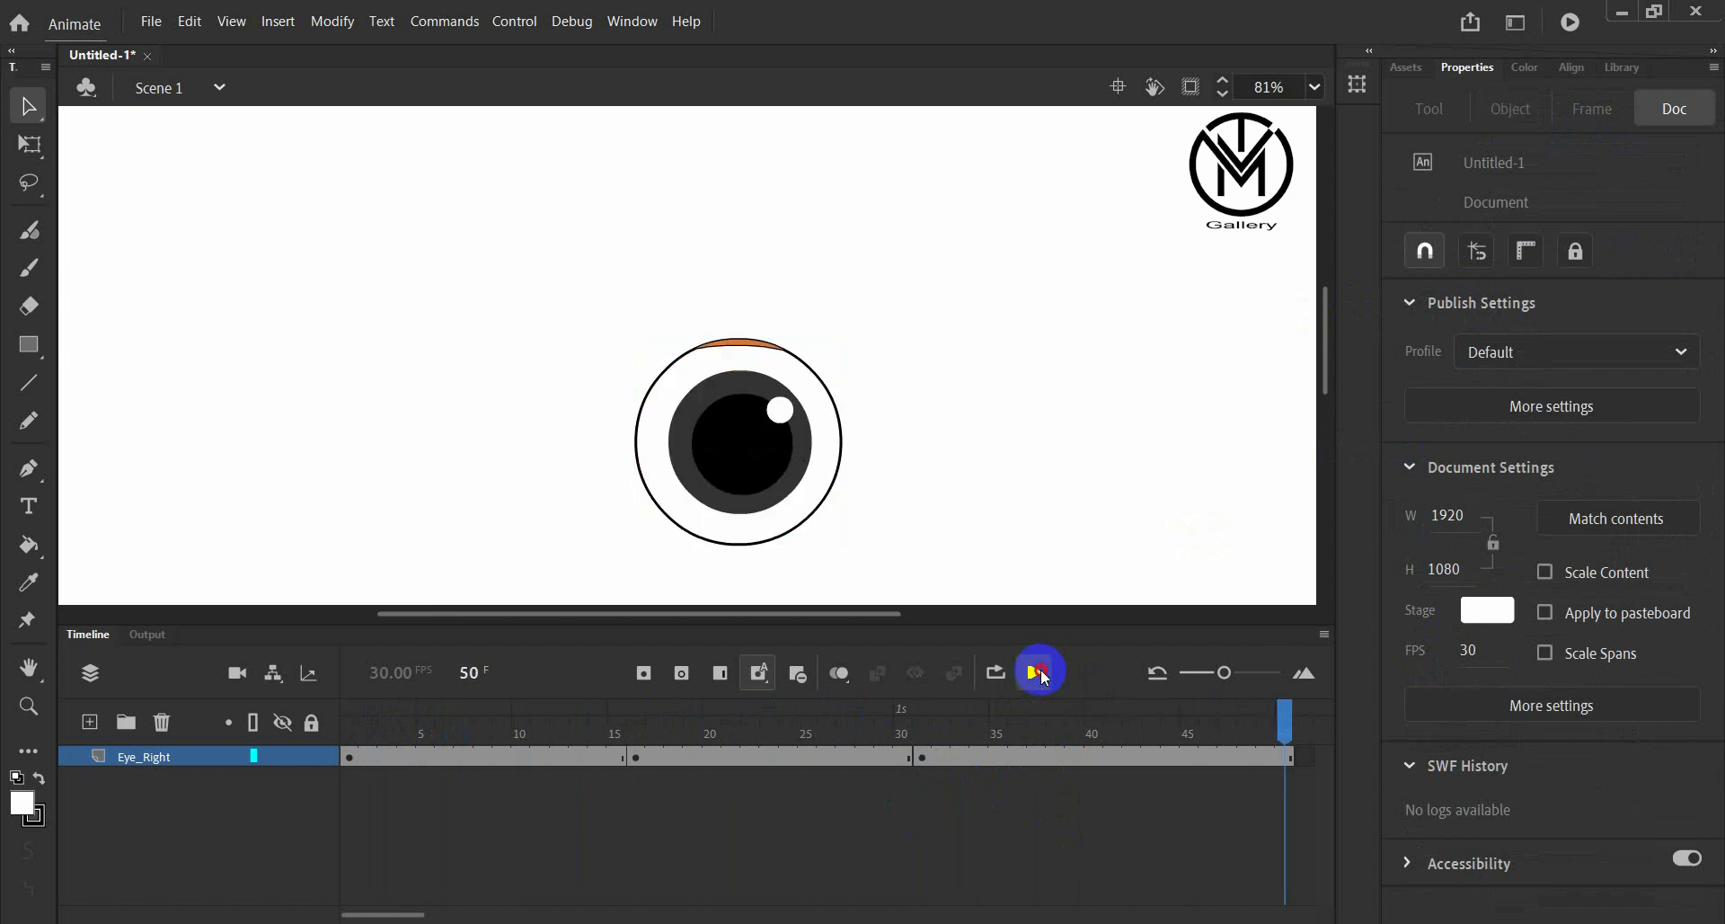
left_click(1038, 673)
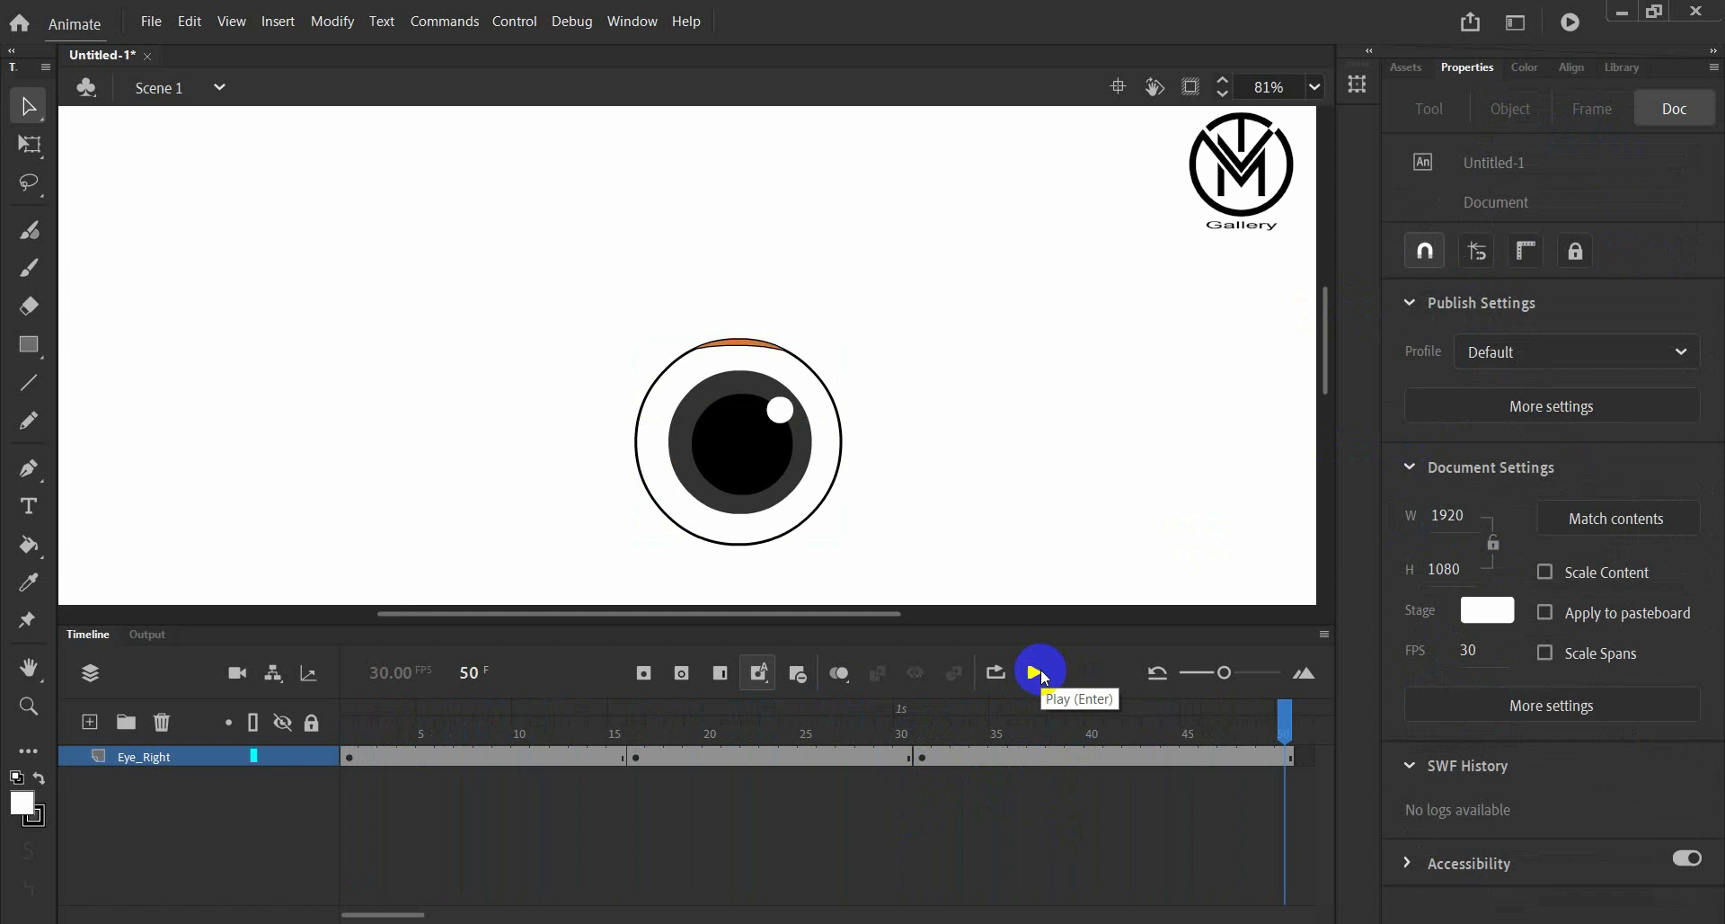
left_click(1037, 673)
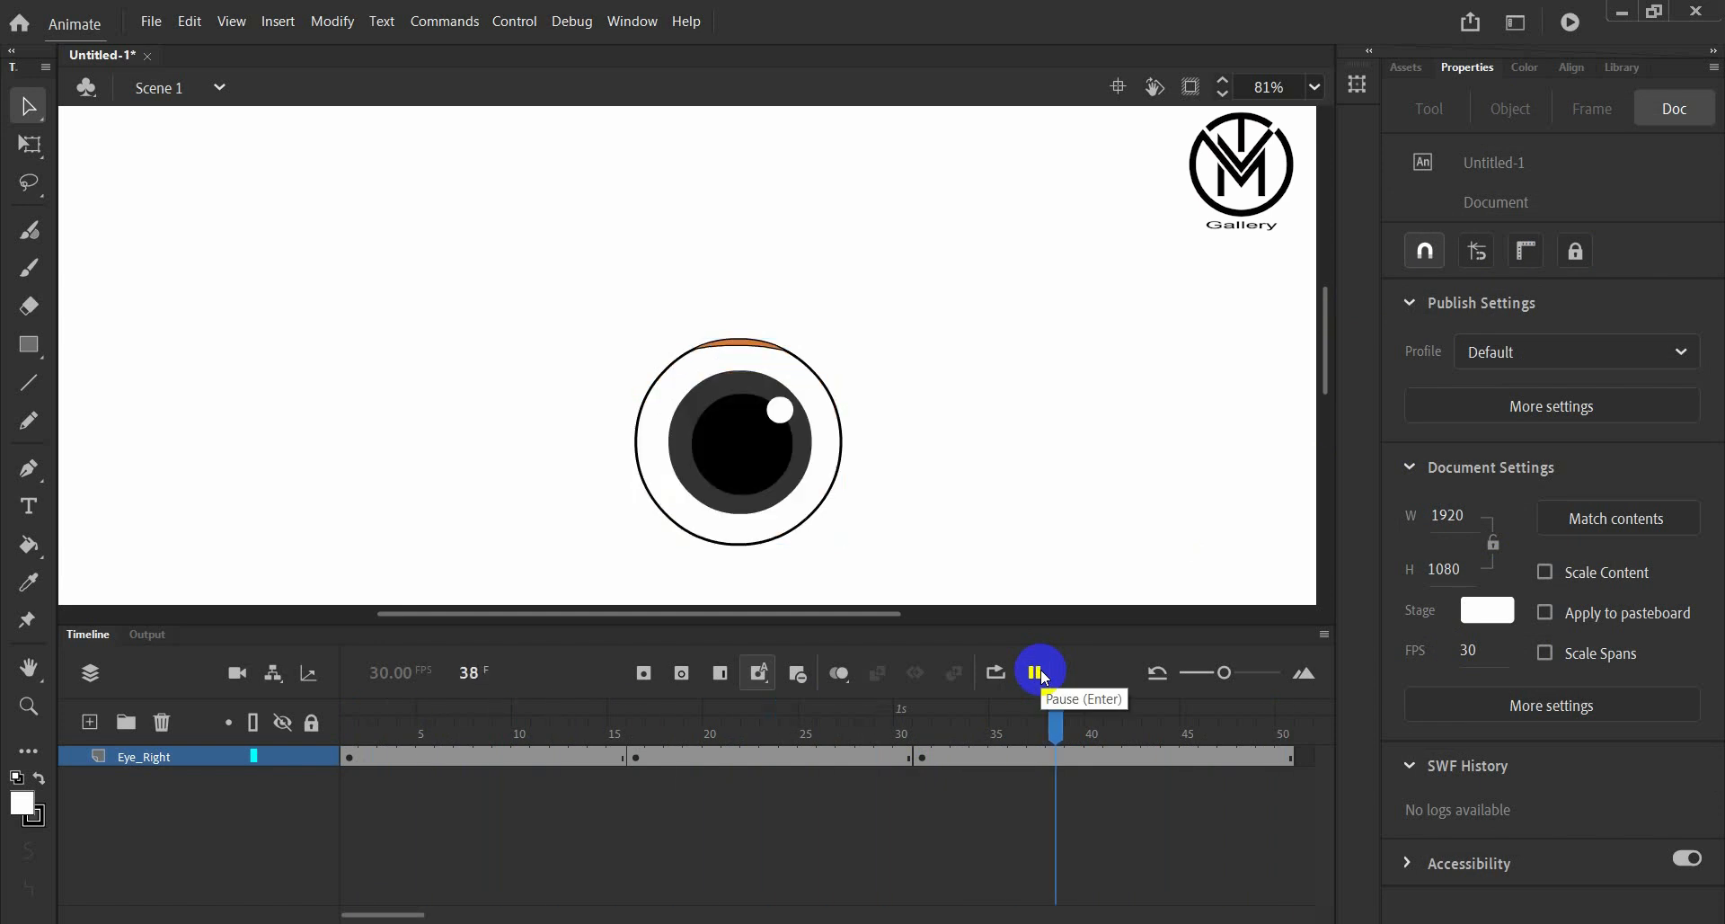
left_click_drag(1230, 723, 348, 723)
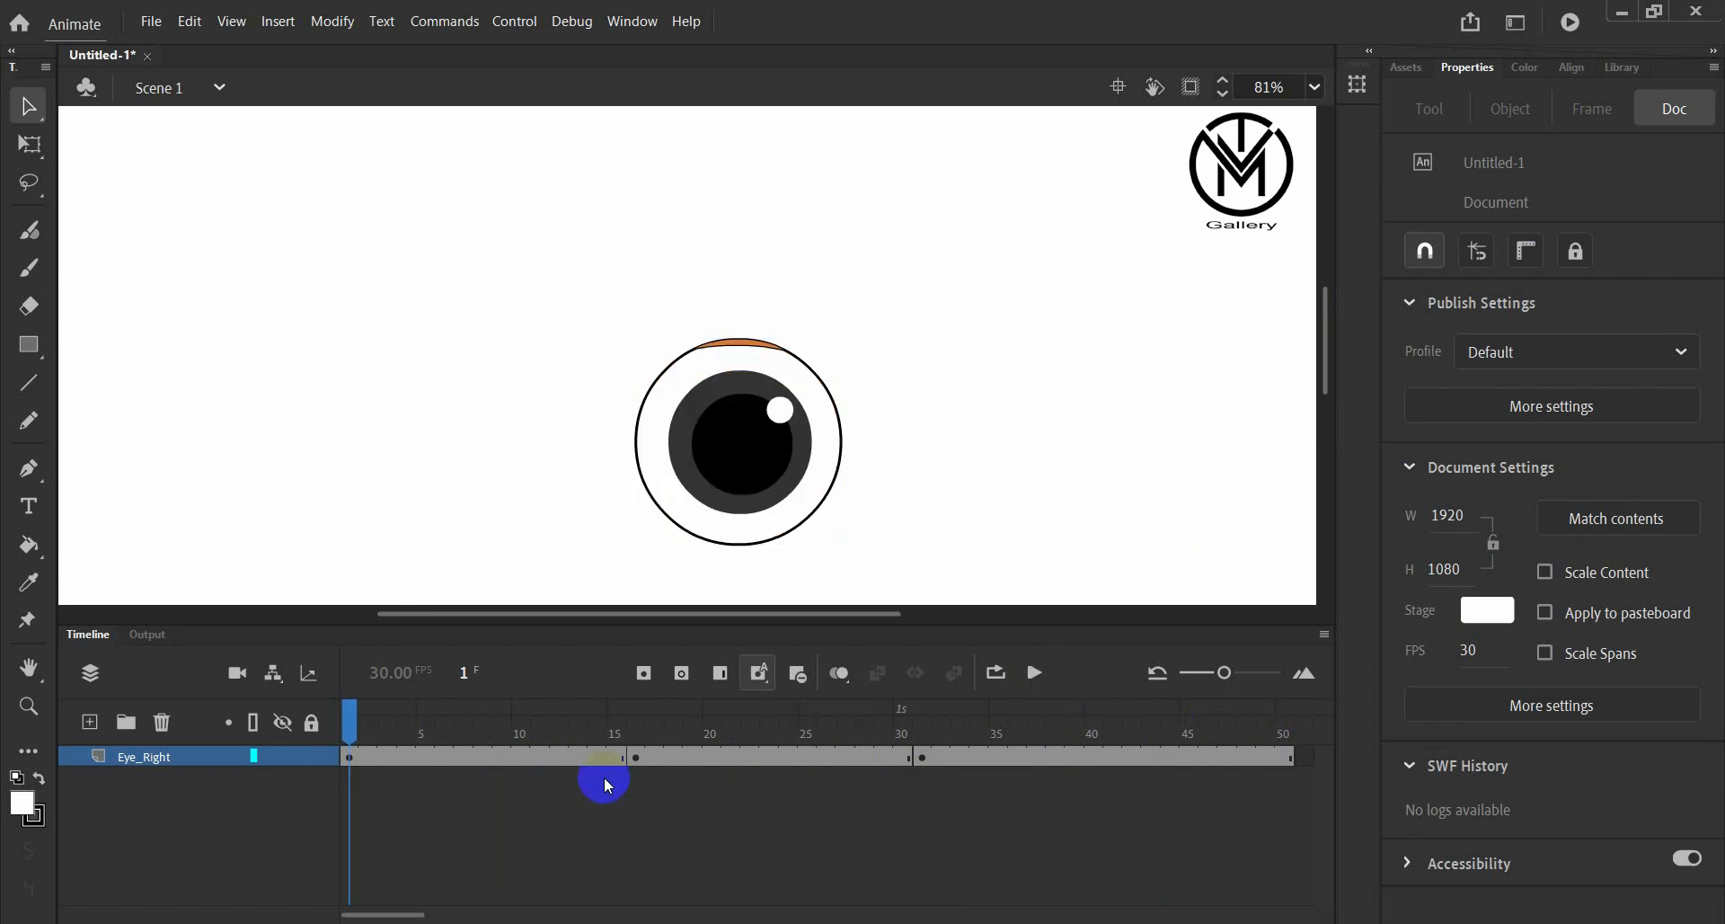
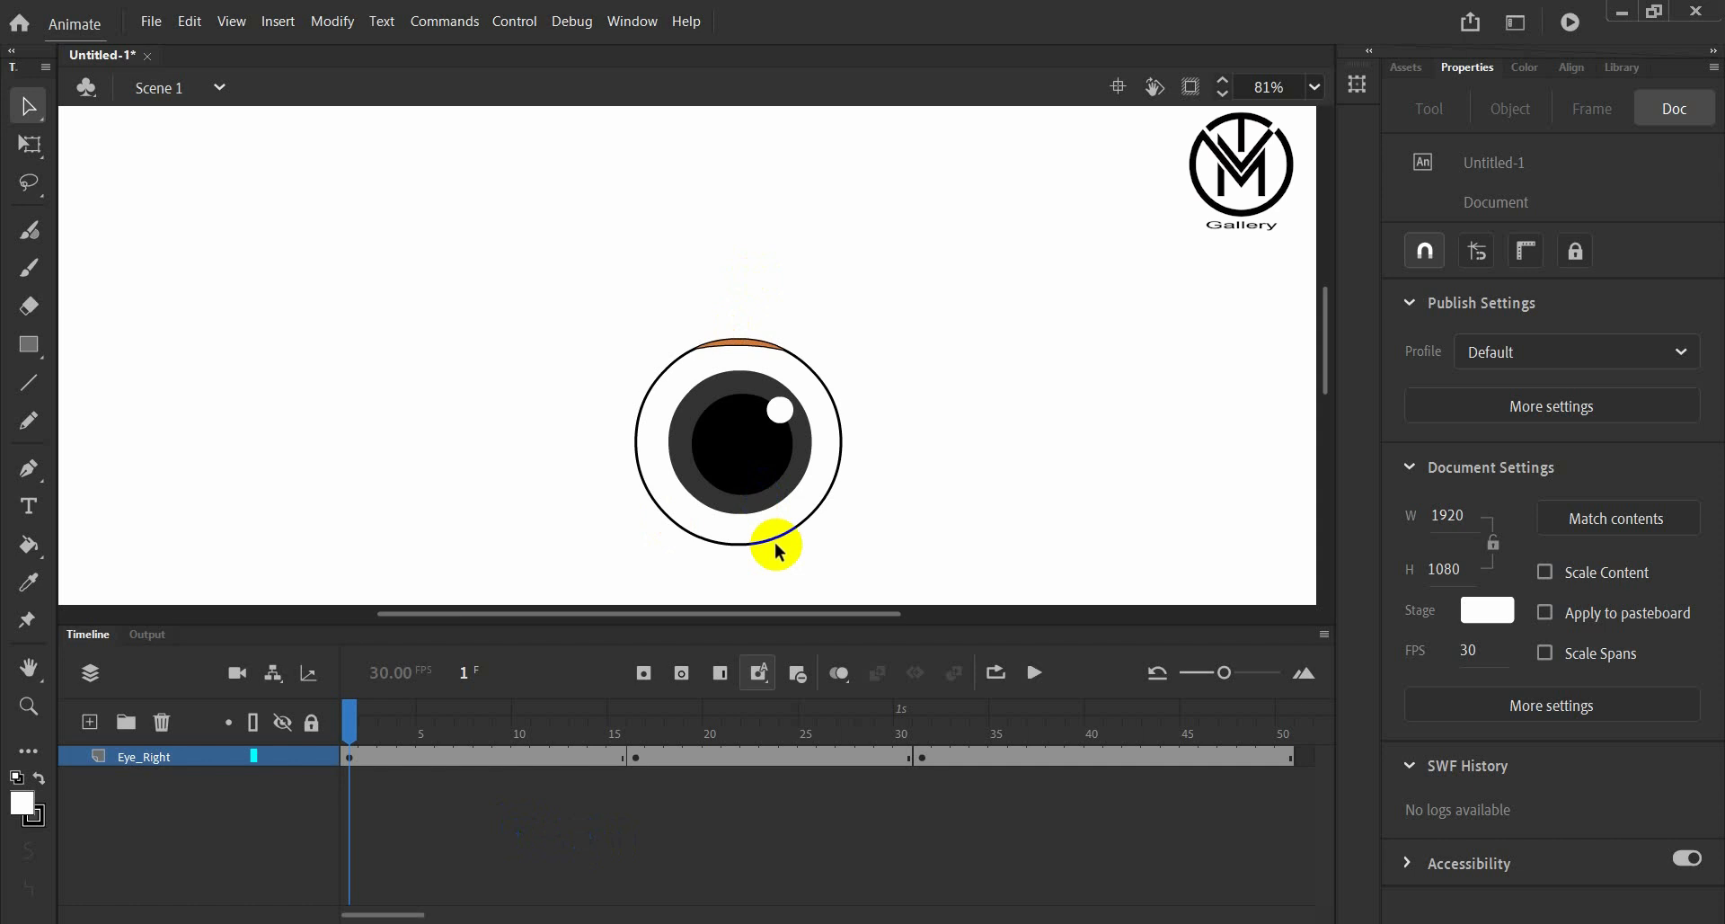
Open the eye symbol for editing, then create a new Full HD document of 1,920 x 1,080
double_click(770, 470)
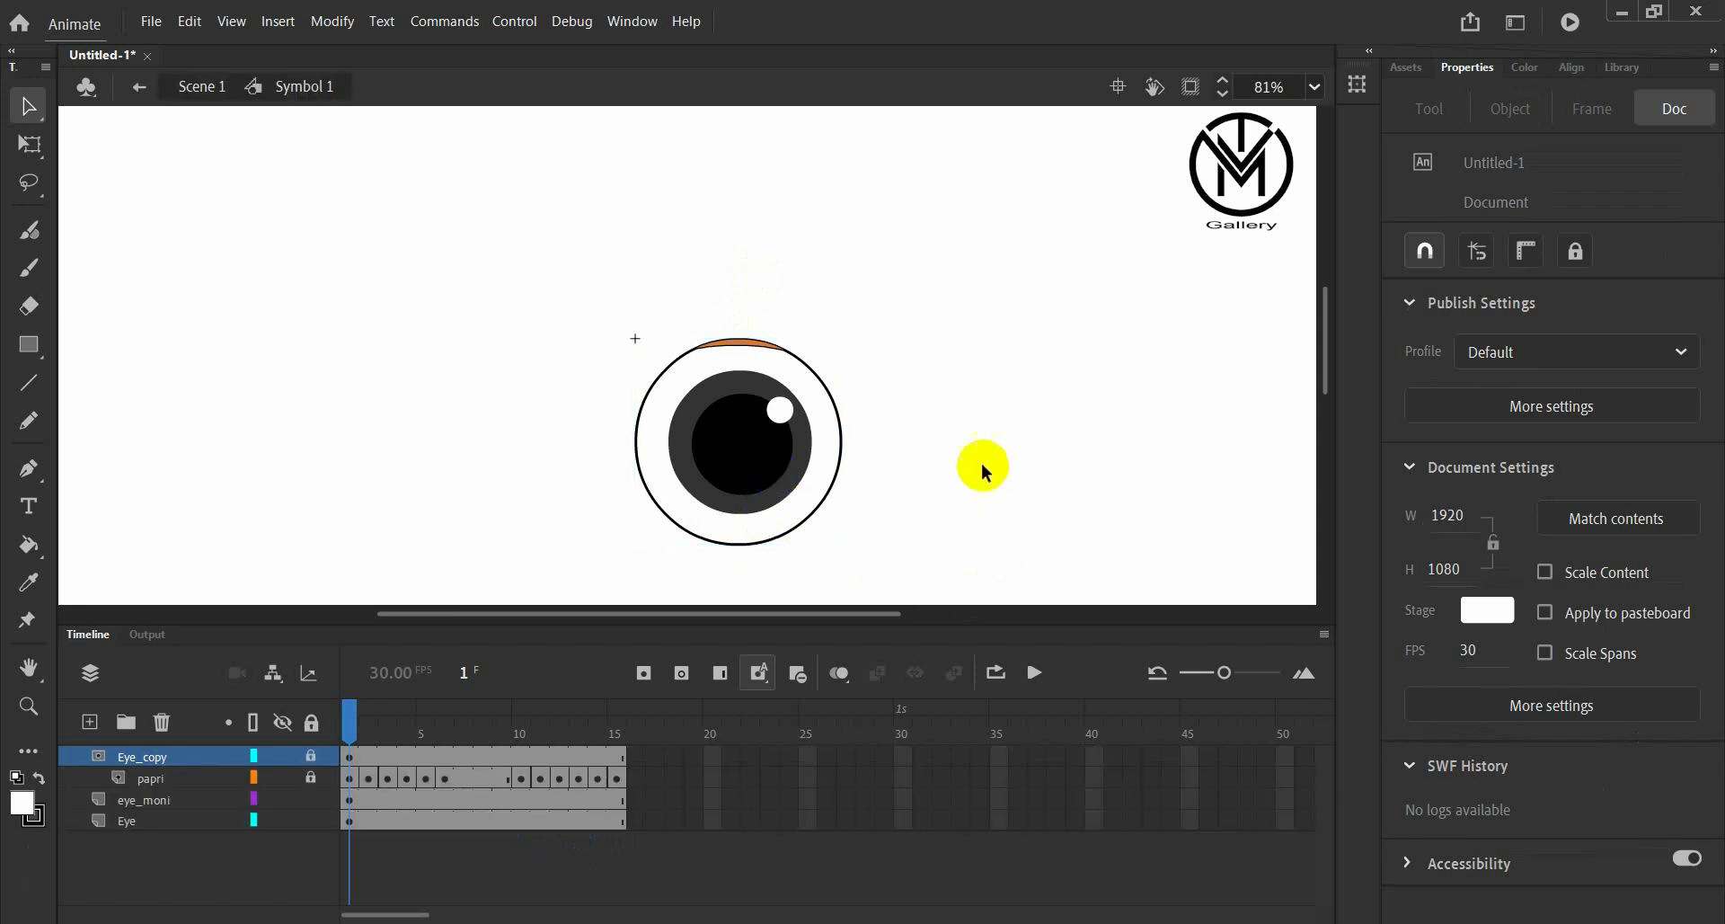
left_click(149, 22)
left_click(181, 46)
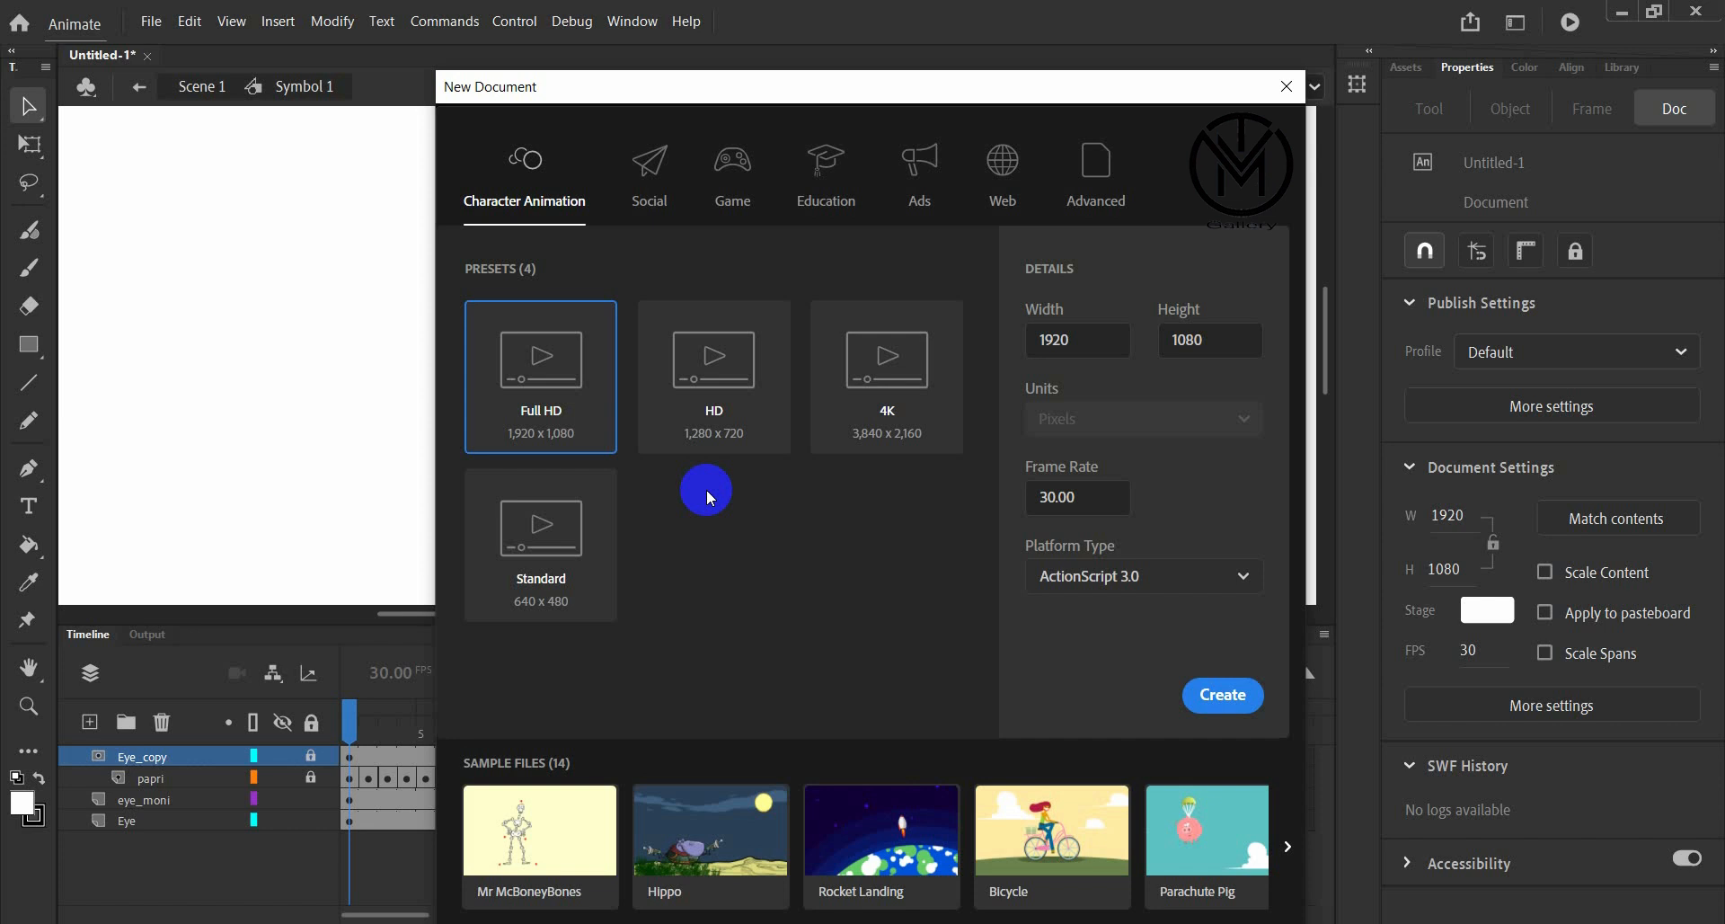
double_click(542, 389)
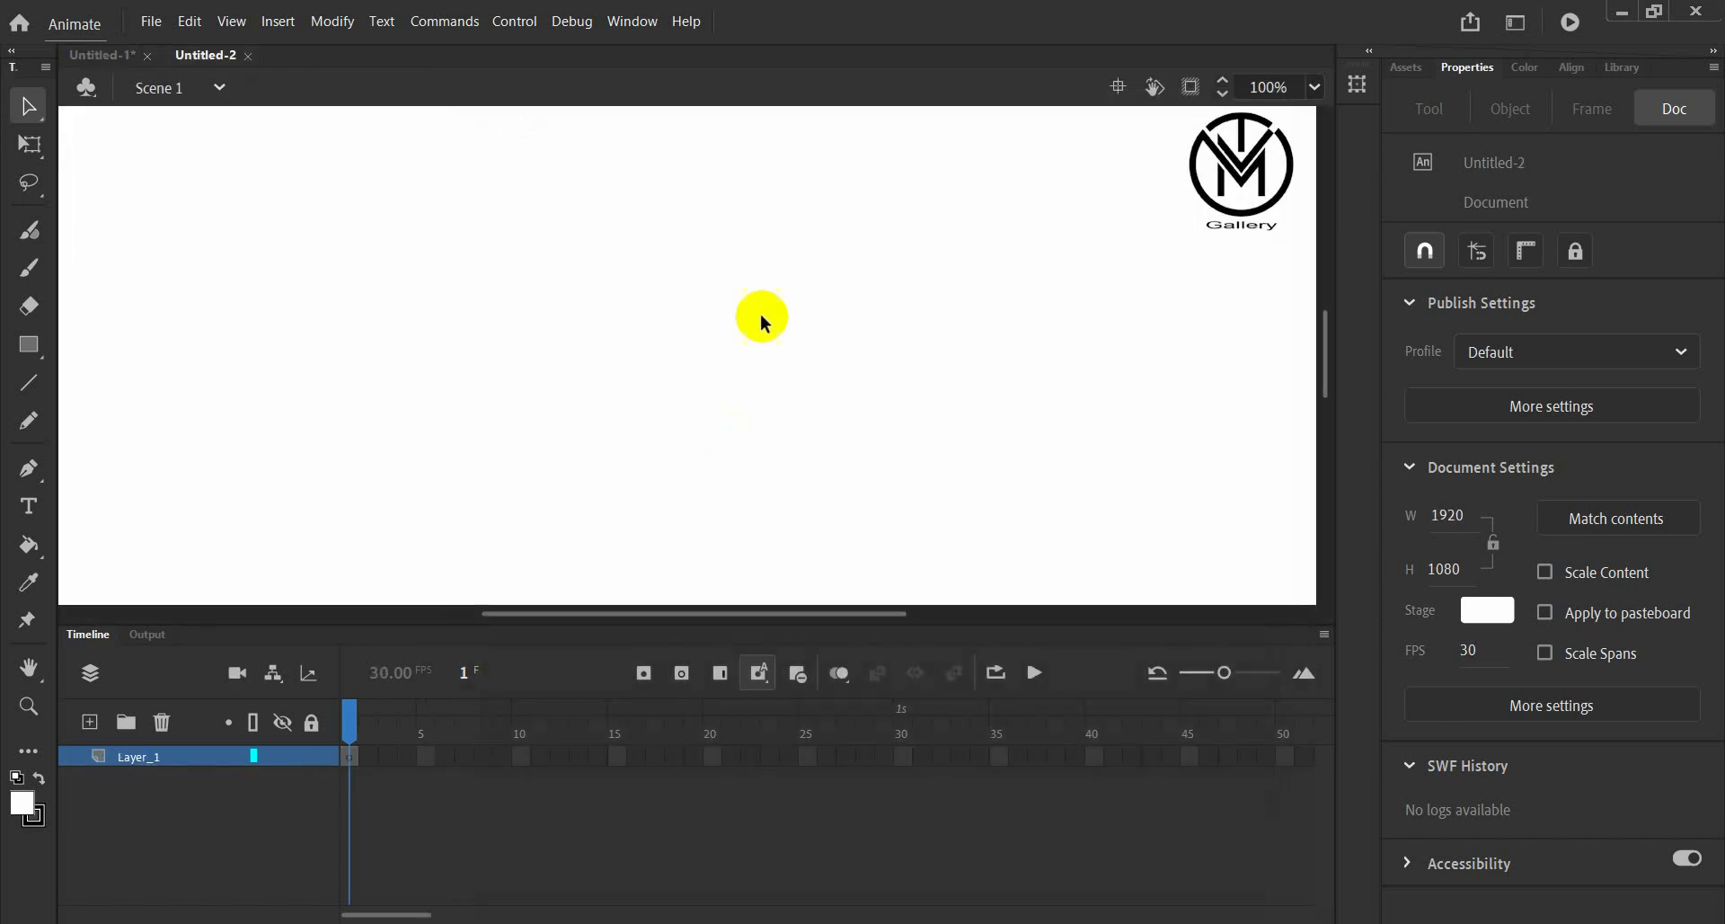
Draw a white circle about 400 px wide with a black outline near the middle of the stage using the Oval tool
left_click(1315, 86)
left_click(1334, 114)
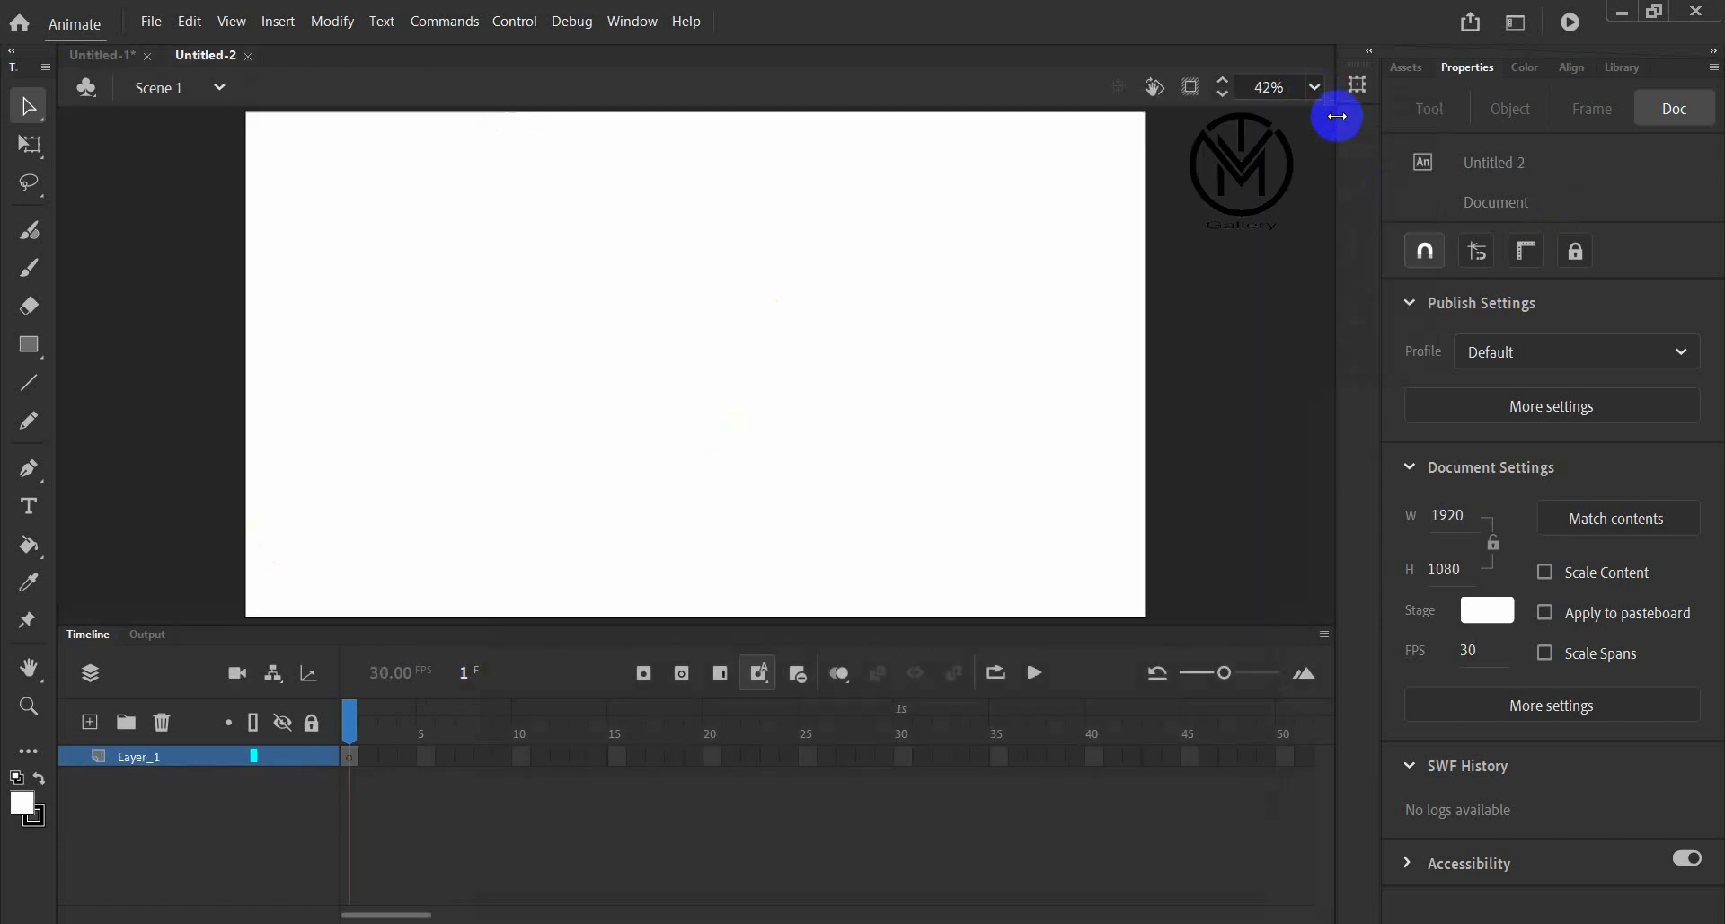
left_click_drag(47, 354, 110, 416)
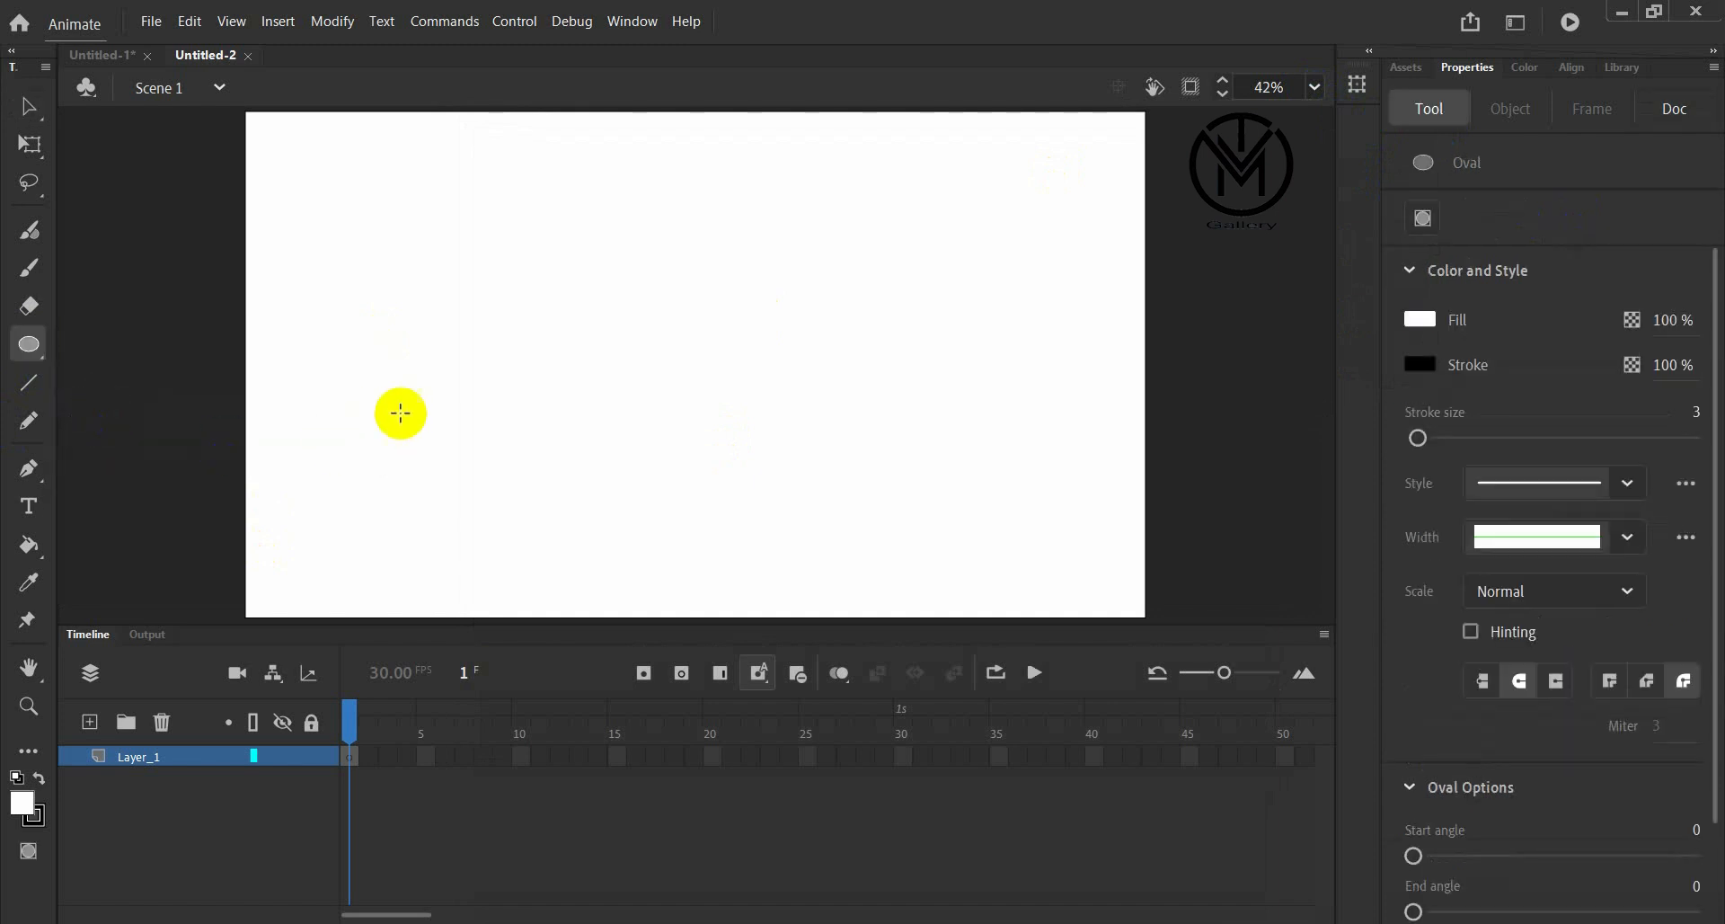
left_click_drag(550, 266, 738, 396)
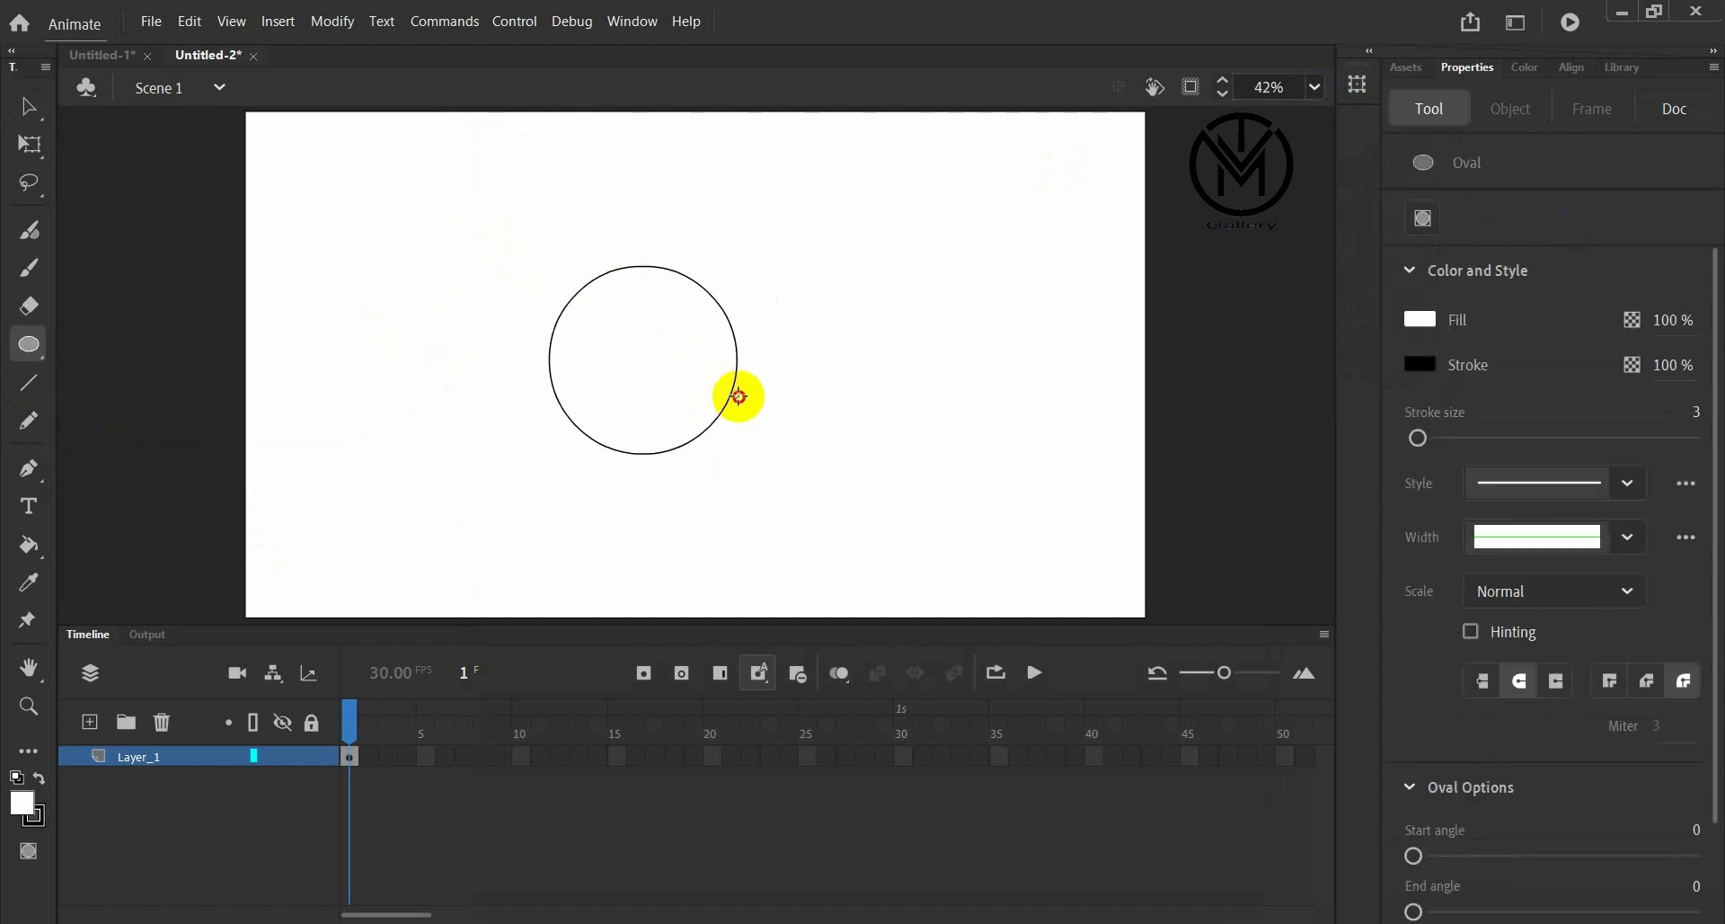
left_click(28, 106)
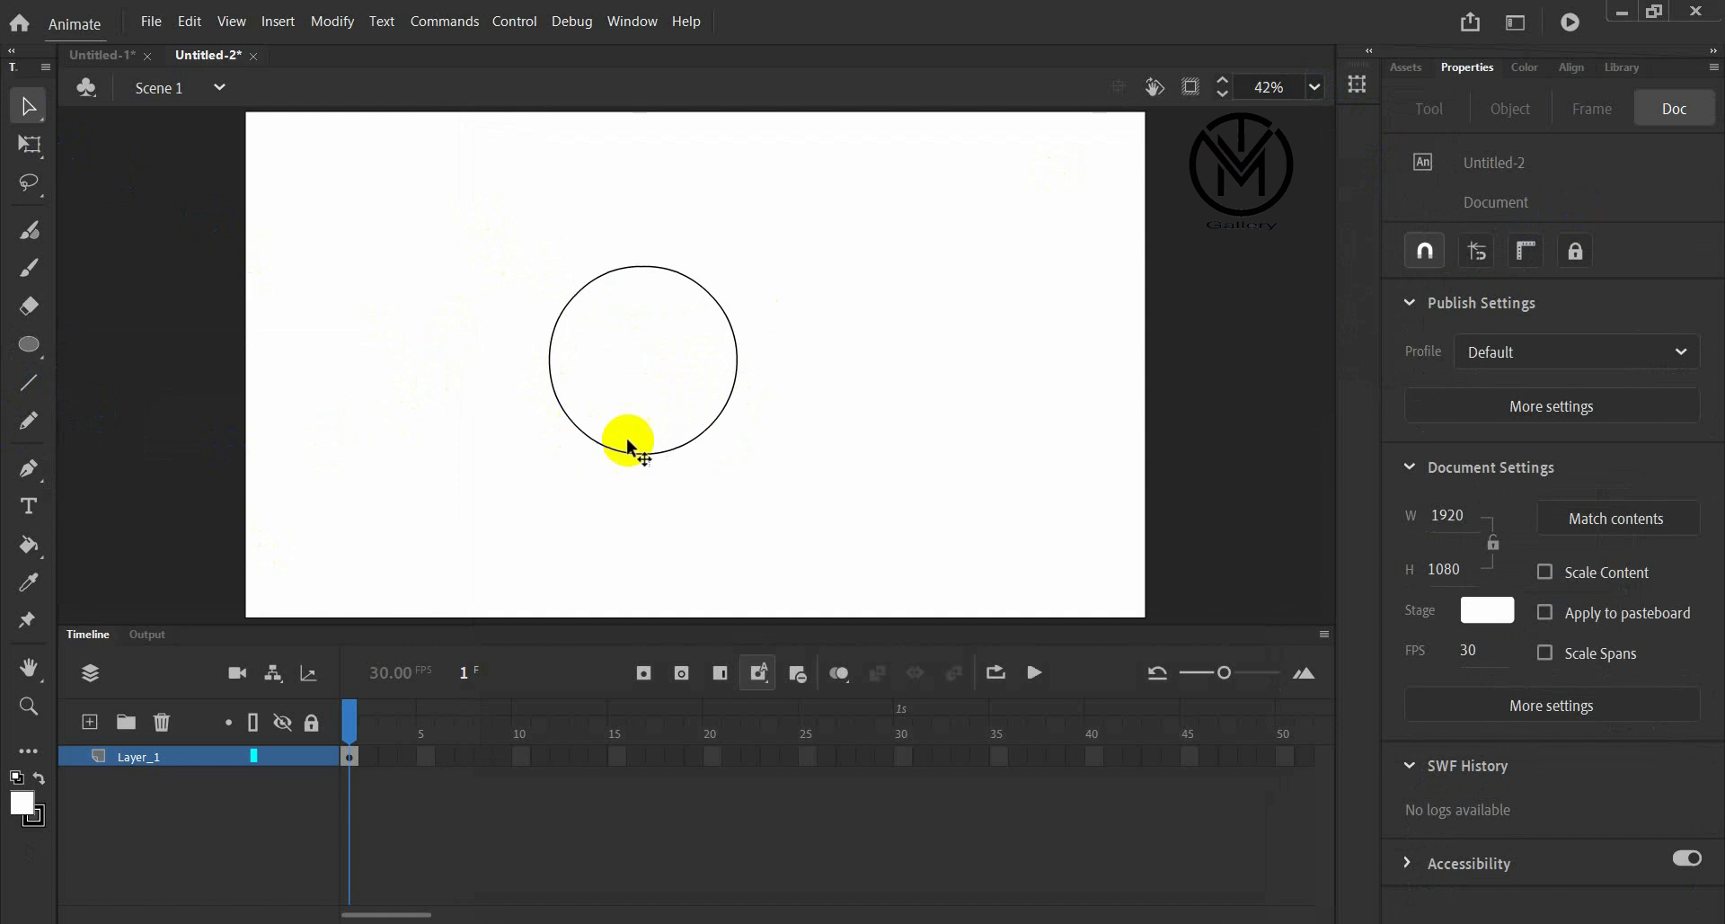
Set the circle outline's stroke size to 4 and check the whole shape
left_click(731, 385)
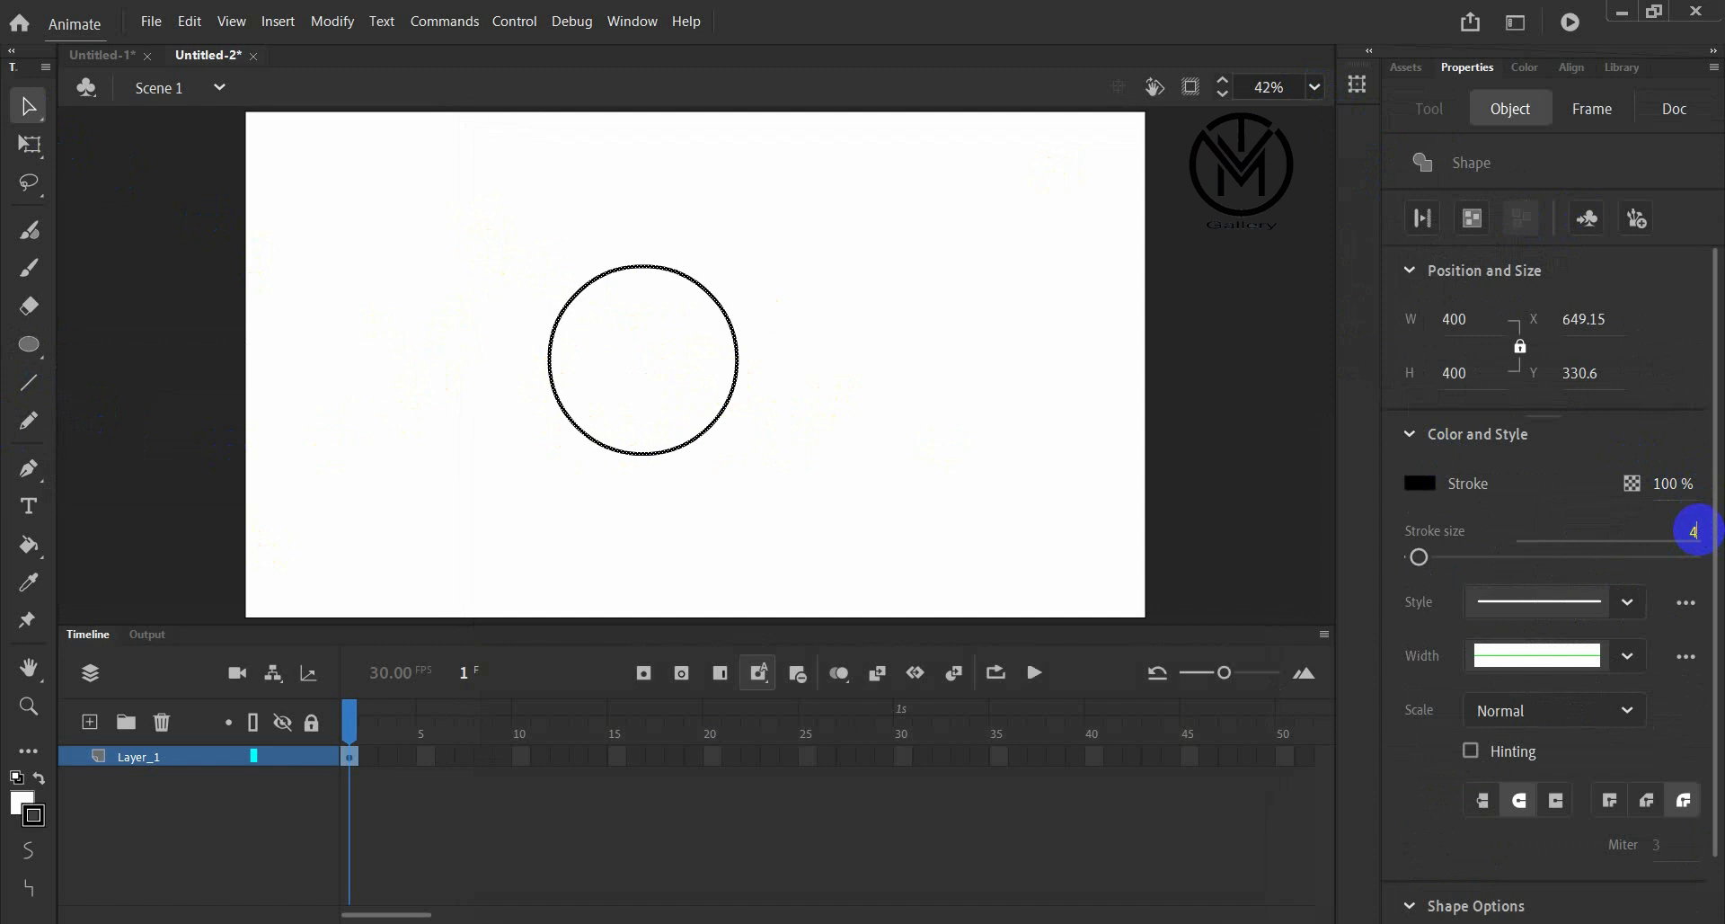
left_click(1692, 532)
left_click(1067, 510)
mouse_move(462, 224)
left_mouse_down()
mouse_move(674, 465)
mouse_move(710, 469)
left_mouse_up()
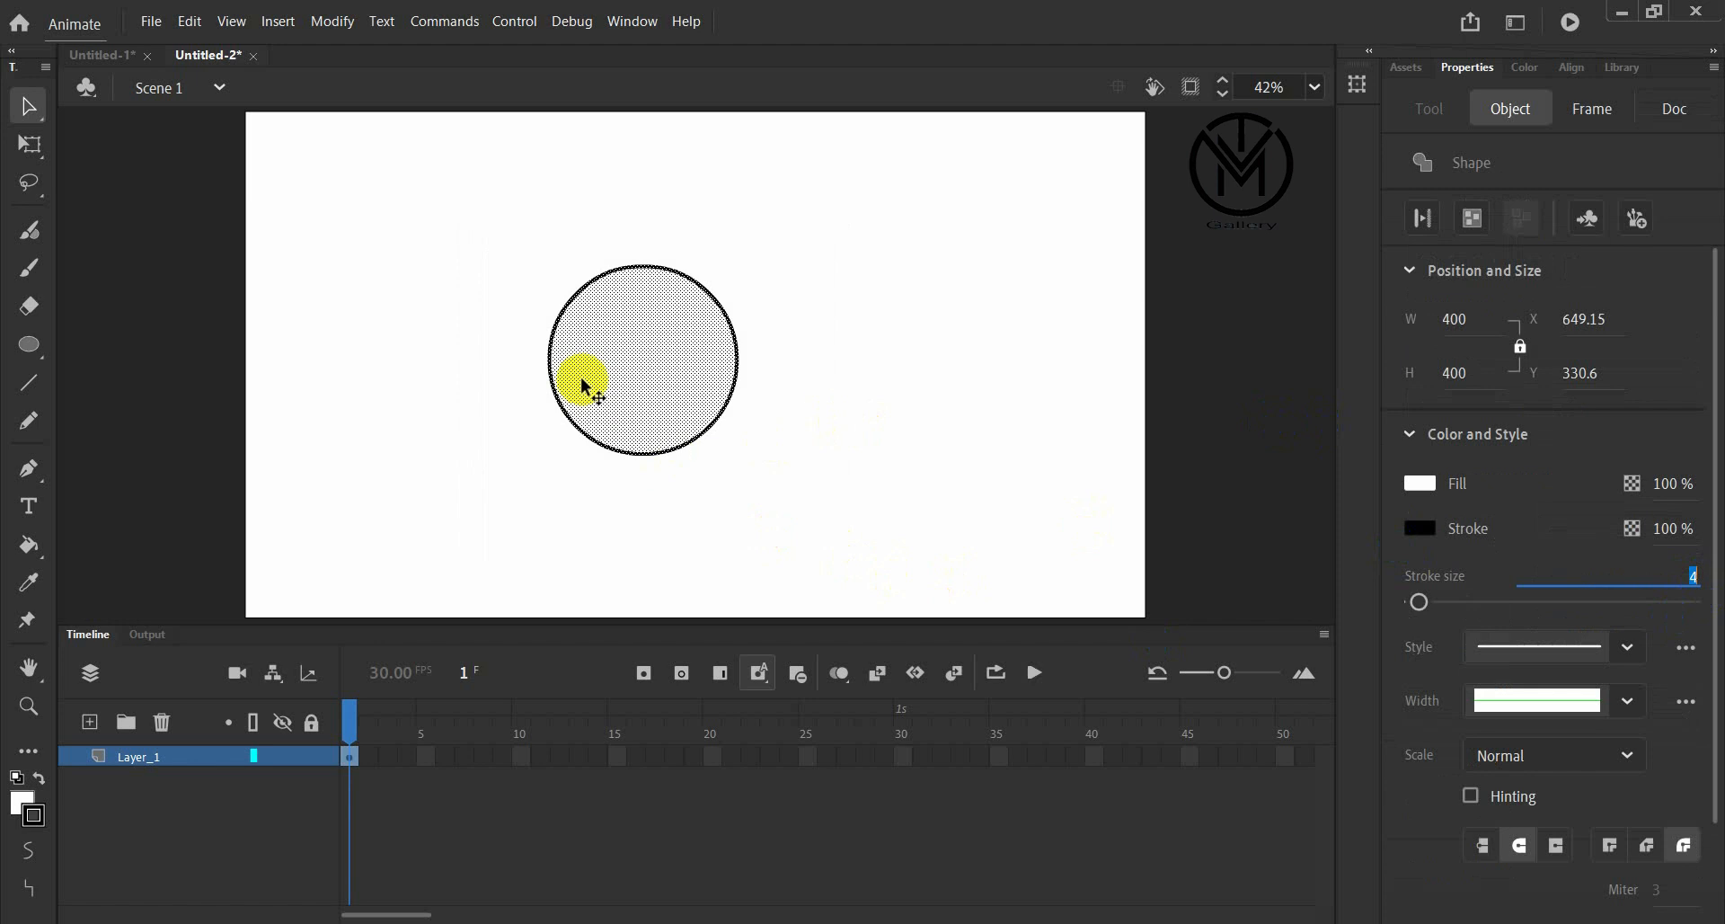
left_click(827, 413)
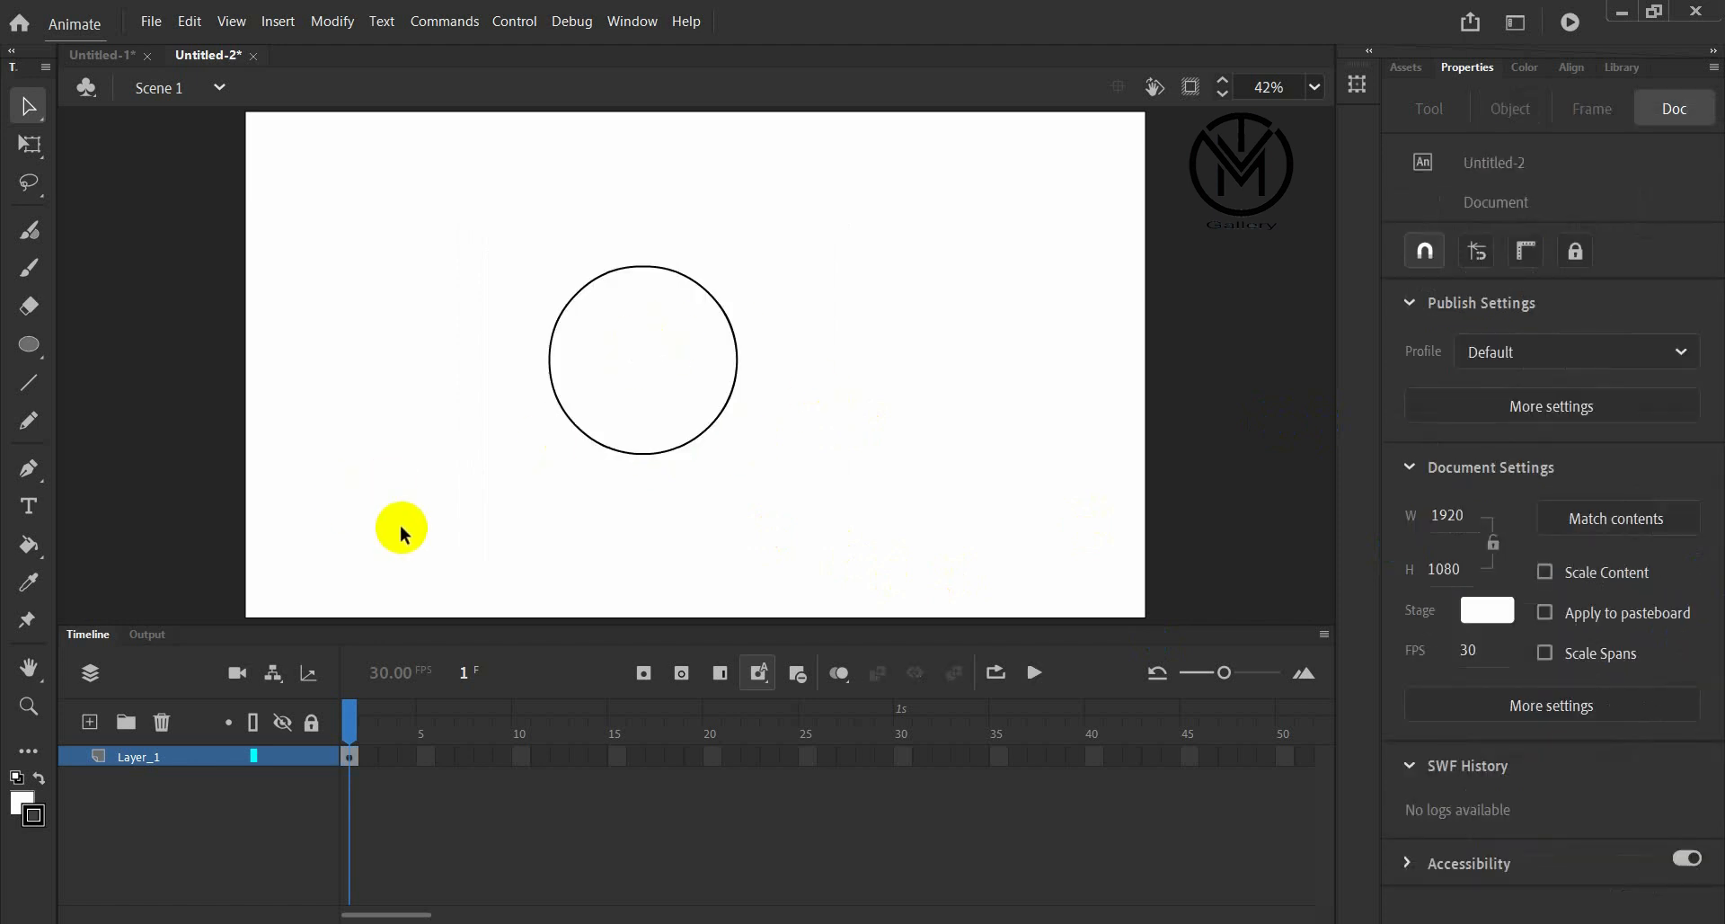
Convert the whole circle, fill and outline, to a graphic symbol named eye
double_click(638, 362)
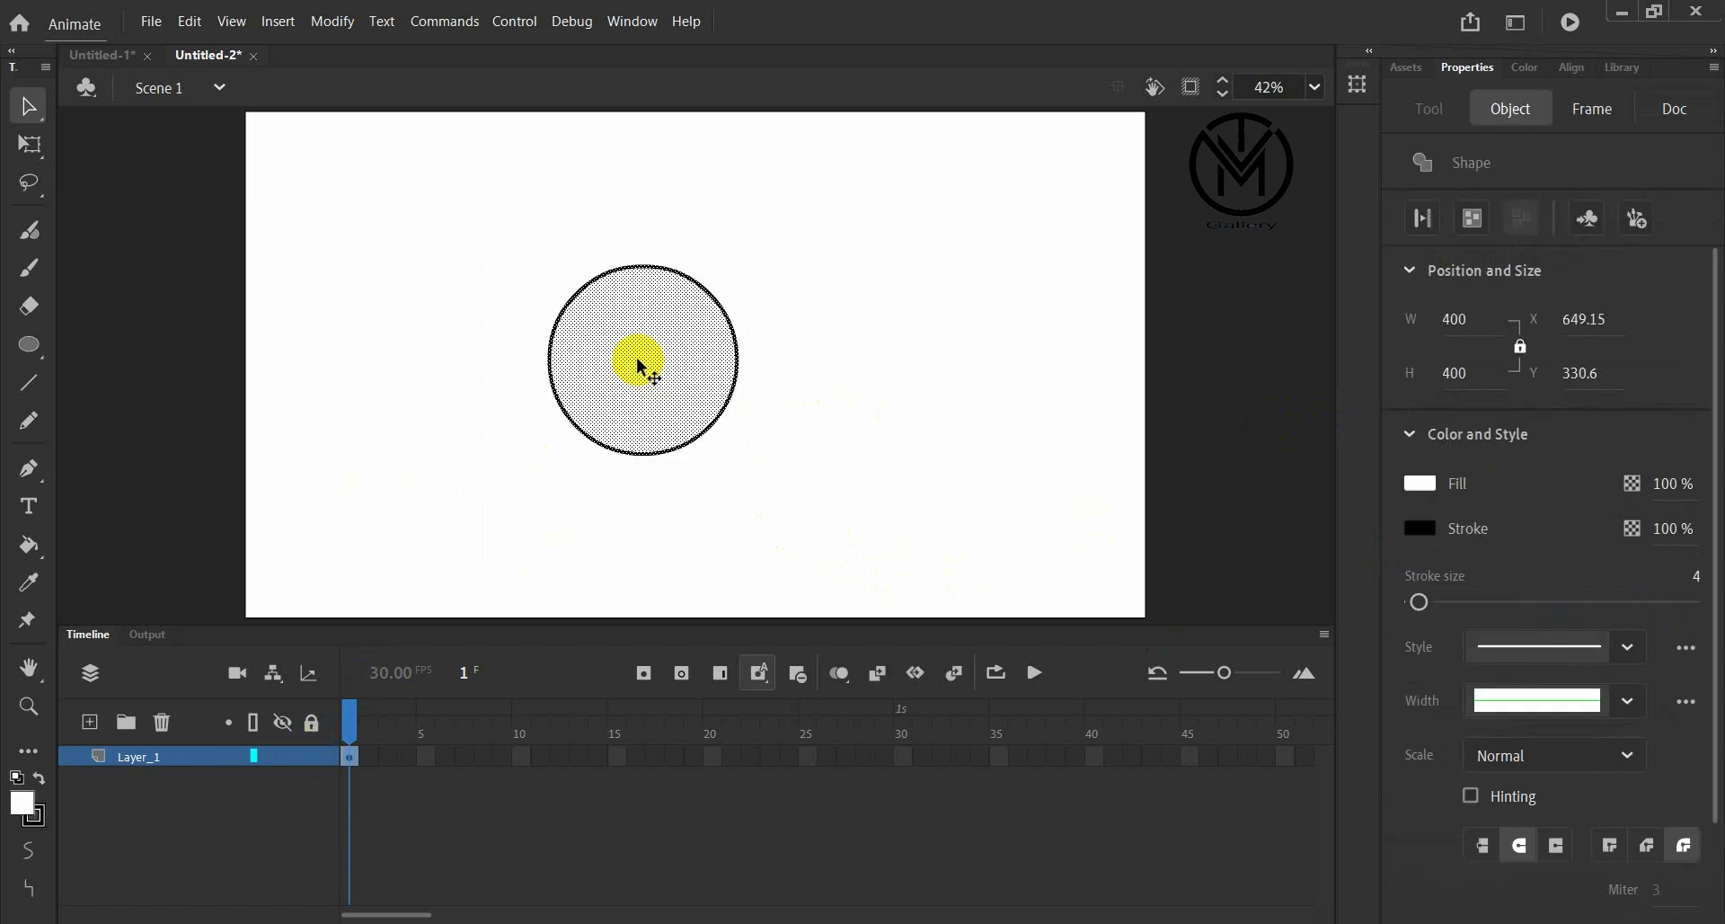
key("F8")
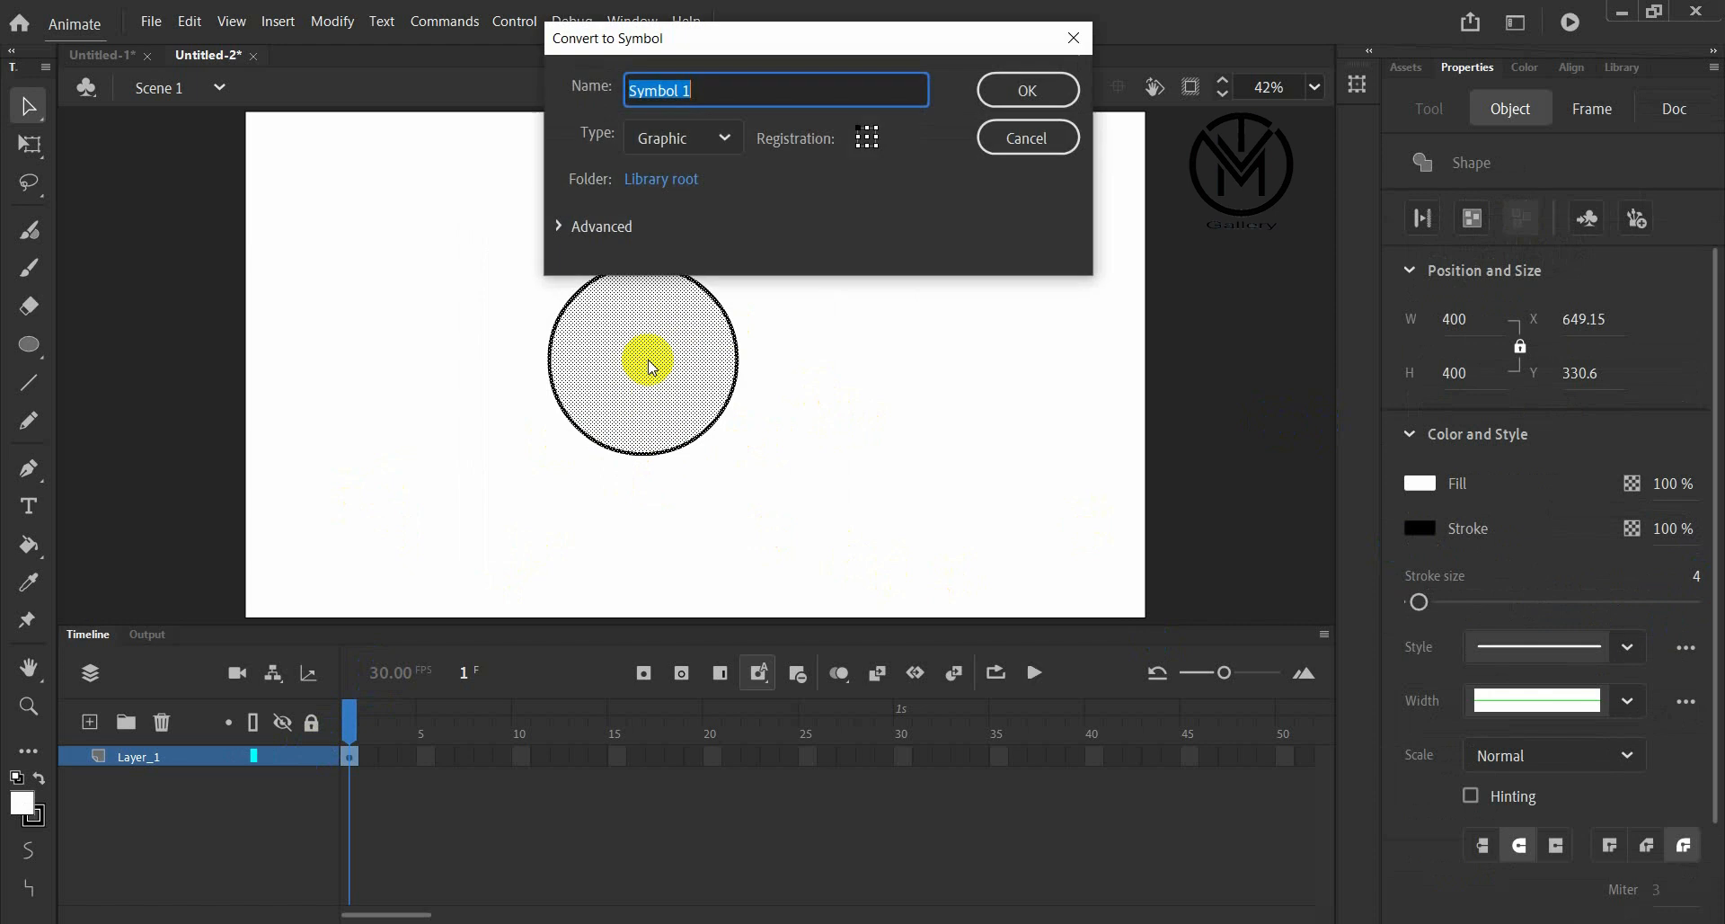
left_click_drag(714, 88, 604, 108)
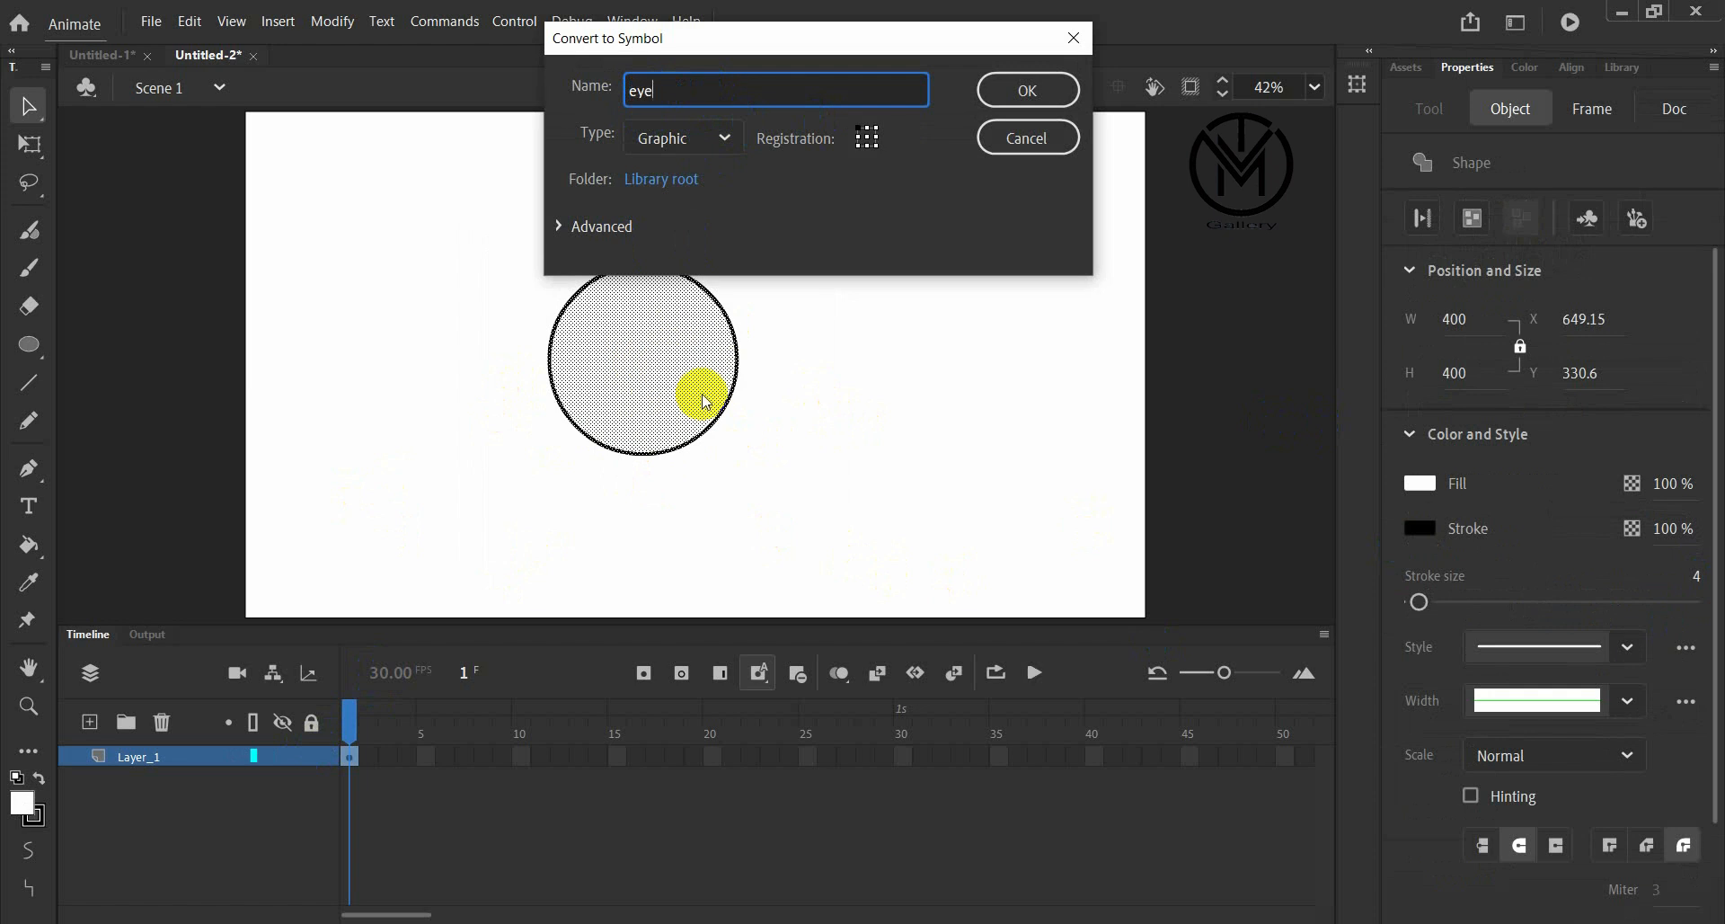
type("eye")
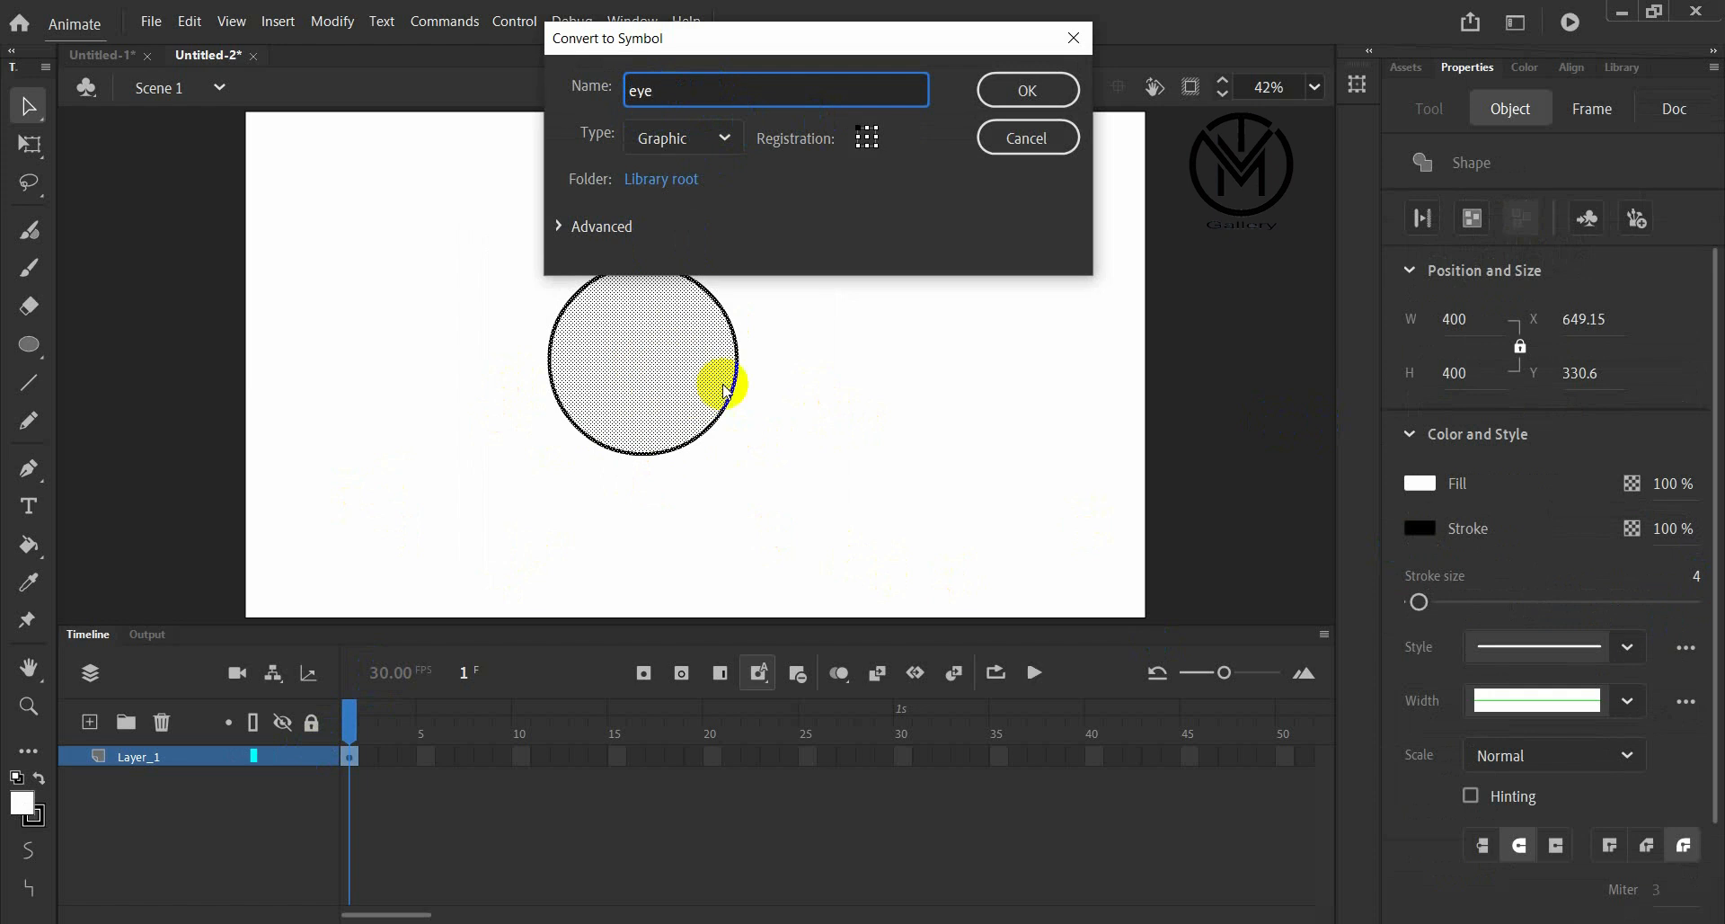
left_click_drag(664, 94, 600, 140)
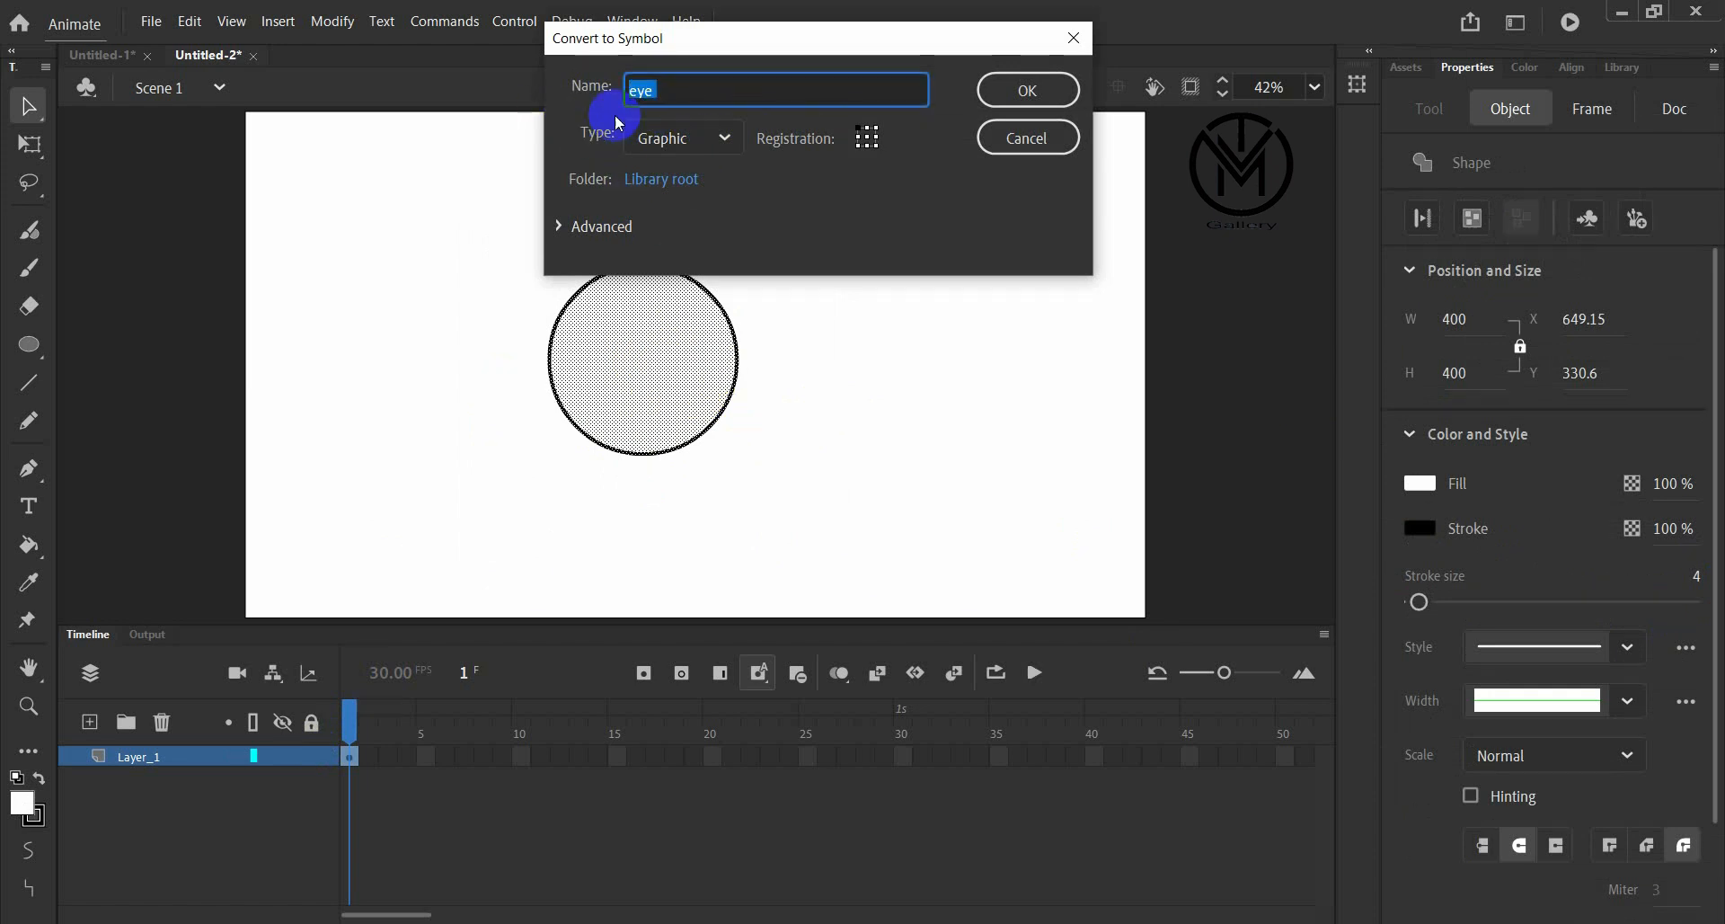
left_click(1023, 97)
Rename the Scene 1 layer as eye_
double_click(137, 755)
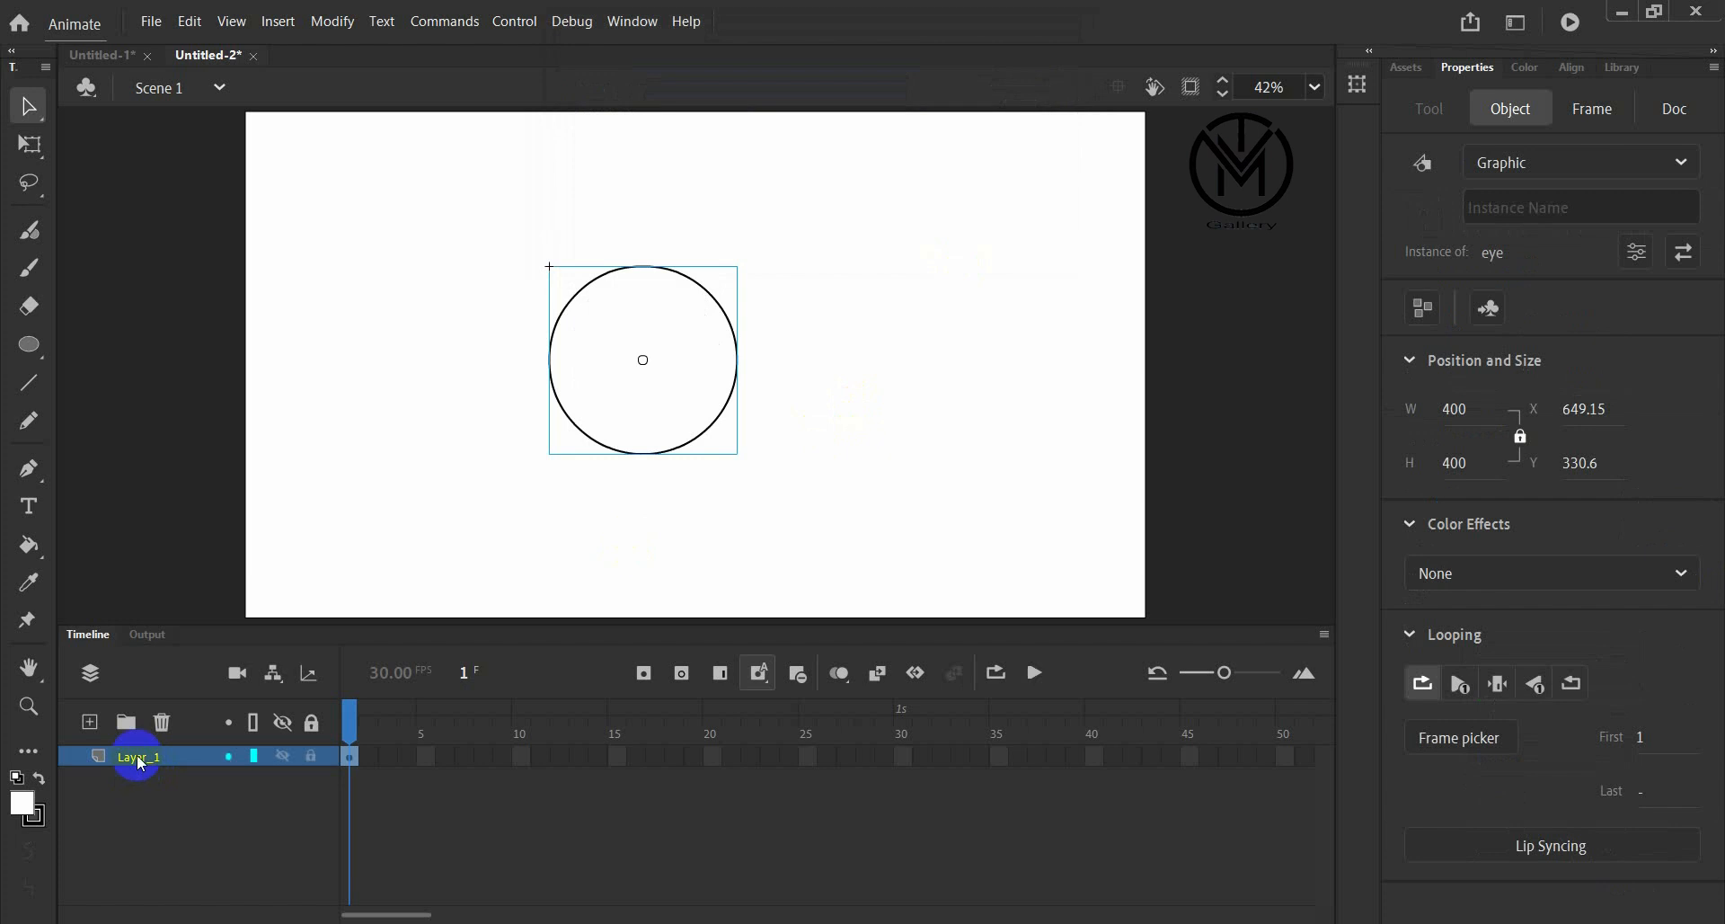
type("eye")
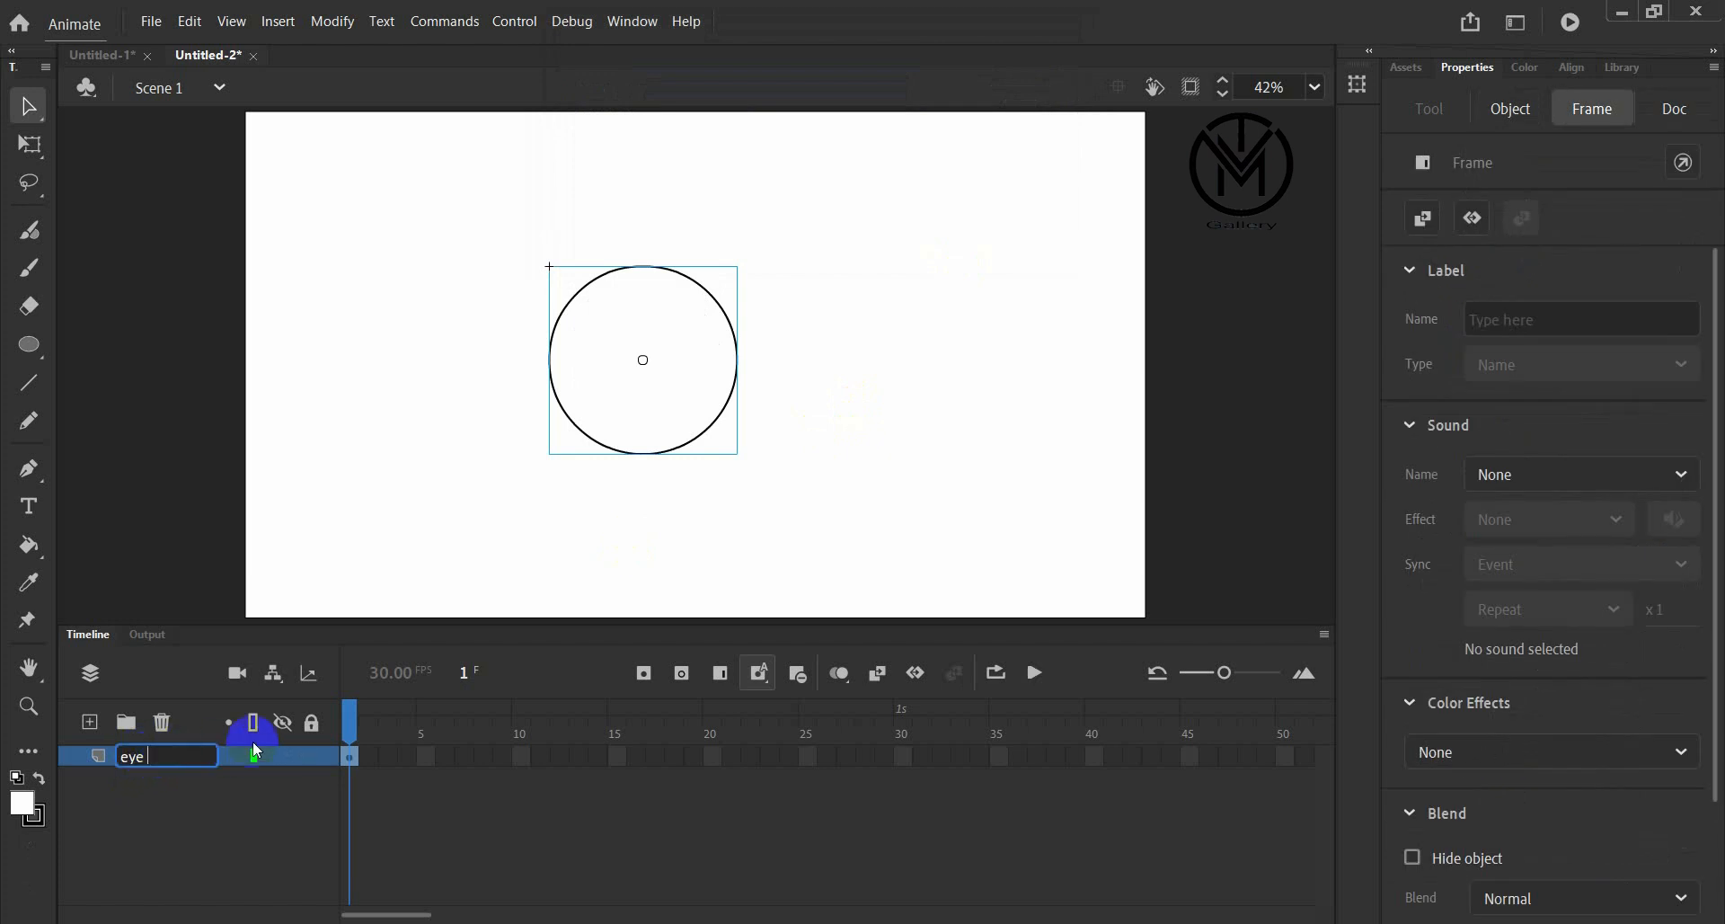
left_click(865, 483)
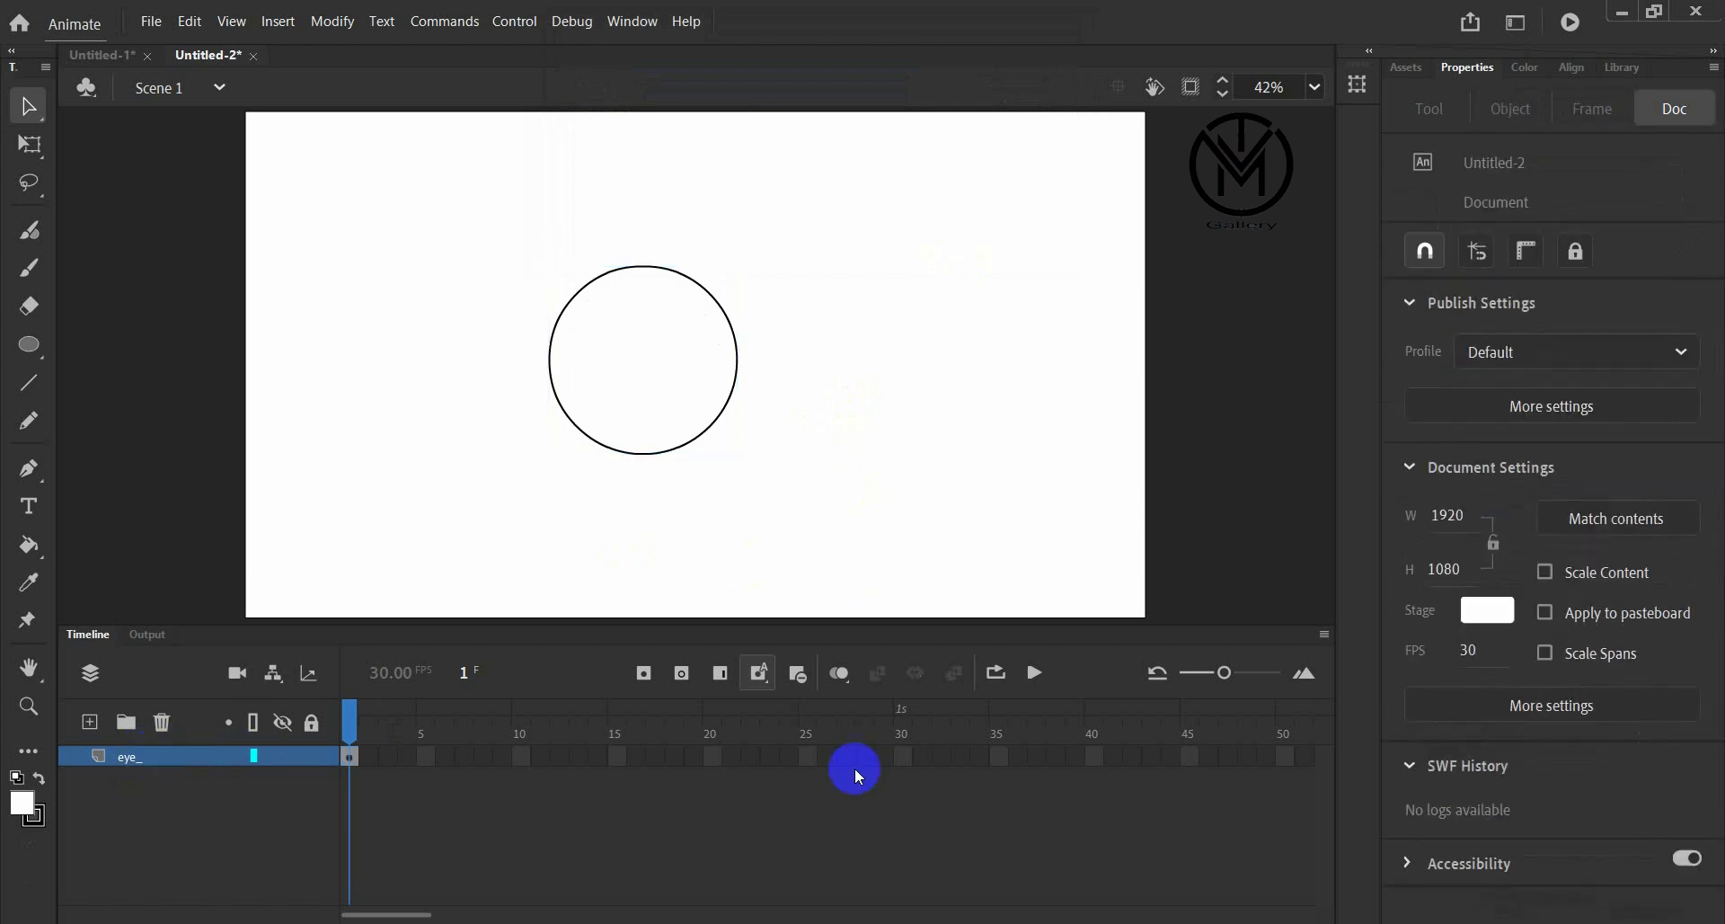
Open the eye symbol, rename its layer as eye_, and return to Scene 1
left_click(624, 327)
double_click(624, 327)
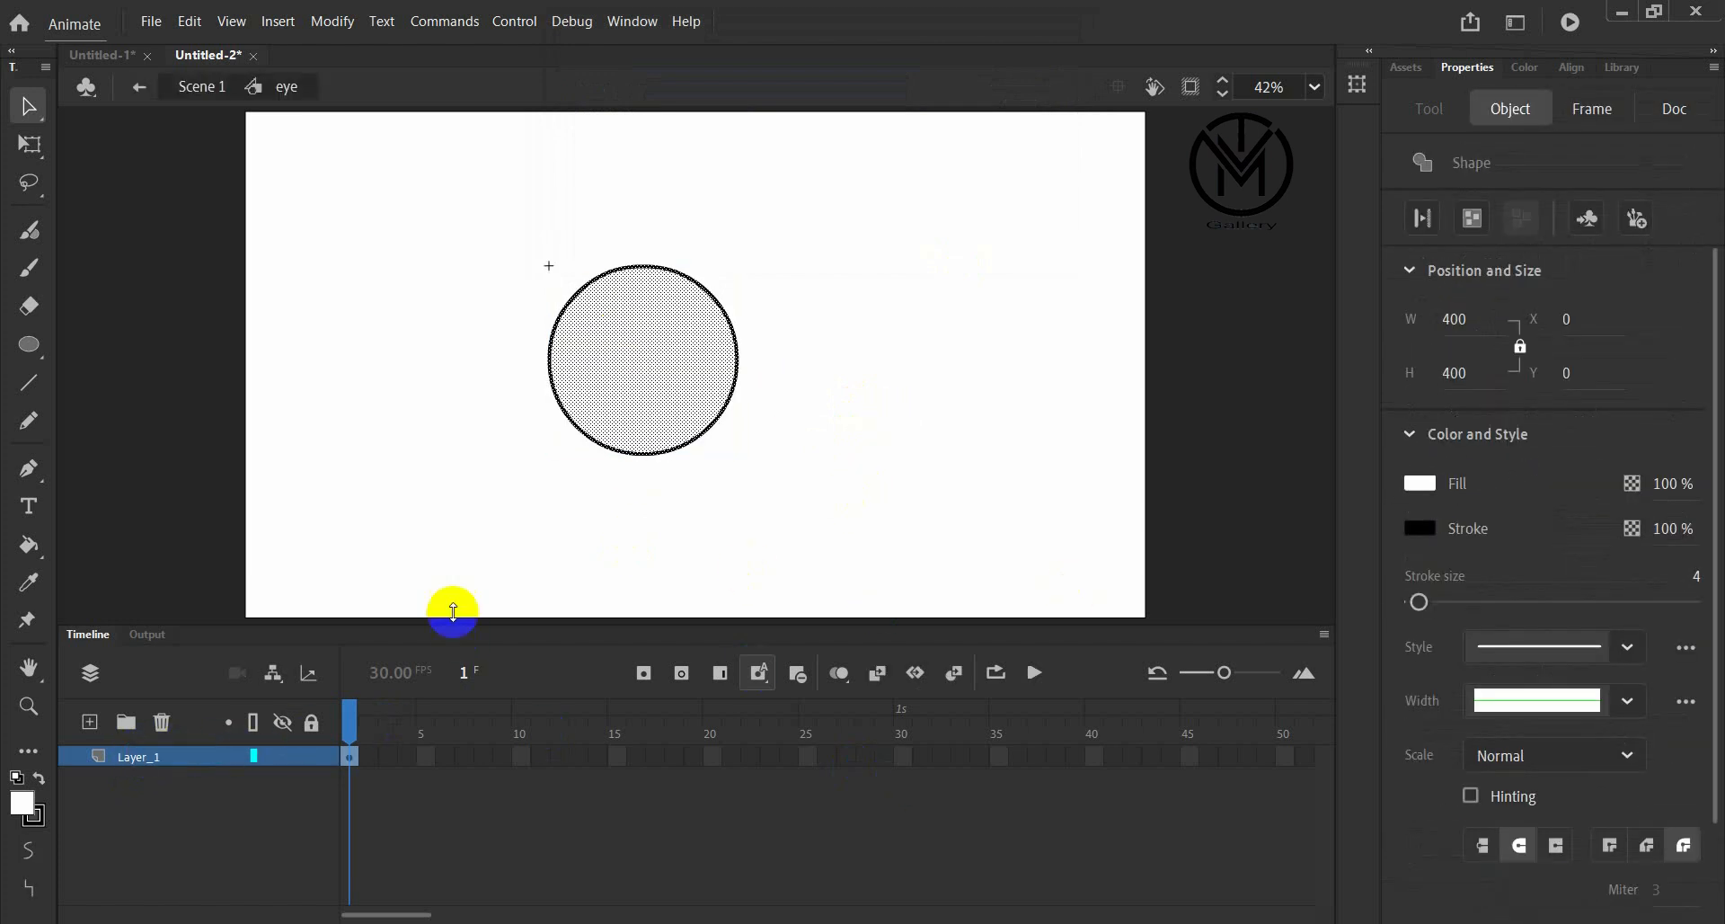
double_click(152, 755)
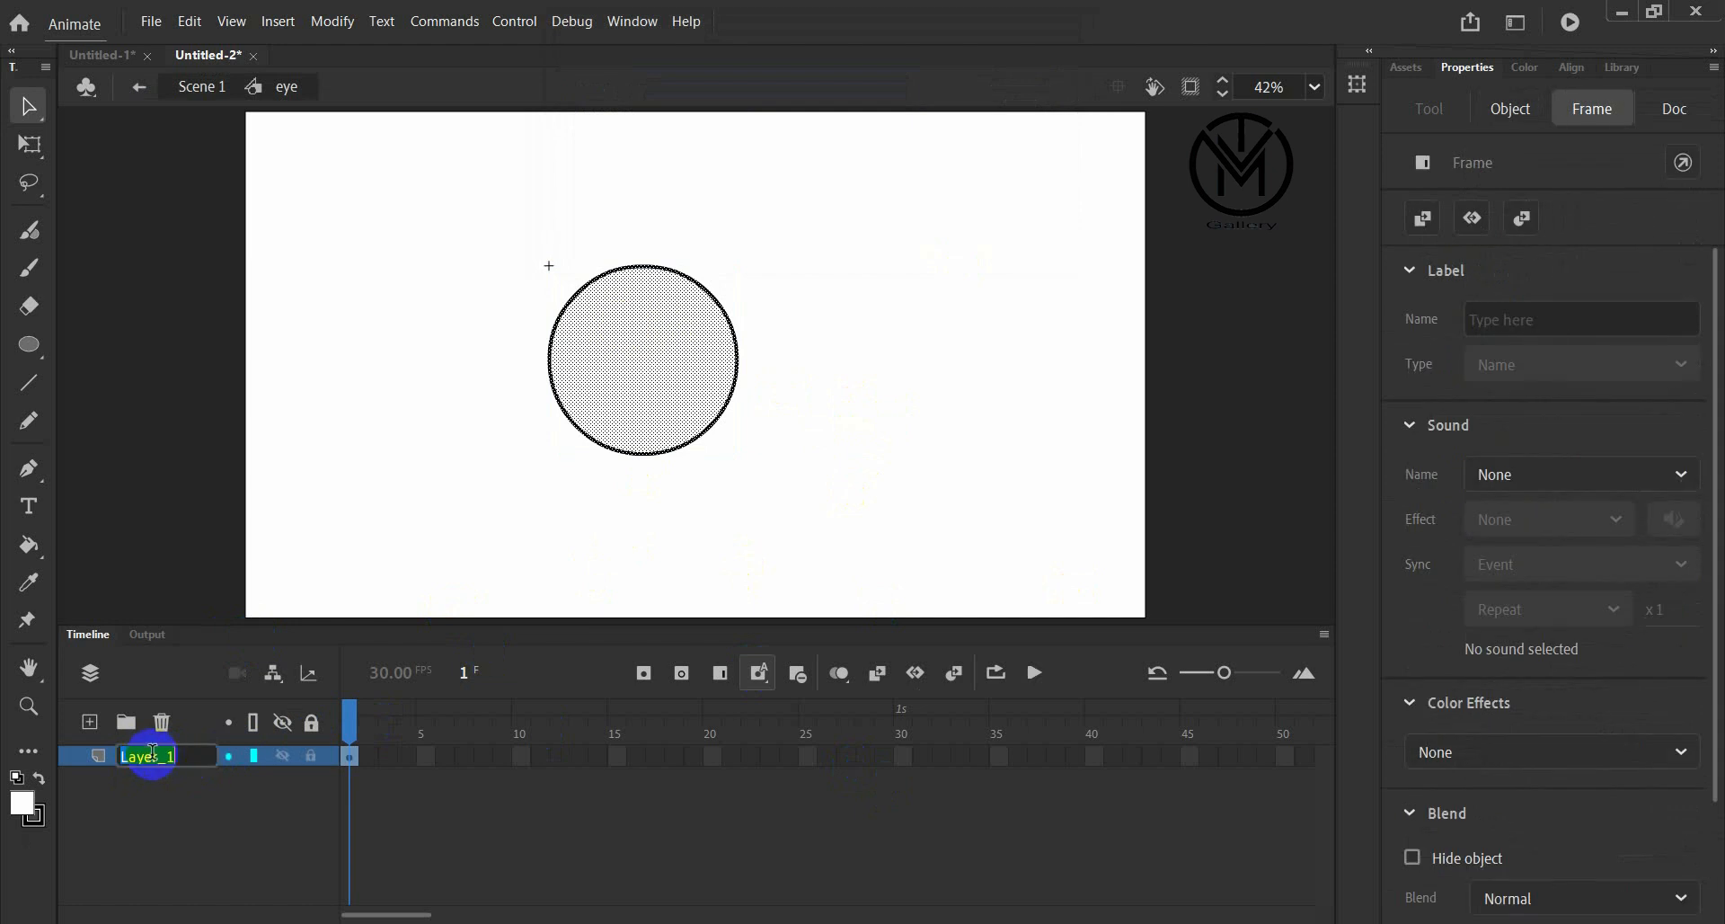
double_click(833, 501)
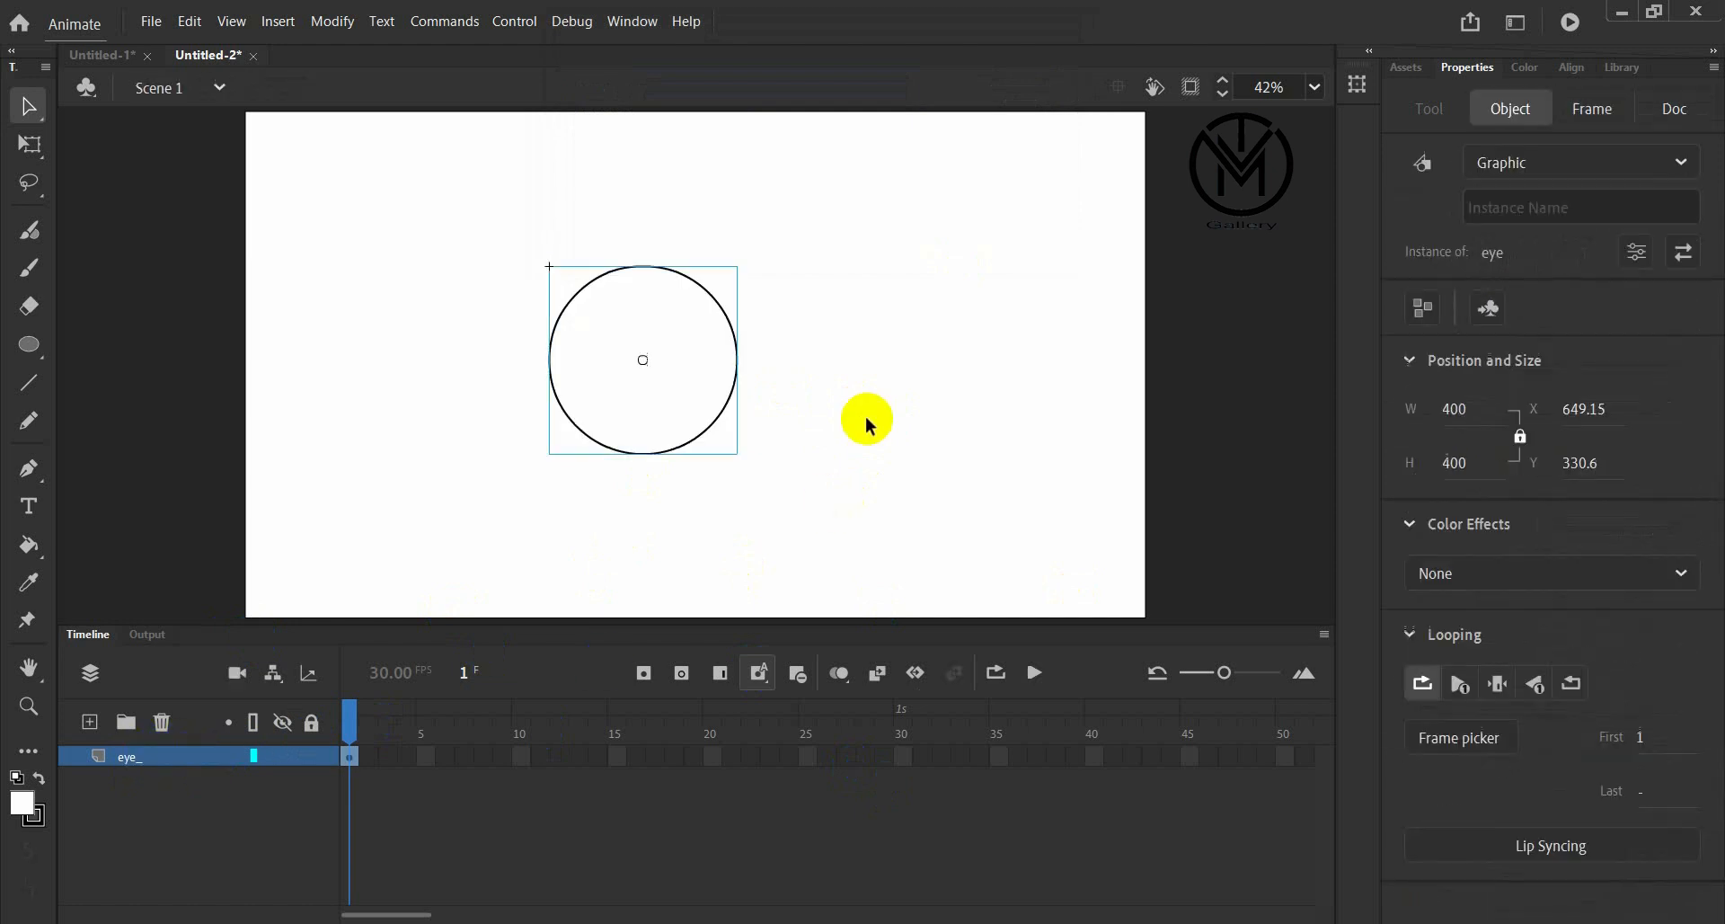
Extend the eye_ layer in Scene 1 to frame 30 with an inserted frame, keeping the playhead at frame 1
left_click(906, 758)
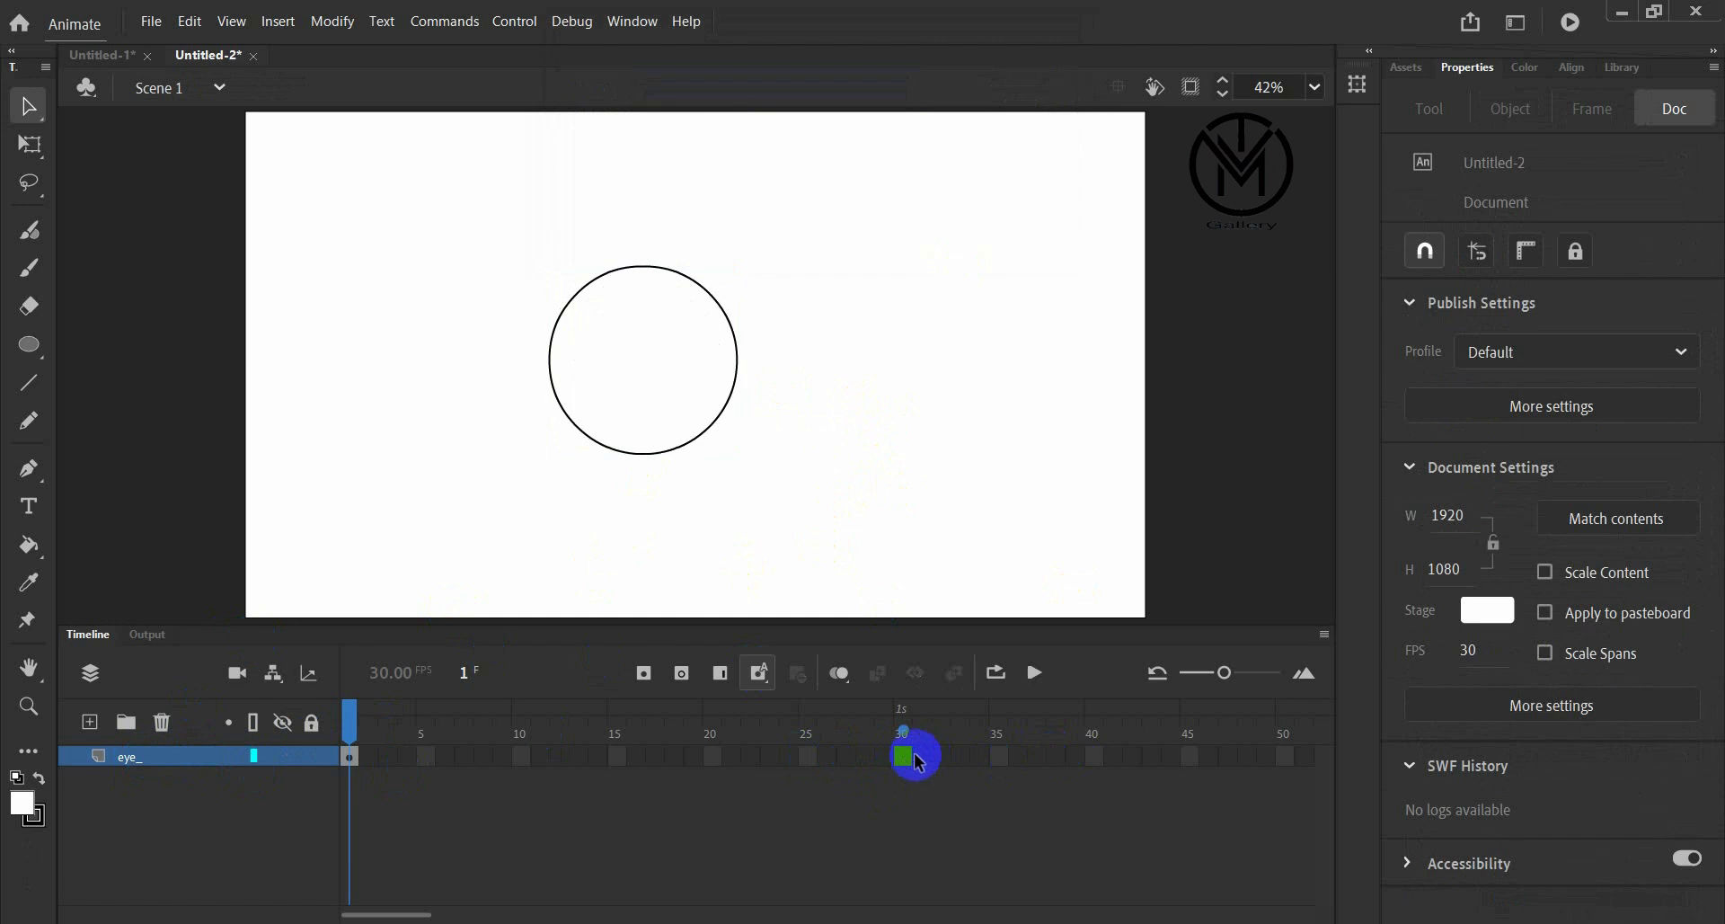
right_click(915, 758)
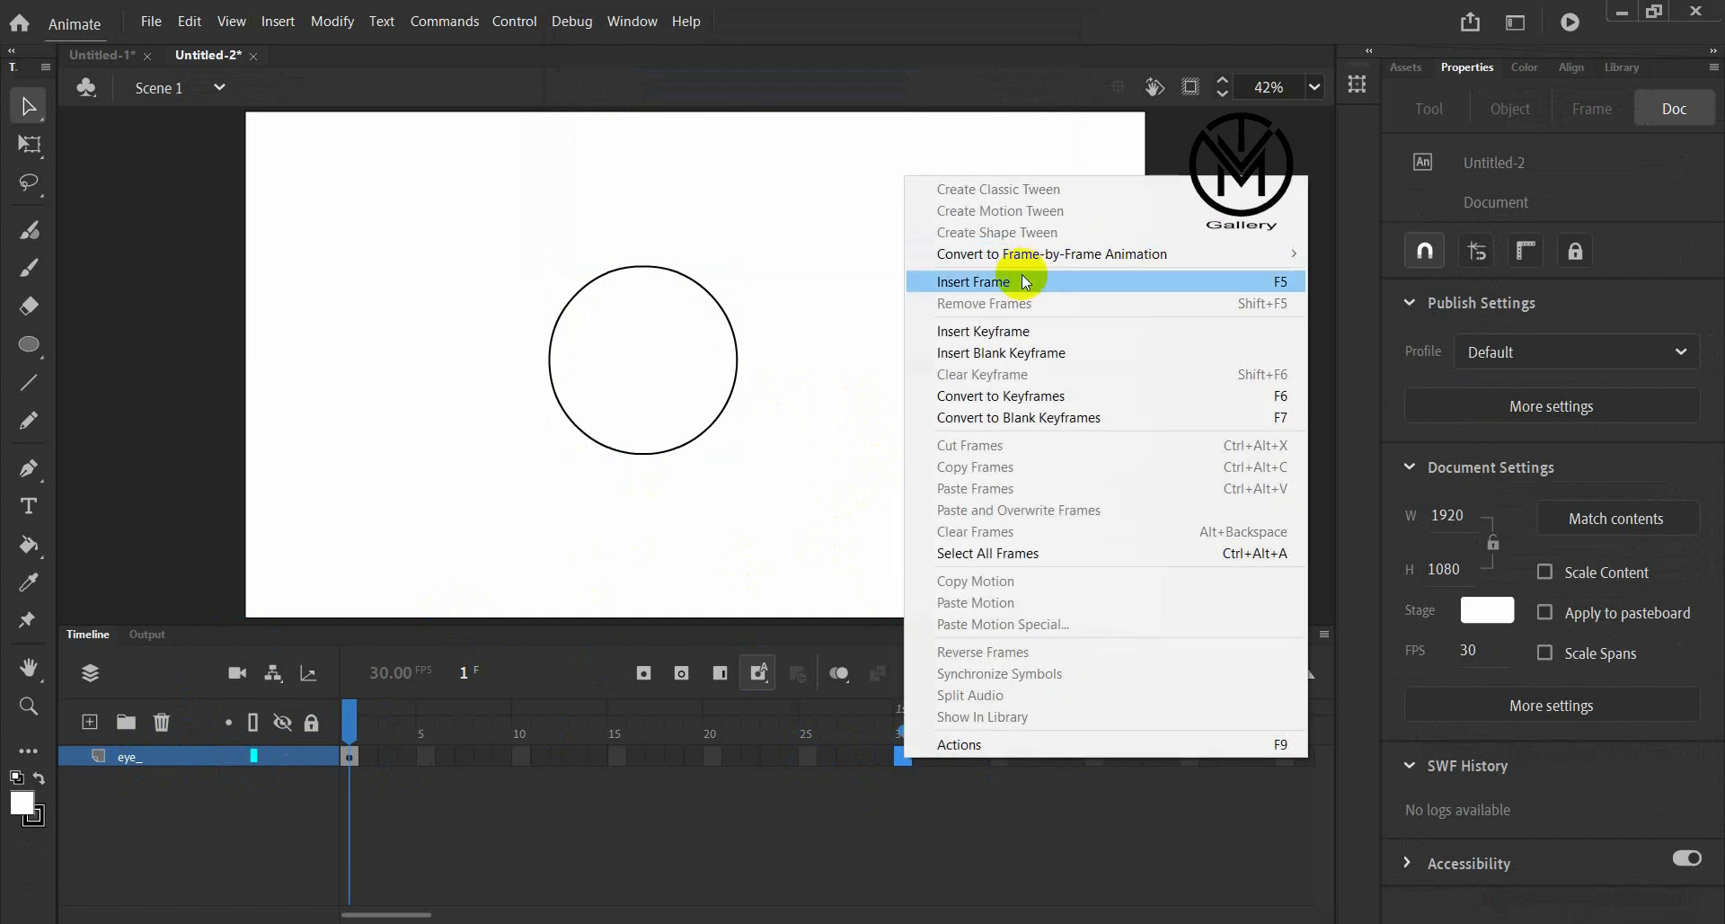
left_click(1021, 282)
left_click_drag(902, 708, 205, 705)
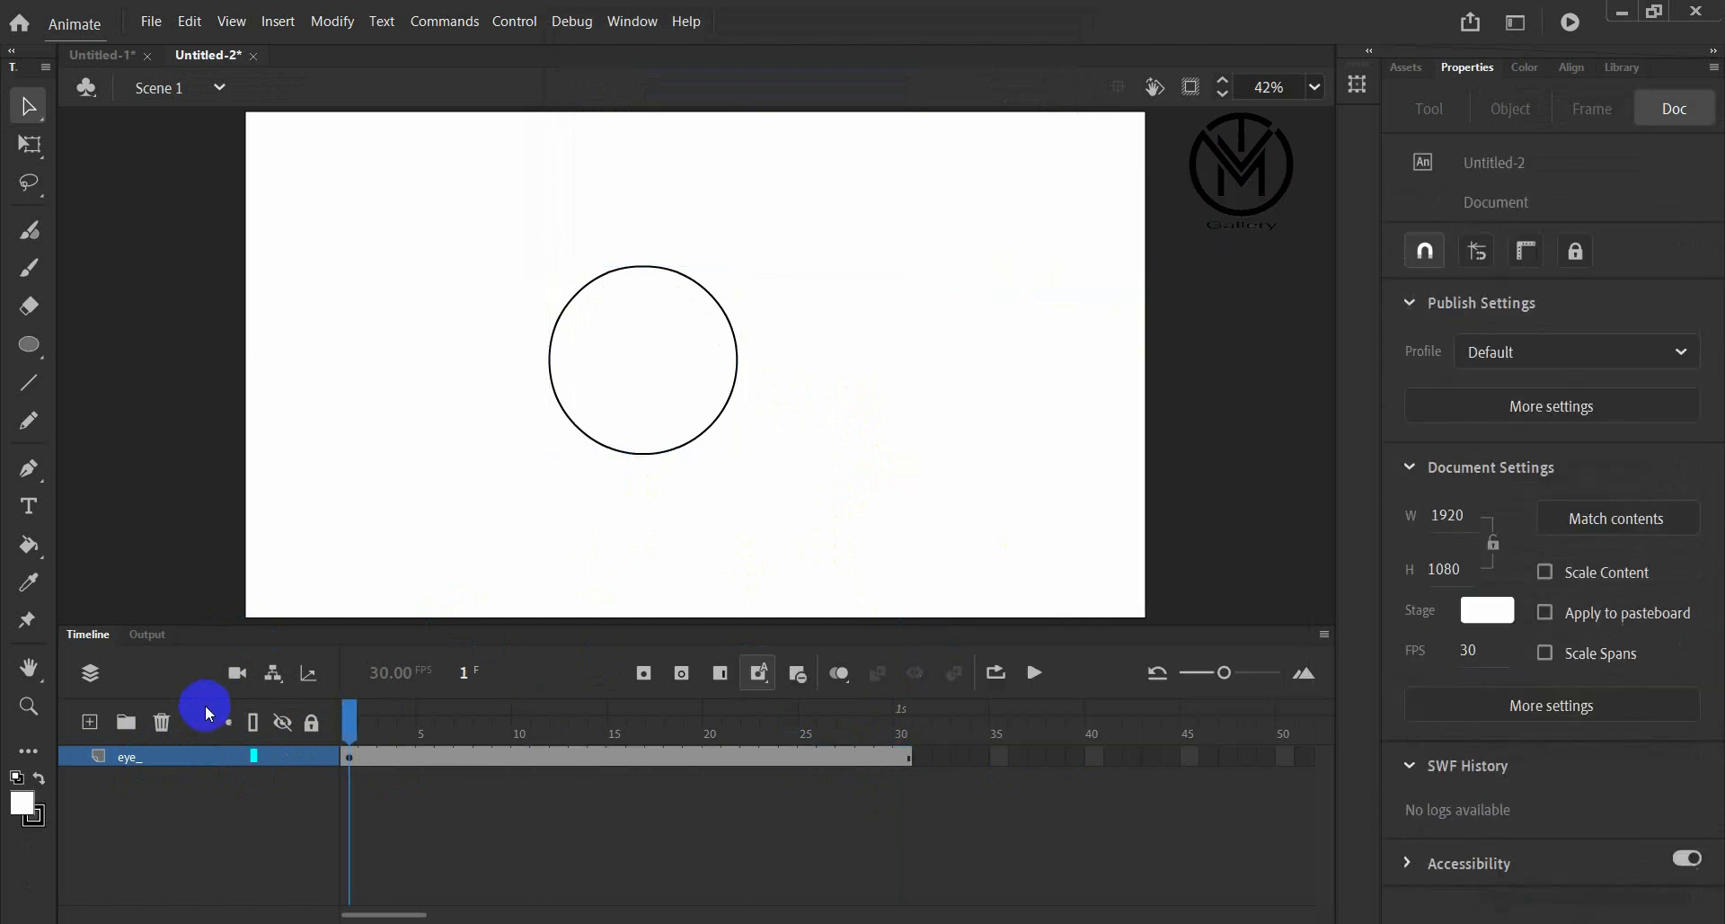
Open the eye symbol and add a new layer named Moni above the eye_ layer
double_click(655, 338)
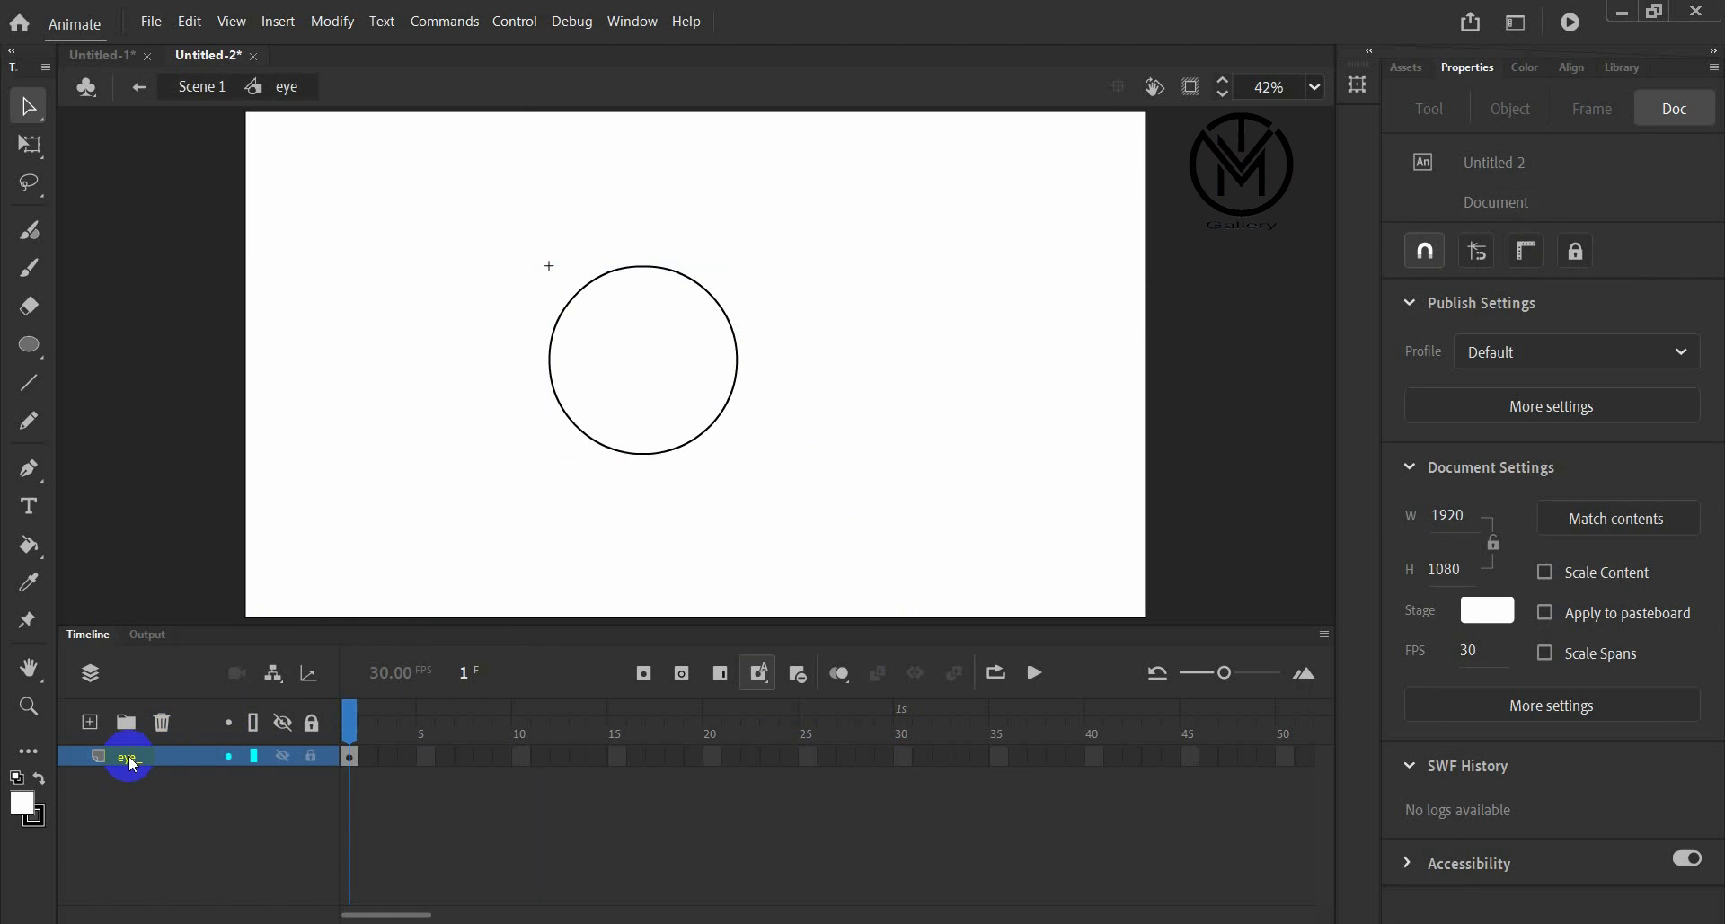
left_click(89, 722)
double_click(159, 756)
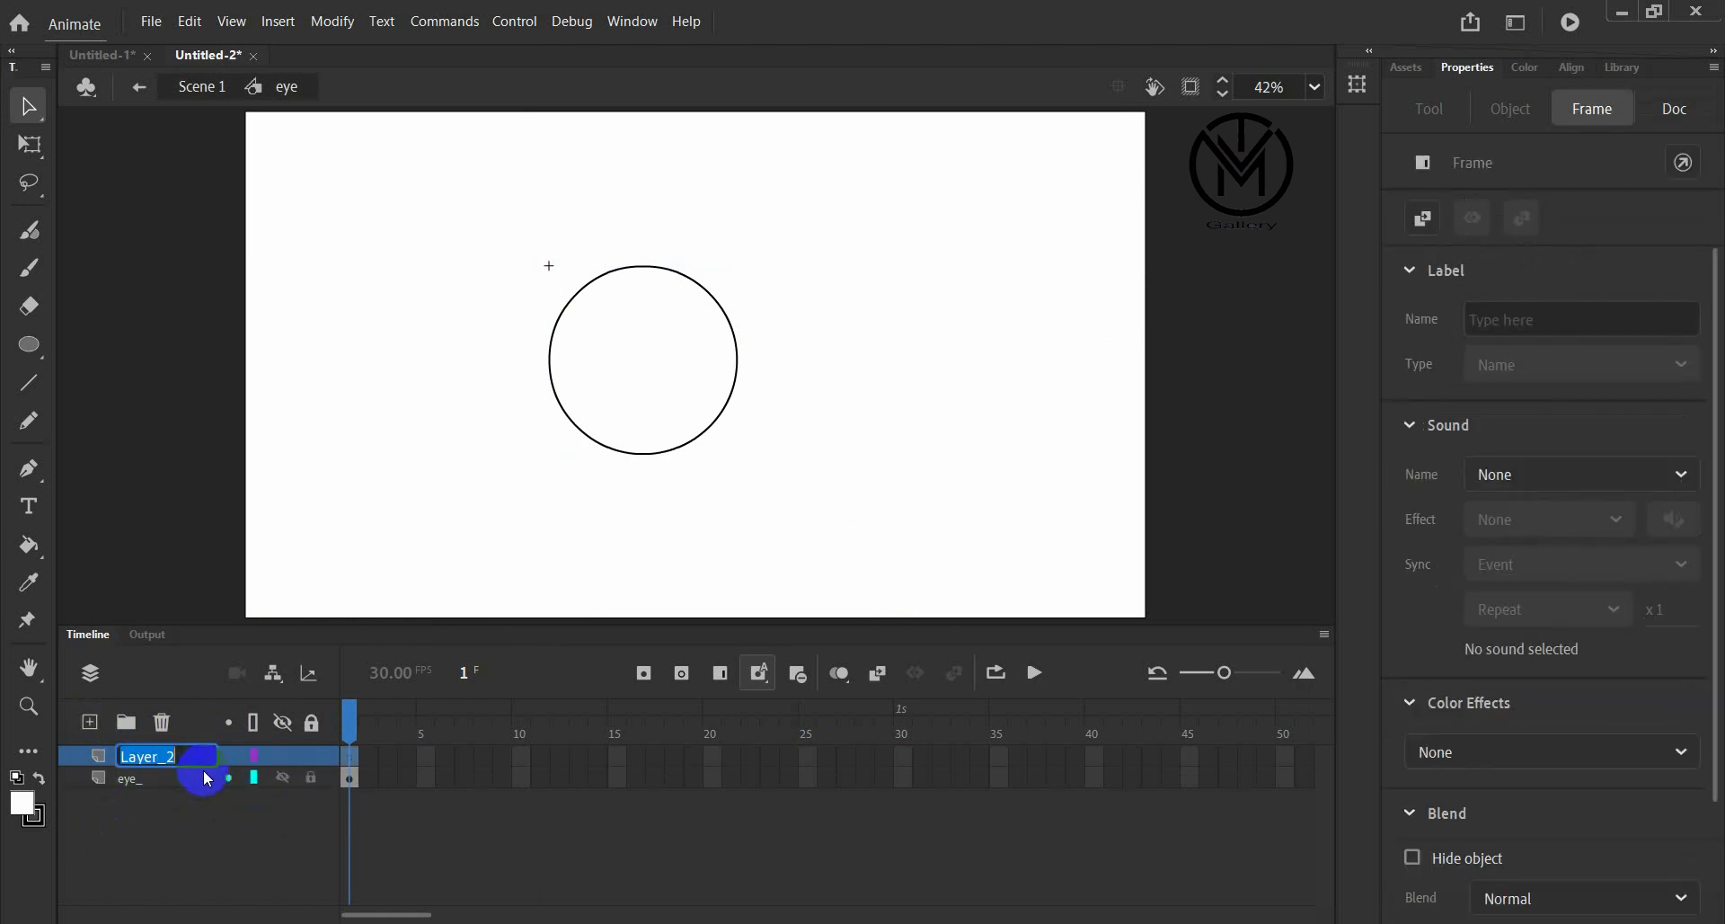
type("Moni")
left_click(460, 532)
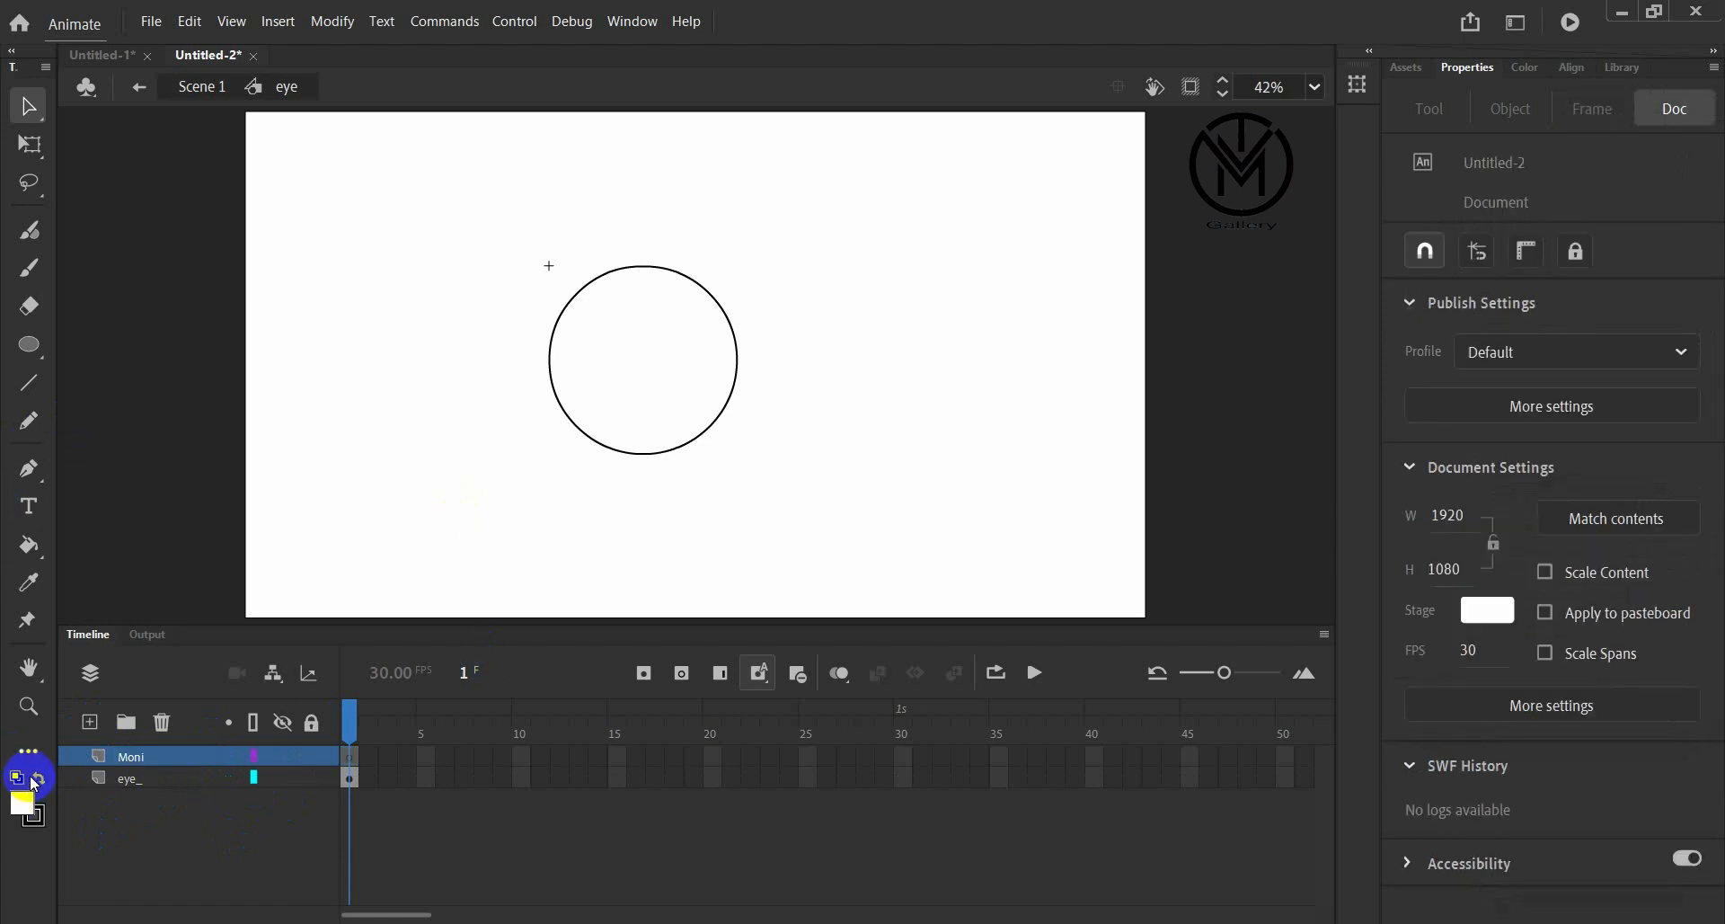
Draw a black-filled pupil circle about 220 px wide inside the eye on the Moni layer using the Oval tool
left_click(29, 345)
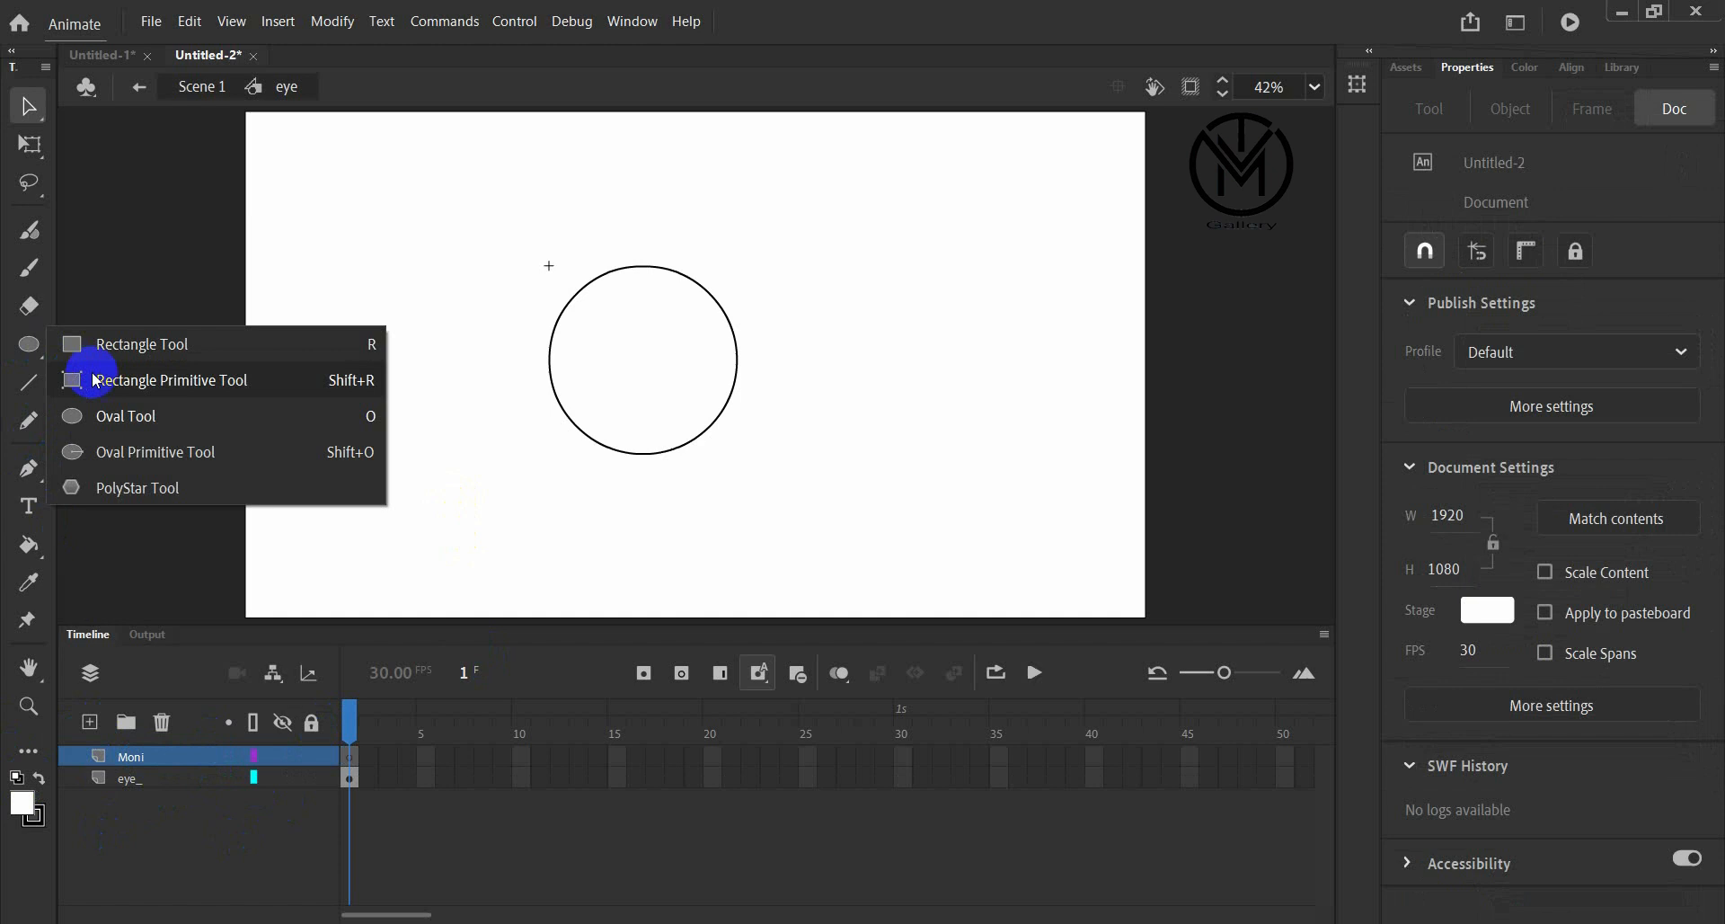
left_click(104, 422)
left_click(22, 802)
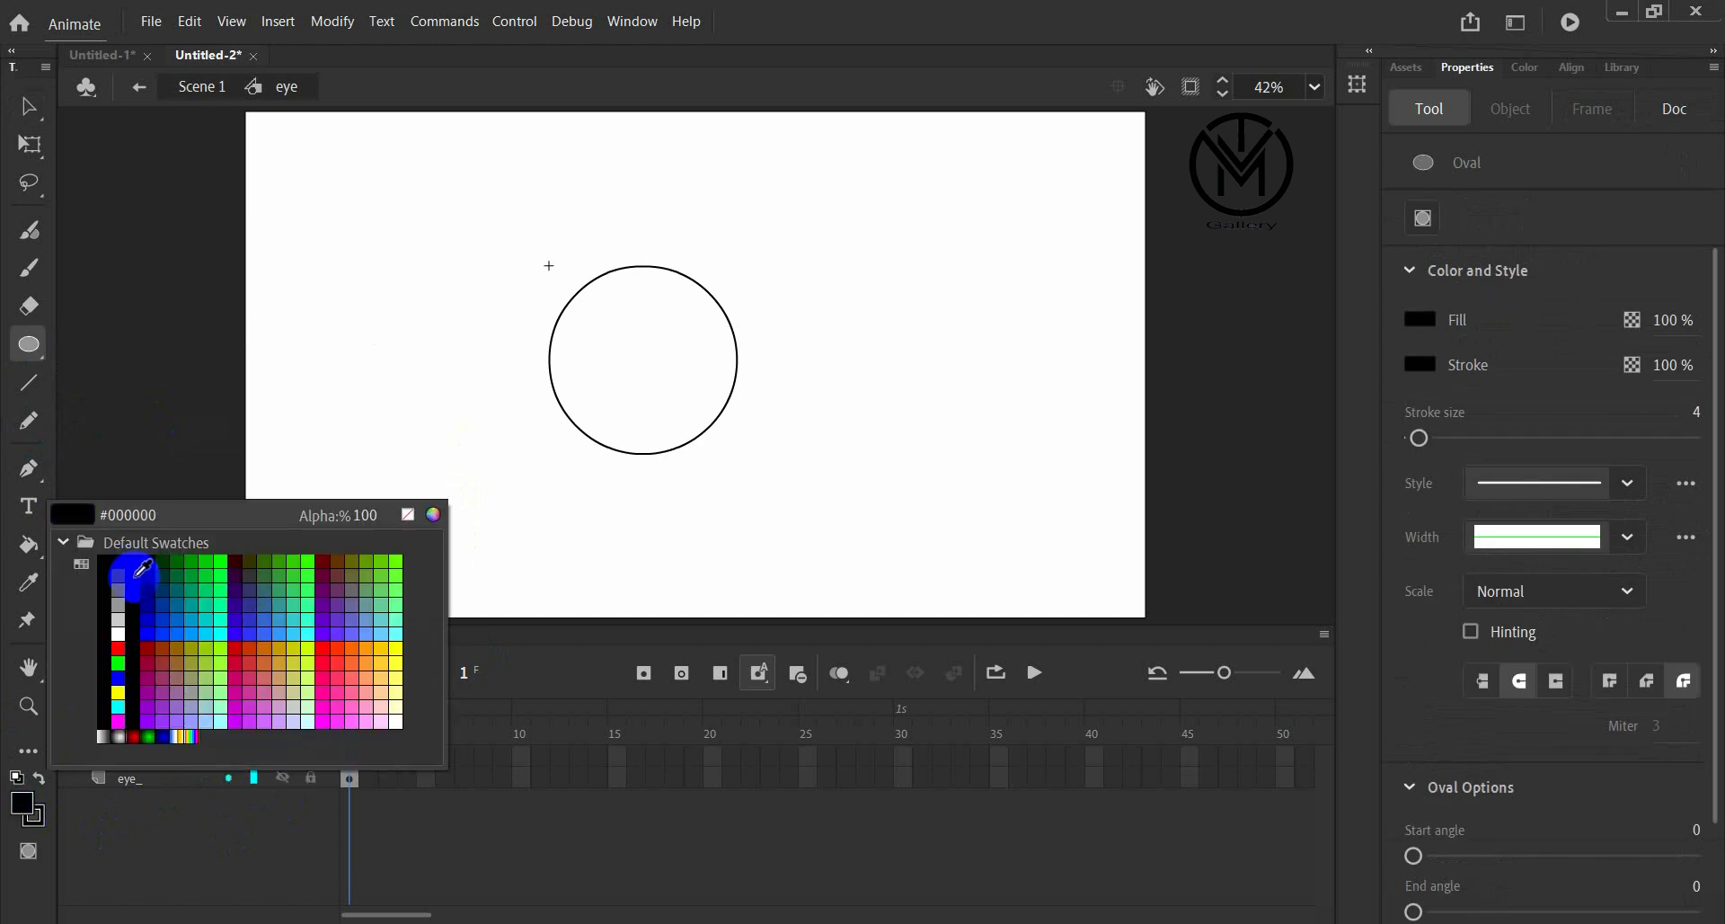
left_click(142, 563)
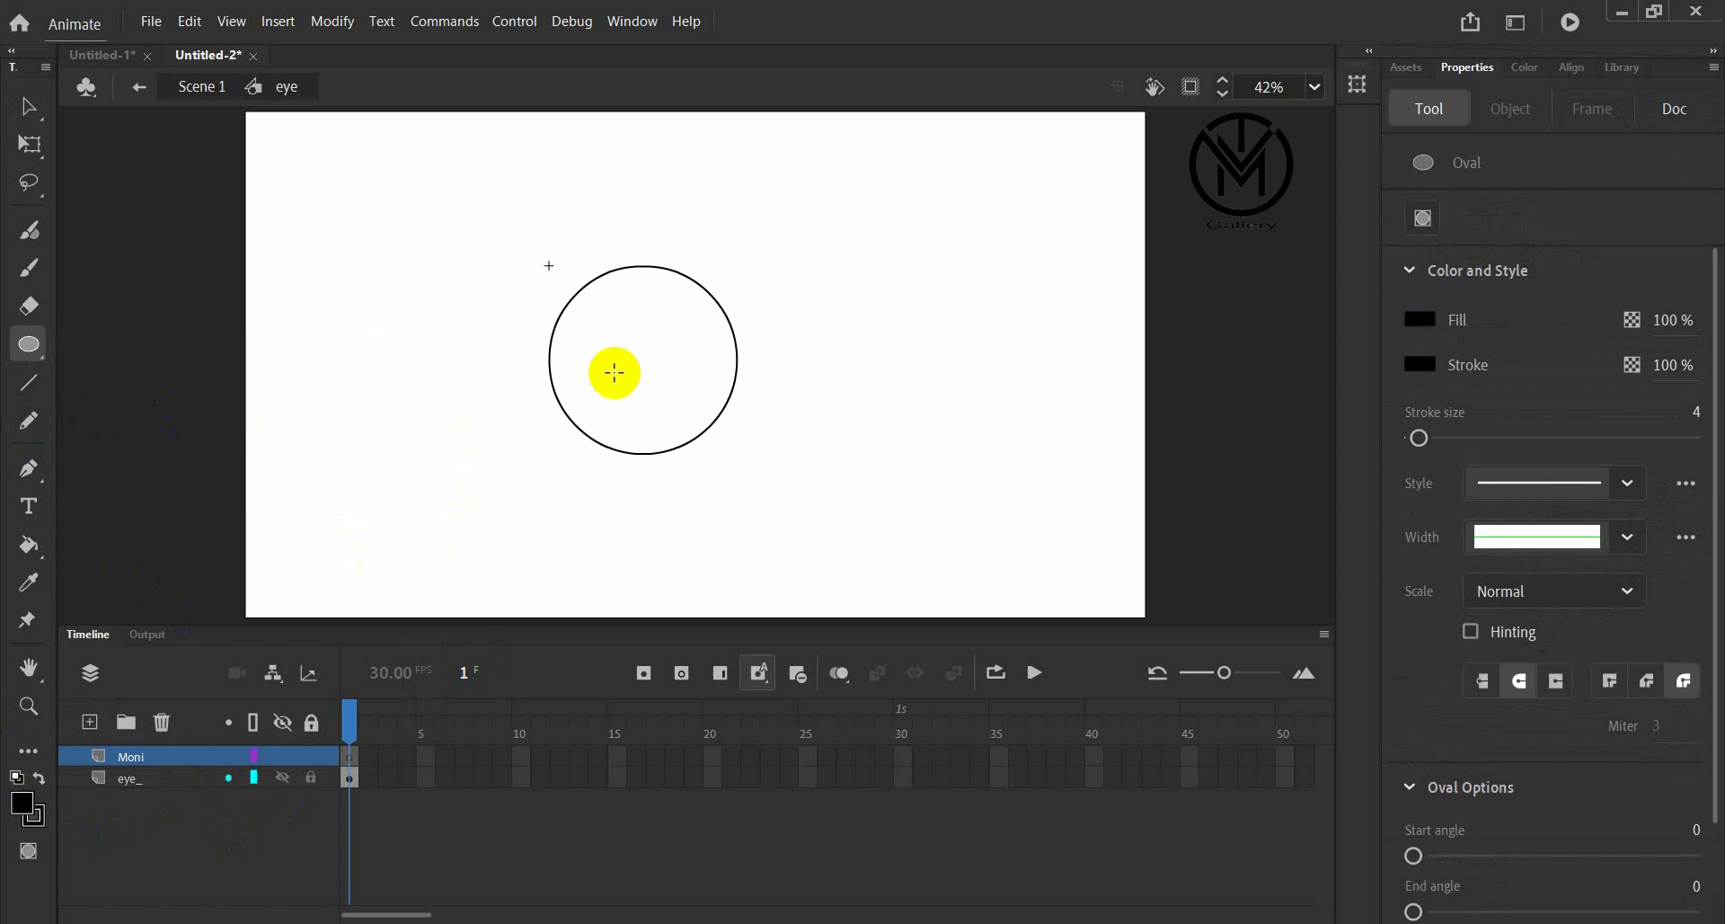
mouse_move(598, 325)
left_mouse_down()
mouse_move(700, 382)
mouse_move(628, 384)
mouse_move(622, 368)
mouse_move(634, 386)
mouse_move(627, 363)
left_mouse_up()
left_click(30, 107)
key("ctrl+z")
double_click(645, 376)
left_click(800, 401)
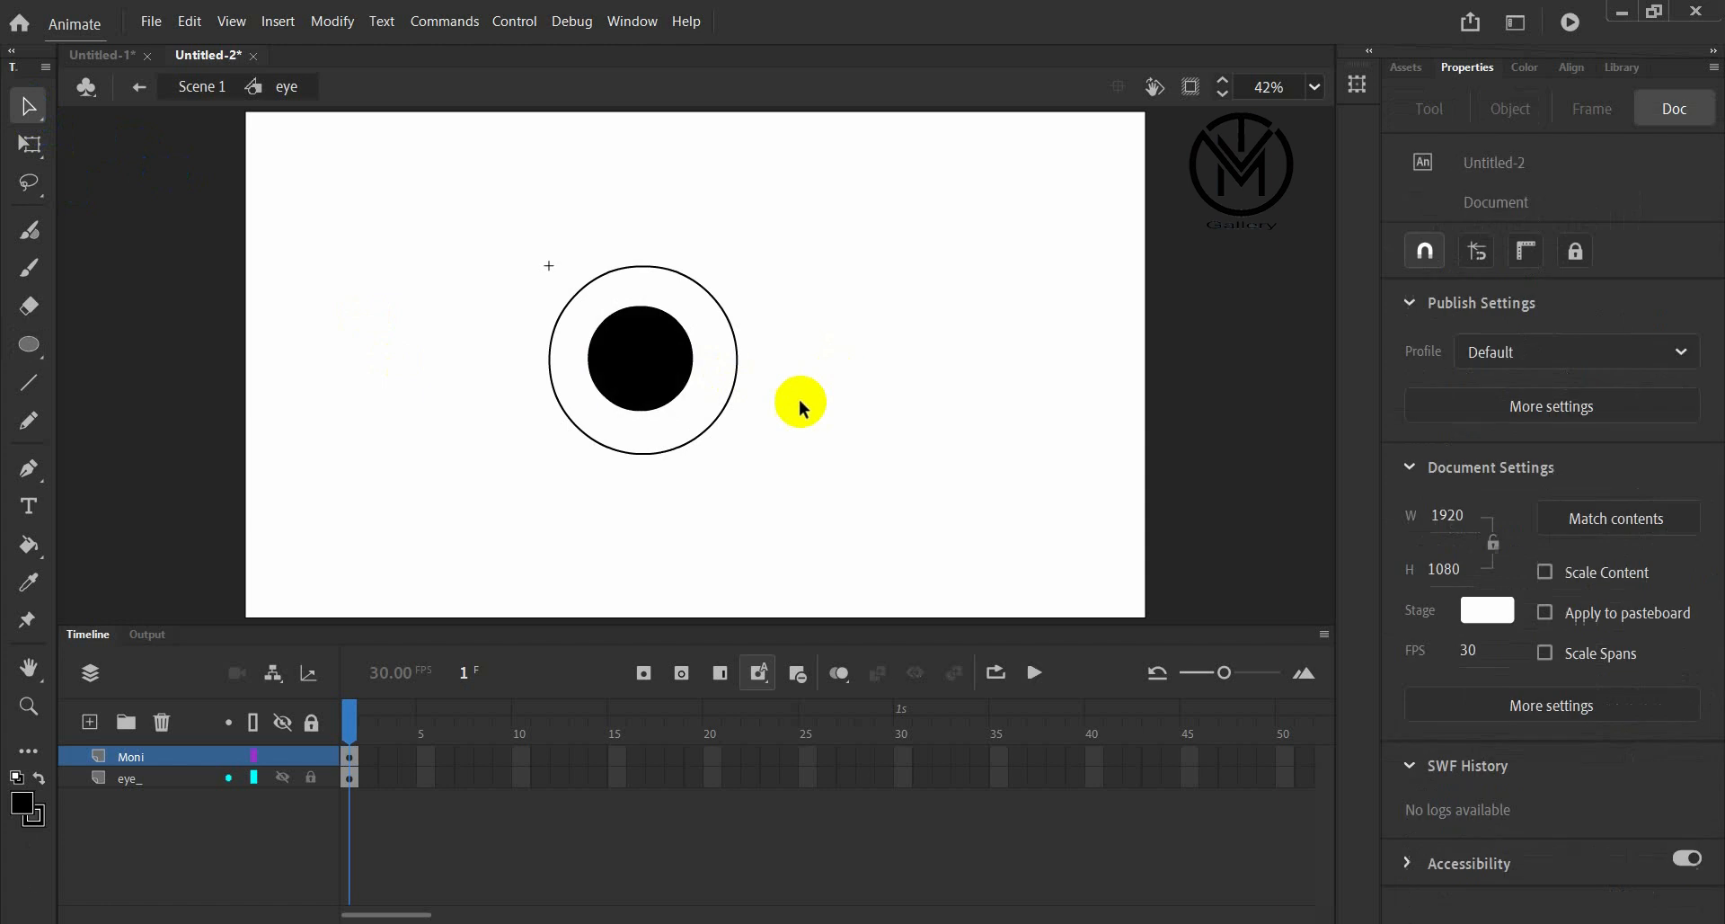
Delete the pupil's outline and place a copy of its black fill beside the eye
left_click(688, 379)
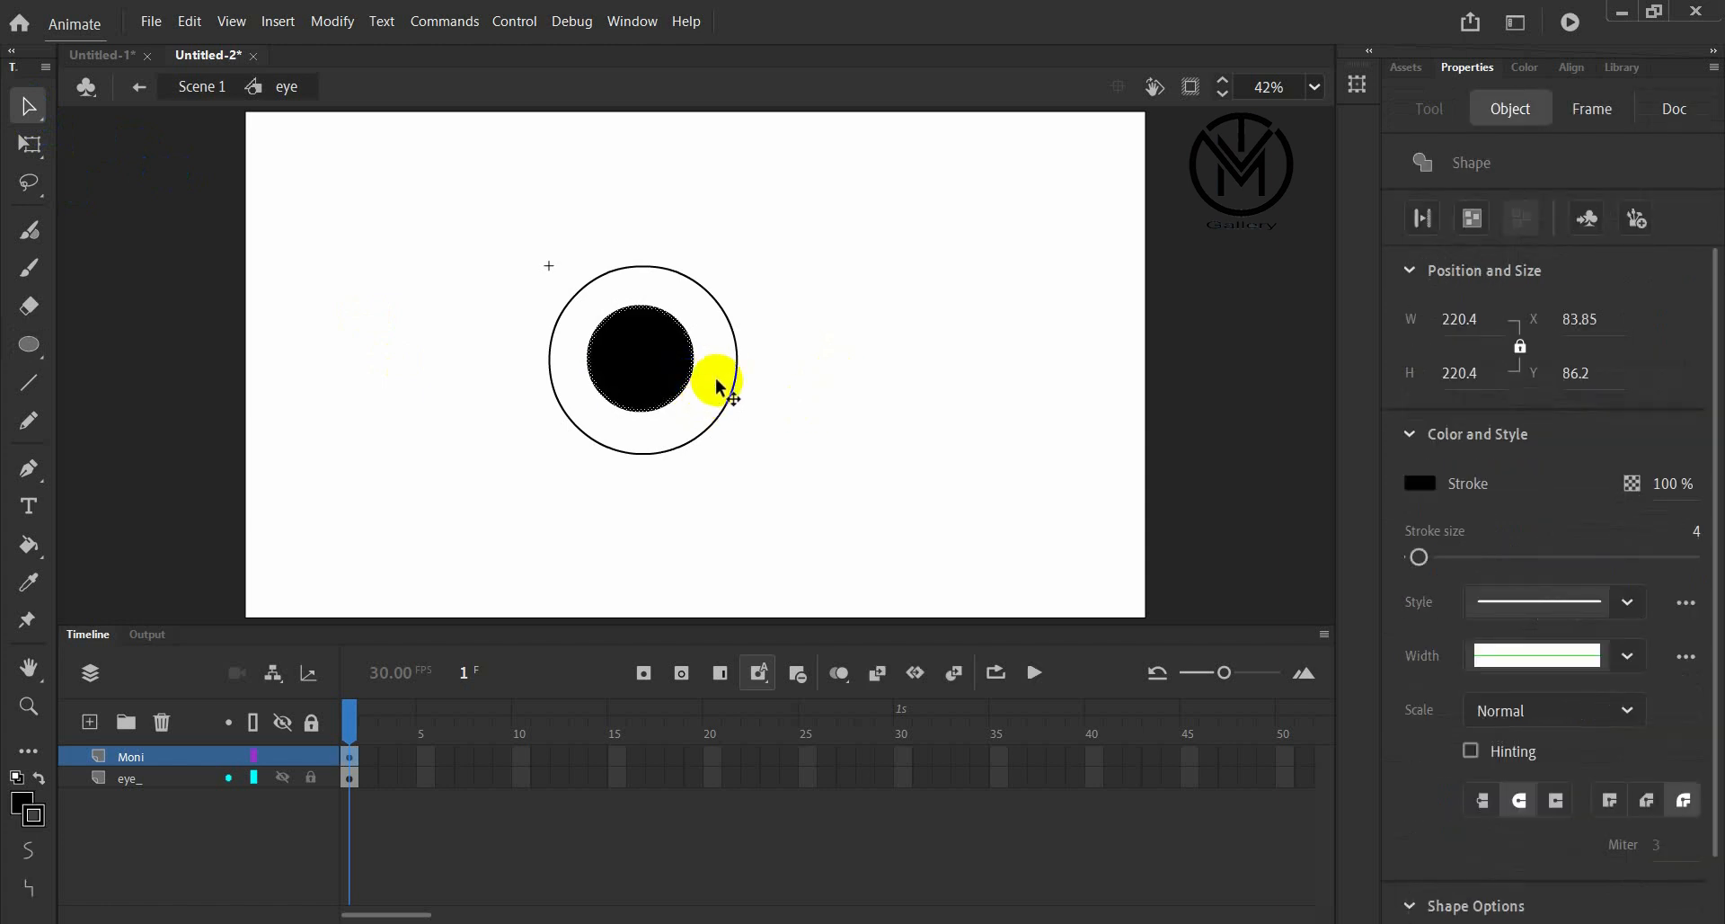
left_click(716, 384)
left_click(631, 358)
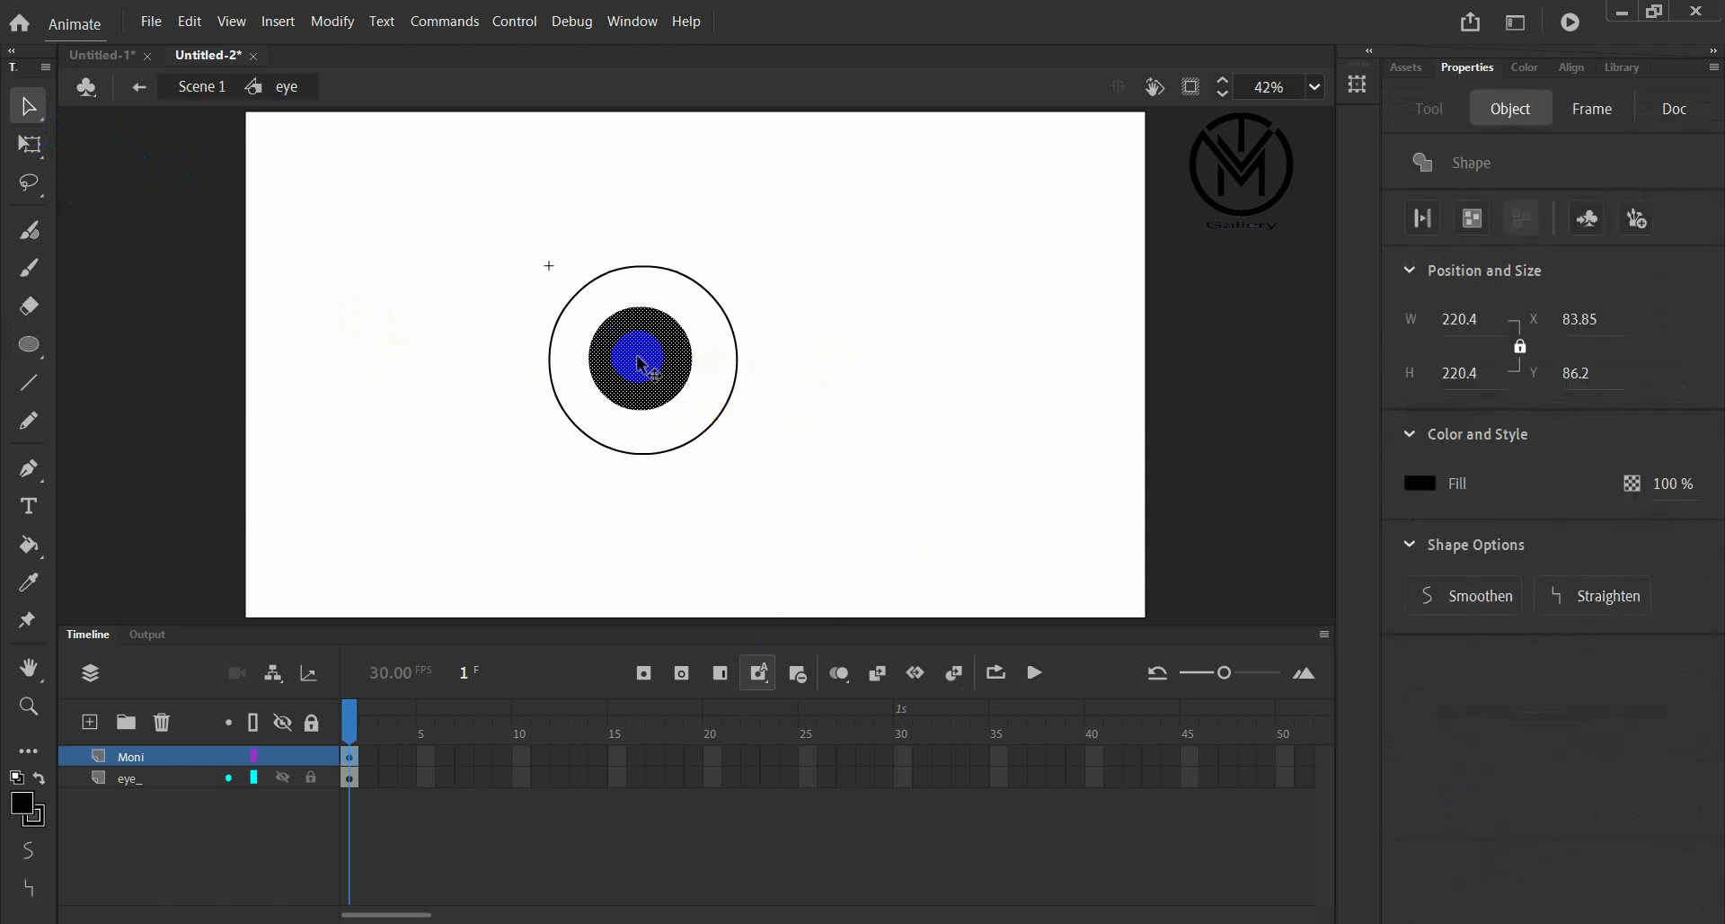
left_click_drag(637, 357, 926, 310)
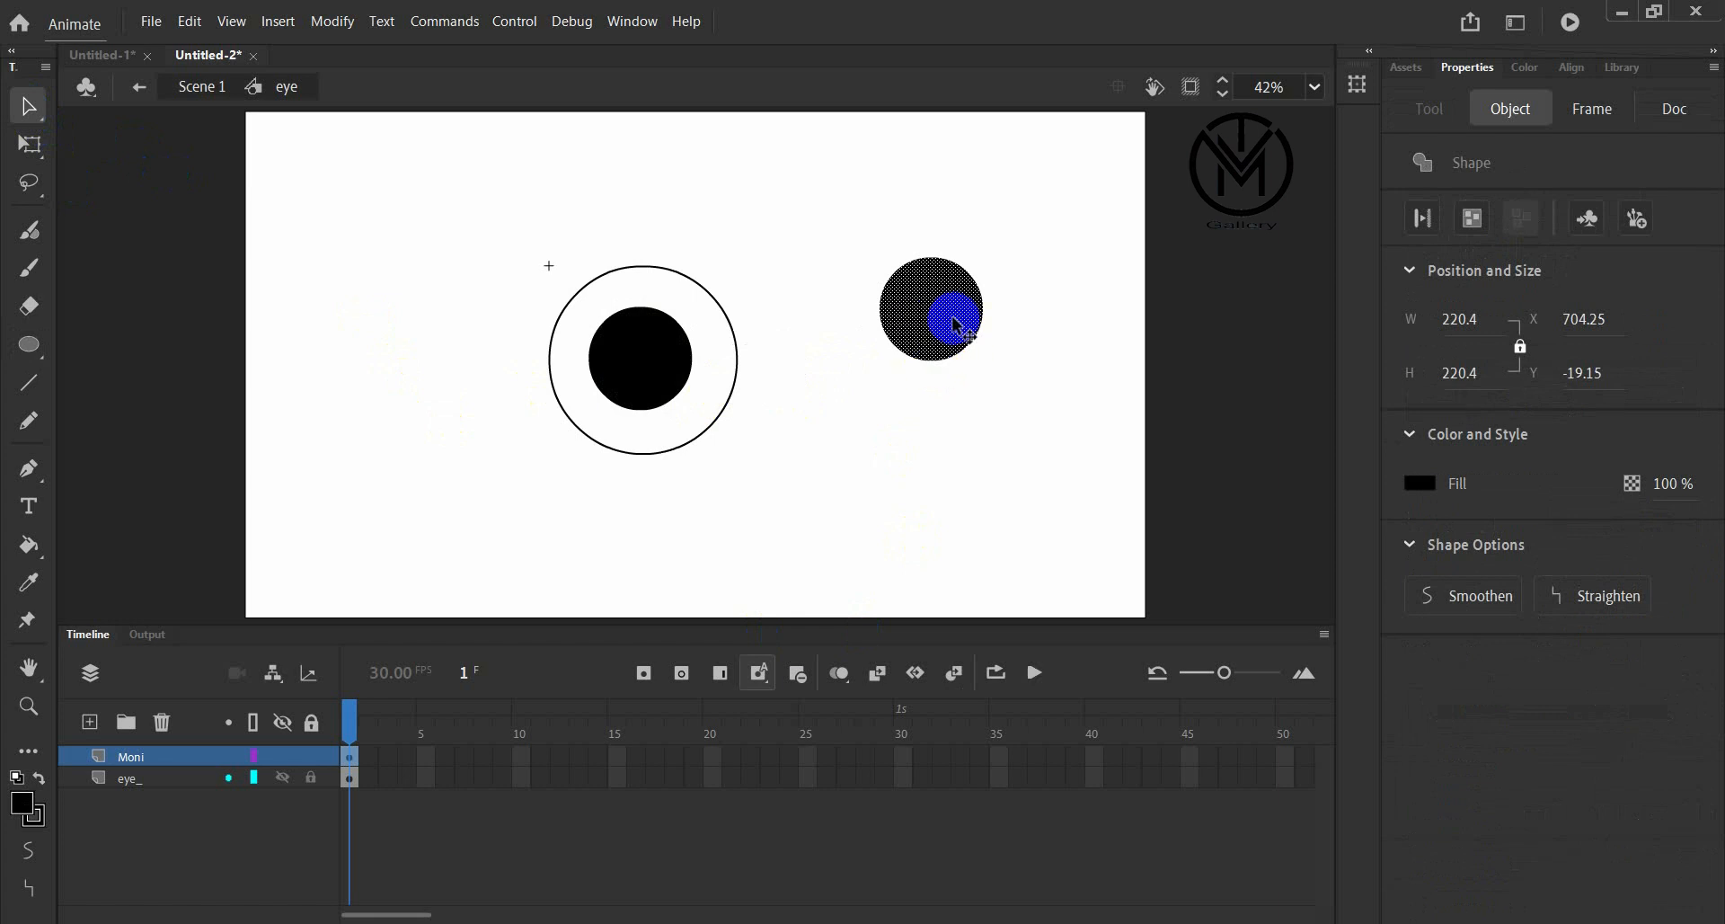
Group the copied black circle and scale it down to about 100 px wide with Free Transform
key("ctrl+g")
left_click(972, 276)
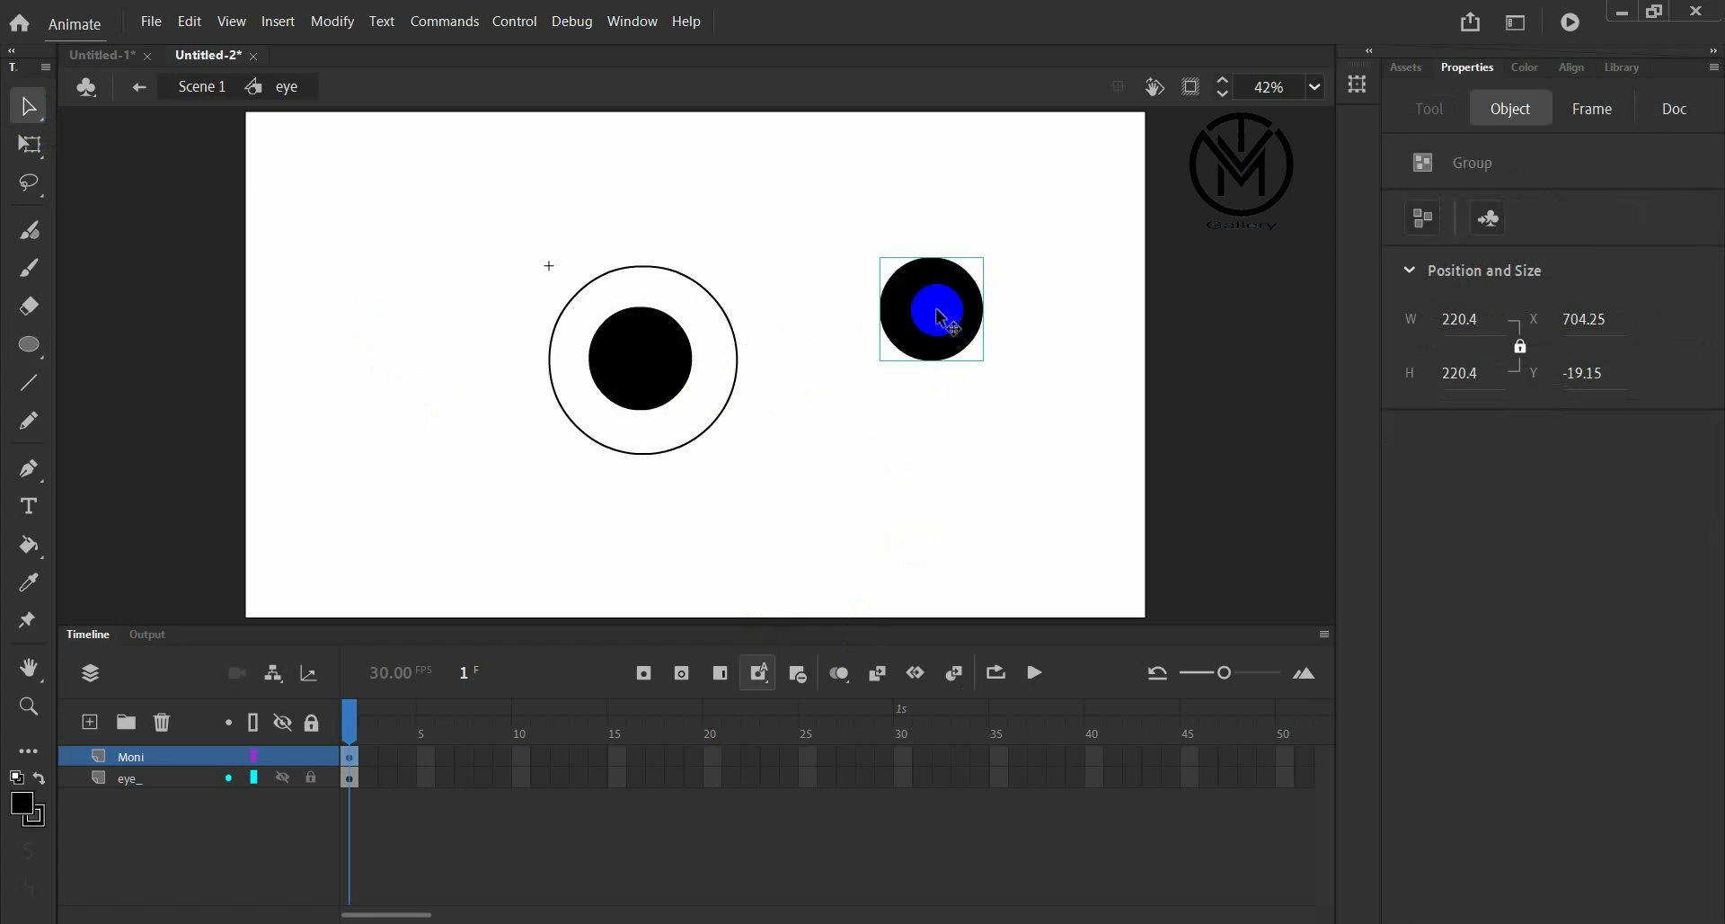
left_click(941, 307)
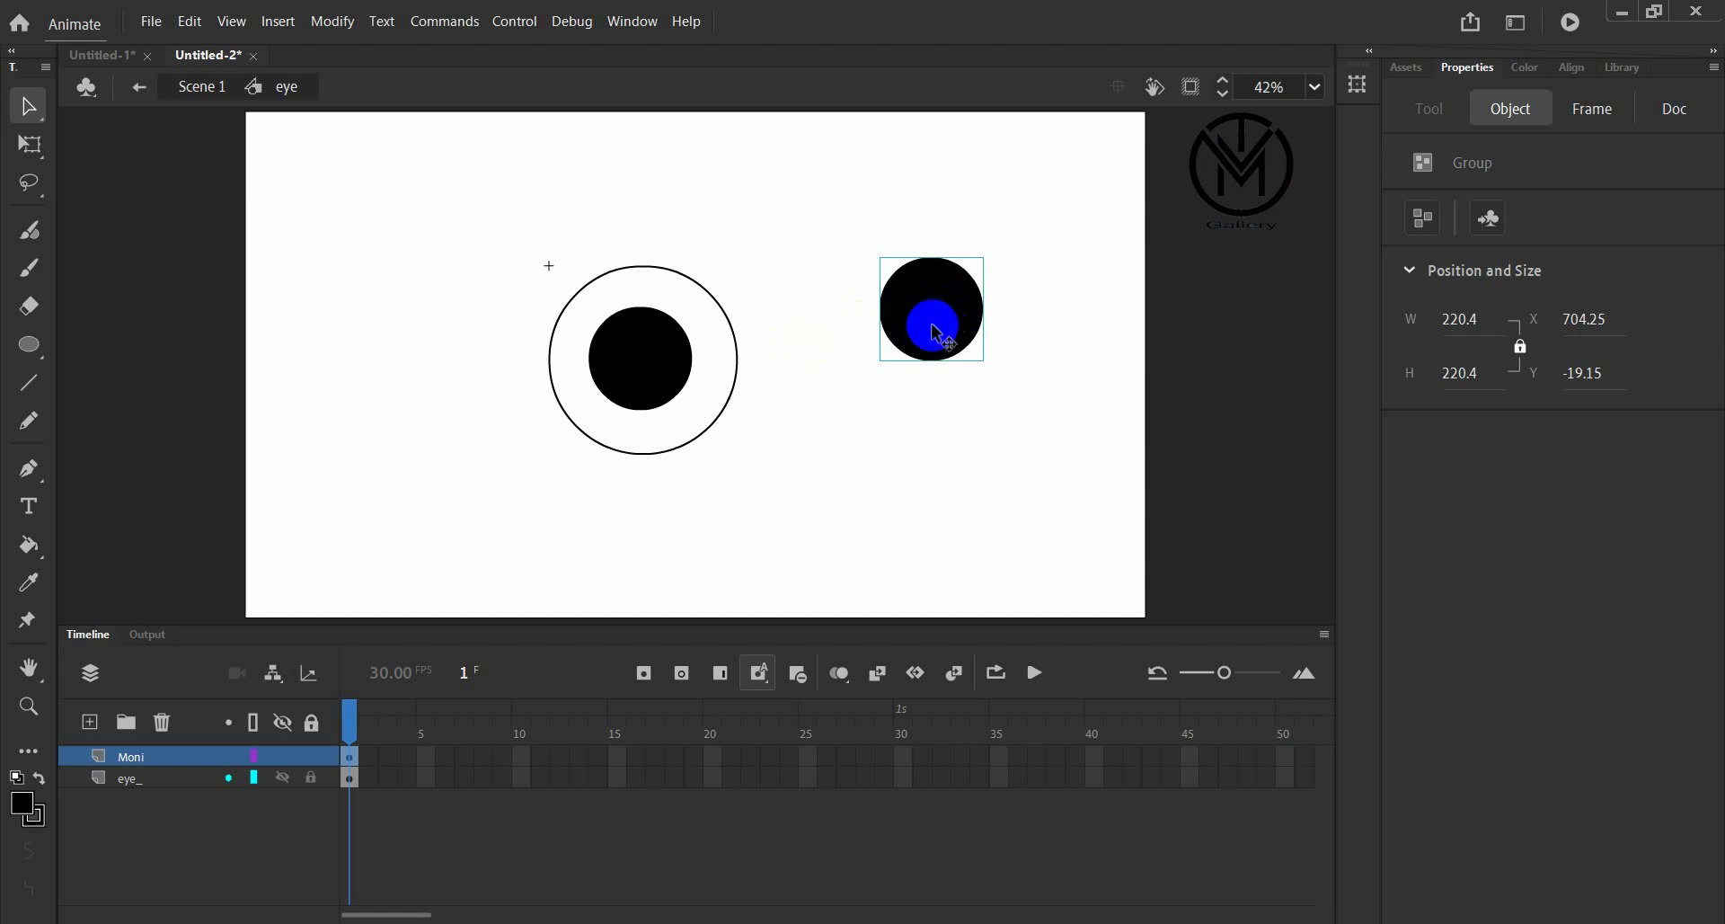
mouse_move(926, 316)
left_mouse_down()
mouse_move(905, 404)
mouse_move(715, 401)
mouse_move(678, 373)
mouse_move(897, 300)
mouse_move(928, 309)
mouse_move(928, 339)
mouse_move(911, 314)
left_mouse_up()
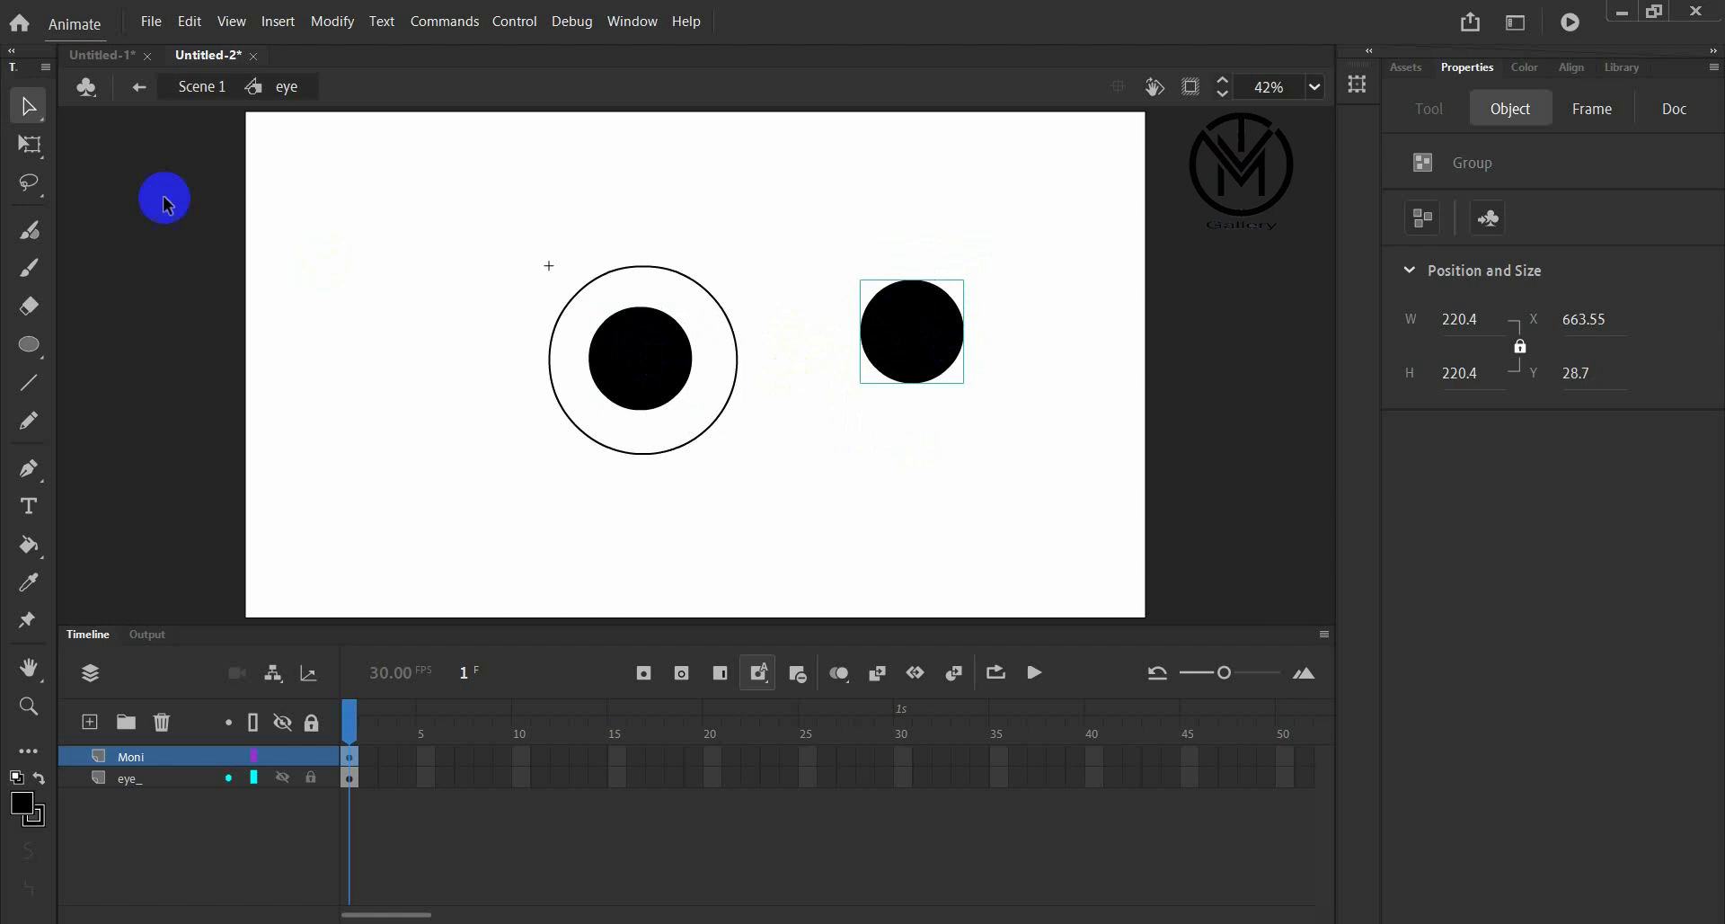
left_click(29, 144)
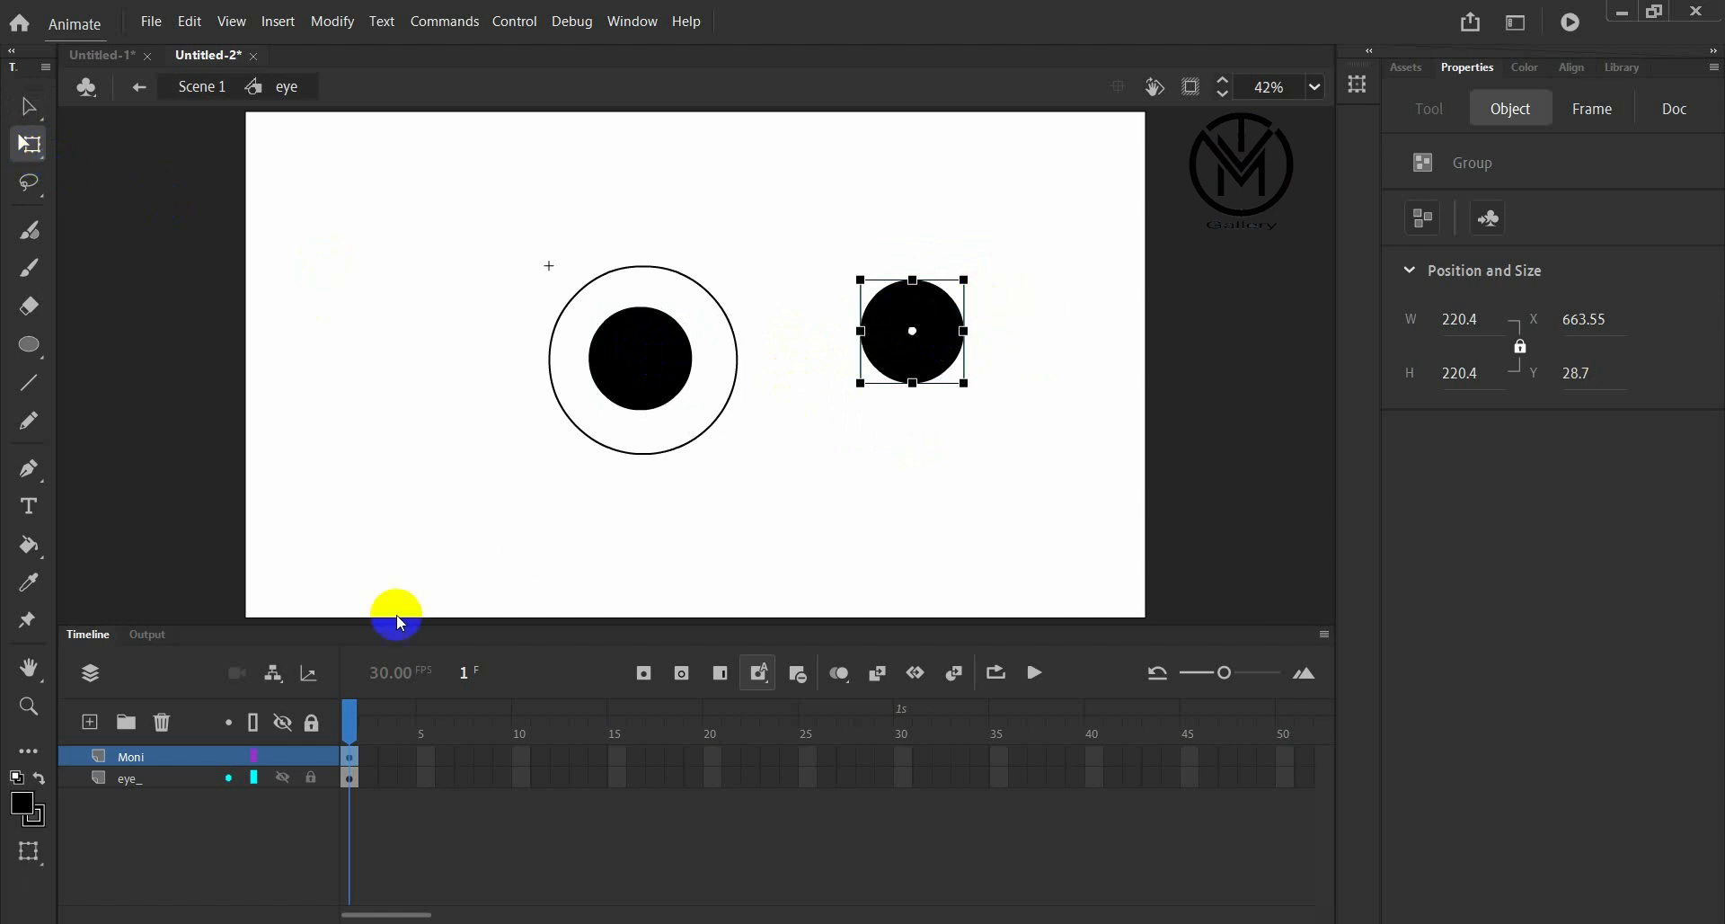
left_click_drag(964, 280, 938, 307)
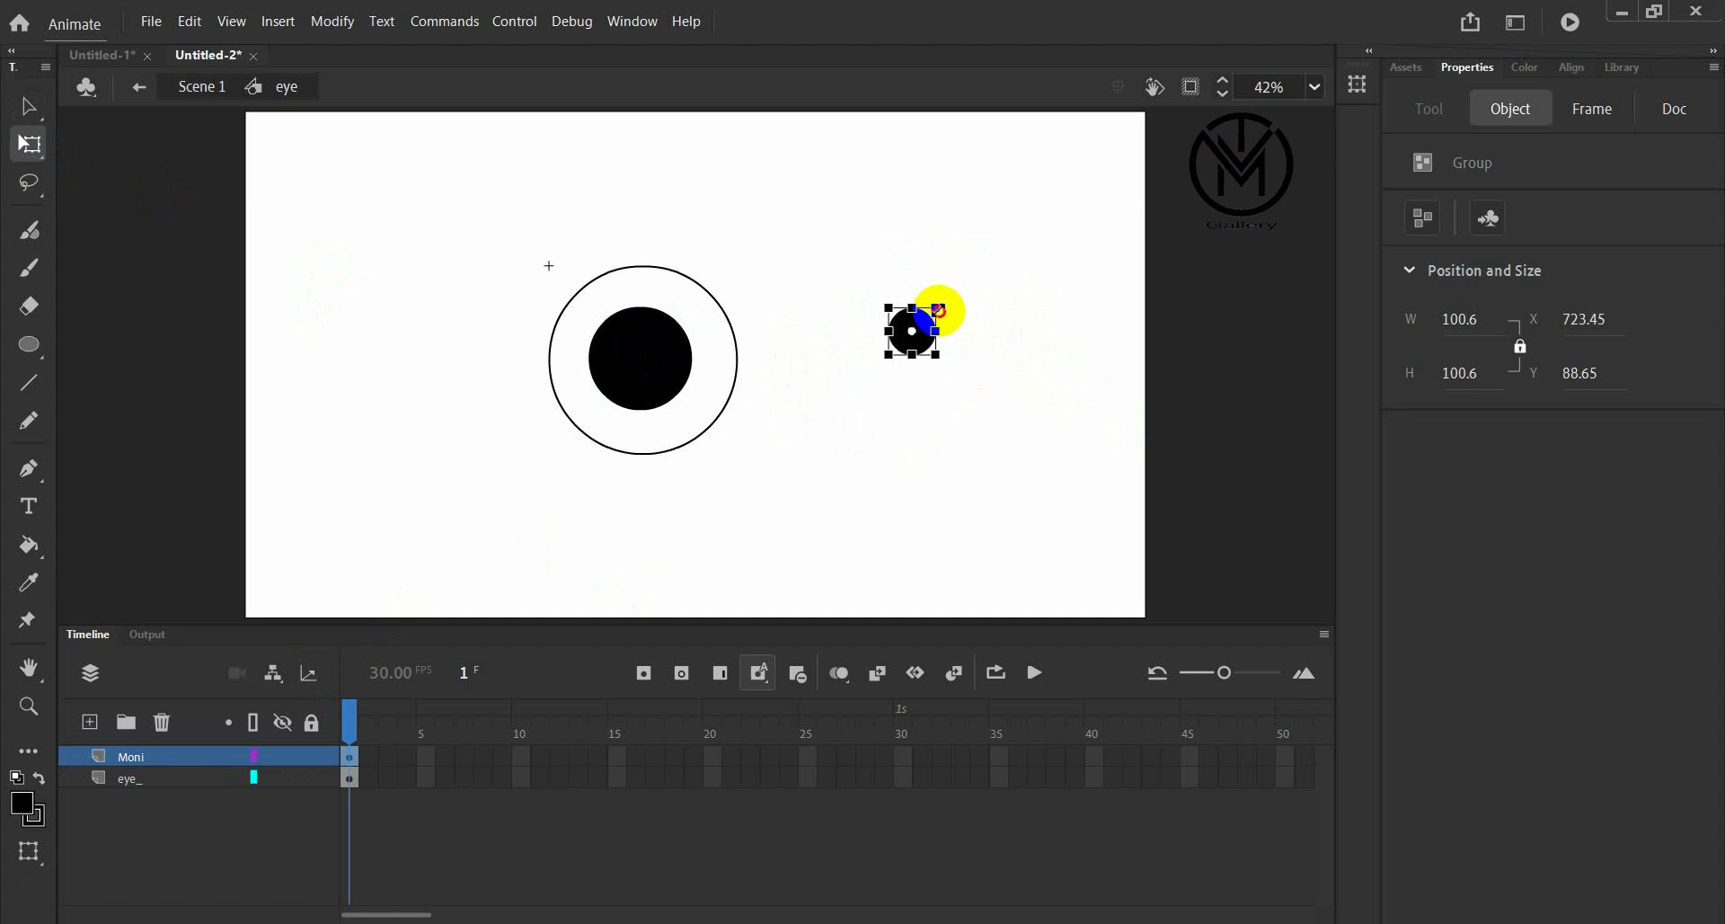
Inside the group, fill the small circle white and scale it down to about 72 px wide
double_click(933, 337)
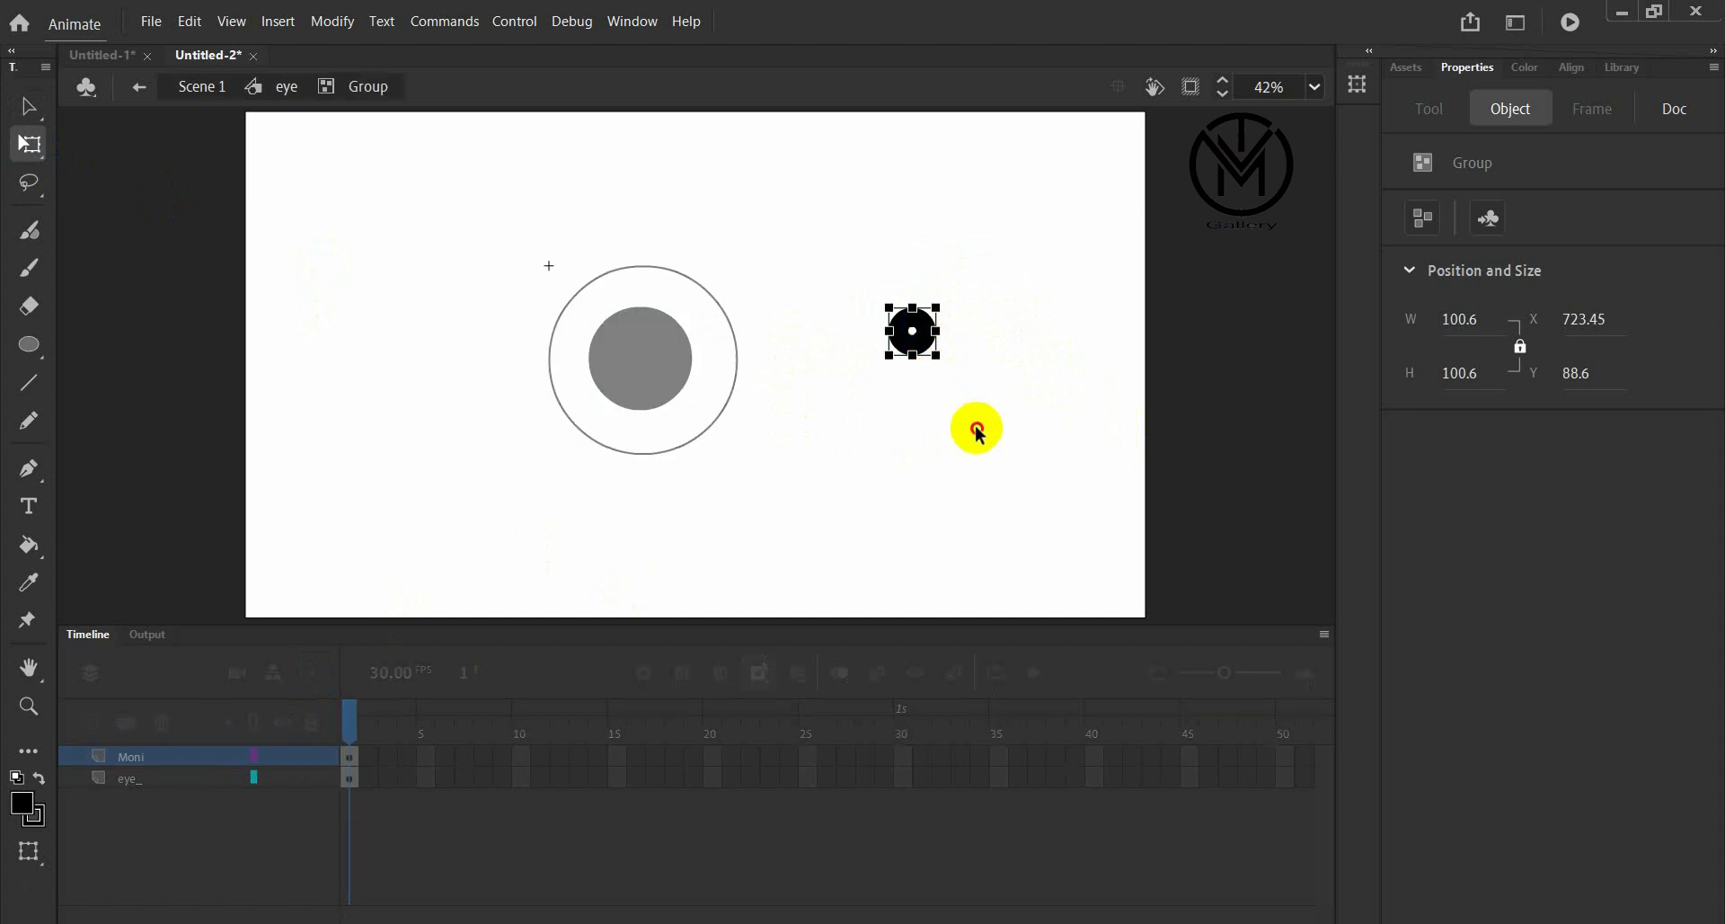
left_click(978, 427)
double_click(935, 353)
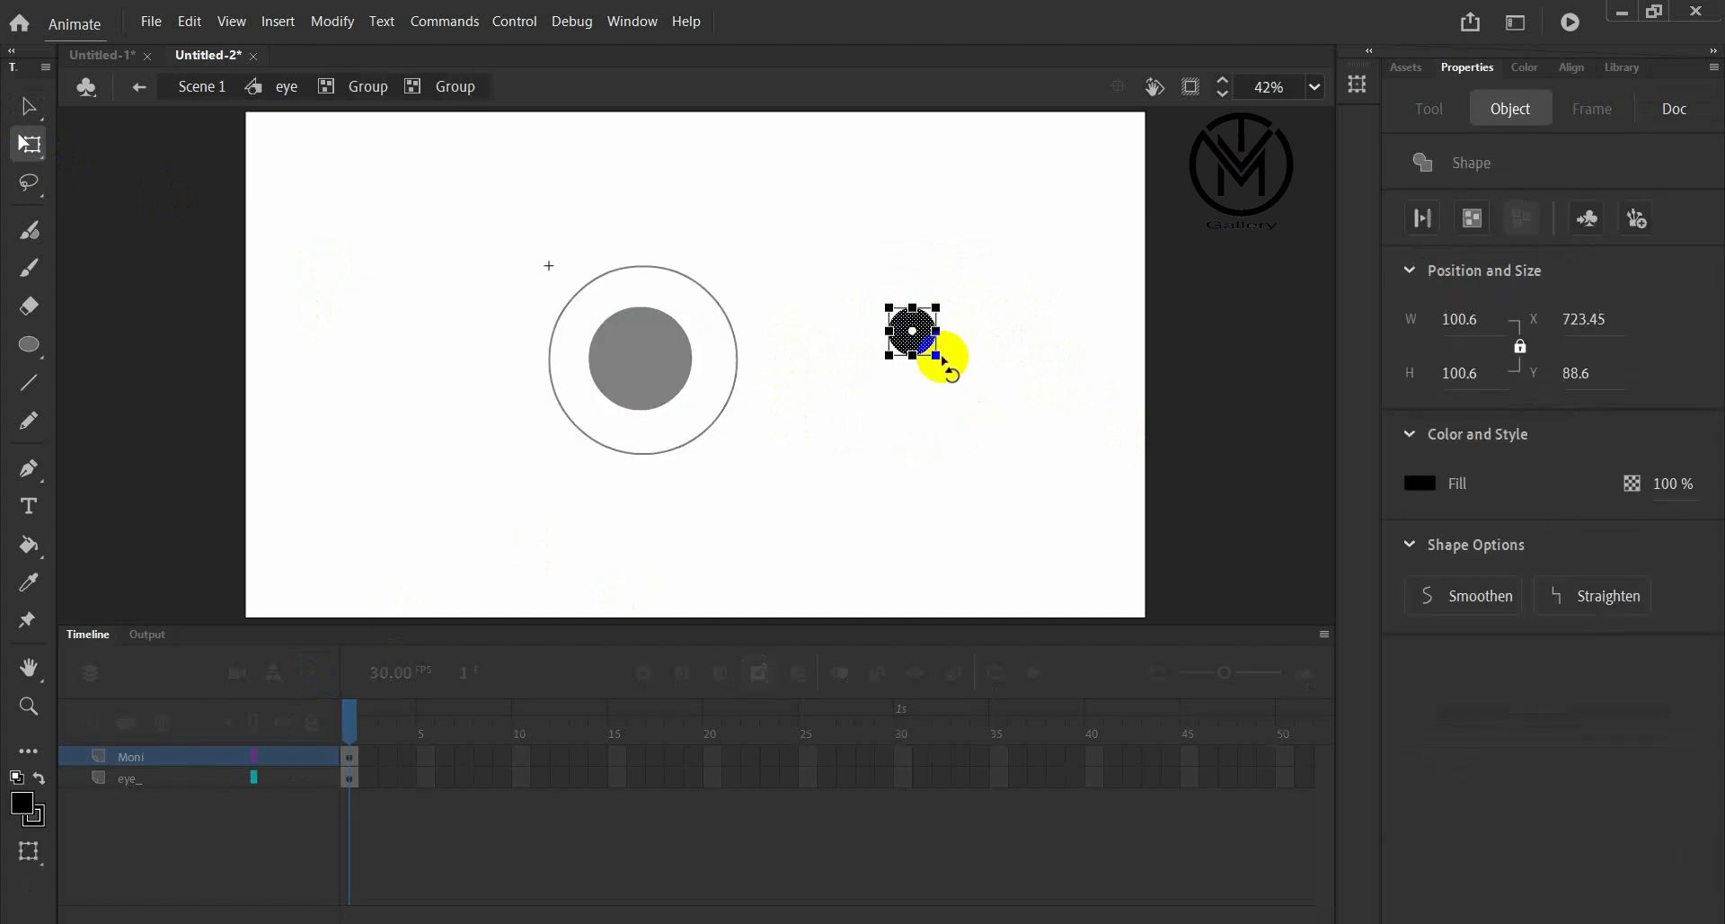
left_click(21, 803)
left_click(127, 627)
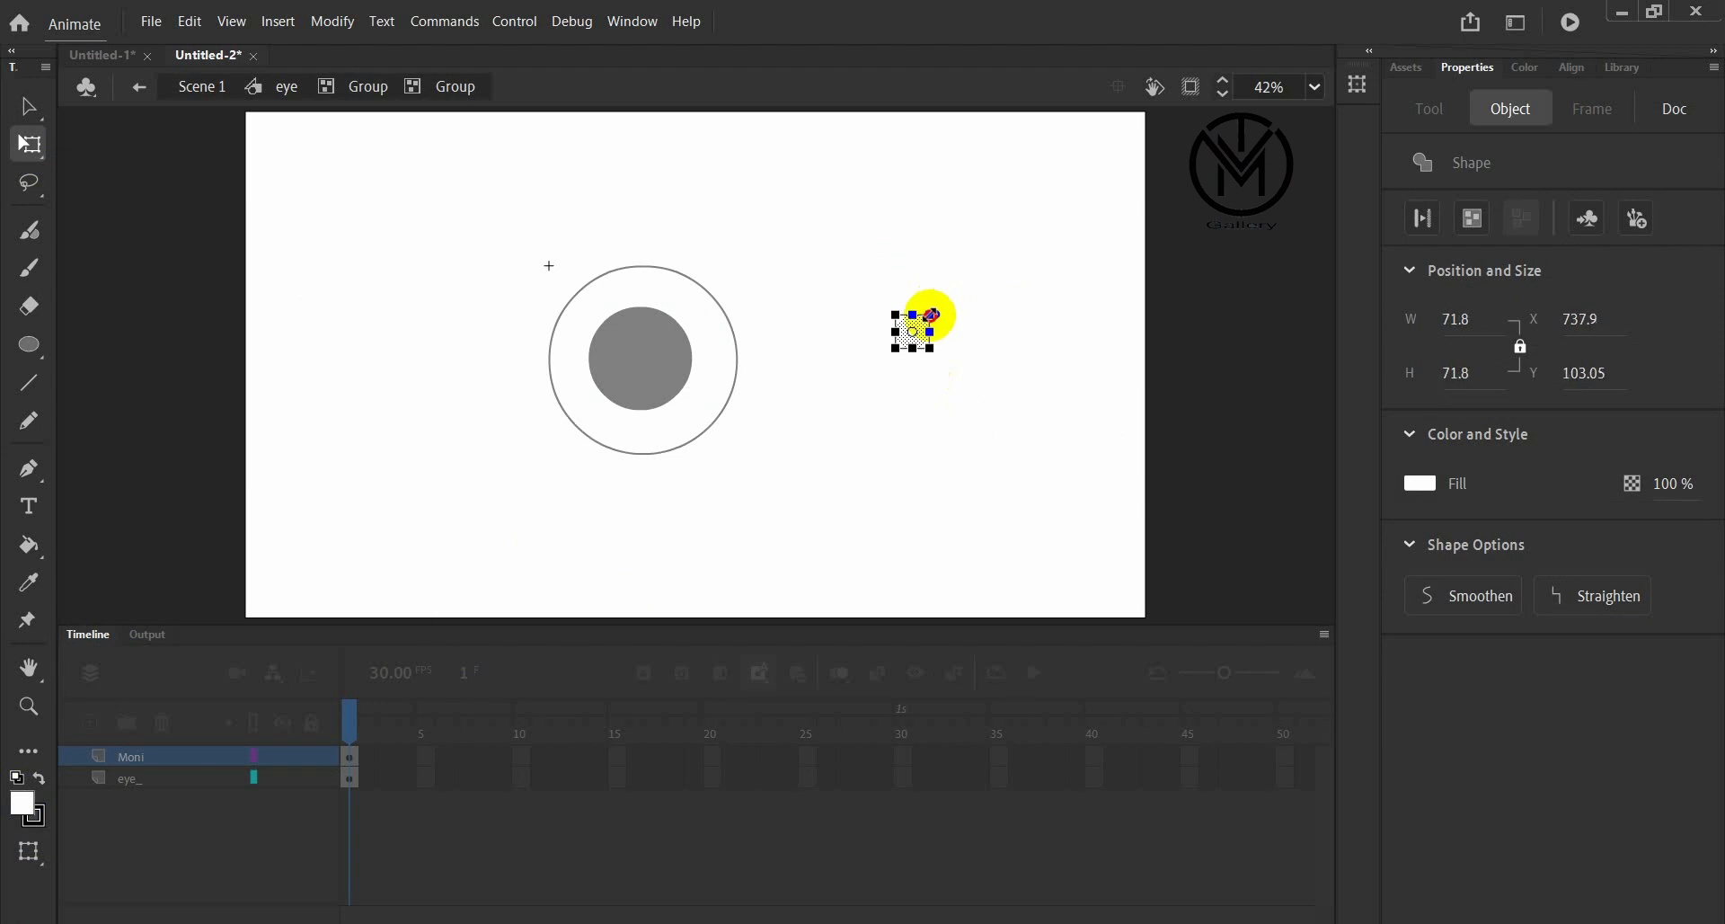
Move the white circle closer to the eye, then leave the group and deselect it
left_click(958, 390)
left_click(881, 355)
left_click_drag(877, 350, 847, 358)
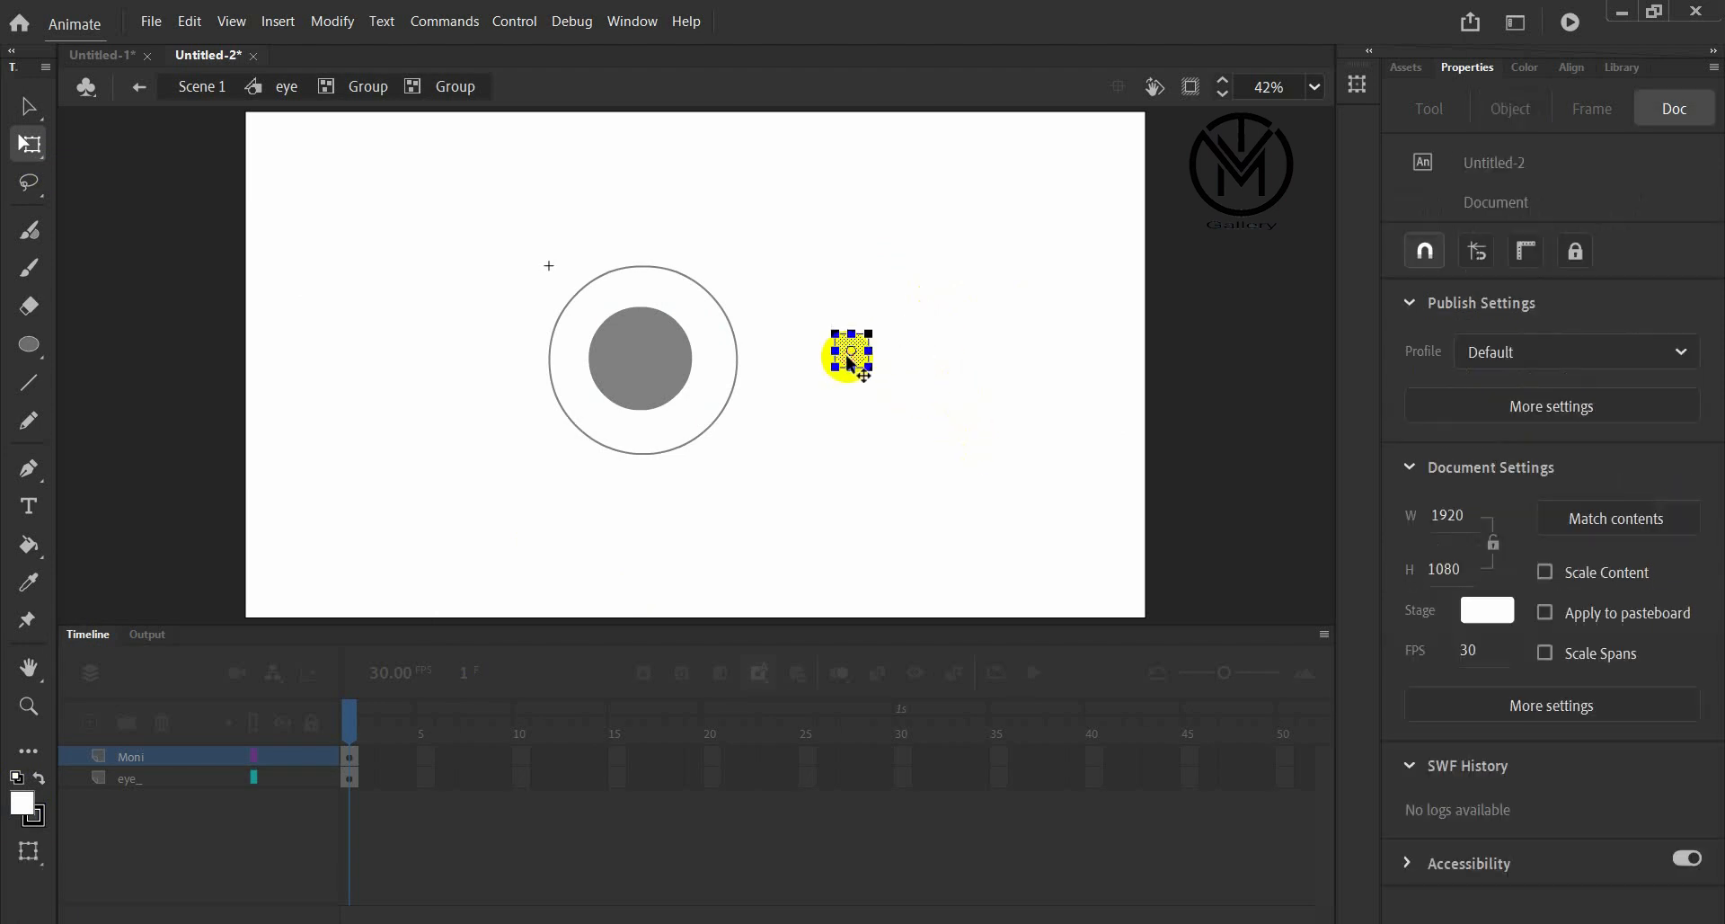
double_click(890, 464)
left_click(900, 406)
double_click(901, 406)
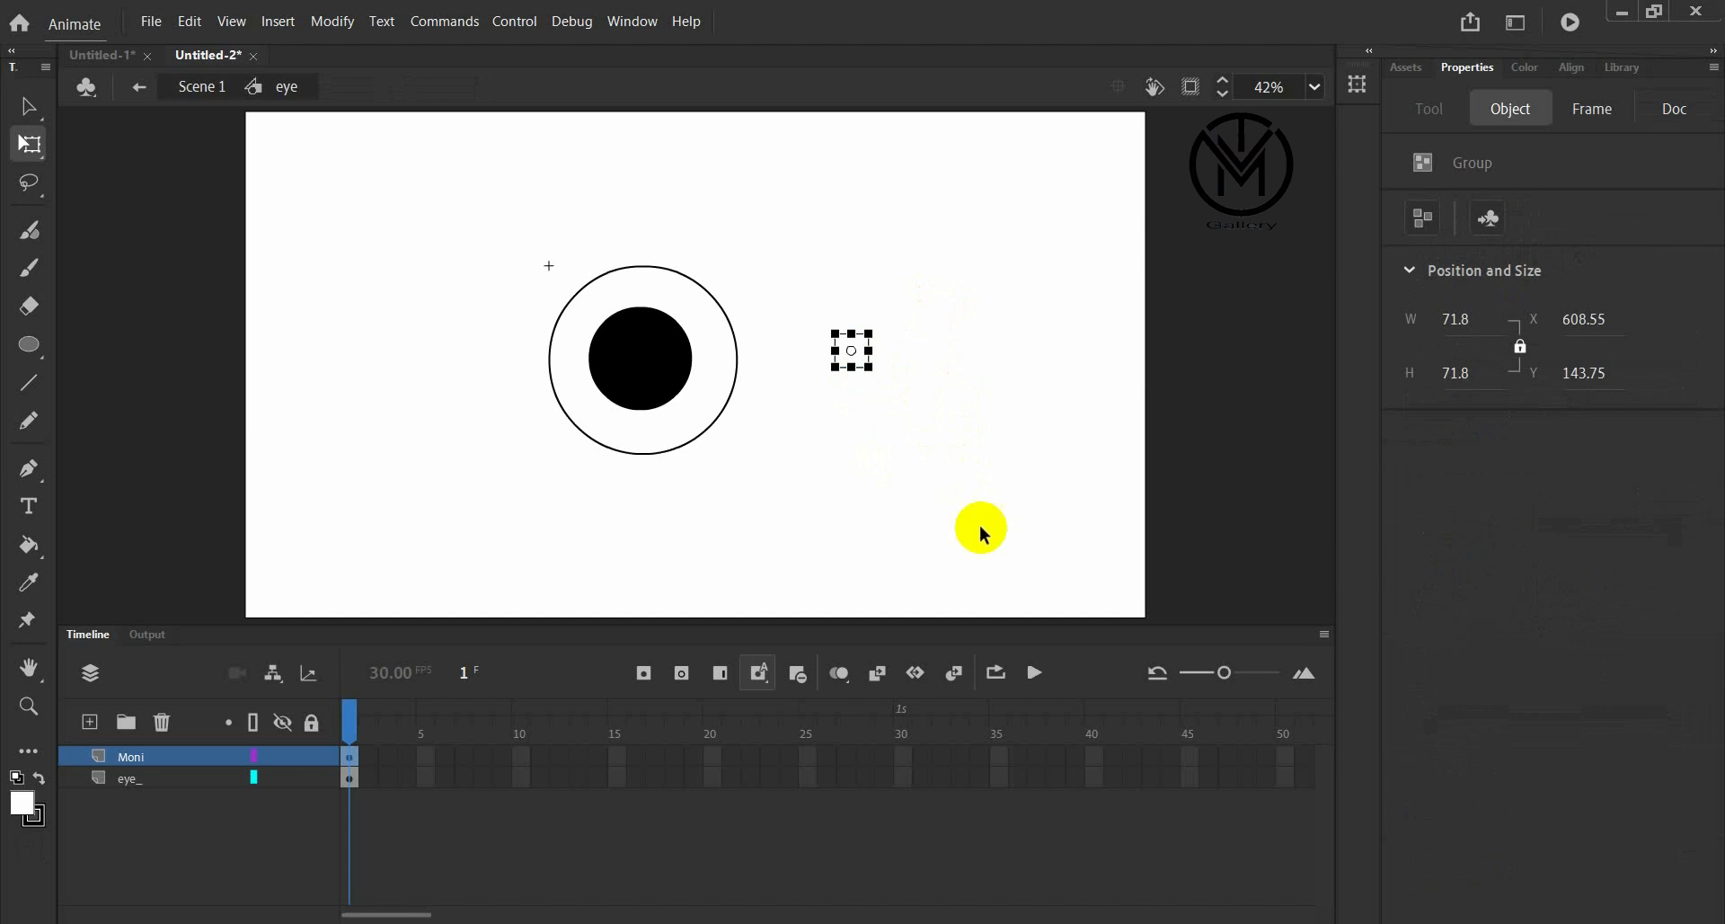
left_click(951, 322)
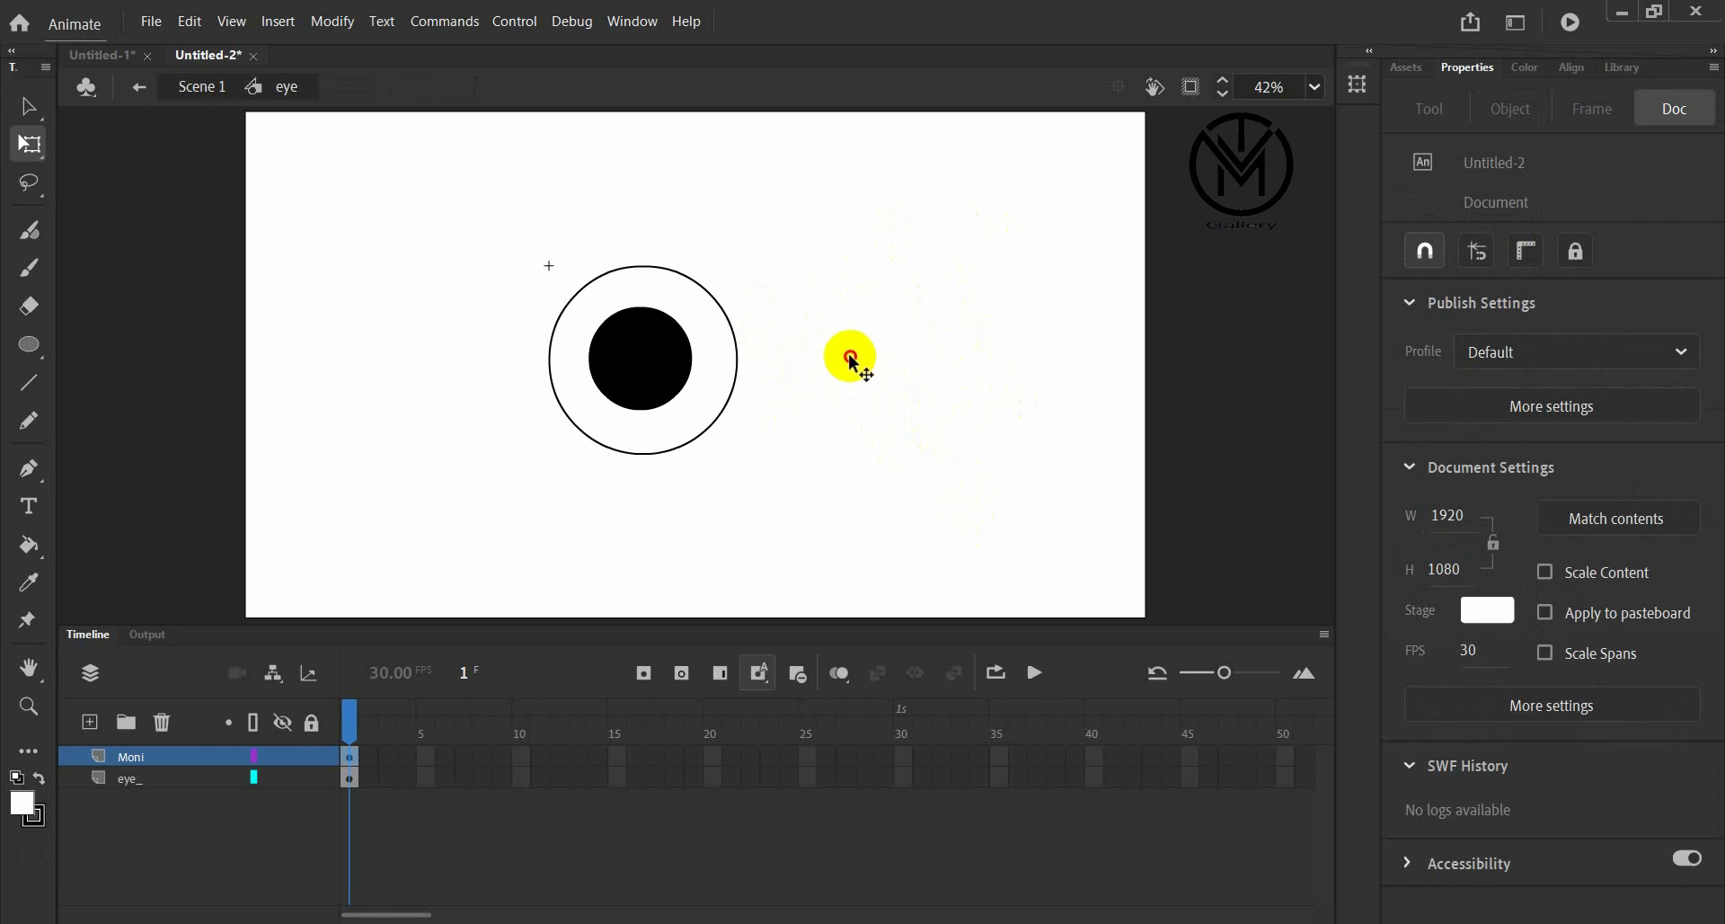
Place the white highlight circle on the black pupil, slightly above its centre, and deselect it
left_click_drag(855, 353, 635, 354)
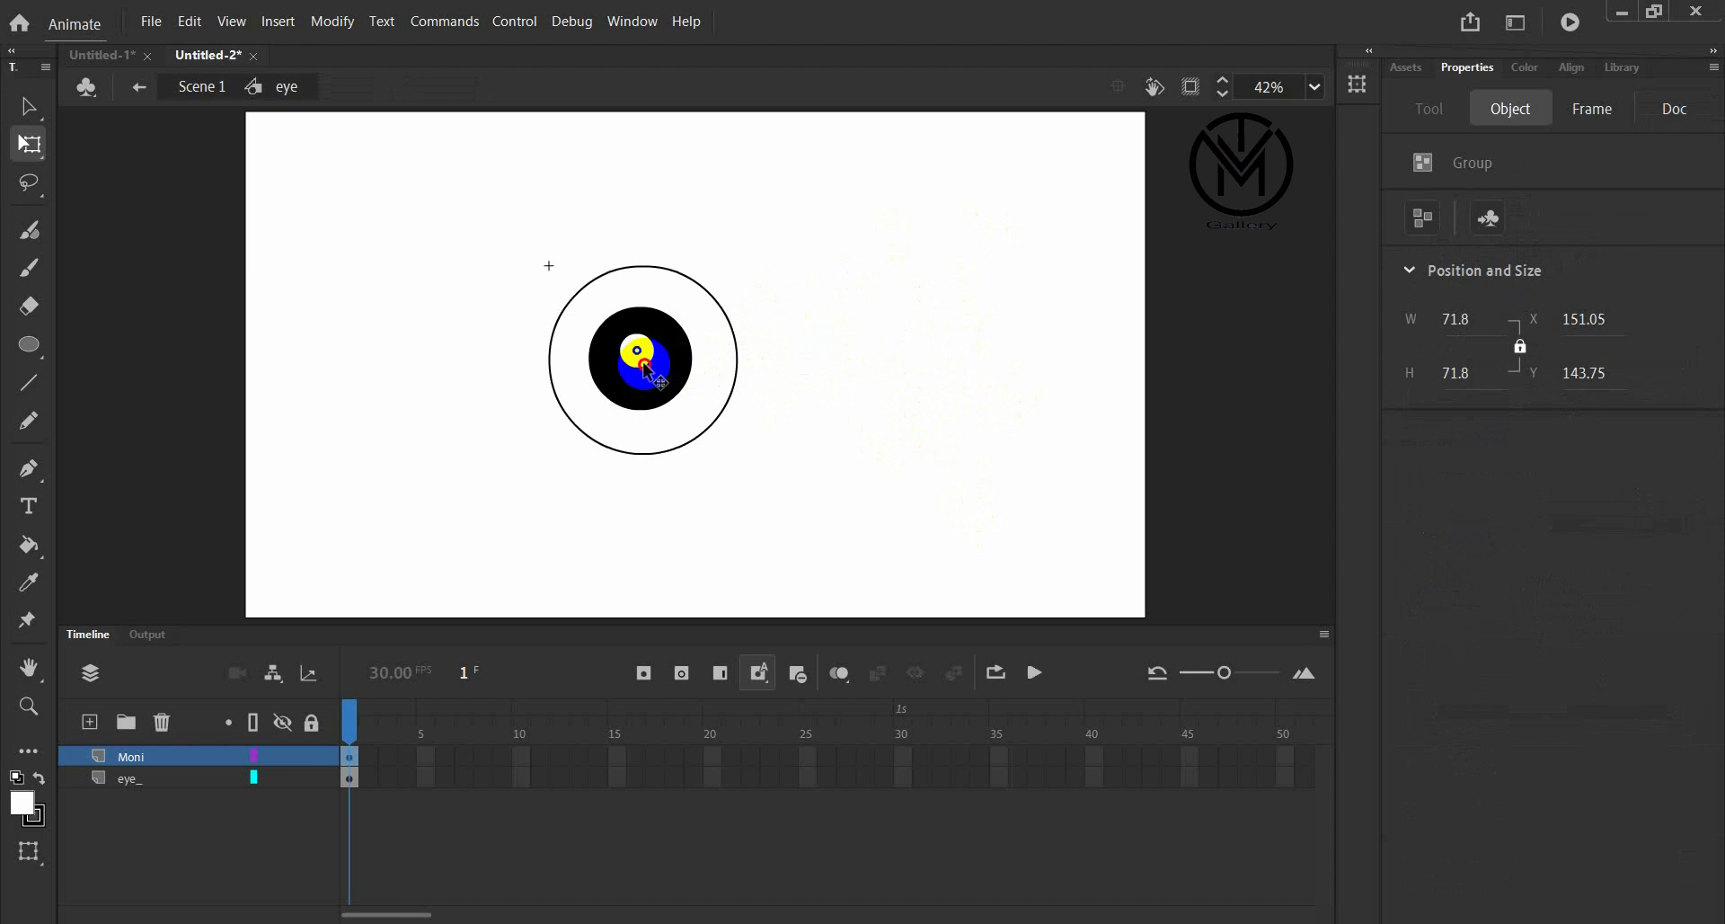
left_click(993, 541)
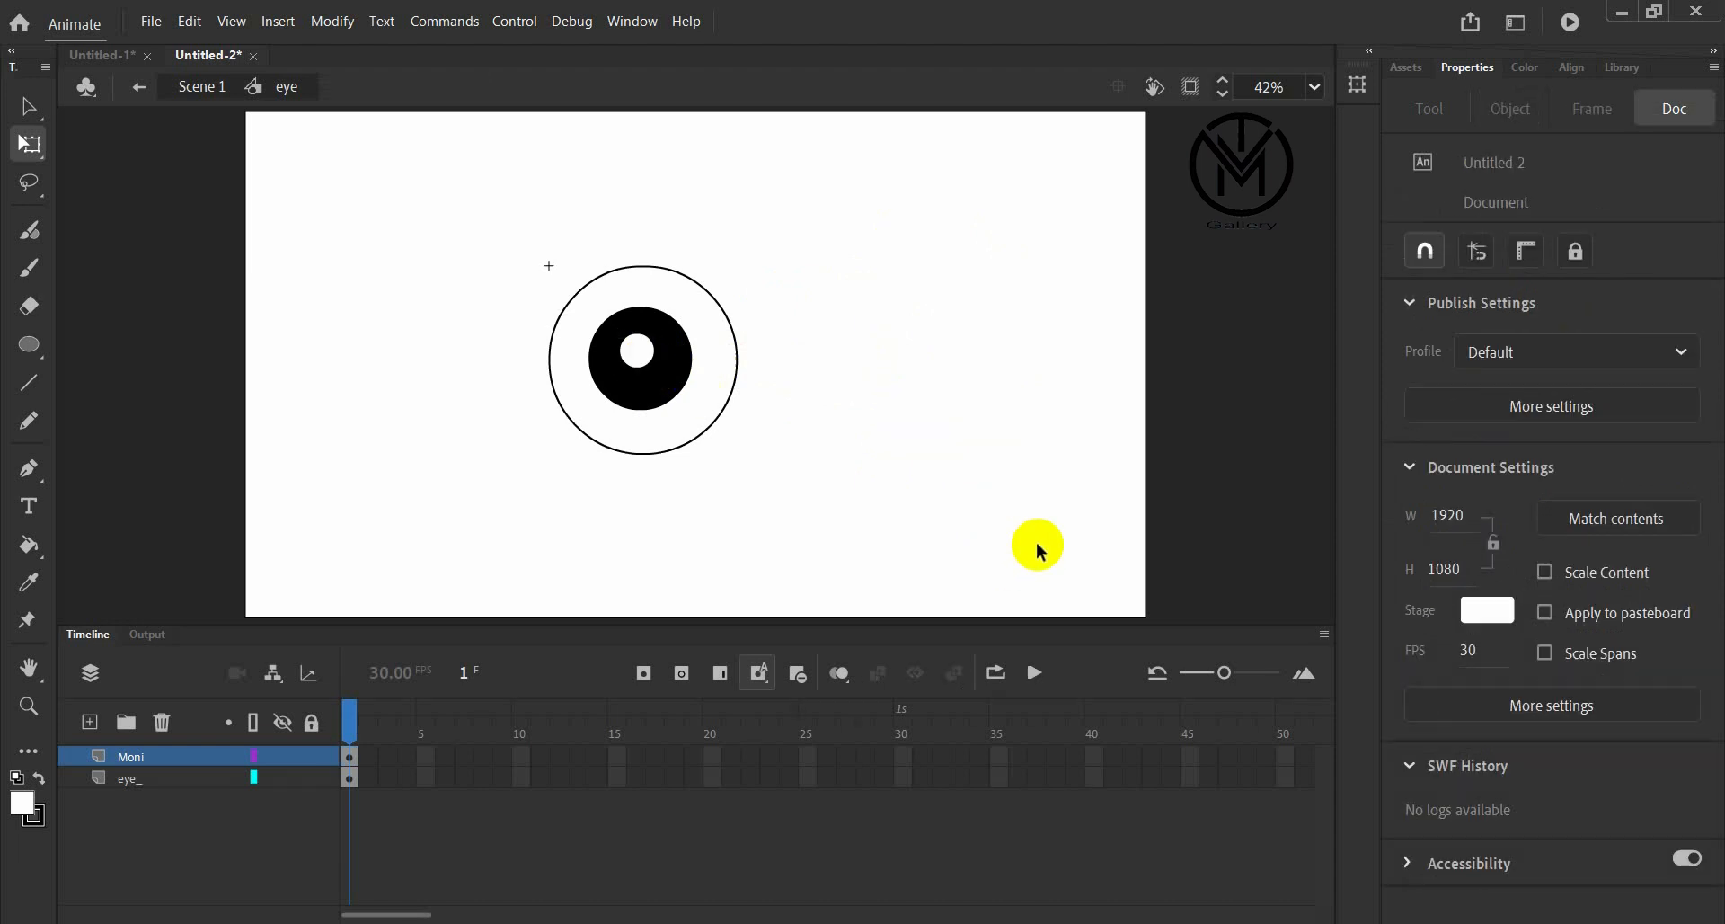
scroll(949, 435, "down", 1)
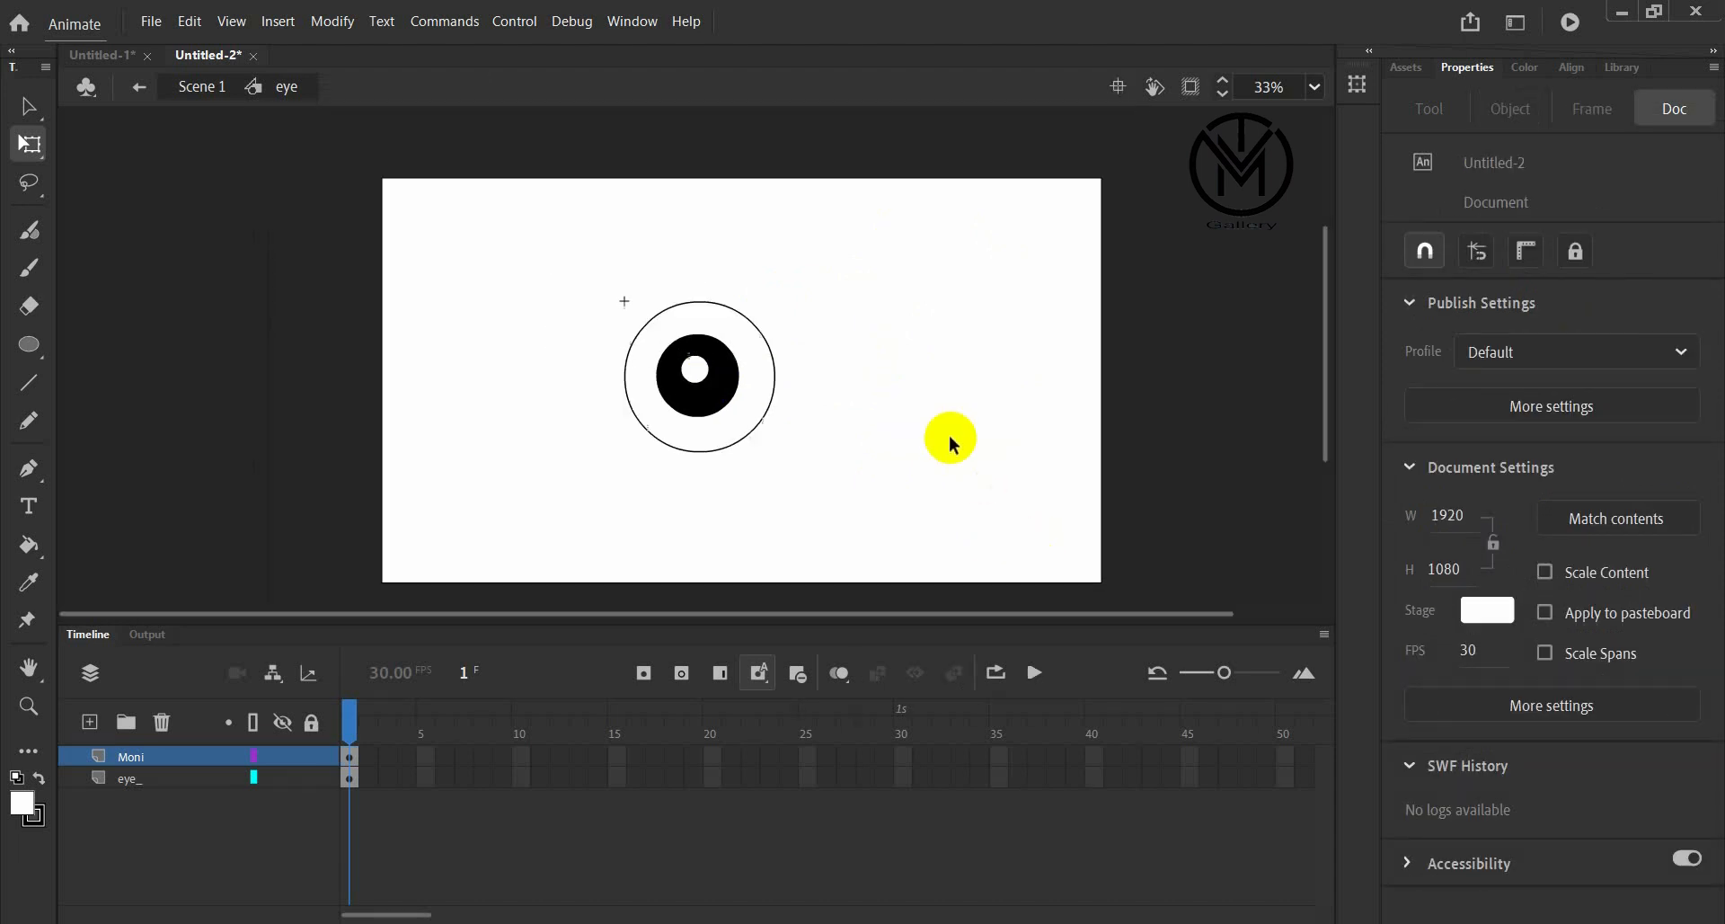
Add a layer above Moni and name it papri
left_click(90, 723)
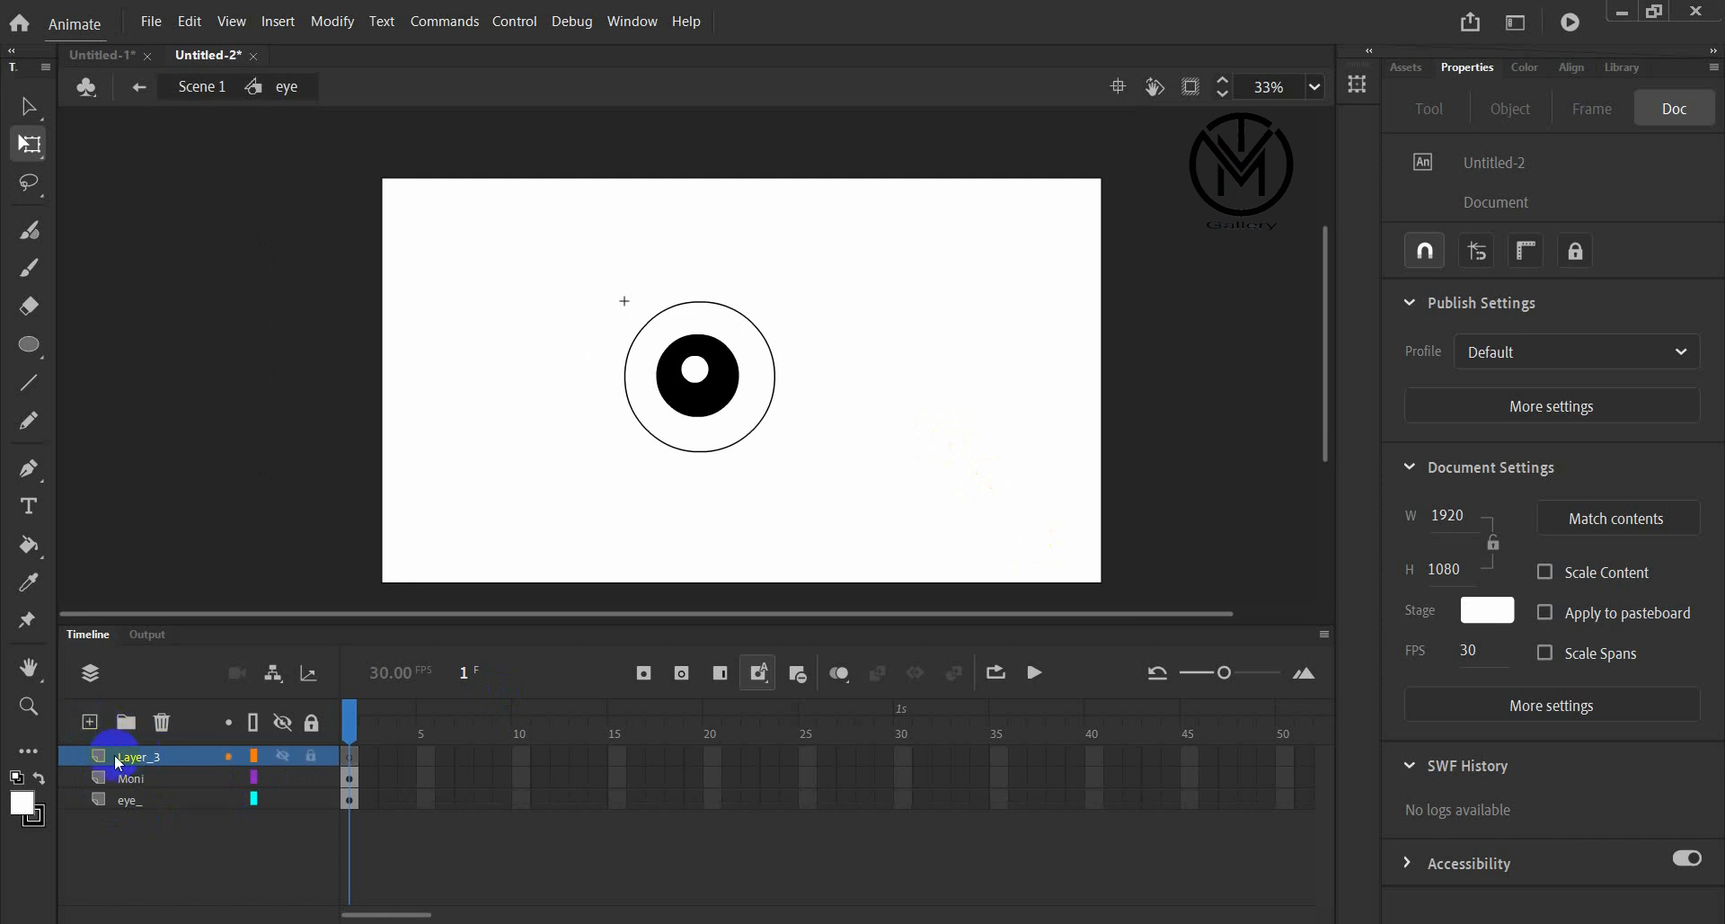
double_click(154, 758)
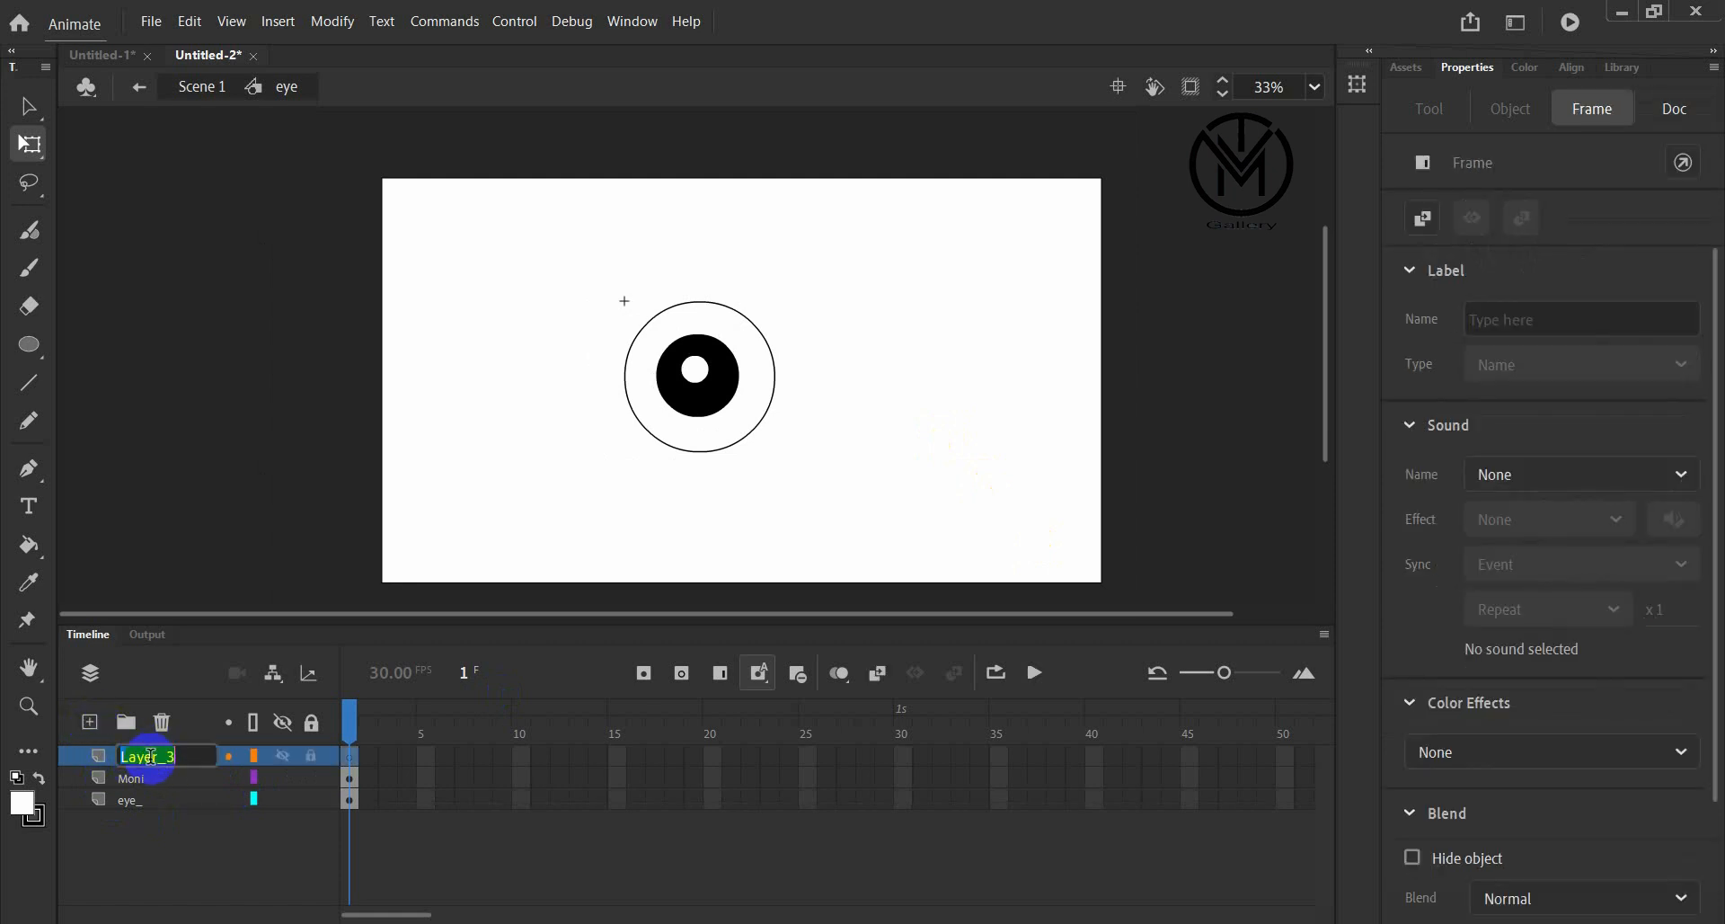
type("papri")
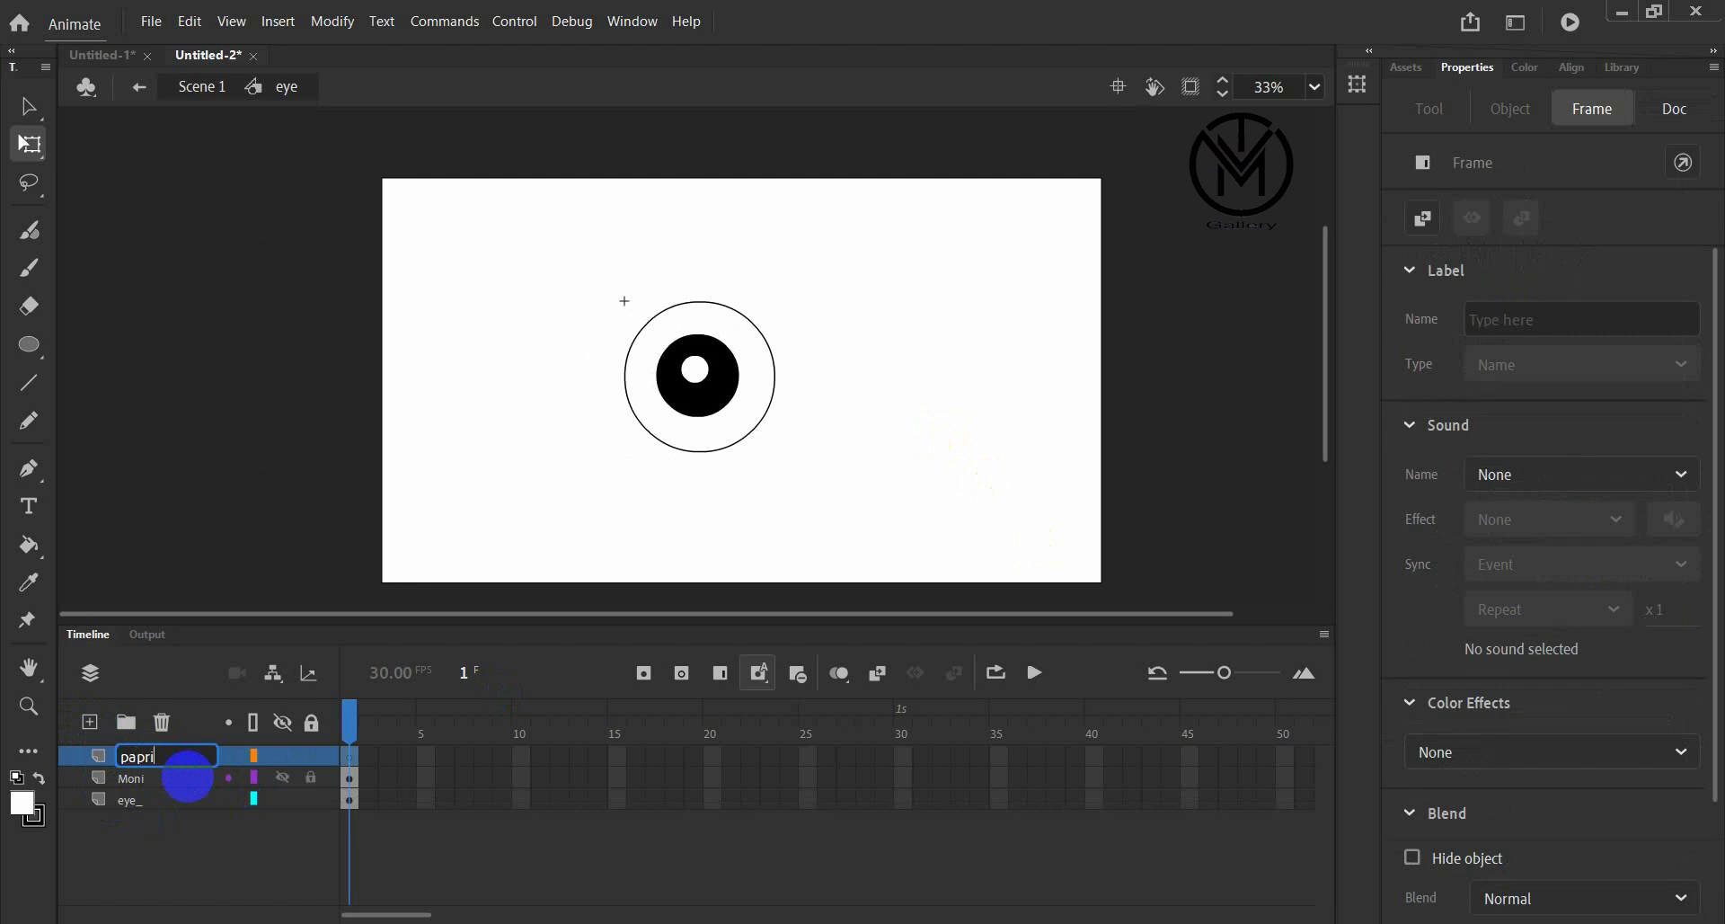
Draw an orange square with a black outline, about 548 px wide, over the upper part of the eye on the papri layer
left_click(29, 345)
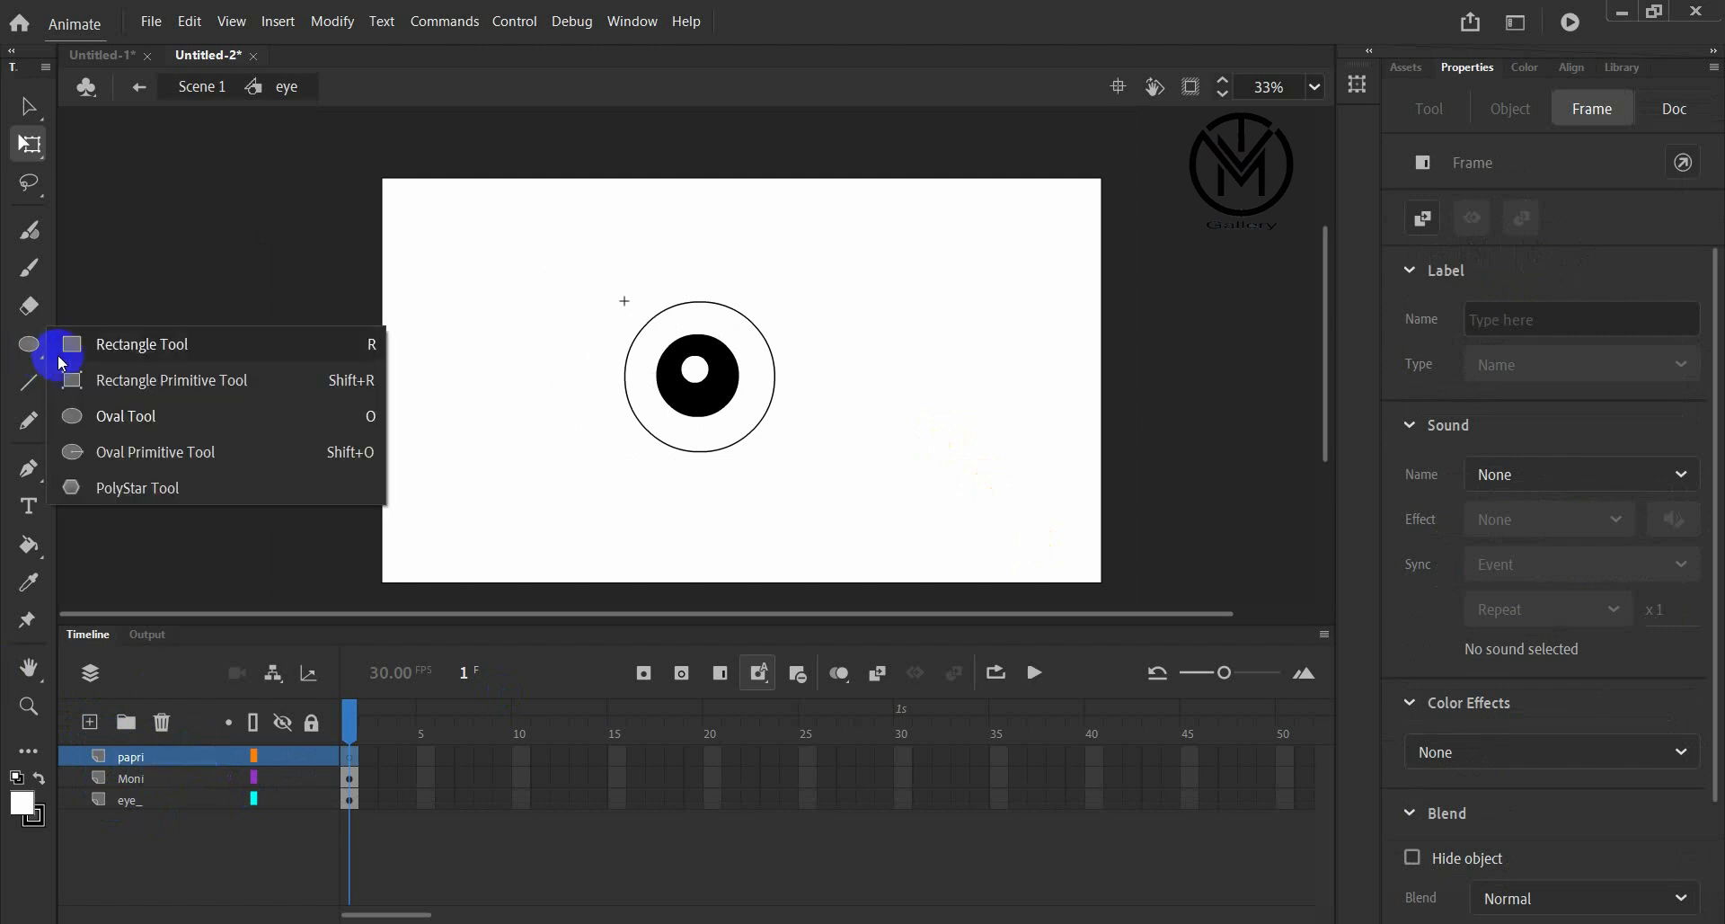
left_click(110, 355)
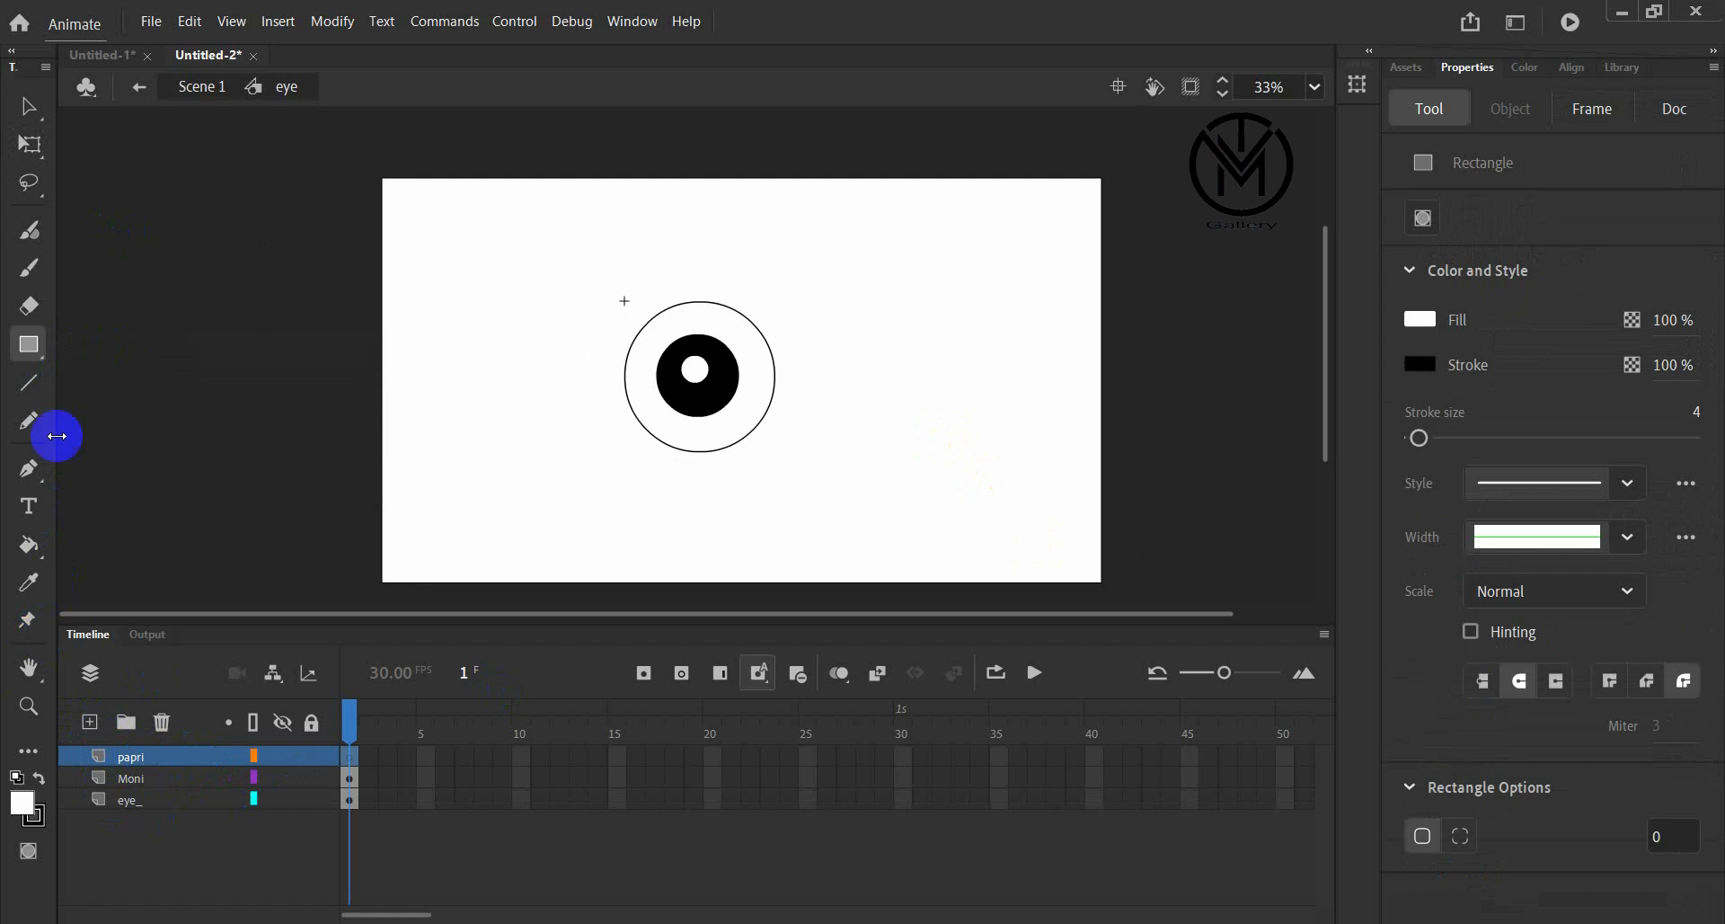
left_click(22, 801)
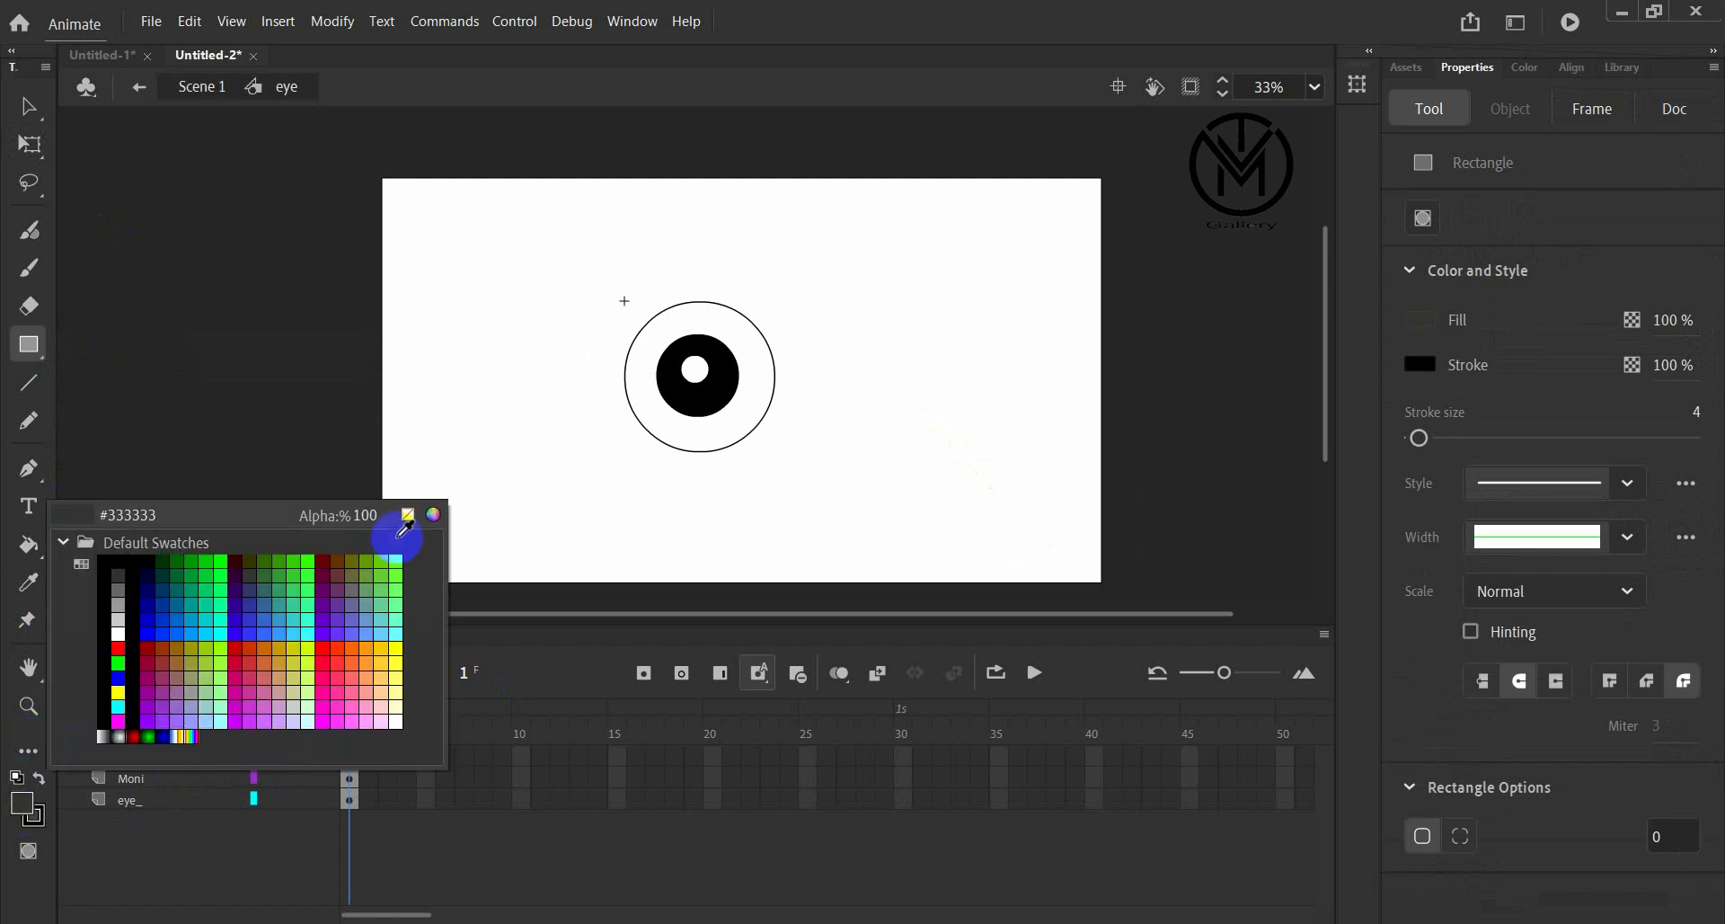
left_click(433, 516)
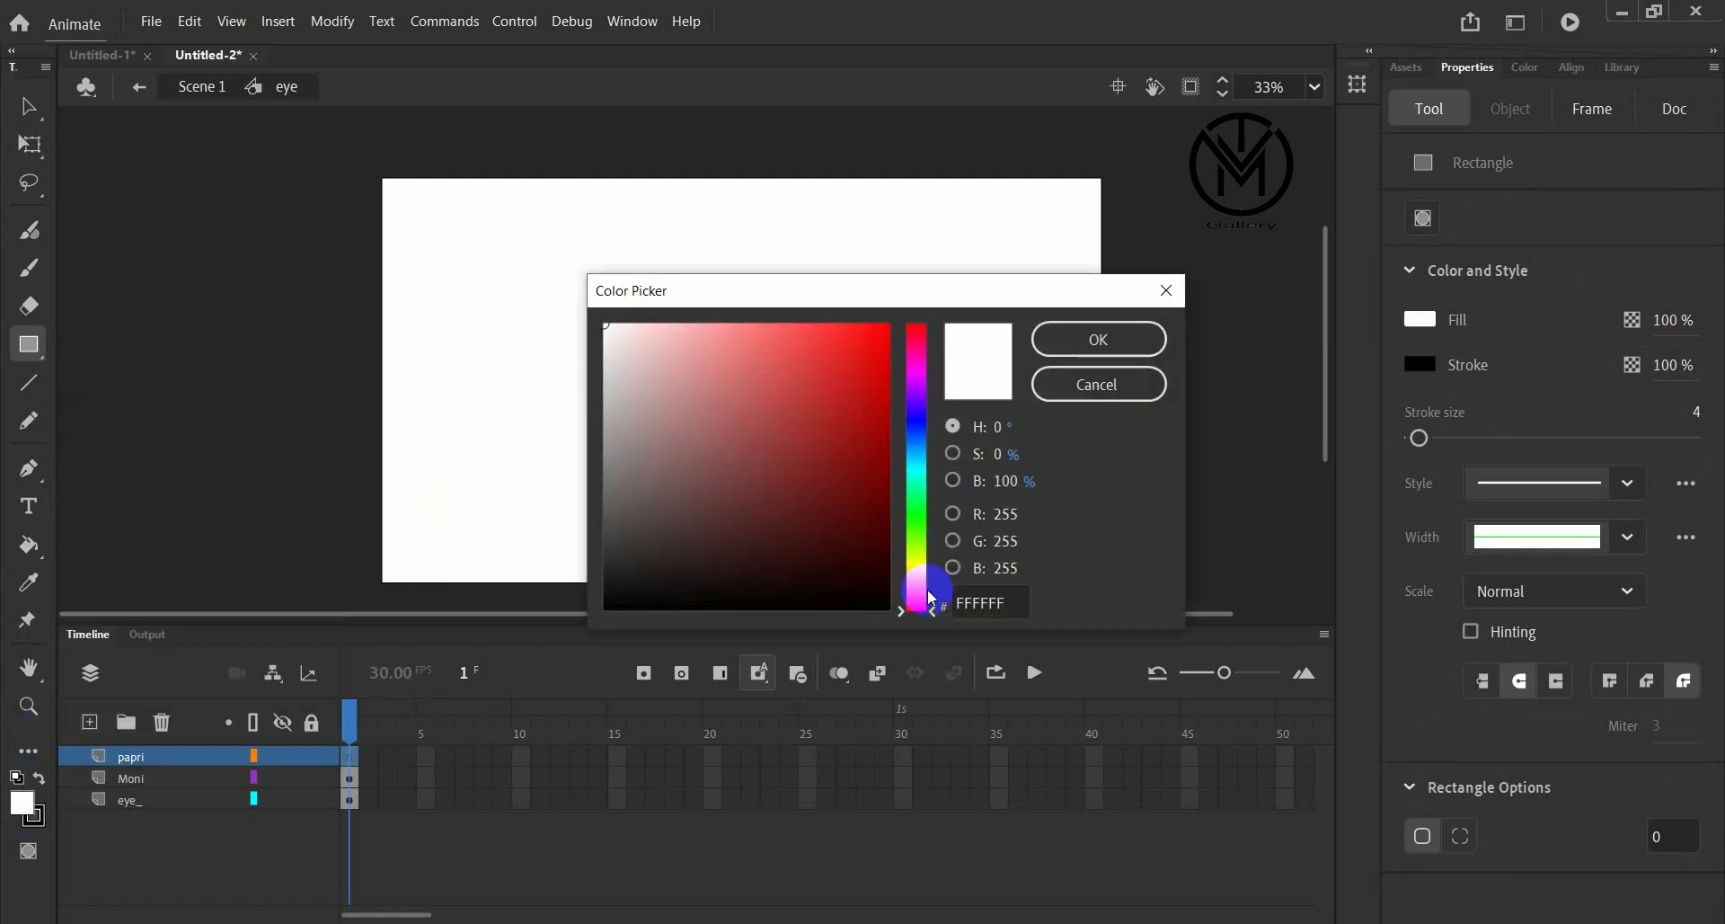
left_click_drag(929, 613, 929, 597)
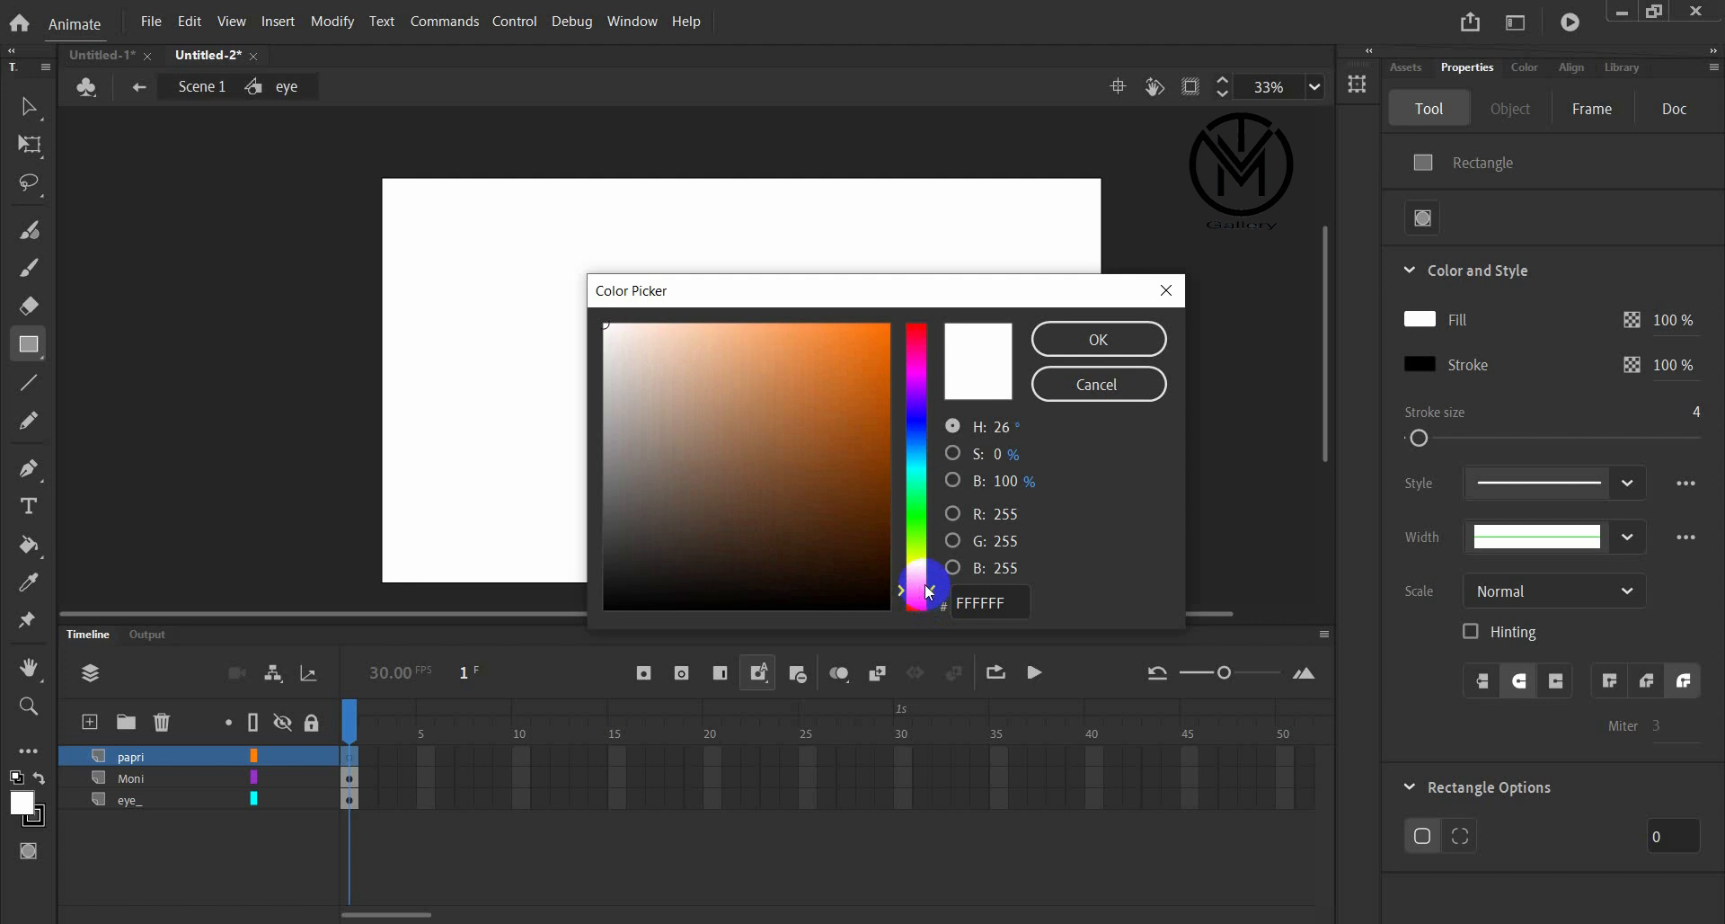
left_click(836, 358)
left_click(1098, 338)
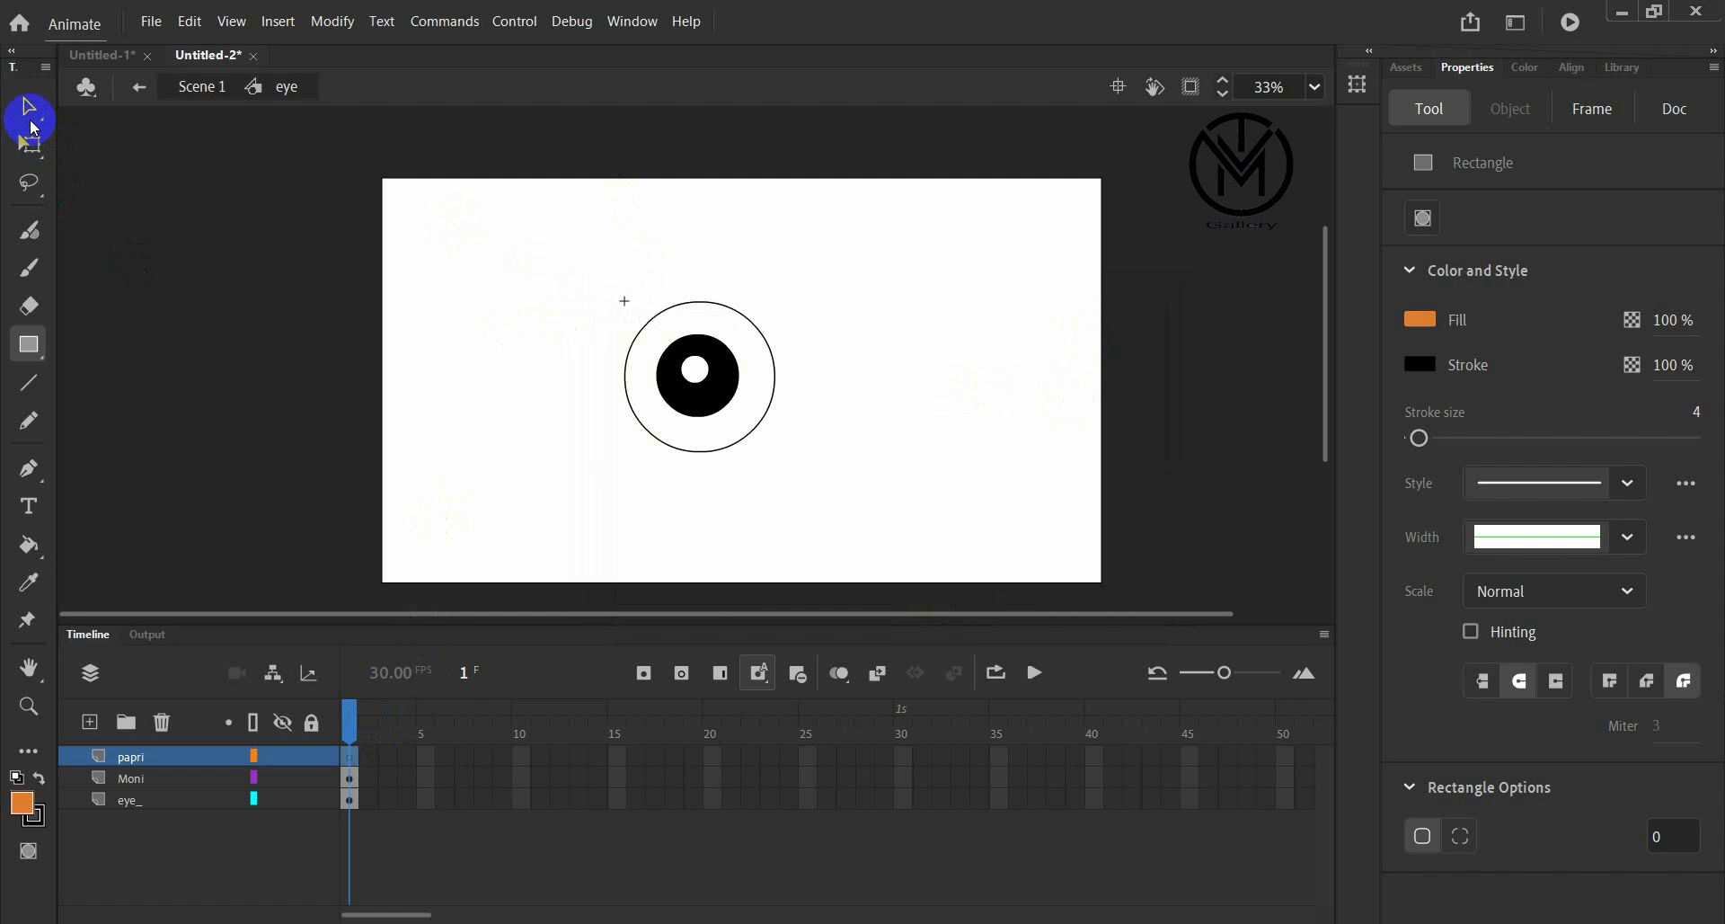
mouse_move(589, 194)
left_mouse_down()
mouse_move(688, 291)
mouse_move(774, 316)
mouse_move(795, 399)
left_mouse_up()
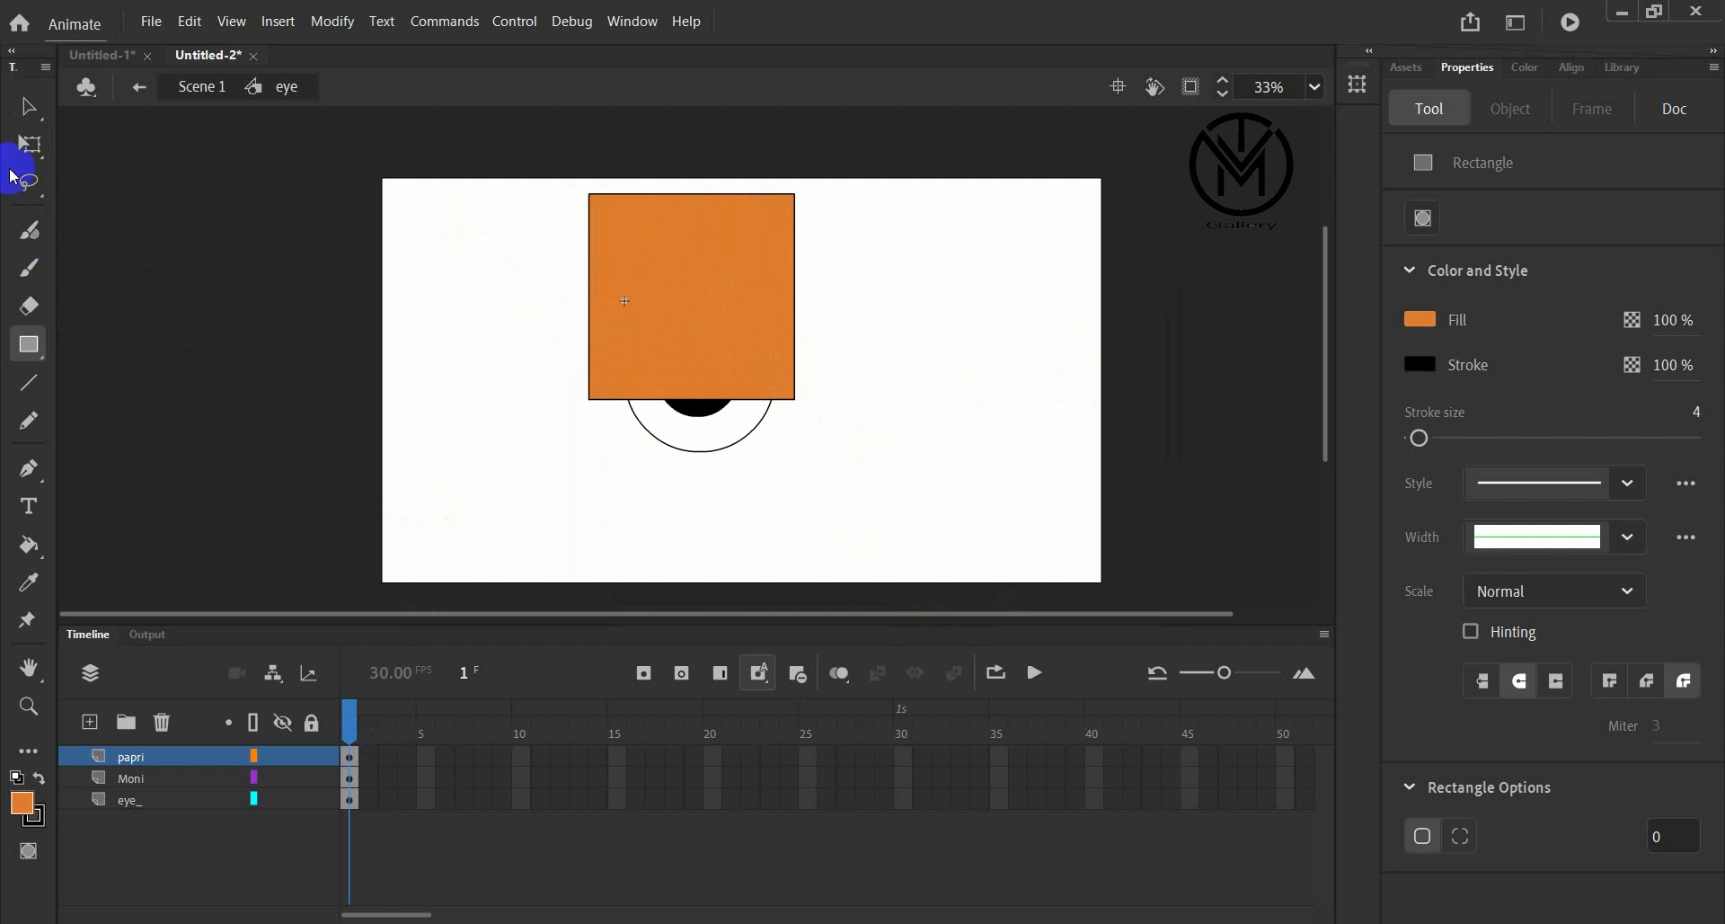
Centre the orange square horizontally over the eye and bend its lower edge upward into an arch
left_click(28, 106)
double_click(687, 283)
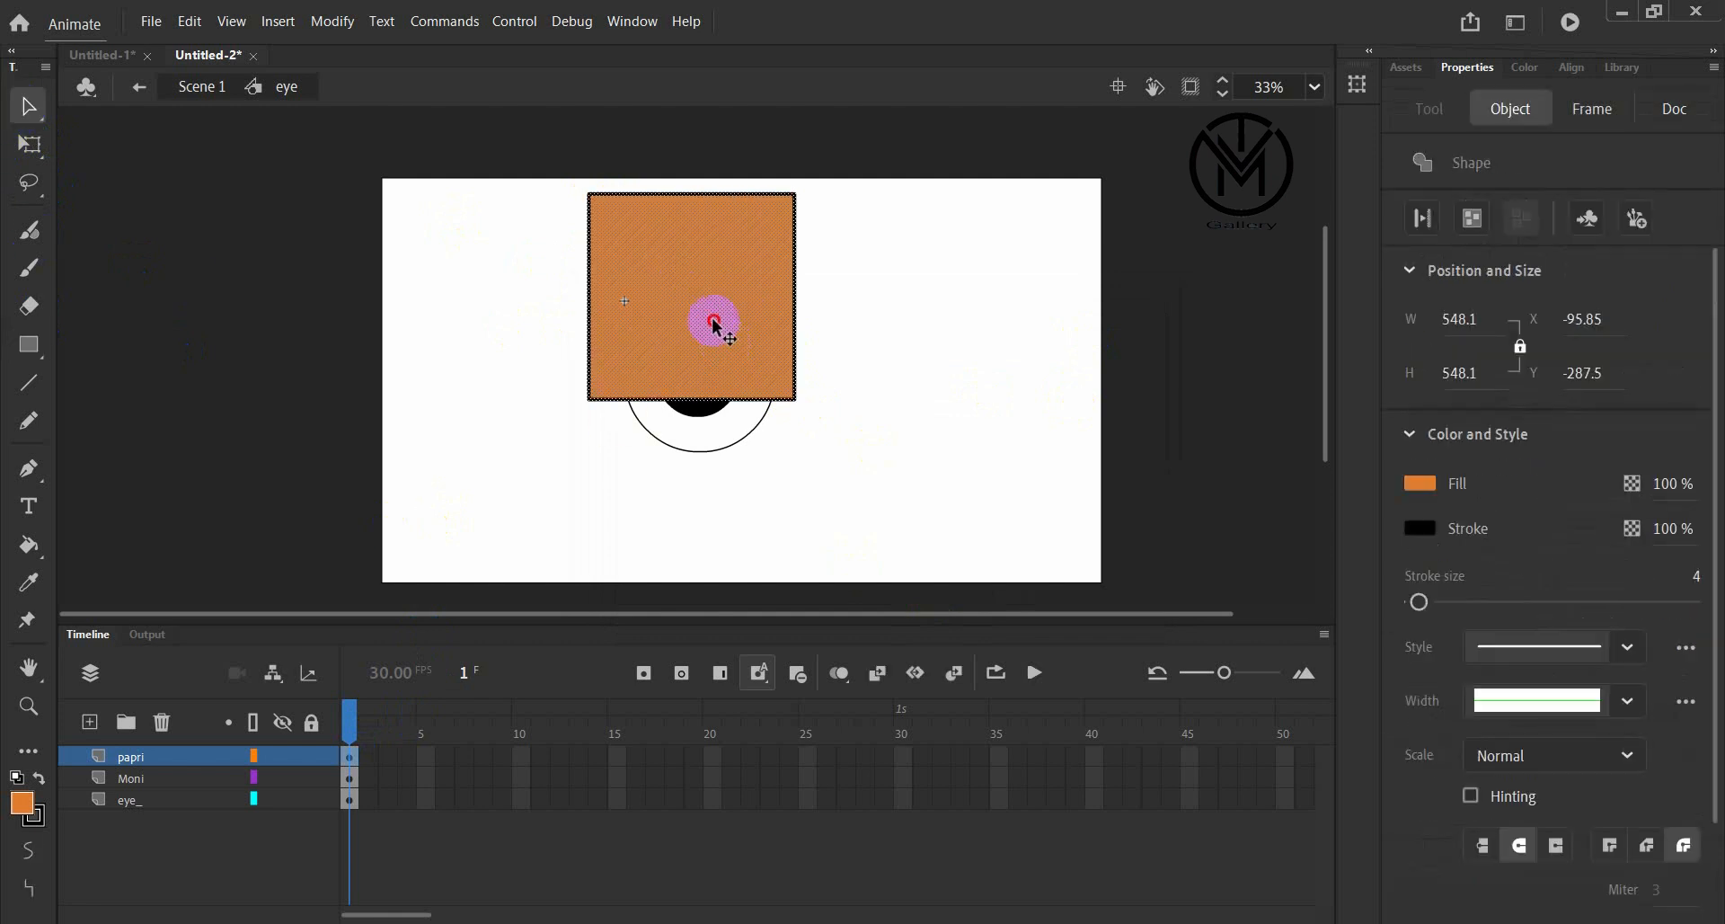
mouse_move(716, 327)
left_mouse_down()
mouse_move(720, 288)
mouse_move(729, 332)
left_mouse_up()
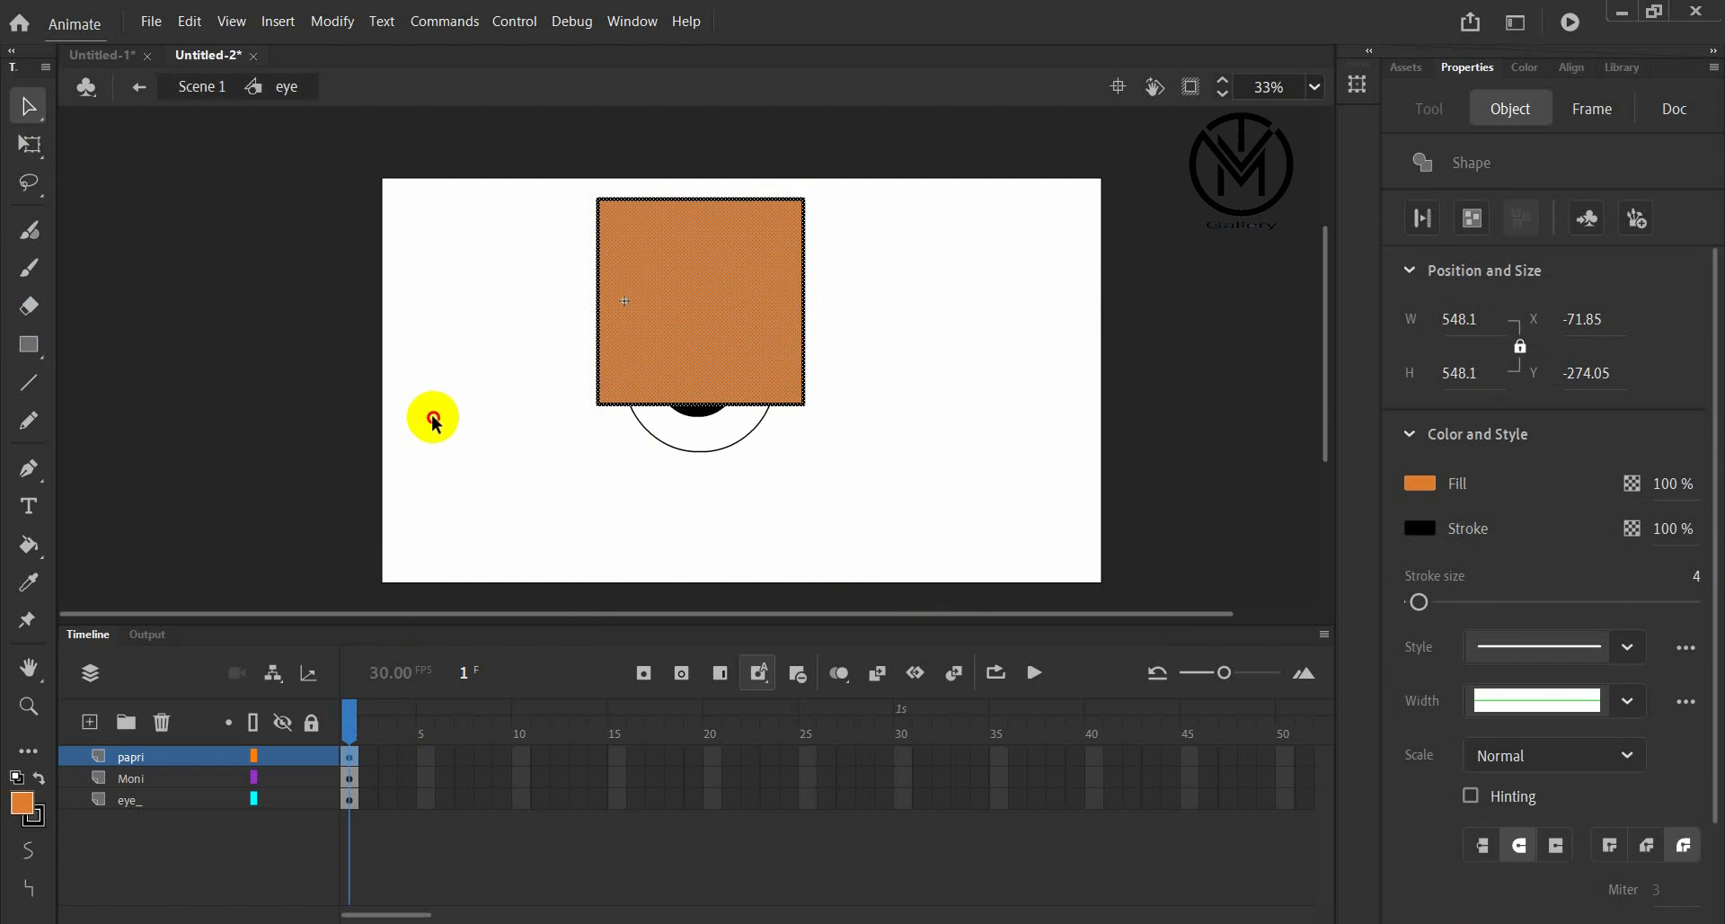
left_click(434, 419)
left_click_drag(692, 406, 697, 374)
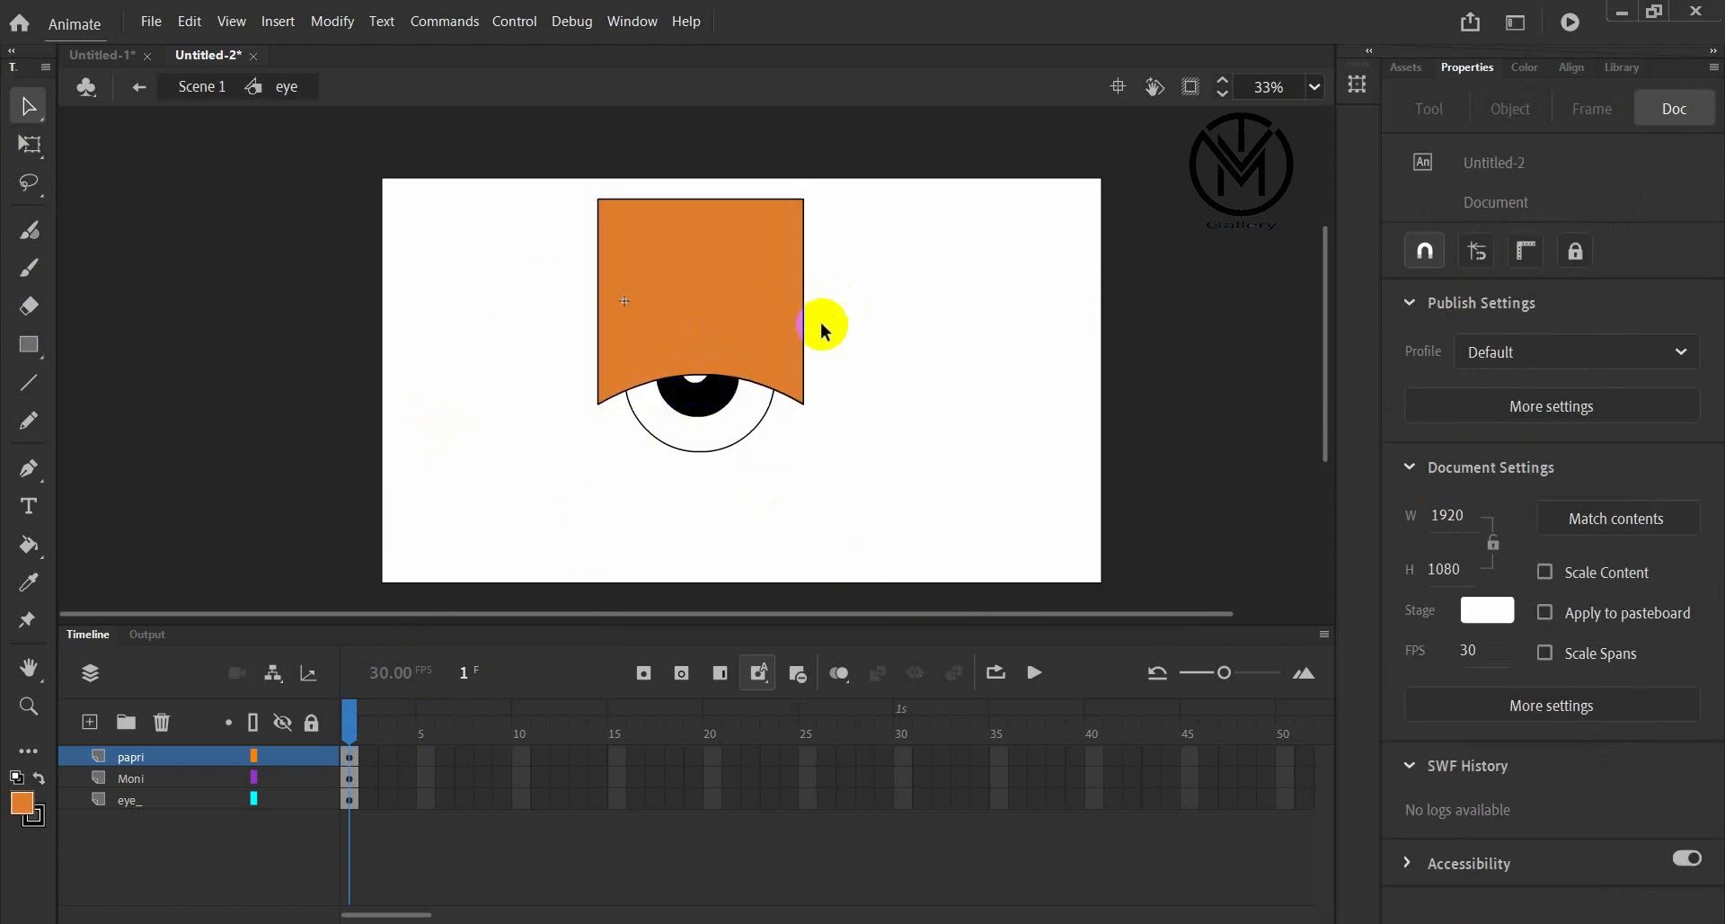
Raise the whole orange eyelid until its arched edge meets the top of the eyeball, then deselect it
left_click(697, 288)
left_click(881, 347)
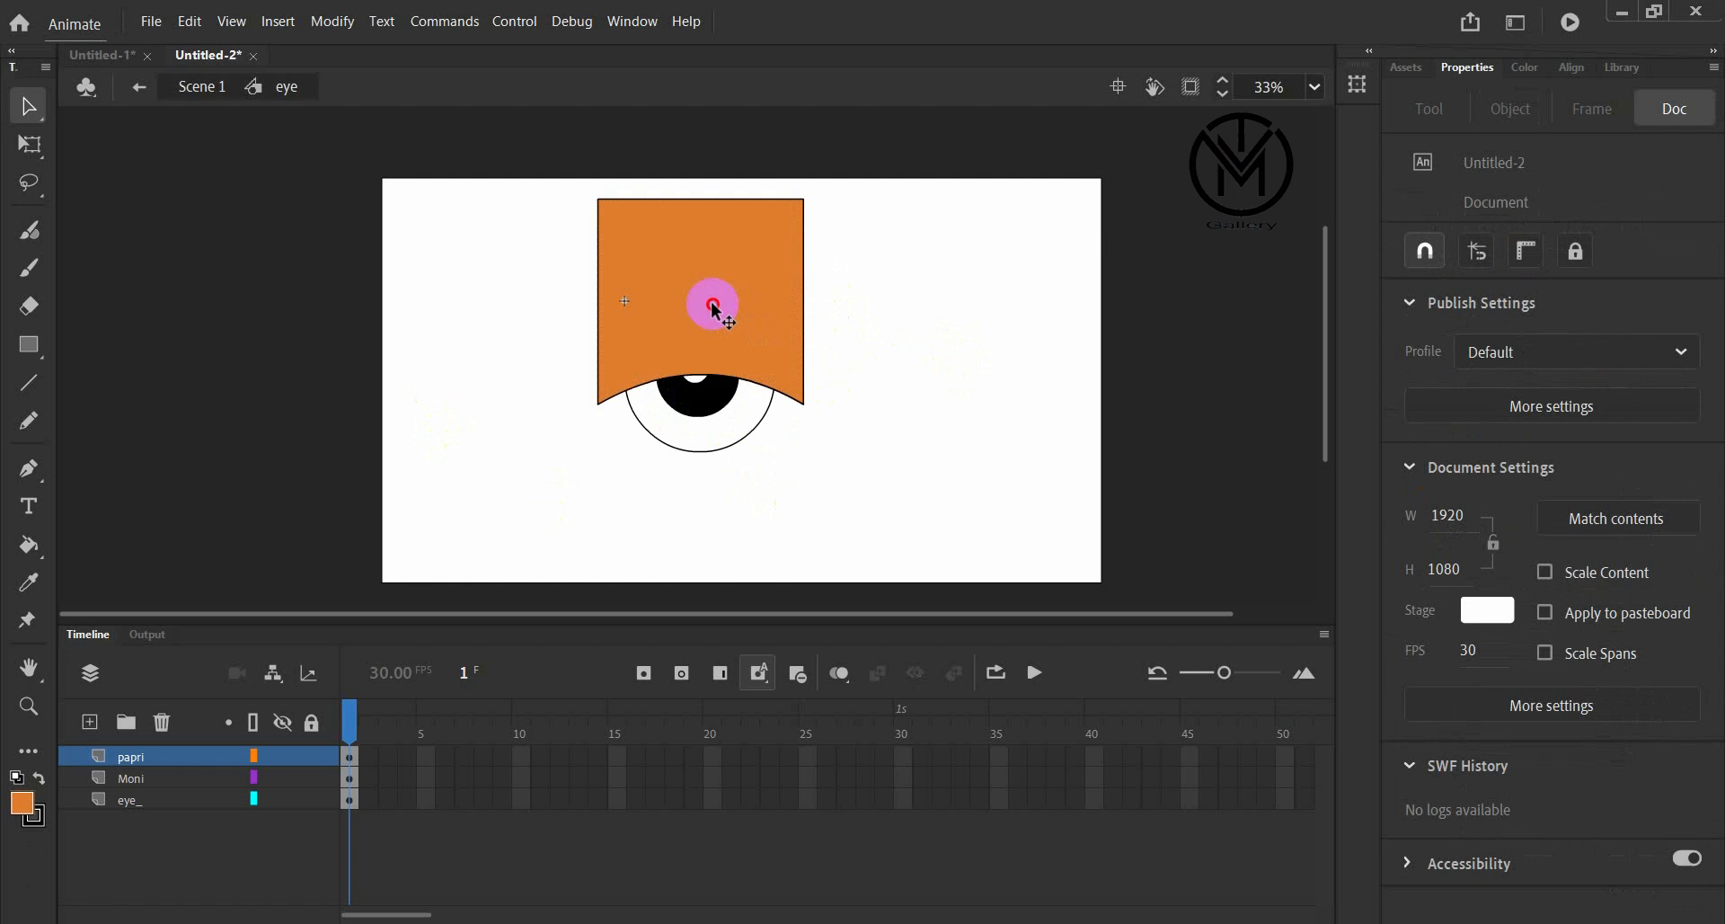
left_click_drag(716, 312, 719, 249)
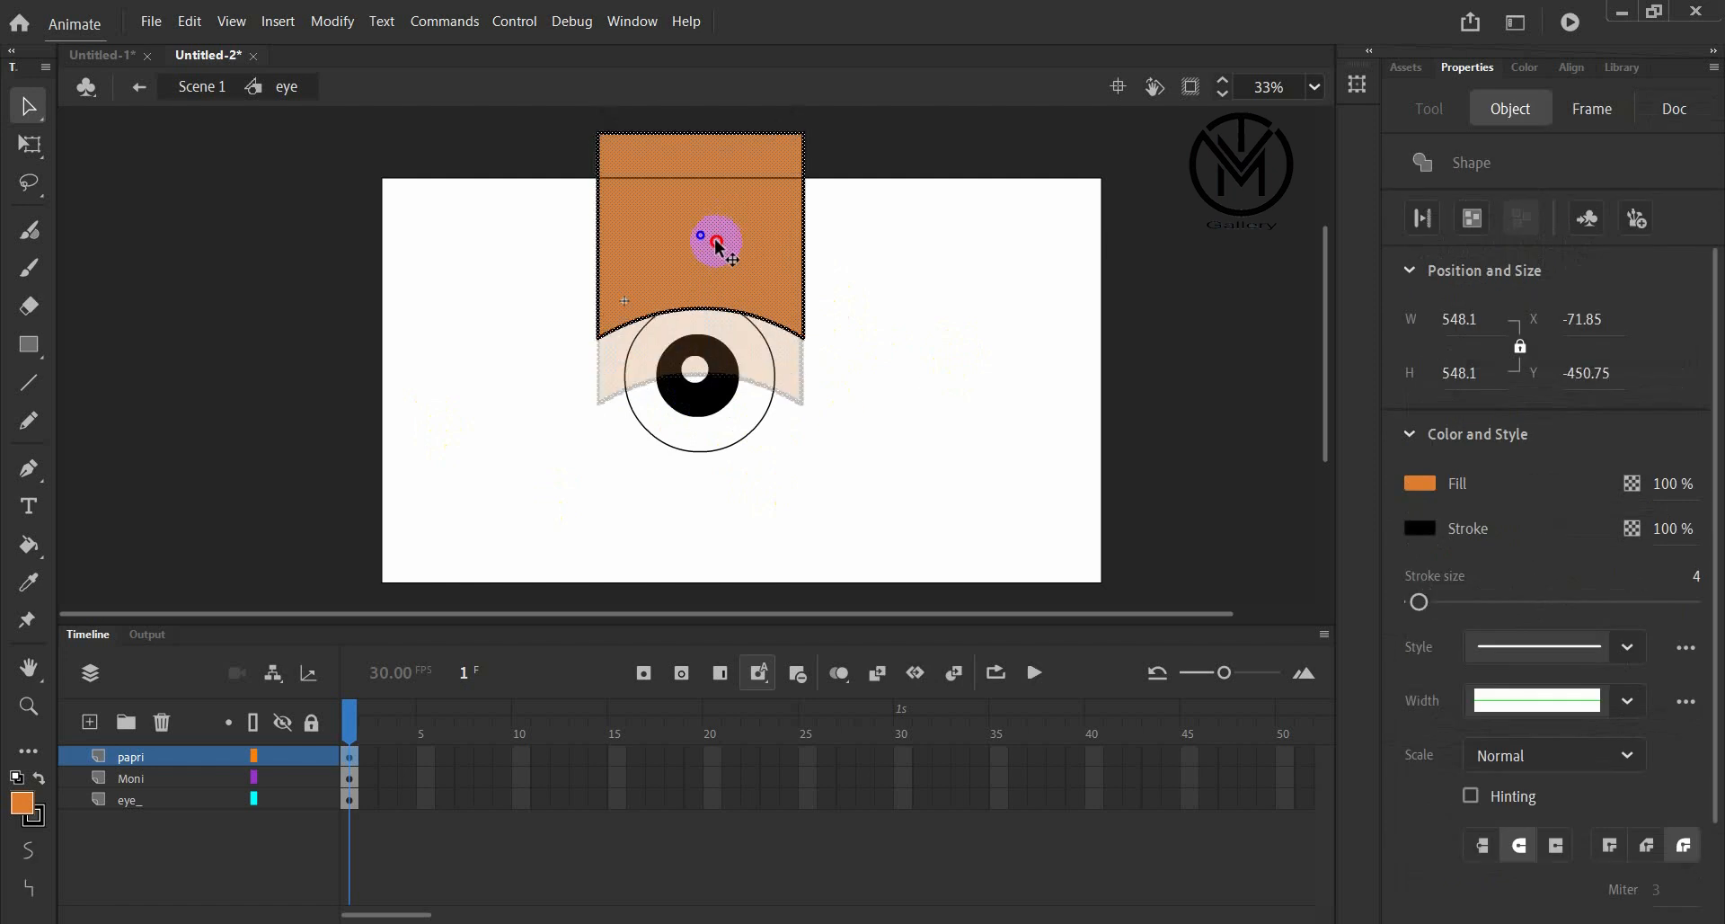
left_click(886, 327)
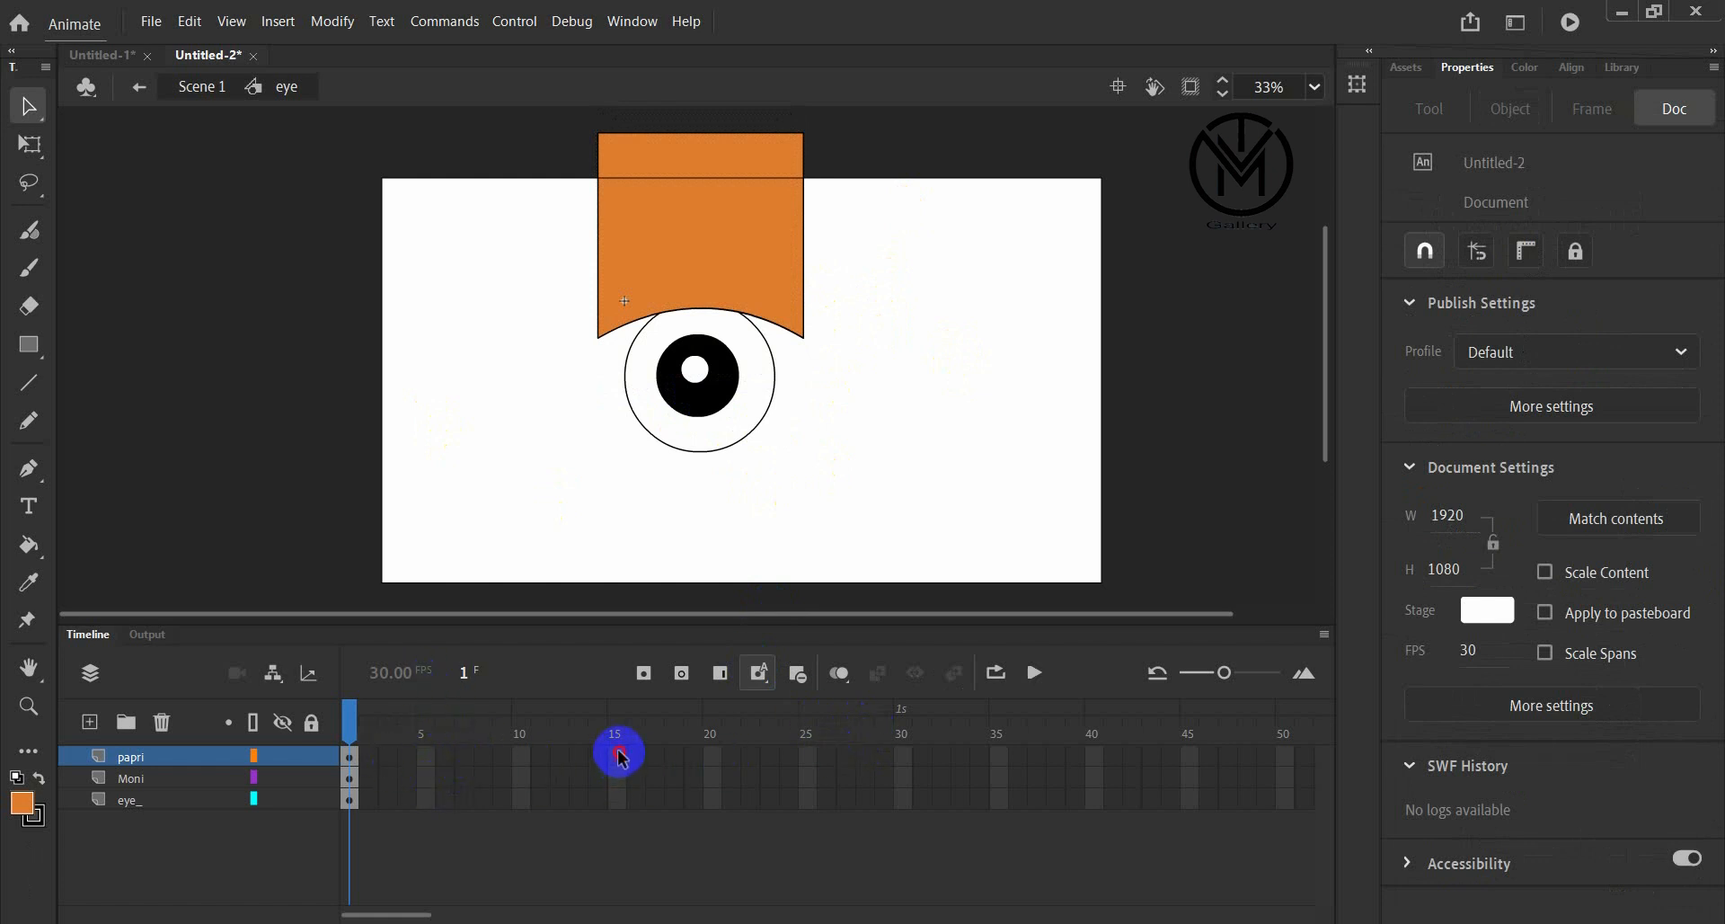
Extend the papri, Moni and eye_ layers to frame 15 by inserting frames
left_click_drag(623, 757, 626, 799)
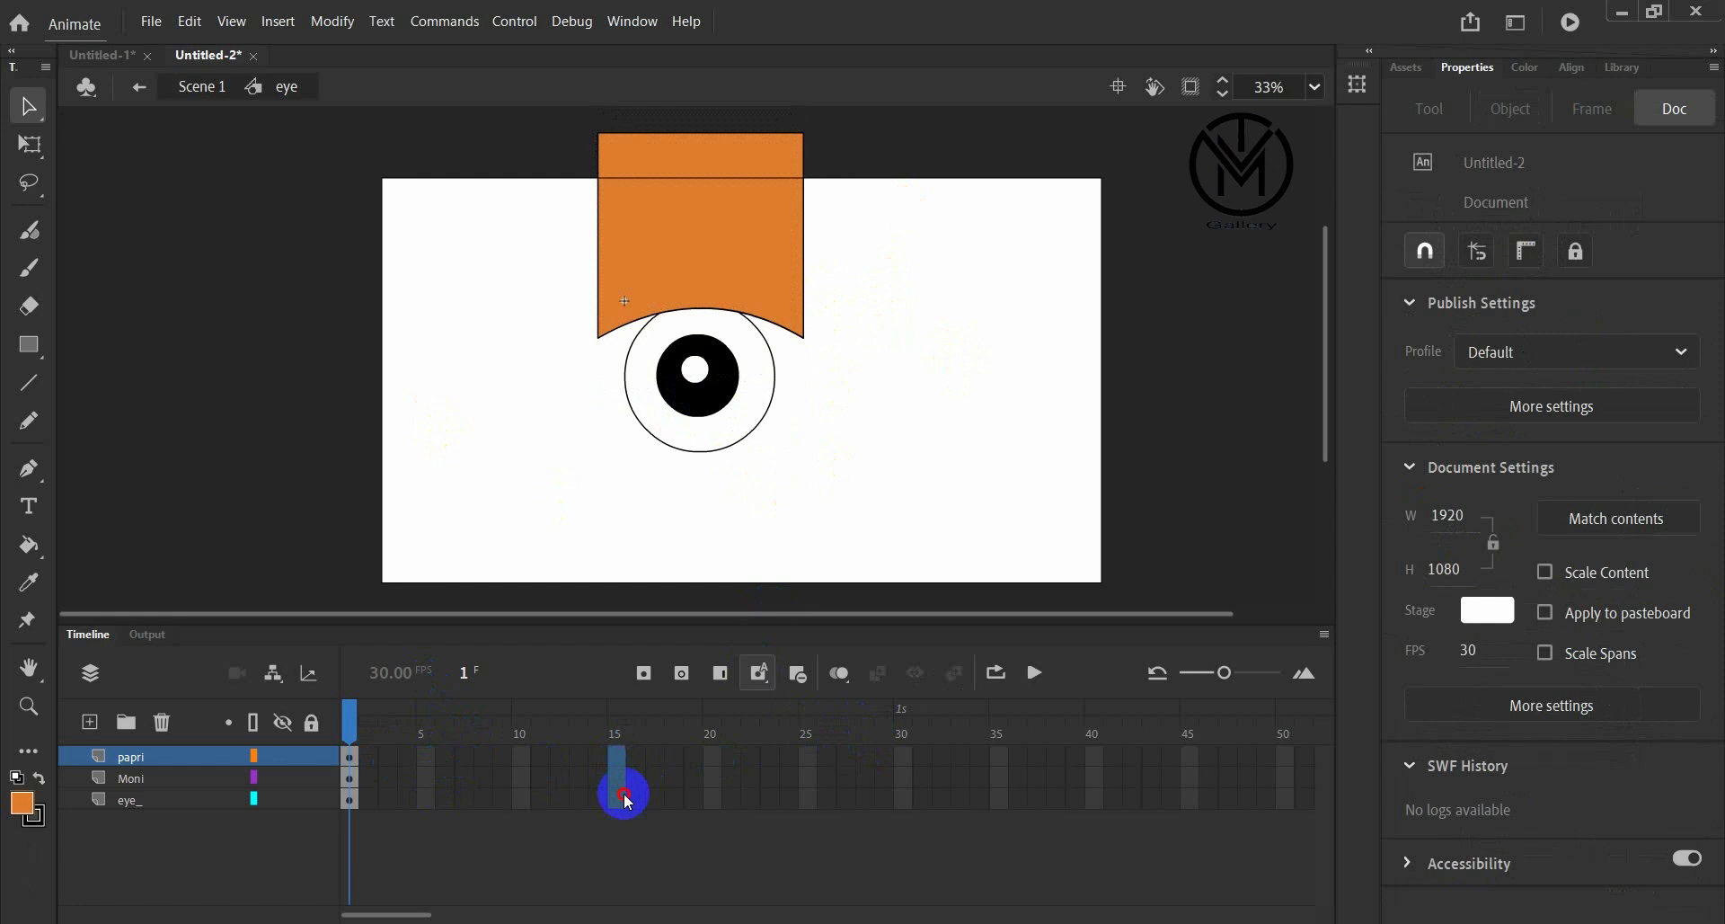
right_click(621, 794)
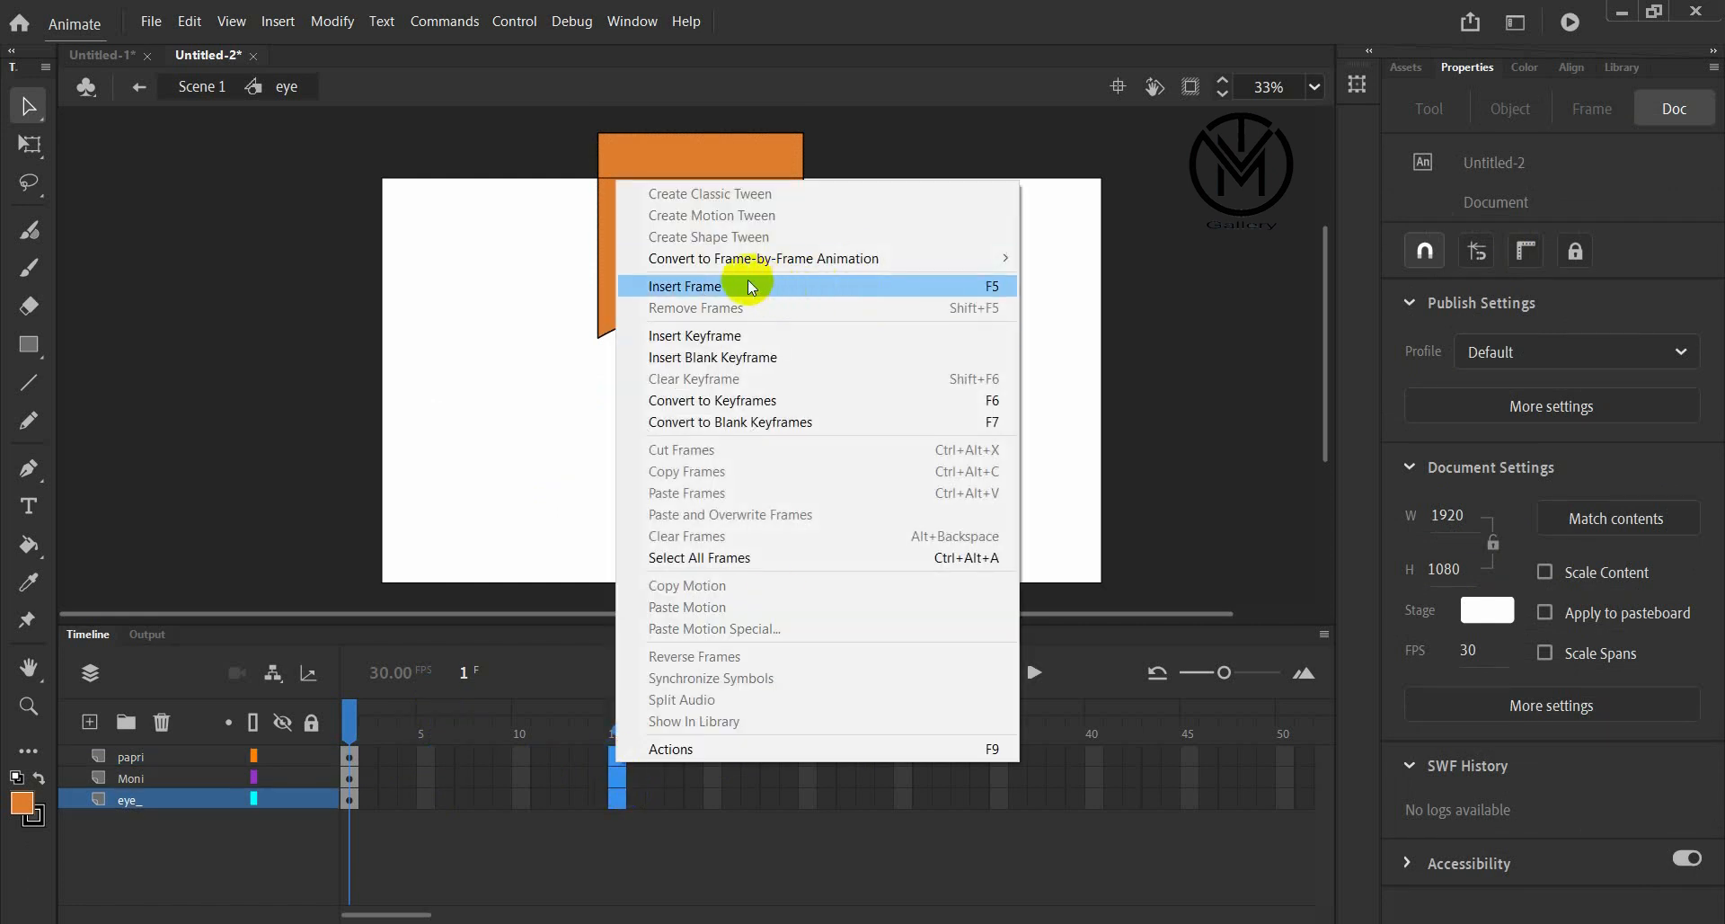
left_click(751, 286)
Create a closed-eye keyframe at frame 6 of papri, lowering the eyelid and bending its lower edge downward to cover the eye
left_click_drag(615, 717, 340, 730)
left_click(419, 751)
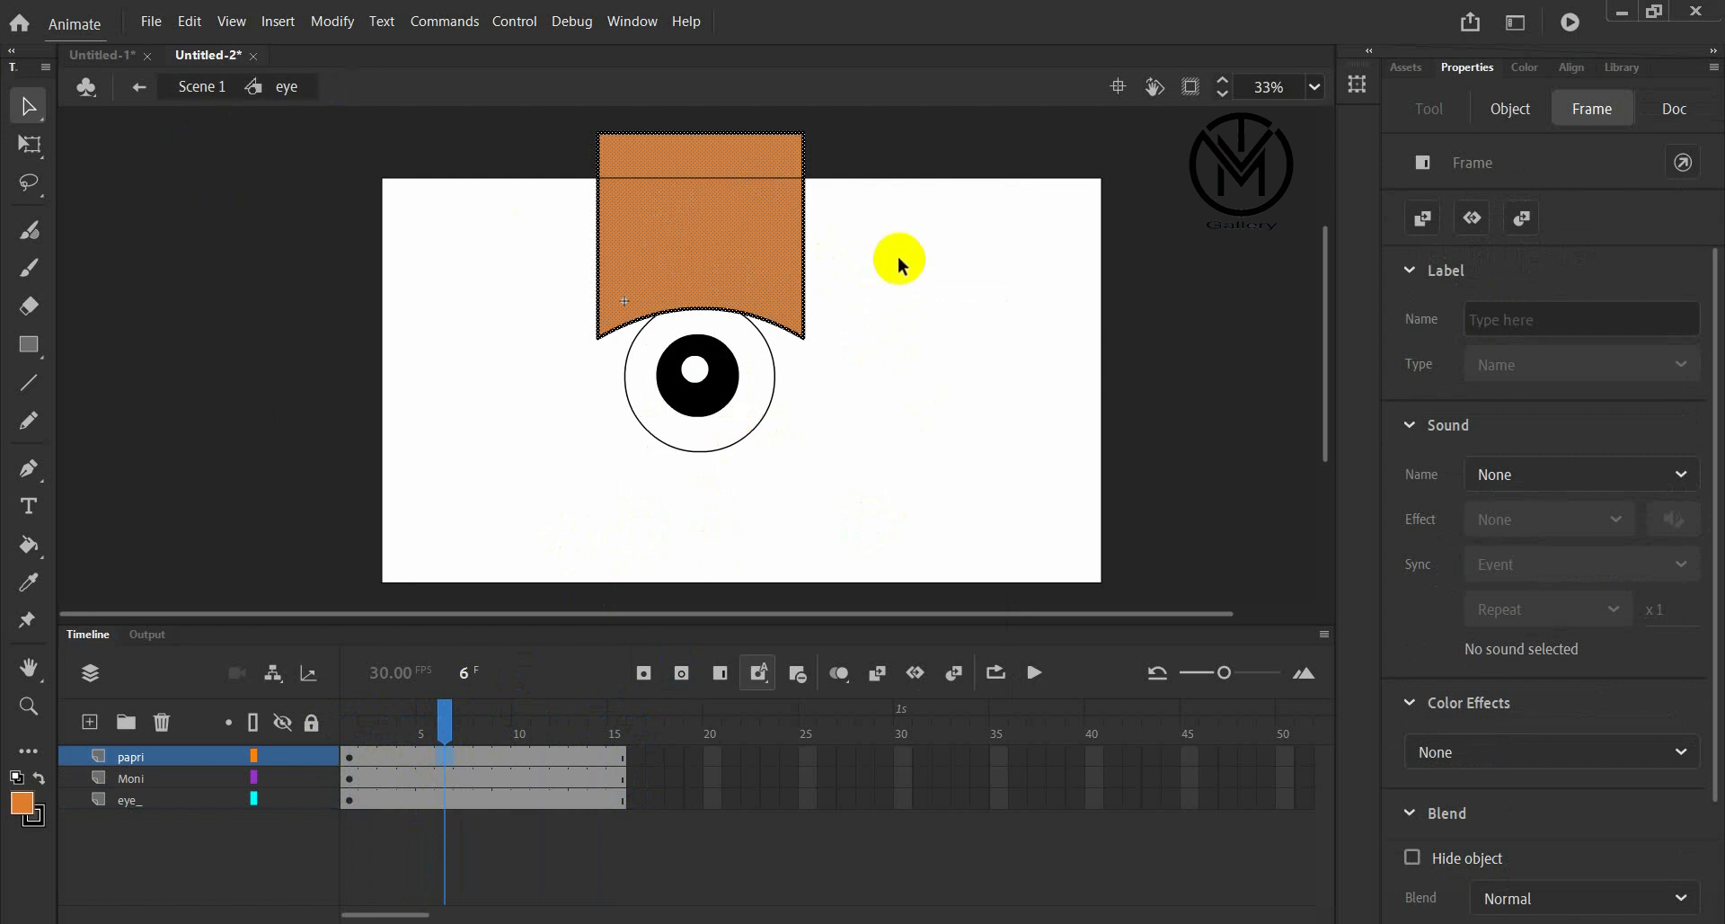
left_click(462, 723)
left_click(443, 756)
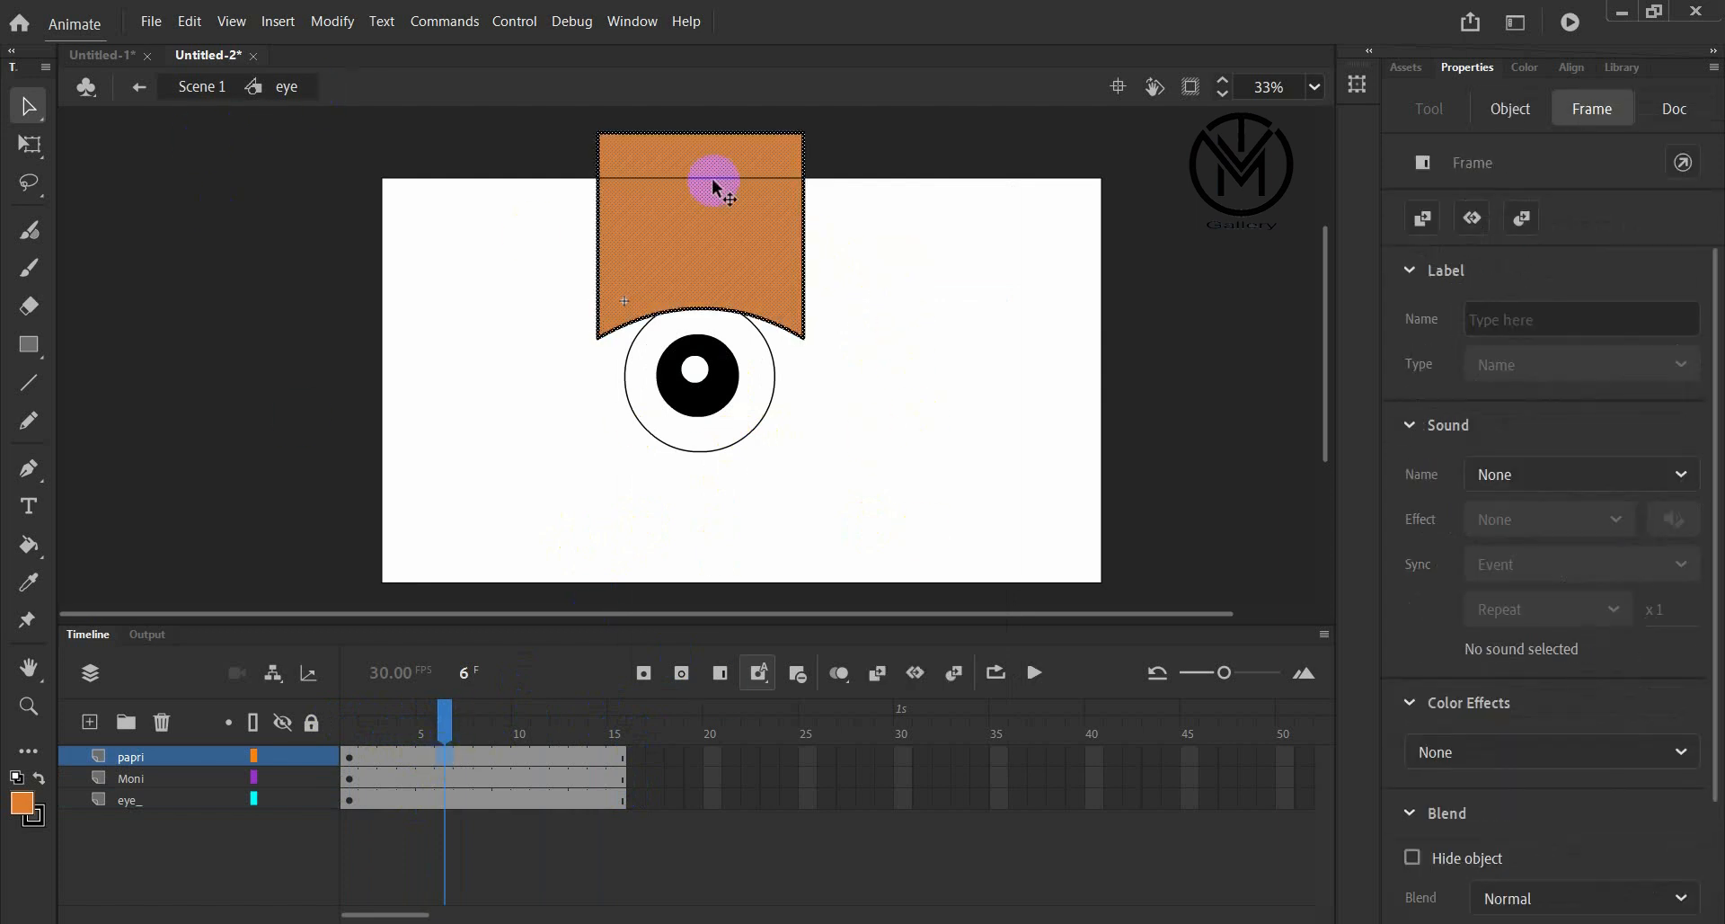
left_click_drag(704, 215, 701, 302)
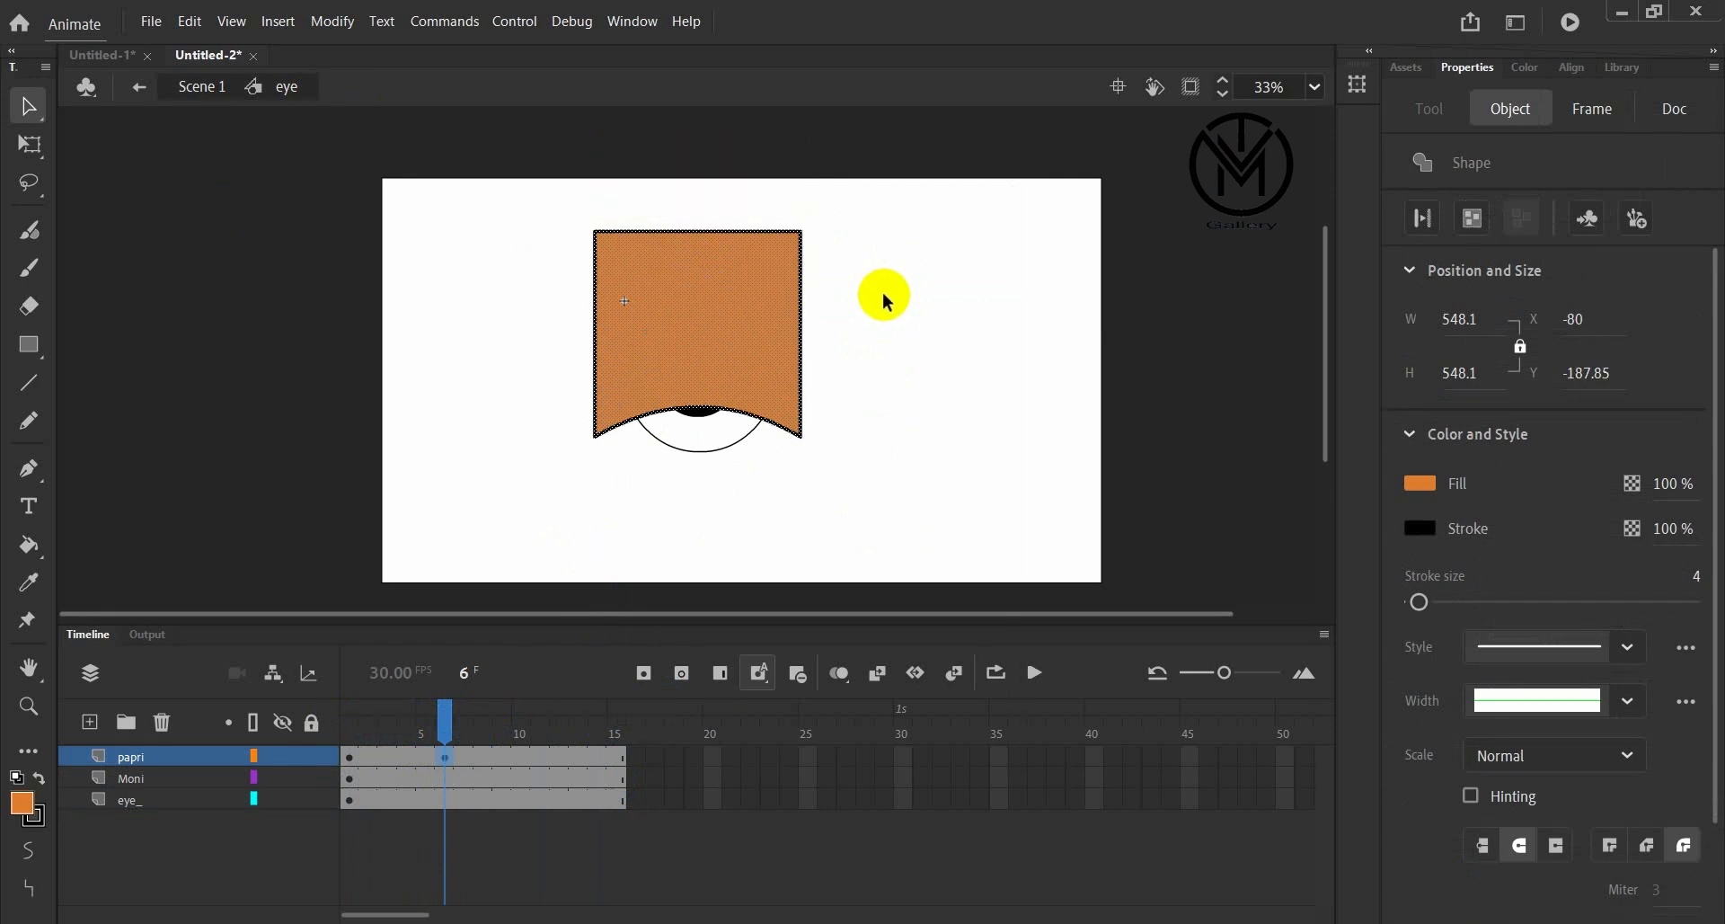
left_click(873, 364)
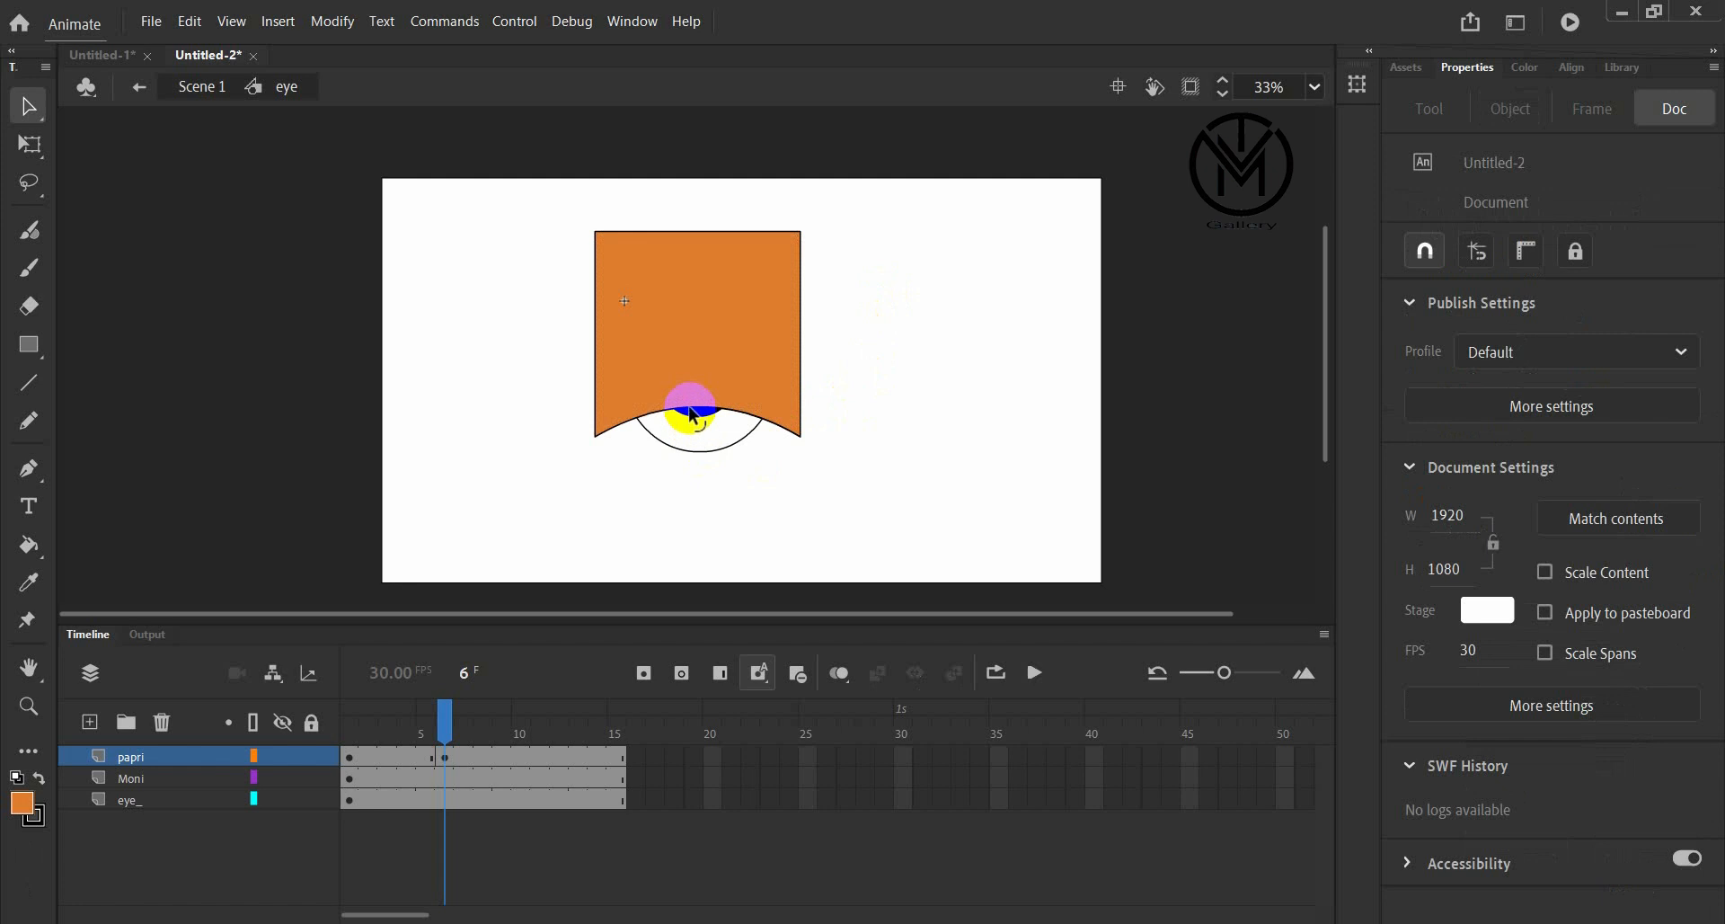
left_click_drag(689, 410, 690, 486)
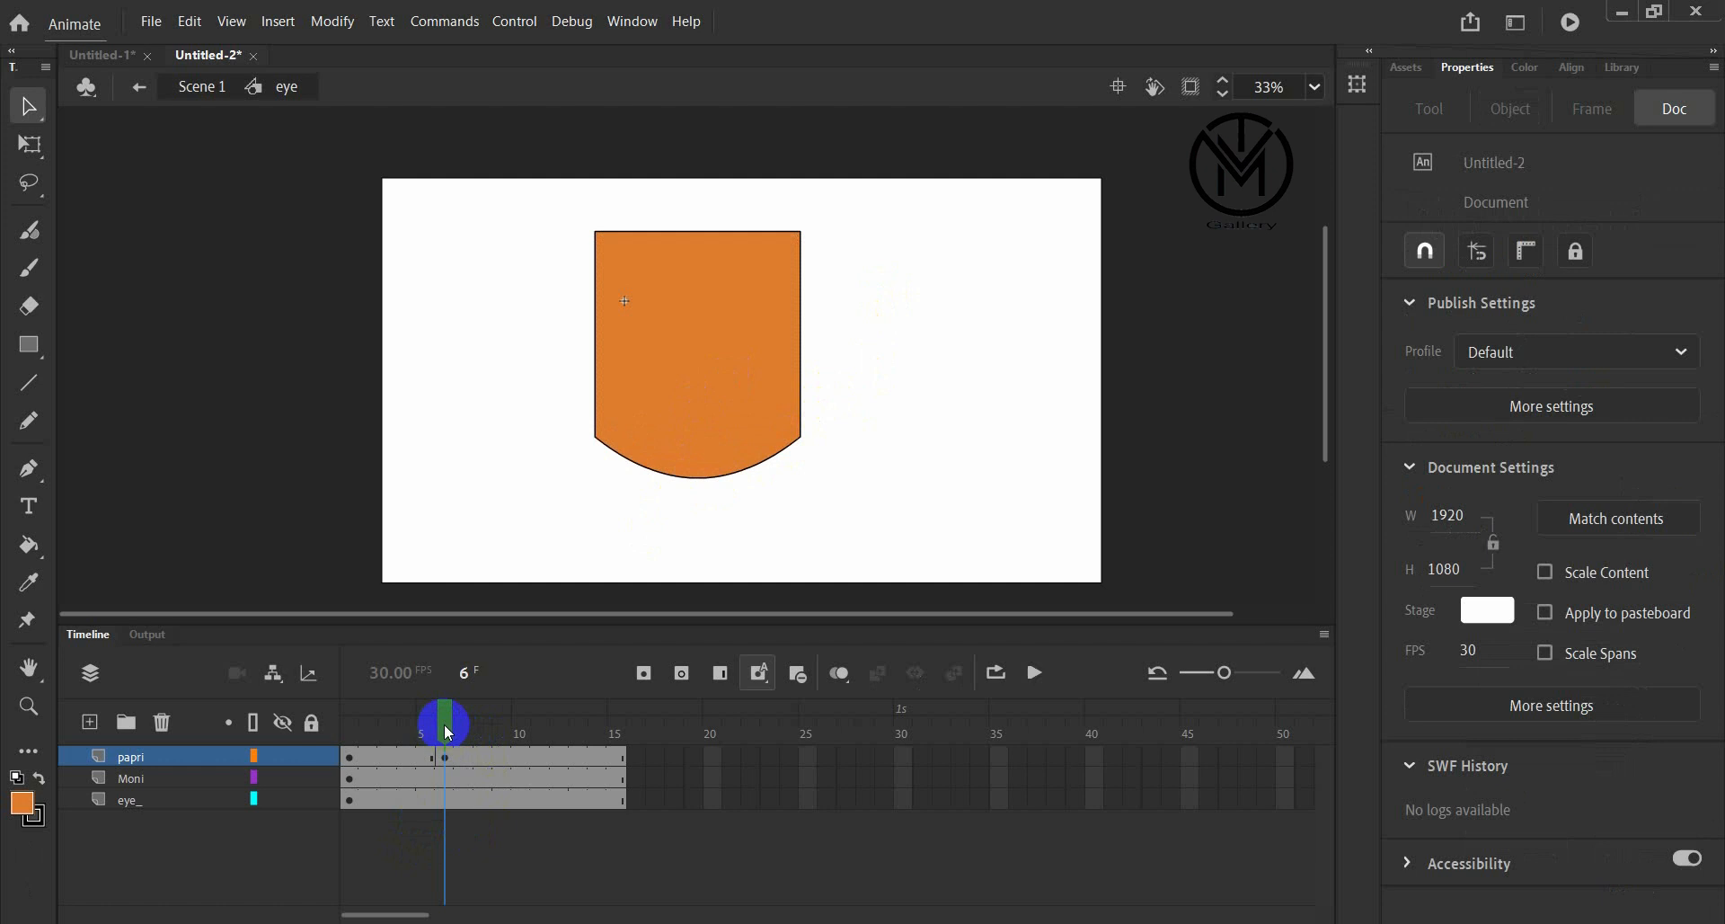
Compare the open and closed eyelid at frames 1 and 6, and copy the frame 6 keyframe of papri to frame 9
left_click_drag(444, 723, 346, 753)
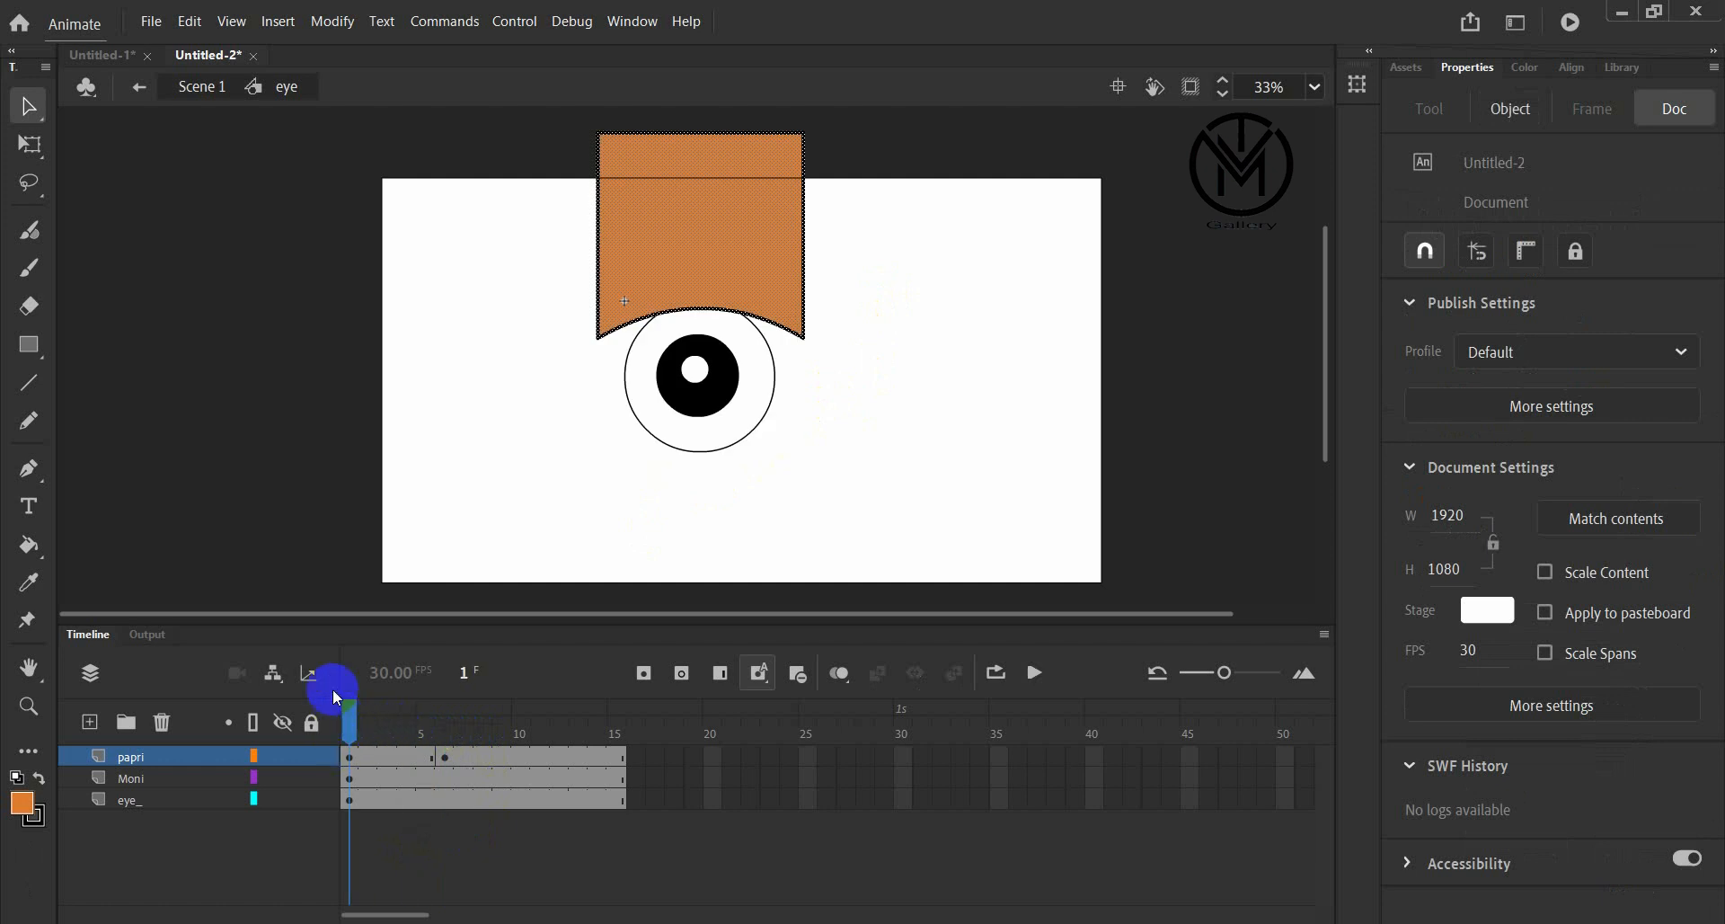
left_click(353, 756)
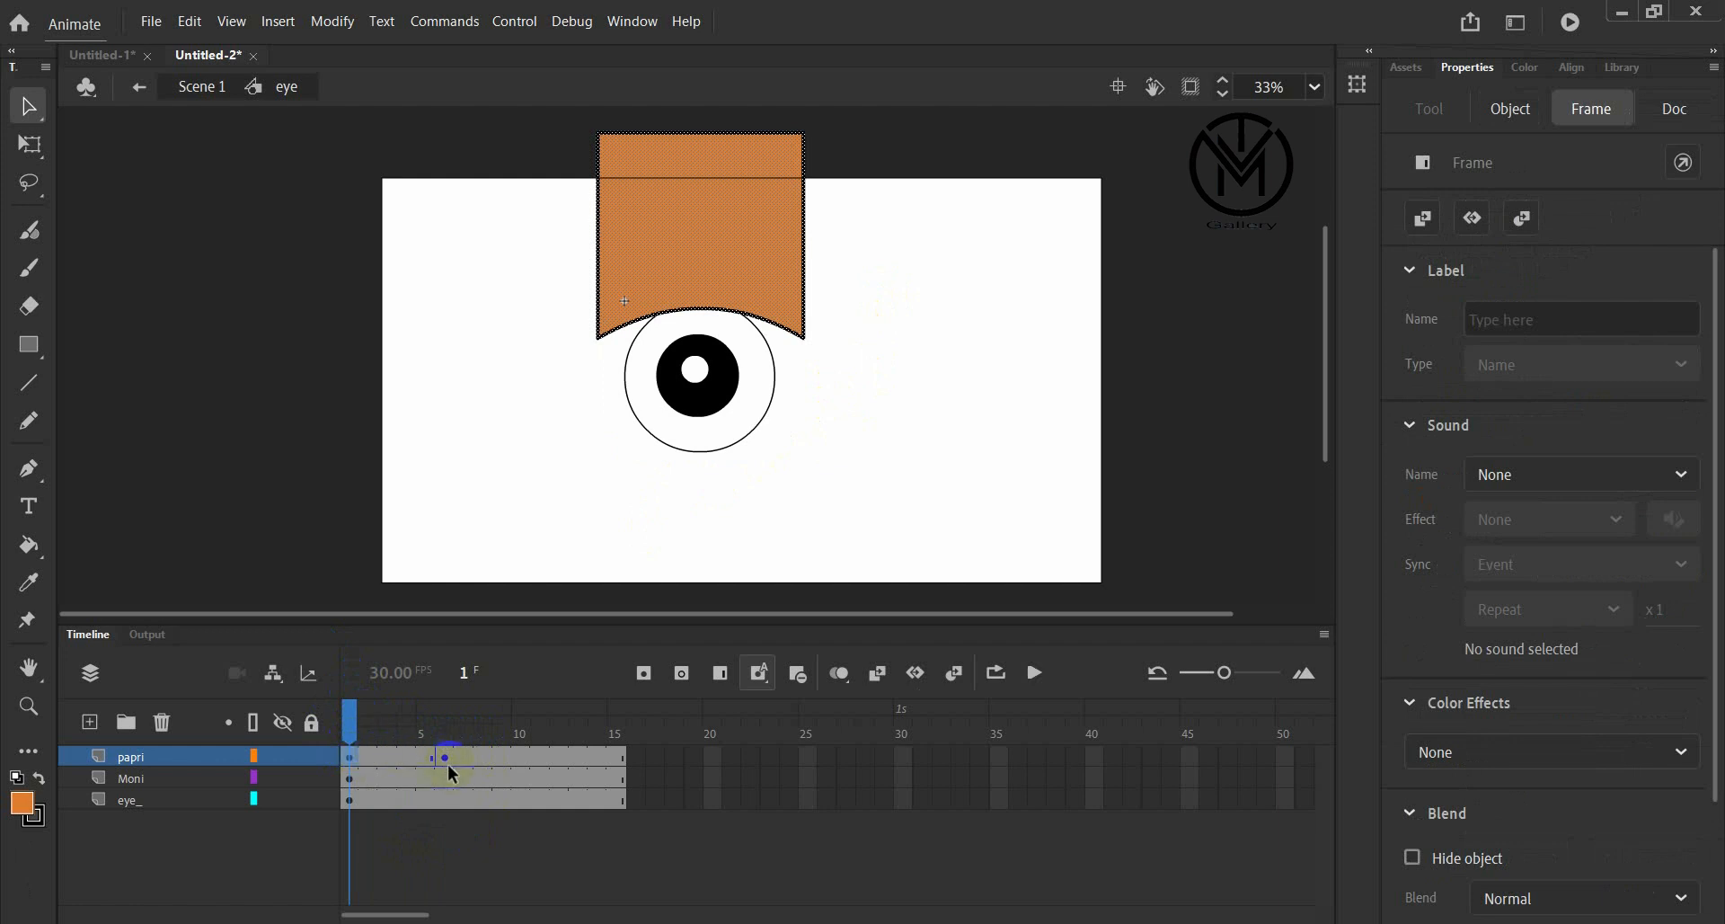
left_click_drag(350, 723, 444, 735)
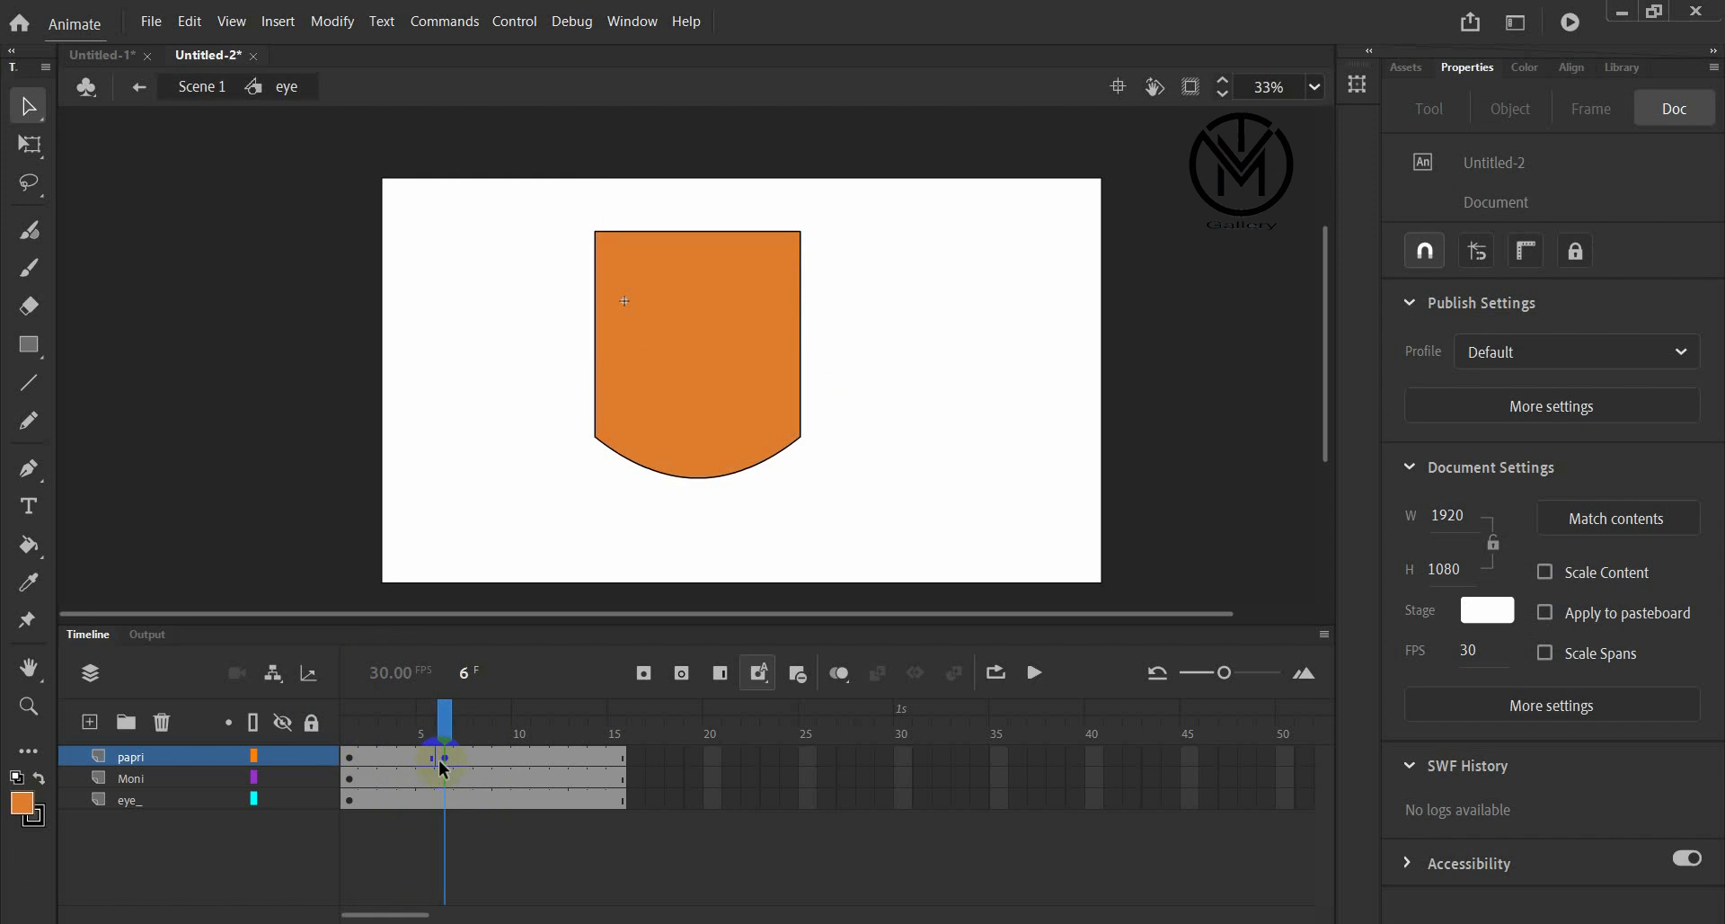
left_click_drag(1209, 667, 1253, 680)
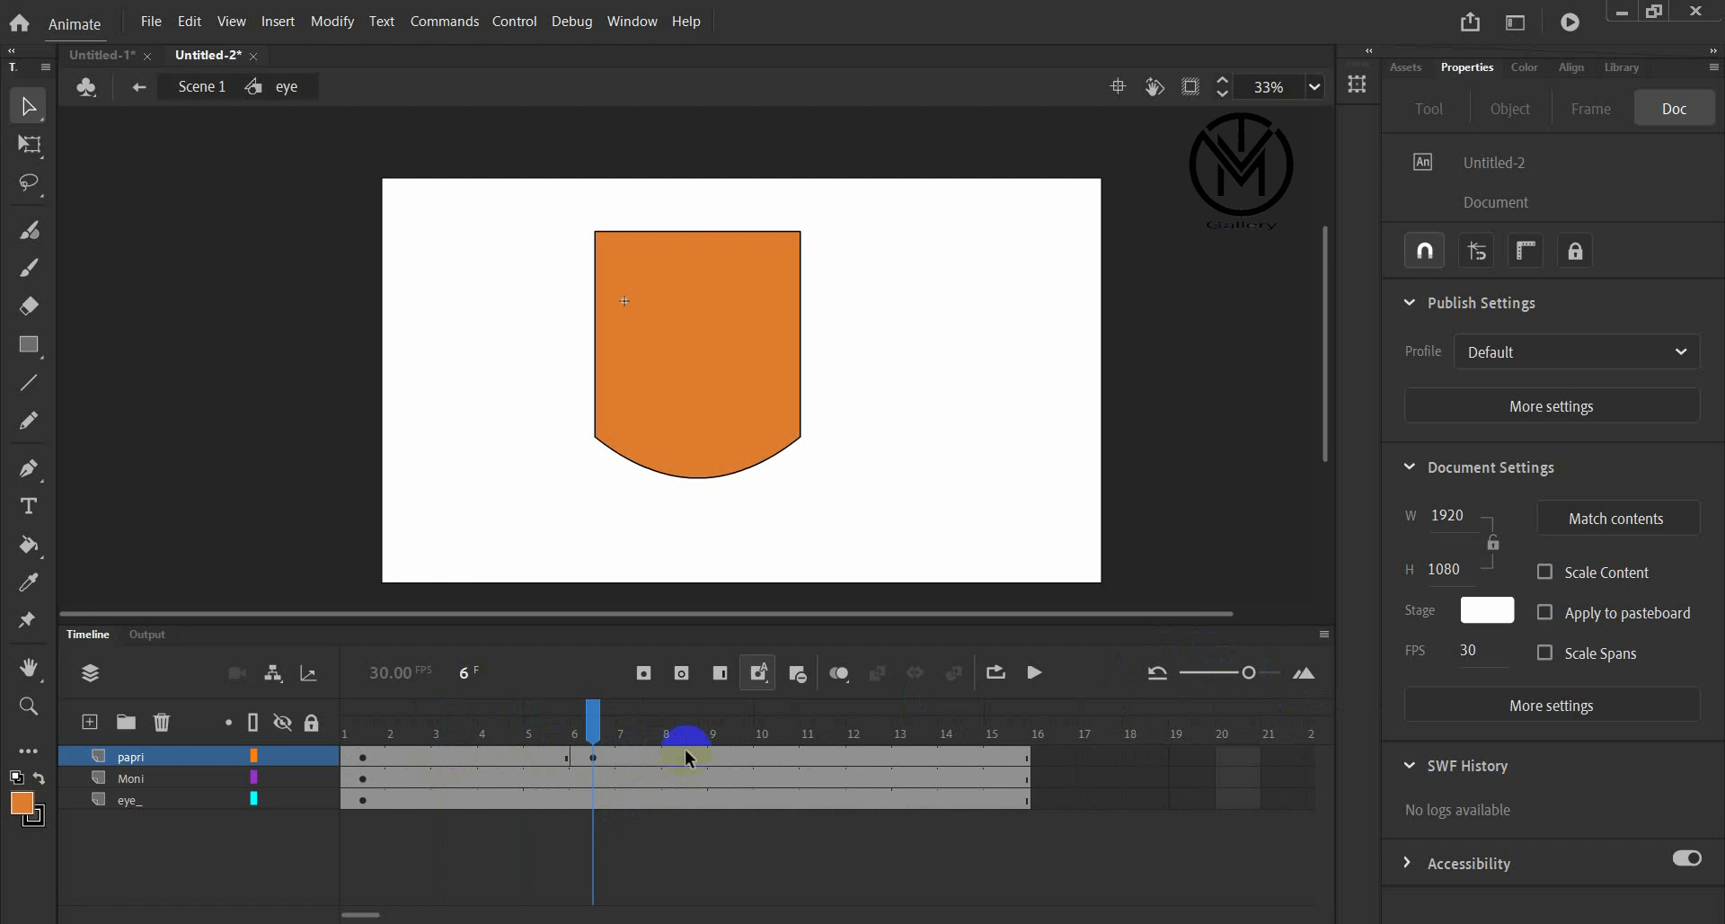
left_click(594, 756)
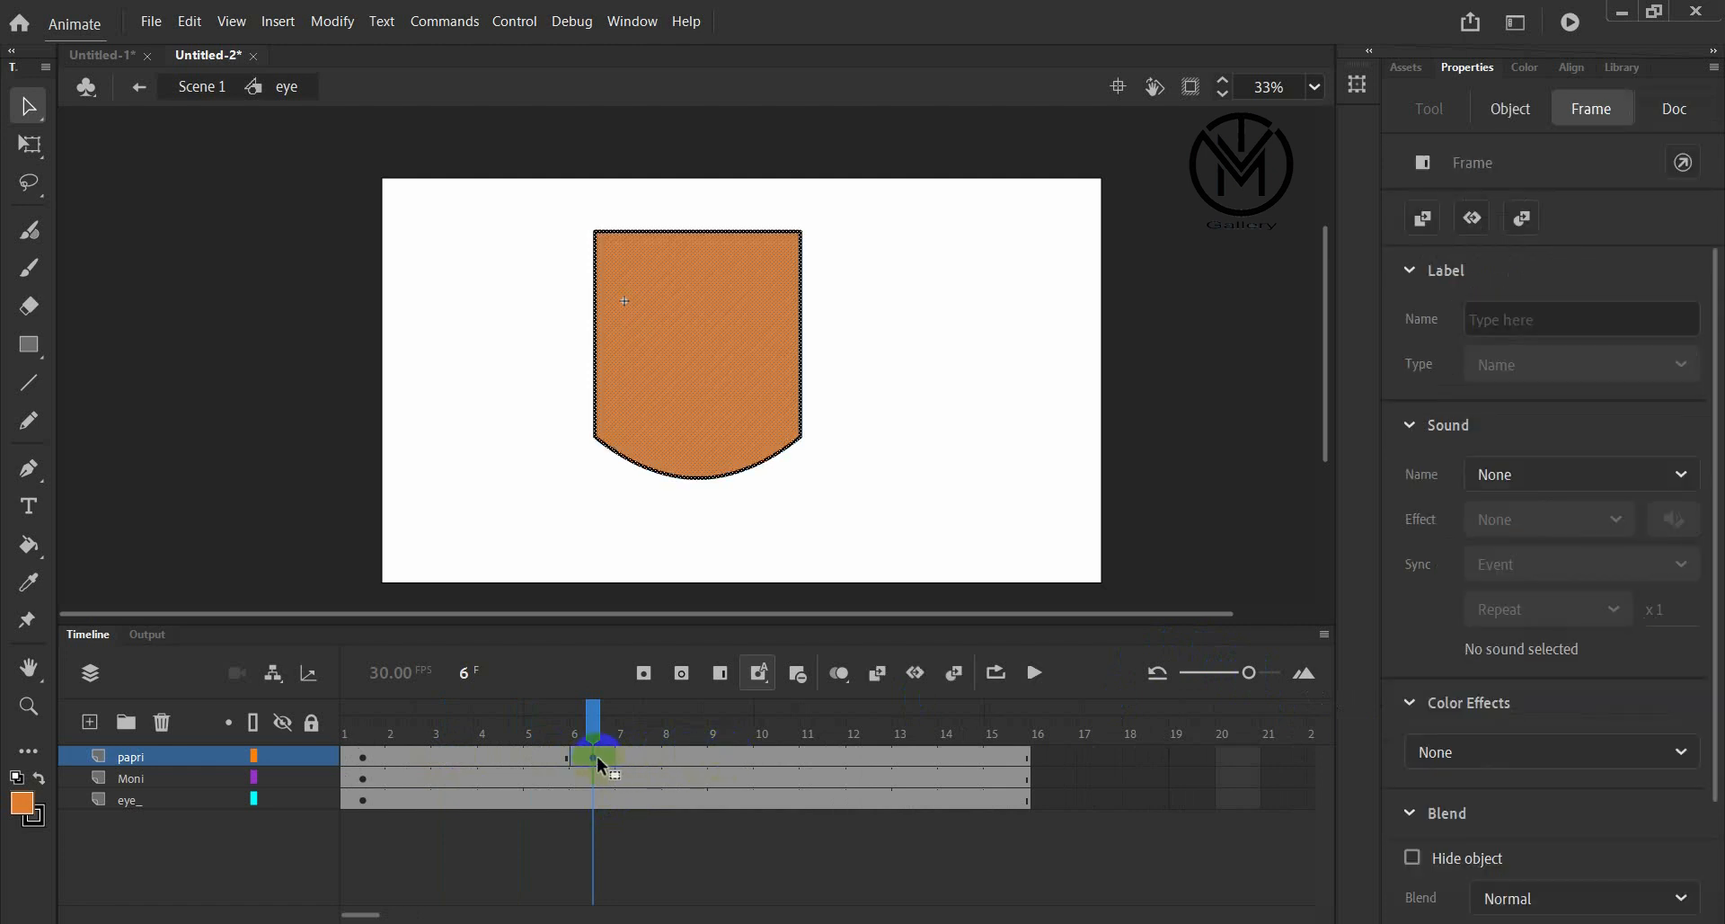
left_click_drag(592, 753, 728, 758)
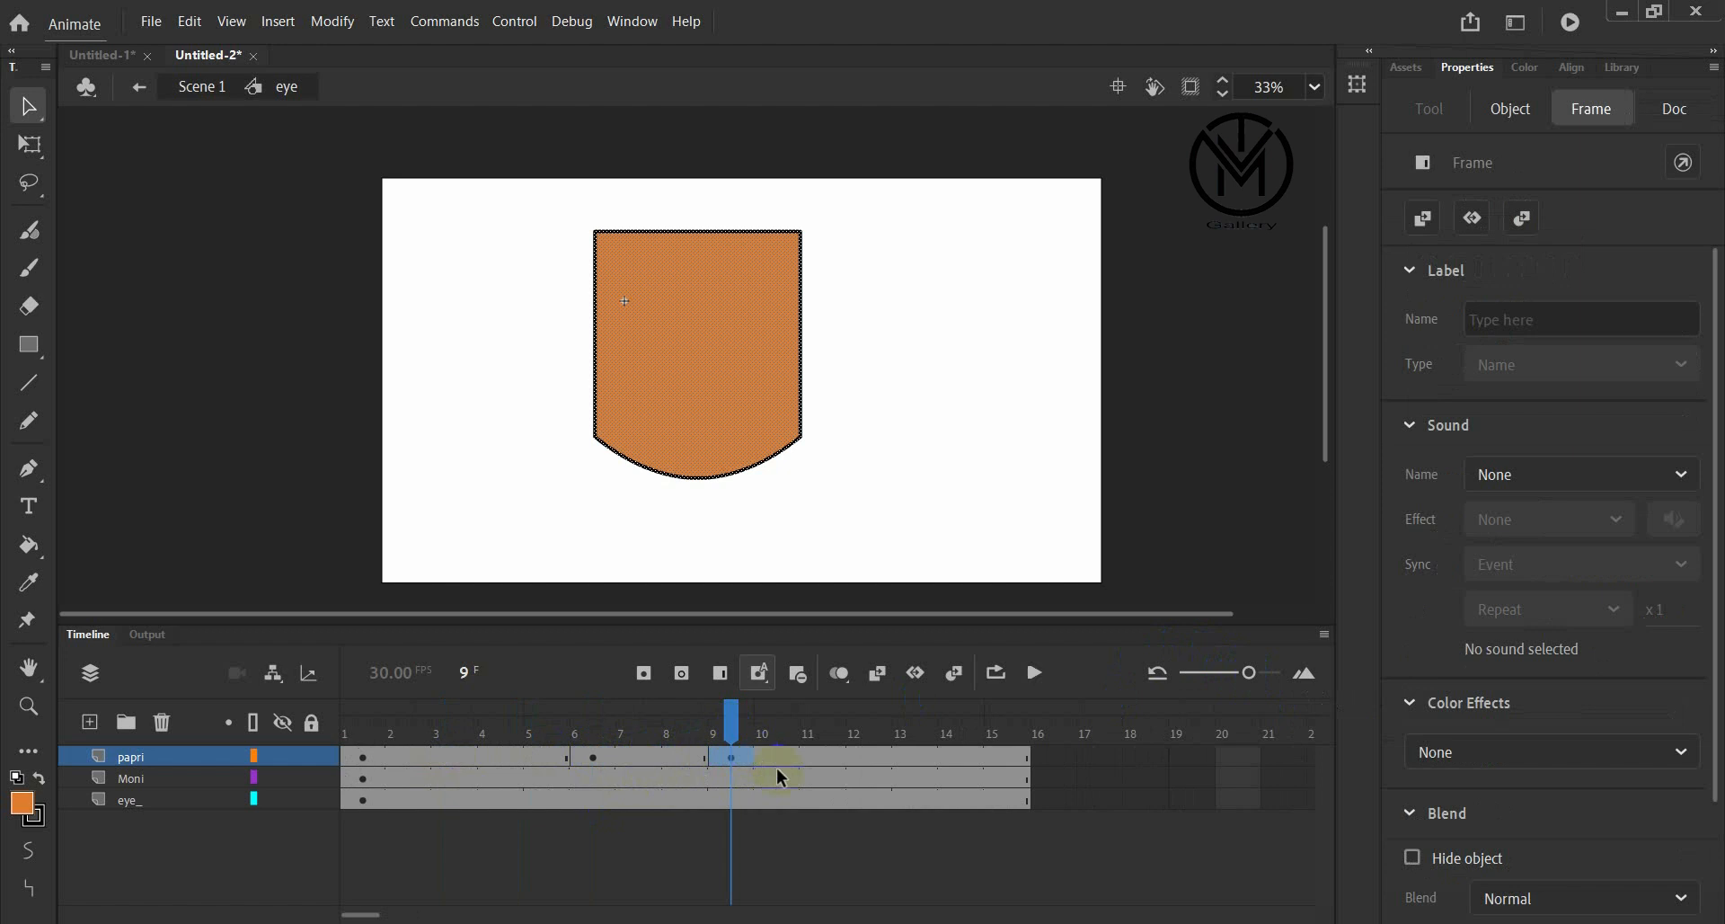
Move the copied closed-eyelid keyframe on papri from frame 9 to frame 10
left_click_drag(735, 737, 930, 744)
left_click(880, 755)
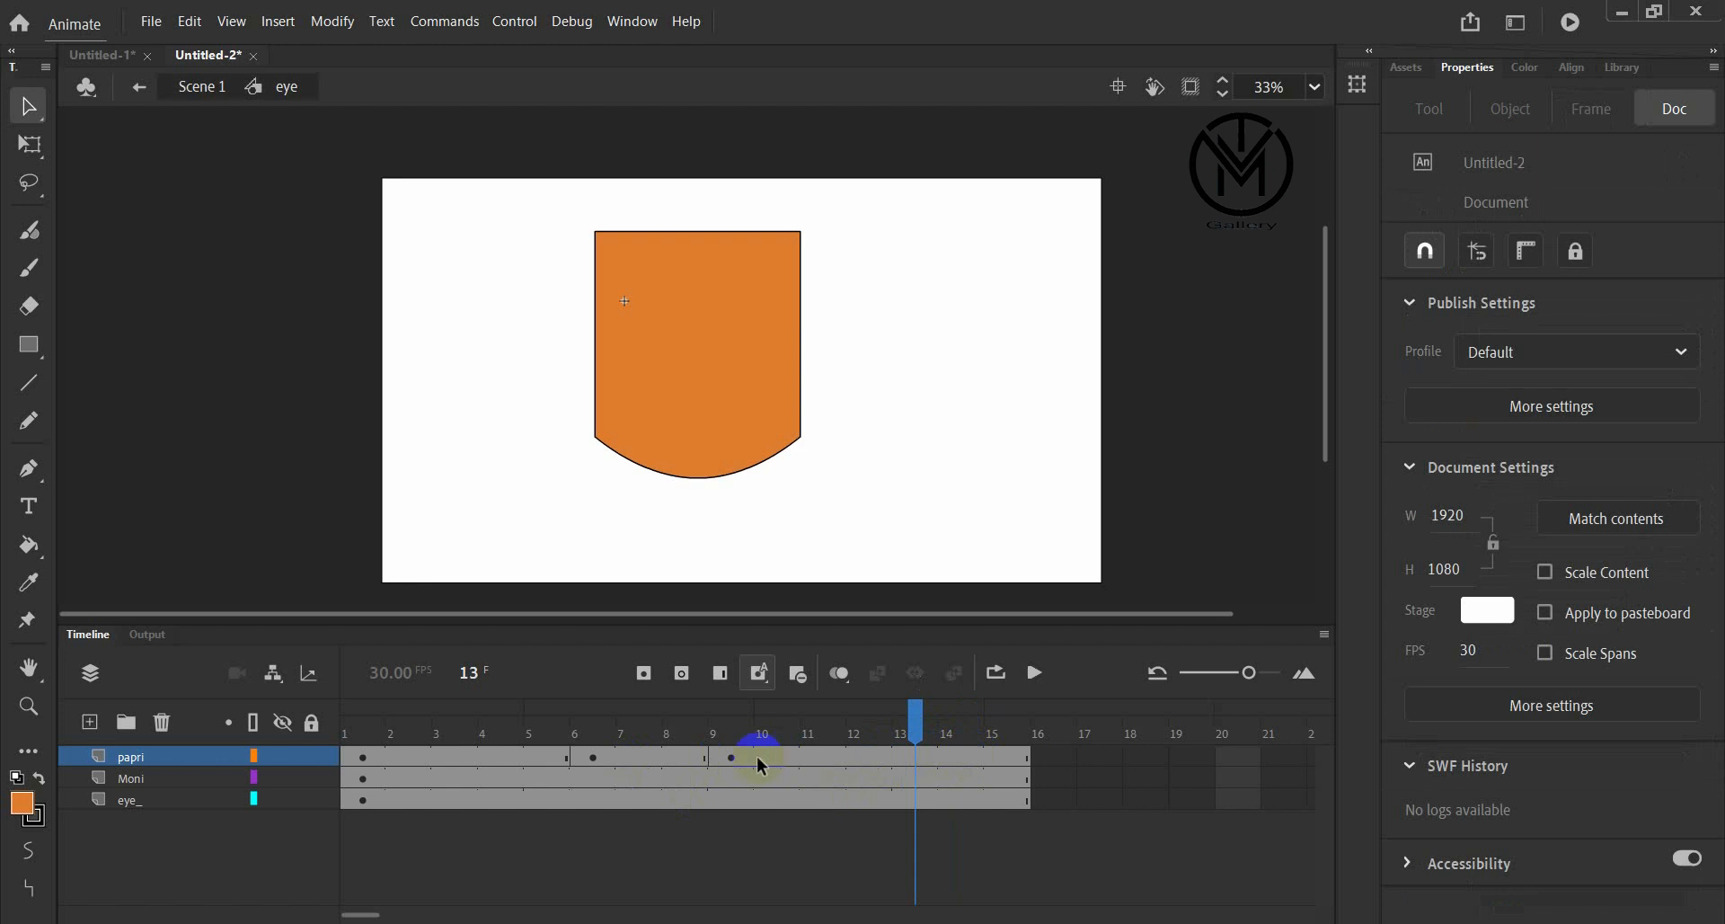
left_click(732, 757)
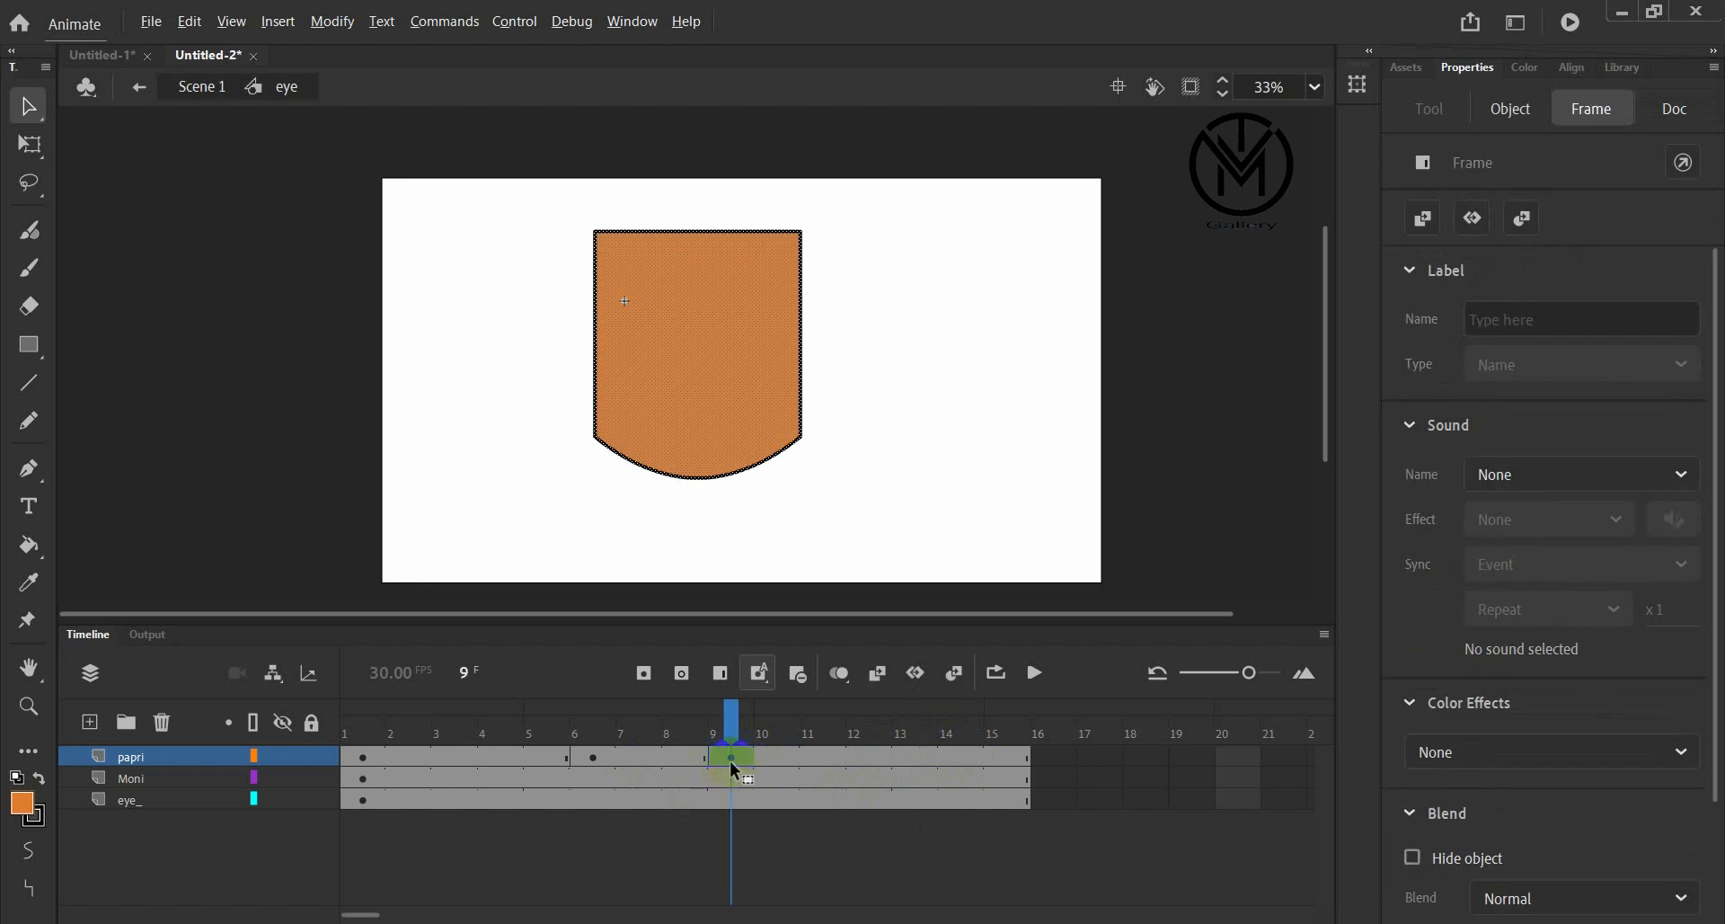
left_click_drag(729, 756, 766, 759)
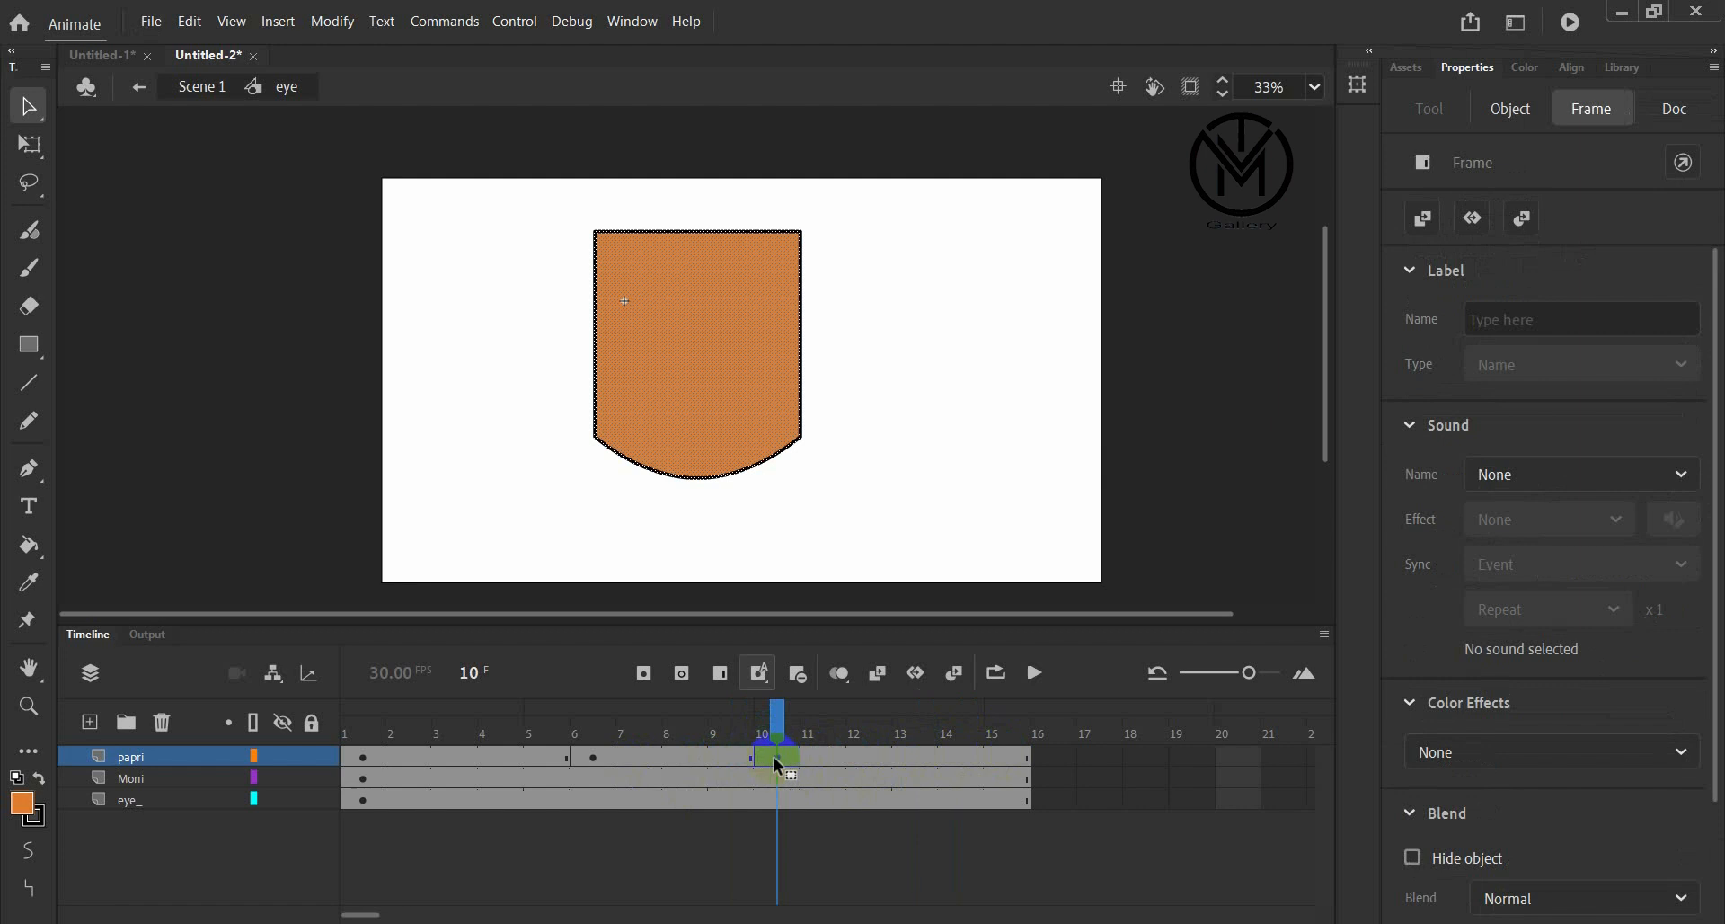
Copy the open-eyelid keyframe of the papri layer from frame 1 to frame 15
left_click(1015, 757)
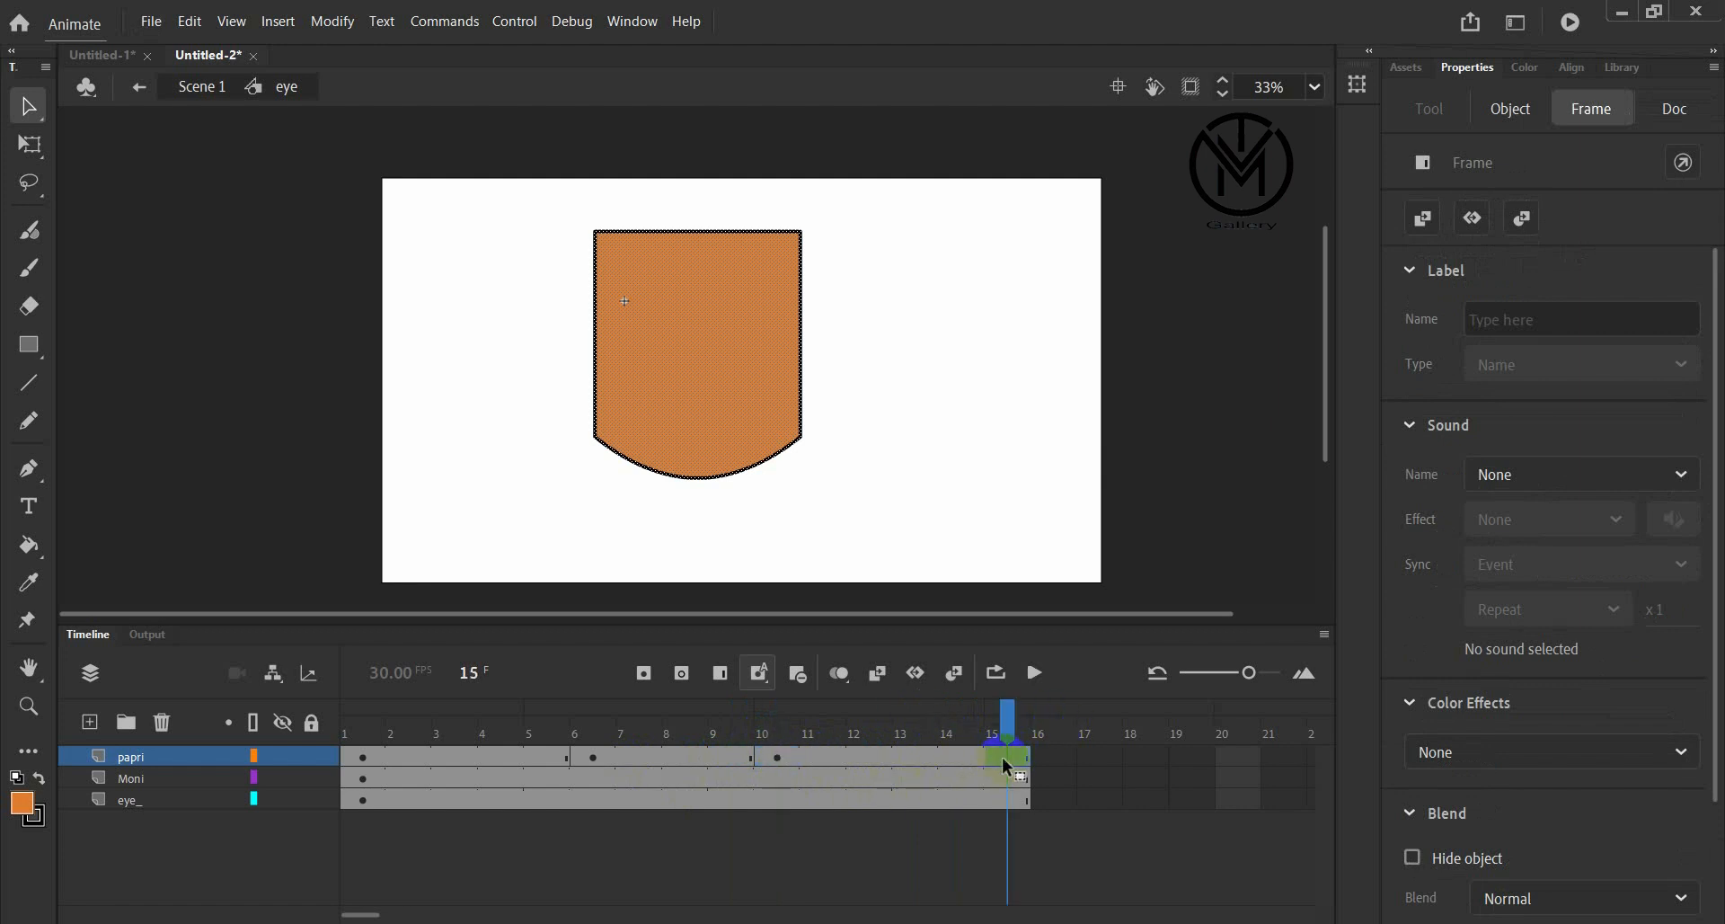
left_click_drag(1013, 721, 773, 741)
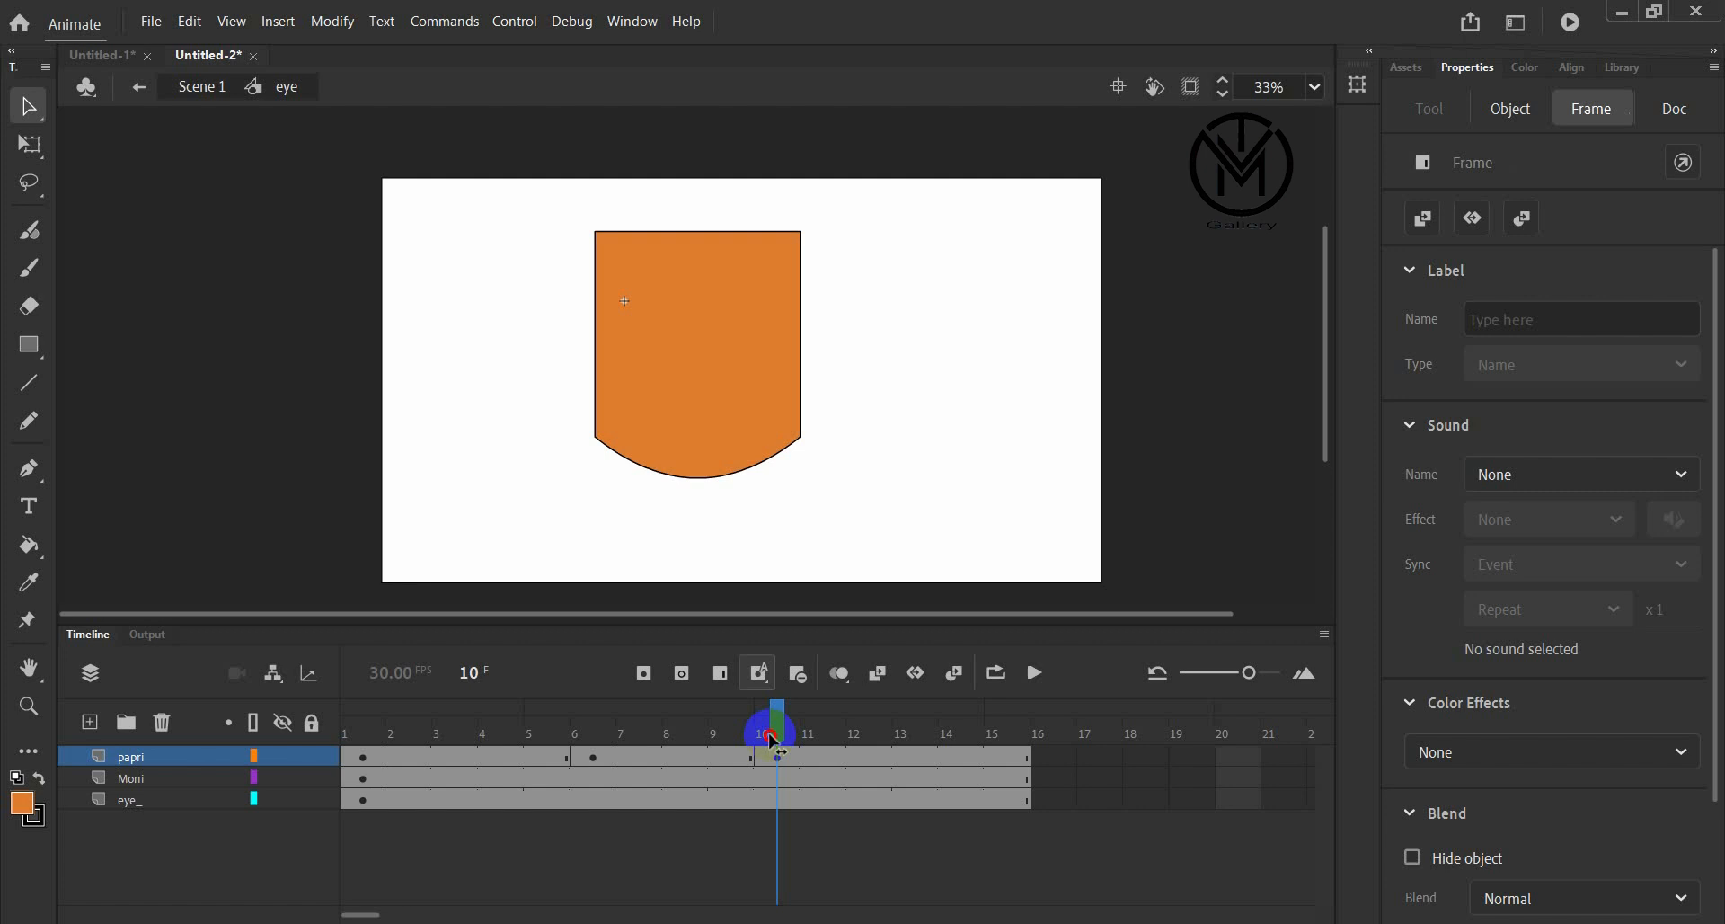
left_click_drag(774, 741, 373, 756)
left_click(366, 757)
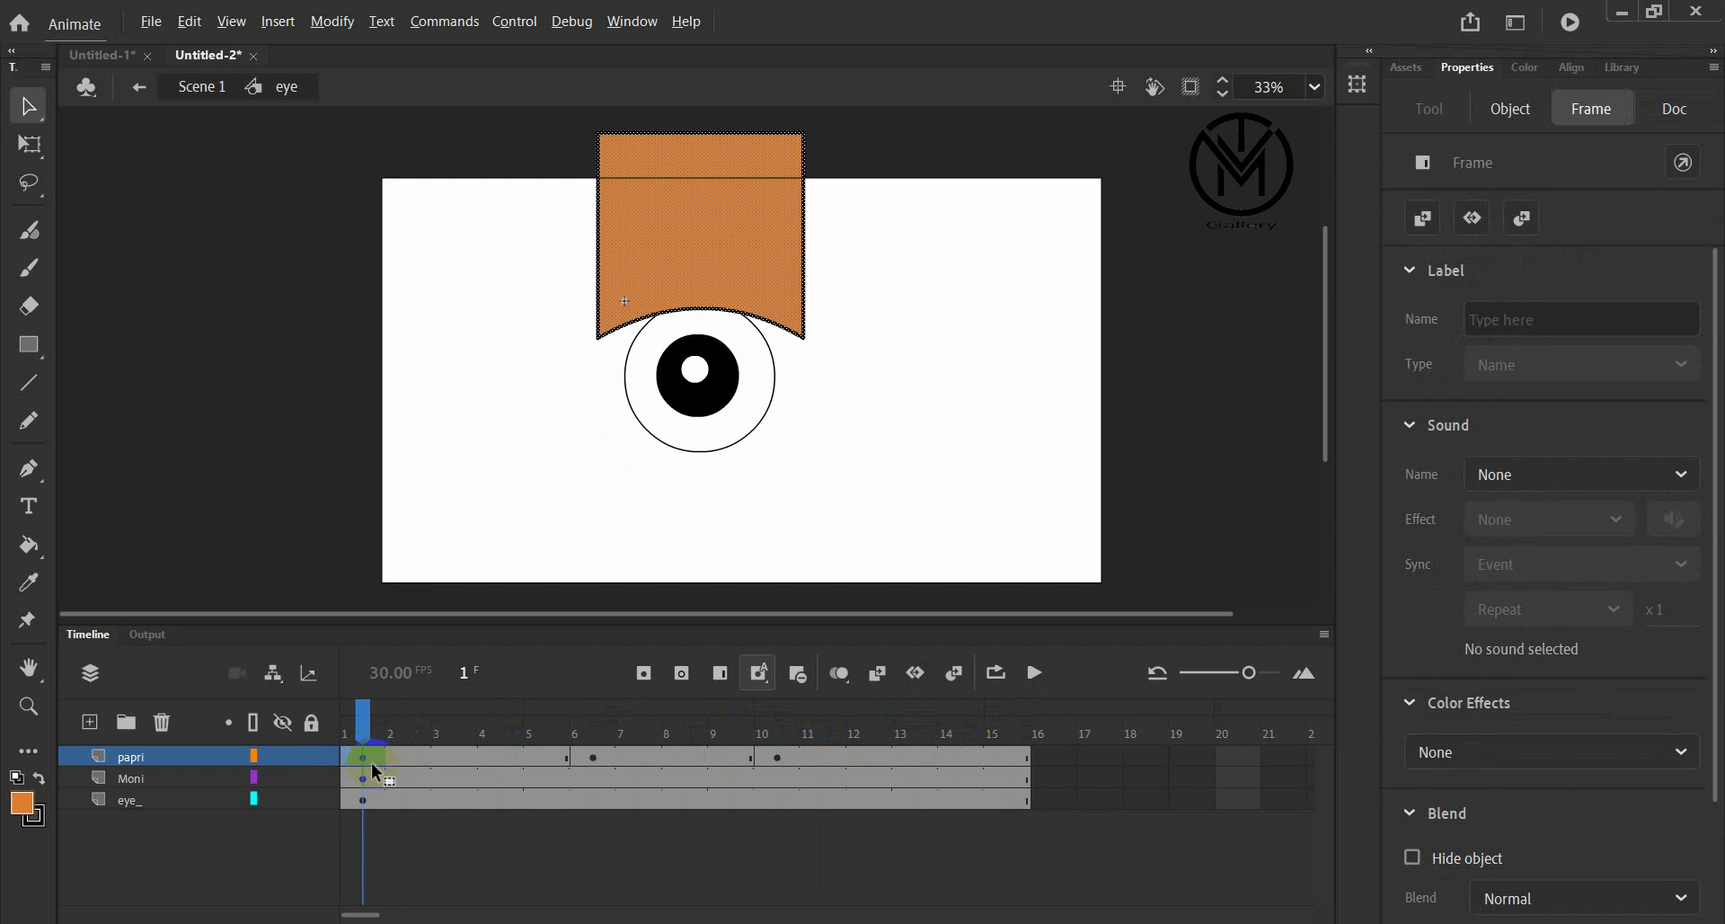
left_click_drag(359, 756, 1000, 753)
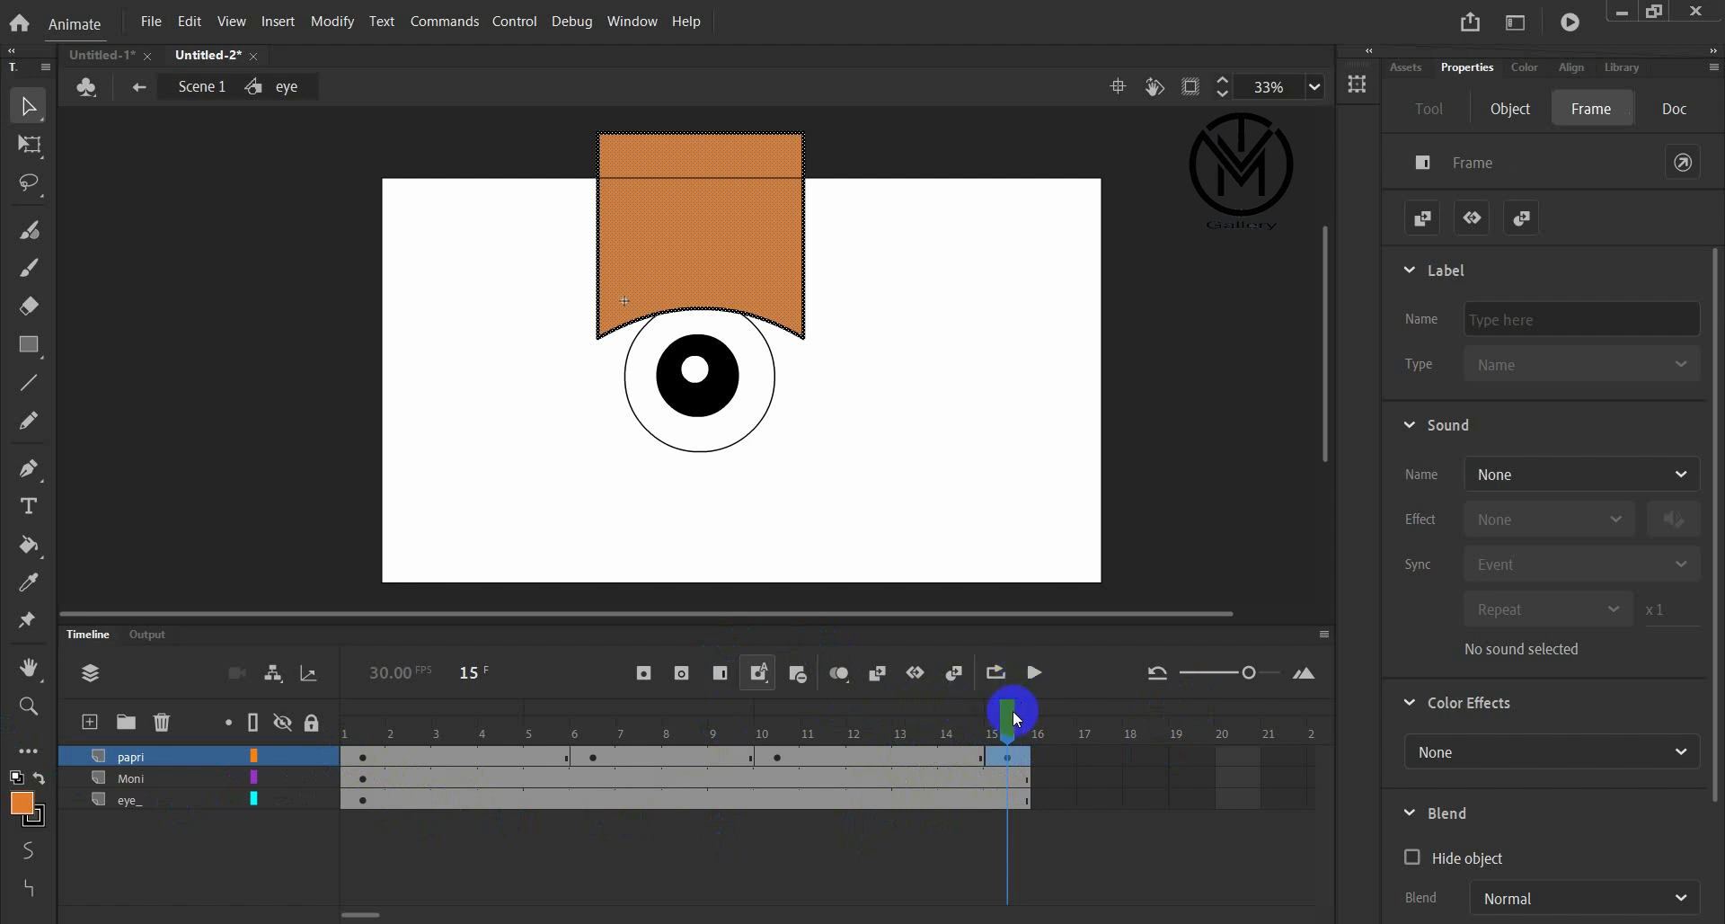
Try a classic tween on papri between frames 1 and 6, converting the eyelid to a symbol, and scrub through the motion
left_click_drag(1017, 719, 490, 757)
right_click(489, 757)
left_click(316, 370)
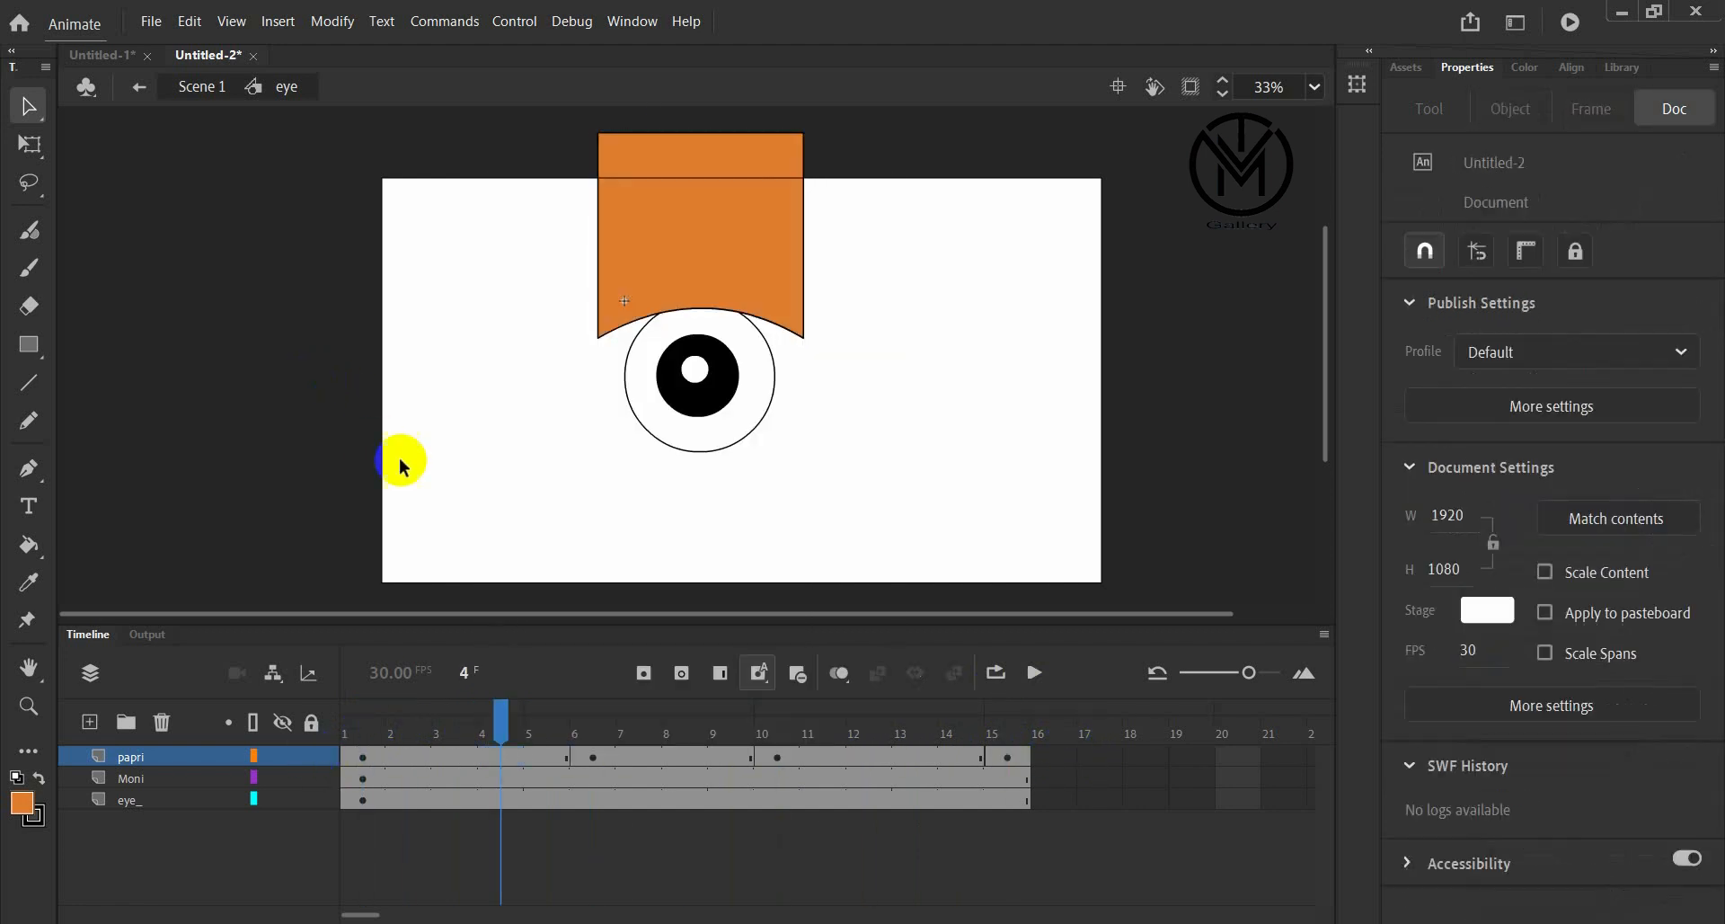
left_click(478, 735)
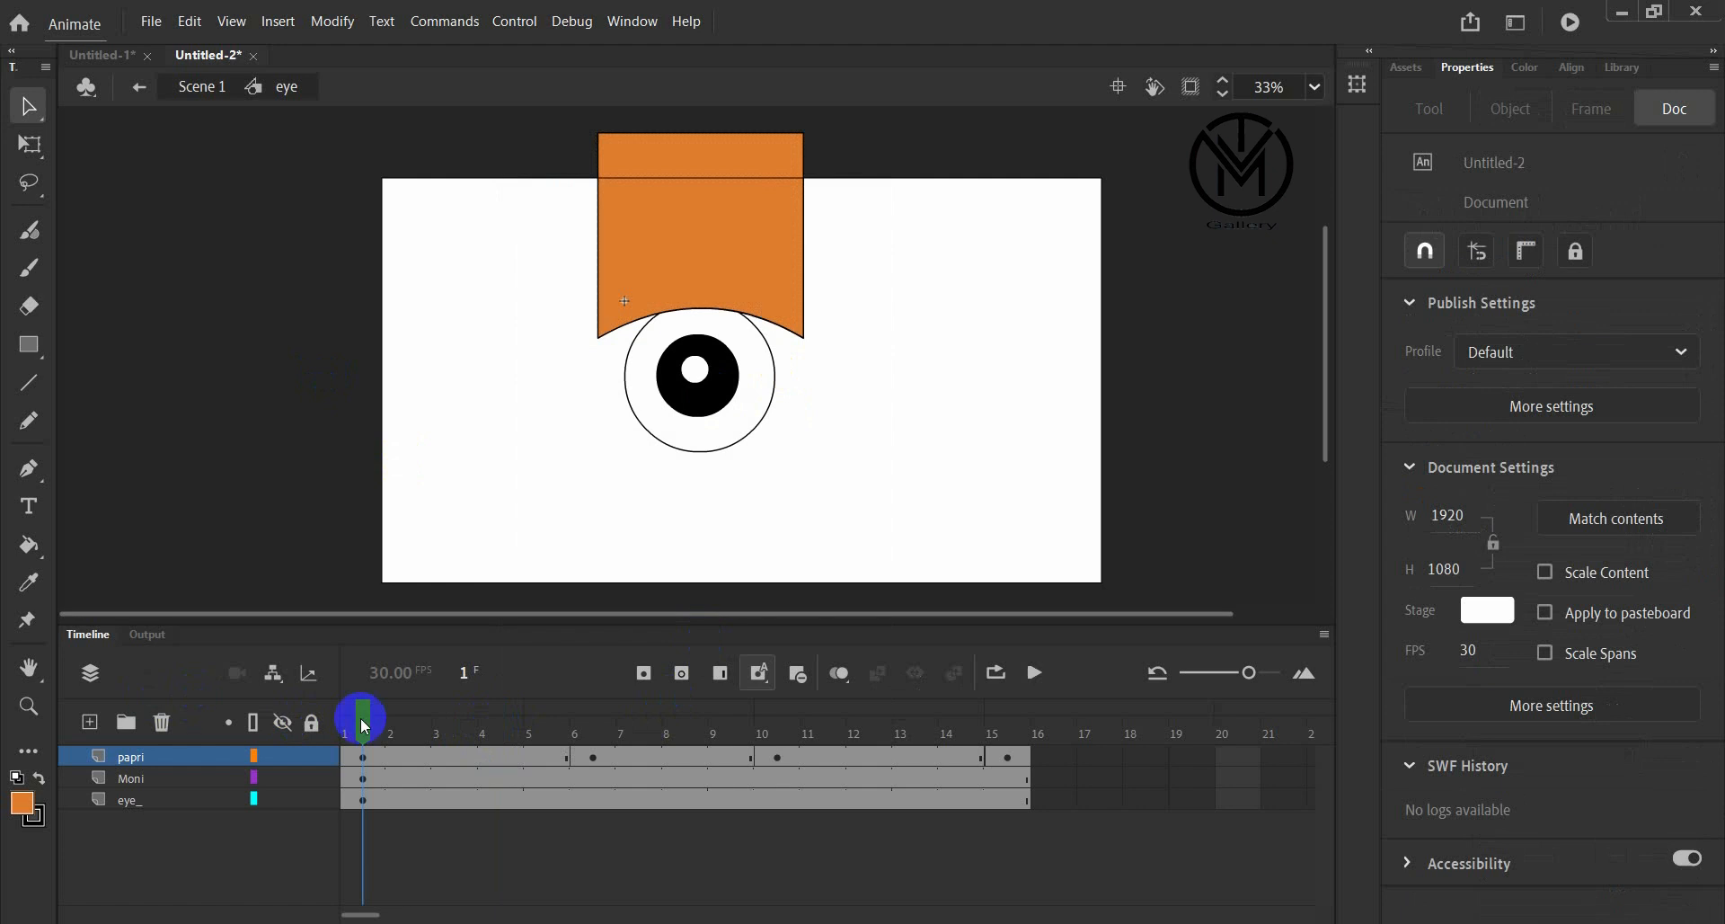
left_click(408, 754)
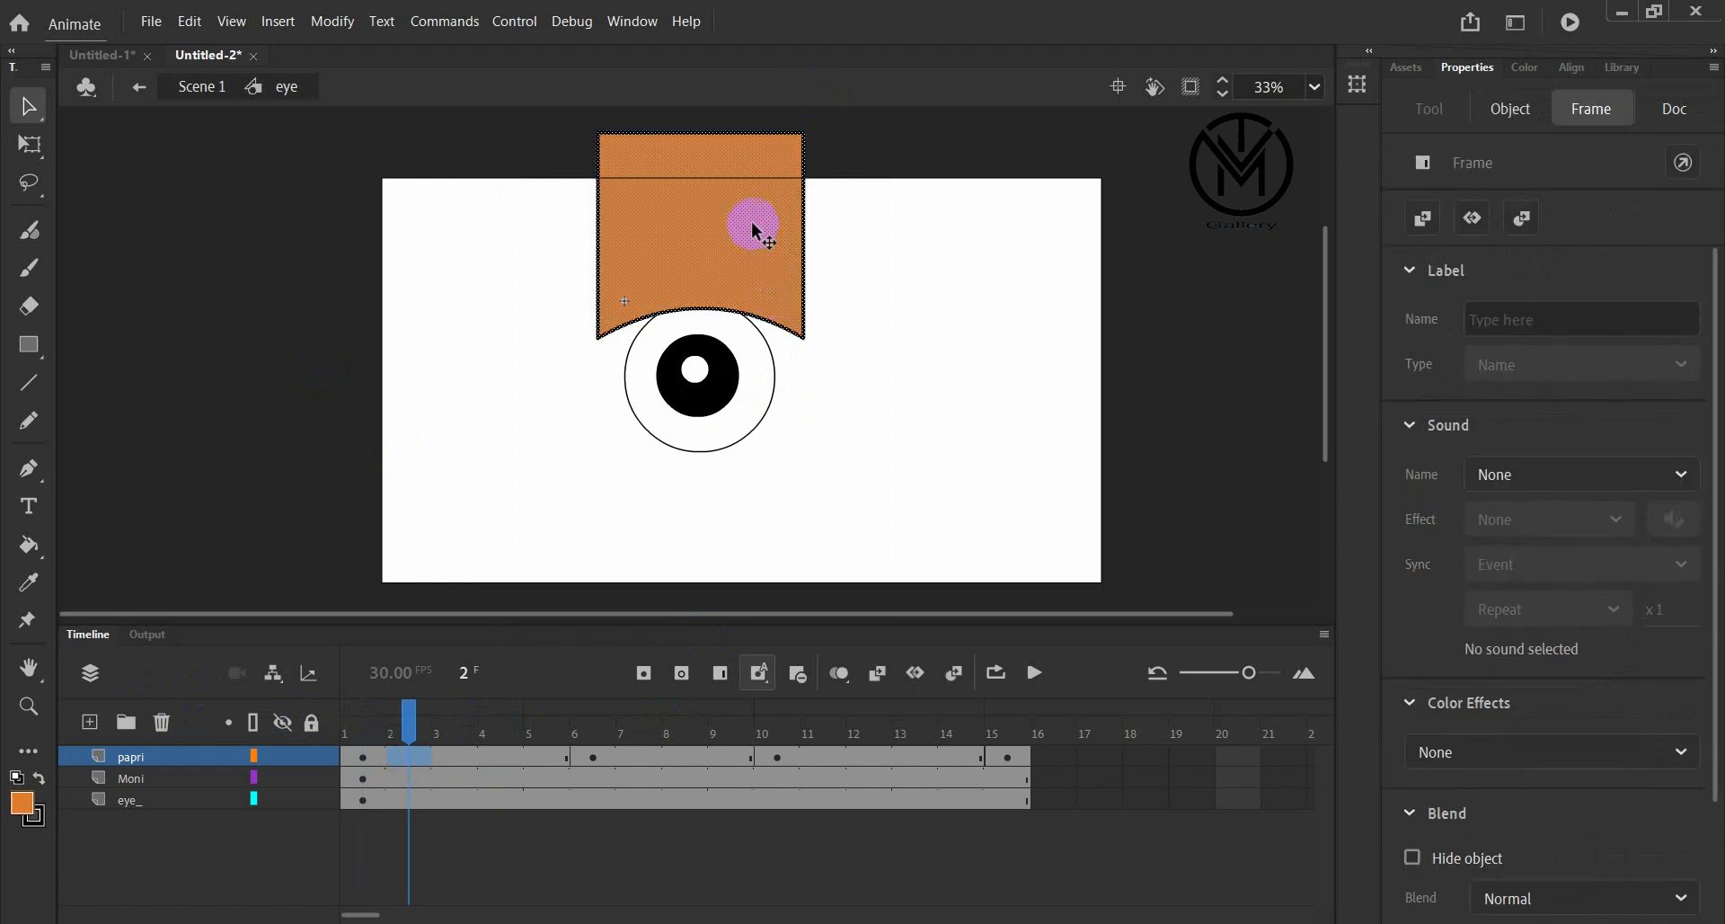
right_click(455, 753)
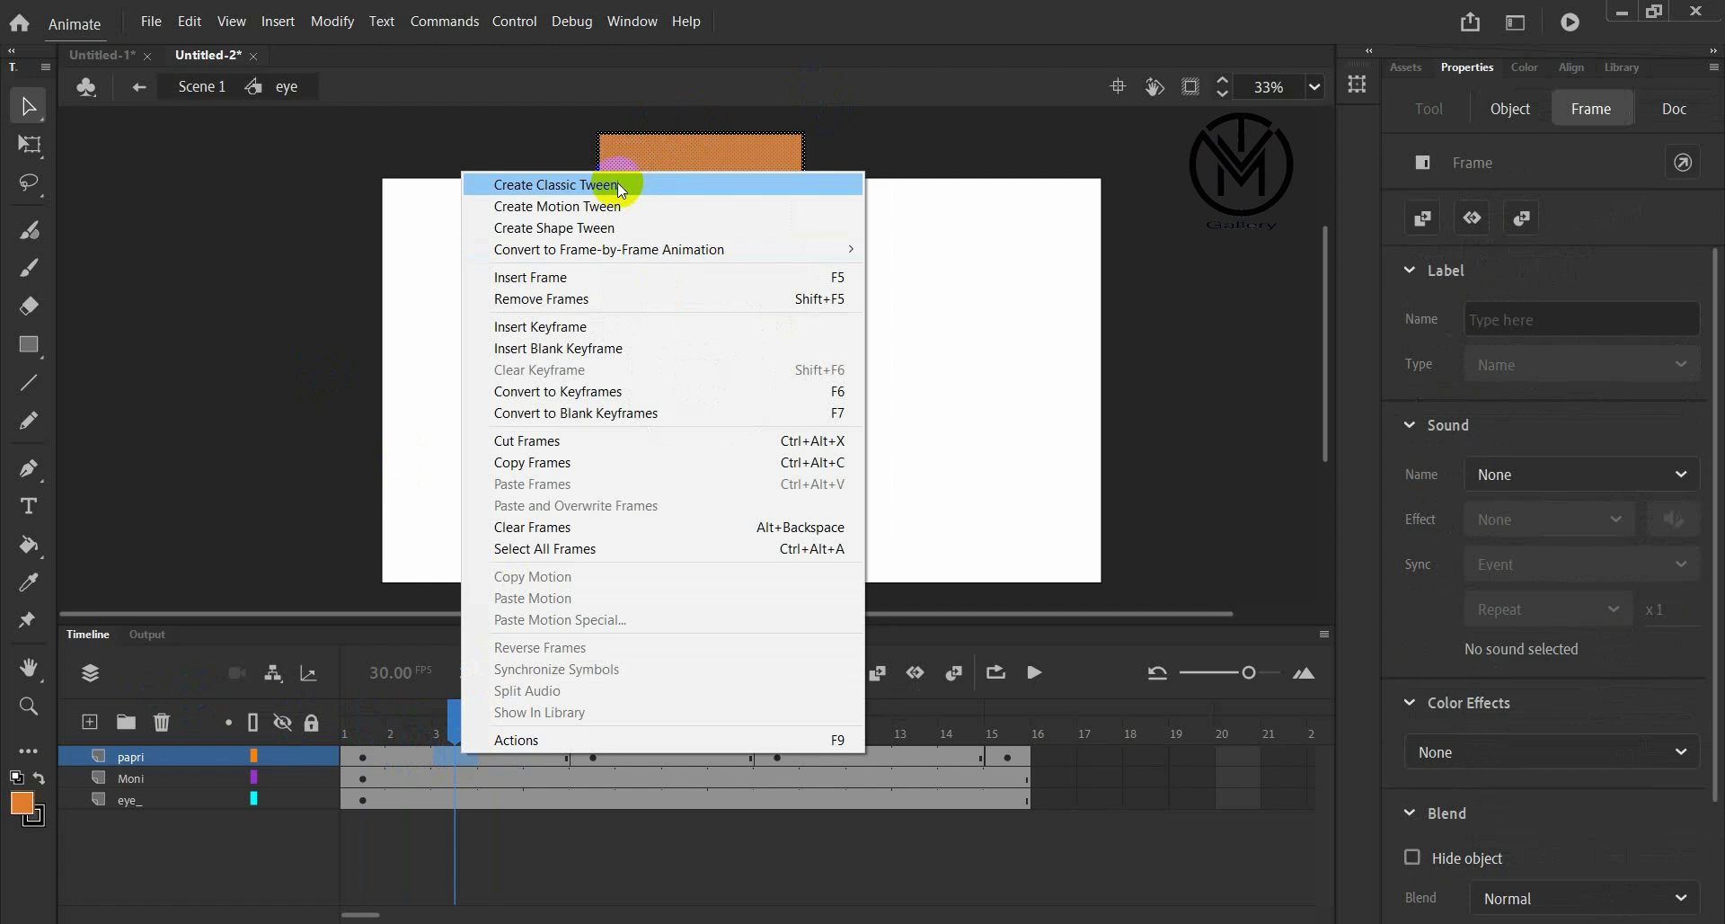
left_click(617, 183)
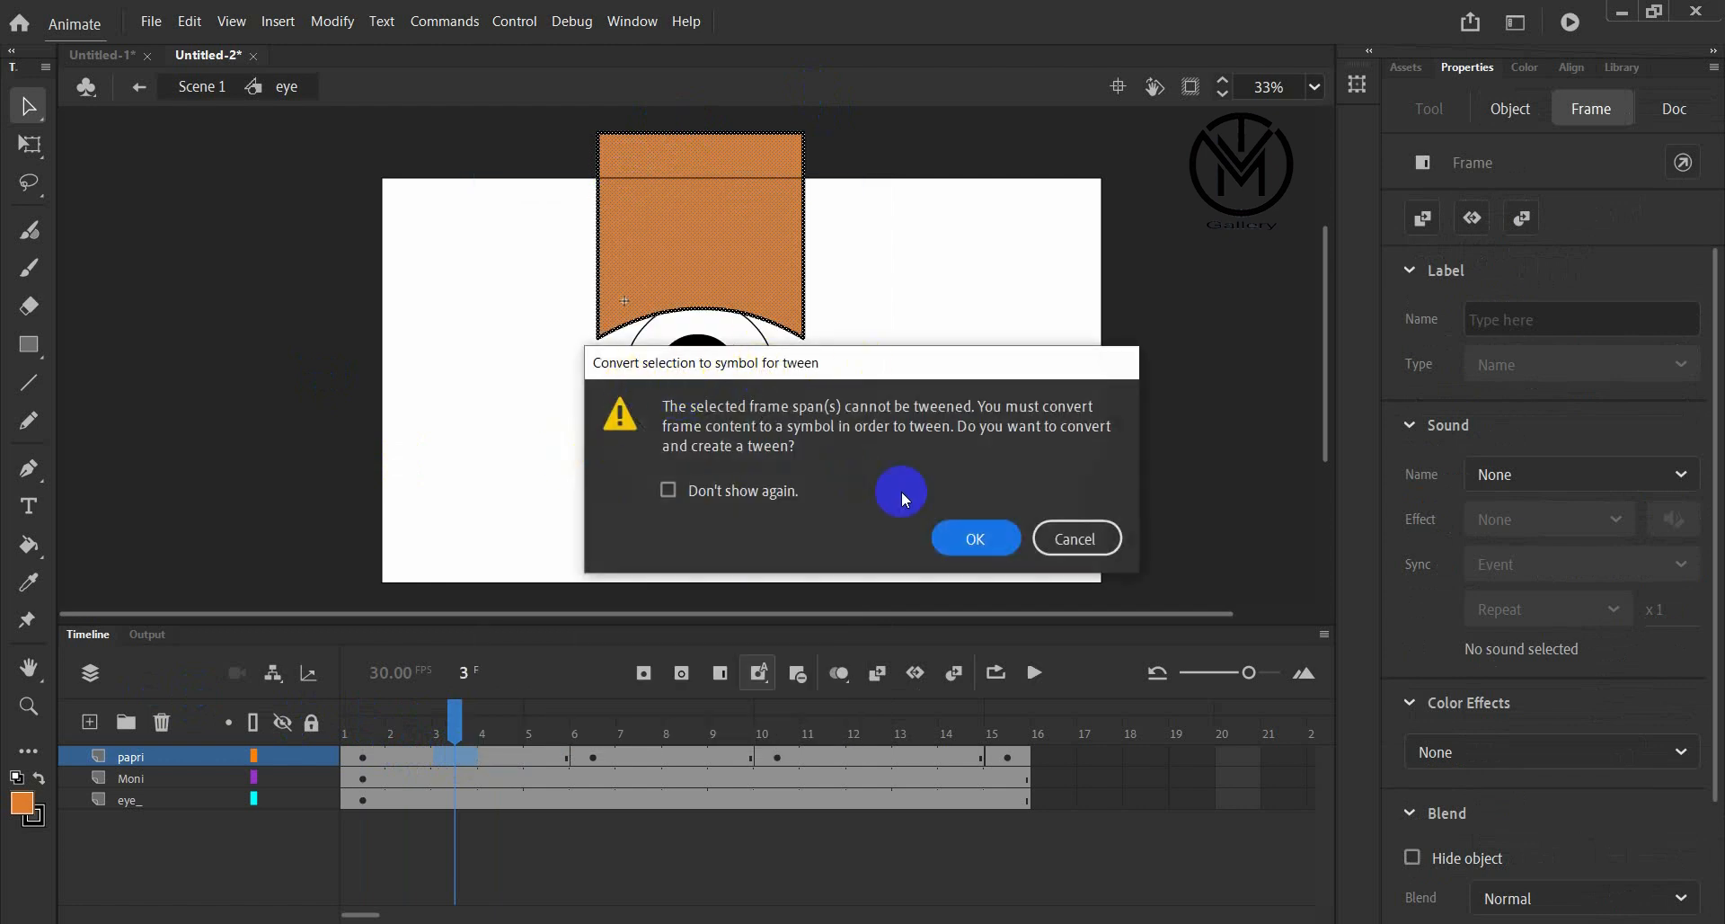
left_click(966, 537)
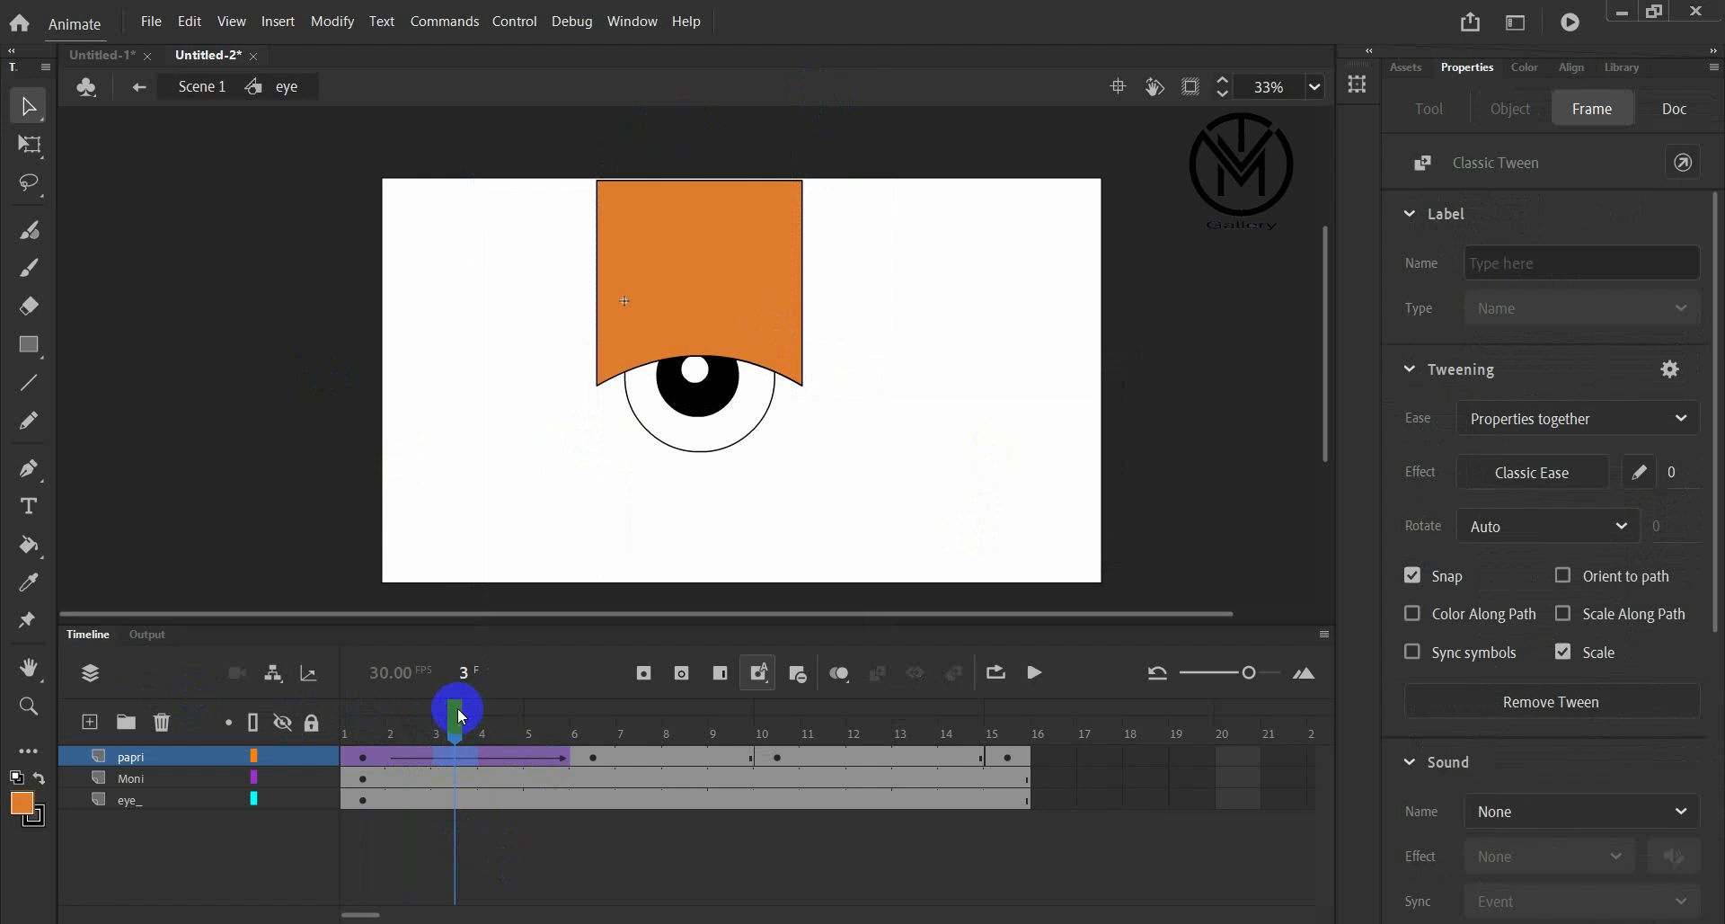
left_click_drag(461, 716, 566, 716)
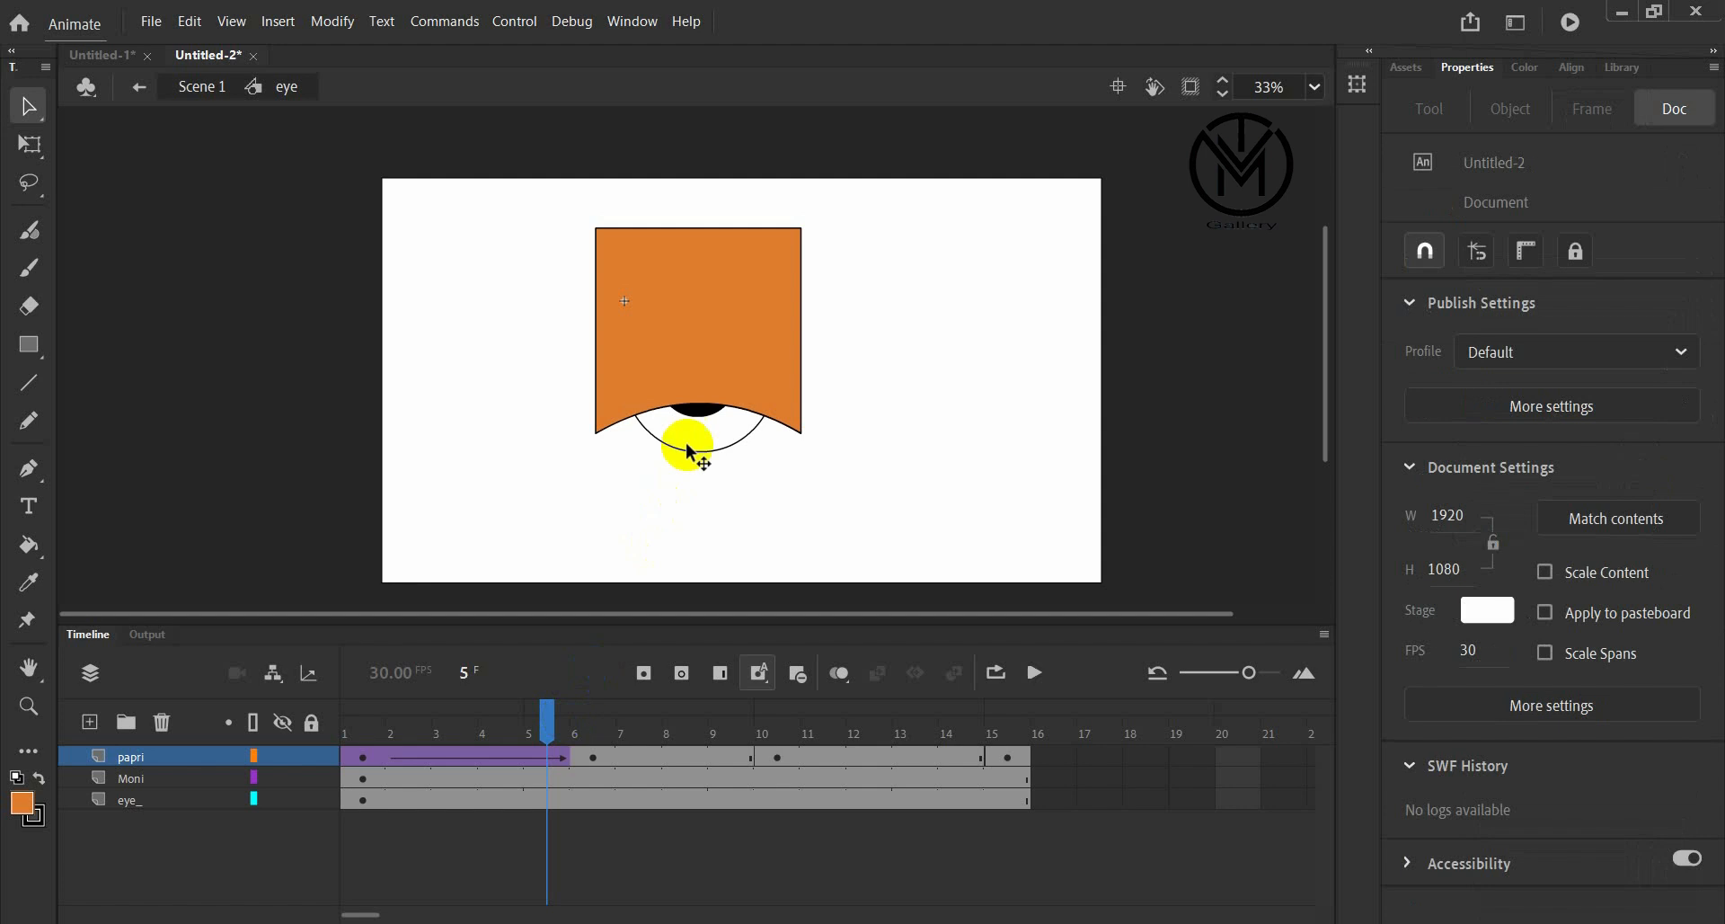
left_click_drag(557, 710, 376, 732)
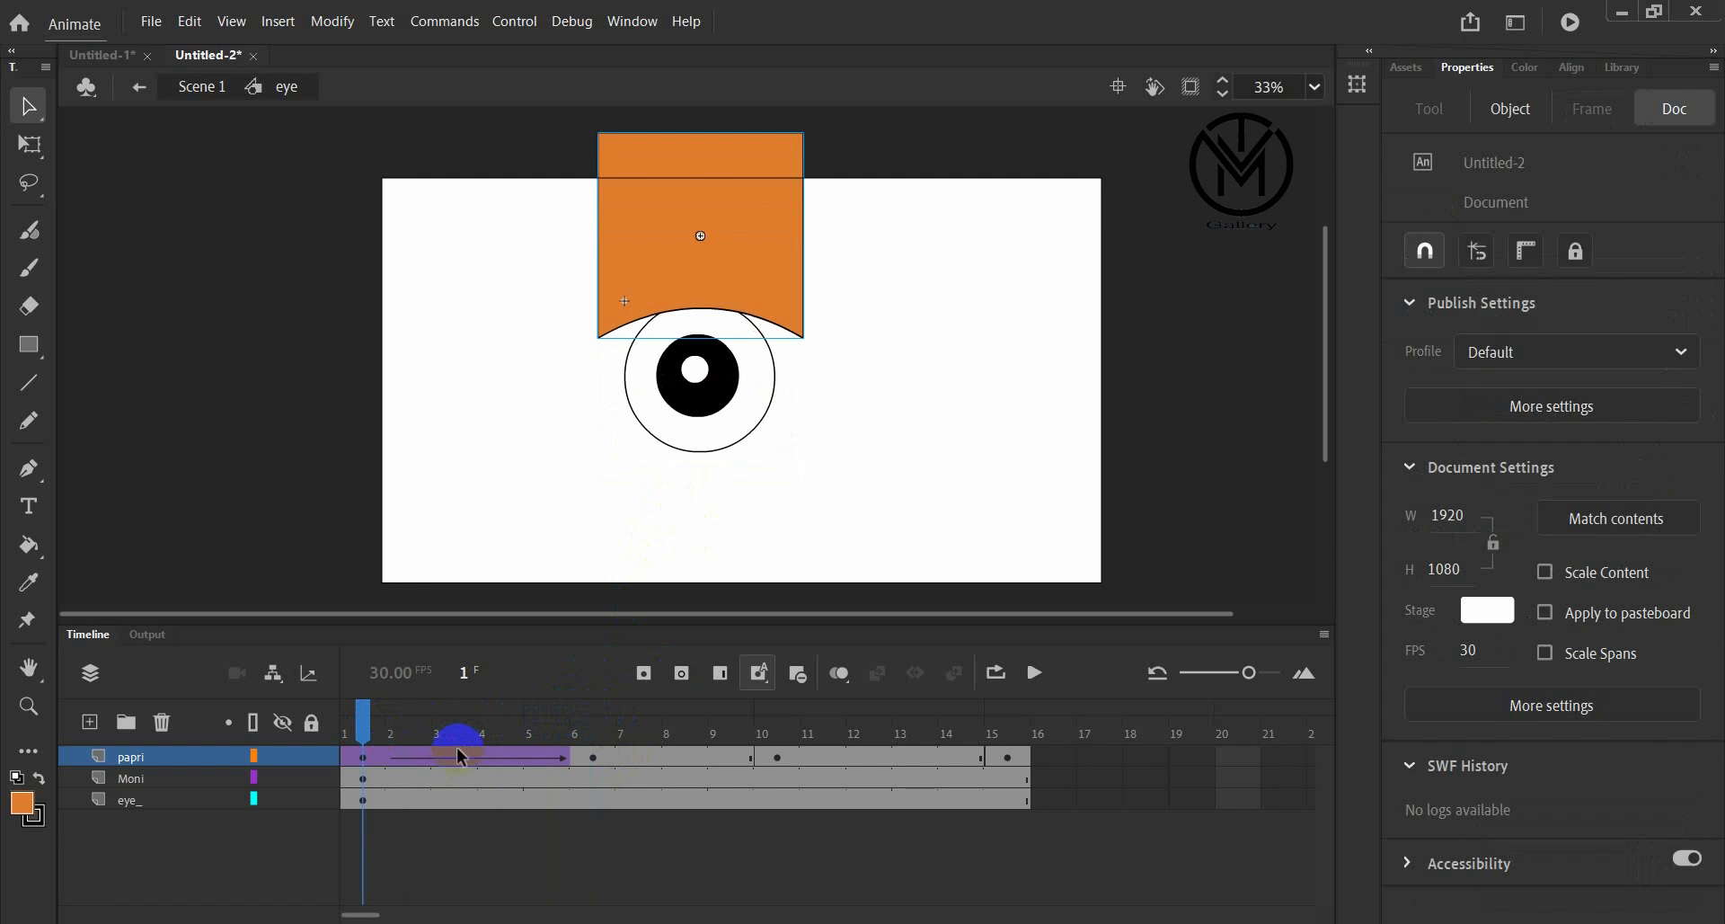
Undo the classic tween and the symbol conversion on papri
key("ctrl+z")
key("ctrl+z")
key("ctrl+z")
key("ctrl+z")
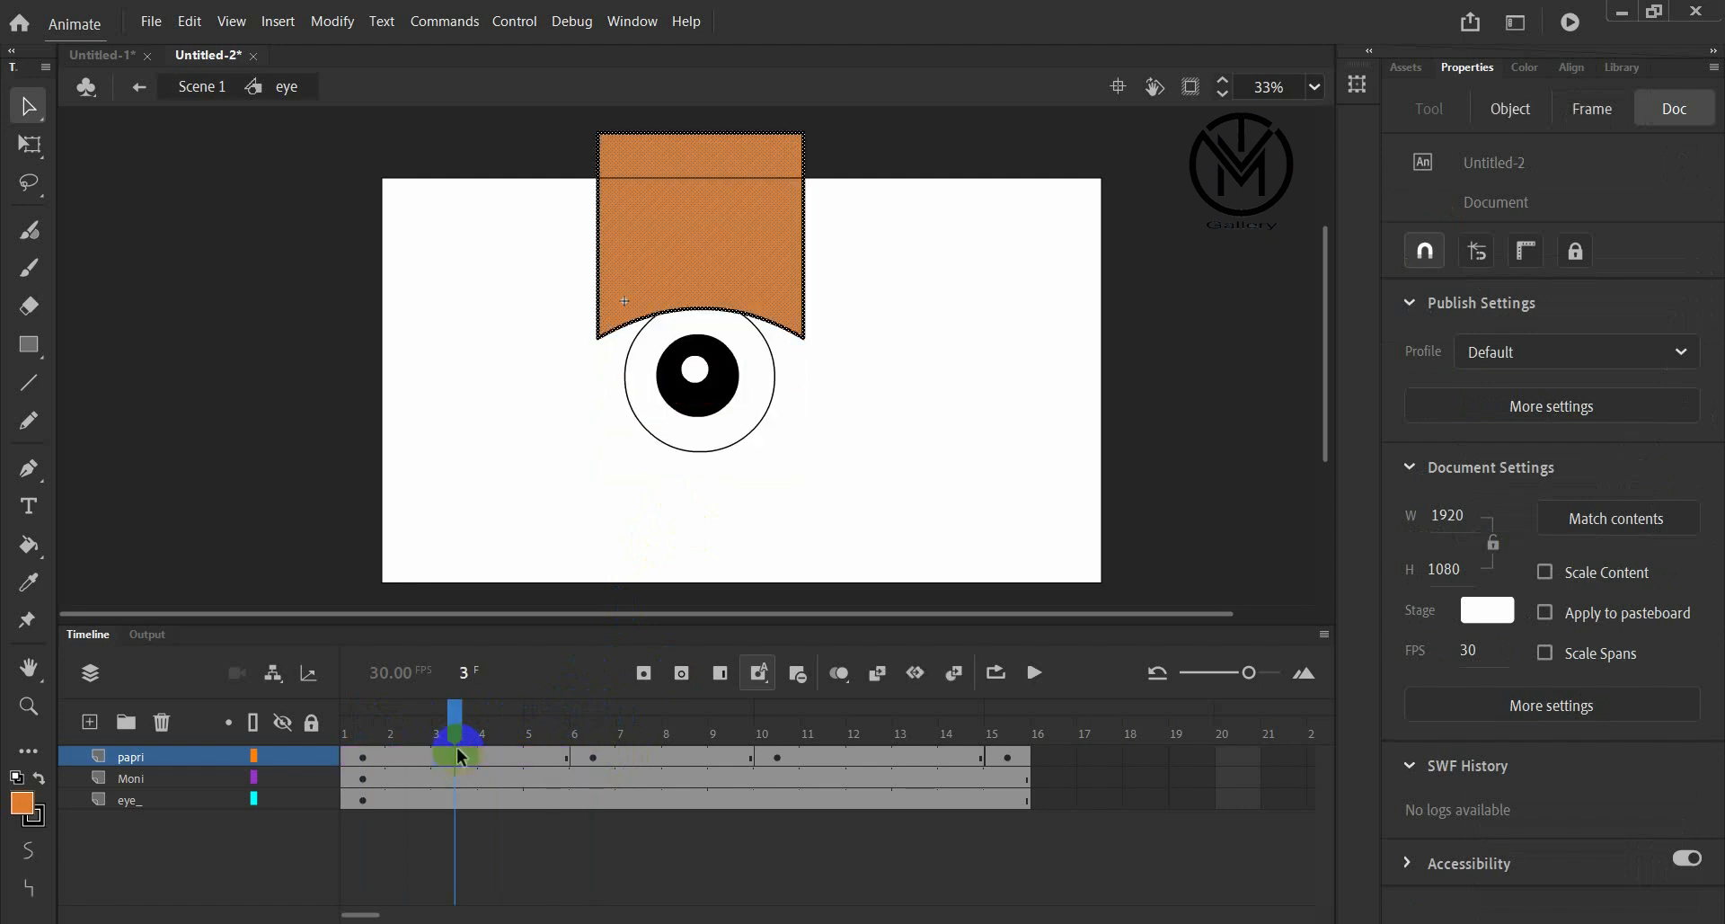
Create a shape tween on papri between frames 1 and 6 and scrub through the closing eyelid
left_click(457, 757)
right_click(475, 759)
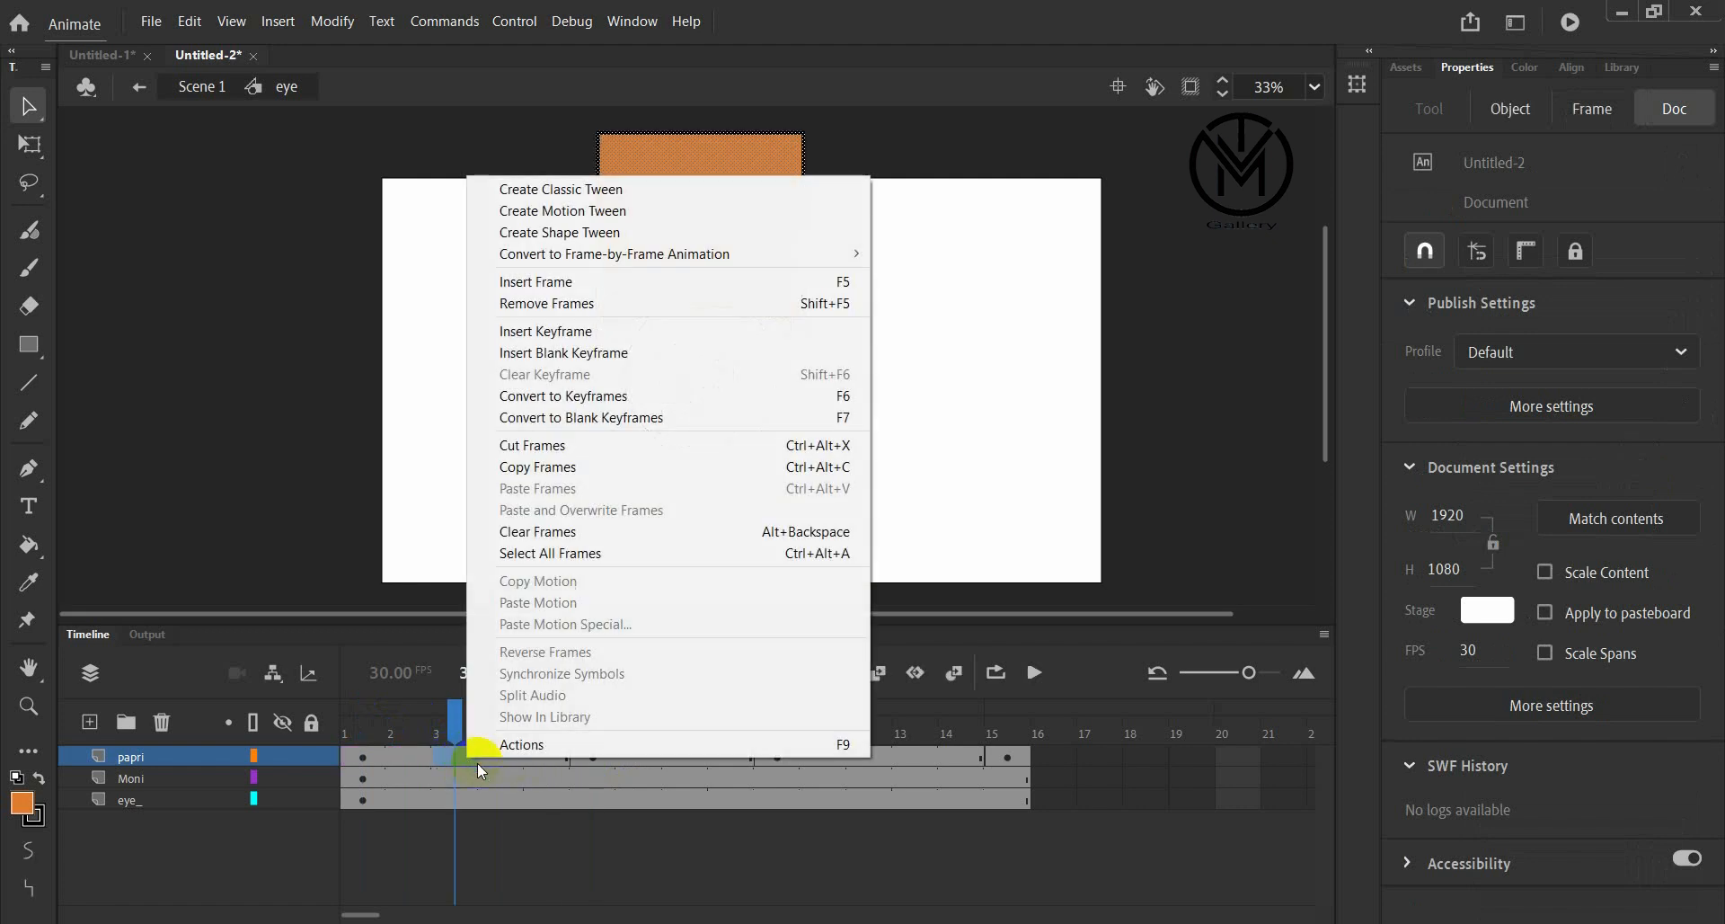
left_click(613, 233)
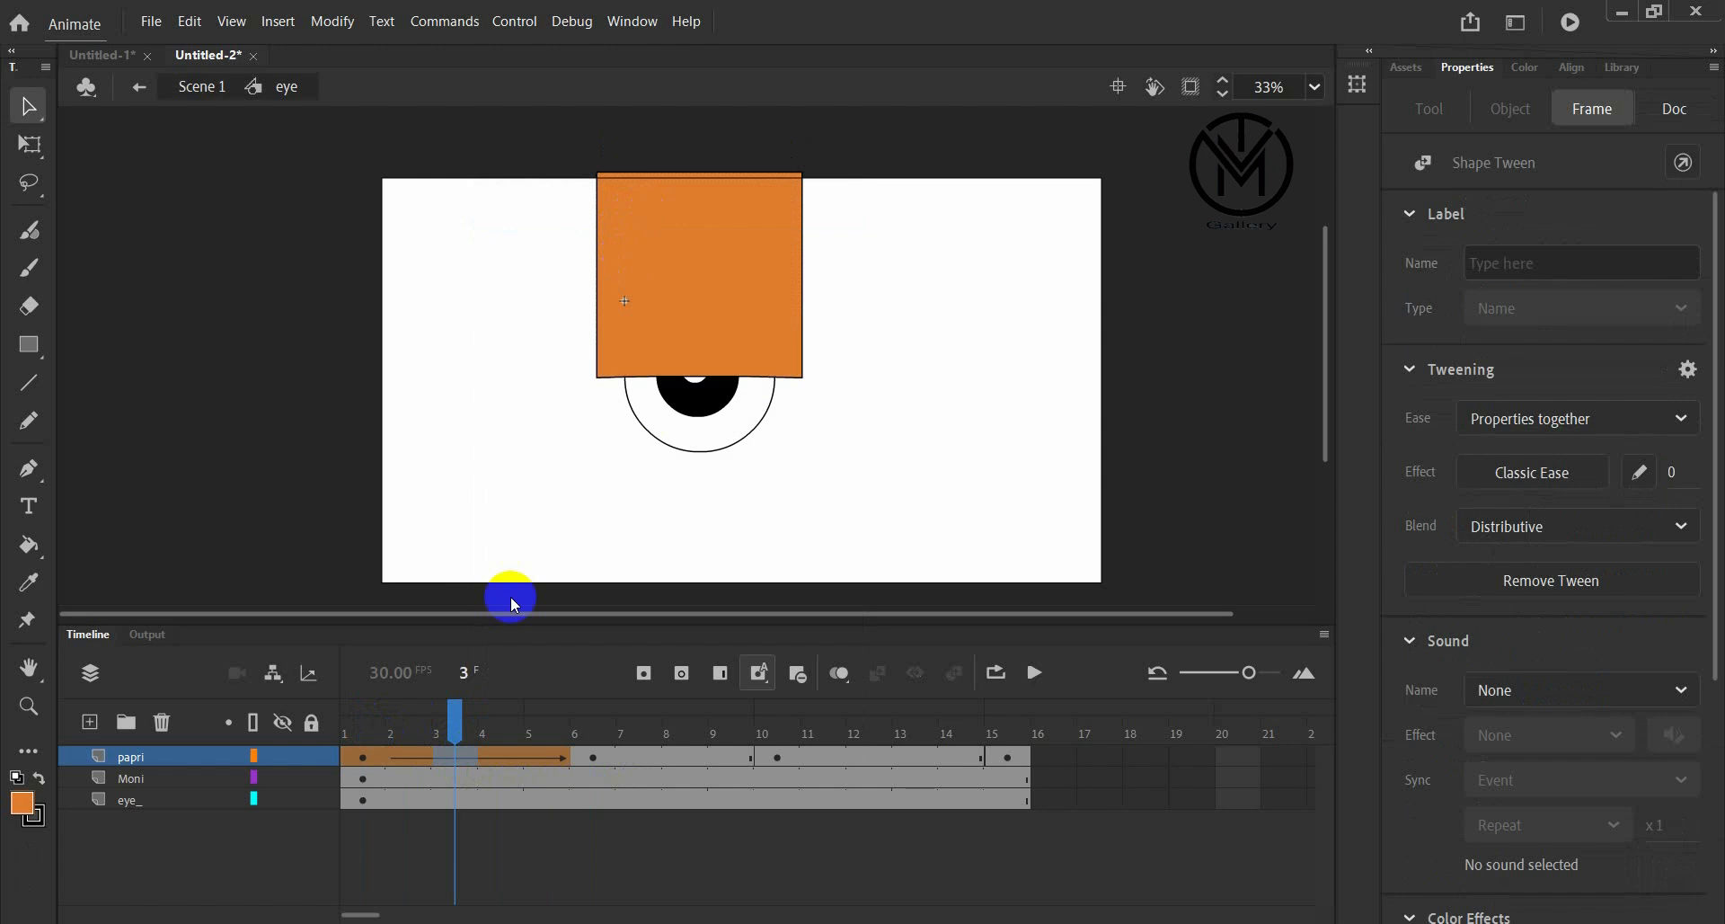
left_click_drag(455, 712, 507, 732)
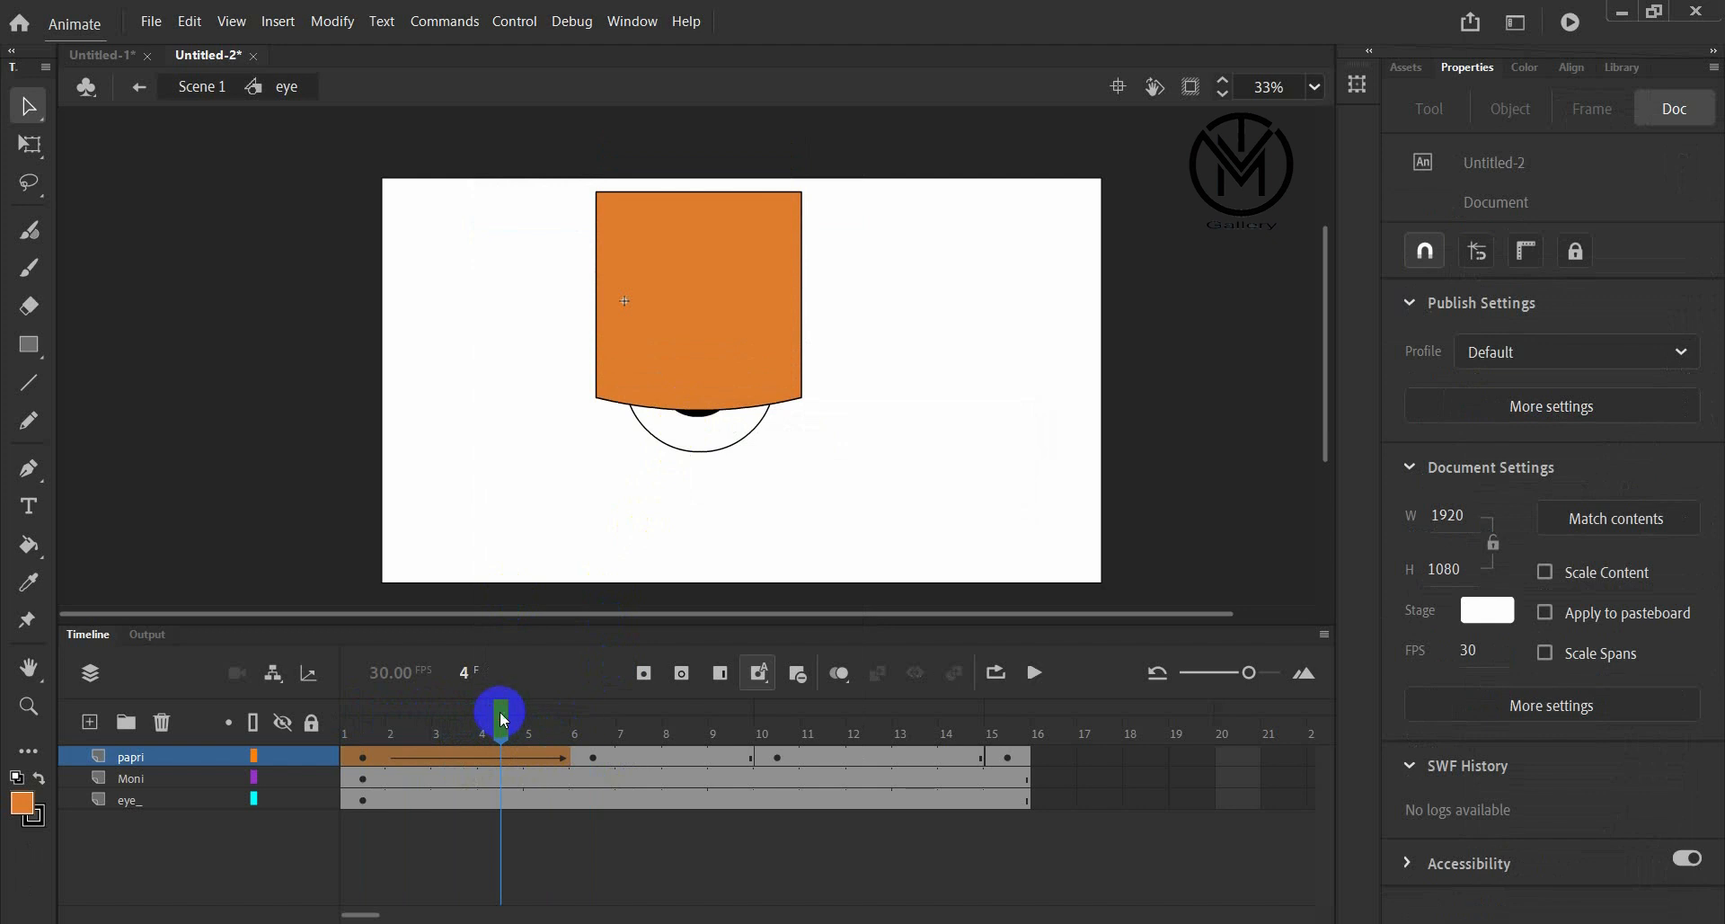
left_click_drag(500, 716, 532, 730)
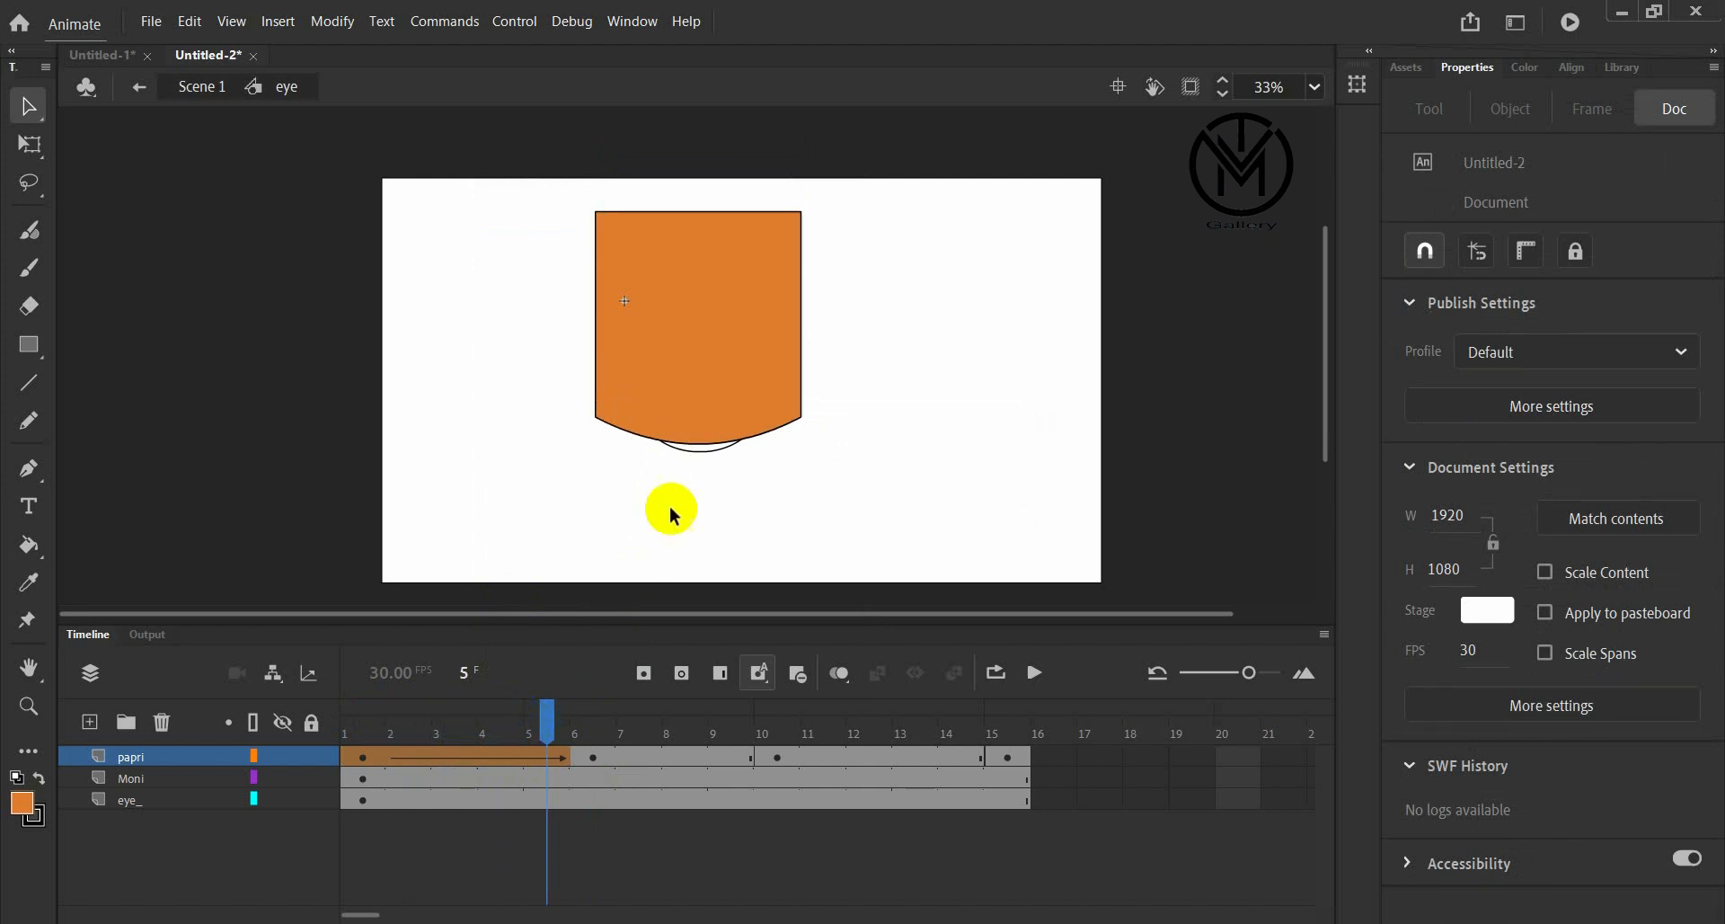
Create a shape tween on papri between frames 10 and 15 for the opening eyelid
left_click_drag(549, 715, 781, 771)
right_click(844, 758)
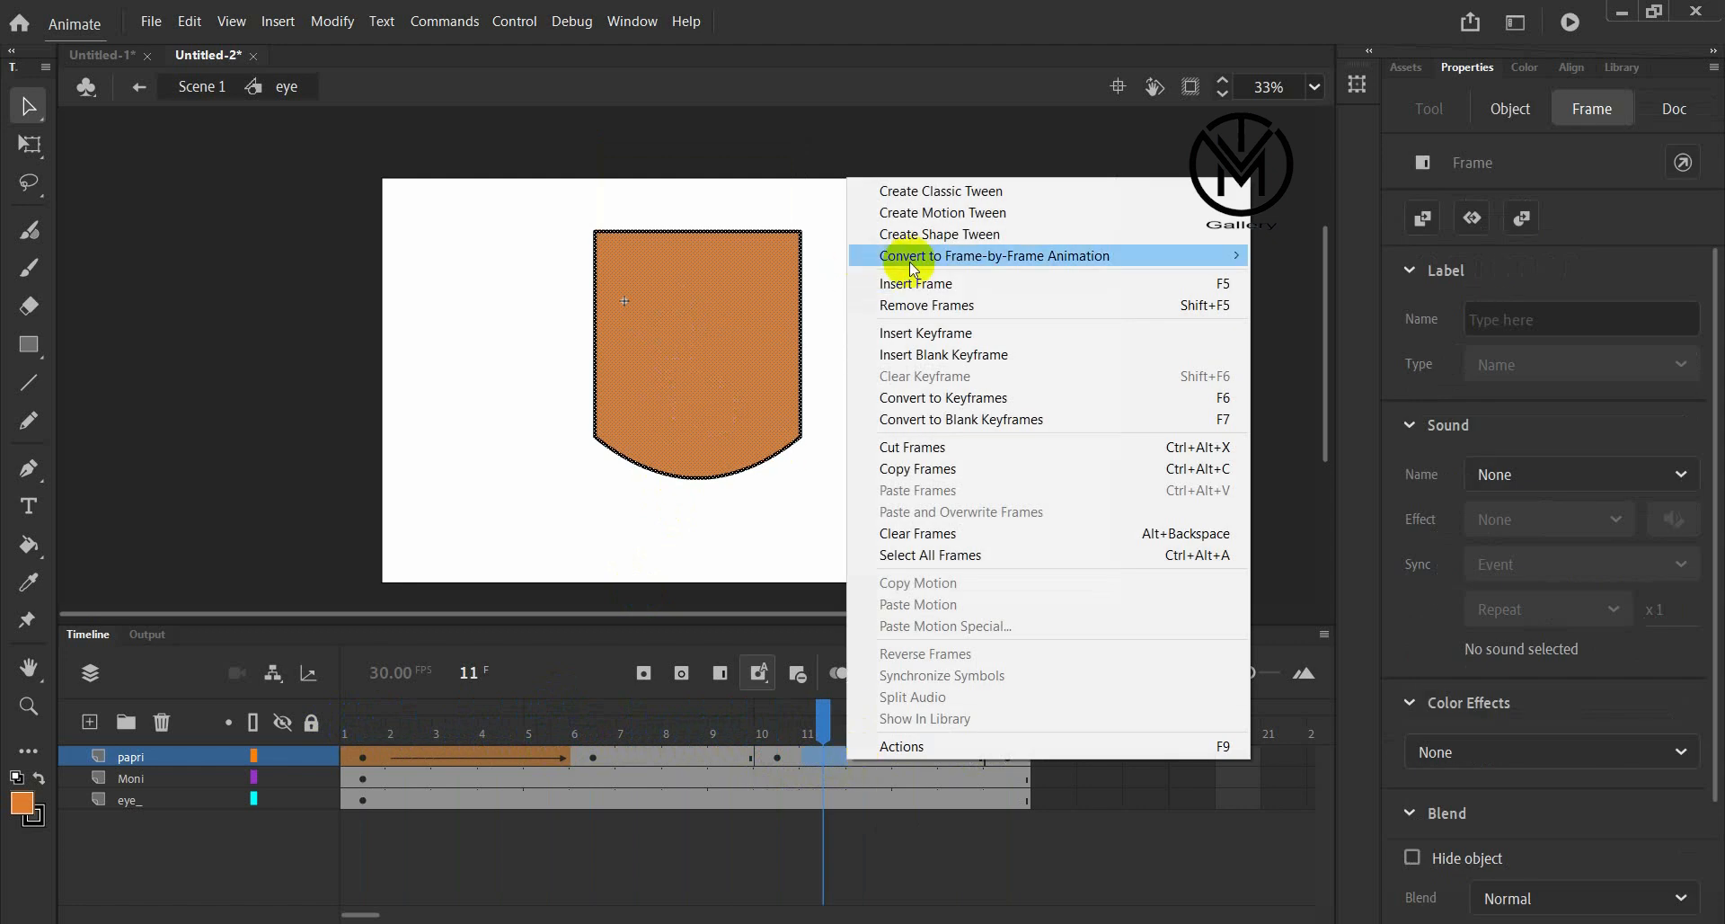
left_click(934, 233)
Return to frame 1 and play the full eyelid blink on the symbol's timeline
left_click(827, 694)
left_click_drag(829, 698, 357, 735)
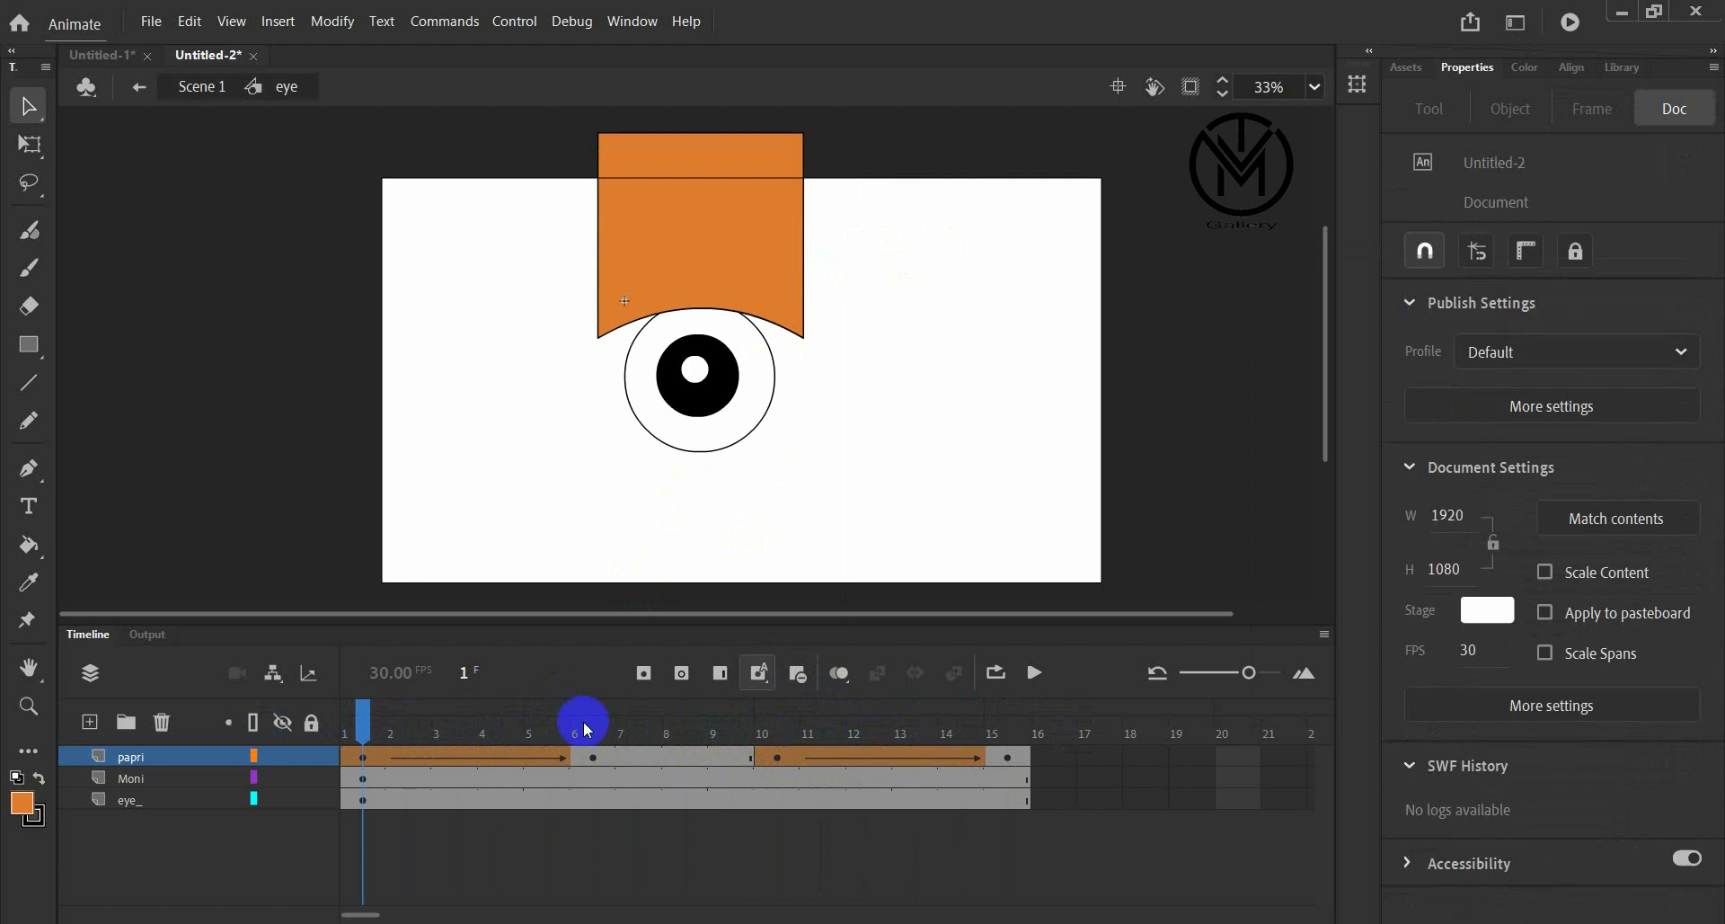
left_click(1034, 672)
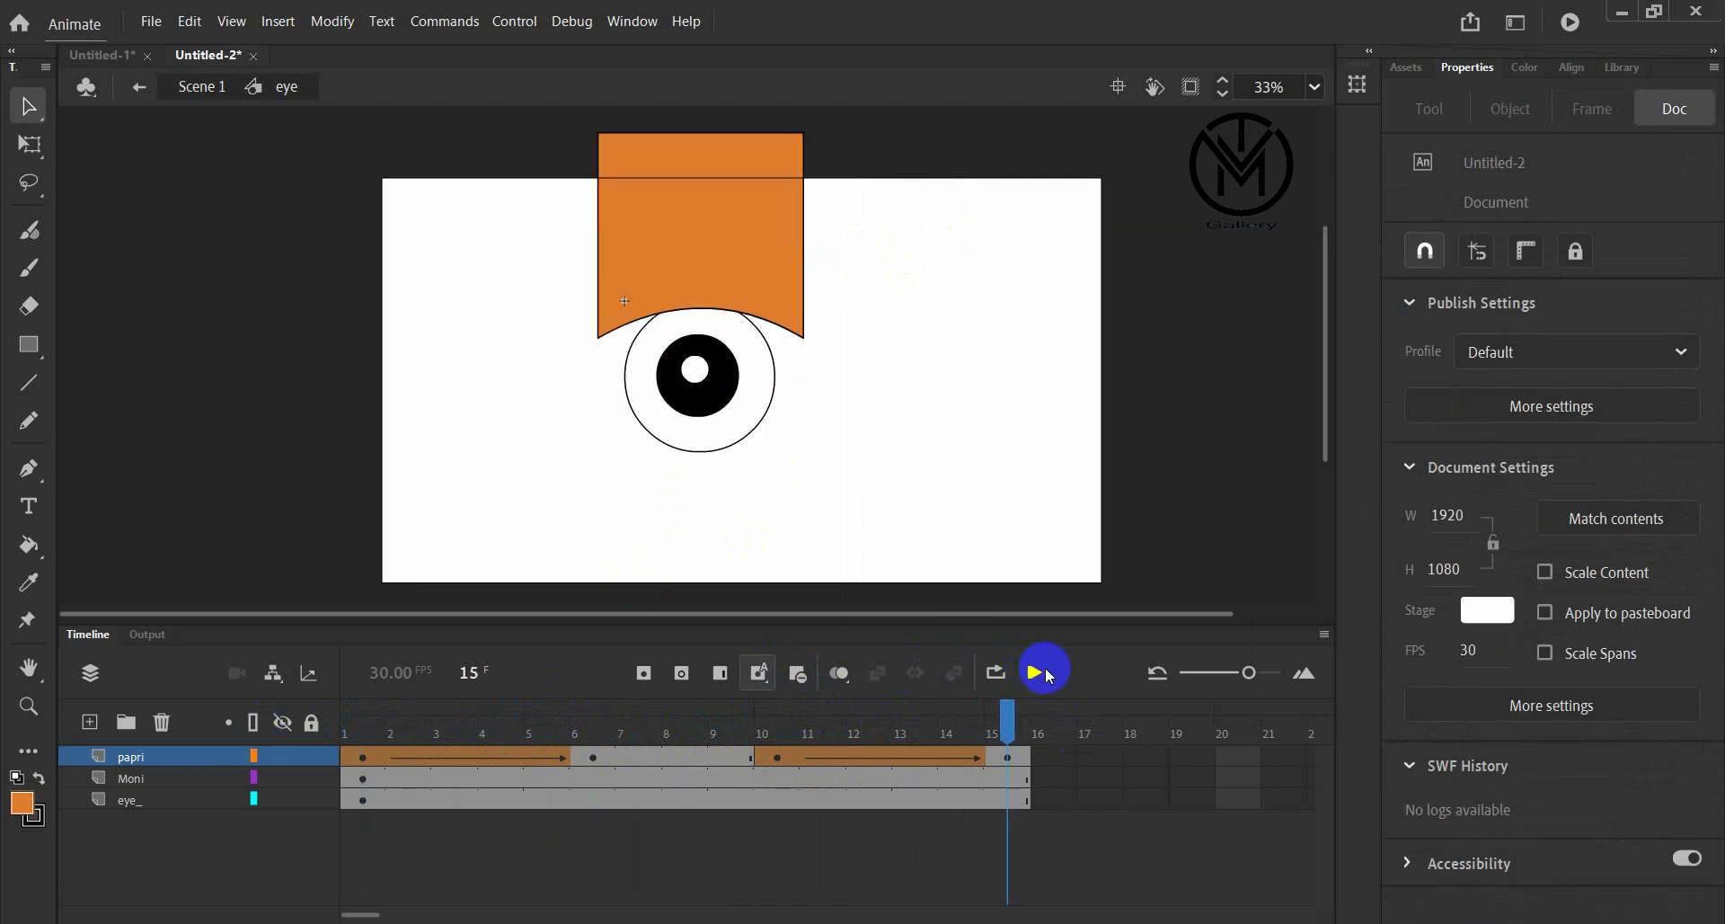
left_click(1042, 670)
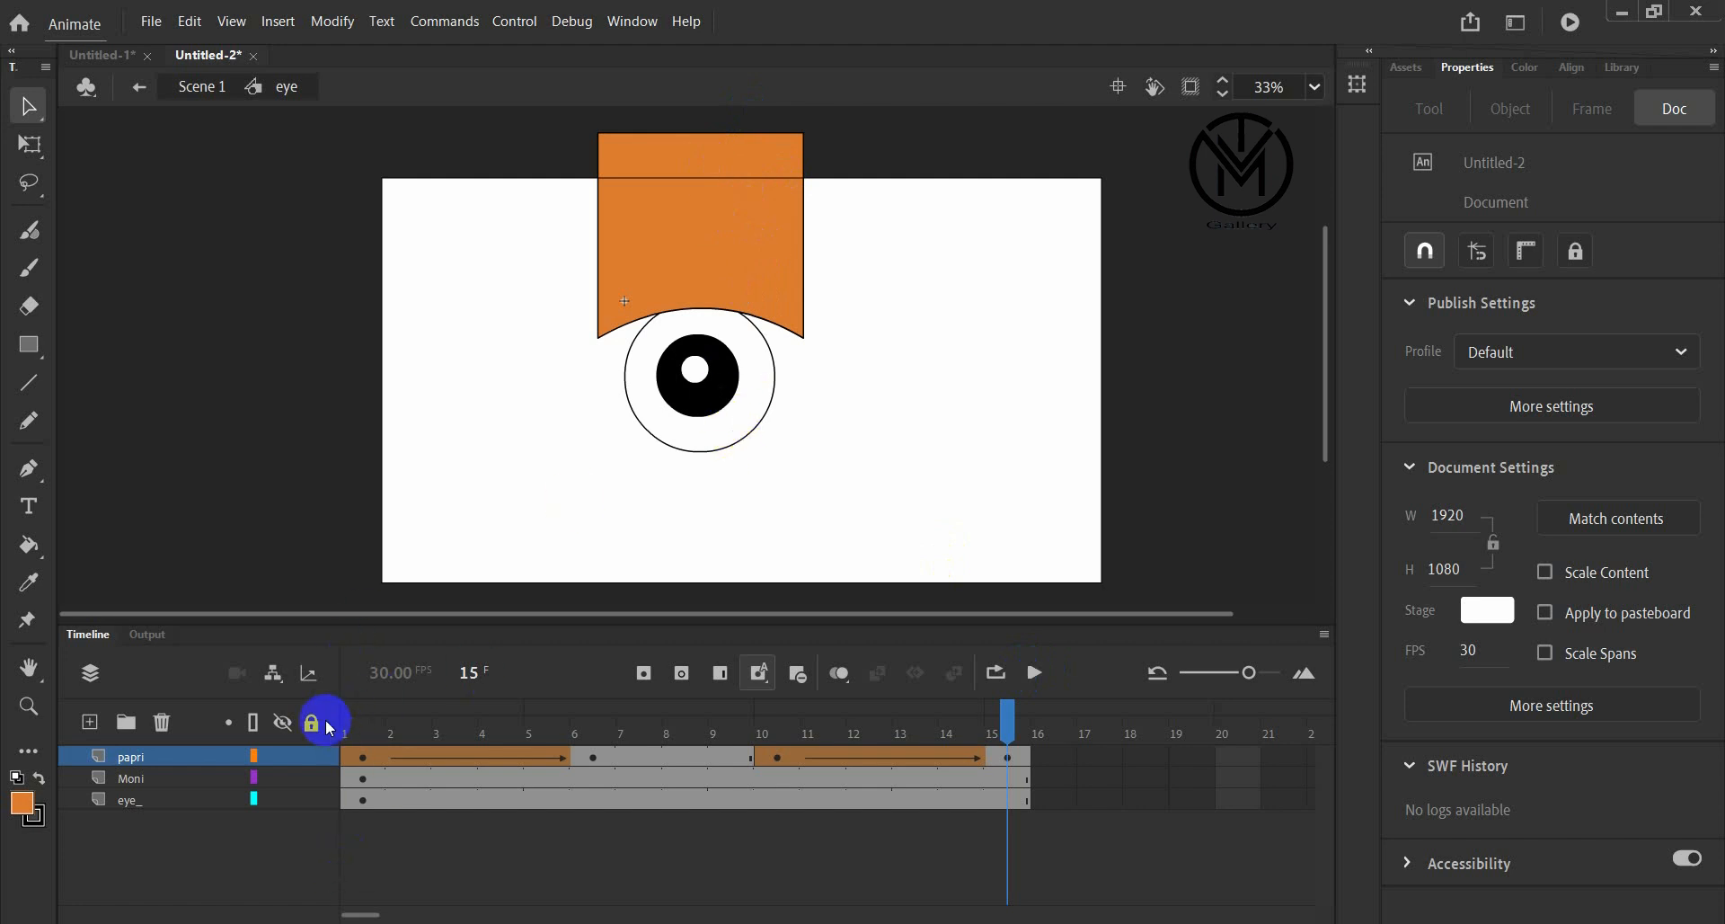
Duplicate the eye_ layer and move the copy above the papri layer
left_click(137, 804)
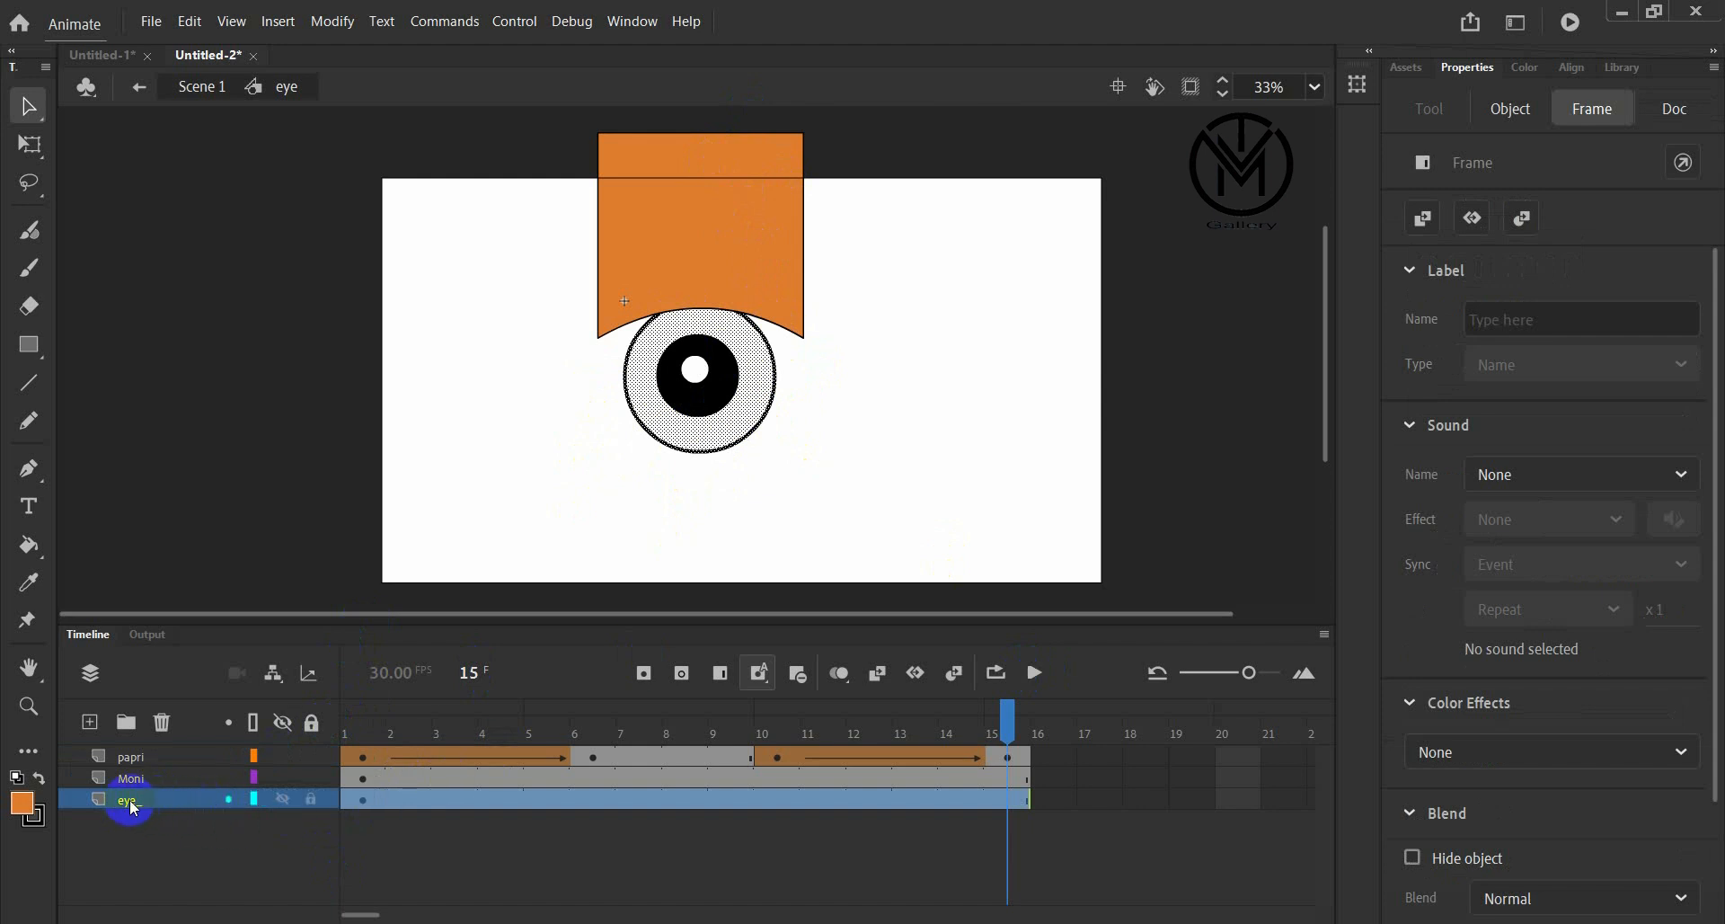
right_click(154, 799)
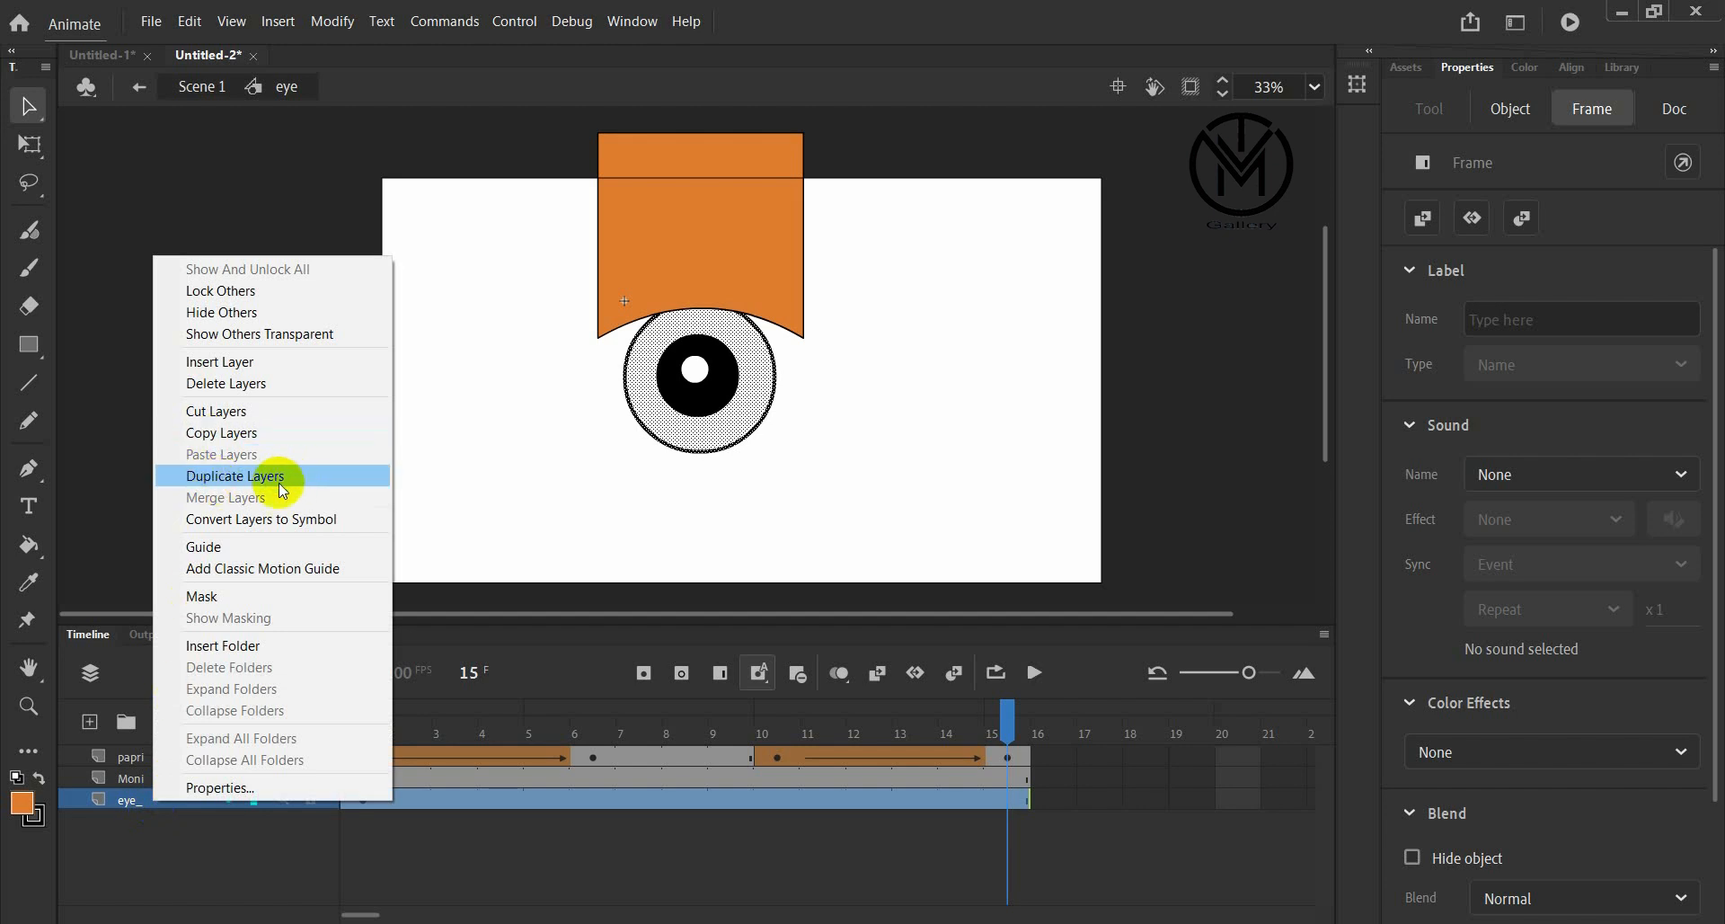
left_click(238, 478)
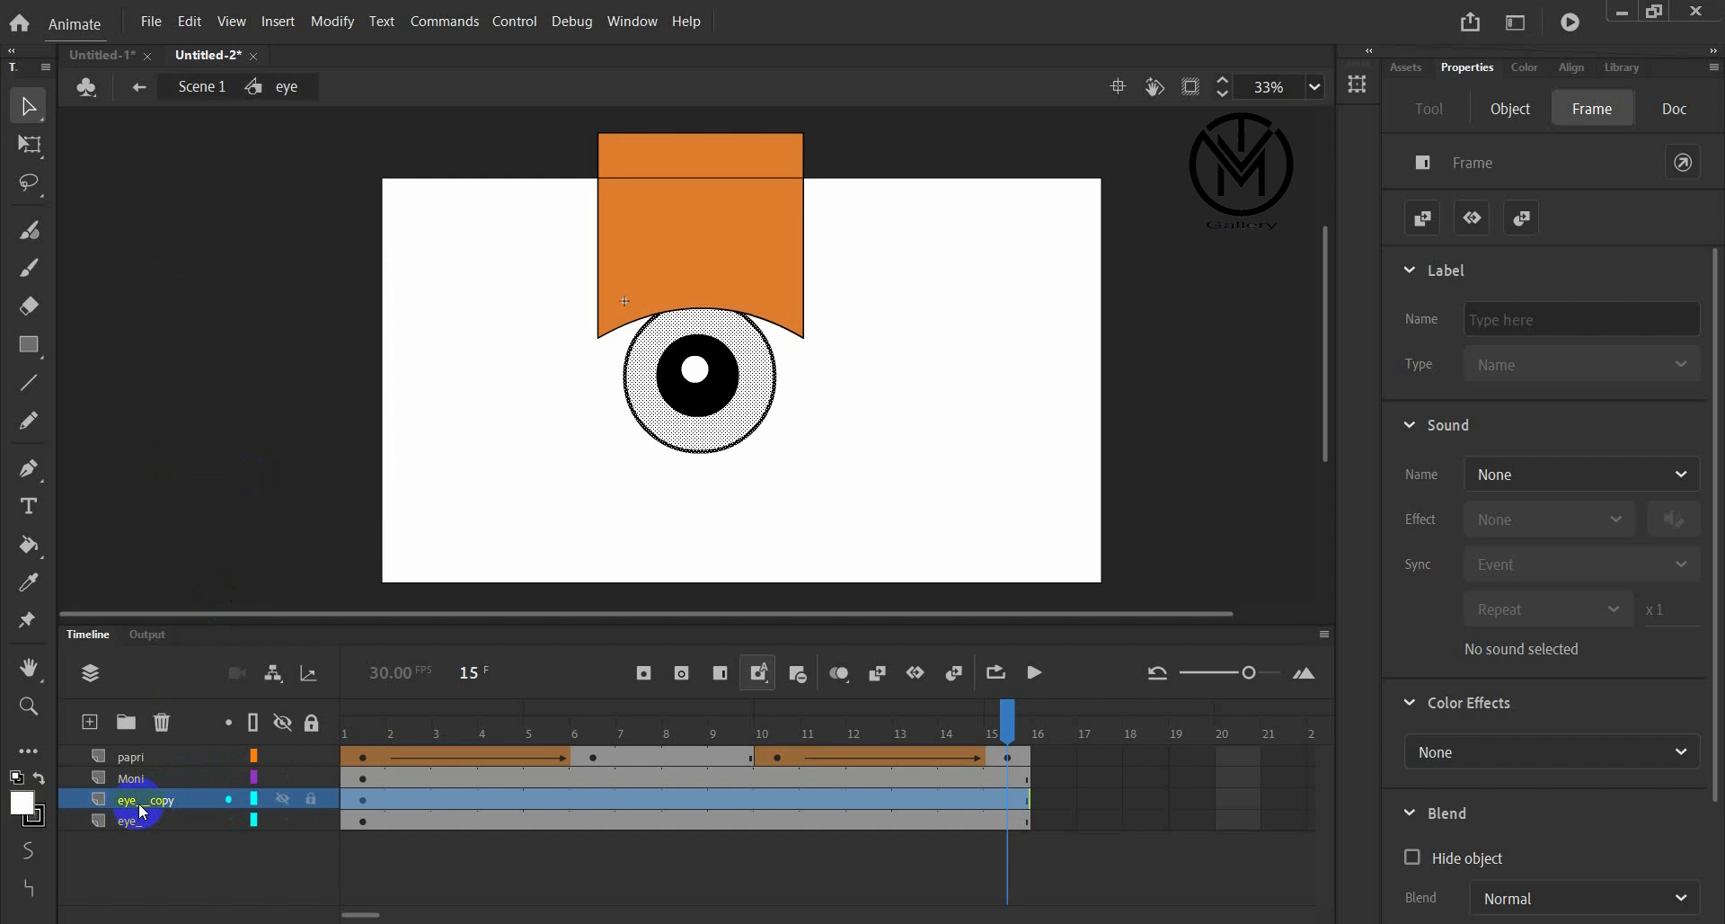
left_click_drag(137, 800, 140, 755)
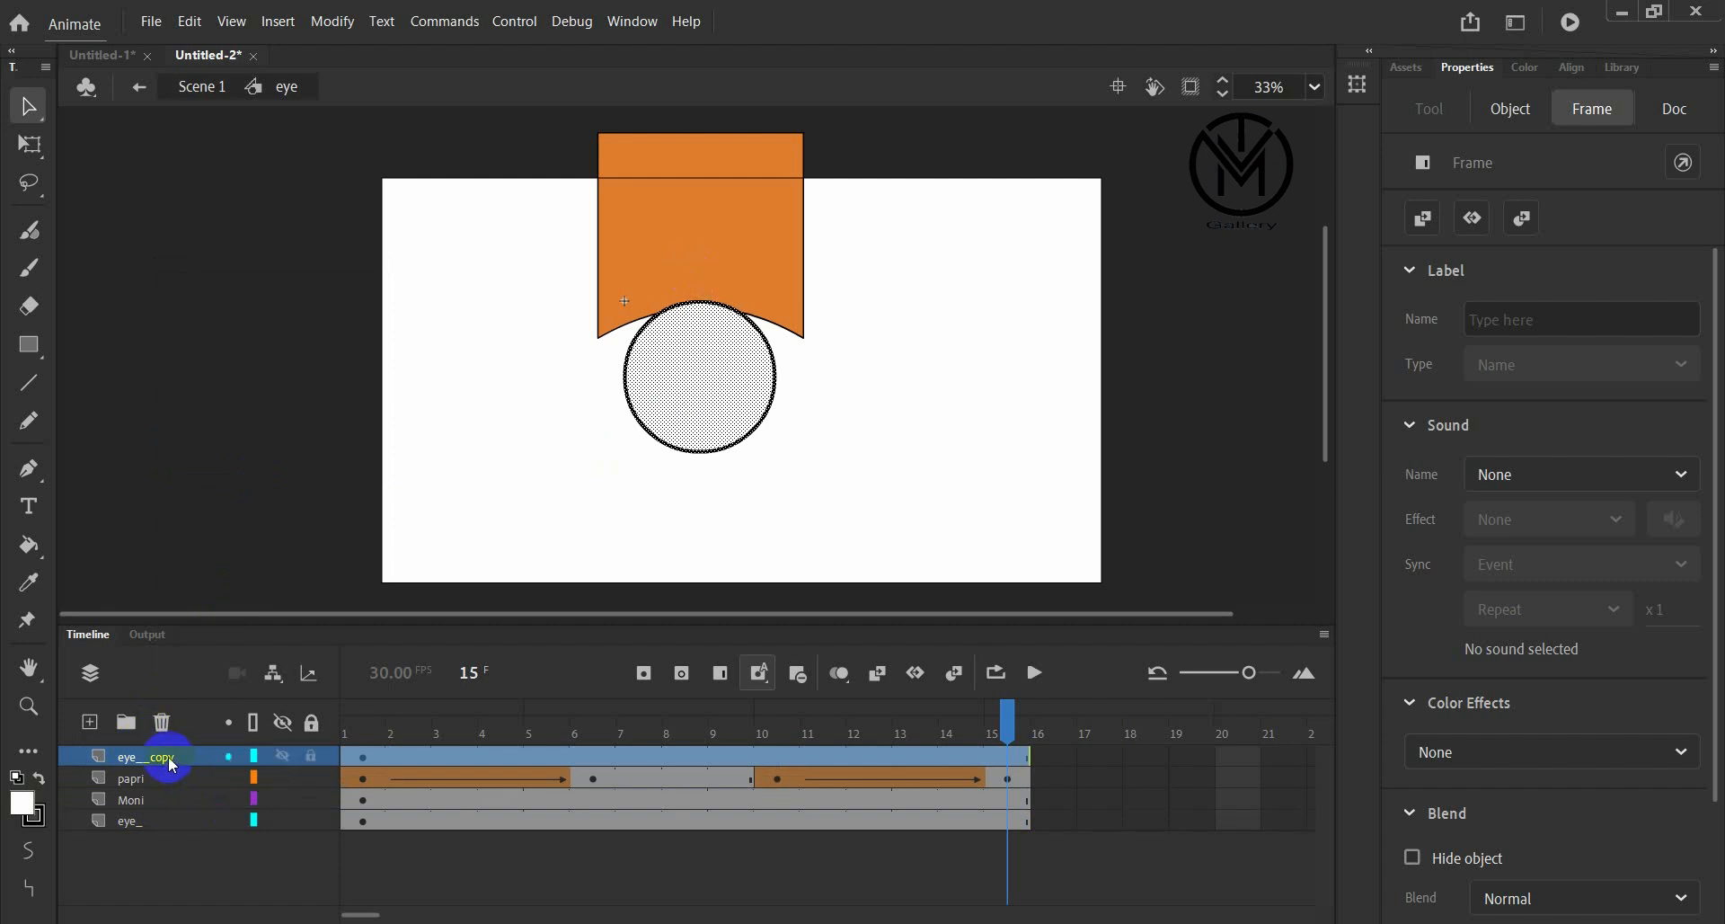
Turn the eye__copy layer into a mask for papri and preview the masked blink
right_click(163, 761)
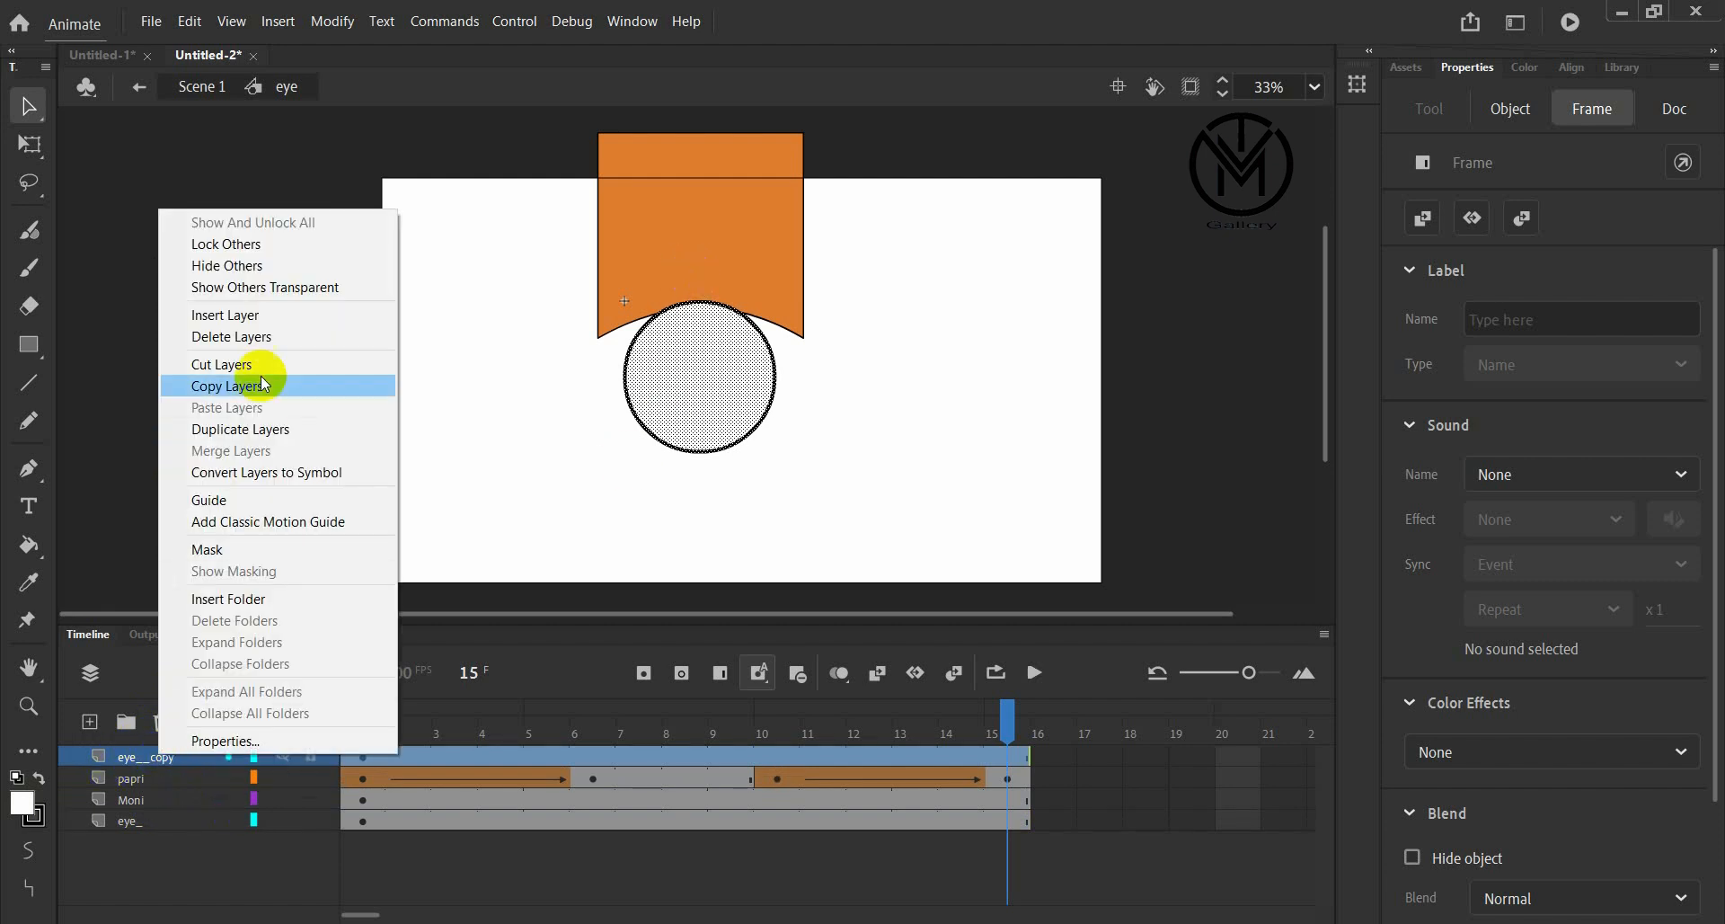
right_click(139, 760)
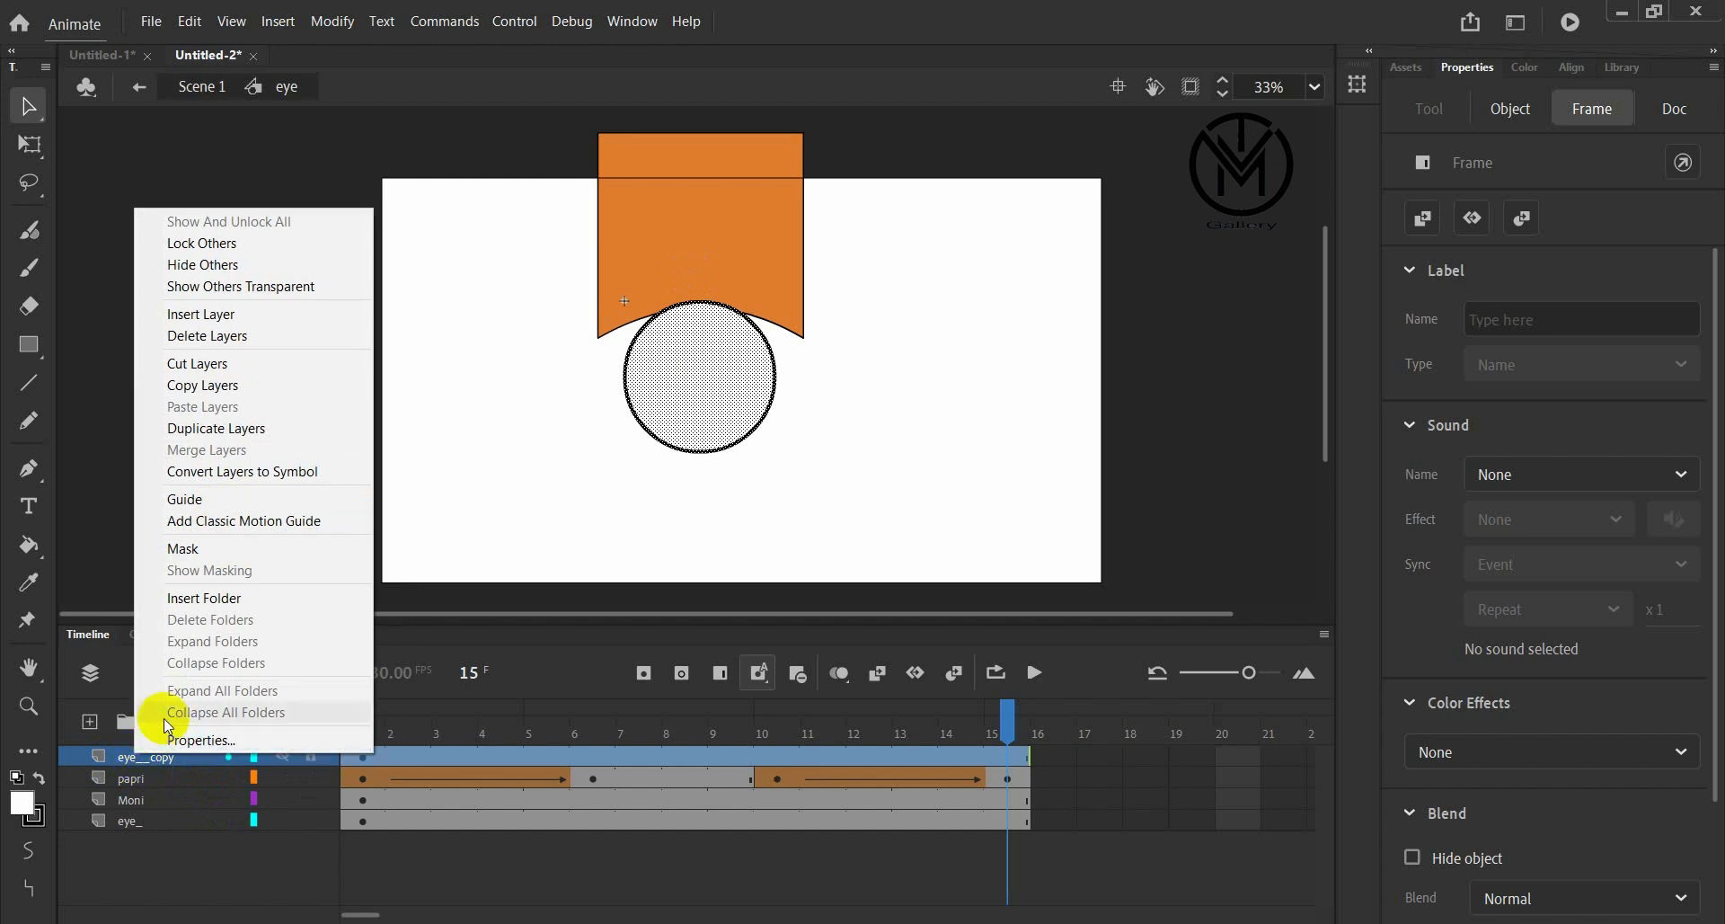
left_click(196, 553)
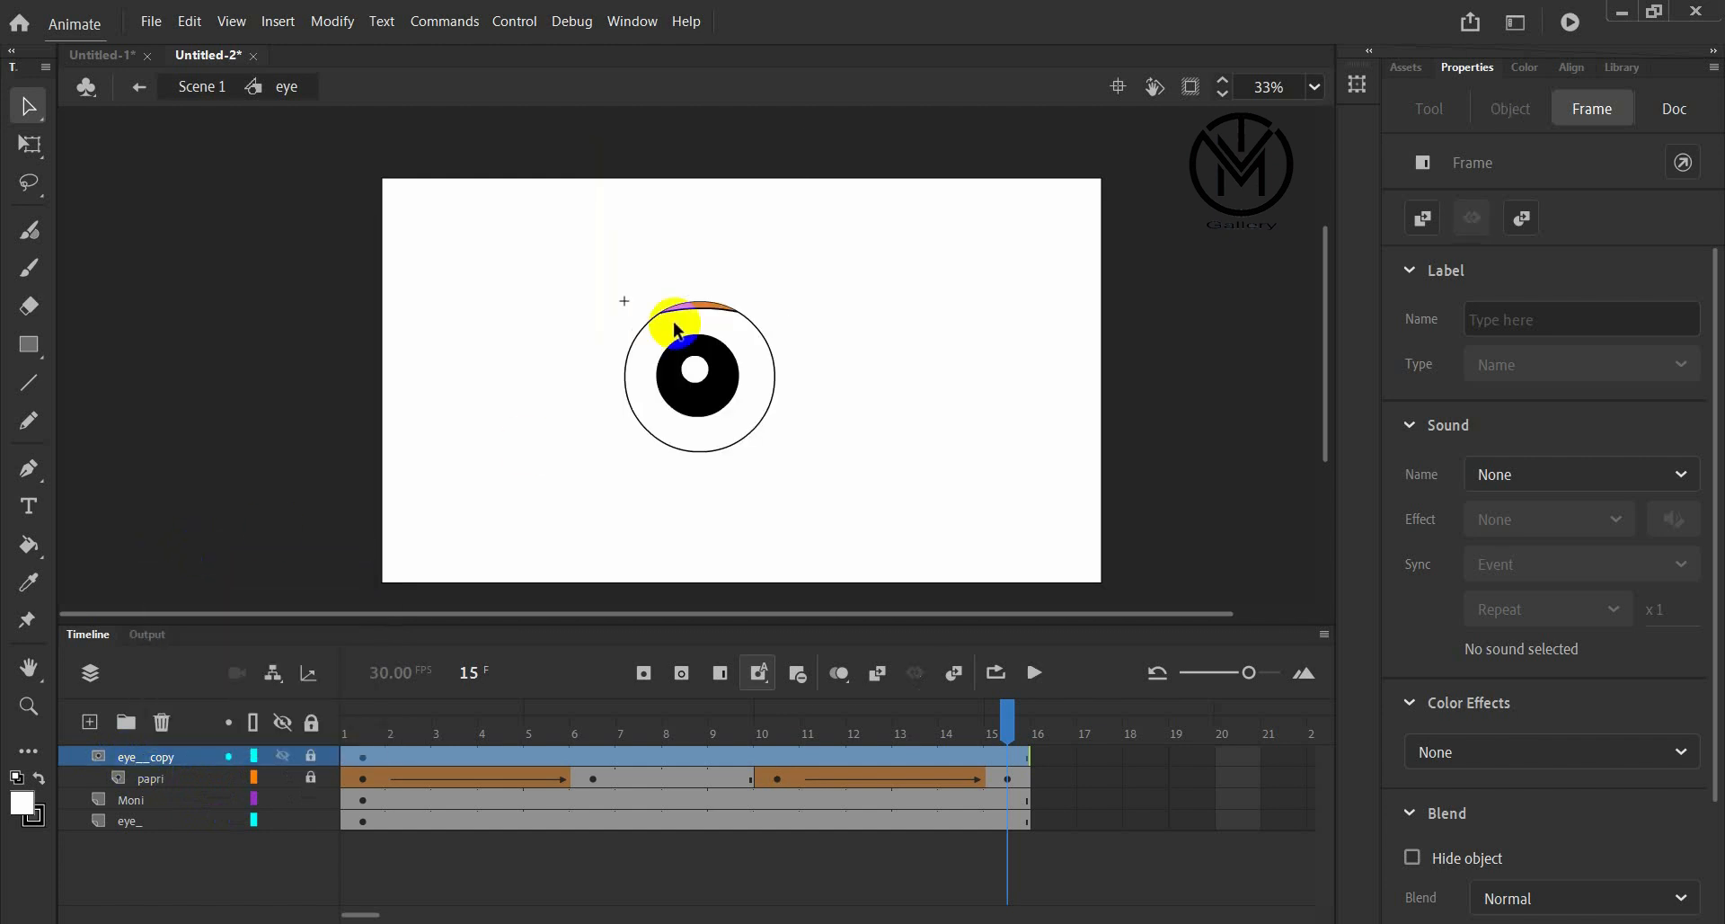
left_click(1034, 674)
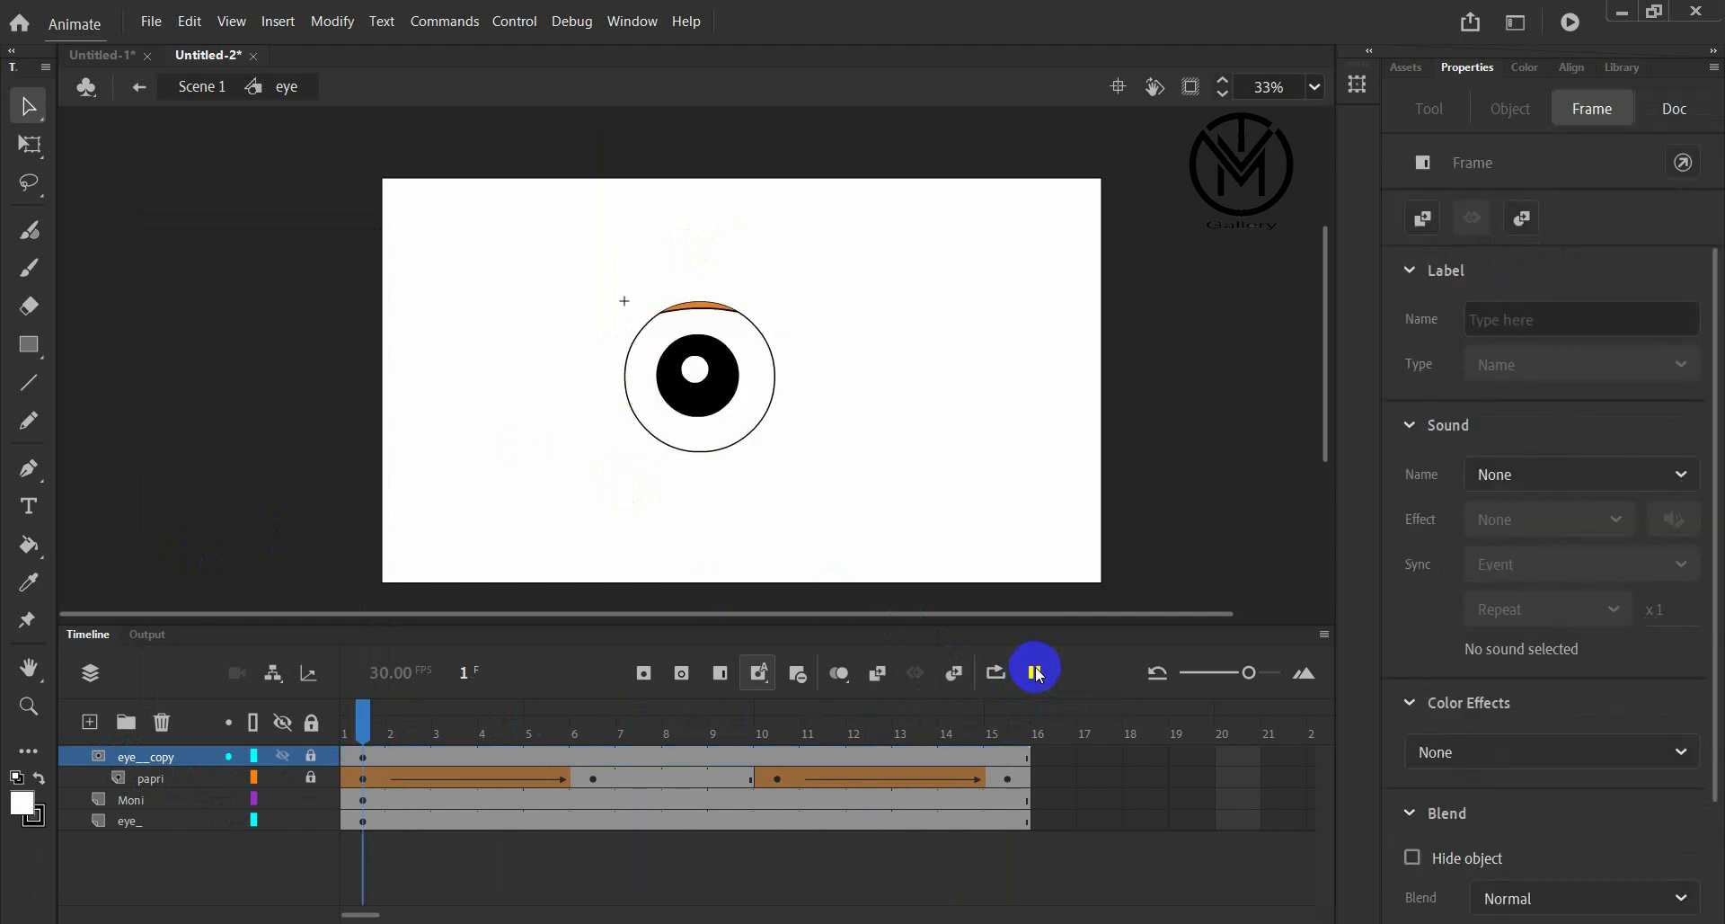
left_click(1027, 706)
mouse_move(1027, 706)
left_mouse_down()
mouse_move(374, 716)
mouse_move(1011, 719)
left_mouse_up()
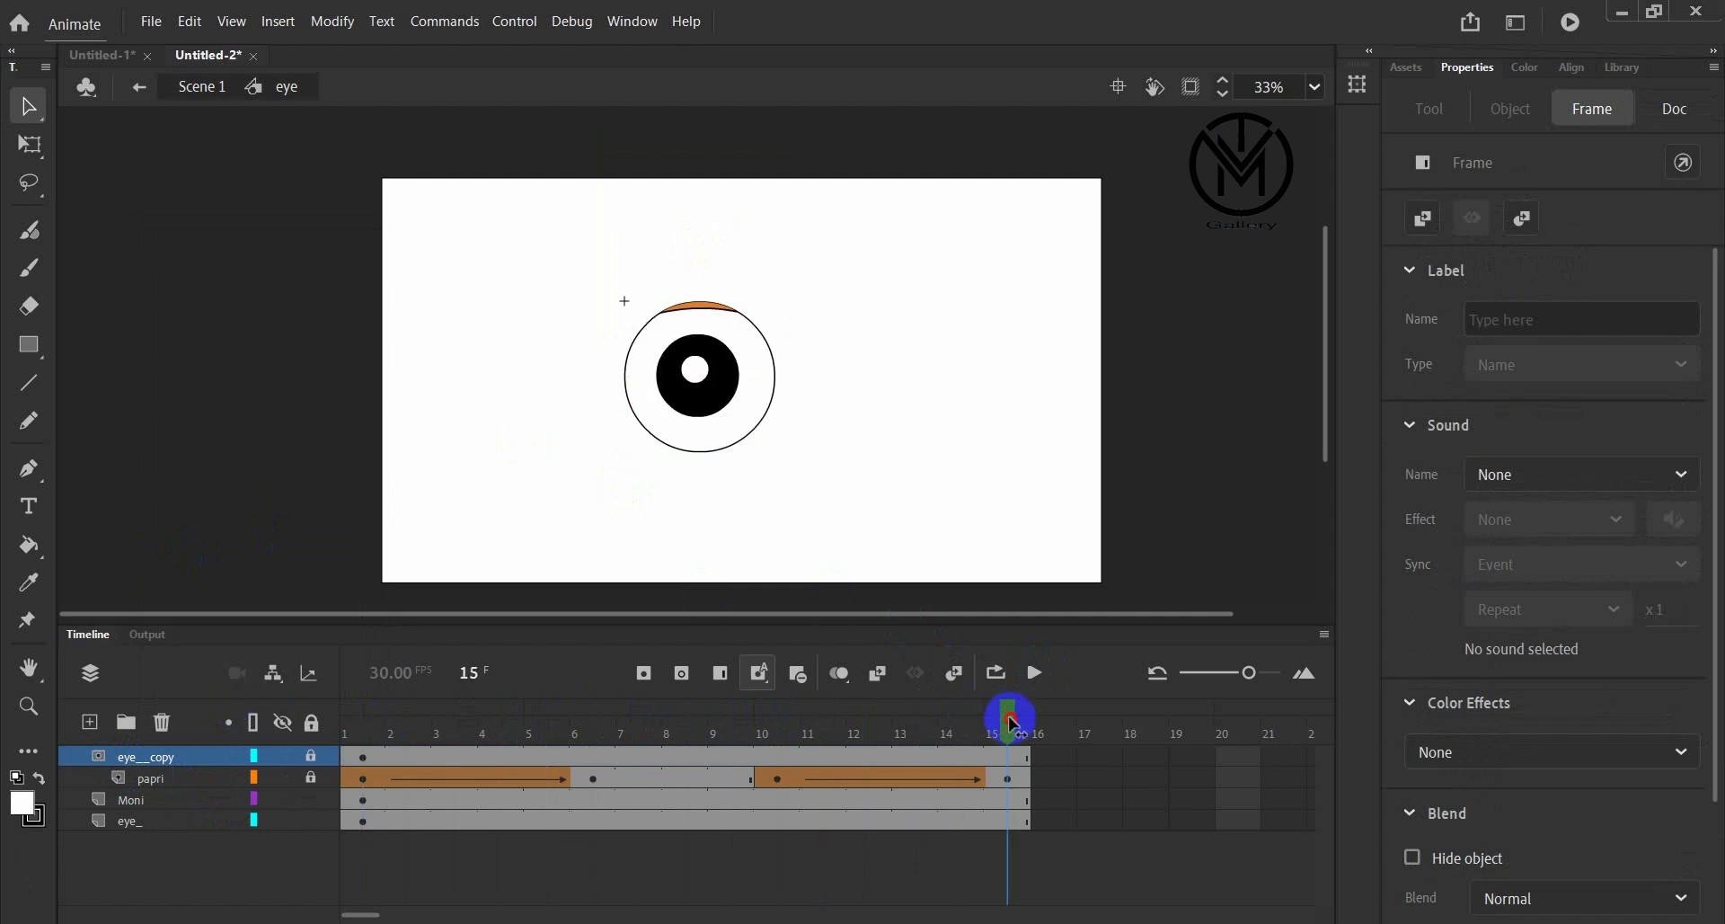
Leave the eye symbol for Scene 1, play the blink on the main timeline and return to frame 1
double_click(1136, 492)
left_click_drag(820, 709, 8, 687)
left_click(1141, 666)
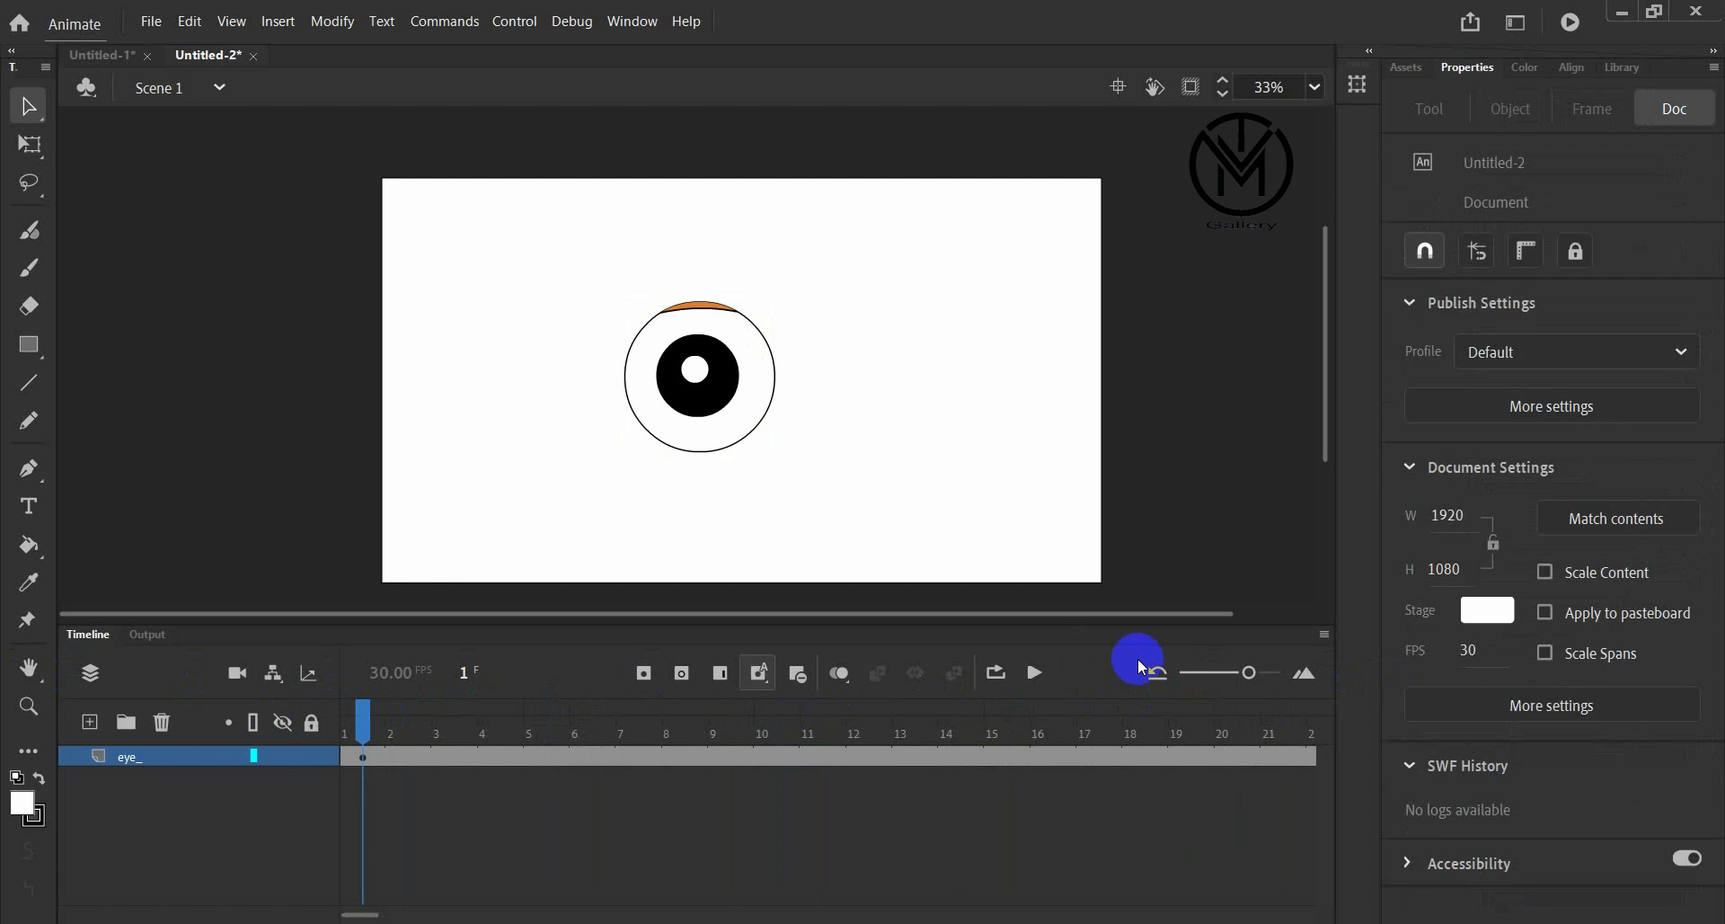
left_click(1051, 680)
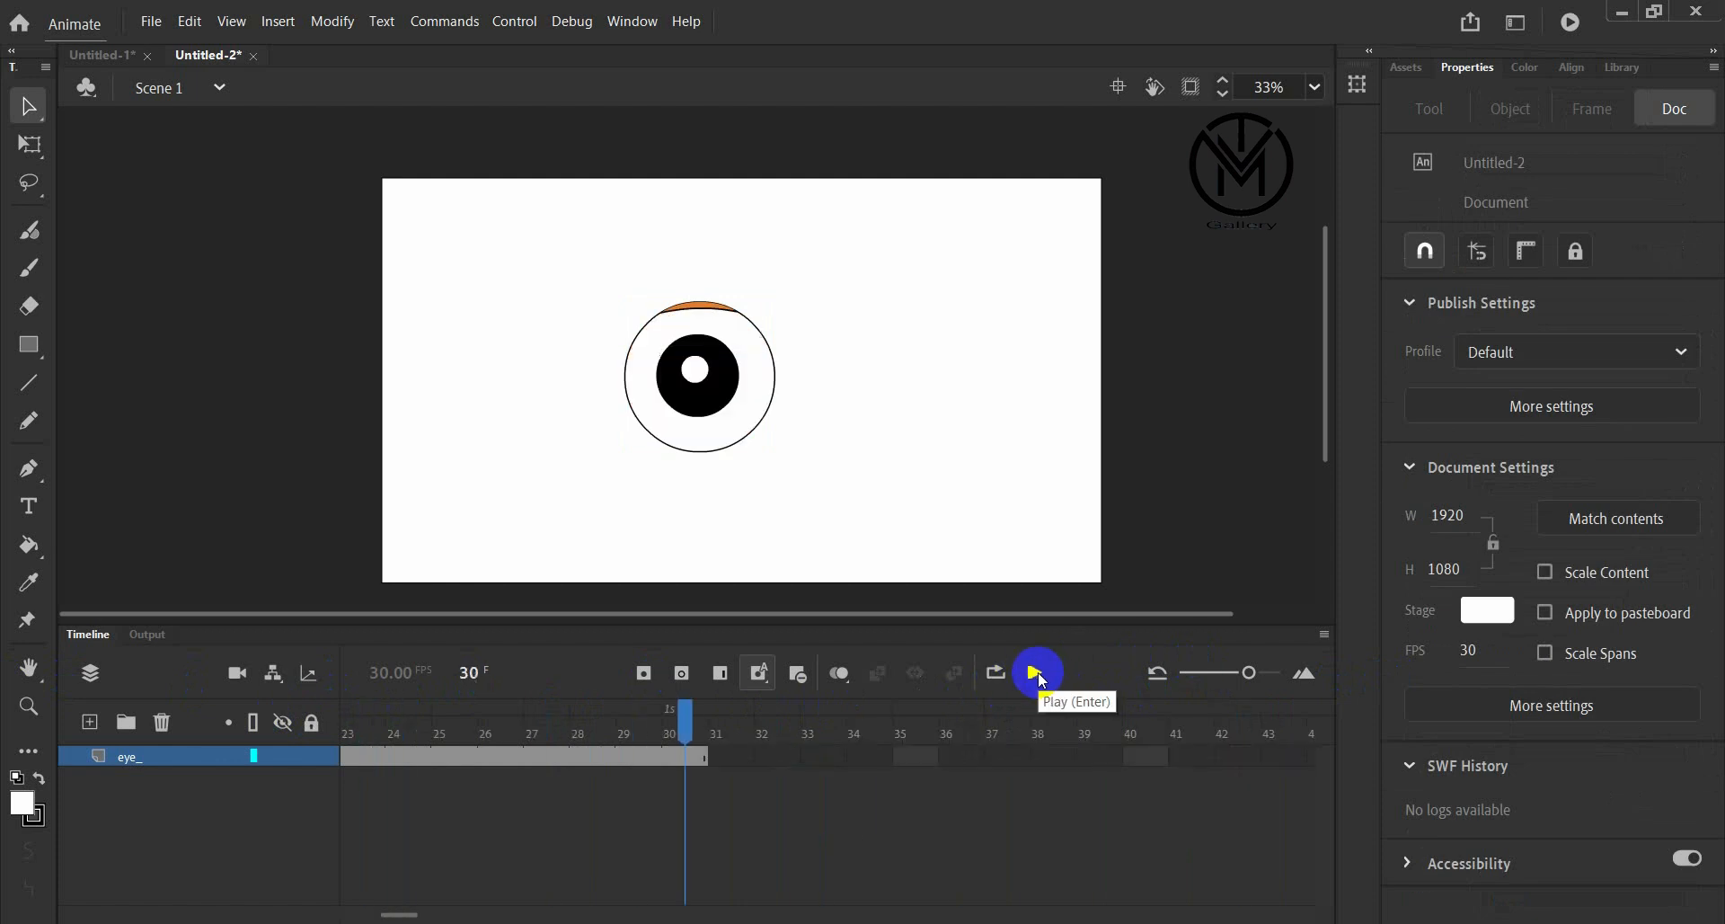
left_click_drag(708, 723, 201, 686)
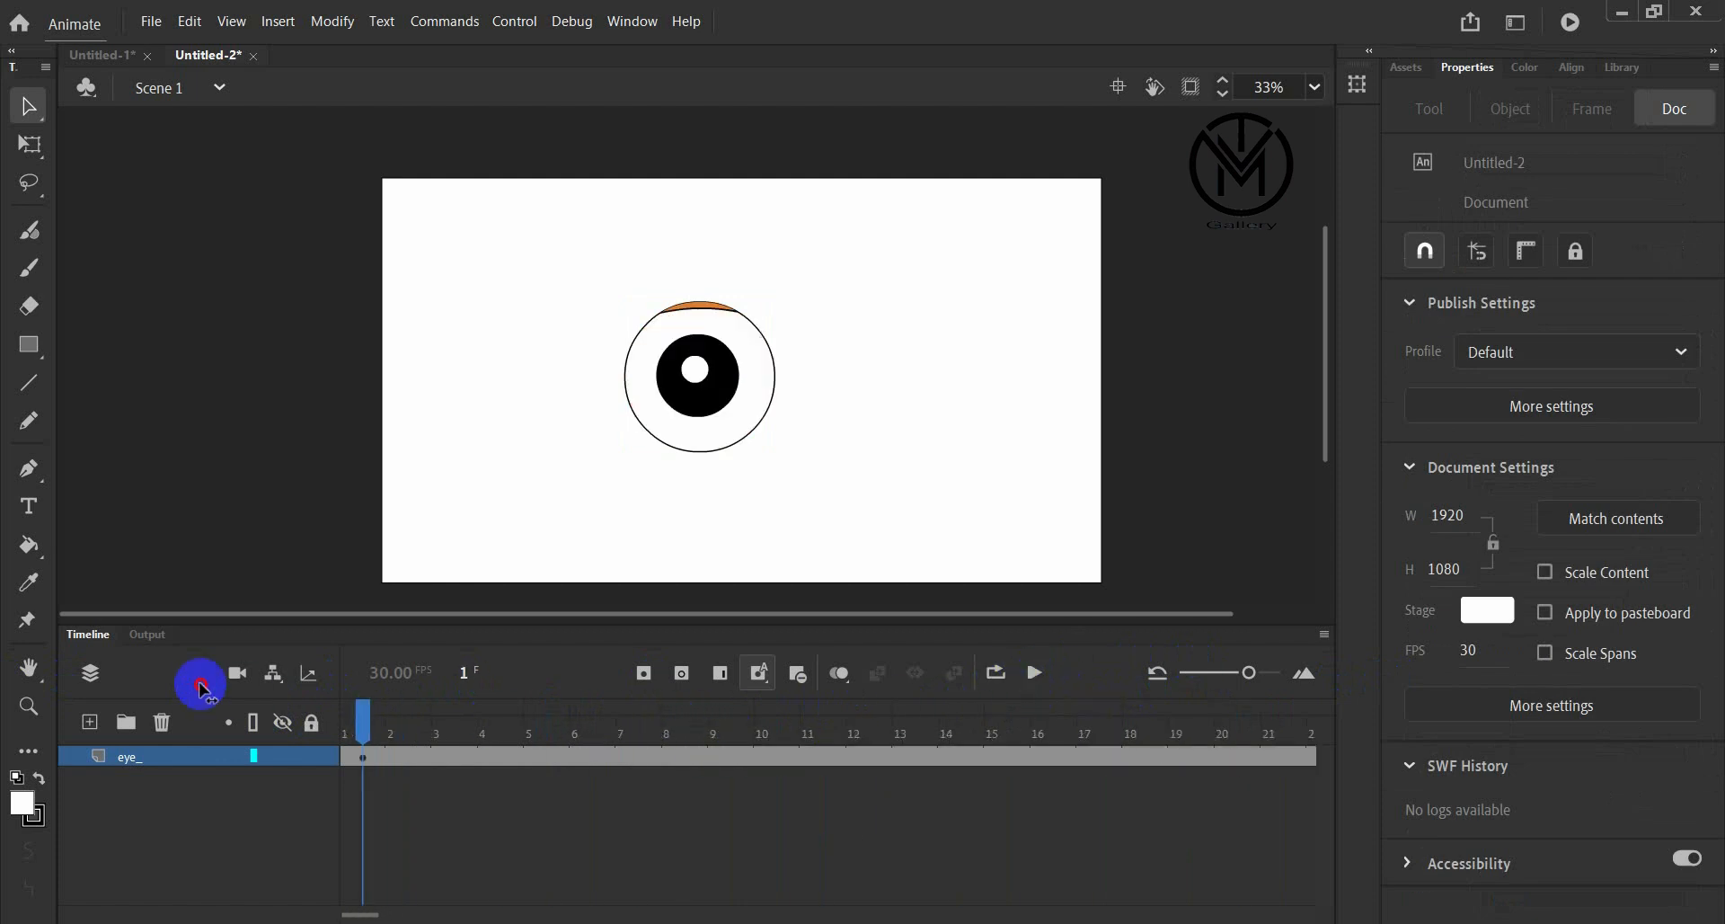
left_click(178, 755)
right_click(180, 752)
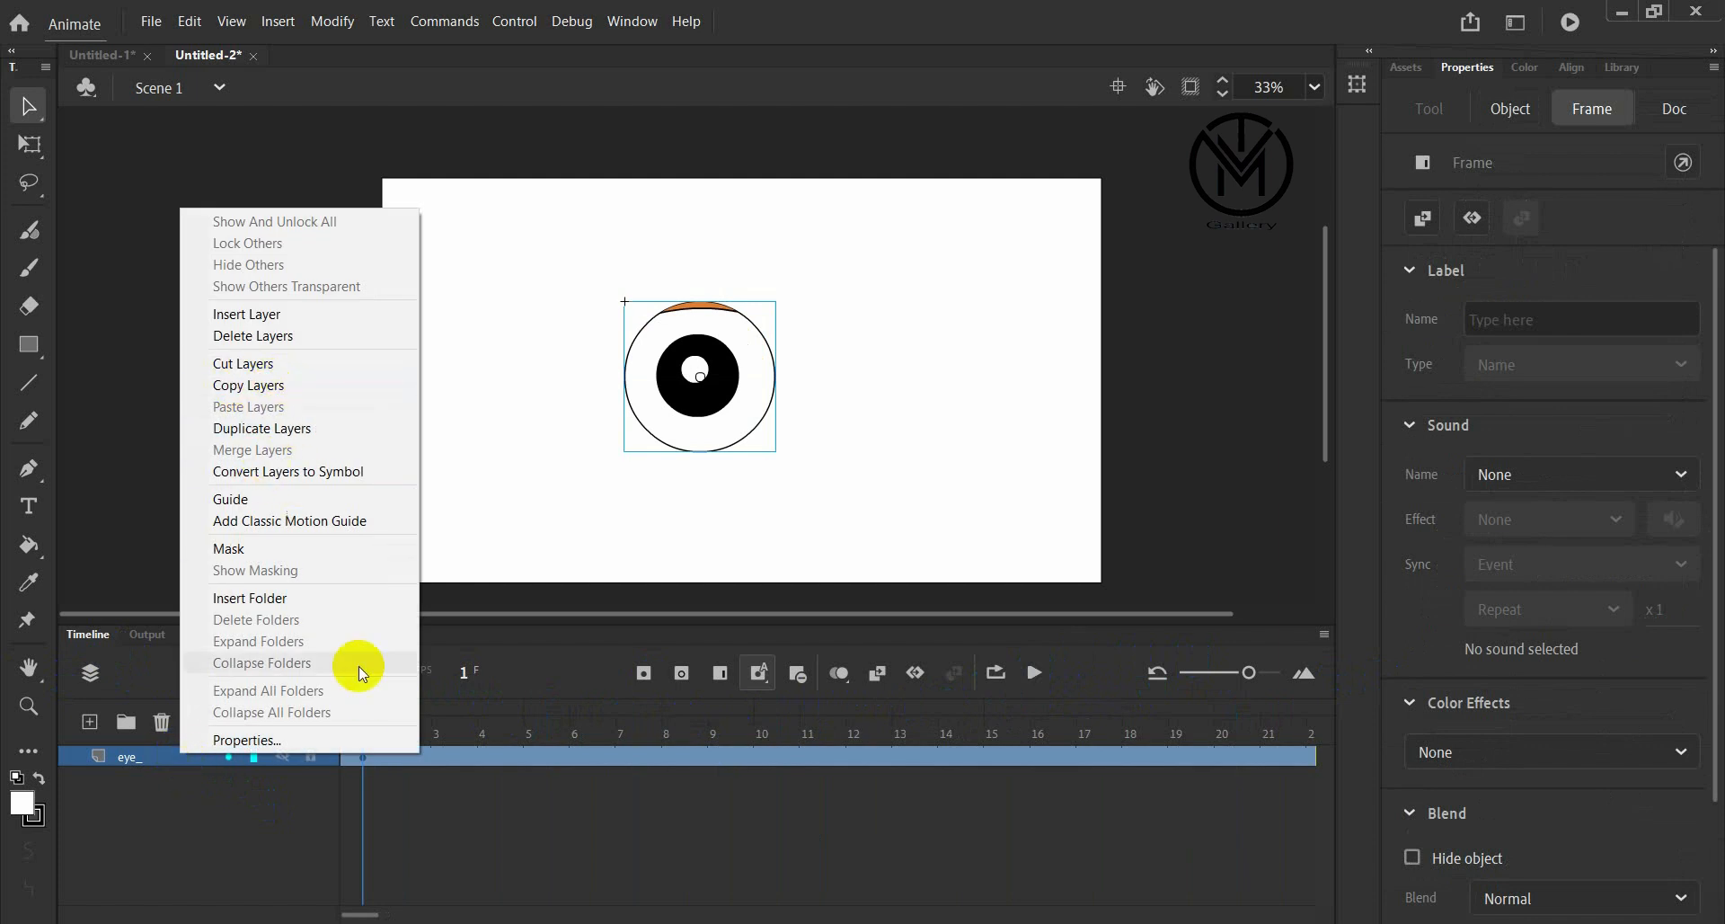
left_click(1162, 484)
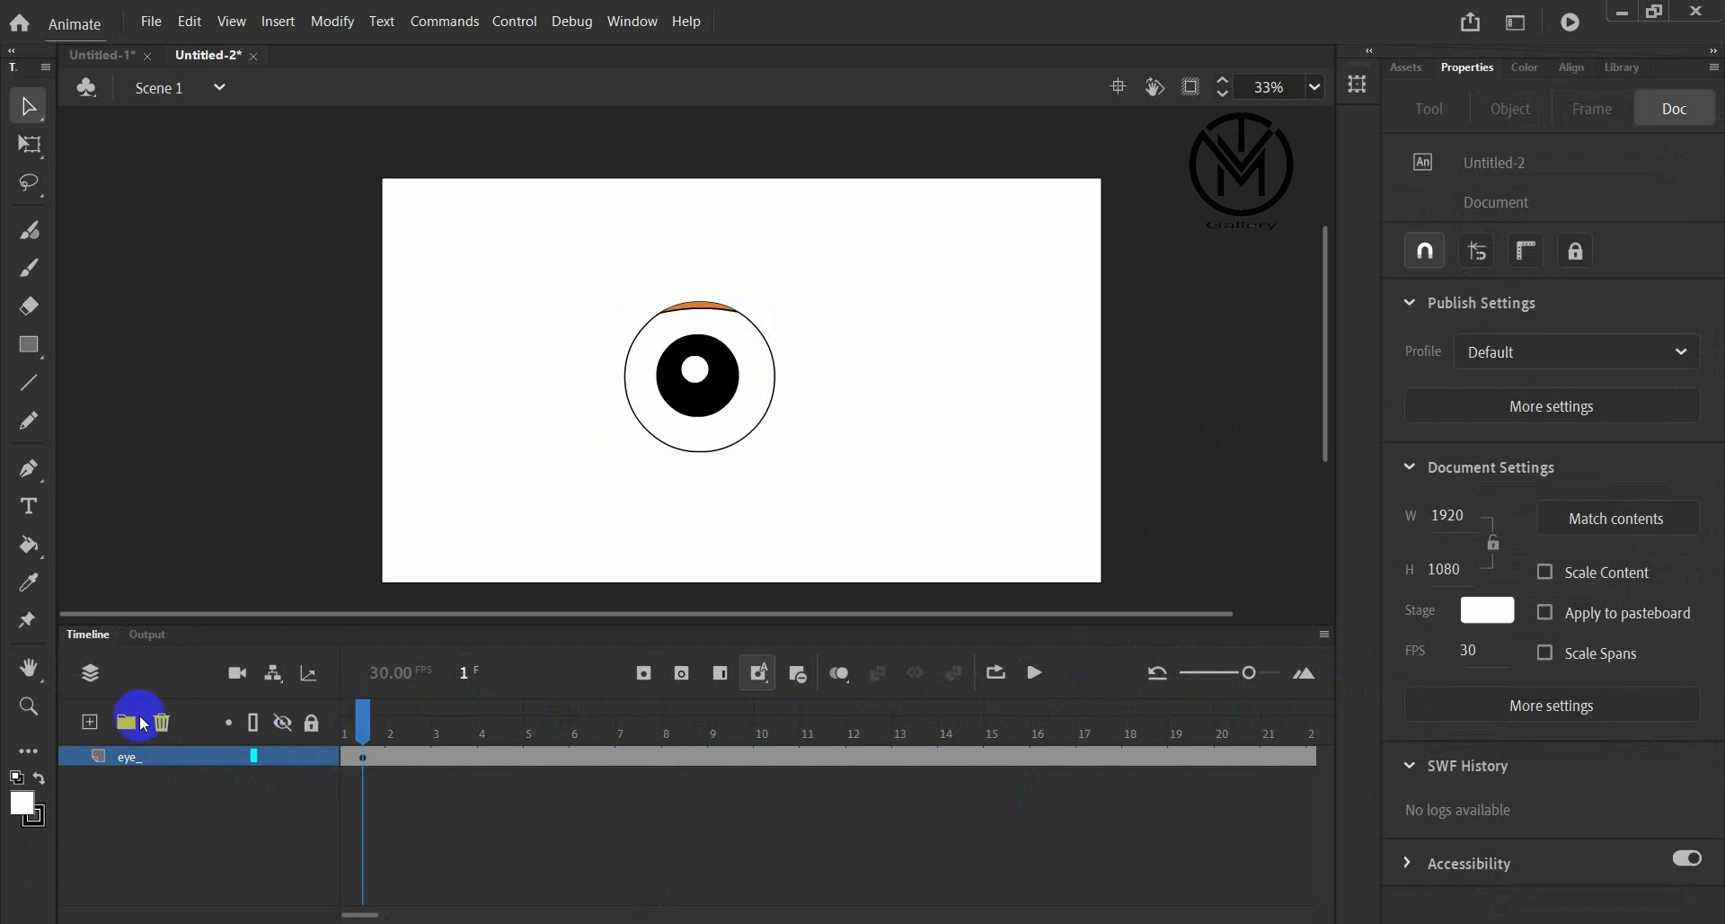
Duplicate the eye_ layer on the Scene 1 timeline and select the copy
left_click_drag(363, 721, 224, 700)
left_click(504, 776)
right_click(138, 758)
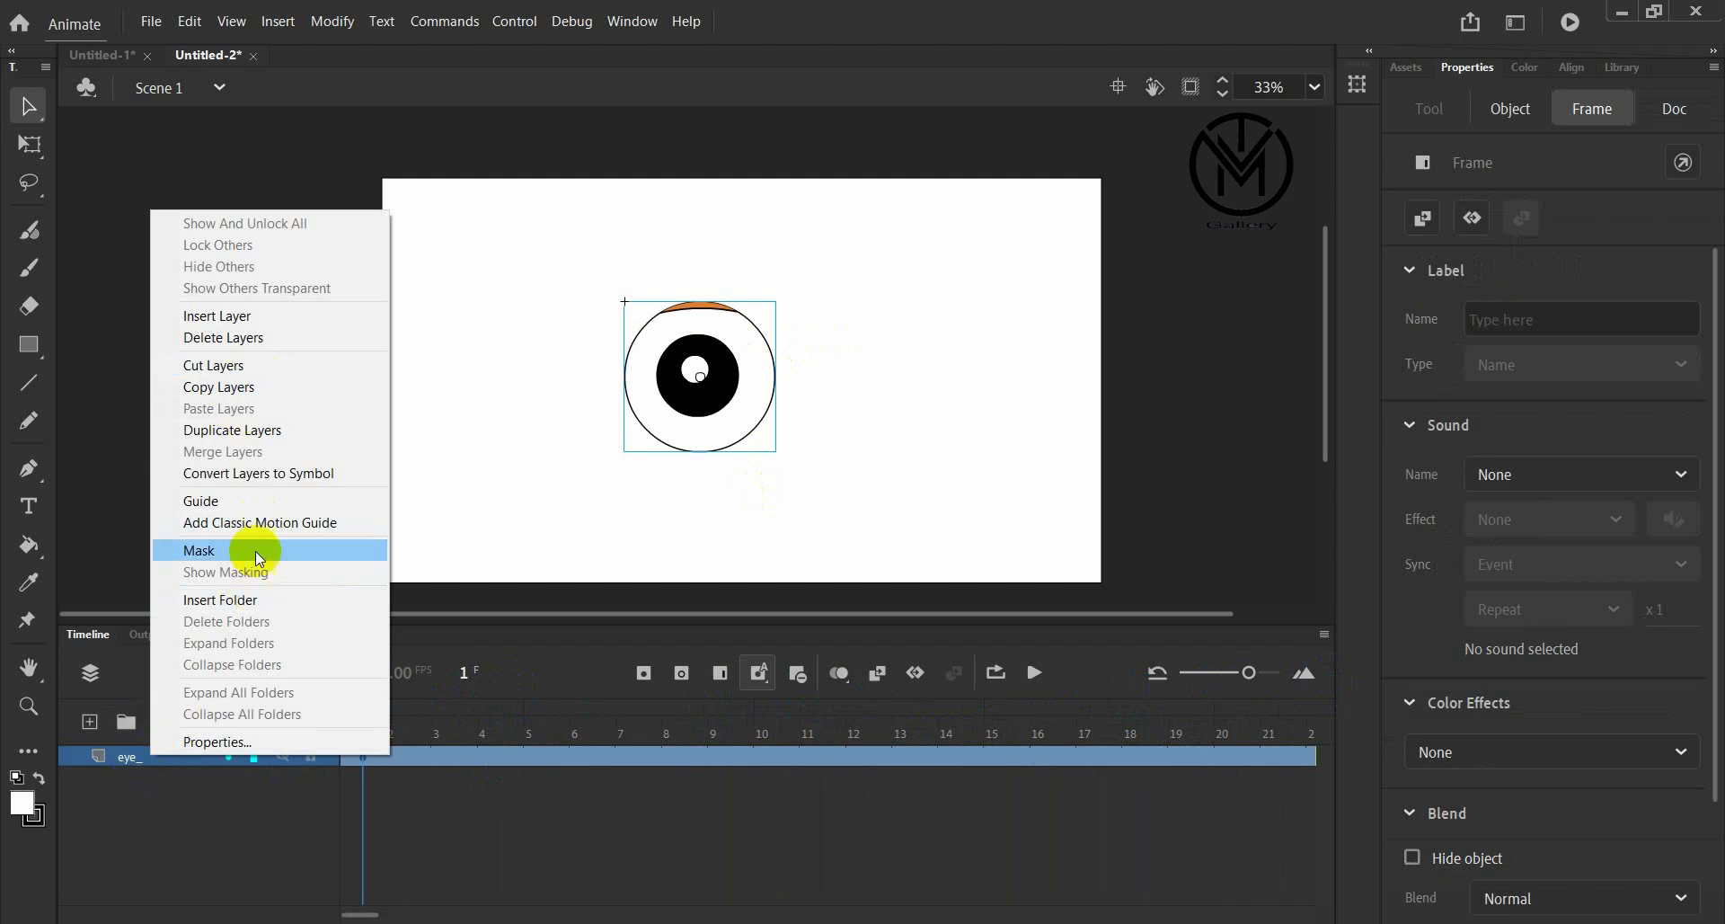
left_click(235, 429)
left_click(167, 751)
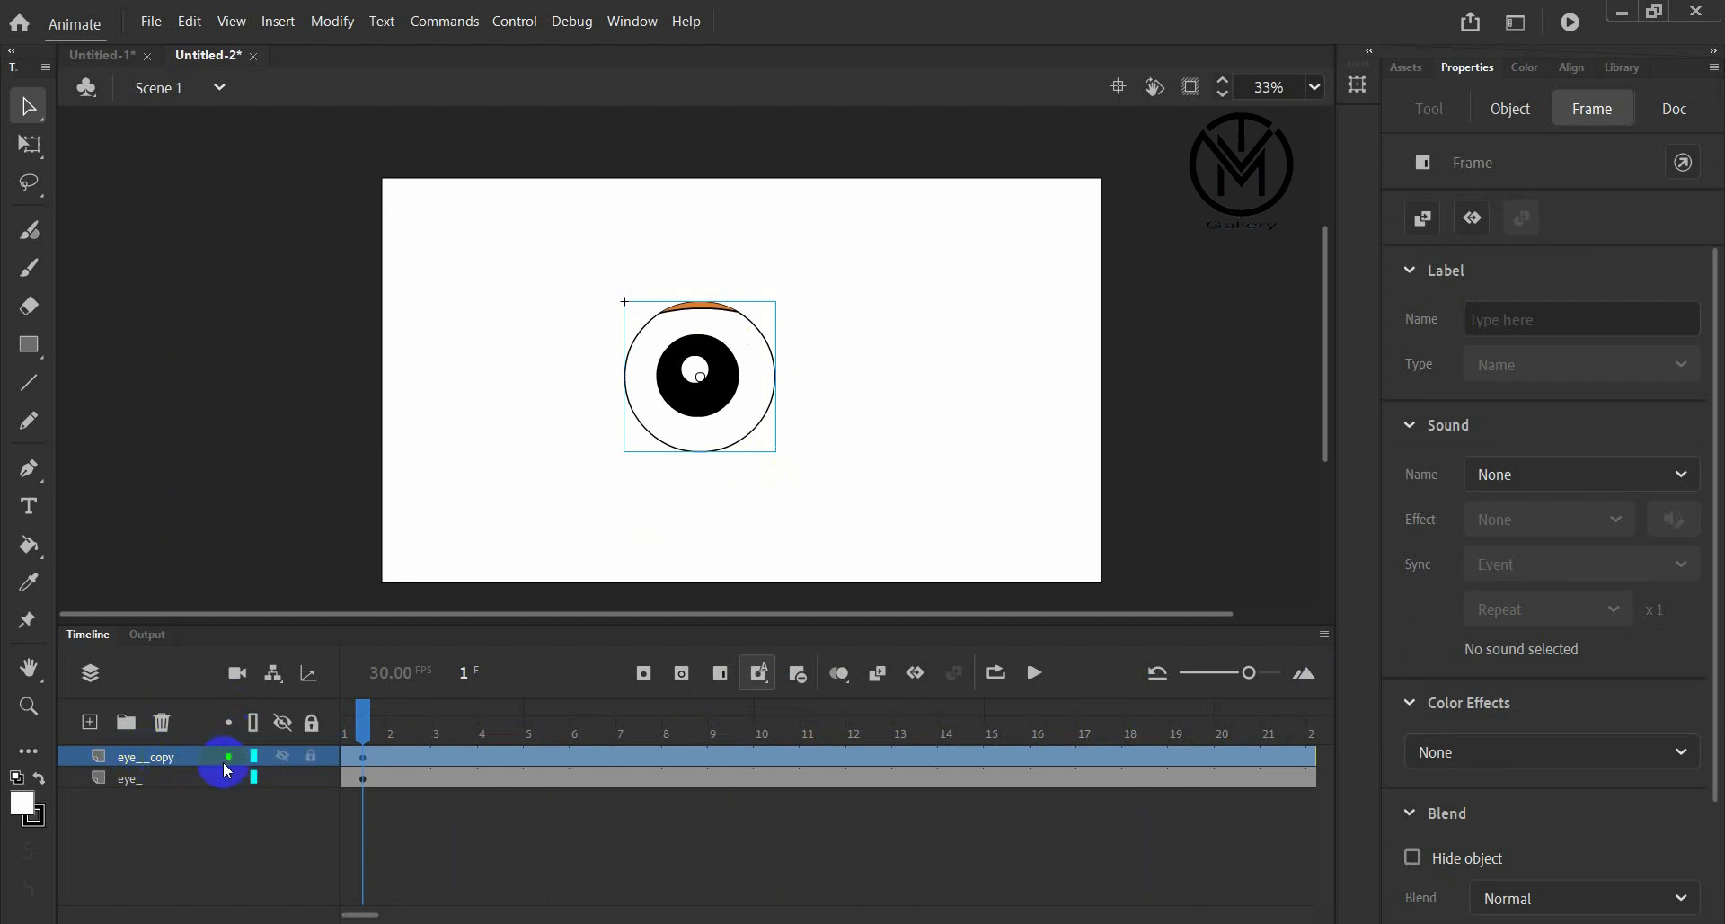
right_click(755, 373)
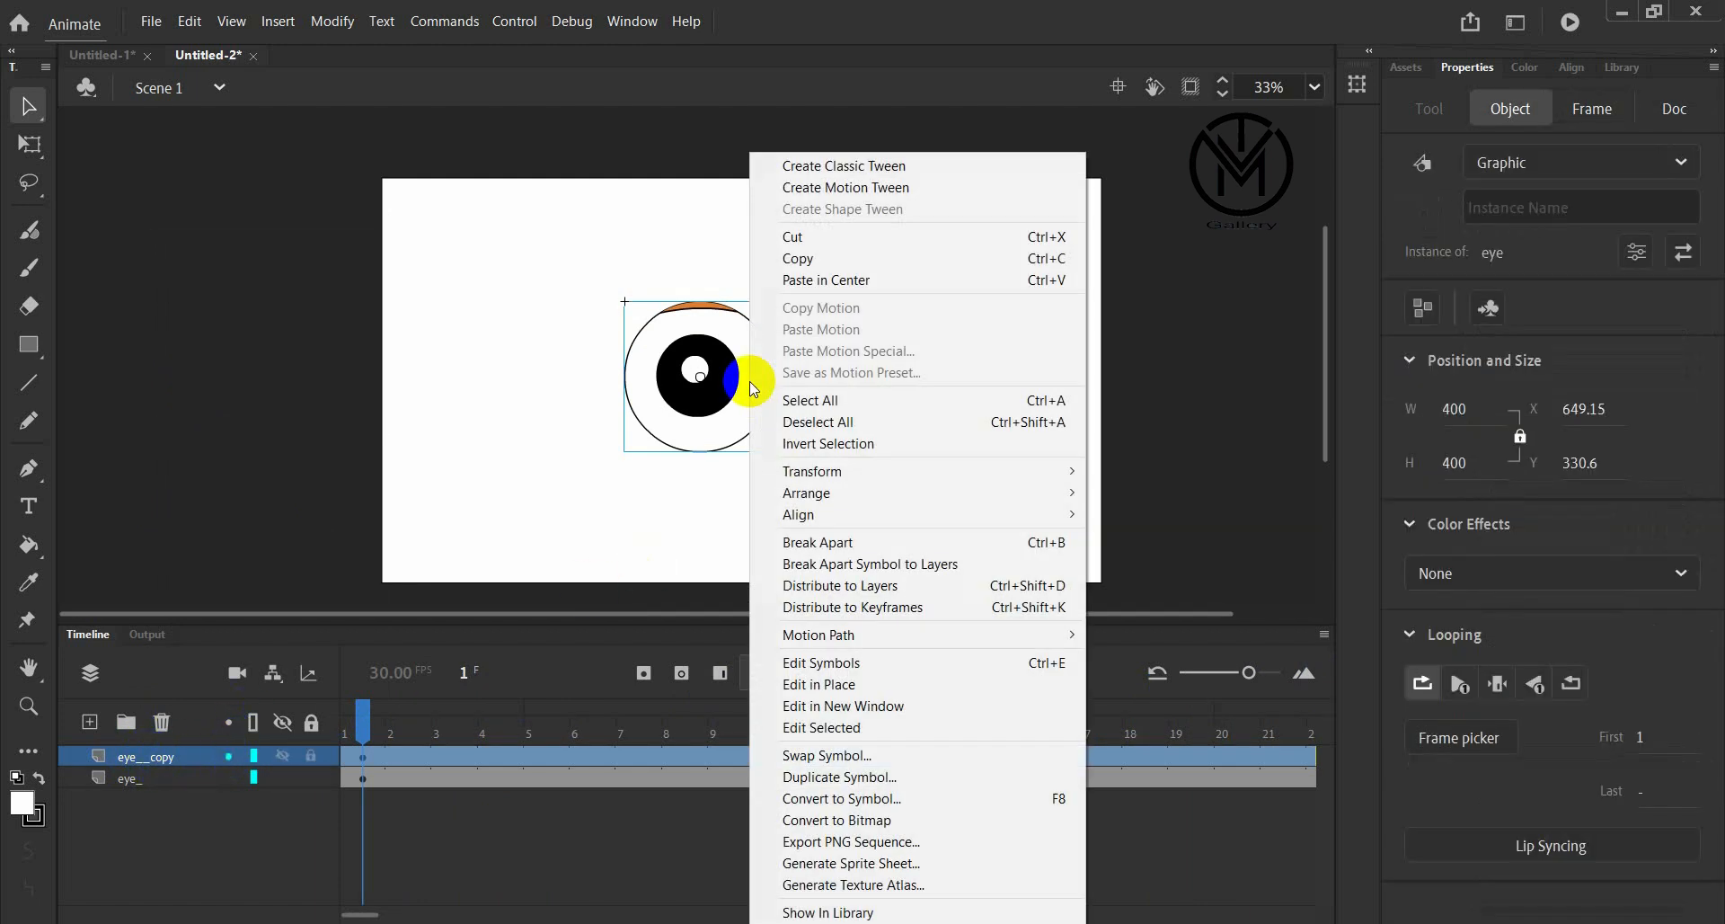
left_click(836, 801)
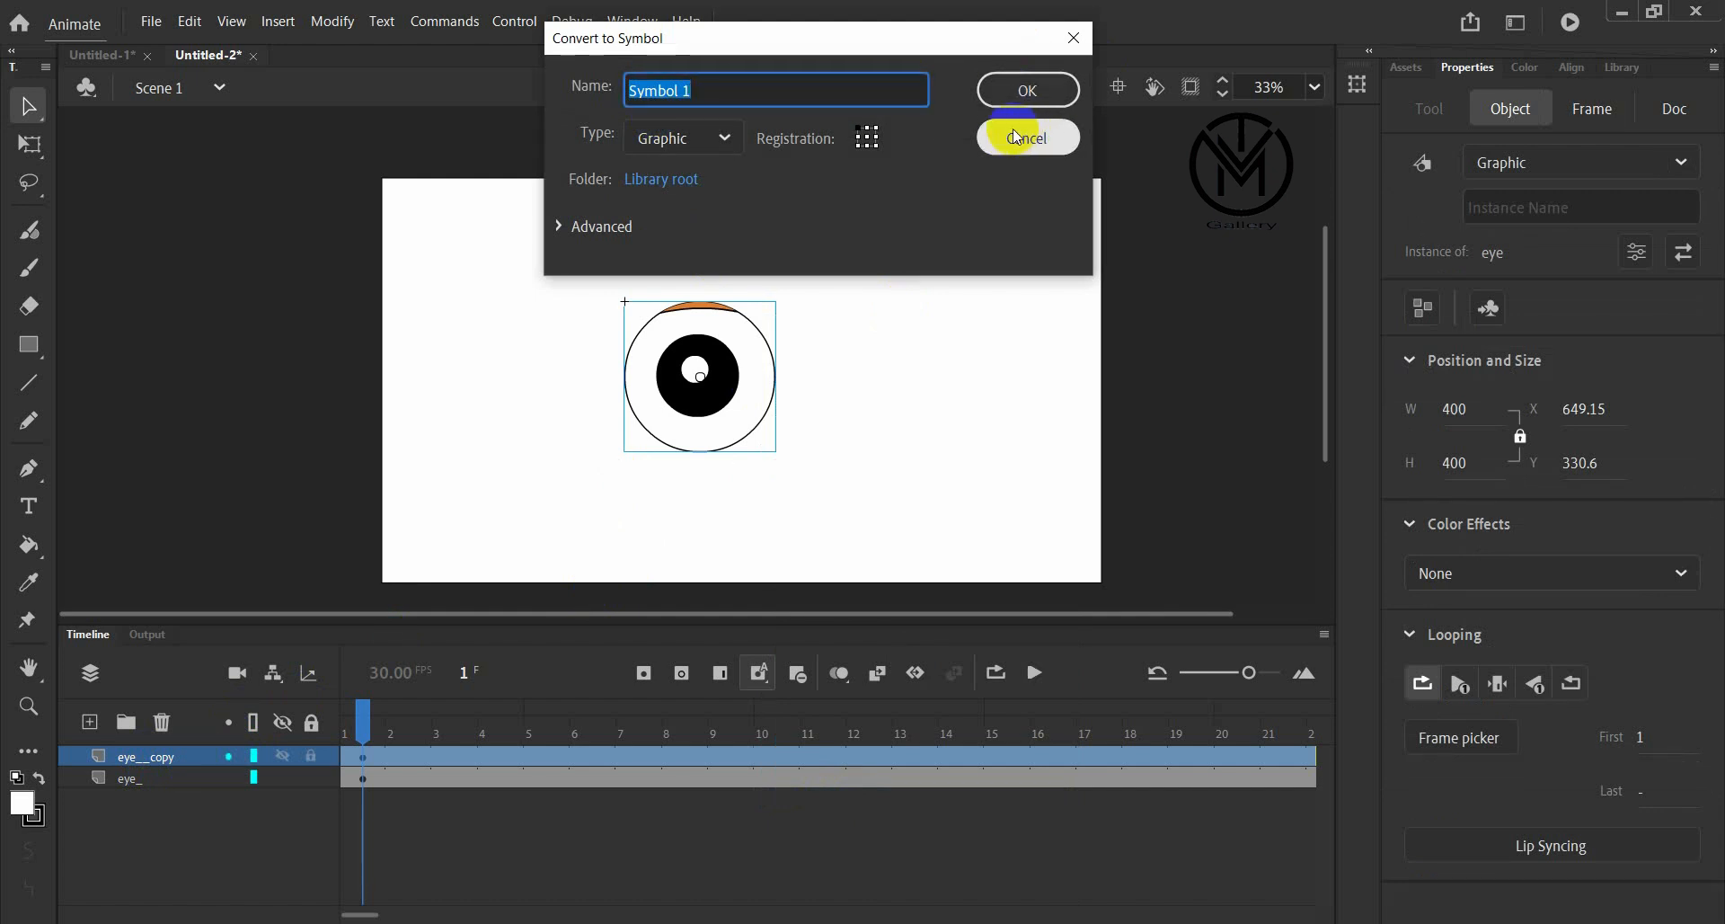
left_click(1033, 142)
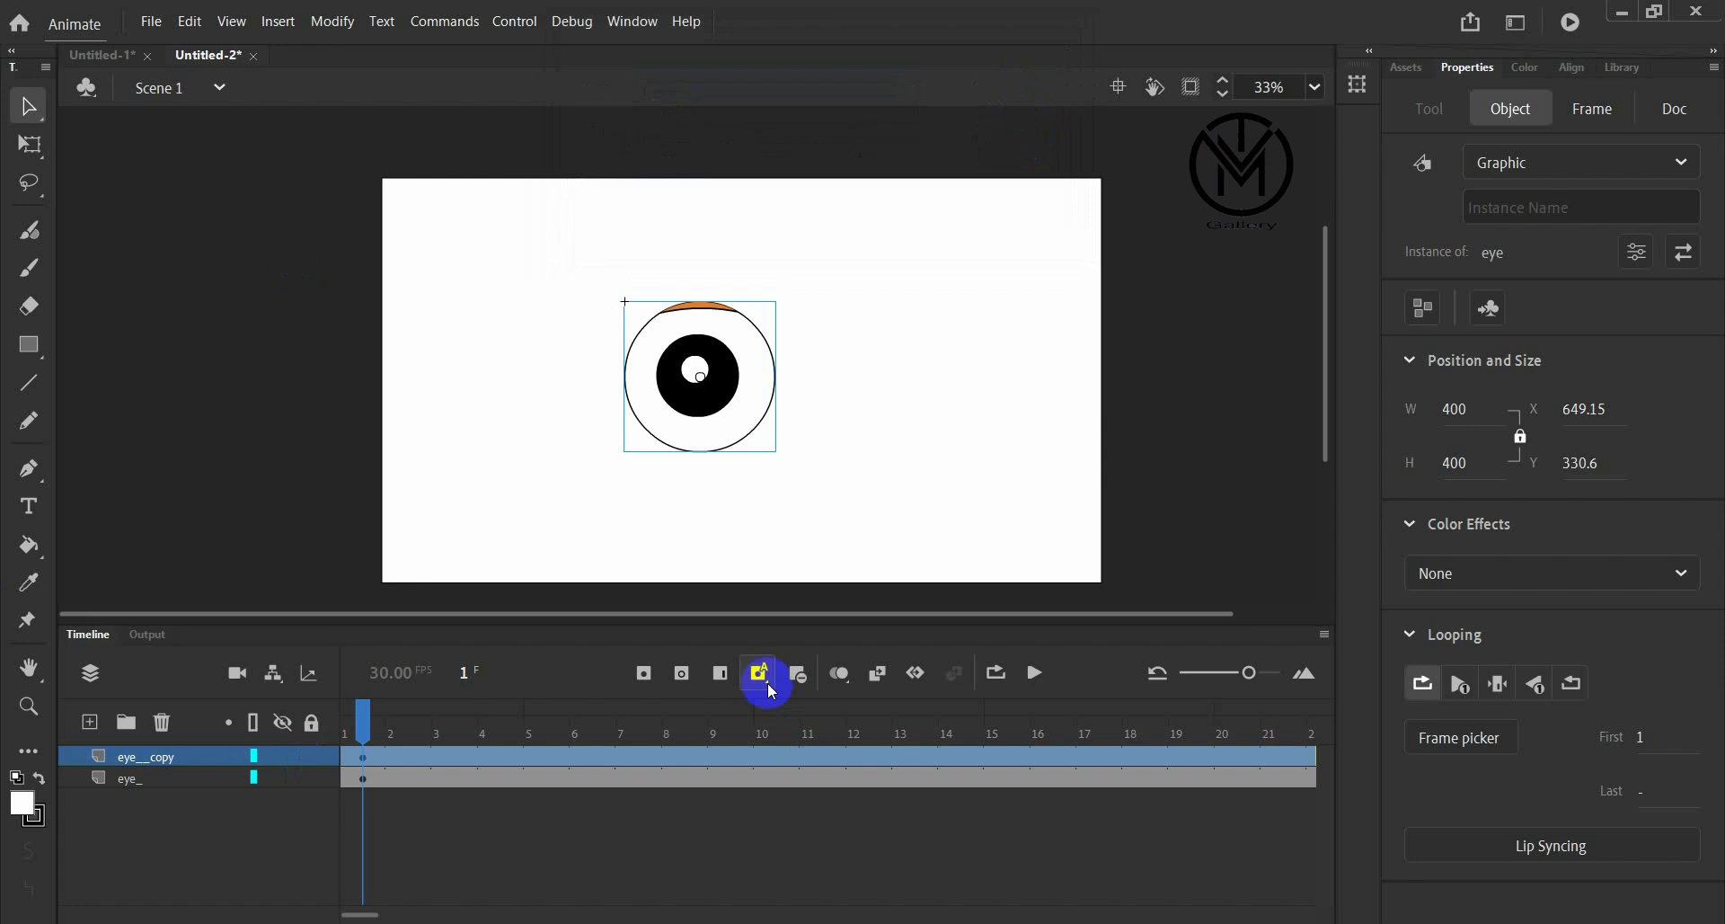
left_click(155, 782)
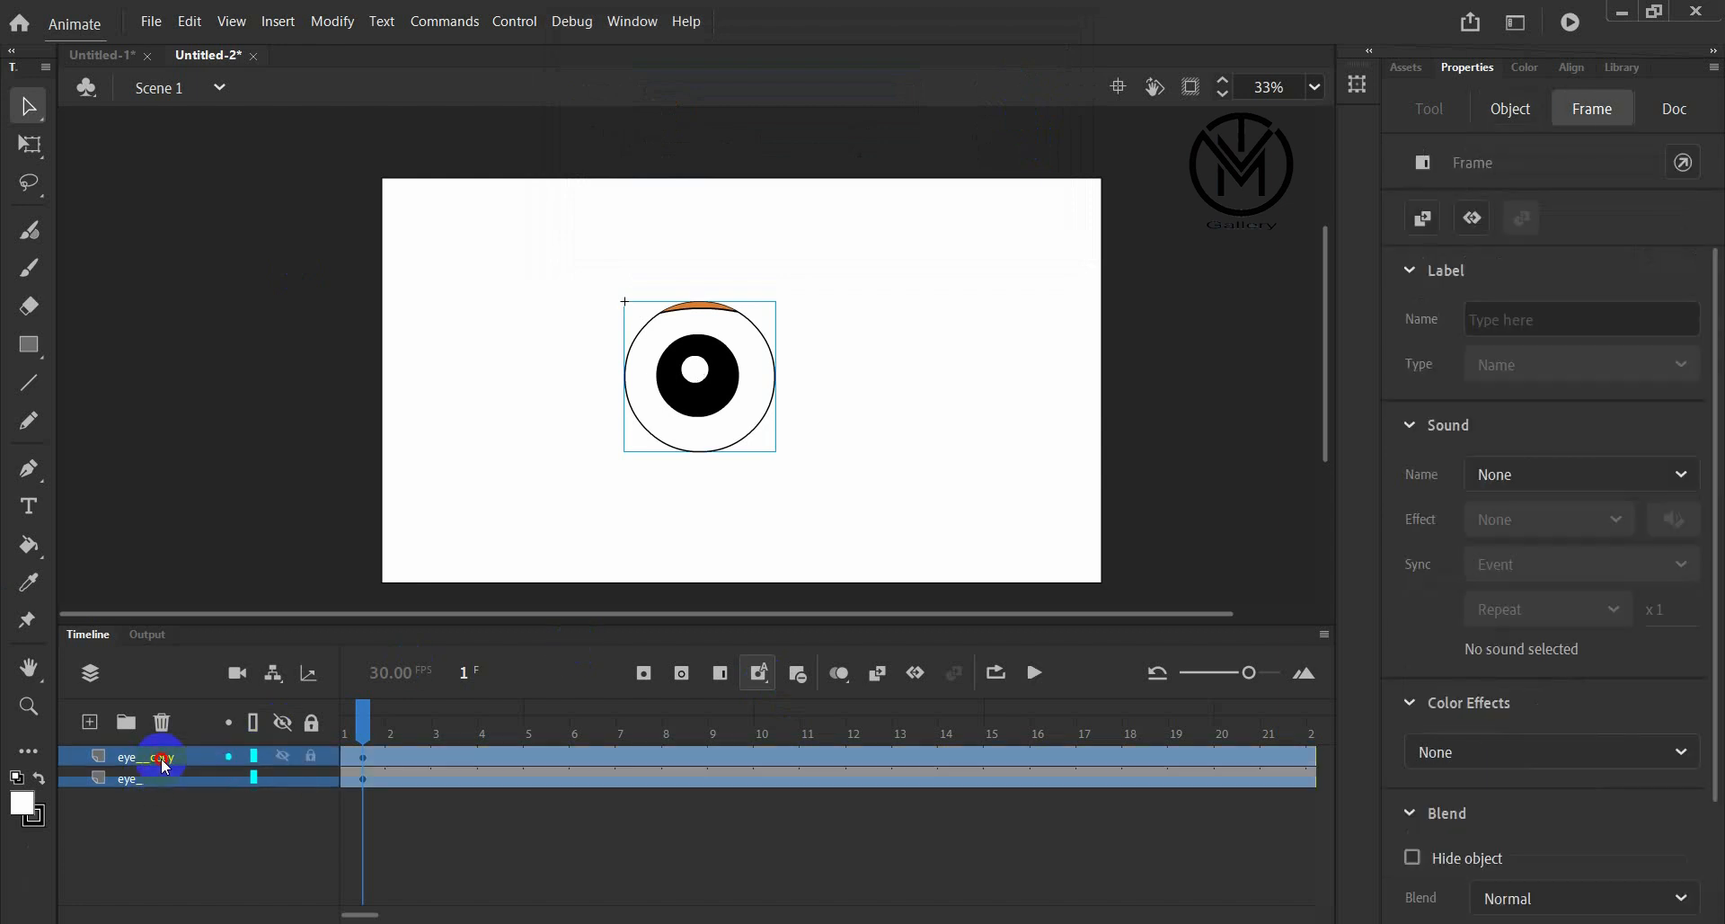
left_click_drag(735, 410, 914, 354)
key("ctrl+z")
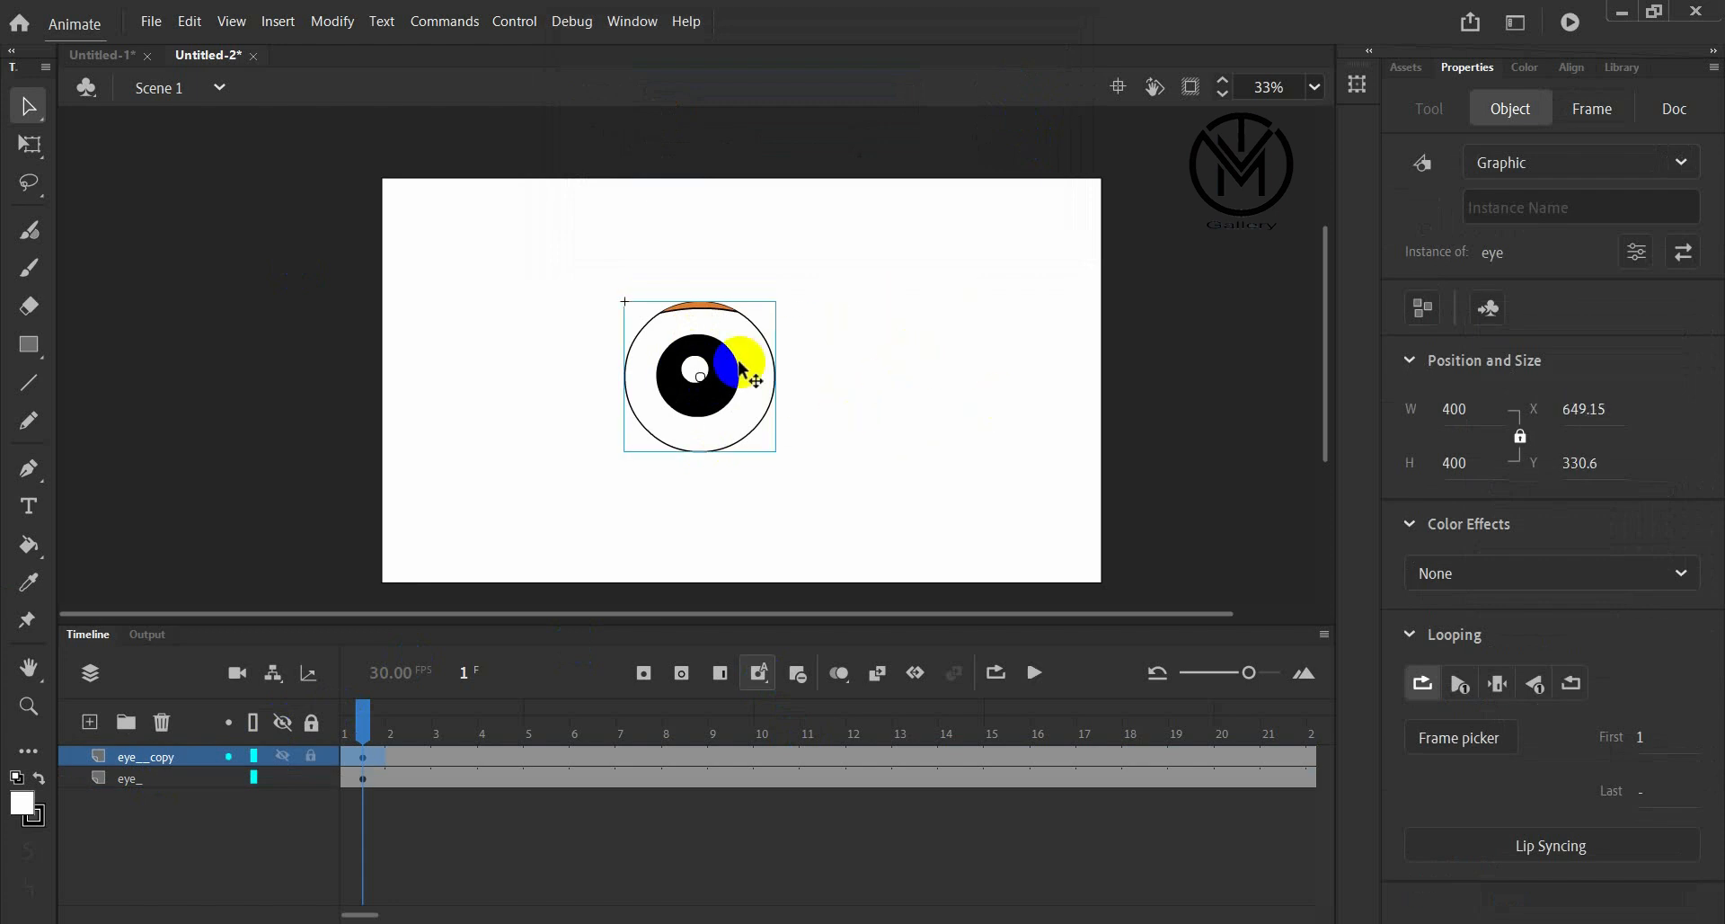
Convert the eye on the eye__copy layer into a graphic symbol named "eye left"
right_click(743, 368)
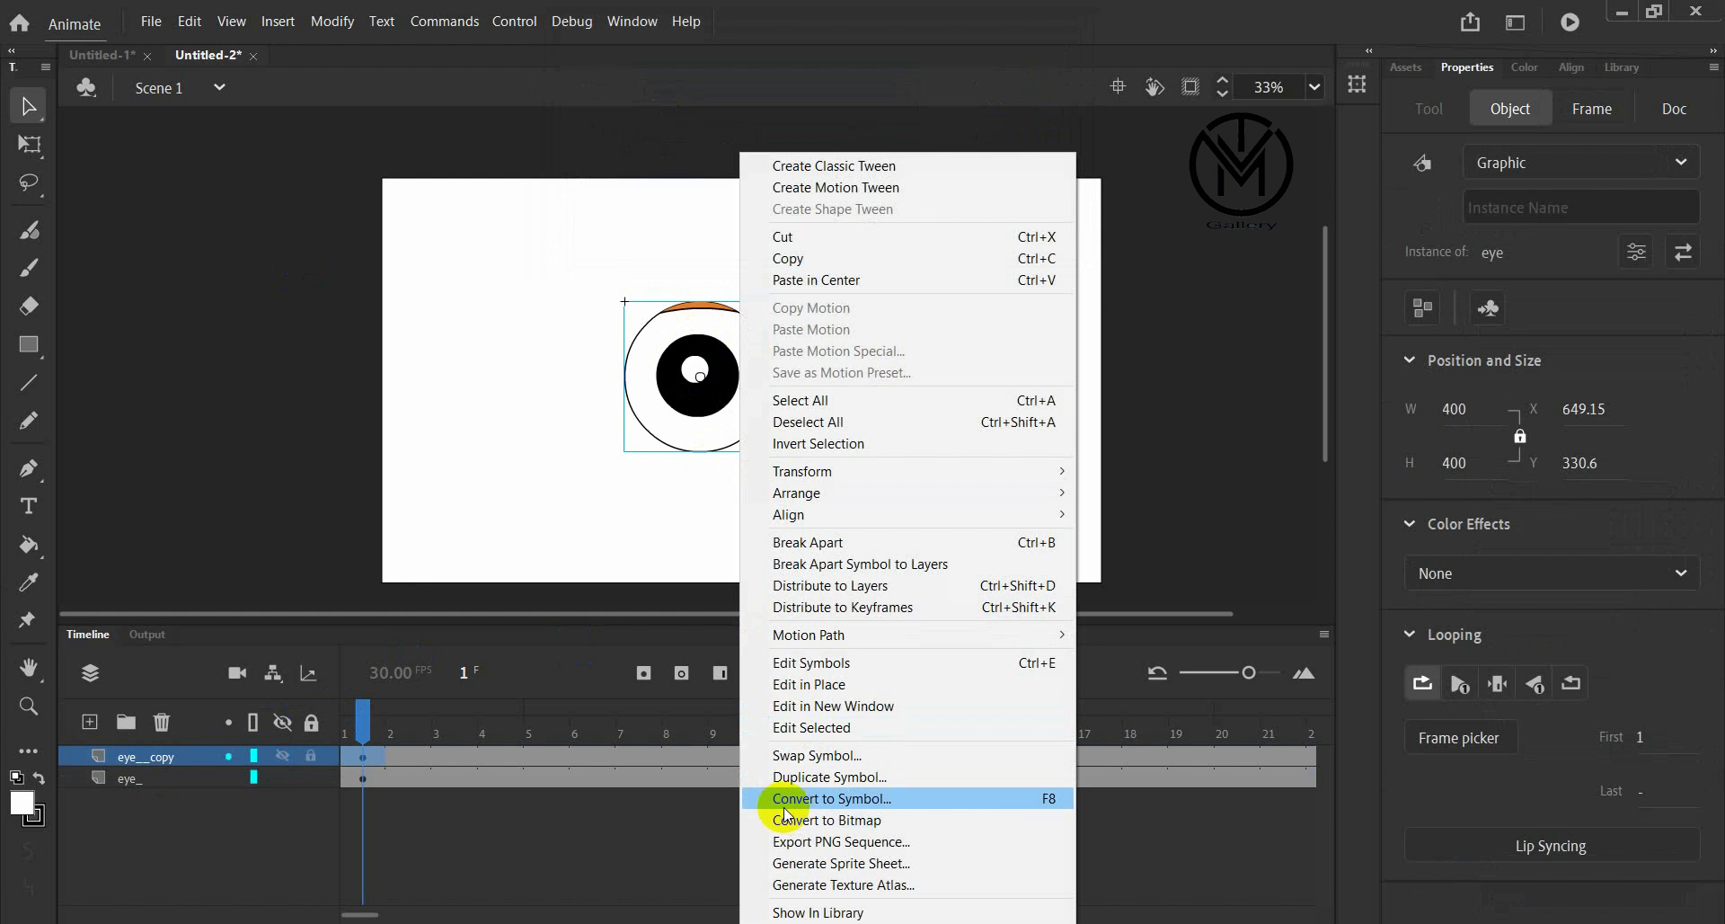
left_click(865, 803)
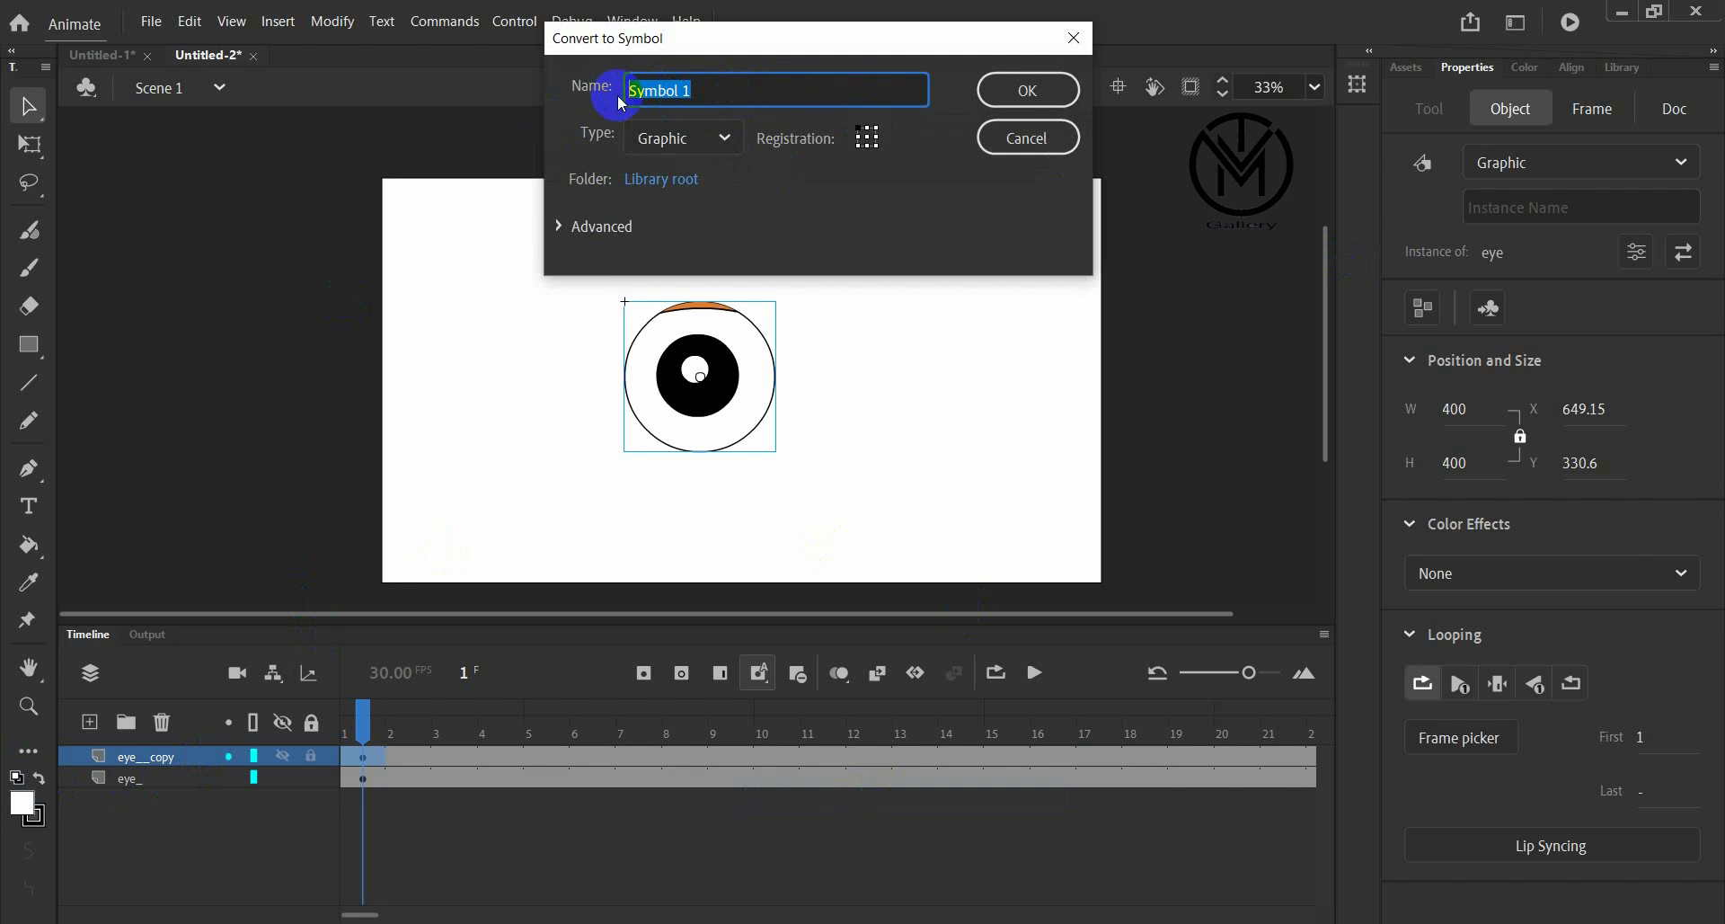
type("eye left")
left_click(1028, 89)
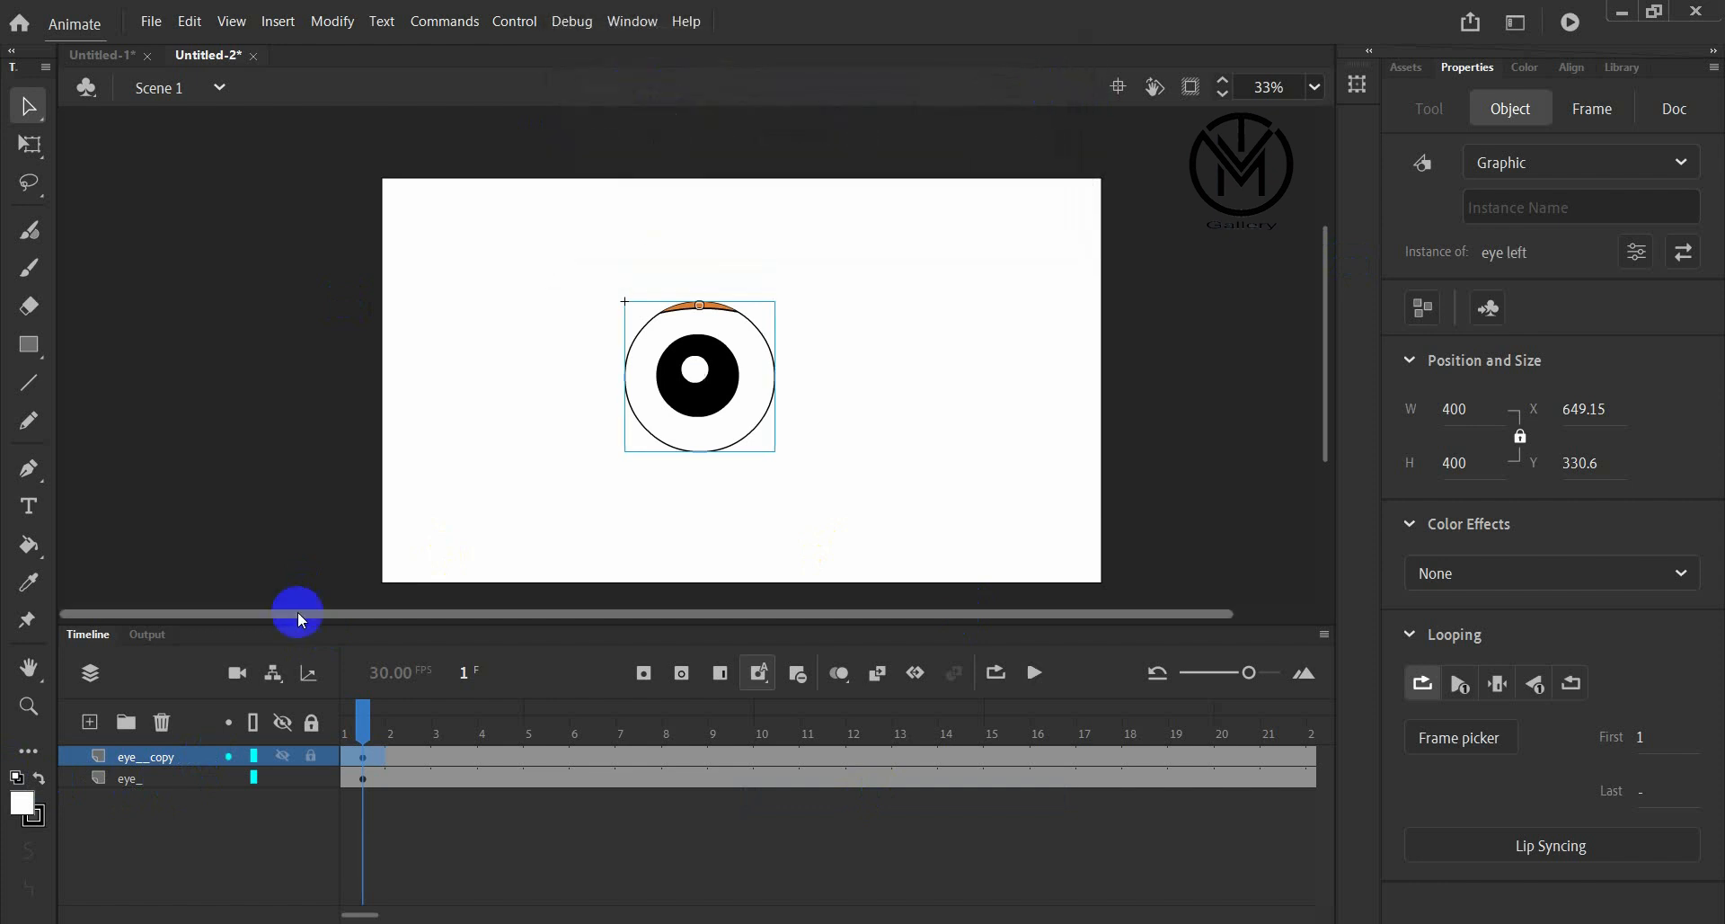
Move the eye left instance sideways beside the original eye, to about X 1260, and flip it horizontally
left_click(153, 777)
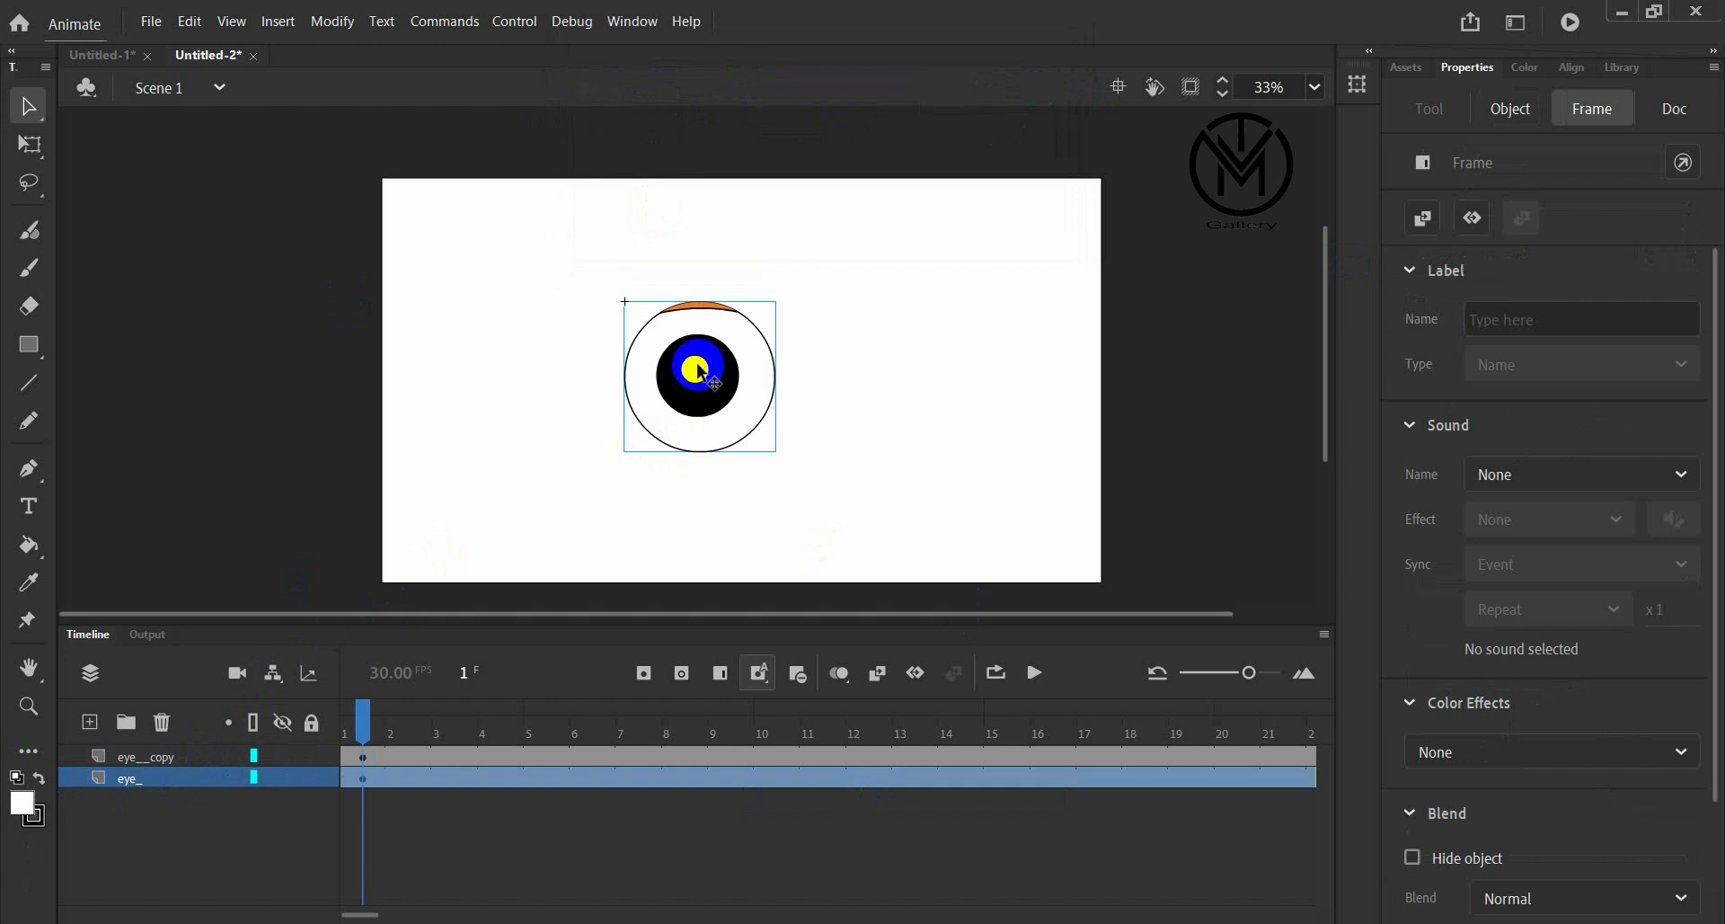
left_click(701, 368)
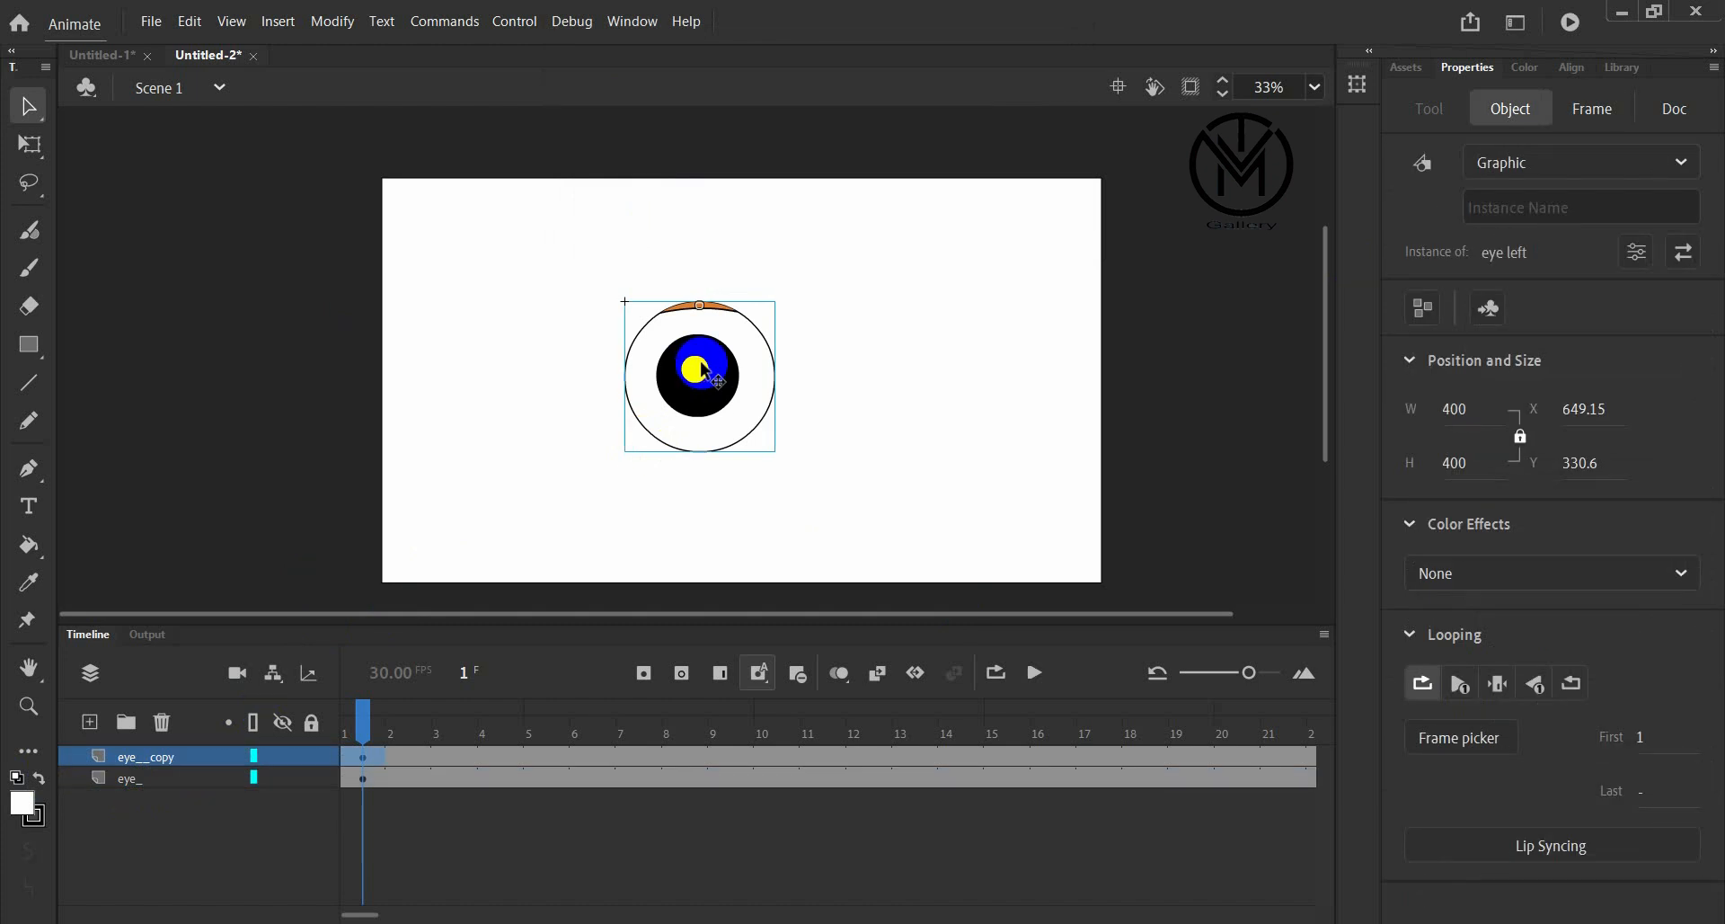
left_click(191, 778)
left_click_drag(699, 372, 933, 379)
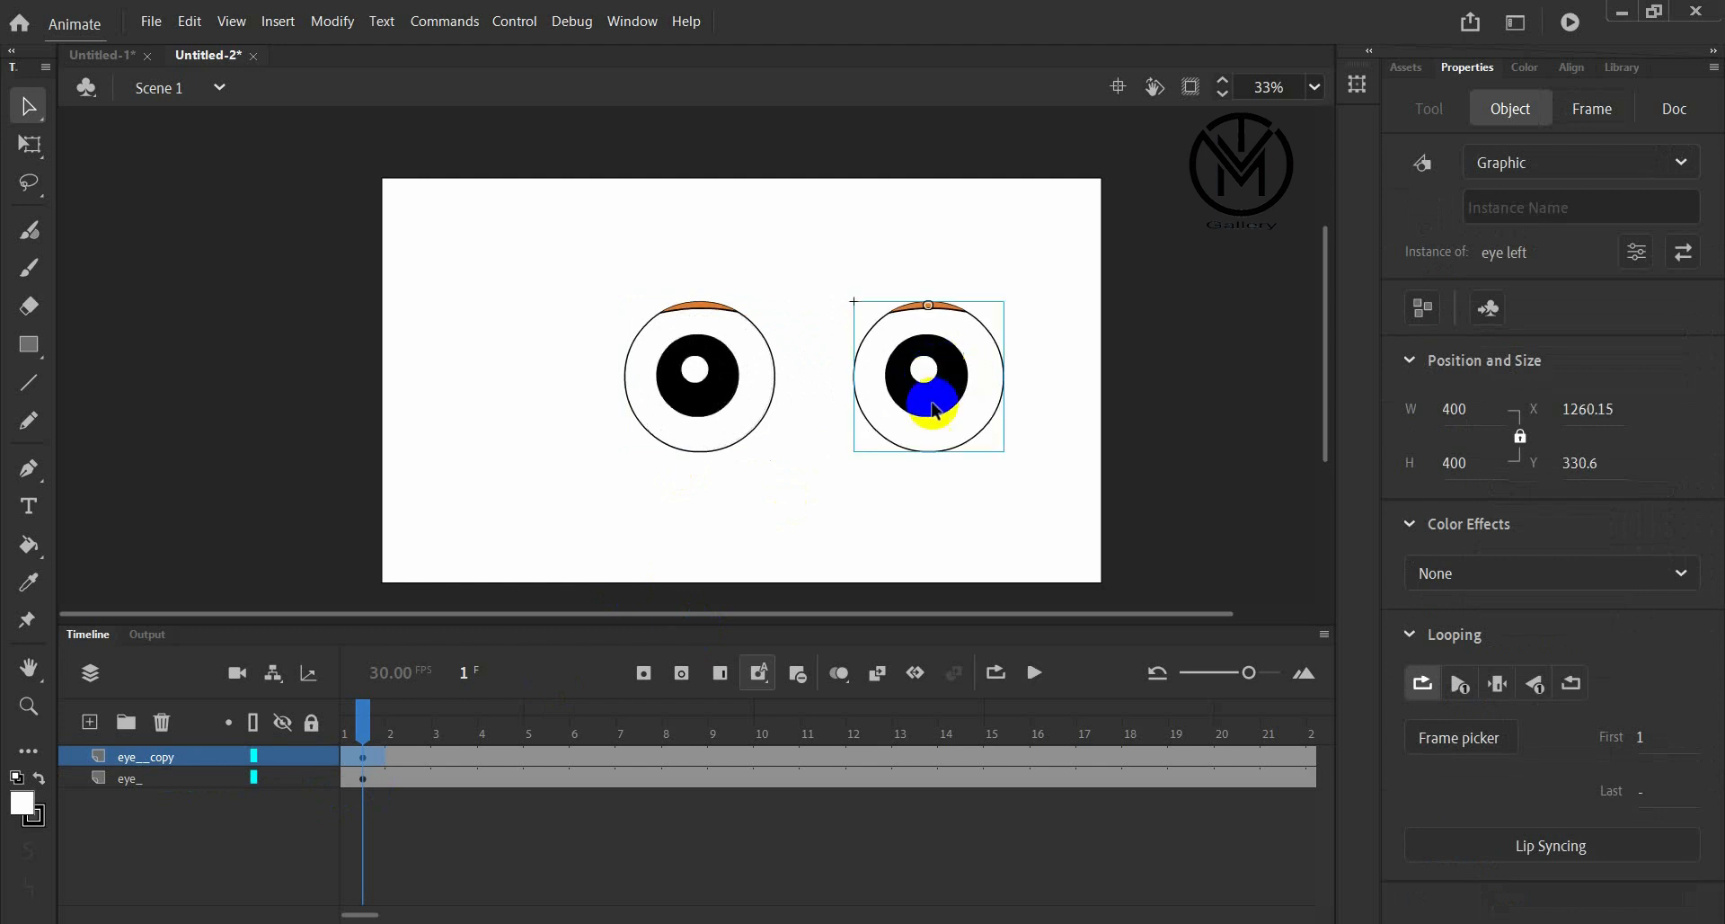
right_click(925, 409)
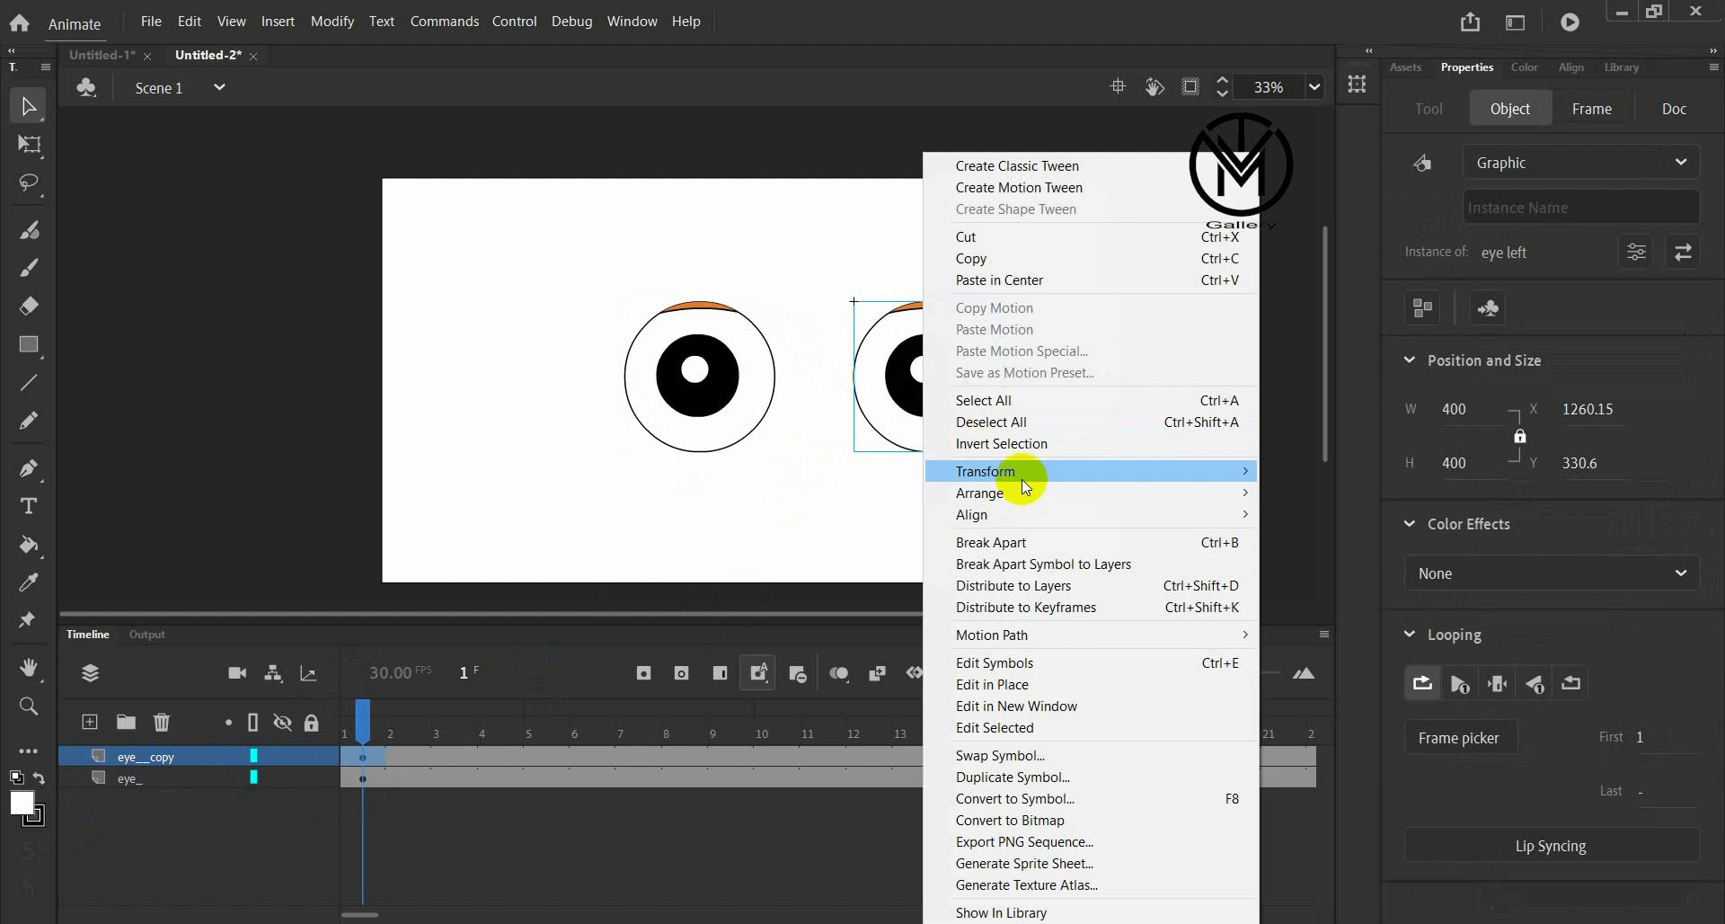
mouse_move(1023, 471)
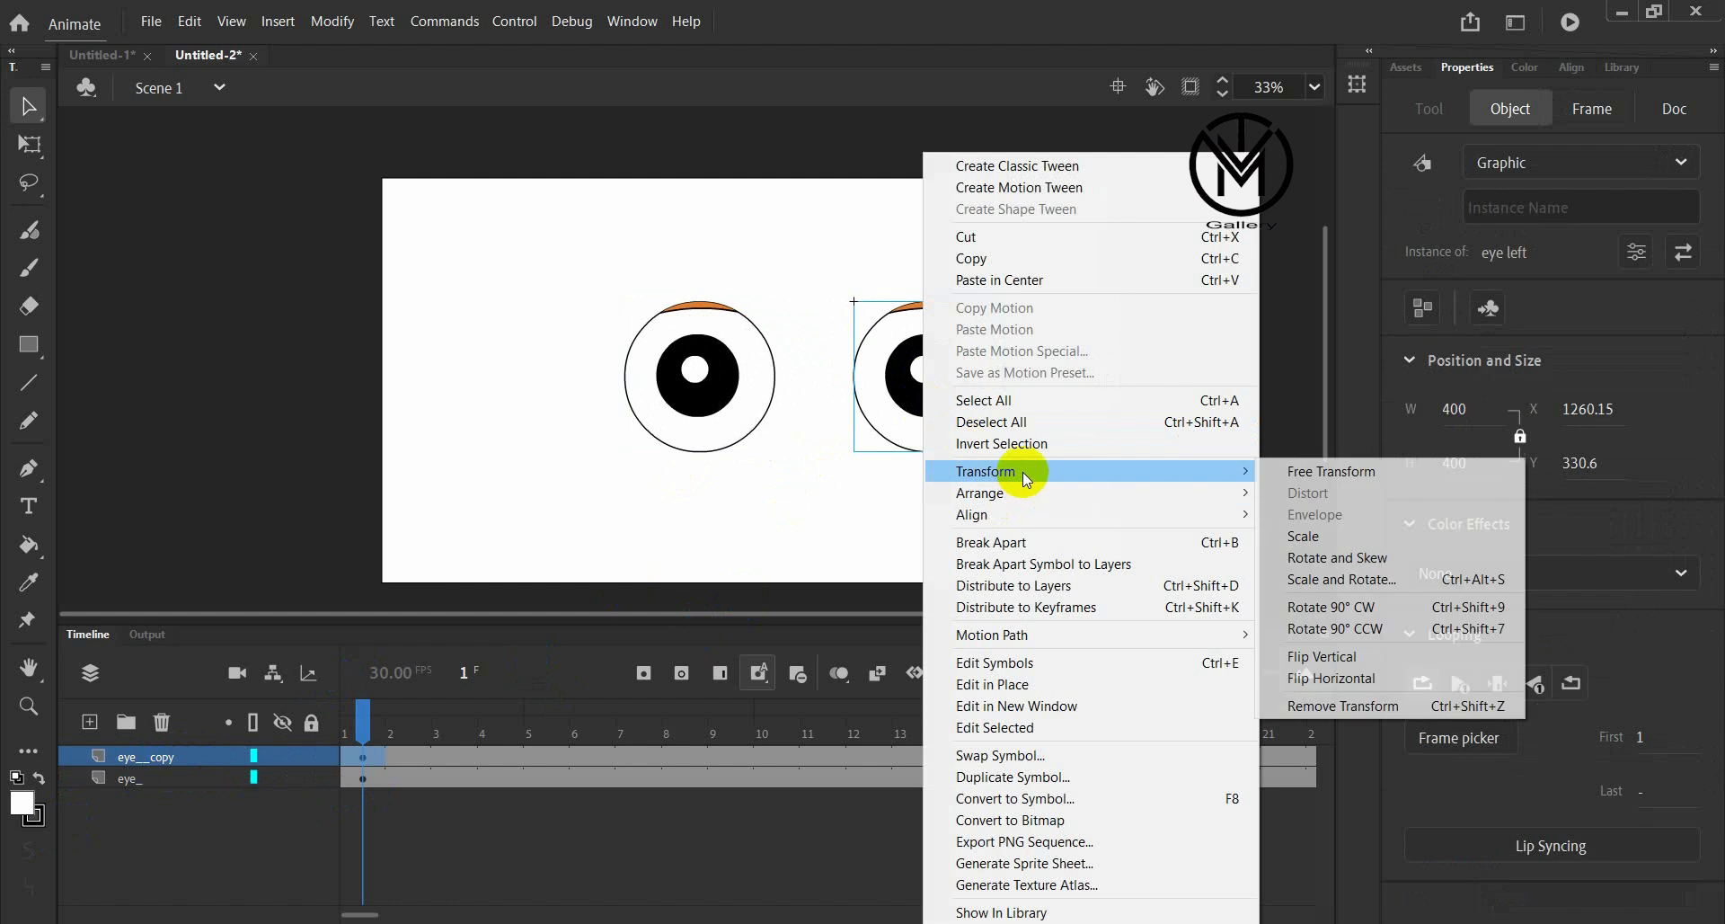
left_click(1335, 679)
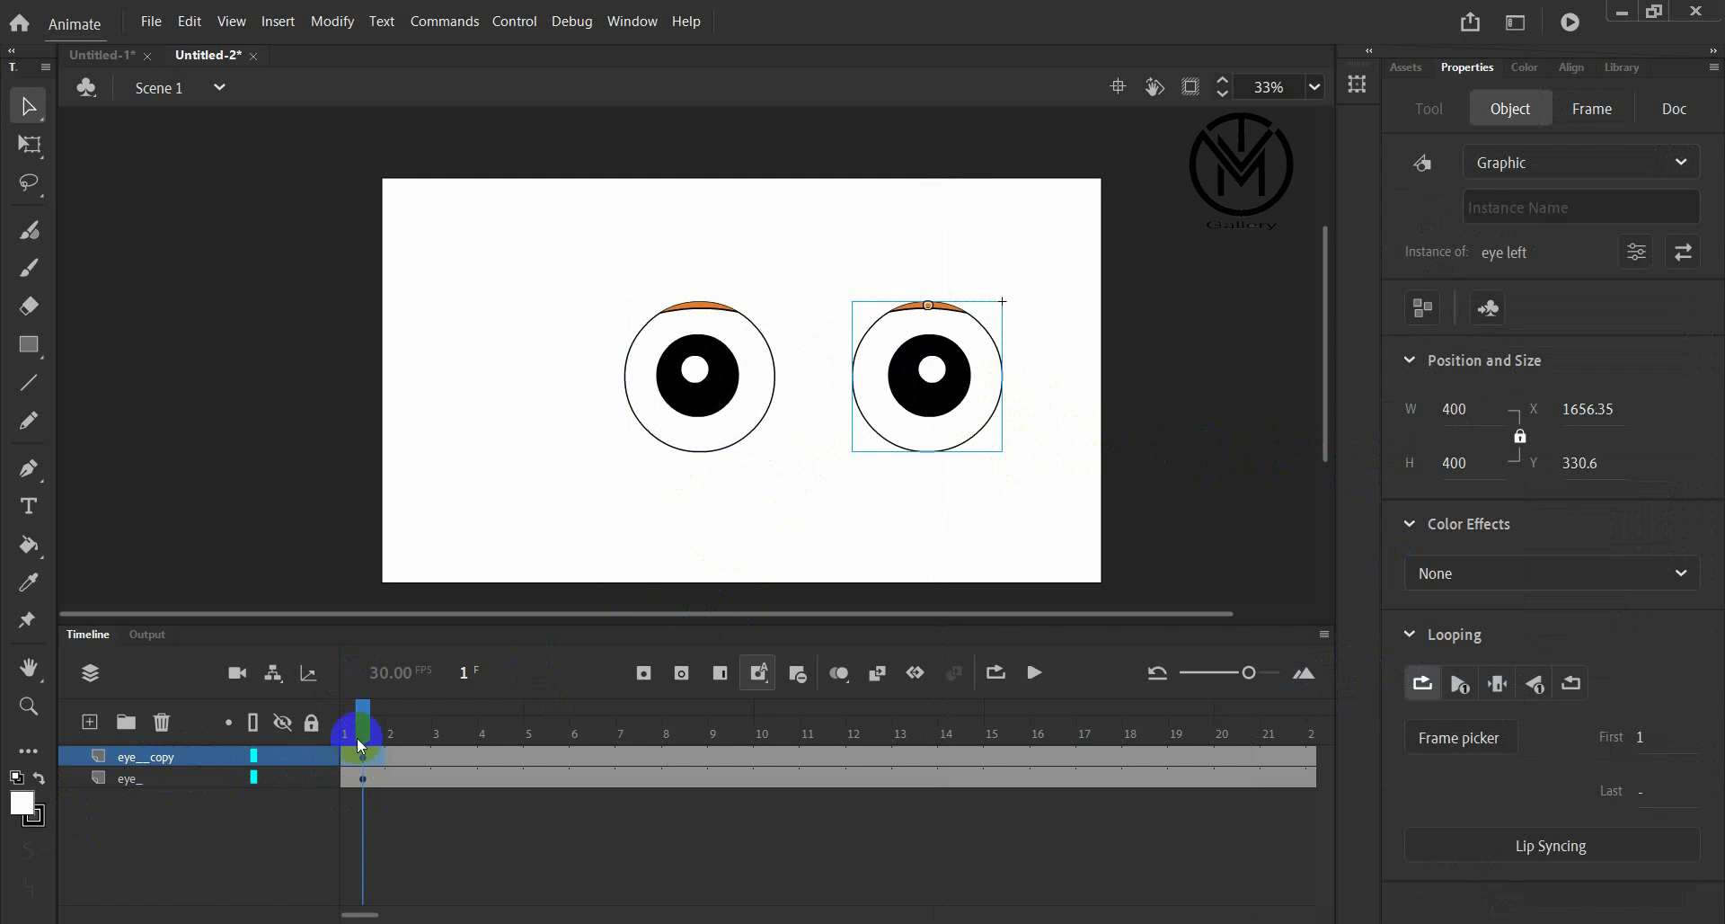
Open the eye left symbol for editing and insert a keyframe at frame 15 of Layer_1
mouse_move(360, 719)
left_mouse_down()
mouse_move(1198, 719)
mouse_move(239, 720)
mouse_move(1345, 732)
mouse_move(224, 719)
mouse_move(710, 730)
mouse_move(338, 719)
left_mouse_up()
left_click(995, 415)
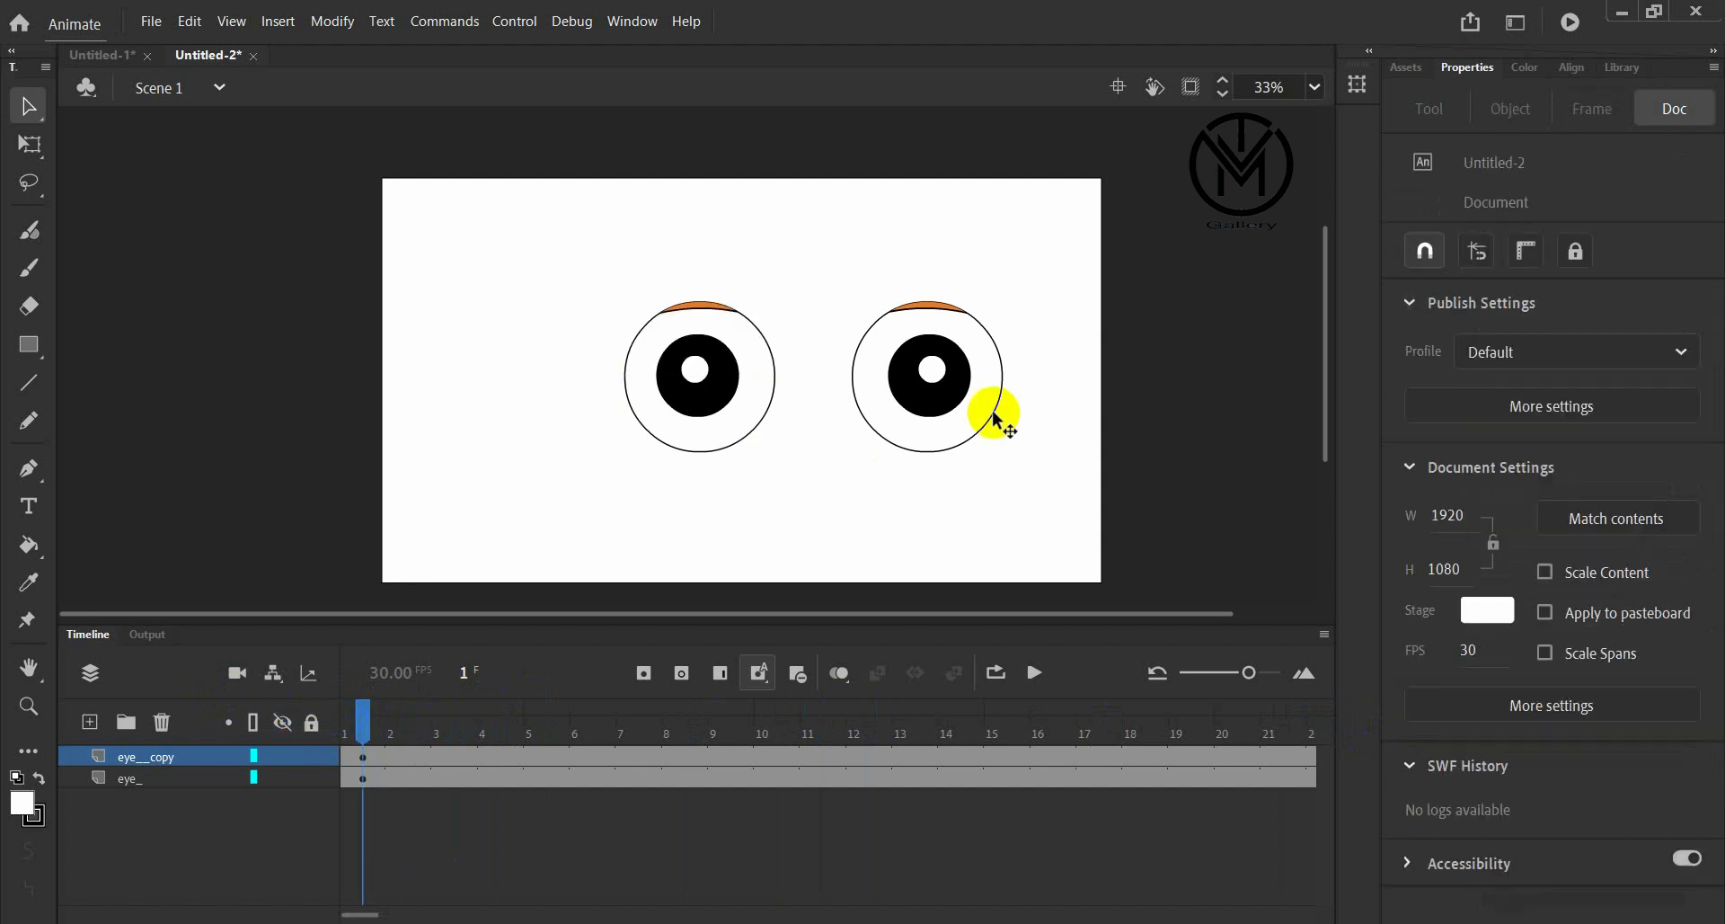
double_click(925, 366)
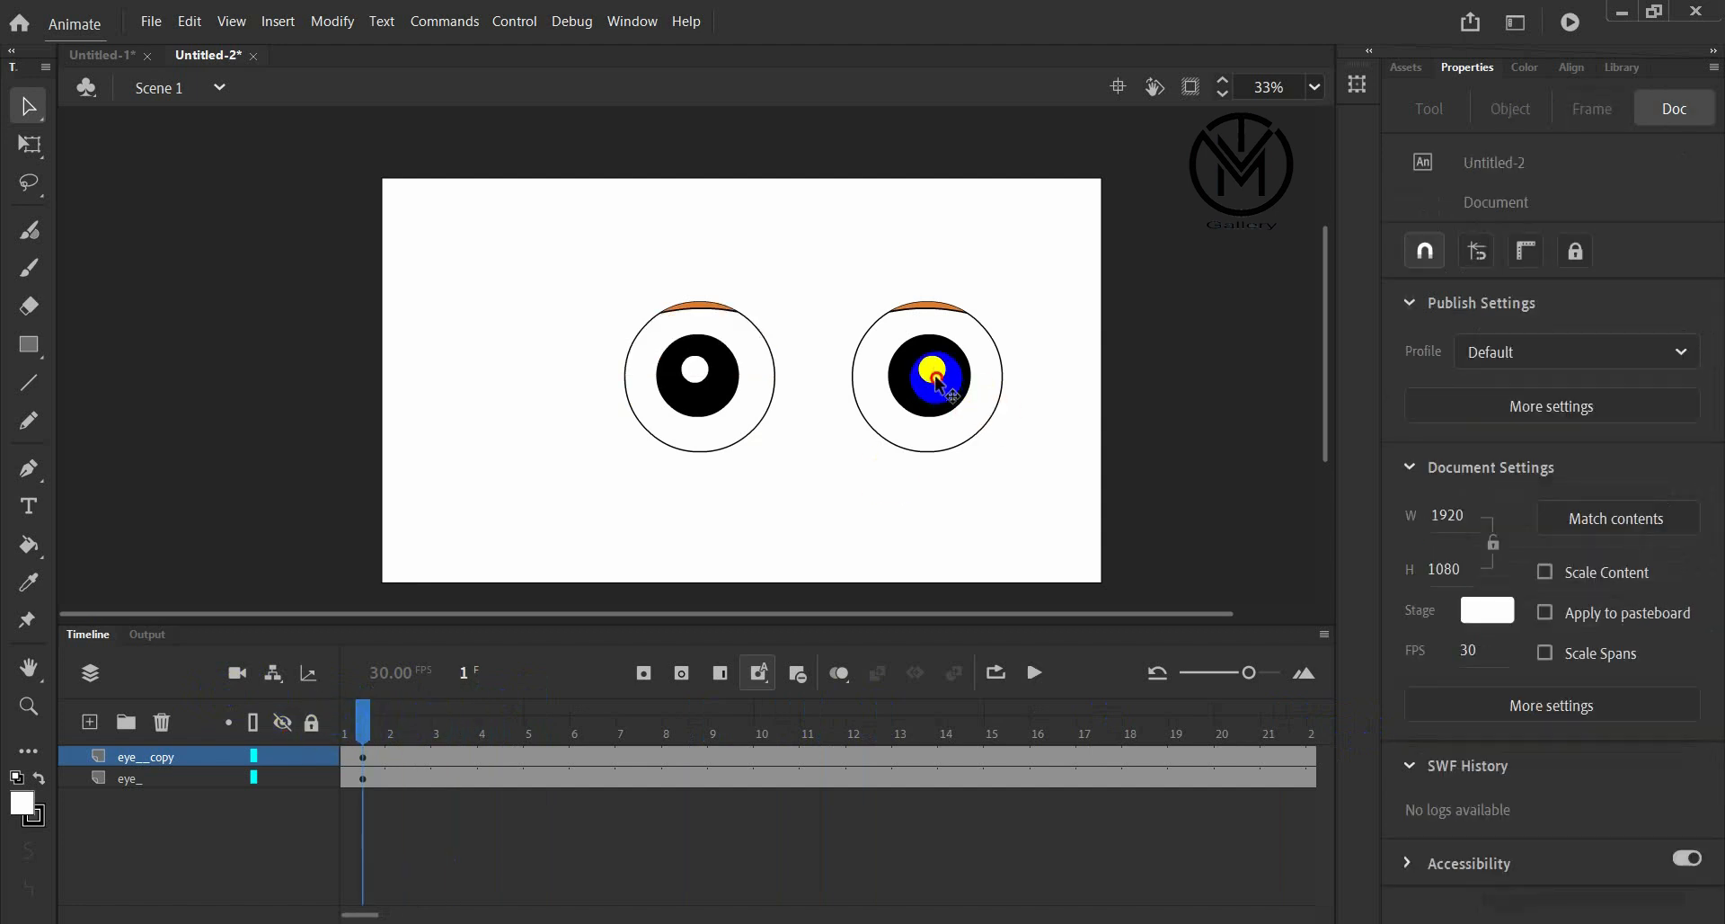
left_click(371, 723)
left_click(1008, 754)
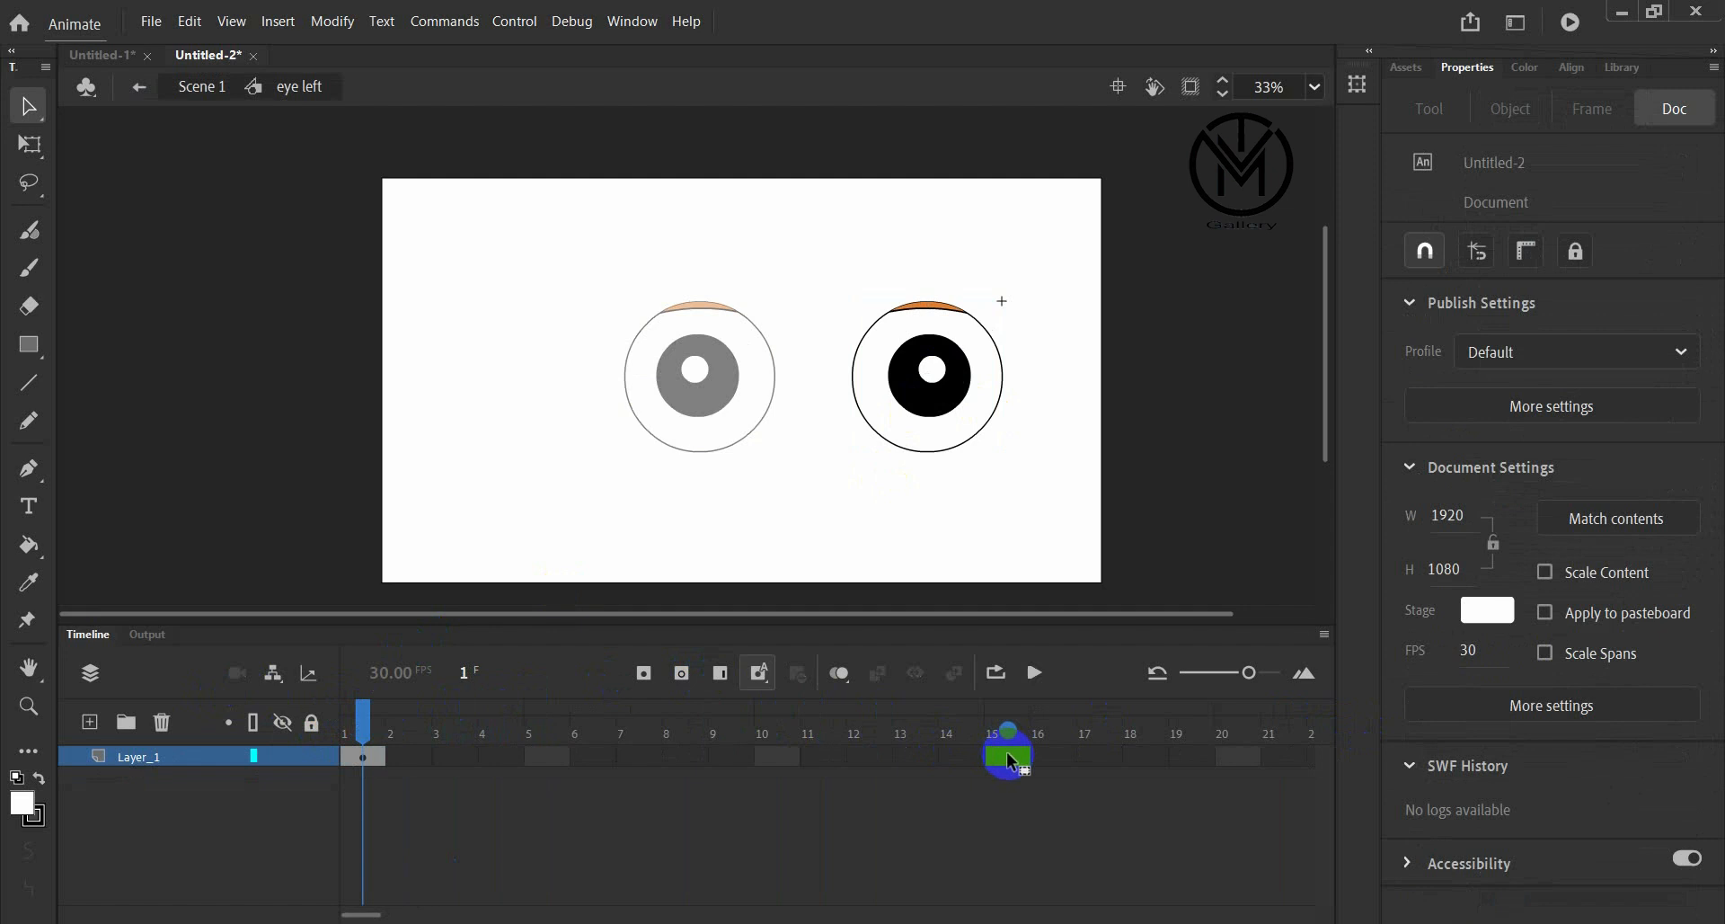
right_click(1023, 751)
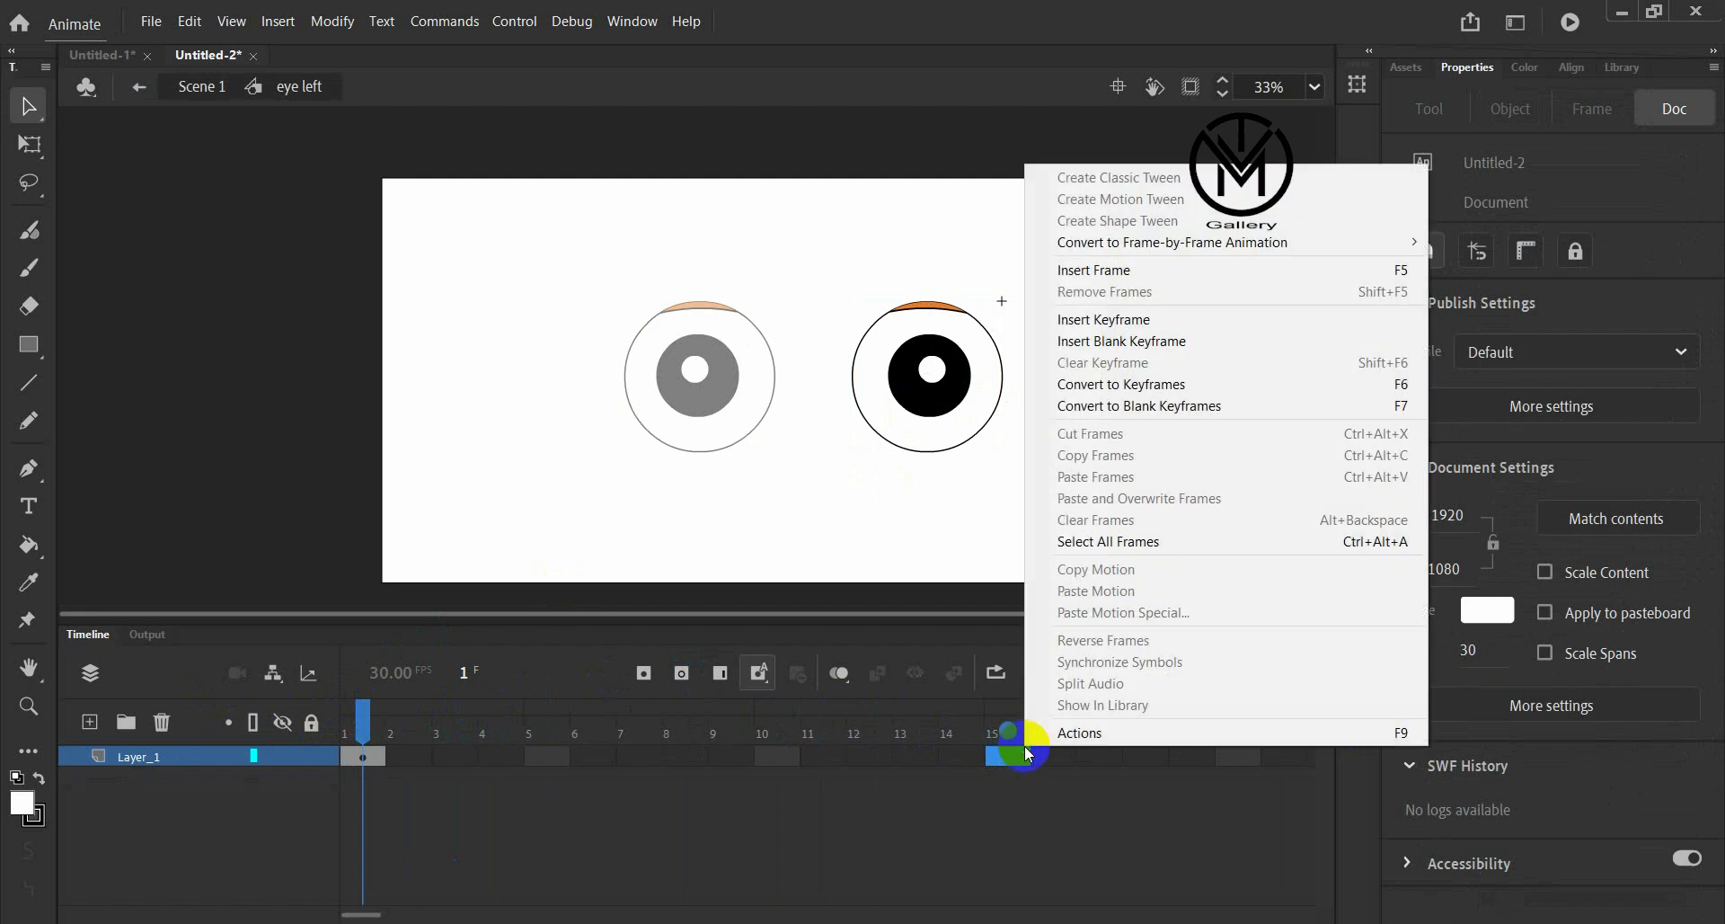
left_click(1134, 316)
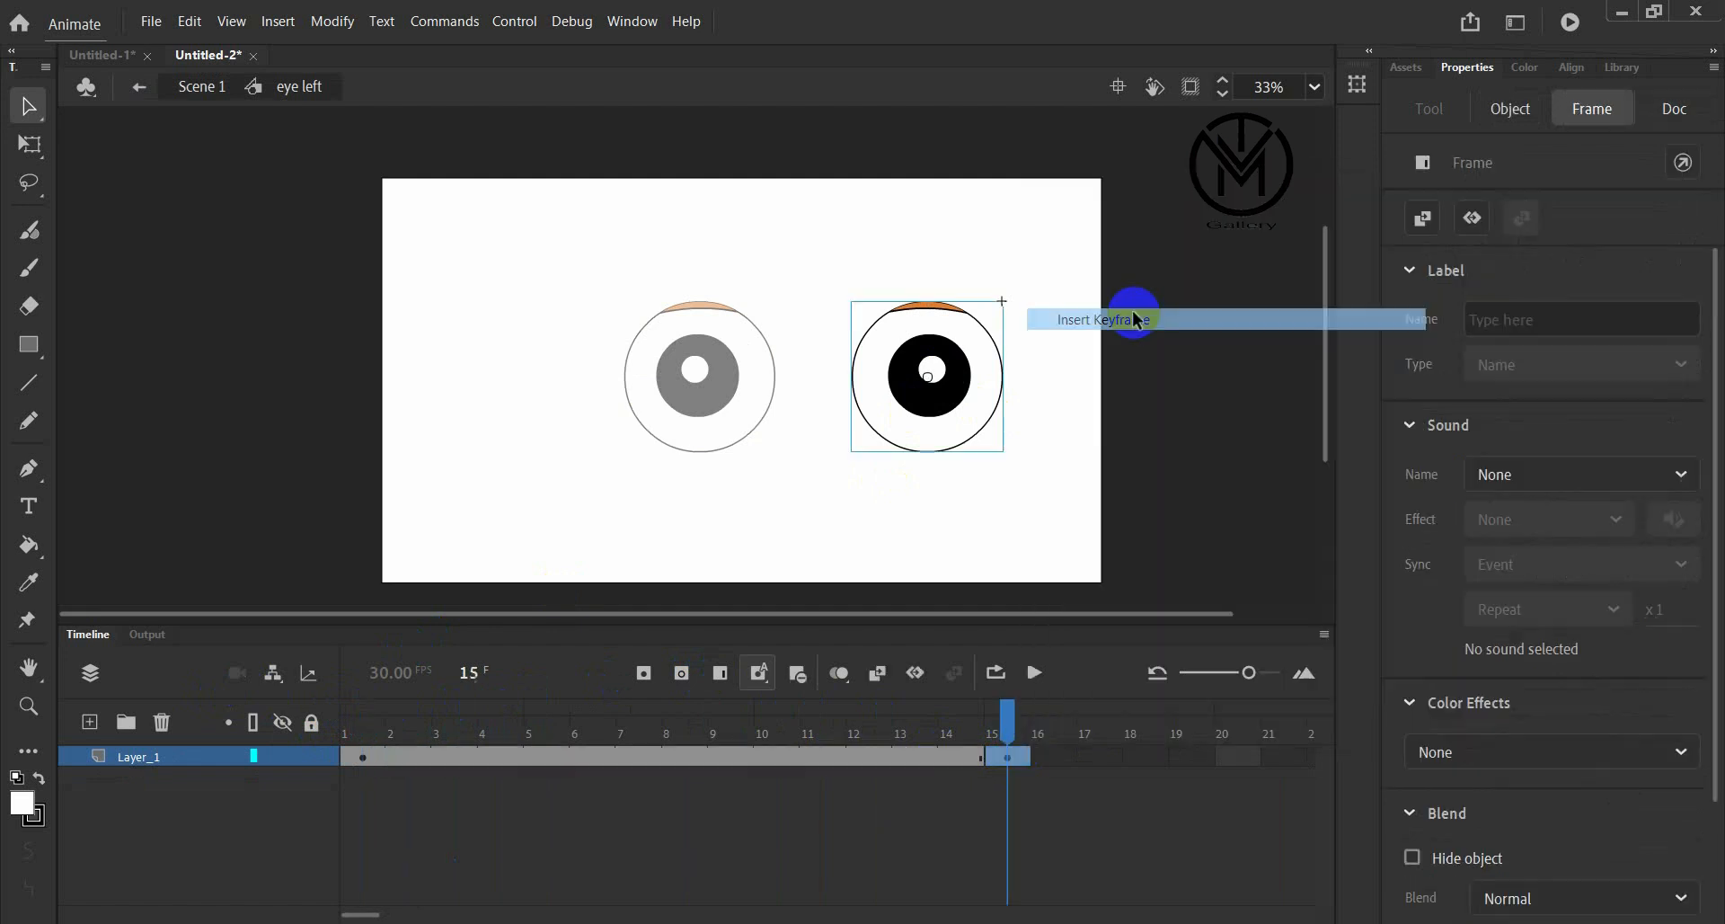
Scrub the eye left timeline back to frame 1 and leave the symbol for Scene 1
left_click_drag(1009, 716, 295, 740)
left_click(1231, 527)
double_click(1042, 465)
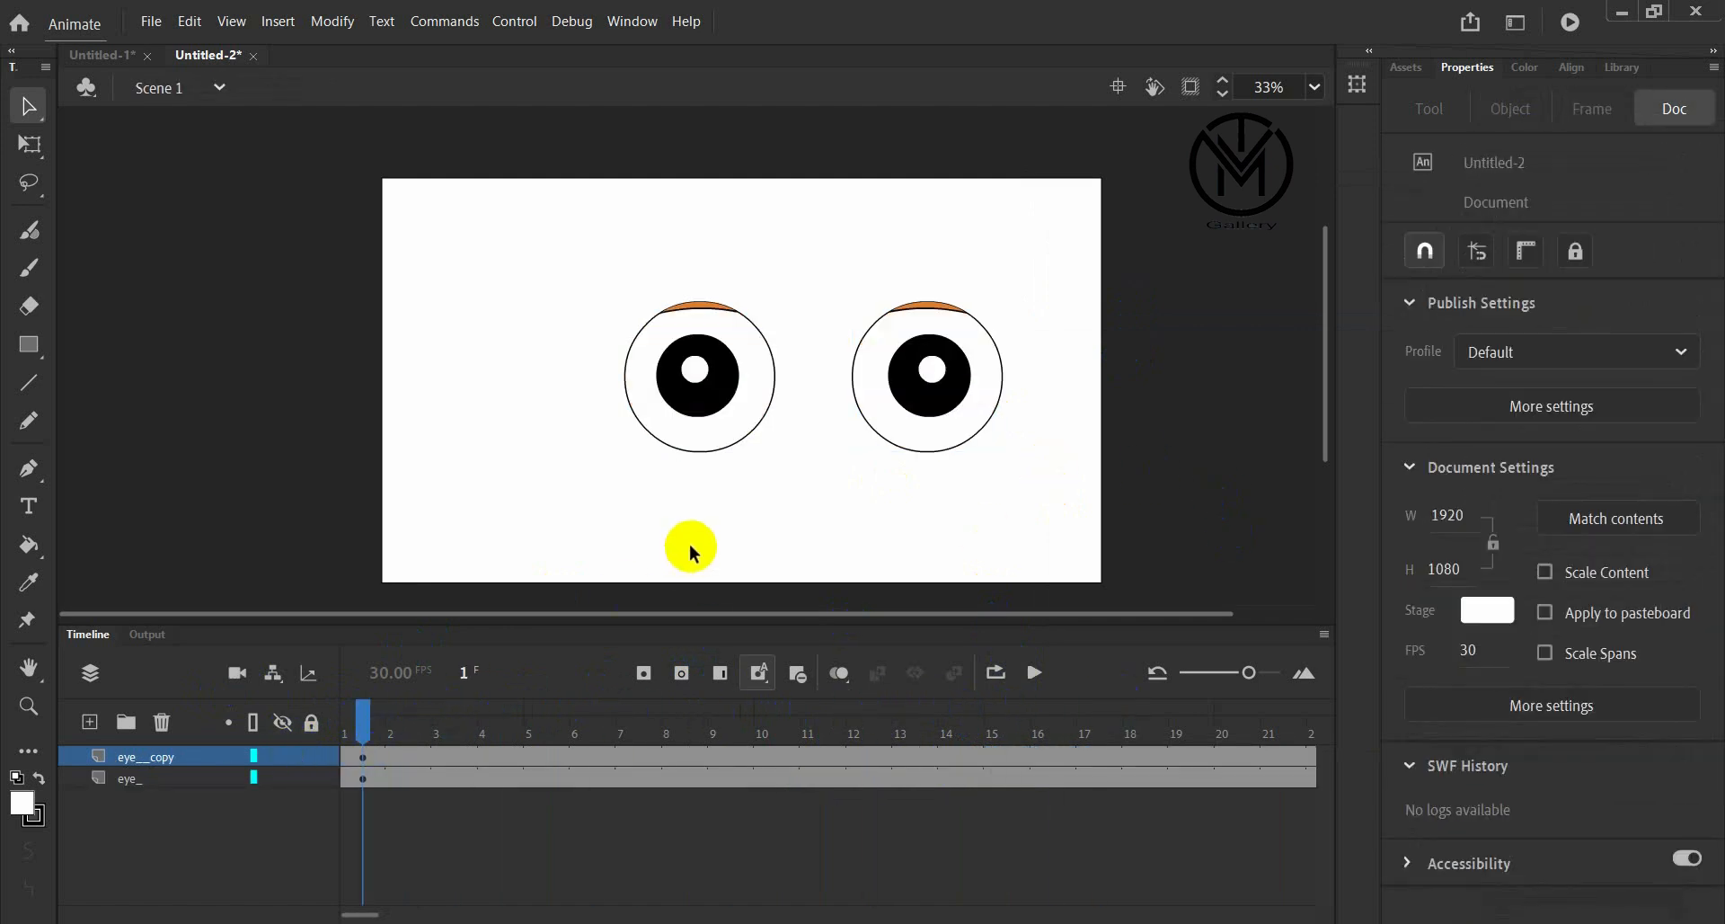
Compare the timelines inside the eye left and eye symbols, return to Scene 1 and scrub the main timeline
left_click(918, 374)
double_click(921, 377)
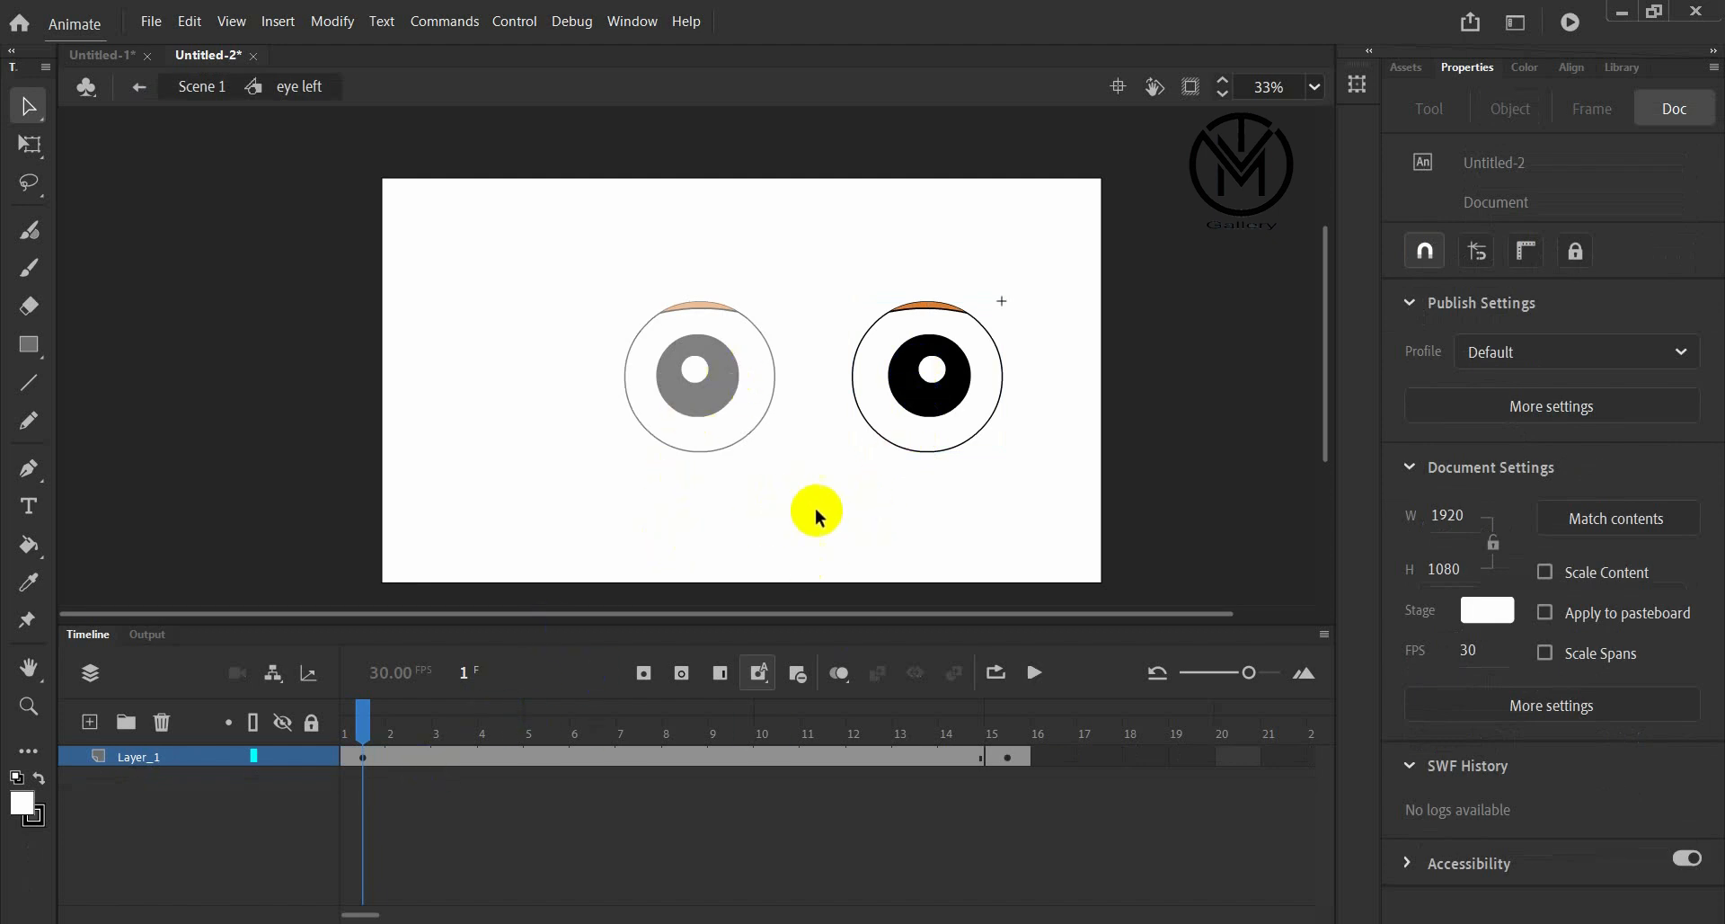
double_click(878, 477)
double_click(714, 408)
left_click(465, 778)
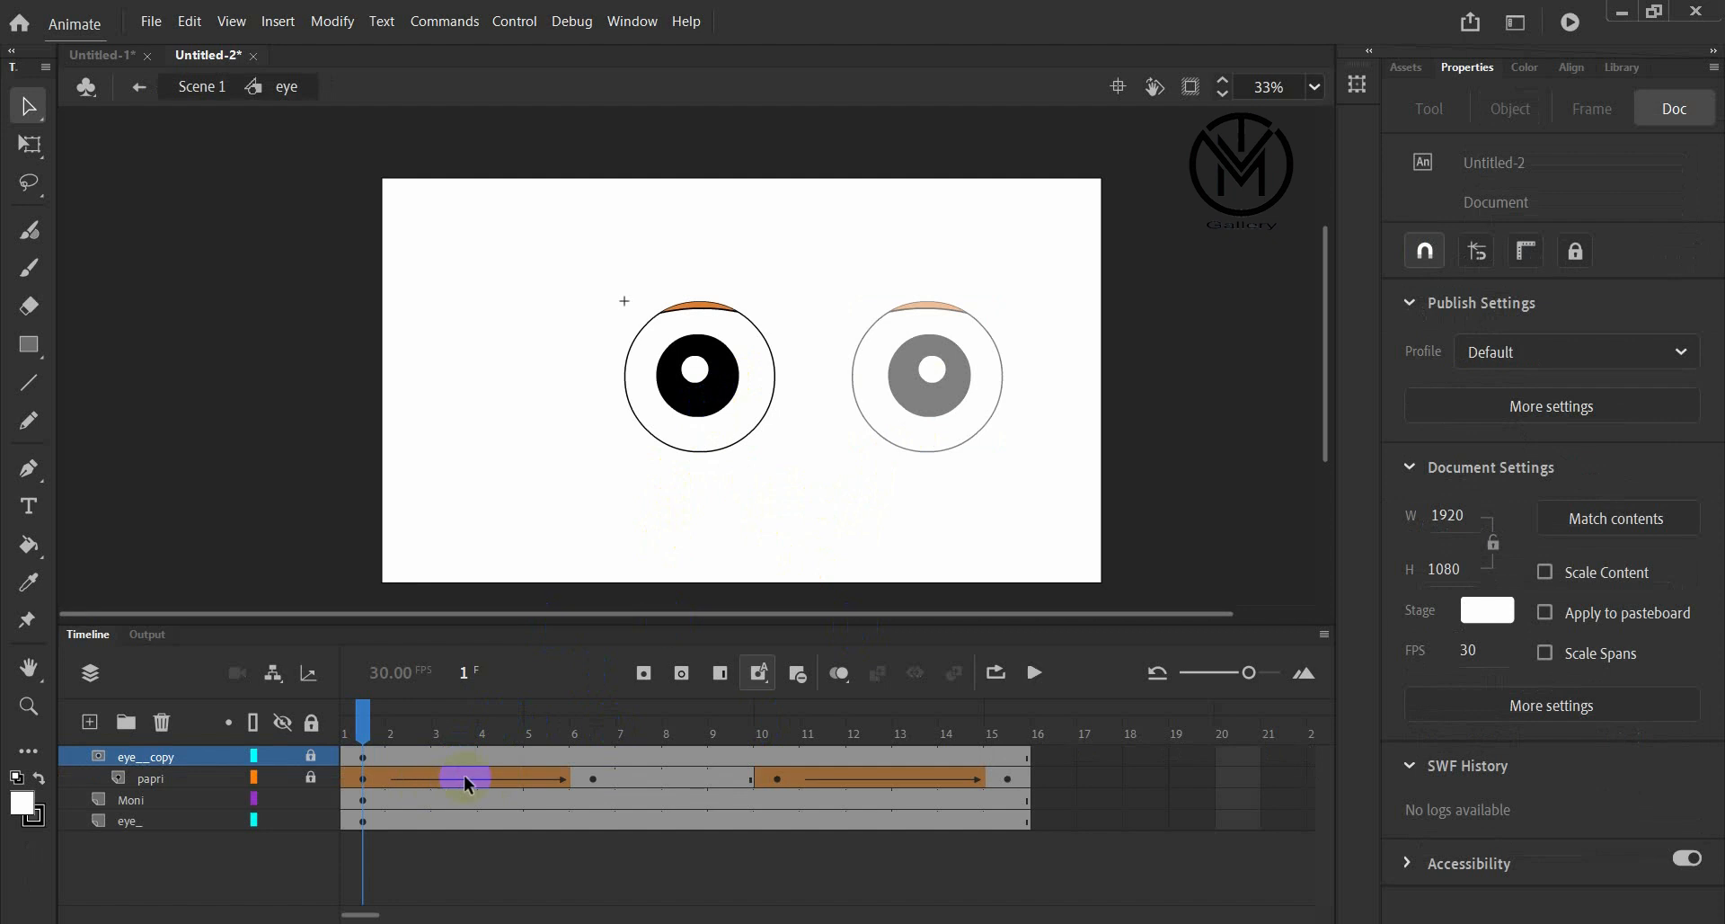
double_click(836, 518)
double_click(893, 426)
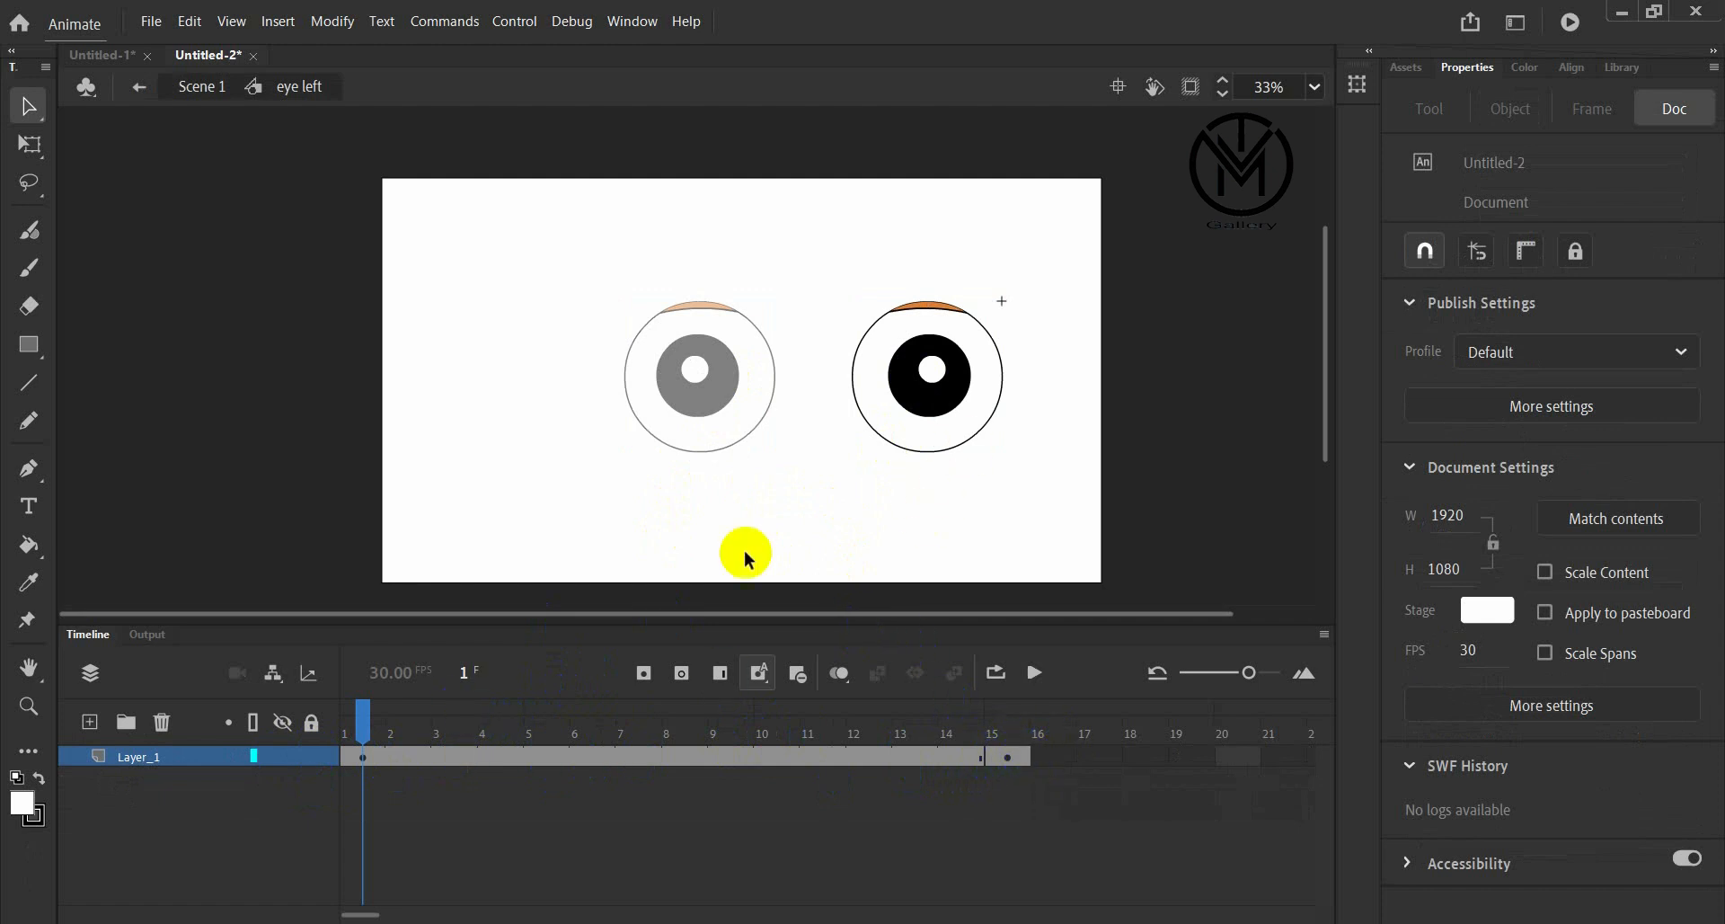
double_click(797, 539)
left_click_drag(389, 714, 366, 808)
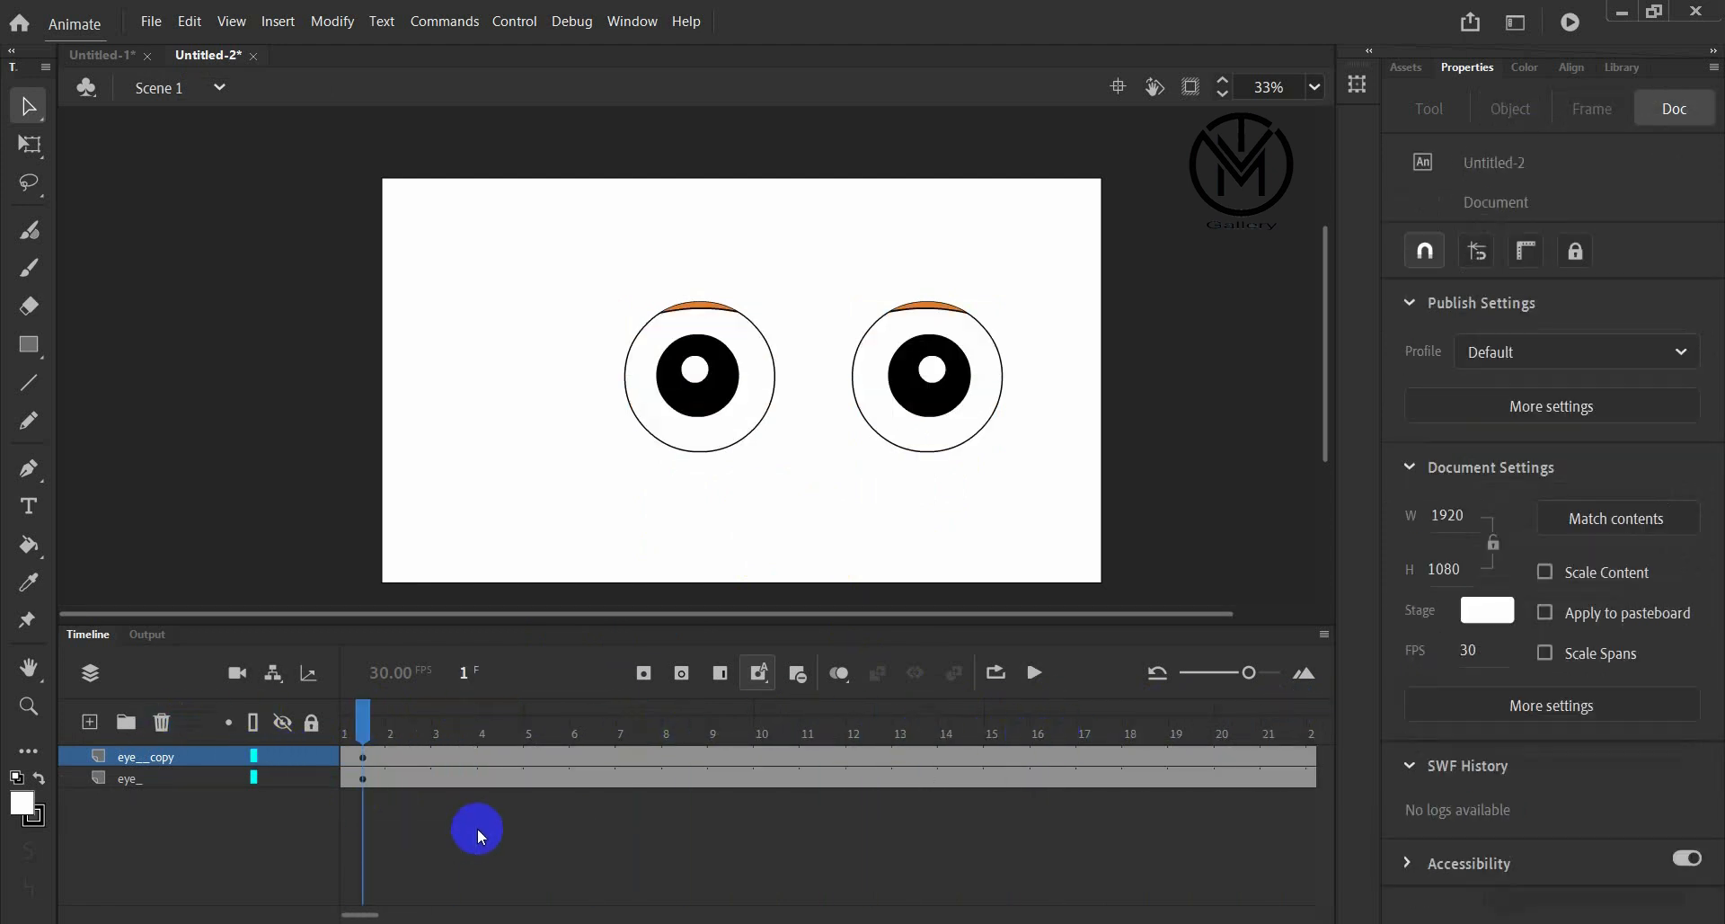